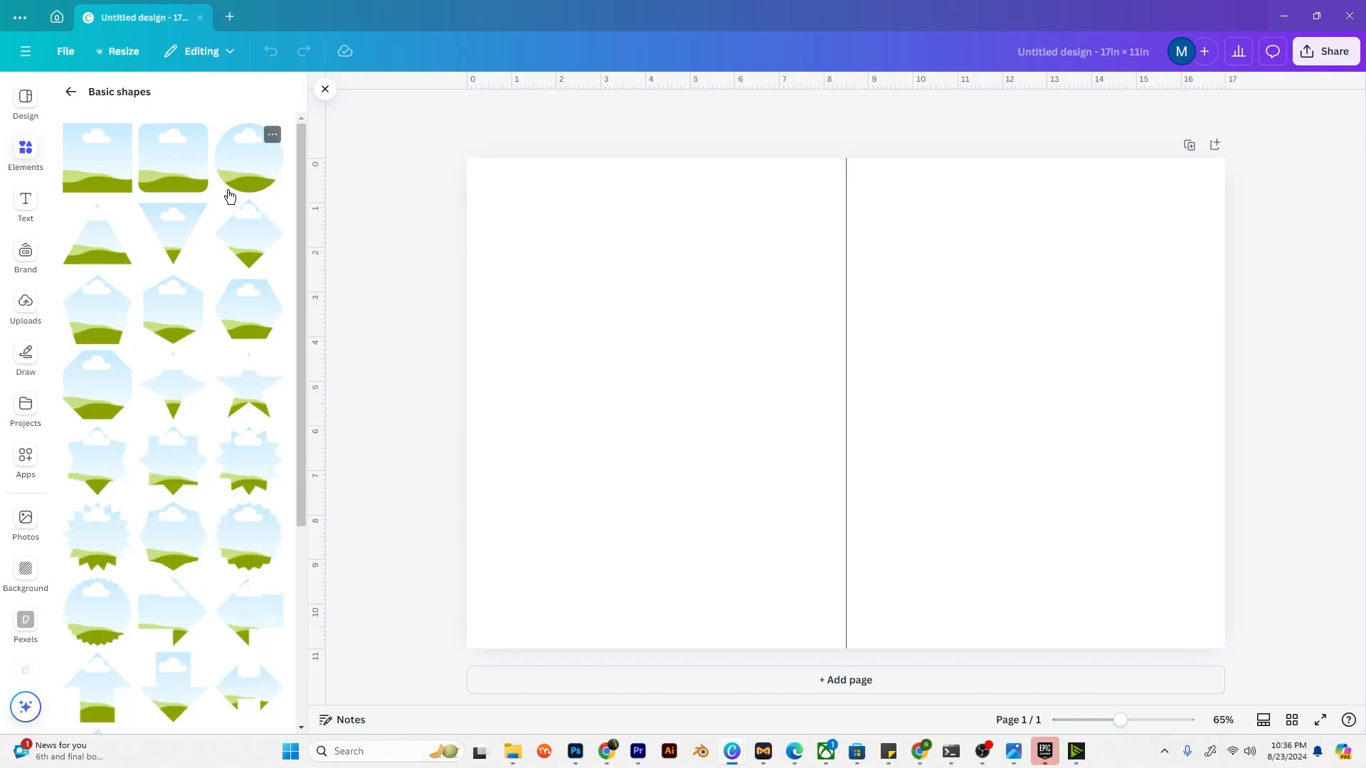
# Step: Add an arched frame with a pointed top, enlarge it and centre it in the upper part of the right-hand page
pyautogui.scroll(-6, 174, 384)
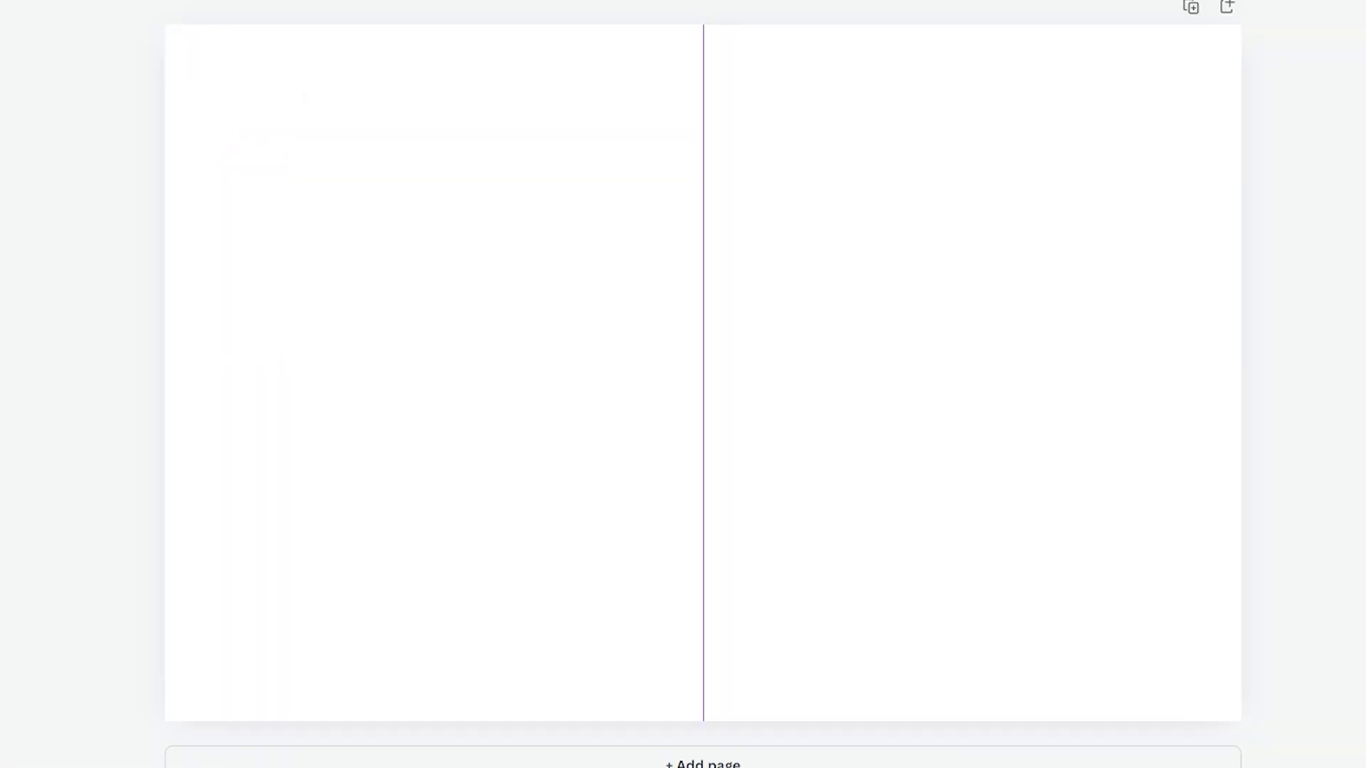
pyautogui.moveTo(221, 245); pyautogui.dragTo(860, 218)
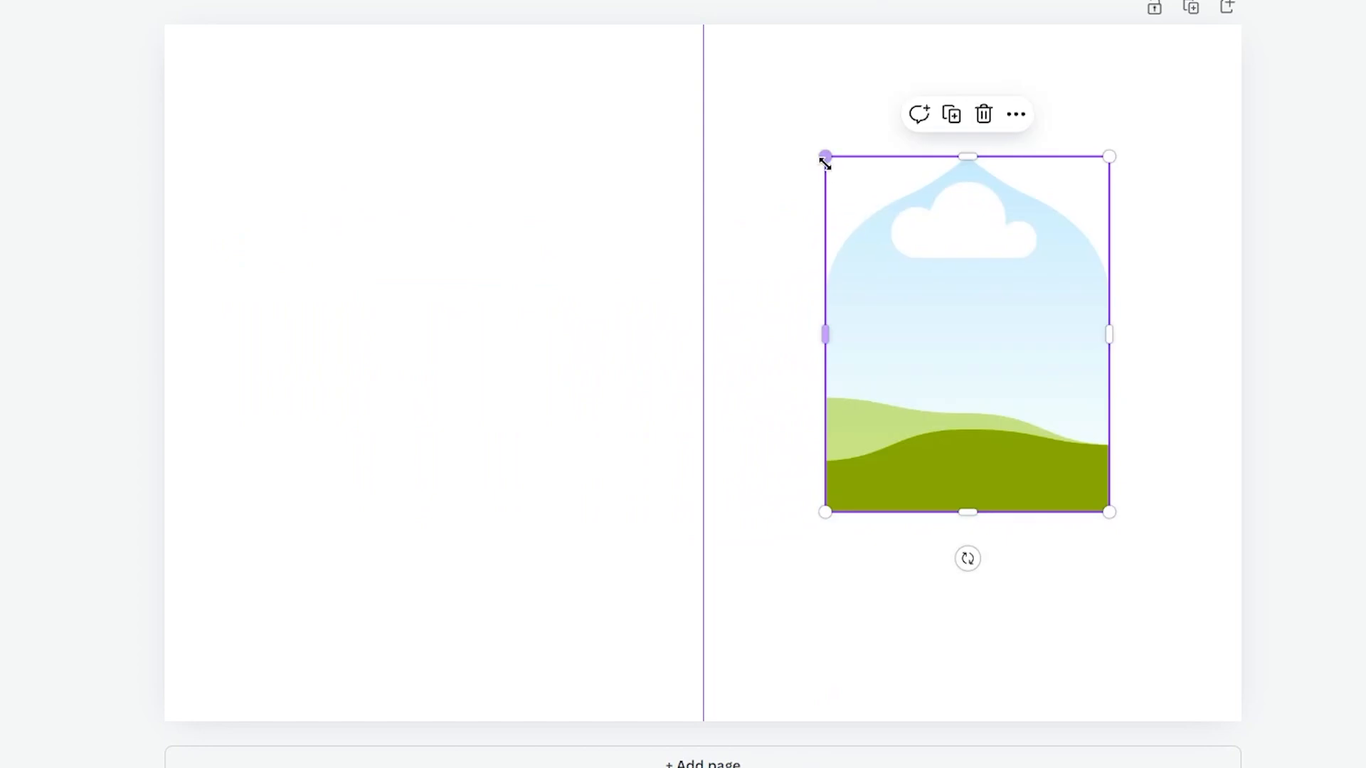
pyautogui.moveTo(957, 357); pyautogui.dragTo(967, 325)
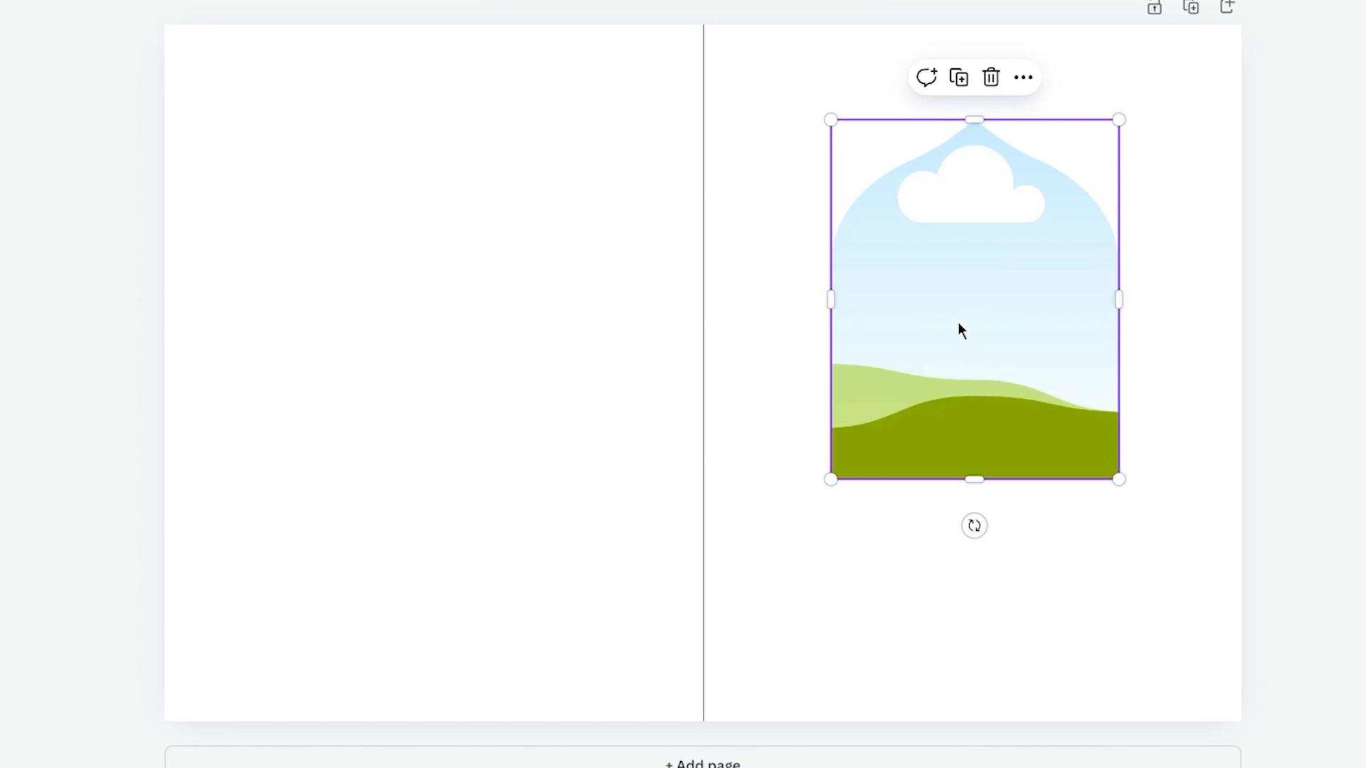
pyautogui.click(809, 646)
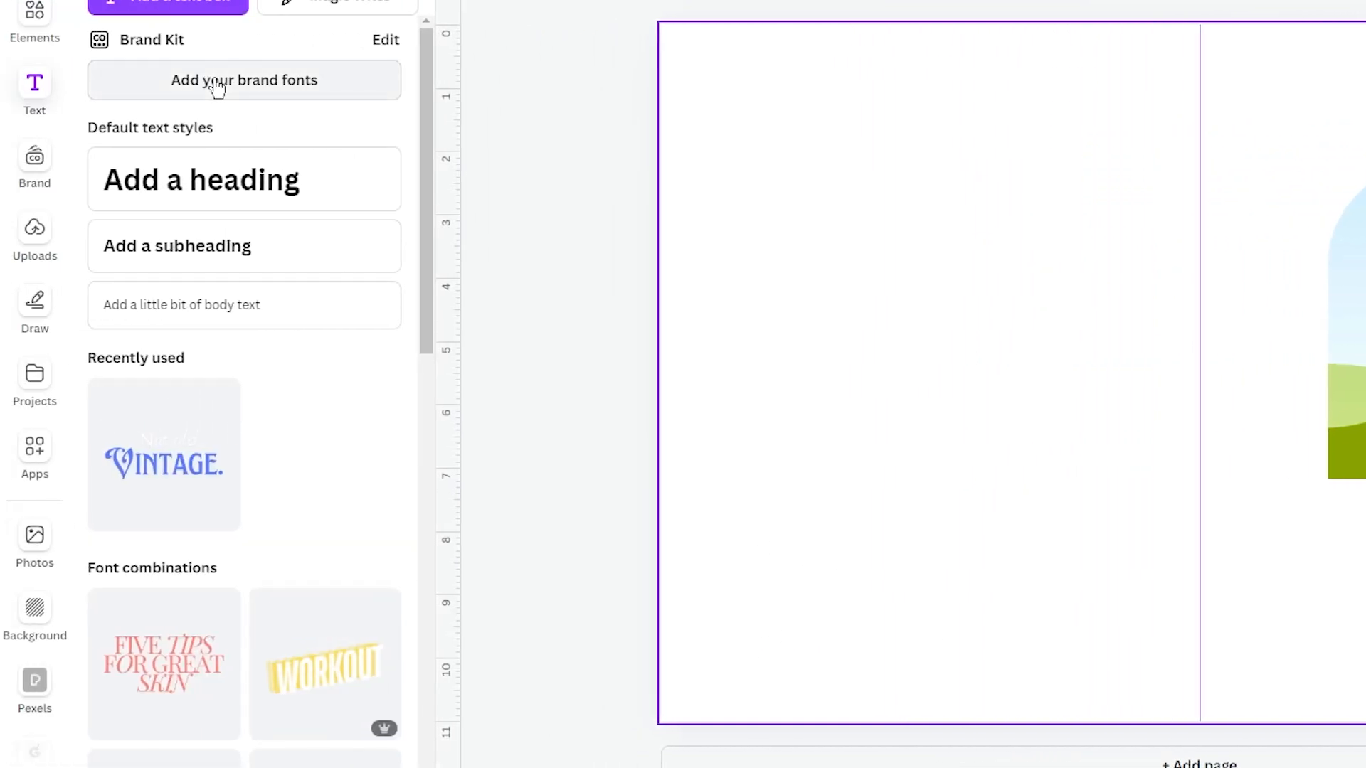
# Step: Add a subheading reading "1" and place it at the bottom centre of the right-hand page
pyautogui.click(250, 261)
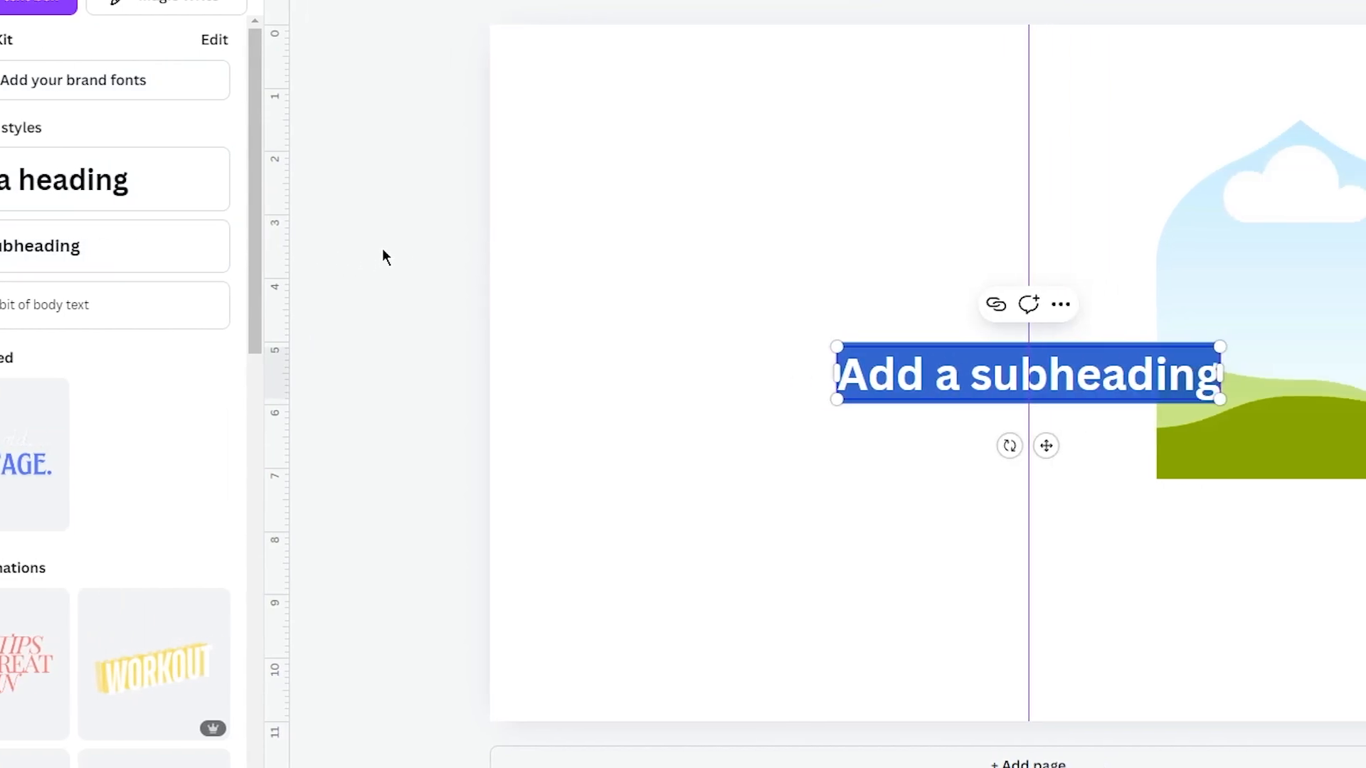
pyautogui.write('1')
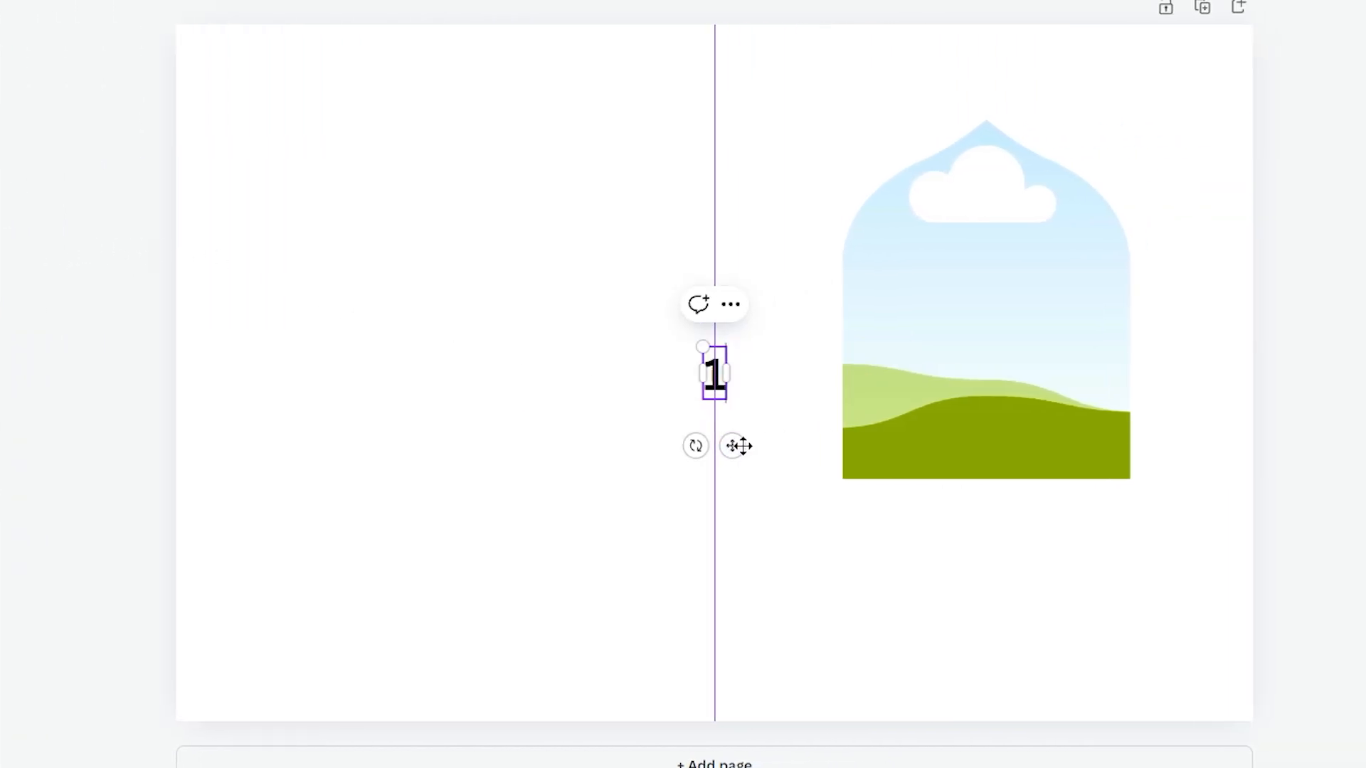
pyautogui.moveTo(733, 445); pyautogui.dragTo(1031, 718)
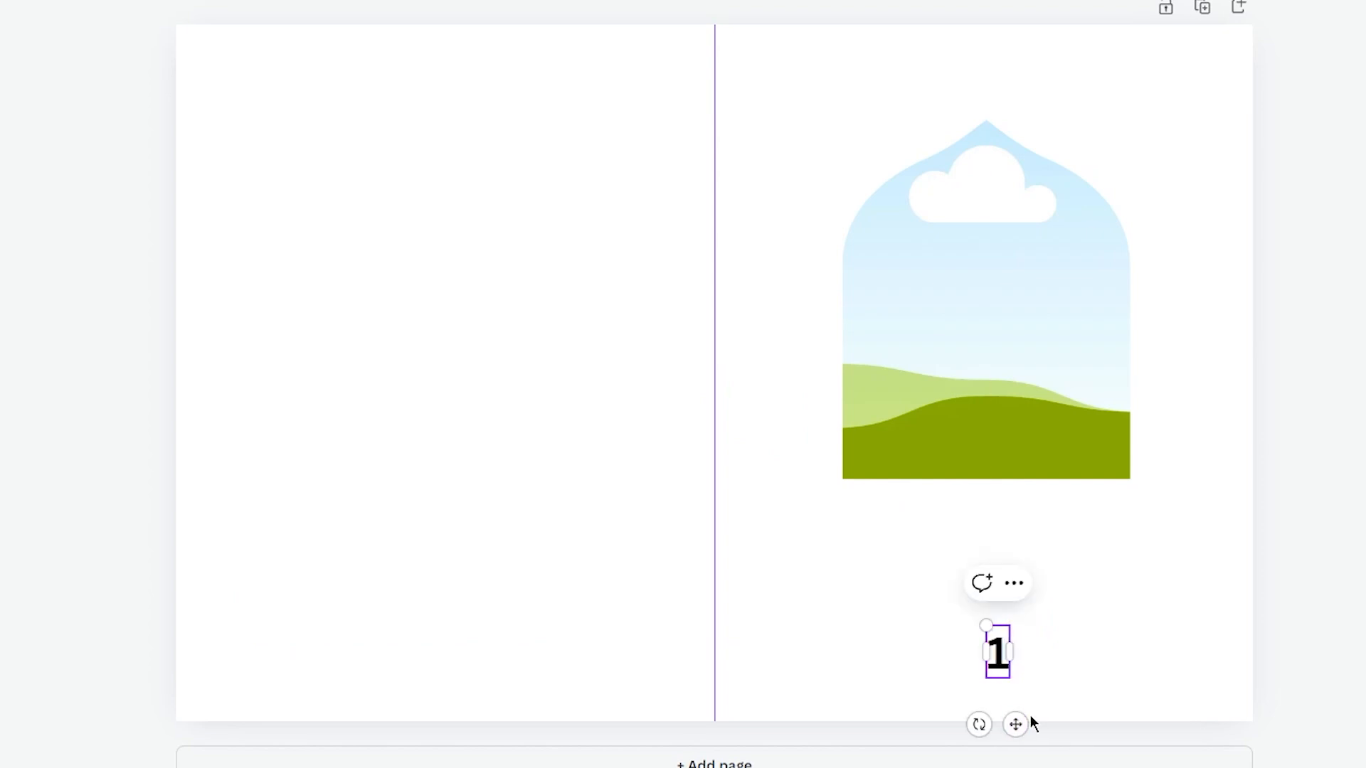
pyautogui.click(1032, 643)
# Step: Duplicate the page number onto the left-hand page, change the copy to "8" and align it with the "1"
pyautogui.click(996, 648)
pyautogui.moveTo(996, 648); pyautogui.dragTo(446, 649)
pyautogui.doubleClick(445, 647)
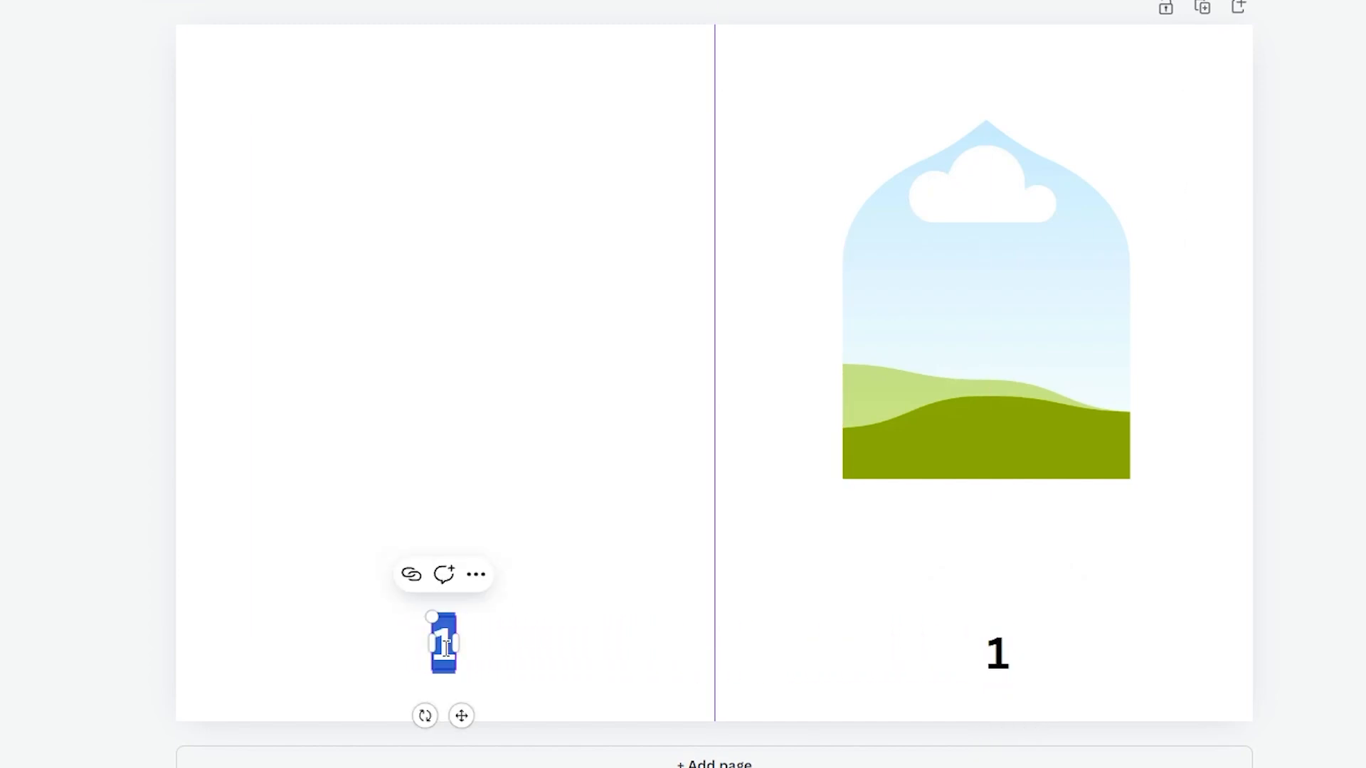
pyautogui.write('8')
pyautogui.click(584, 653)
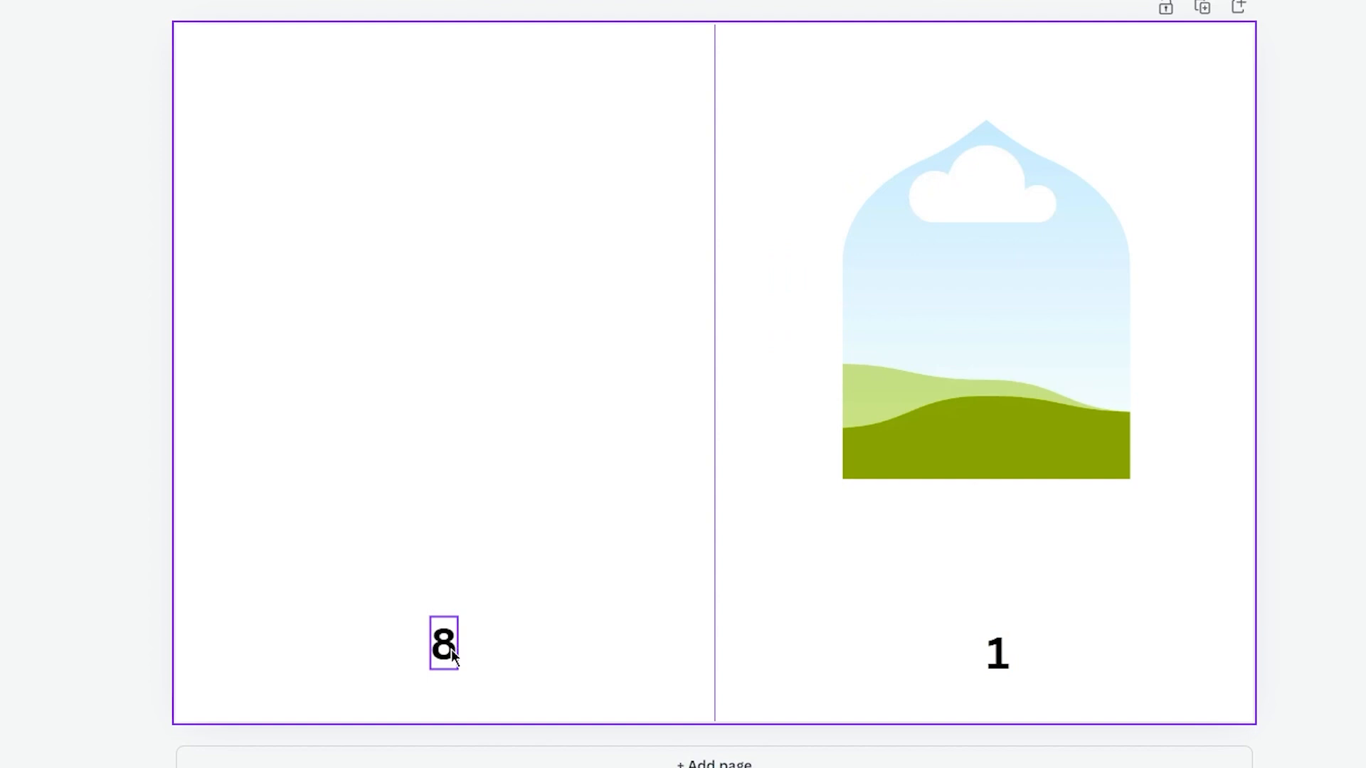
pyautogui.moveTo(451, 649); pyautogui.dragTo(451, 656)
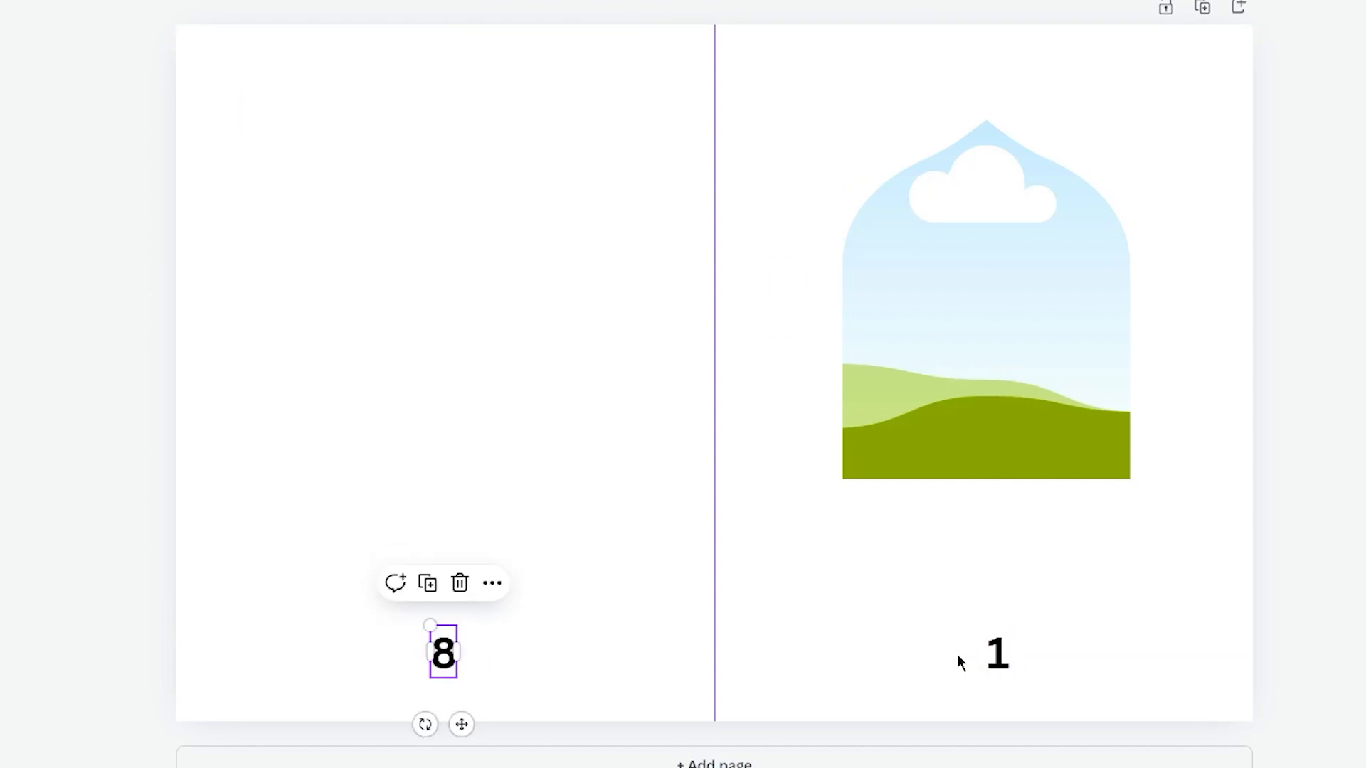
pyautogui.click(1024, 580)
# Step: Detach the portrait photo from the arched frame
pyautogui.click(1046, 274)
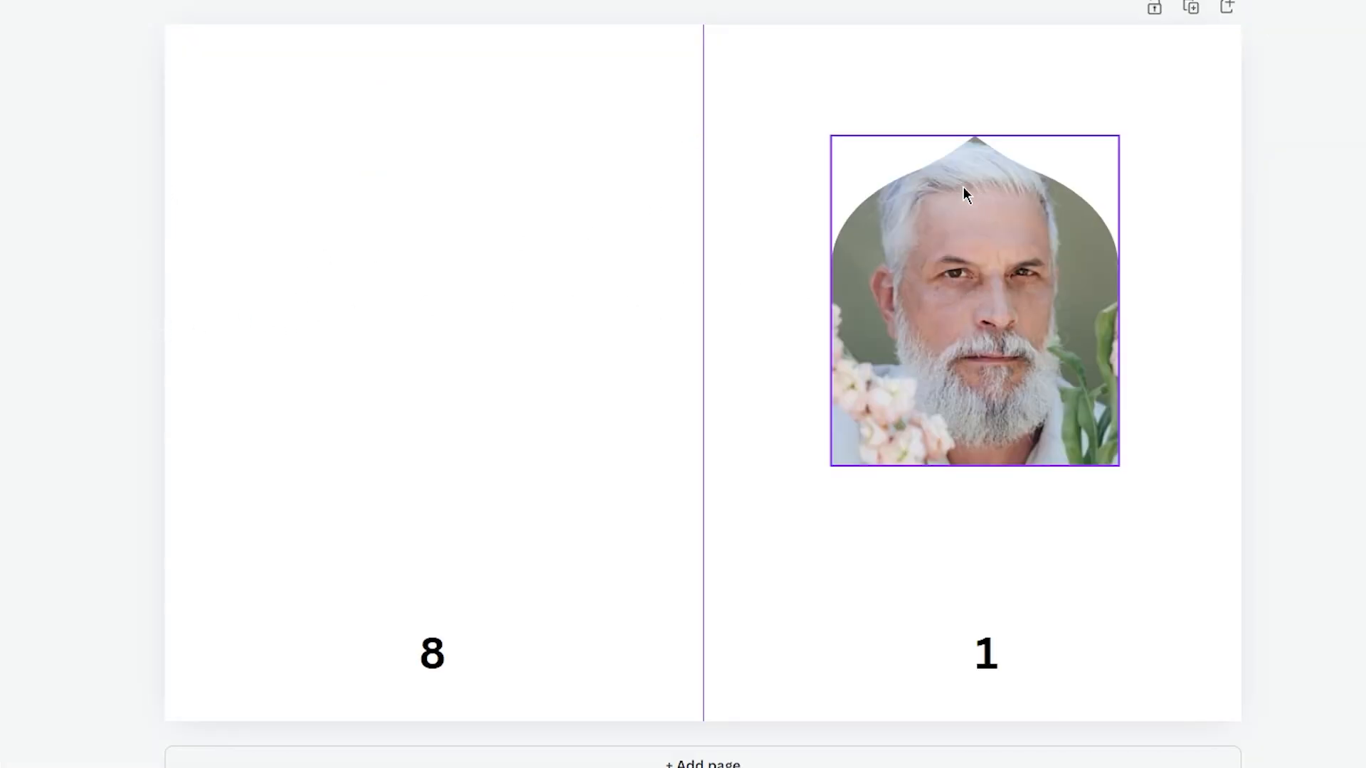
pyautogui.click(975, 302)
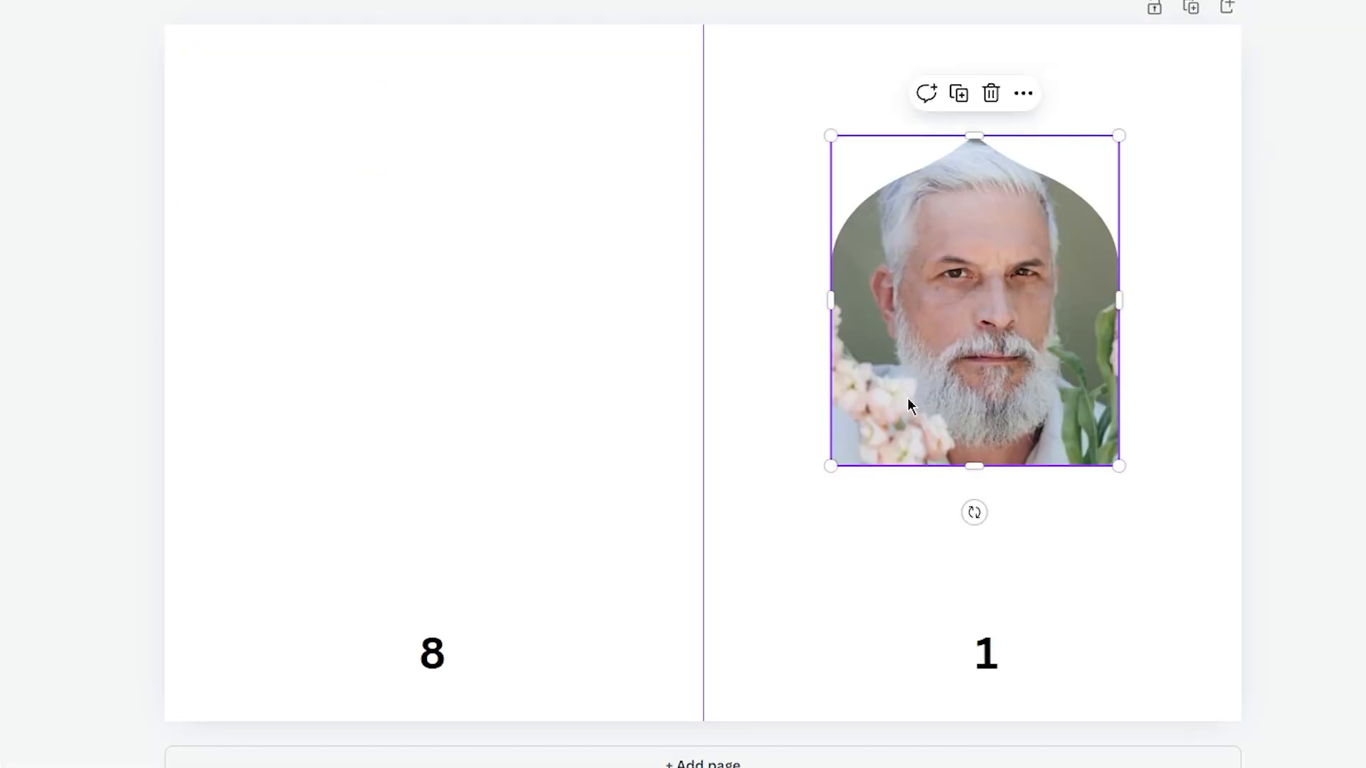
pyautogui.rightClick(943, 284)
pyautogui.click(1032, 726)
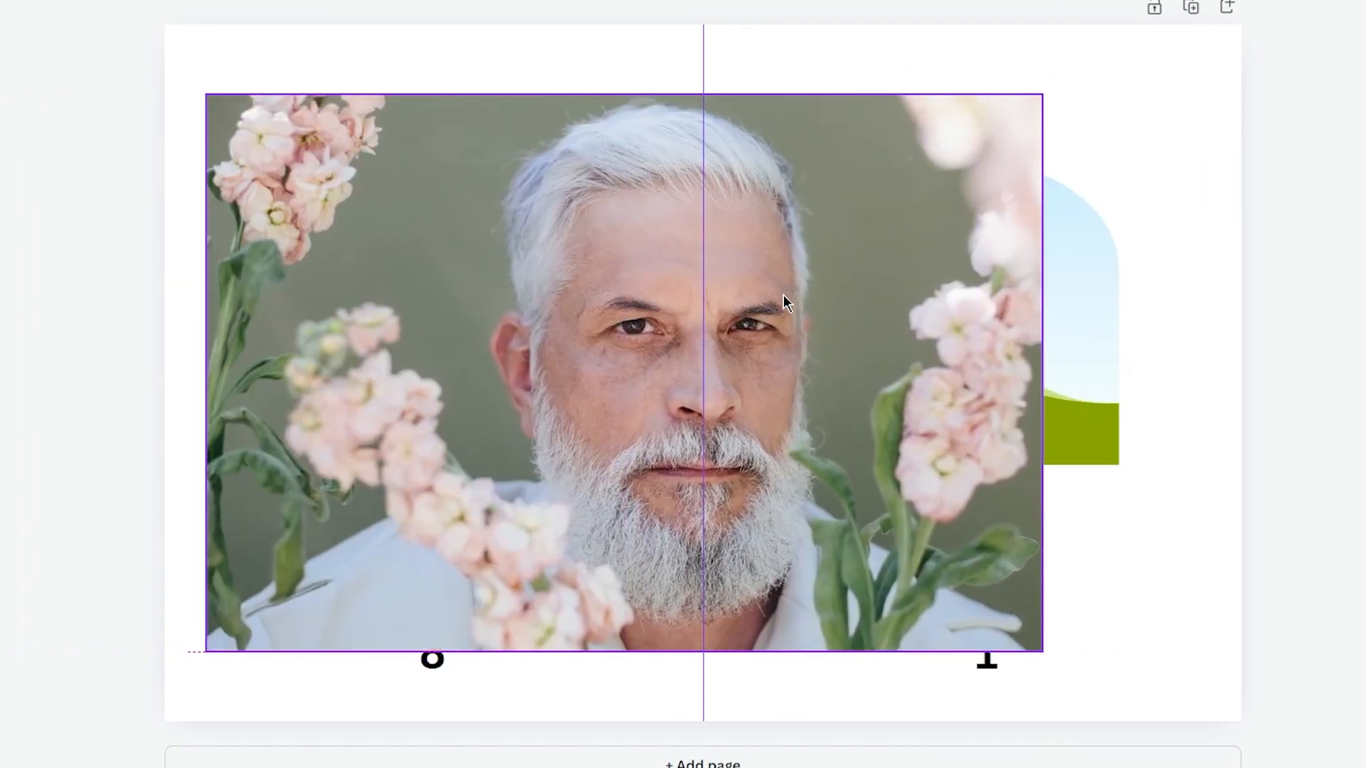
# Step: Scale down the detached portrait photo and drop it into the arched frame on the right-hand page
pyautogui.moveTo(787, 298); pyautogui.dragTo(538, 297)
pyautogui.moveTo(555, 404); pyautogui.dragTo(573, 369)
pyautogui.moveTo(412, 307); pyautogui.dragTo(988, 310)
# Step: Shift the portrait photo slightly to the left inside the arched frame and apply the crop
pyautogui.doubleClick(989, 309)
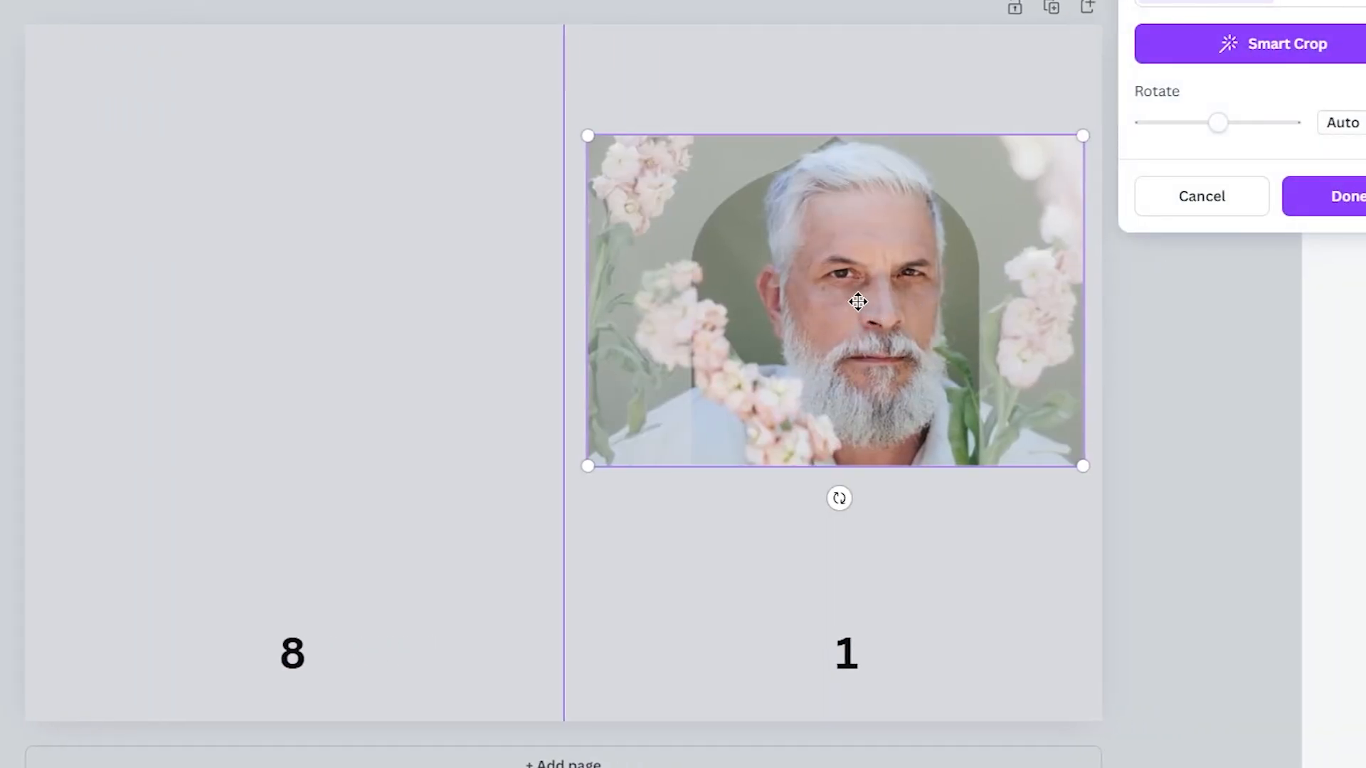
pyautogui.moveTo(915, 284); pyautogui.dragTo(887, 284)
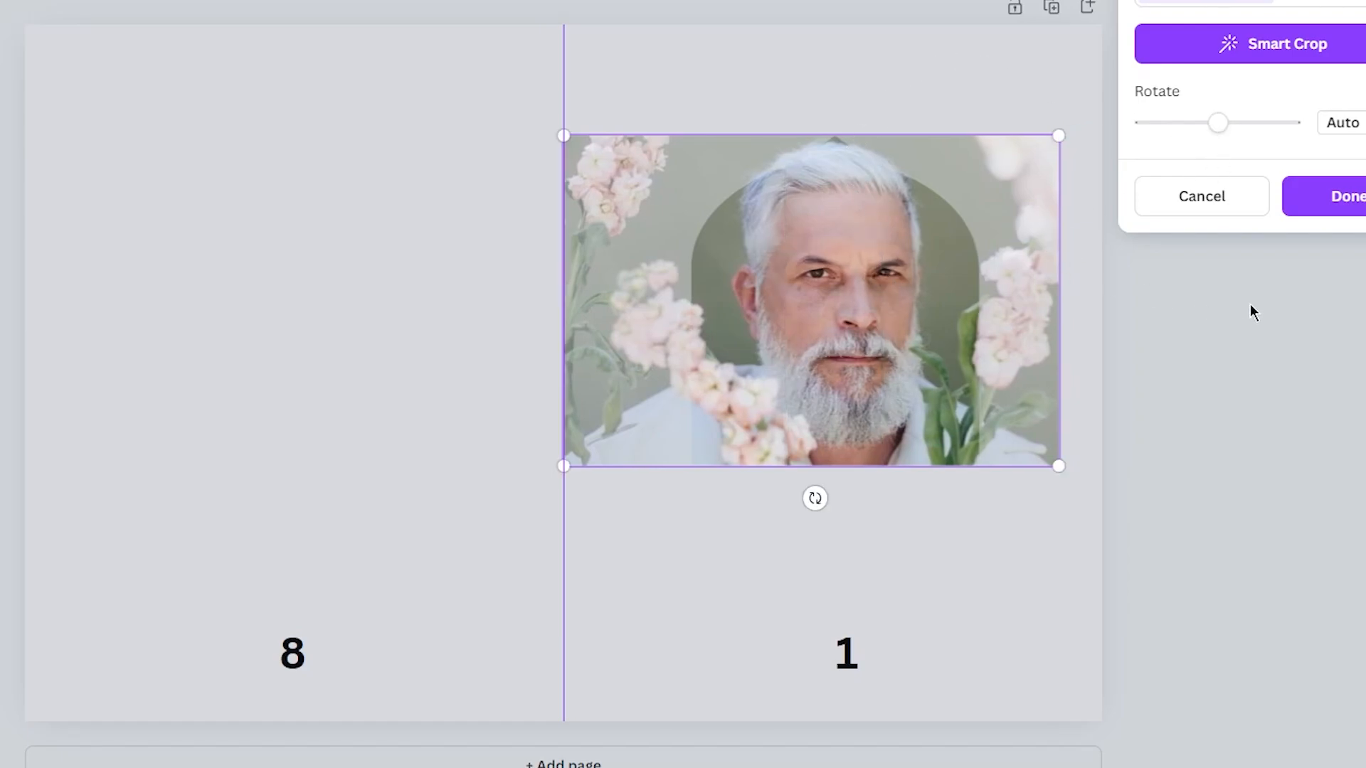
pyautogui.click(1327, 207)
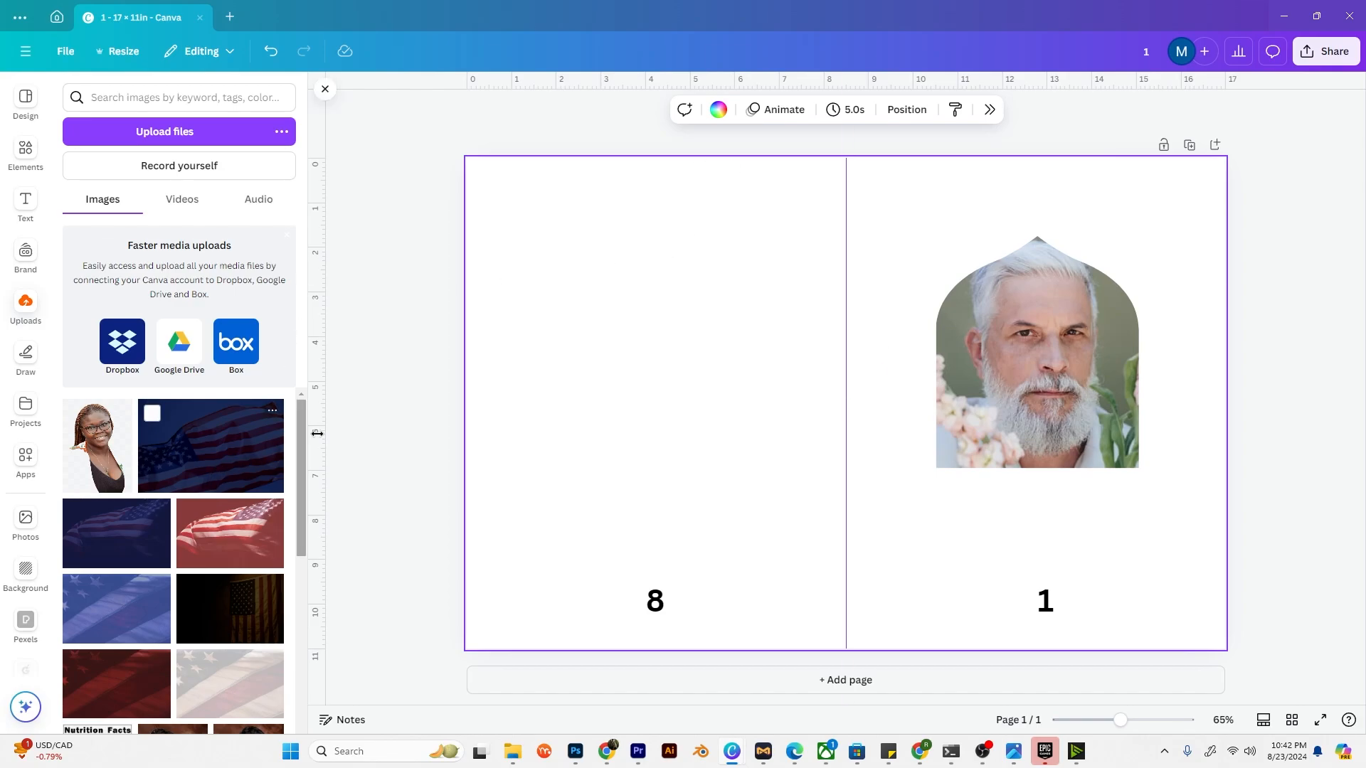
# Step: Insert the uploaded white peony image and set it as the background of the whole spread
pyautogui.click(21, 315)
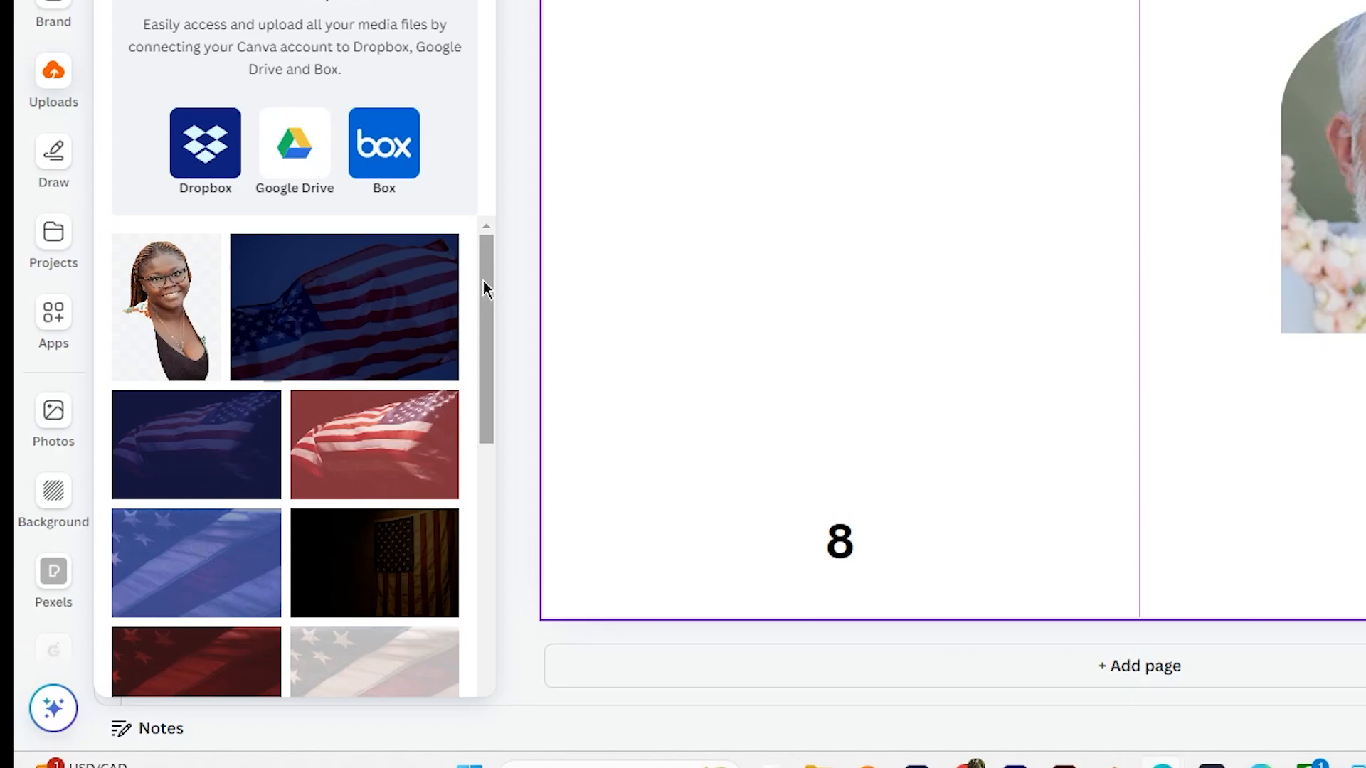
pyautogui.moveTo(484, 281); pyautogui.dragTo(535, 667)
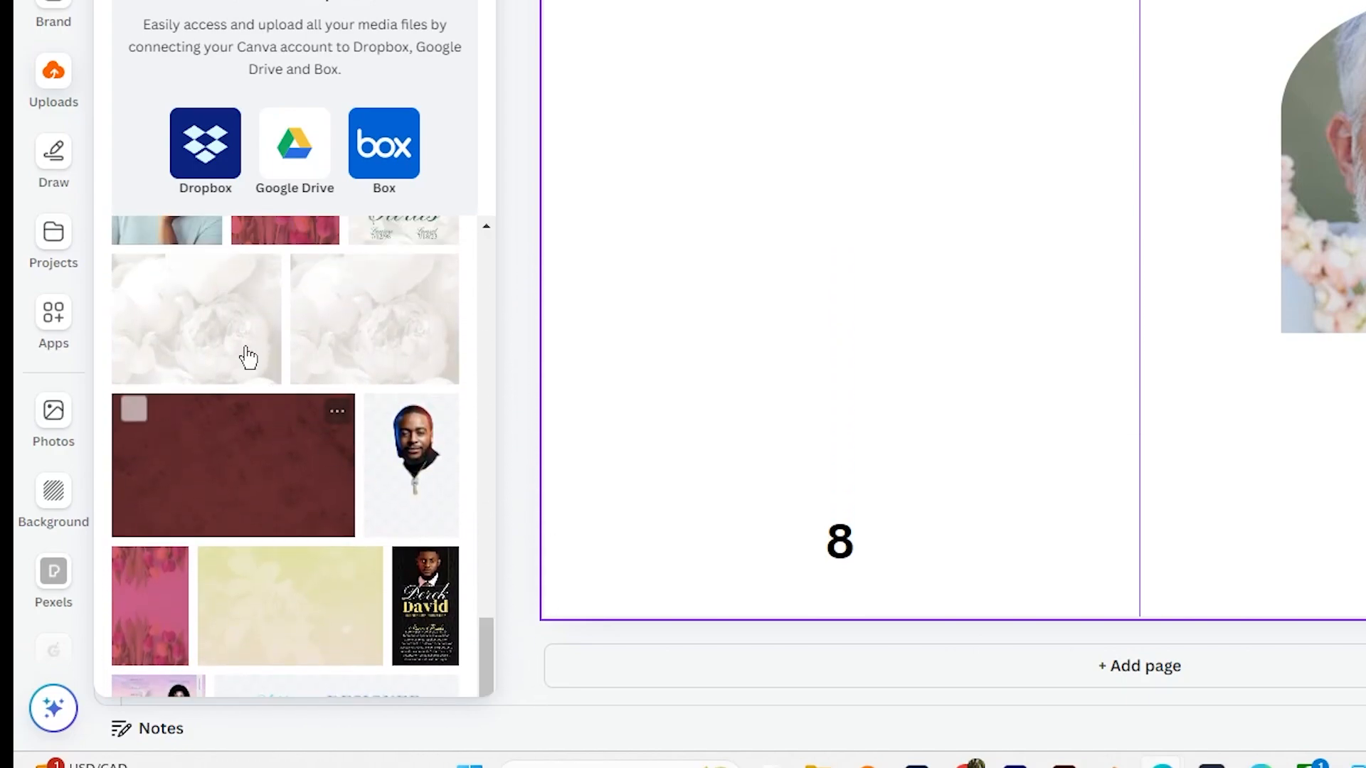
pyautogui.moveTo(192, 335); pyautogui.dragTo(335, 198)
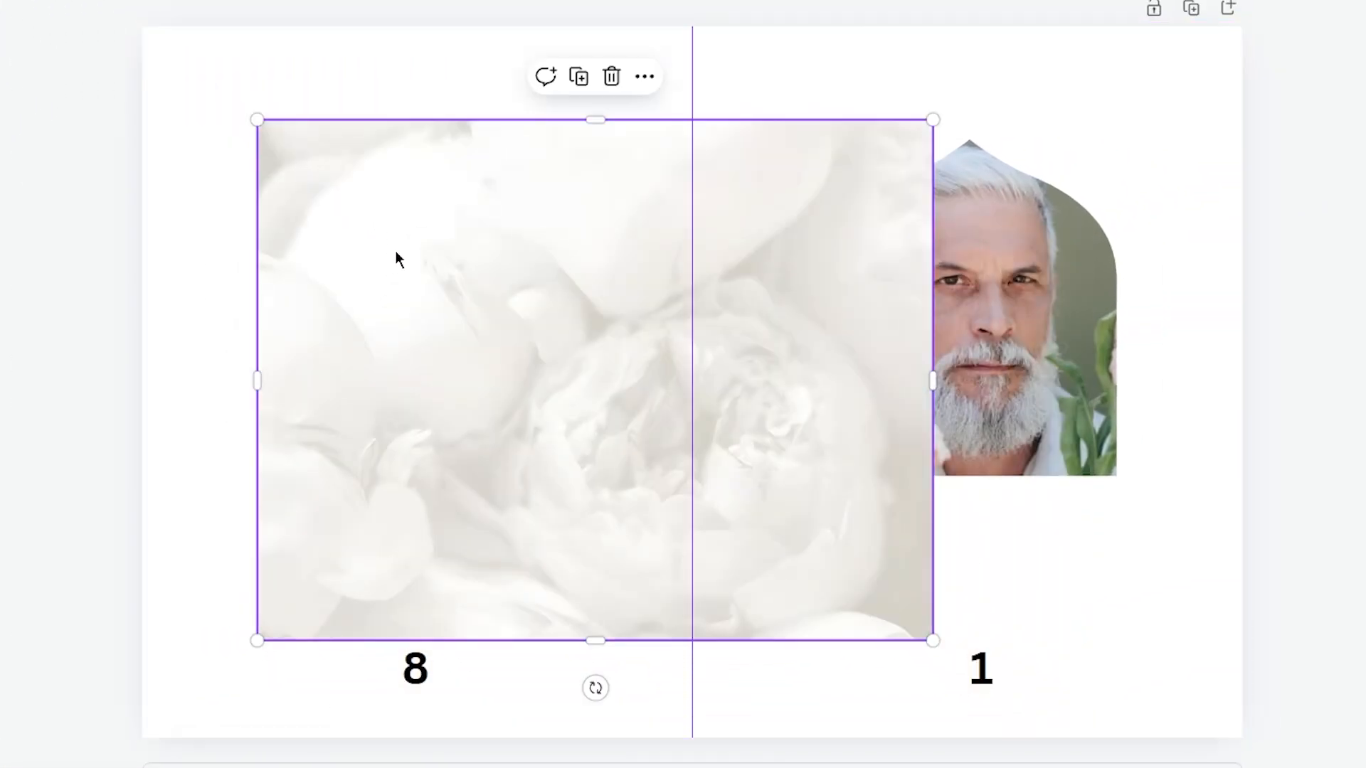
pyautogui.moveTo(397, 257); pyautogui.dragTo(479, 257)
pyautogui.rightClick(574, 269)
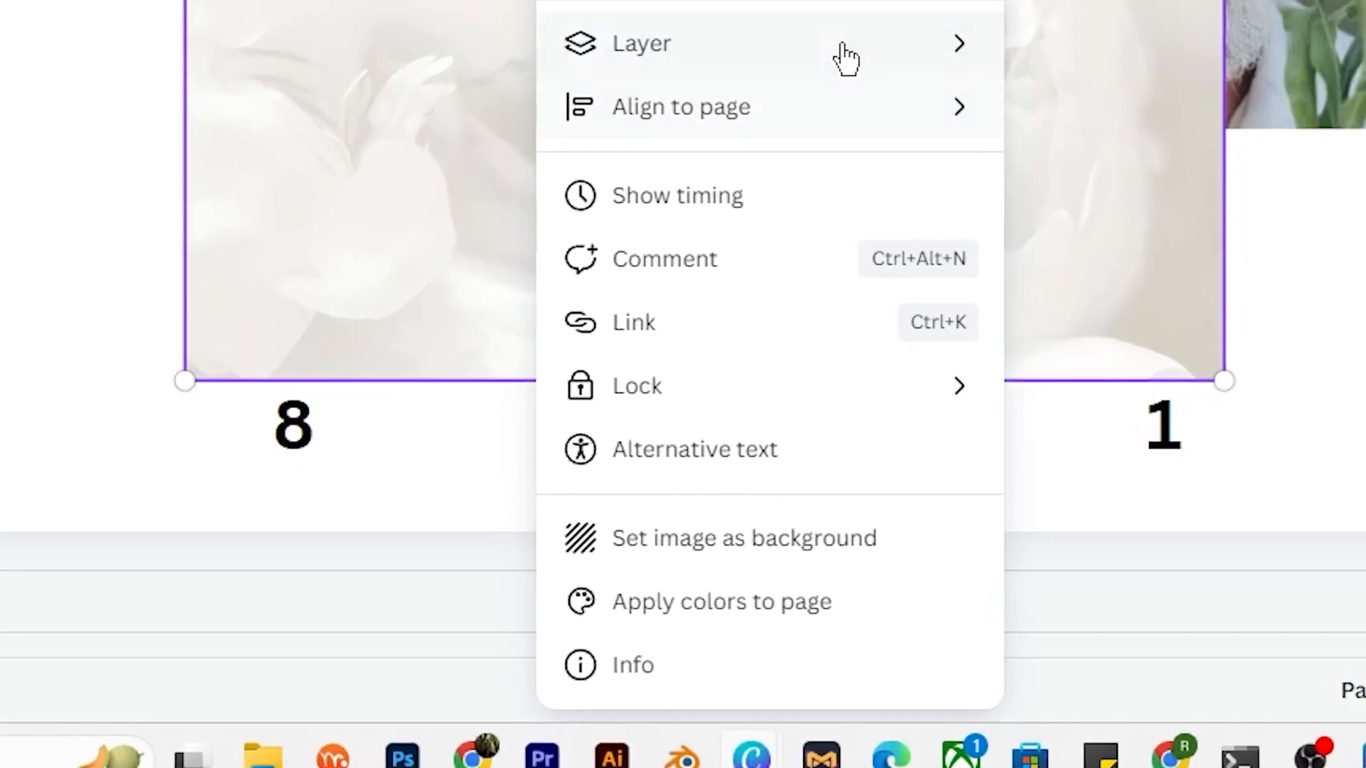
pyautogui.moveTo(772, 427)
pyautogui.click(797, 562)
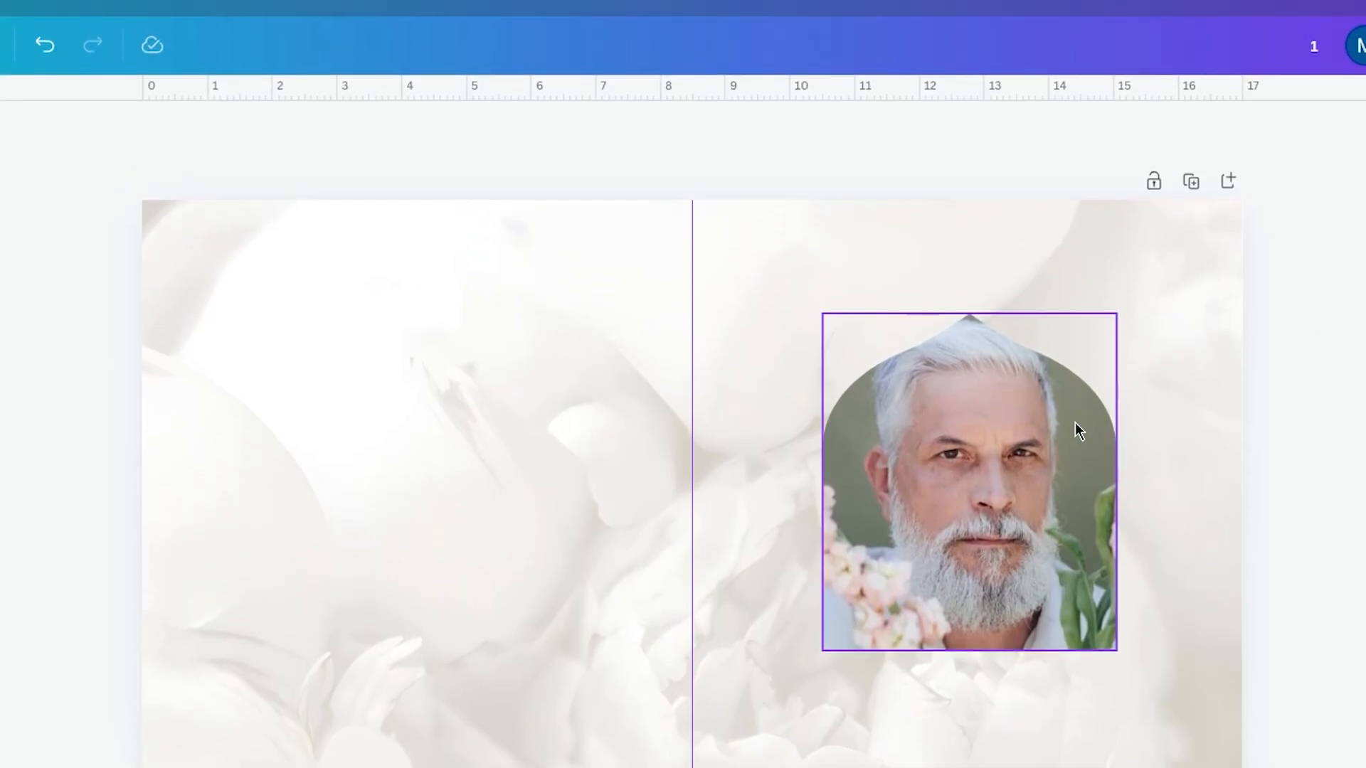
# Step: Add a solid border with a weight of 4 to the framed portrait
pyautogui.click(1075, 294)
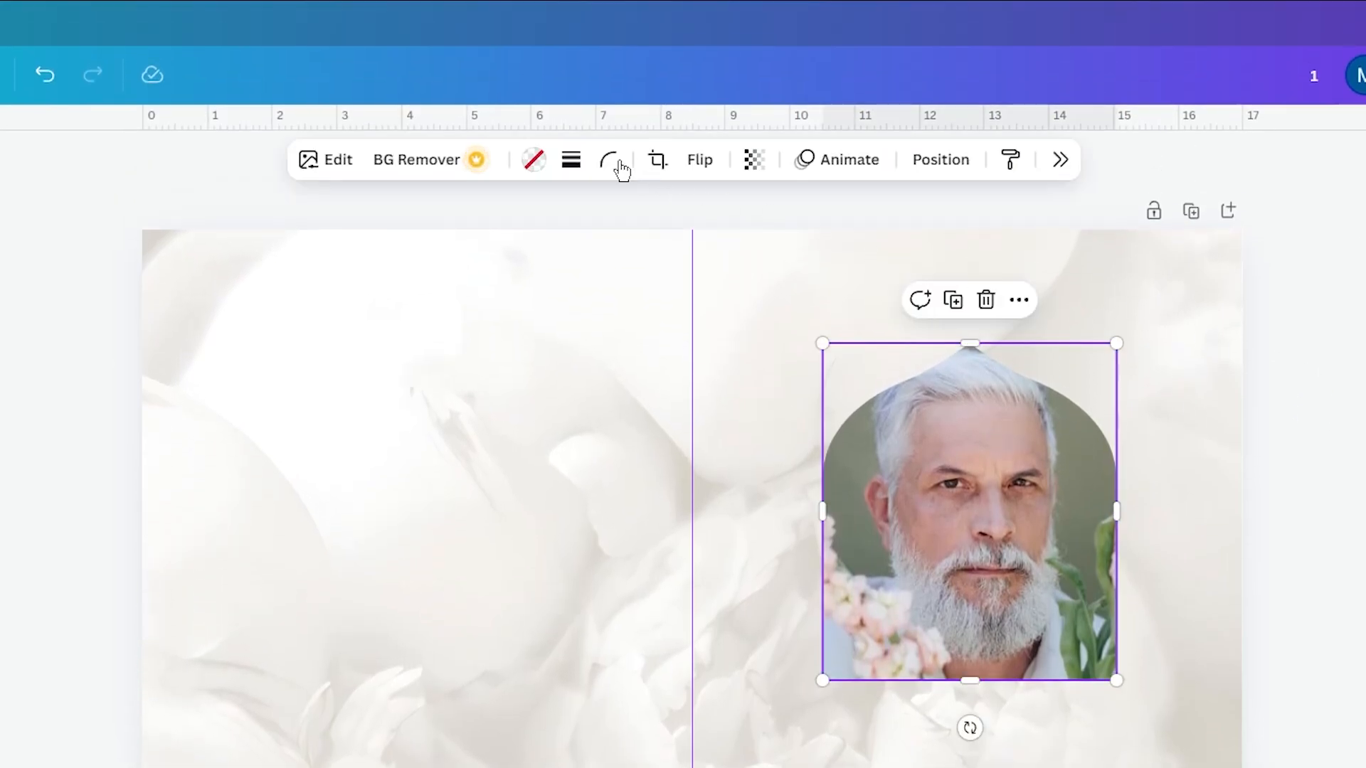
pyautogui.click(575, 164)
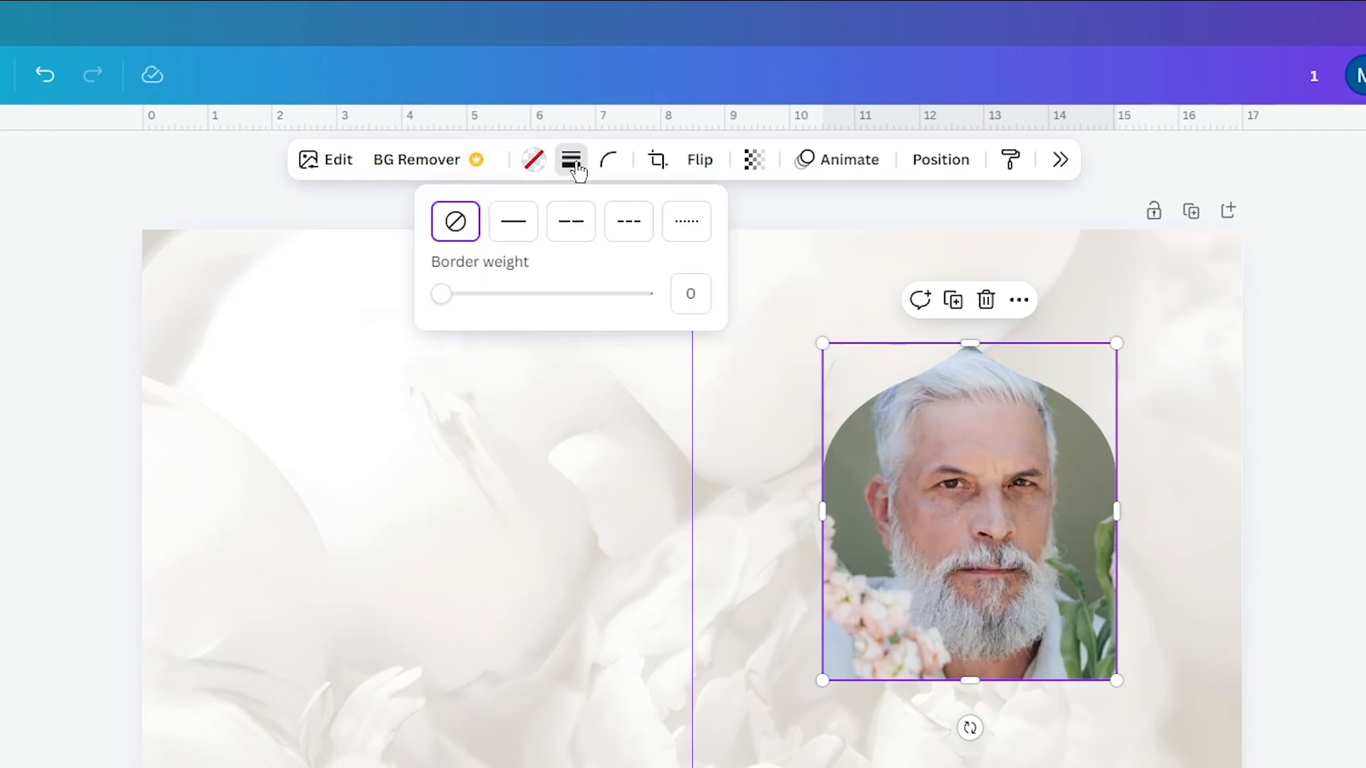
pyautogui.click(513, 231)
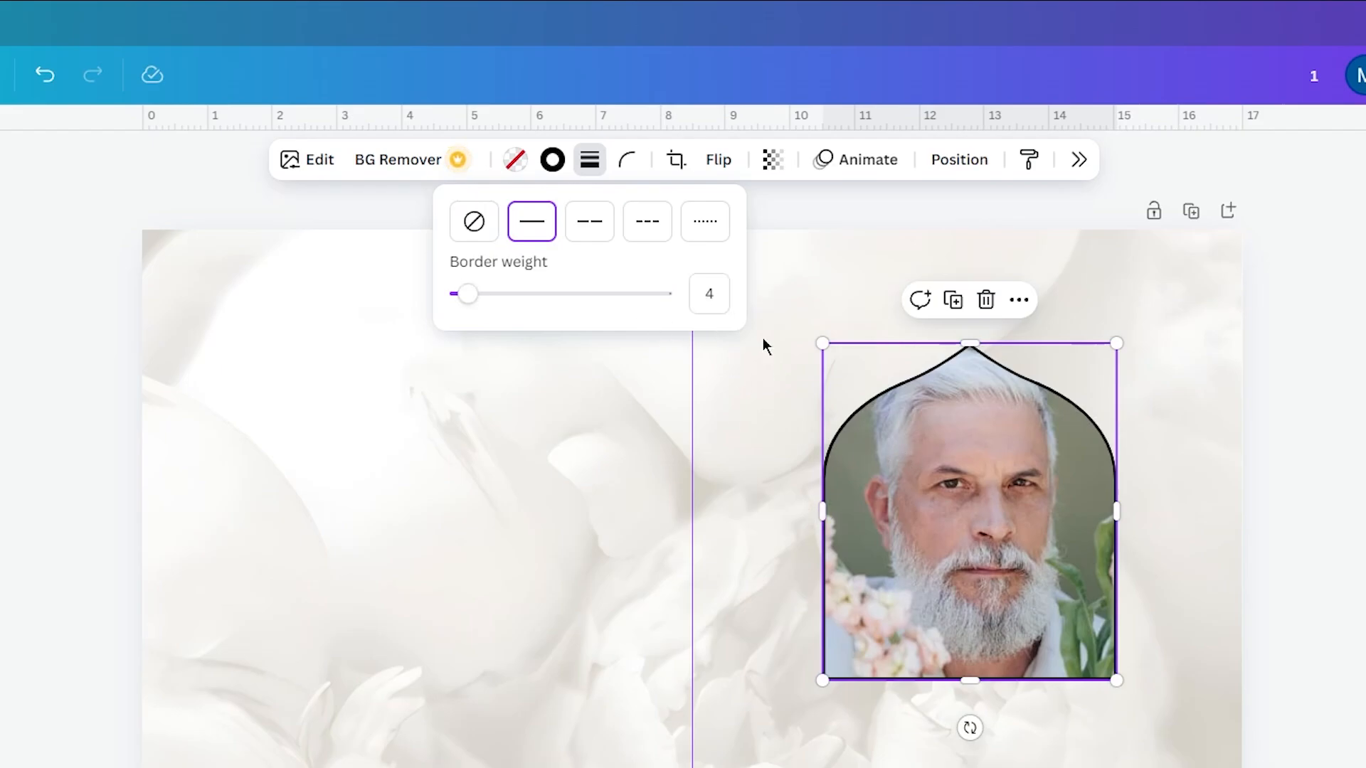
# Step: Try the green #5c6d51 on the portrait frame's border, settling on the reddish-brown colour taken from the portrait photo
pyautogui.click(552, 159)
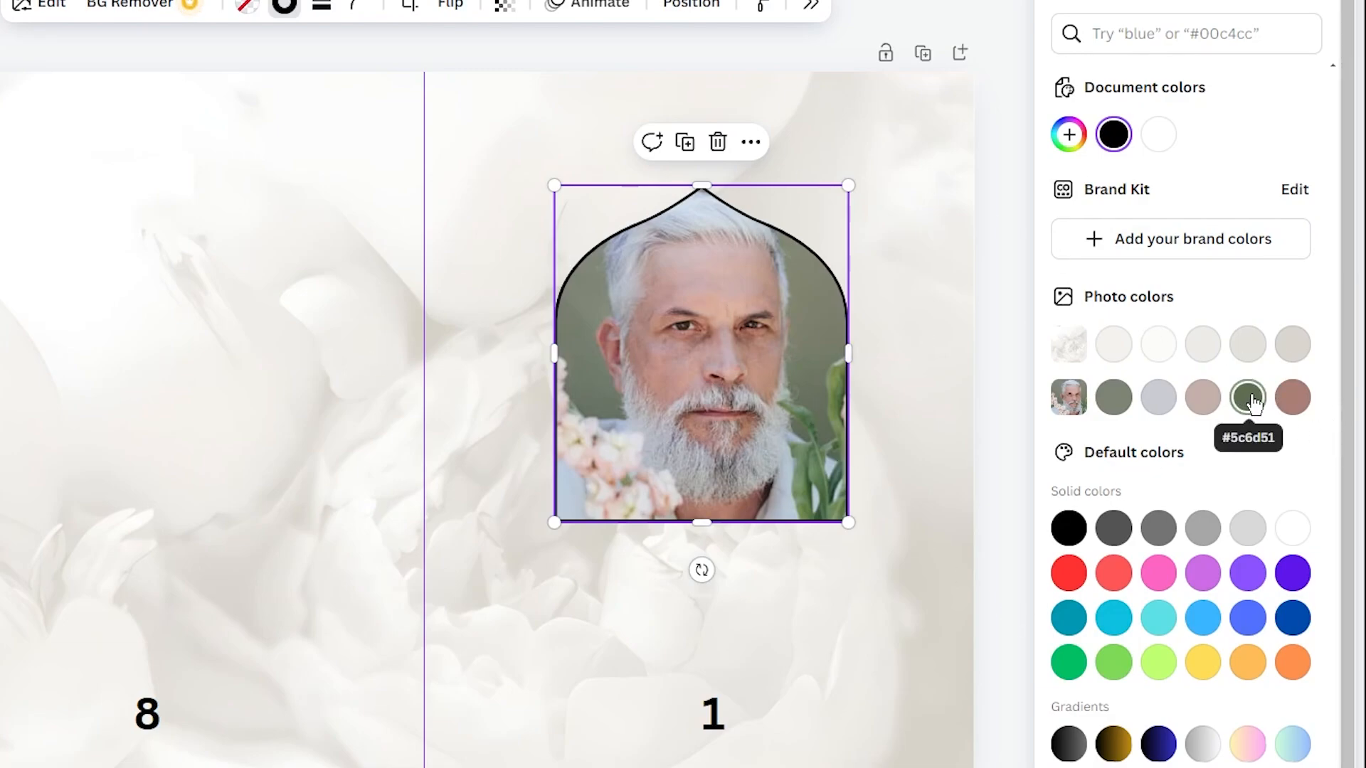
pyautogui.click(1251, 400)
pyautogui.click(1293, 399)
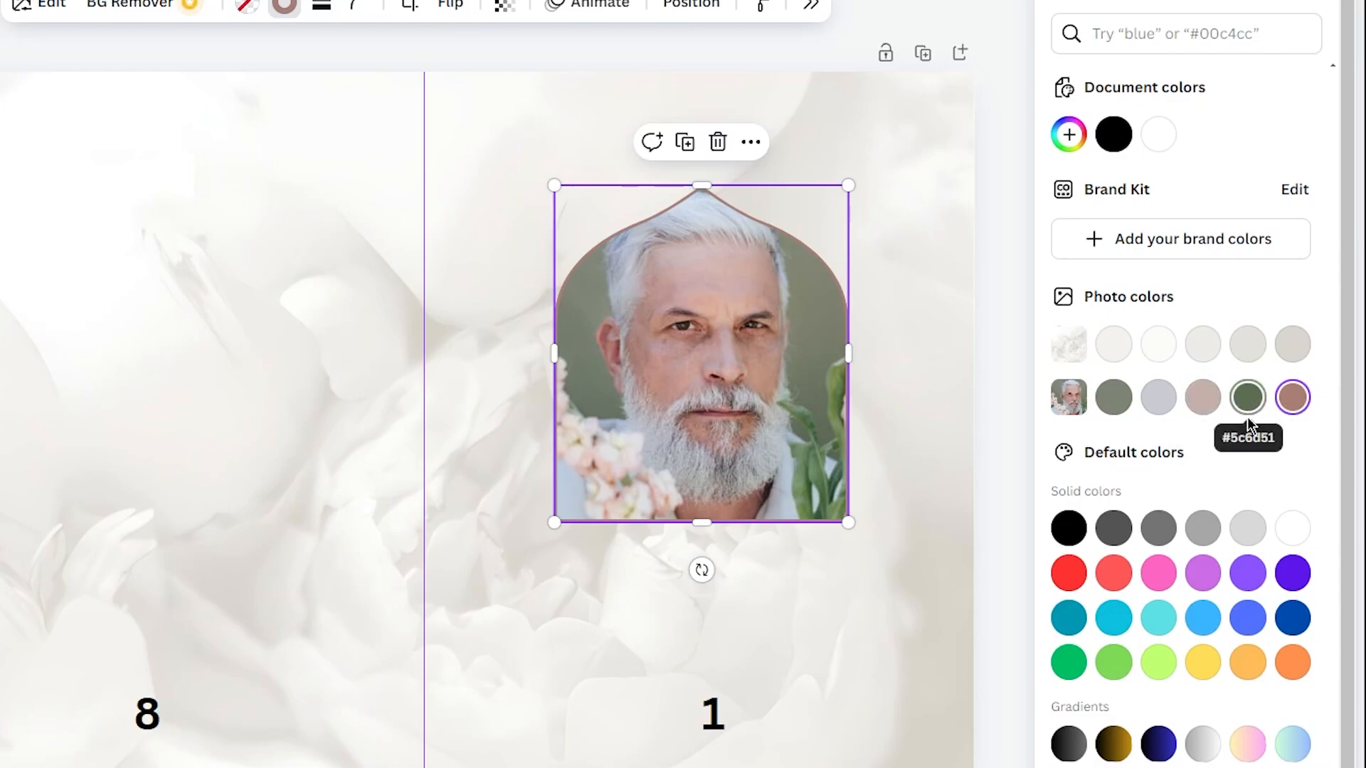
pyautogui.press('Escape')
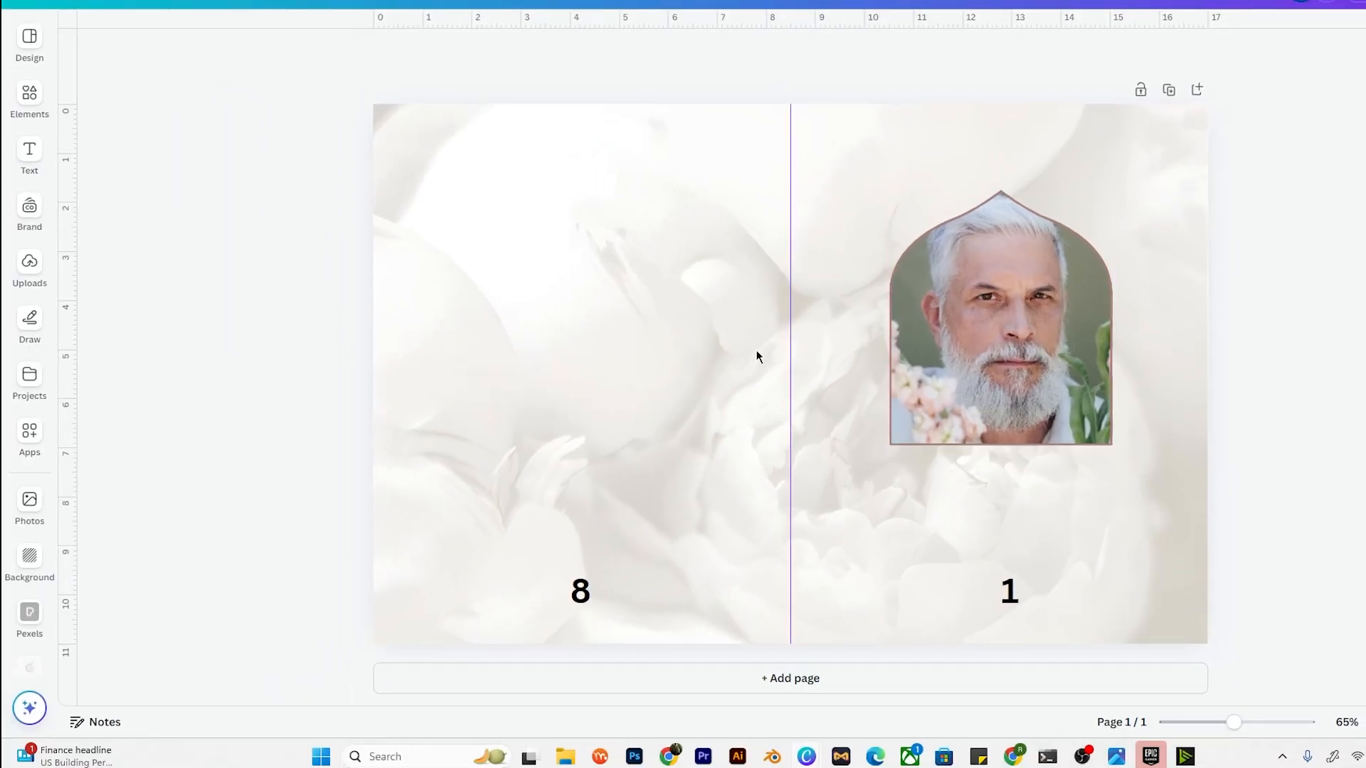
# Step: Add a heading containing the portrayed person's first name
pyautogui.click(27, 156)
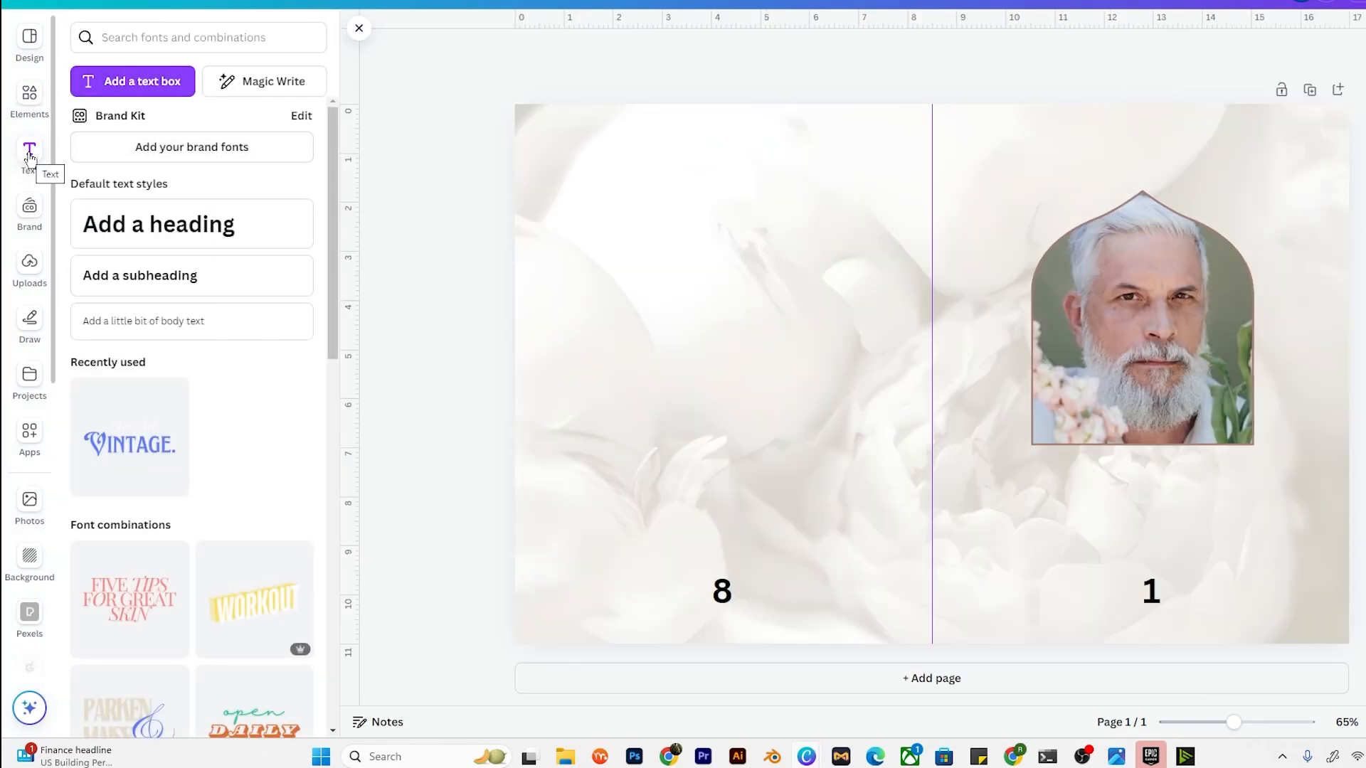
pyautogui.click(154, 227)
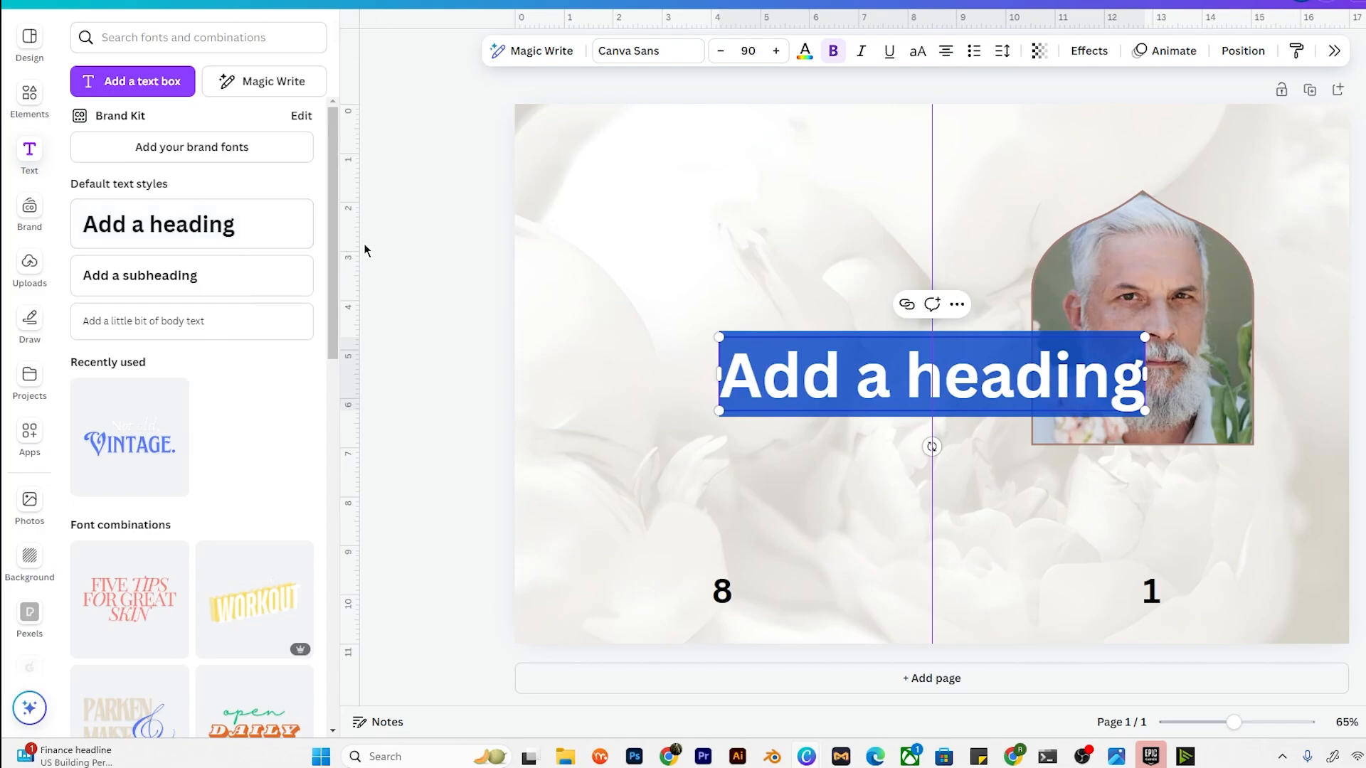
pyautogui.write('John')
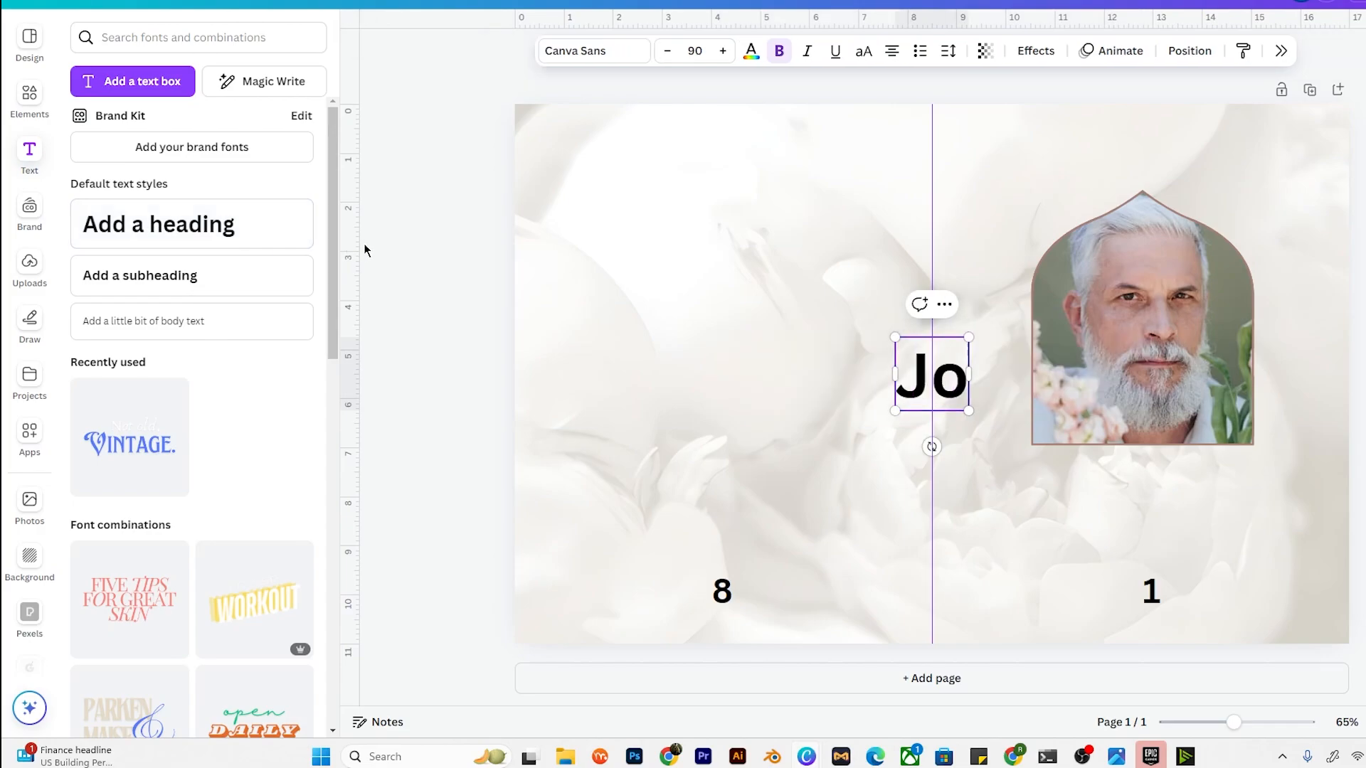
pyautogui.click(726, 336)
# Step: Move the name heading directly below the portrait and enlarge it to font size 136, about as wide as the frame
pyautogui.moveTo(947, 392); pyautogui.dragTo(1184, 502)
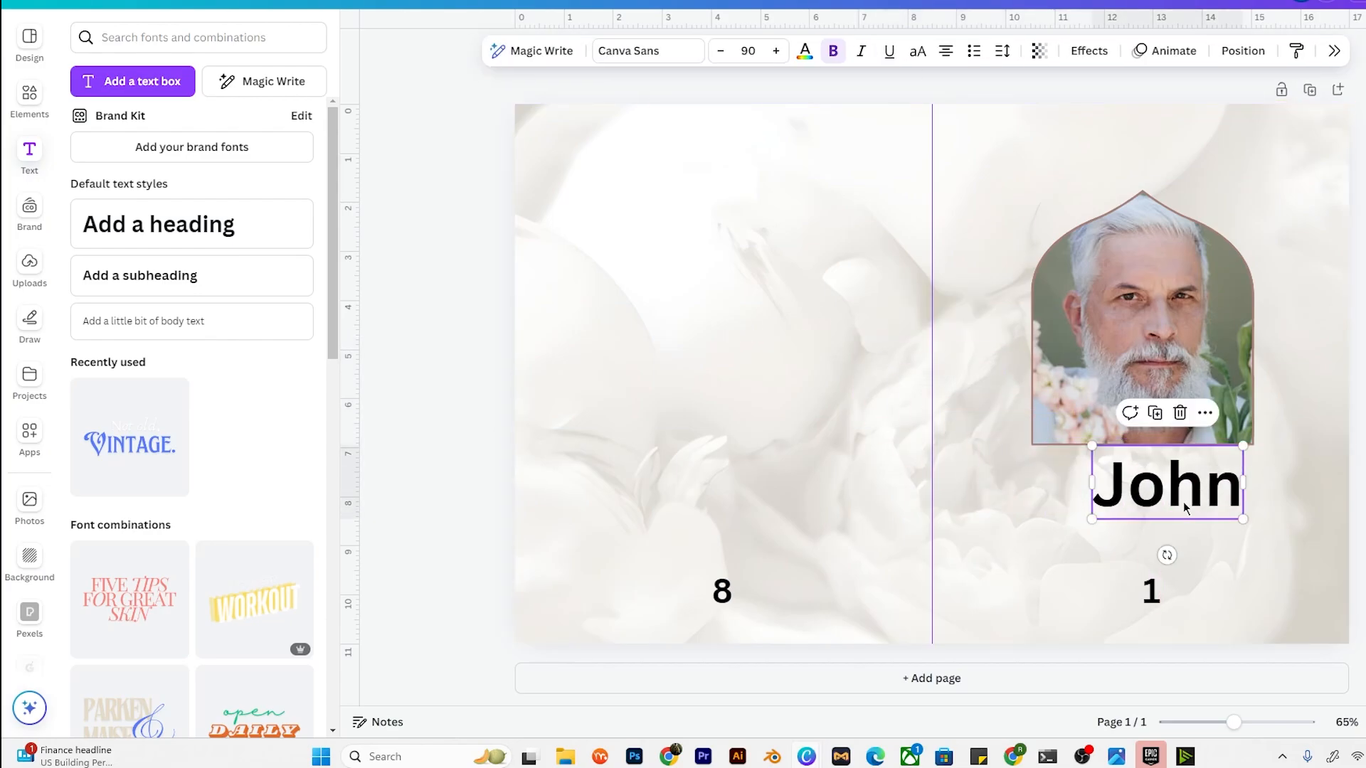
pyautogui.moveTo(1092, 520); pyautogui.dragTo(1021, 549)
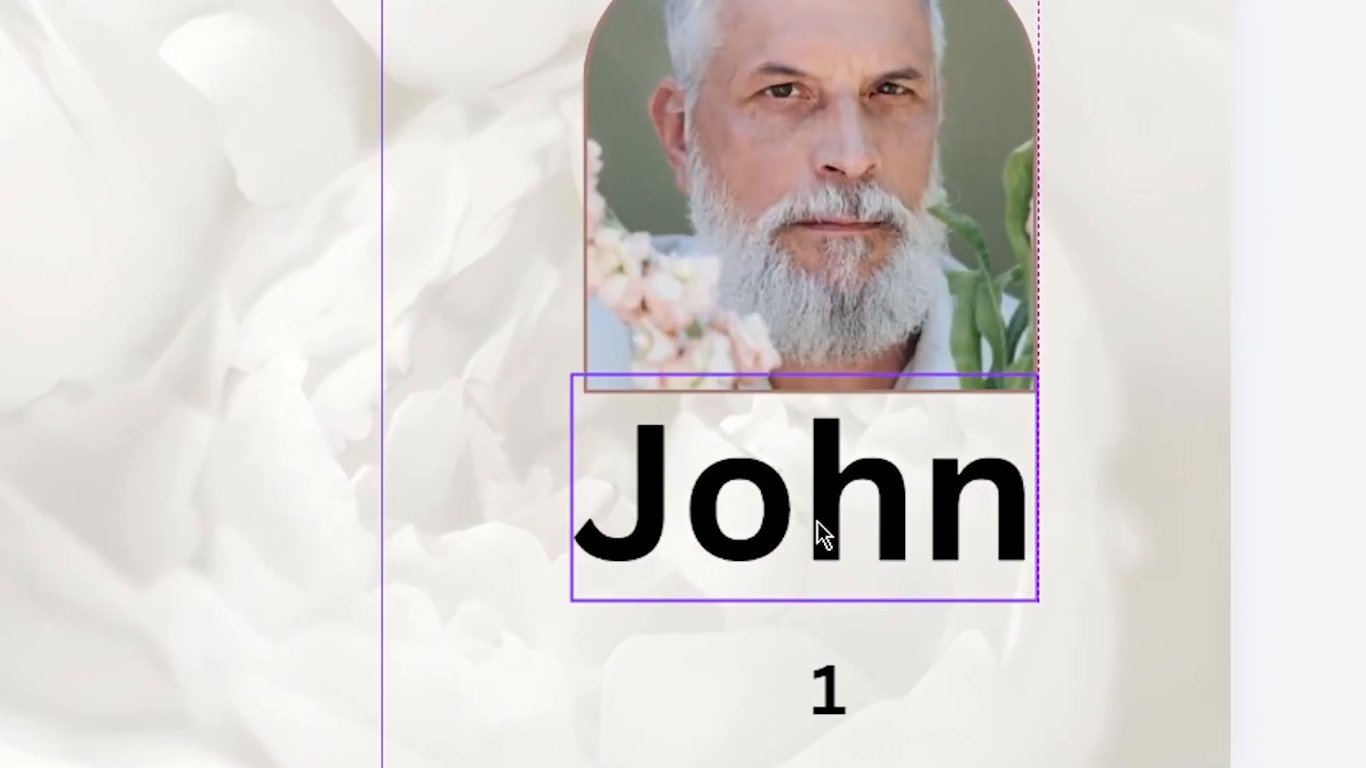
pyautogui.moveTo(817, 522); pyautogui.dragTo(817, 518)
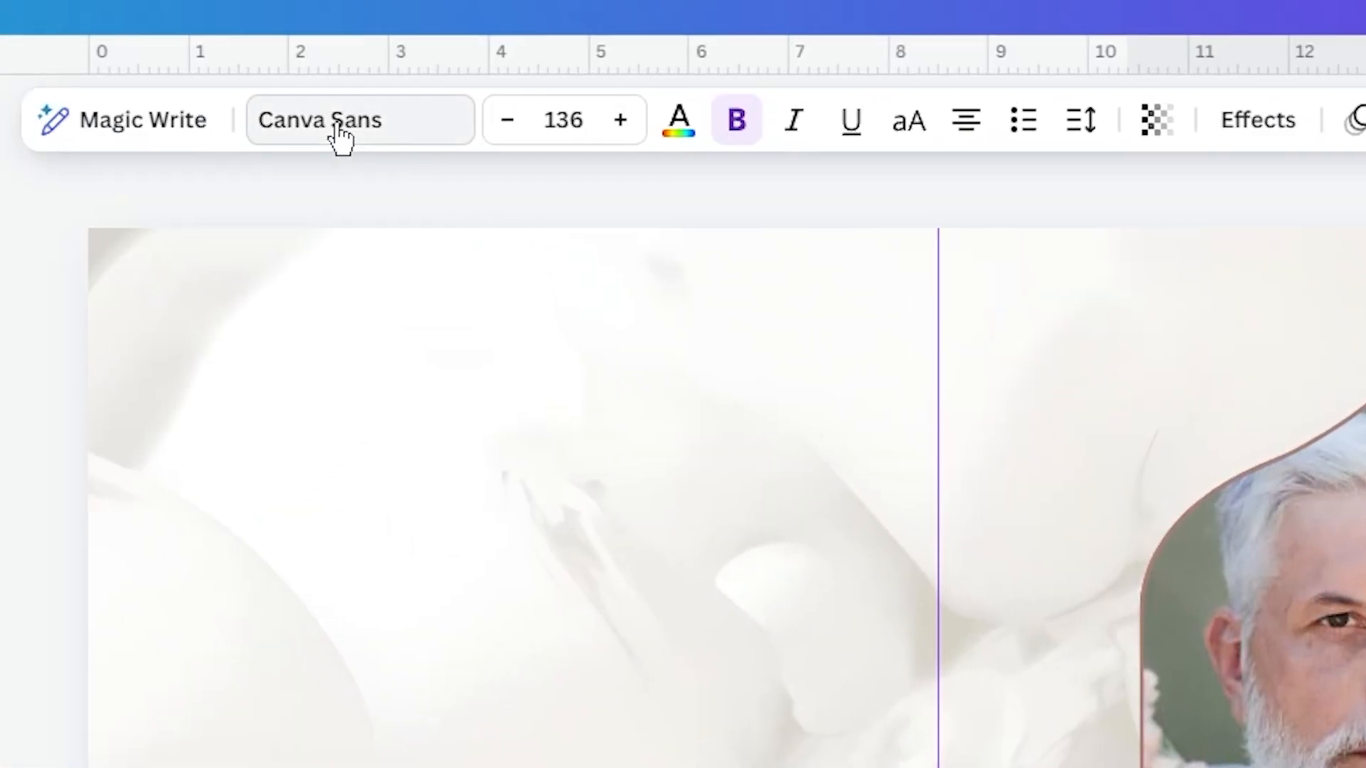
# Step: Set the name heading's font to Cinzel
pyautogui.click(340, 135)
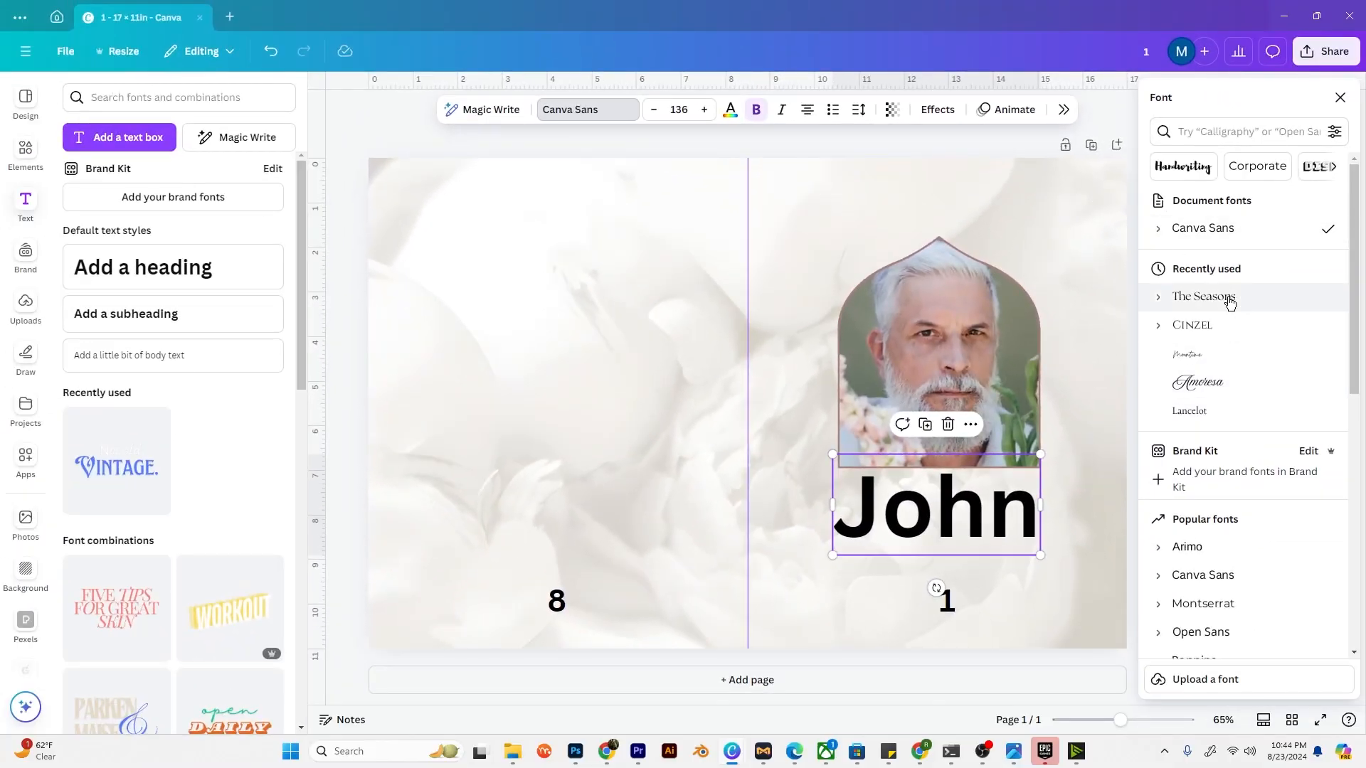
pyautogui.click(1217, 326)
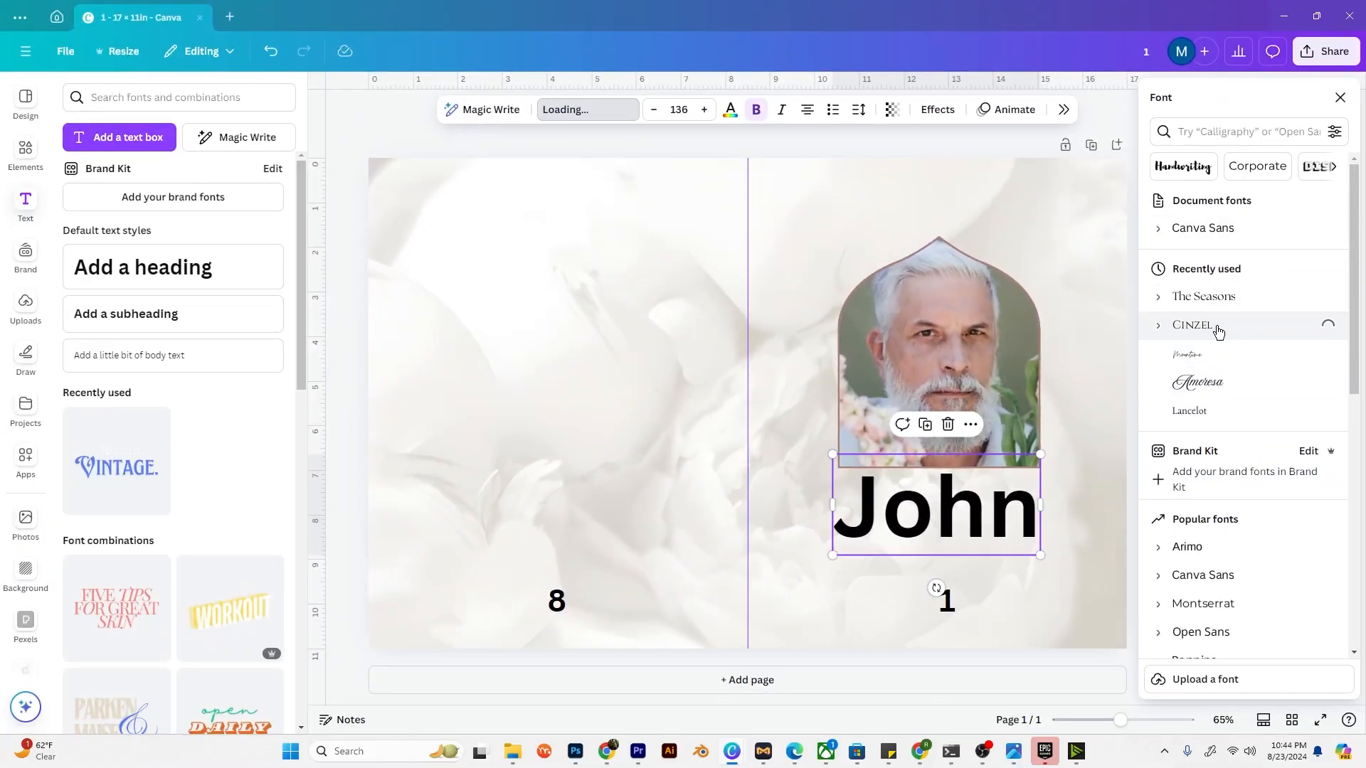
# Step: Try The Seasons and Amoresa fonts on the first-name heading and shift it slightly lower
pyautogui.click(1201, 299)
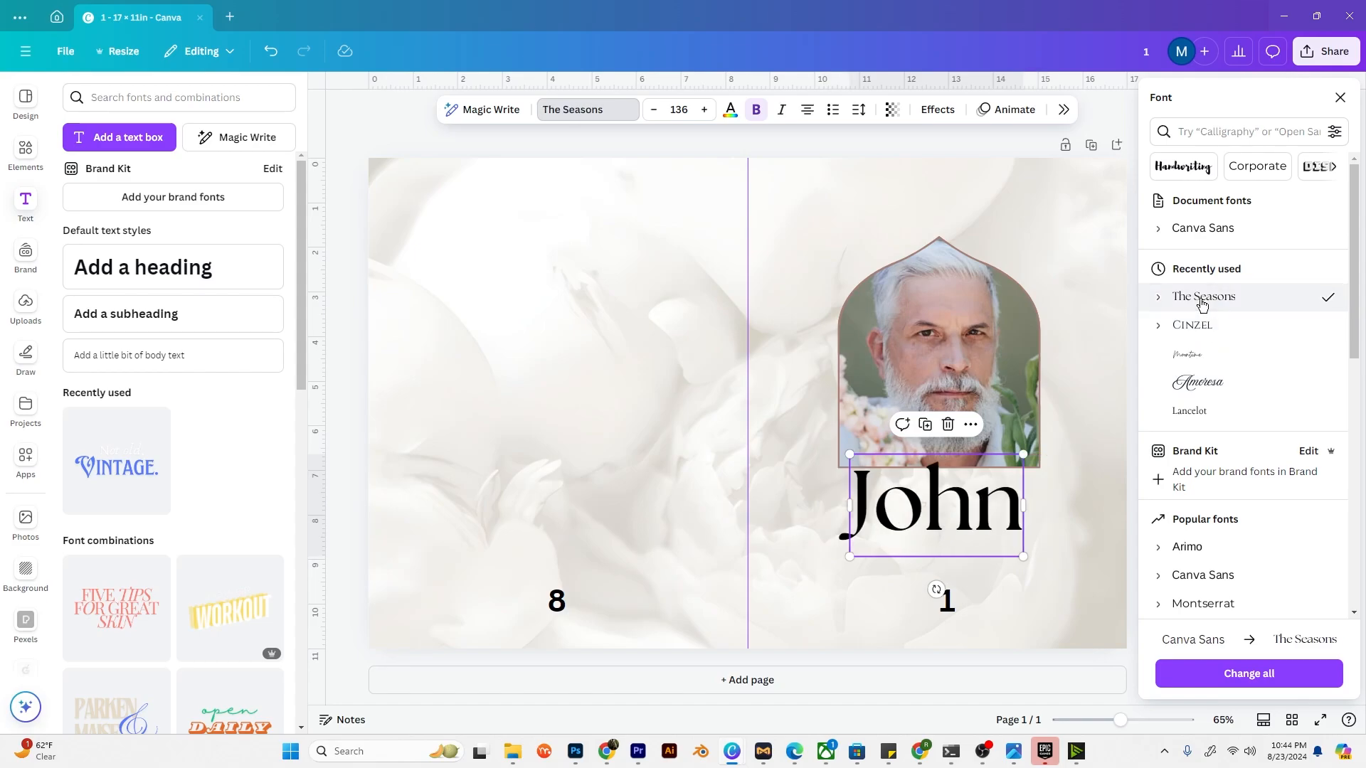
pyautogui.click(1209, 382)
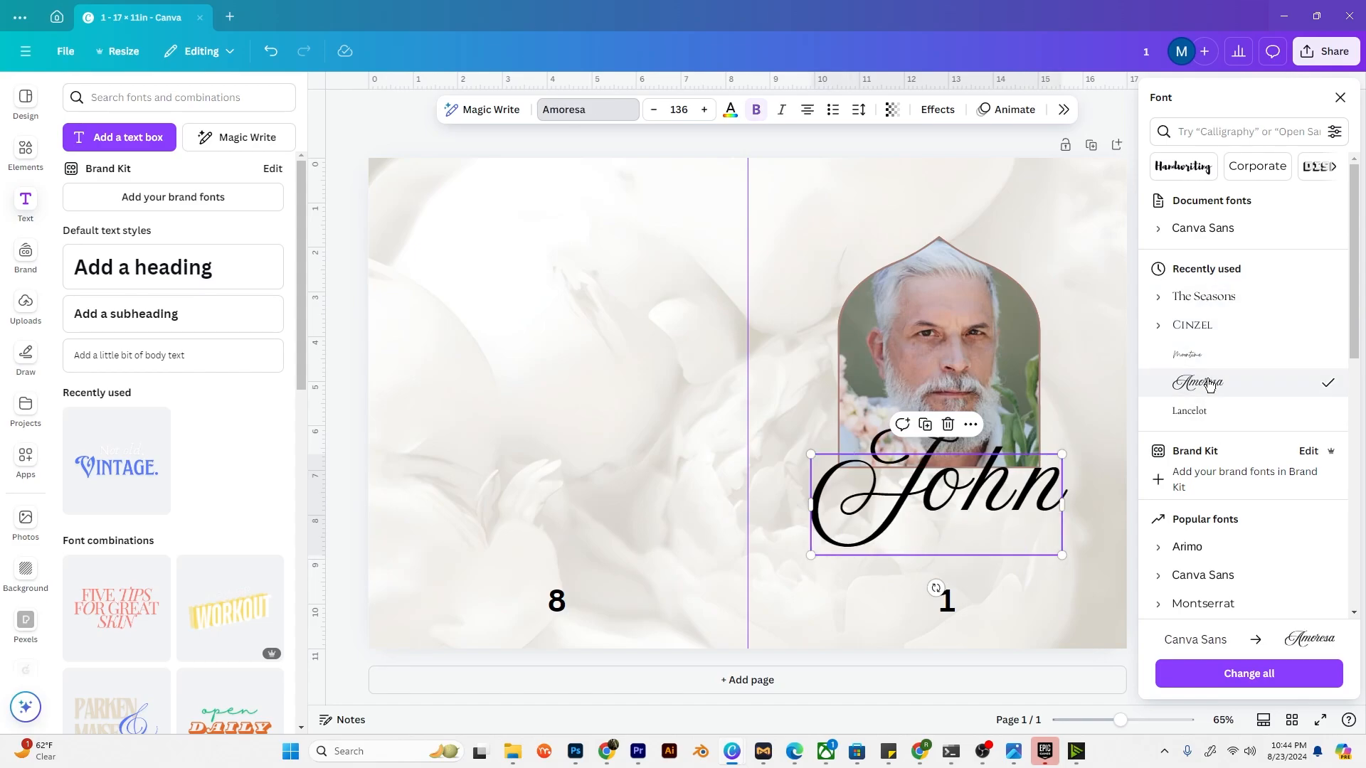
pyautogui.moveTo(994, 455); pyautogui.dragTo(981, 481)
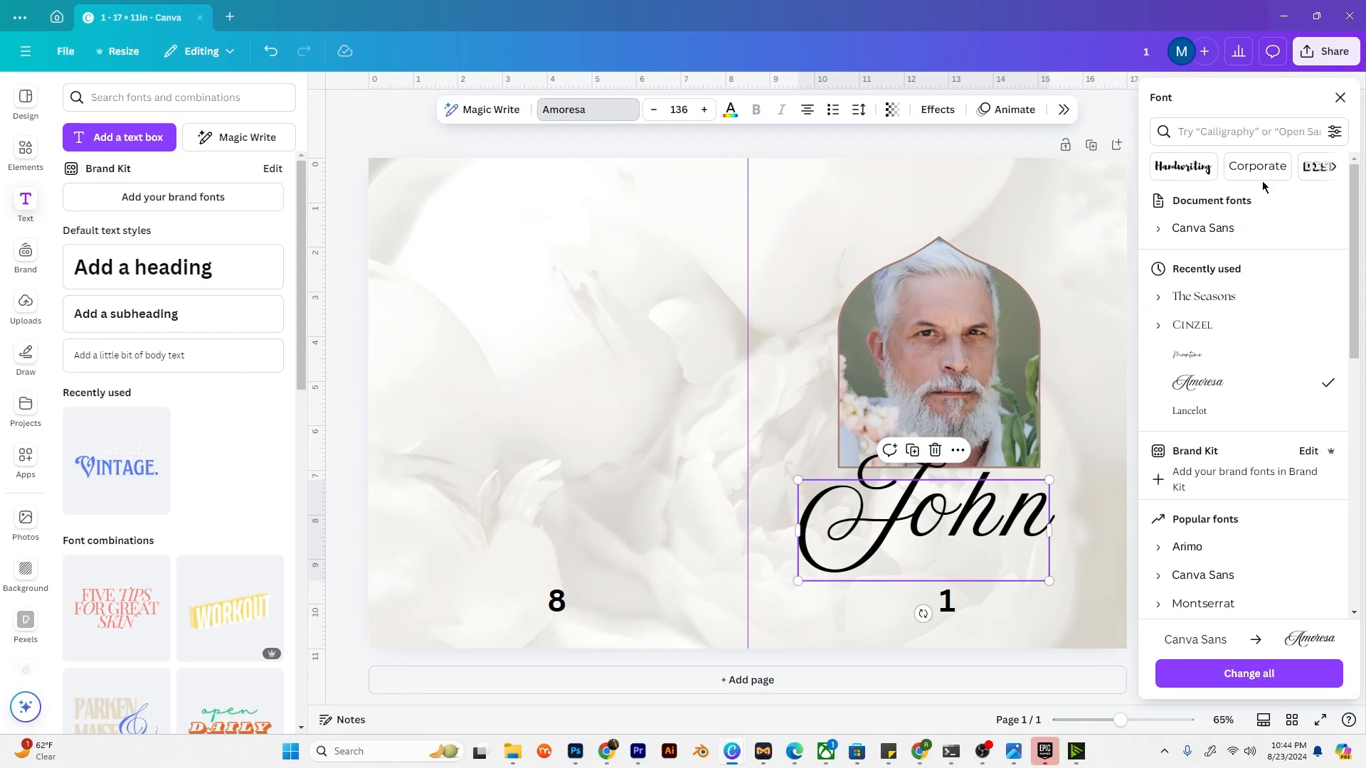
# Step: Look through the font style categories and search the fonts for Calligraphy
pyautogui.click(1159, 133)
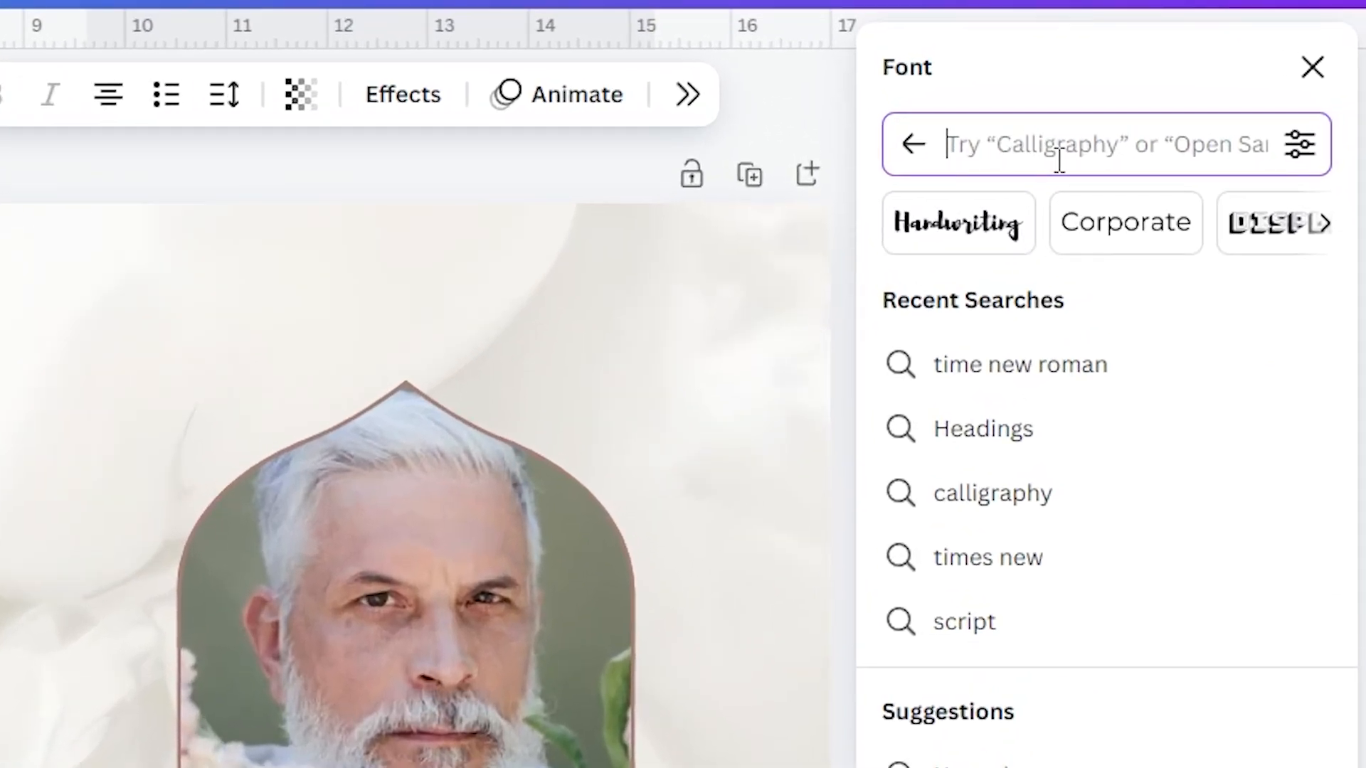
pyautogui.click(1325, 227)
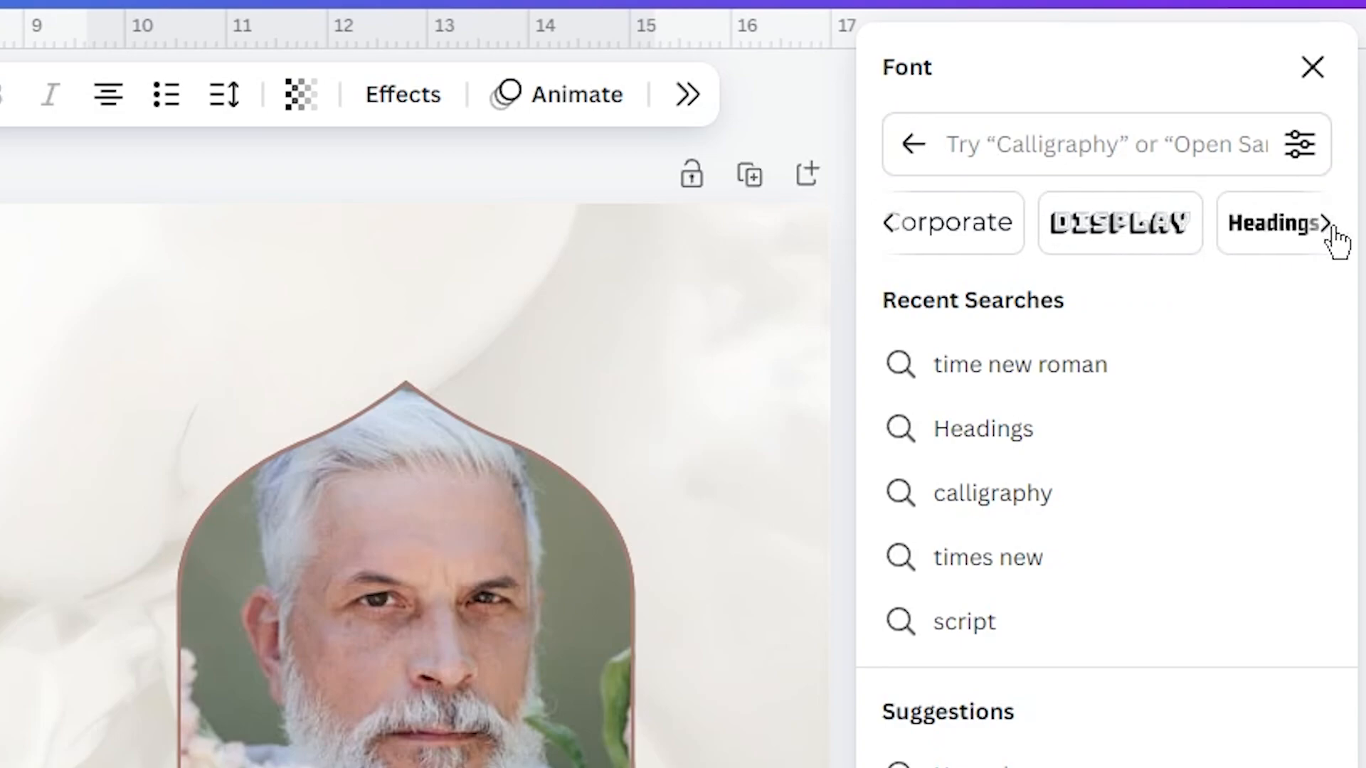
pyautogui.click(1324, 228)
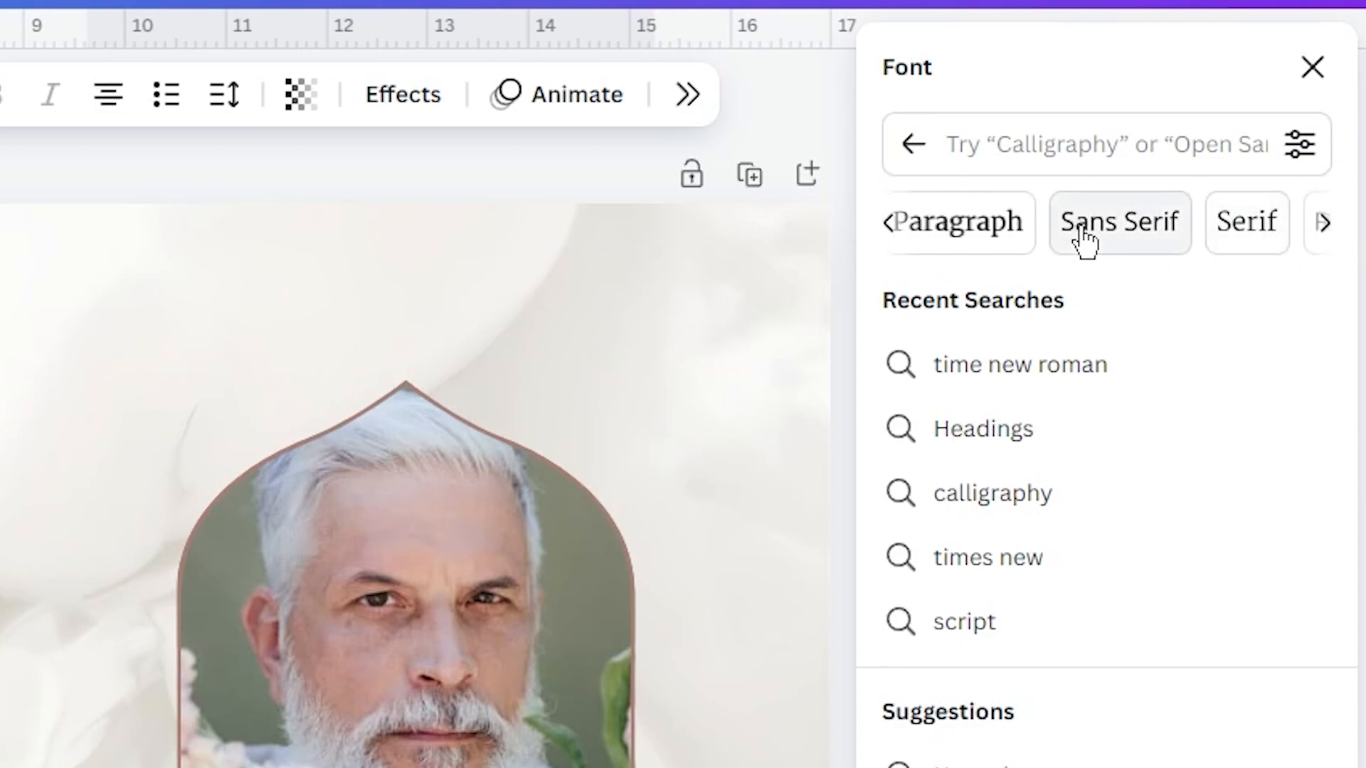
pyautogui.click(1319, 234)
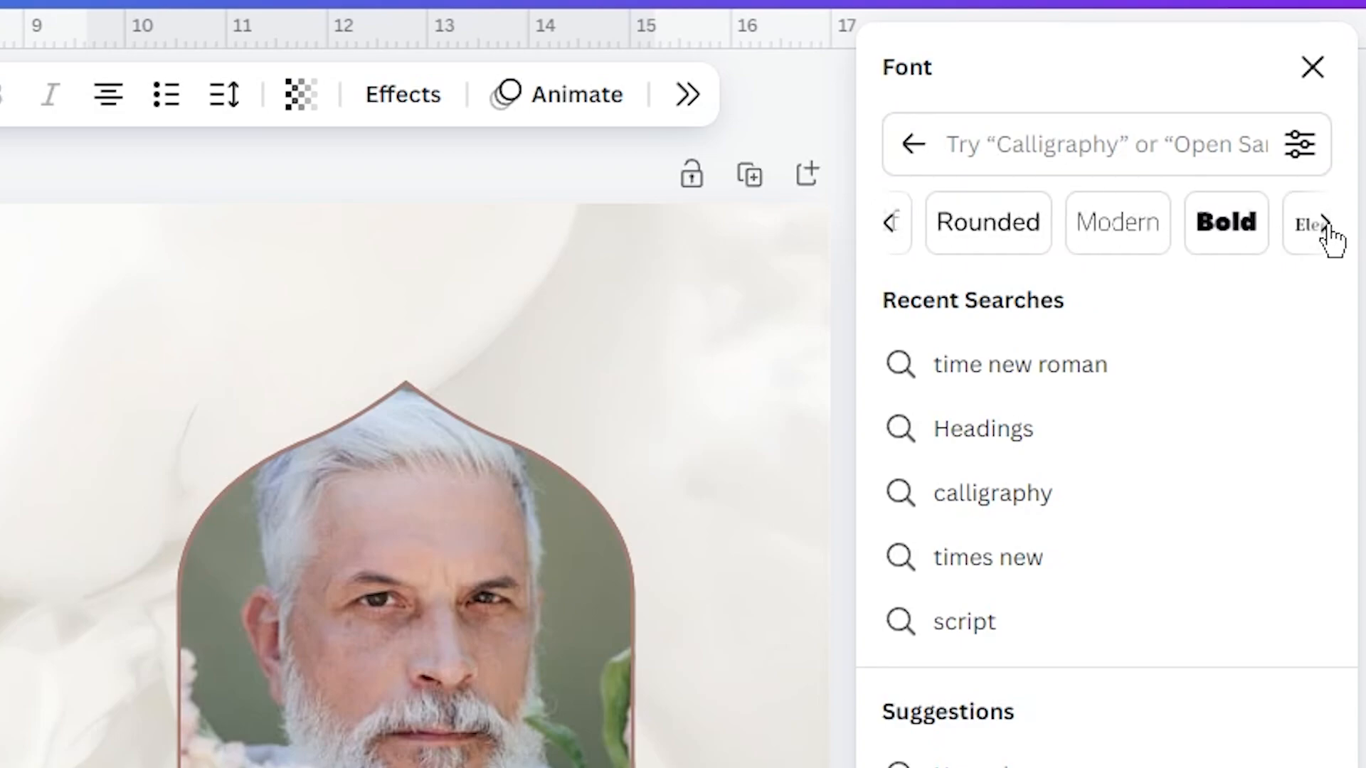
pyautogui.click(1323, 232)
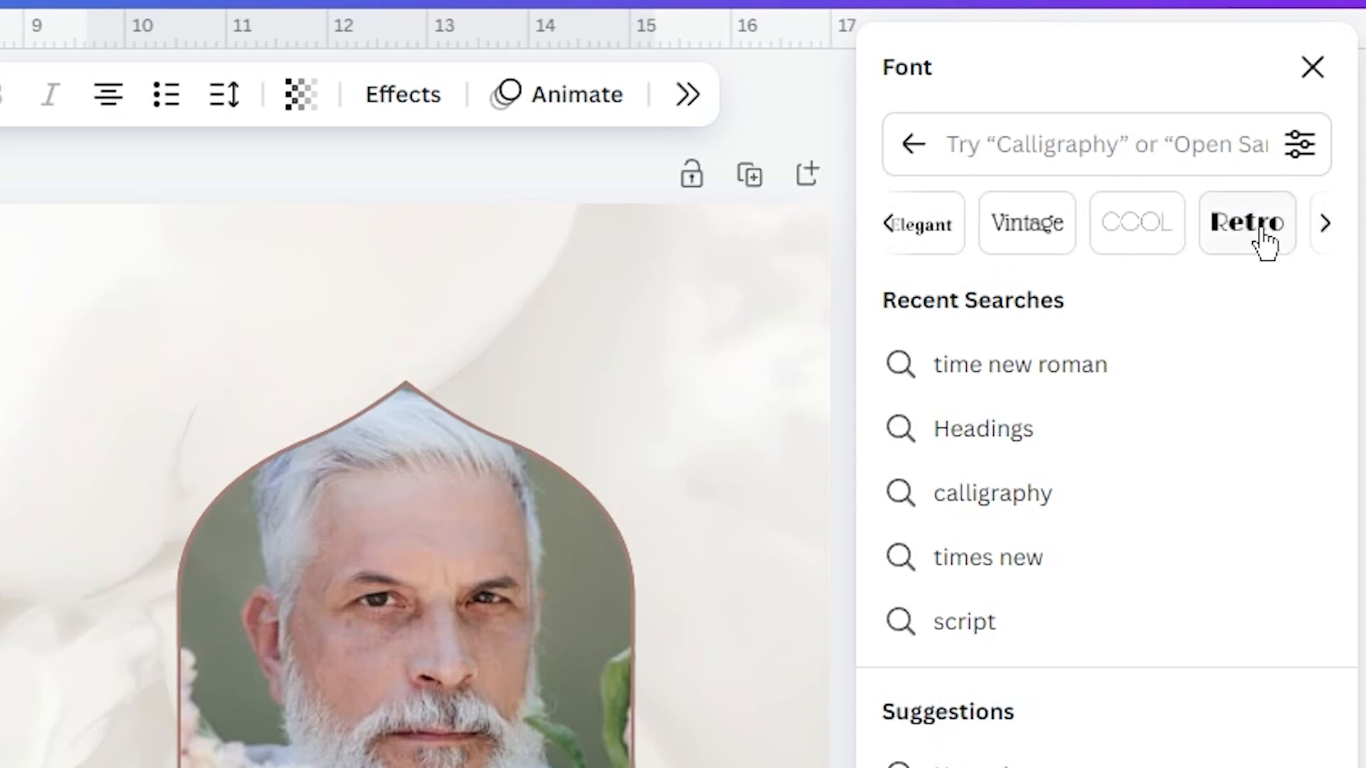
pyautogui.click(1147, 142)
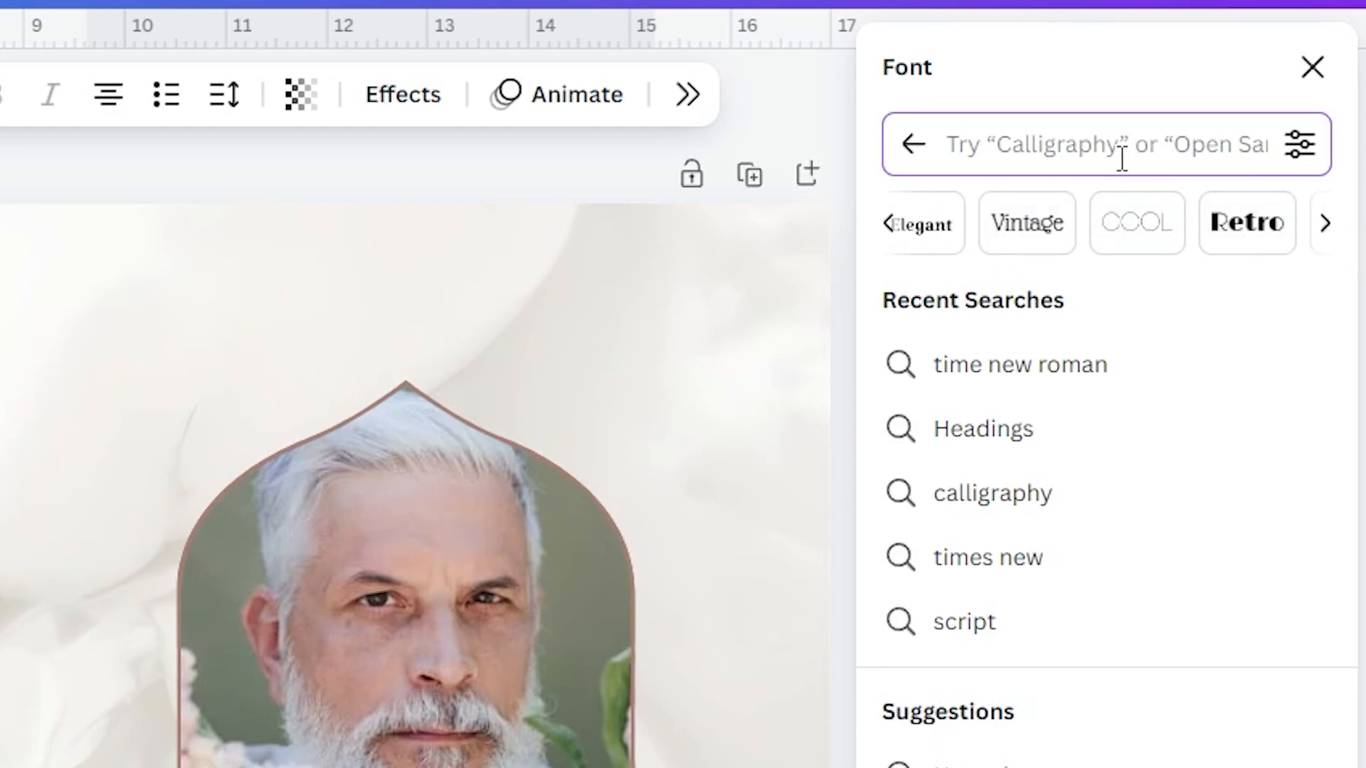
pyautogui.write('C')
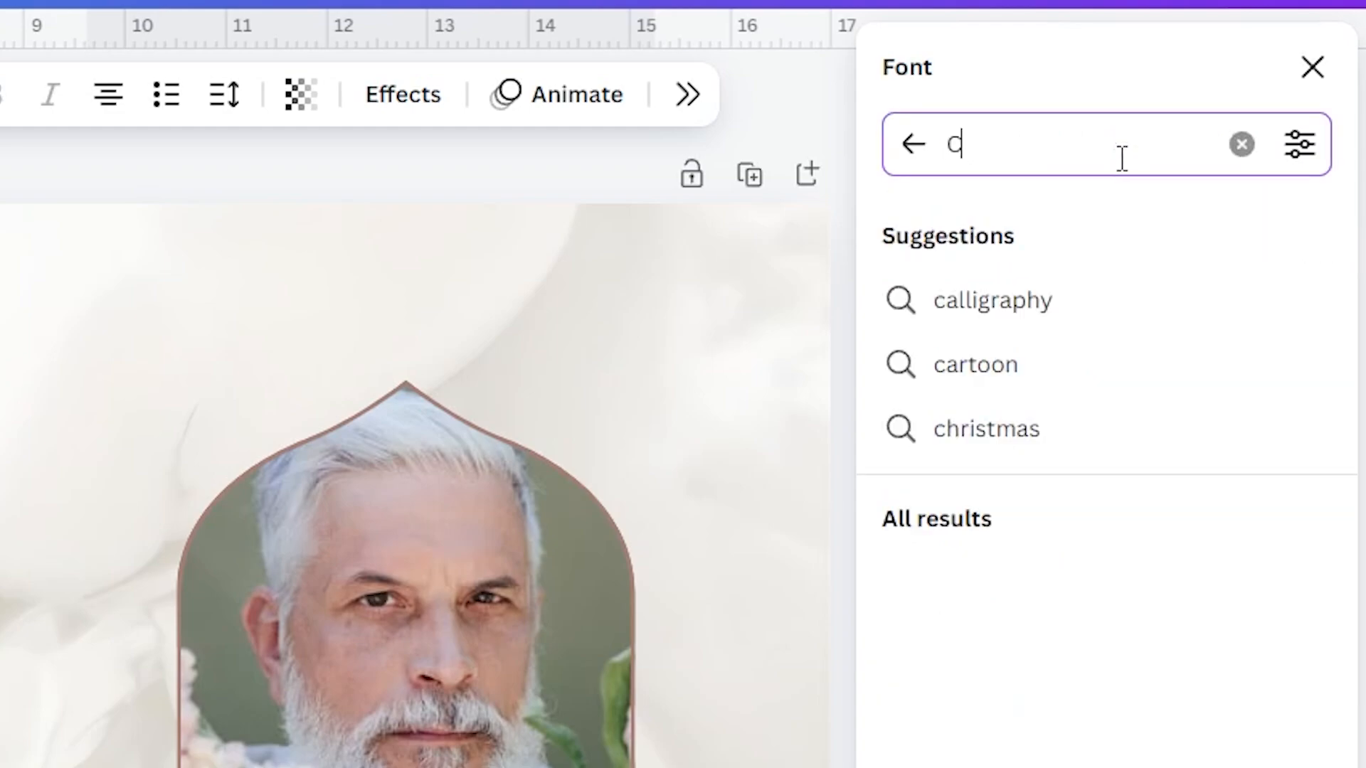
pyautogui.write('alligraphy')
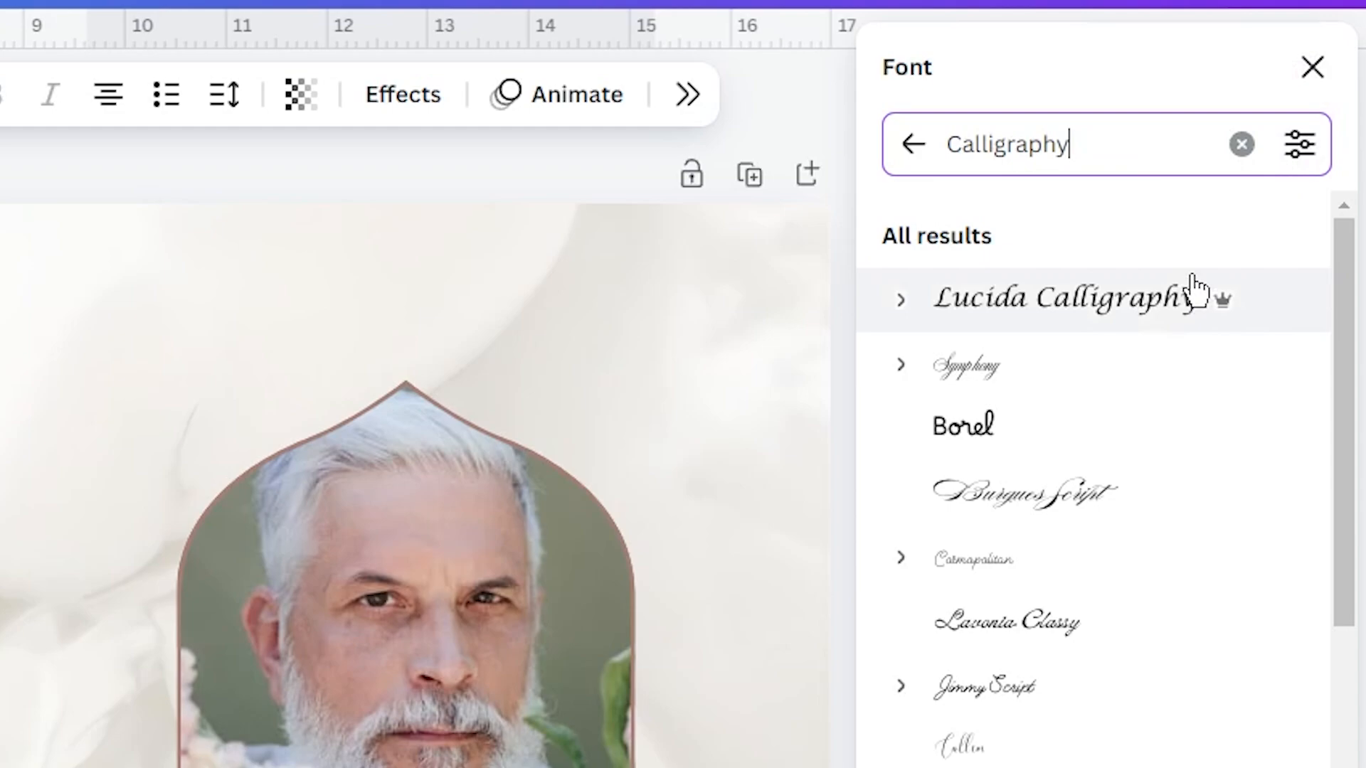
pyautogui.moveTo(1225, 313)
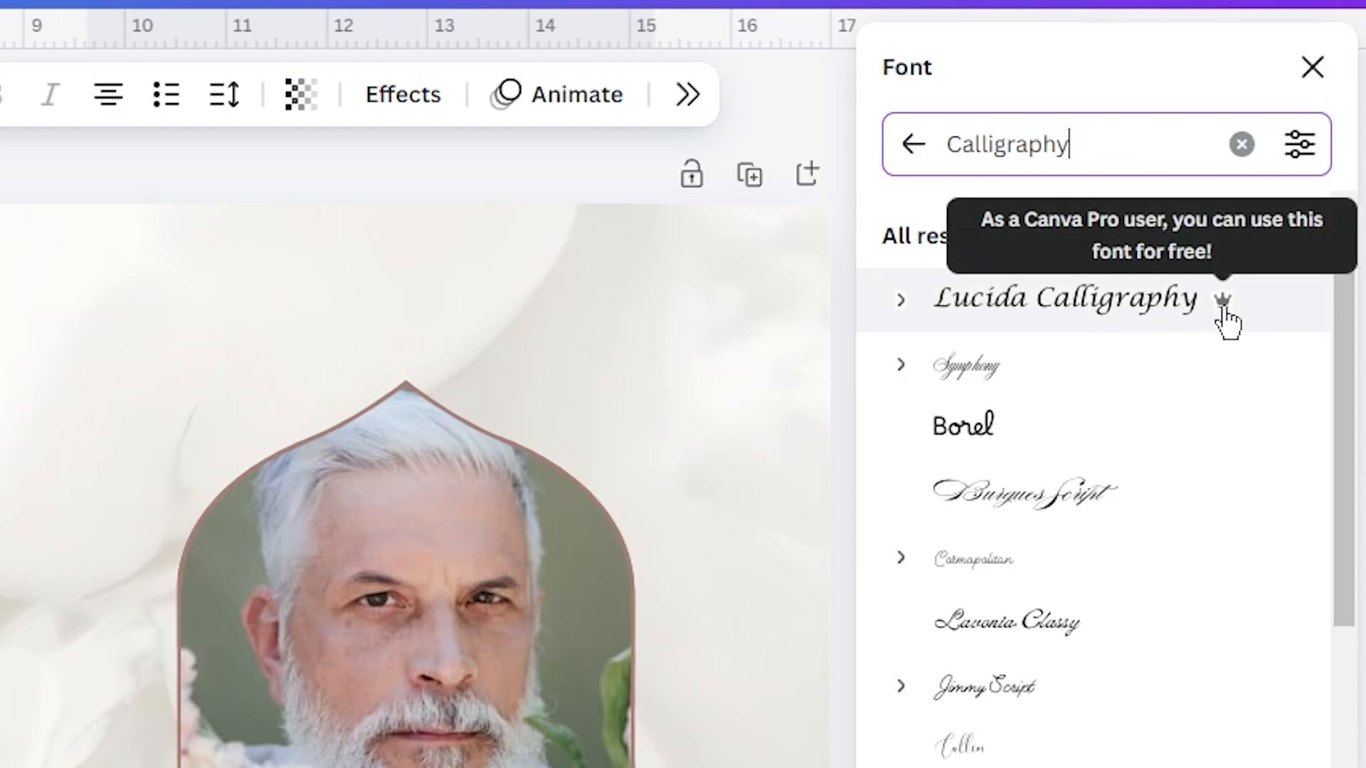
# Step: Filter the calligraphy font results by price to show only Free fonts
pyautogui.click(1298, 146)
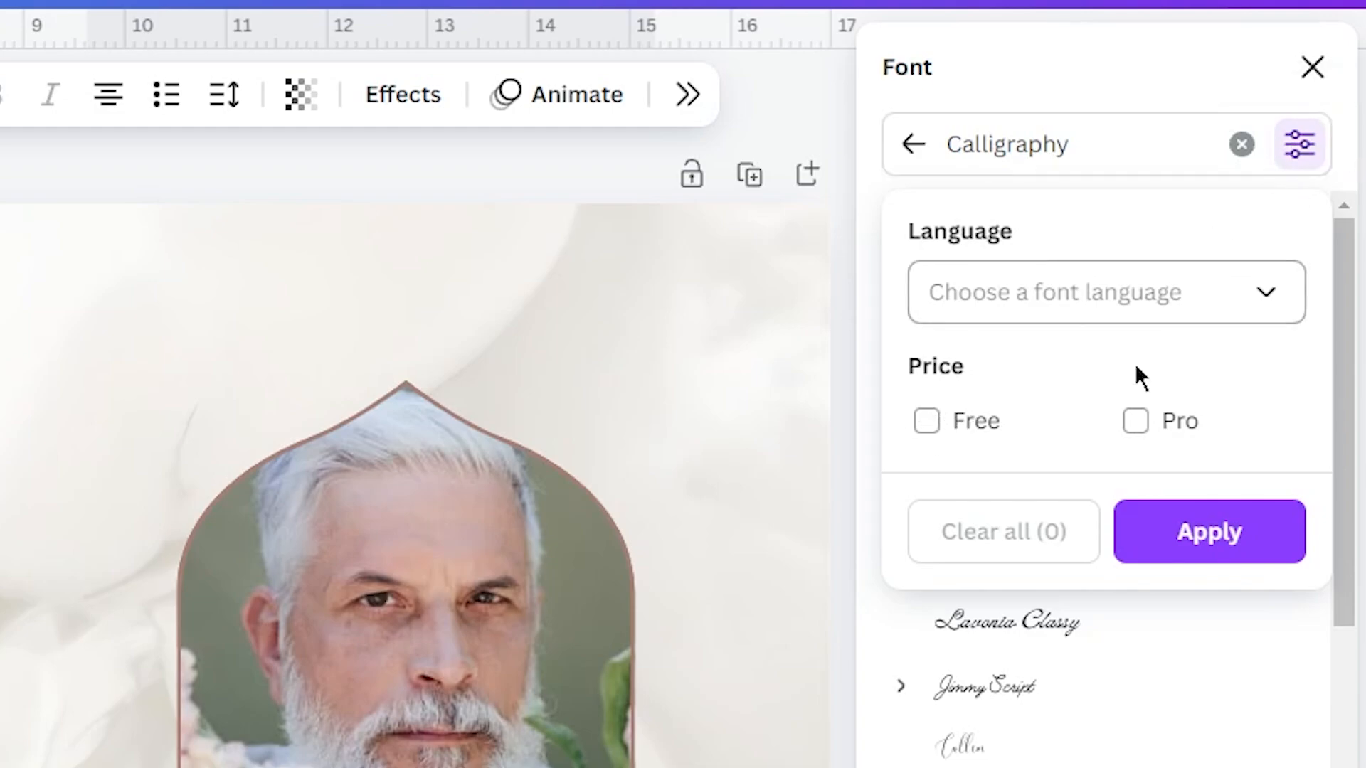
pyautogui.click(926, 424)
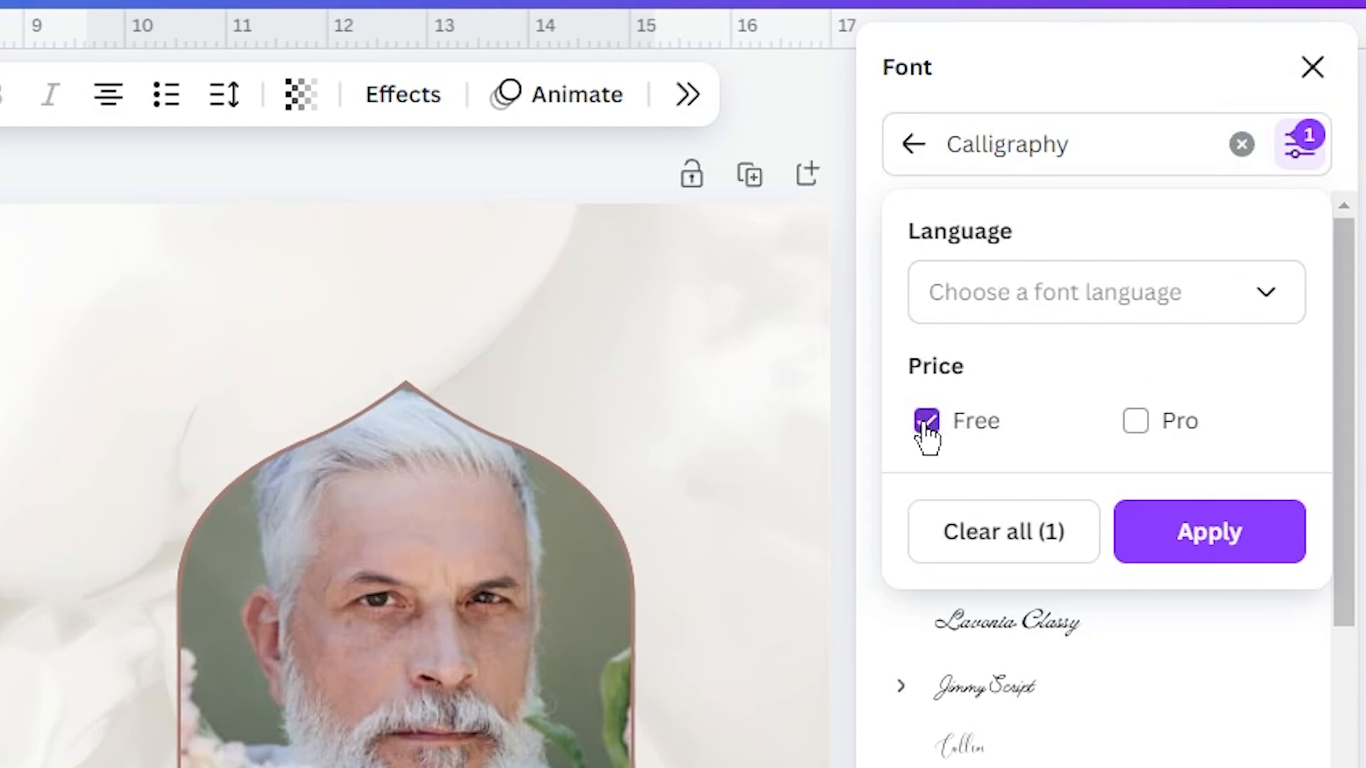
pyautogui.click(1170, 557)
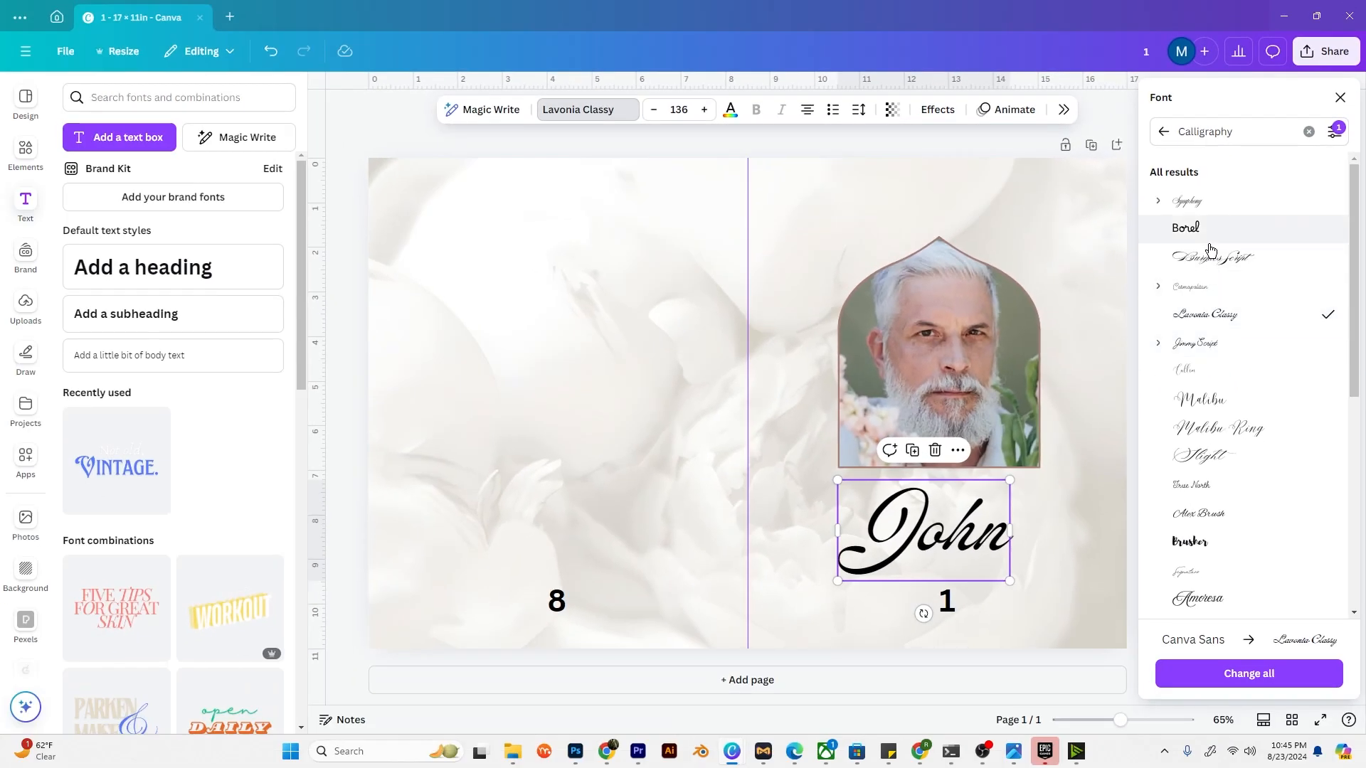
# Step: Set the first-name heading in Burgues Script and centre it under the portrait, overlapping the frame's lower edge
pyautogui.click(1046, 440)
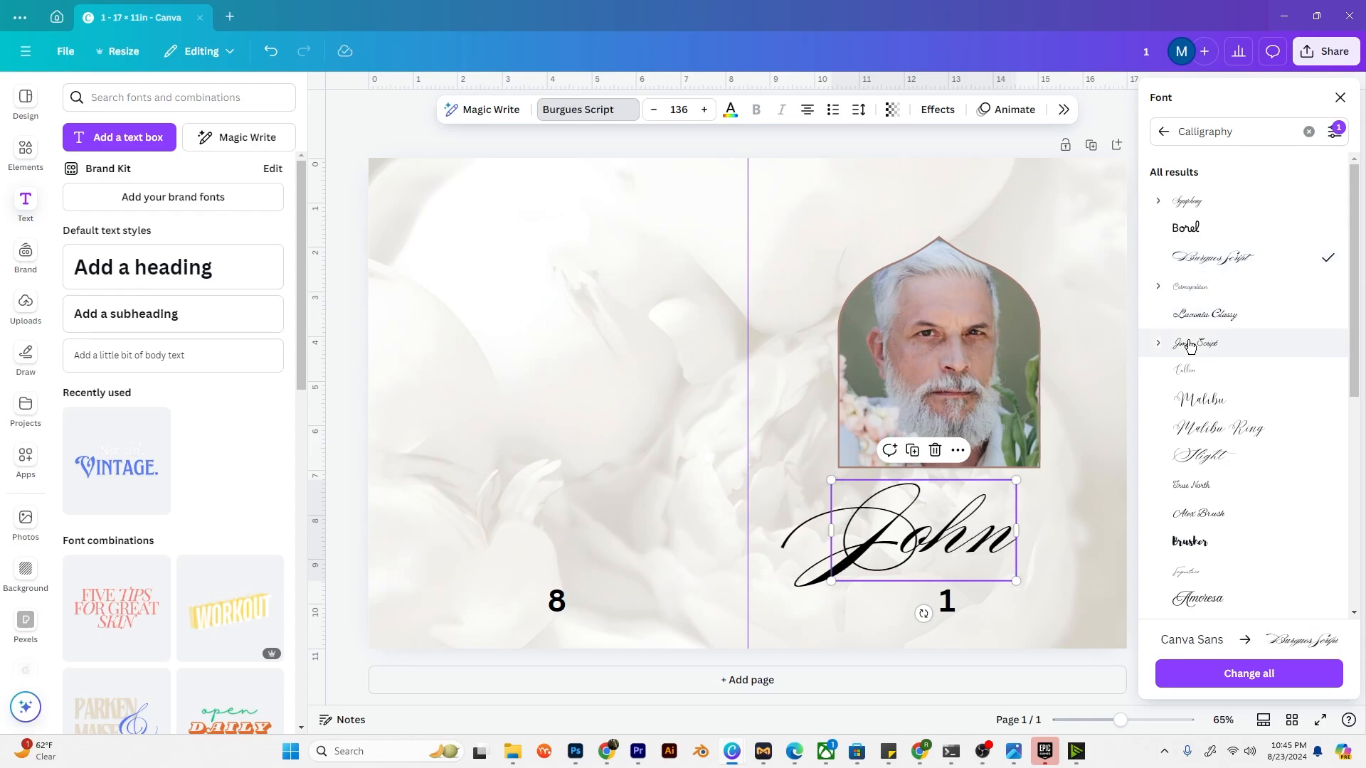
pyautogui.moveTo(950, 565); pyautogui.dragTo(965, 517)
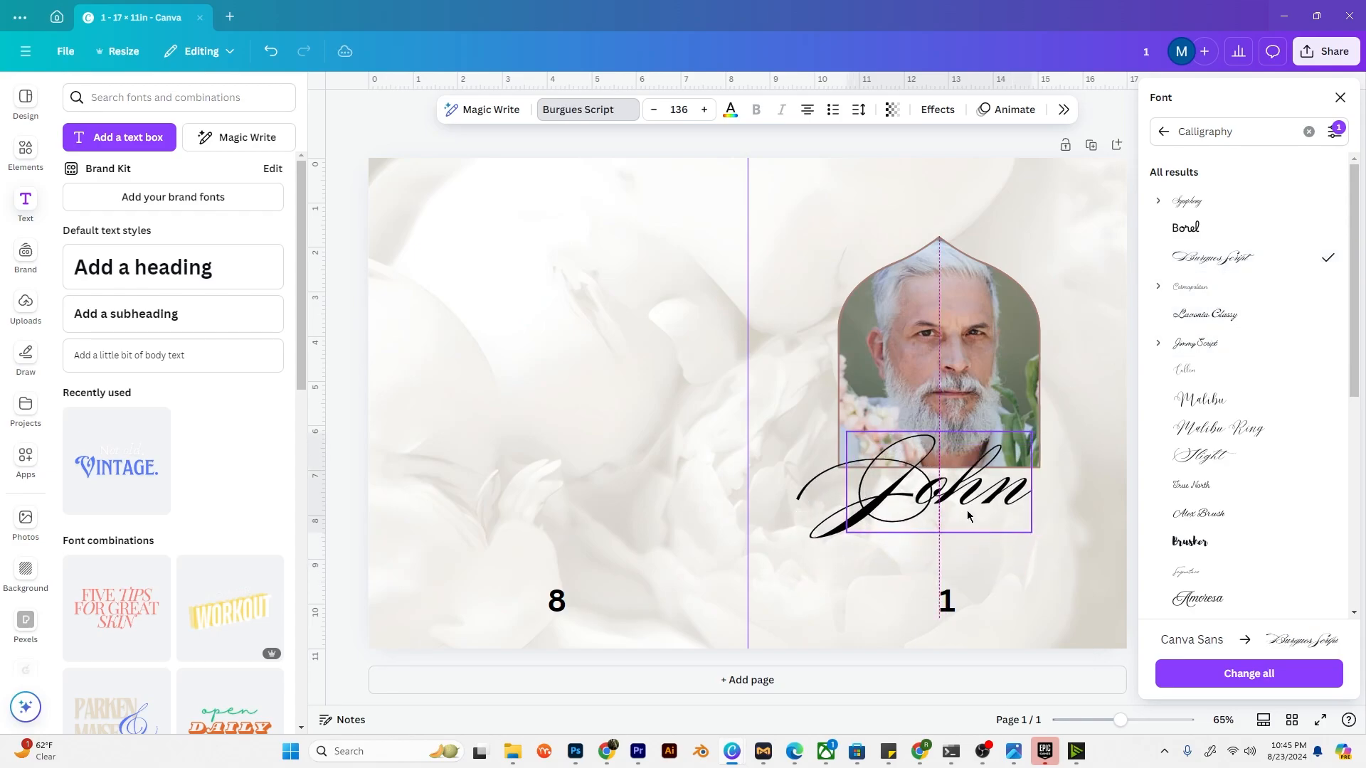
pyautogui.click(1103, 461)
# Step: Duplicate the first-name heading, place the copy just below the original, and replace its text with the surname
pyautogui.click(1087, 498)
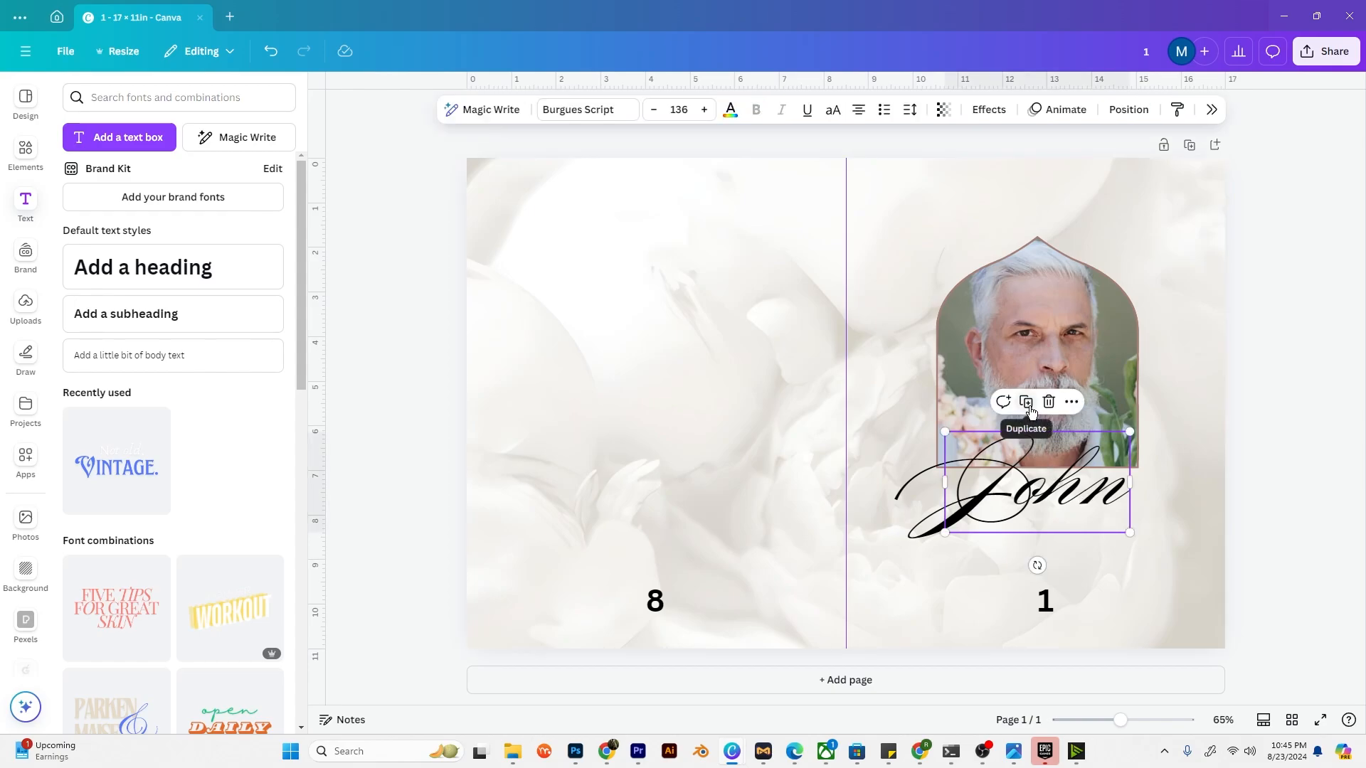
pyautogui.click(1026, 403)
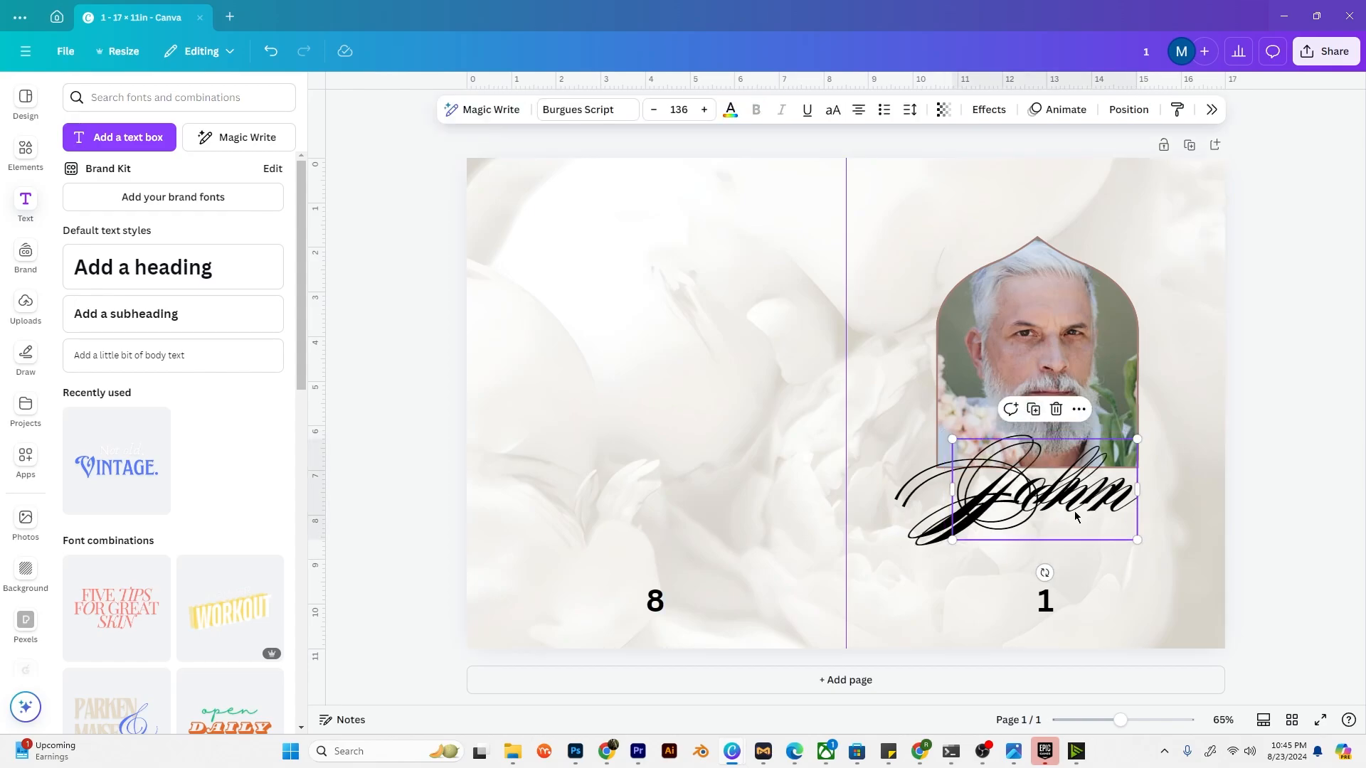
pyautogui.moveTo(1078, 519); pyautogui.dragTo(1068, 542)
pyautogui.doubleClick(1068, 542)
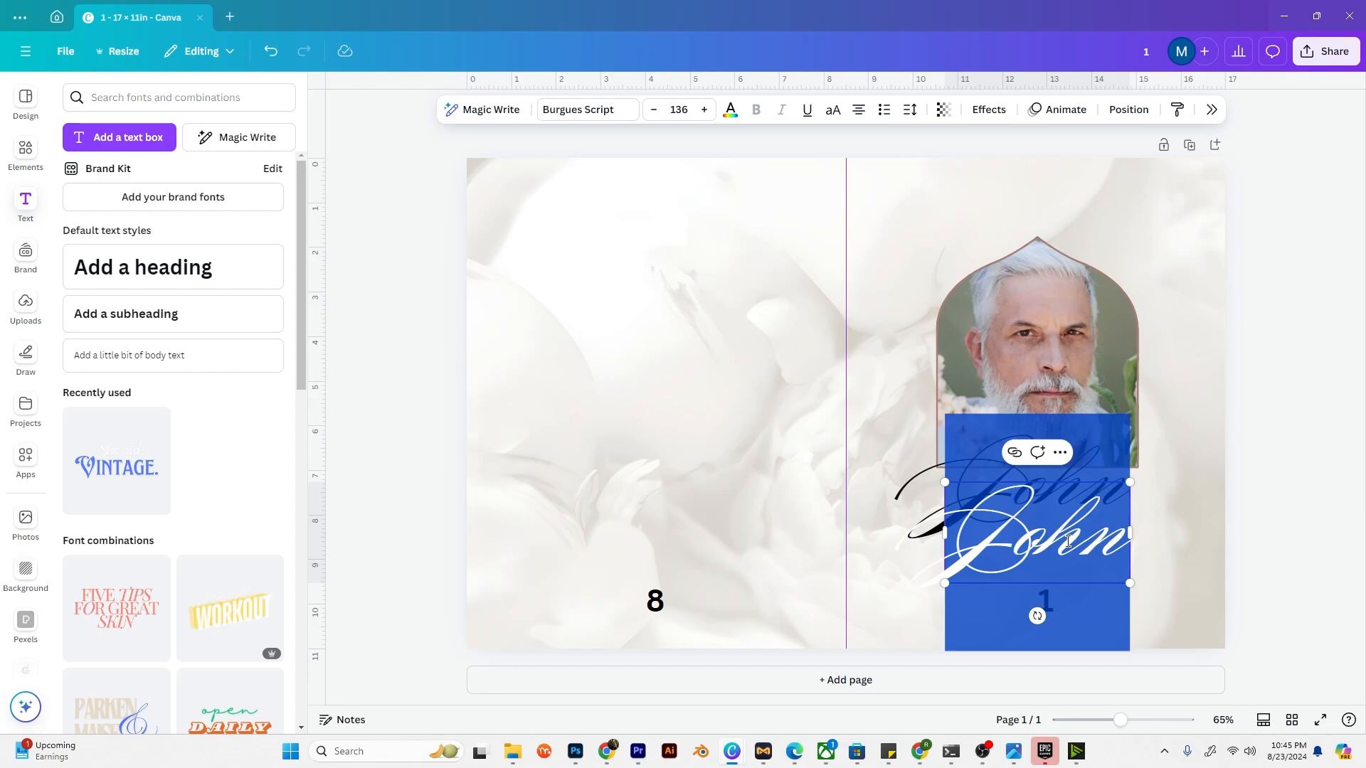
pyautogui.write('Jackson')
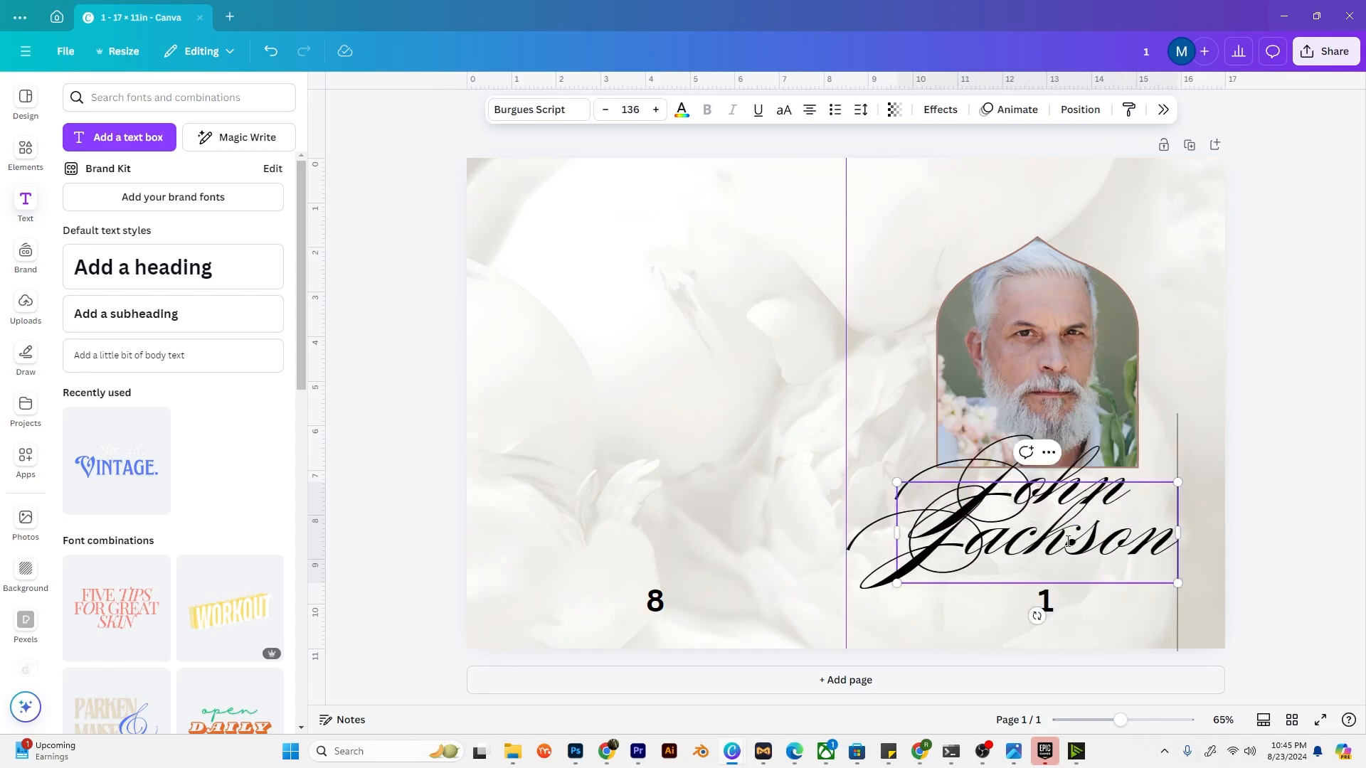
# Step: Search the fonts for serif and set the surname heading in Noto Serif Display ExtraCondensed
pyautogui.hotkey('ctrl', 'a')
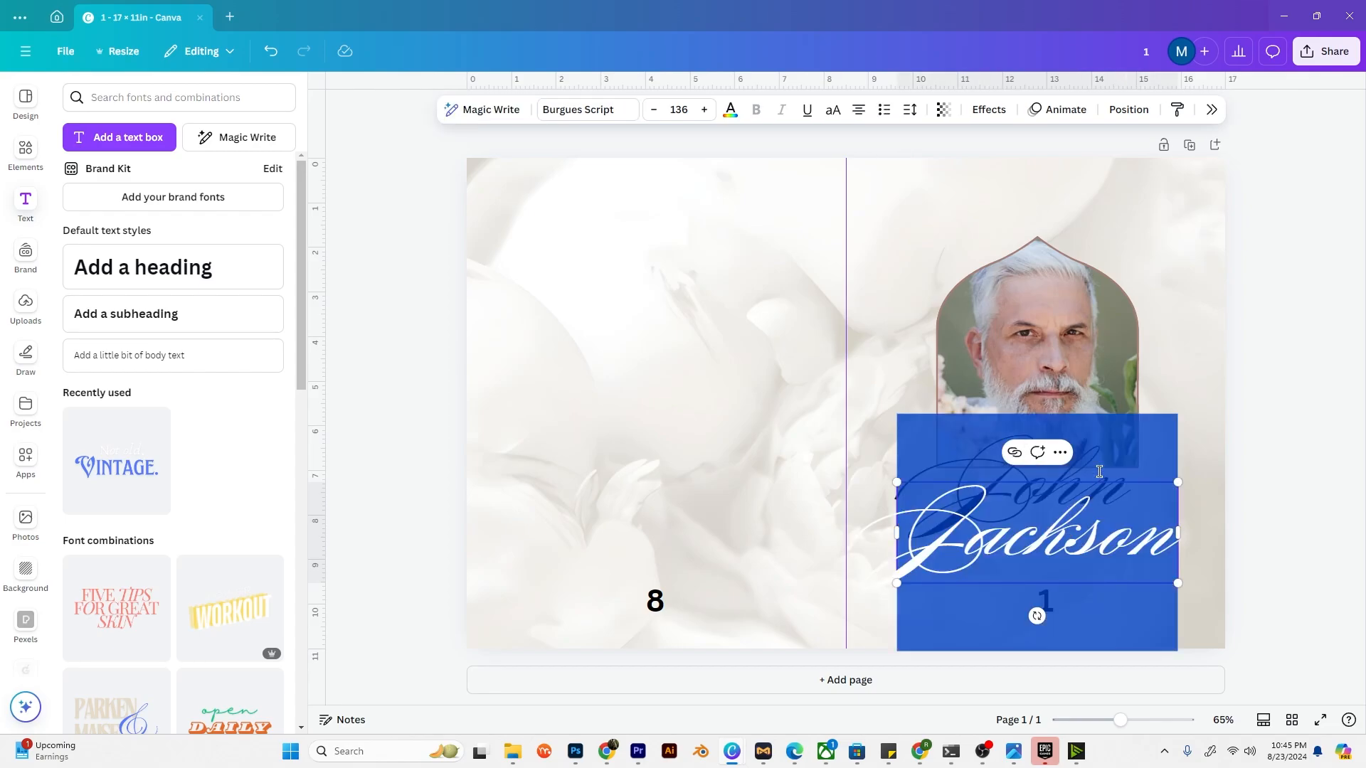
pyautogui.click(1229, 505)
pyautogui.click(1013, 511)
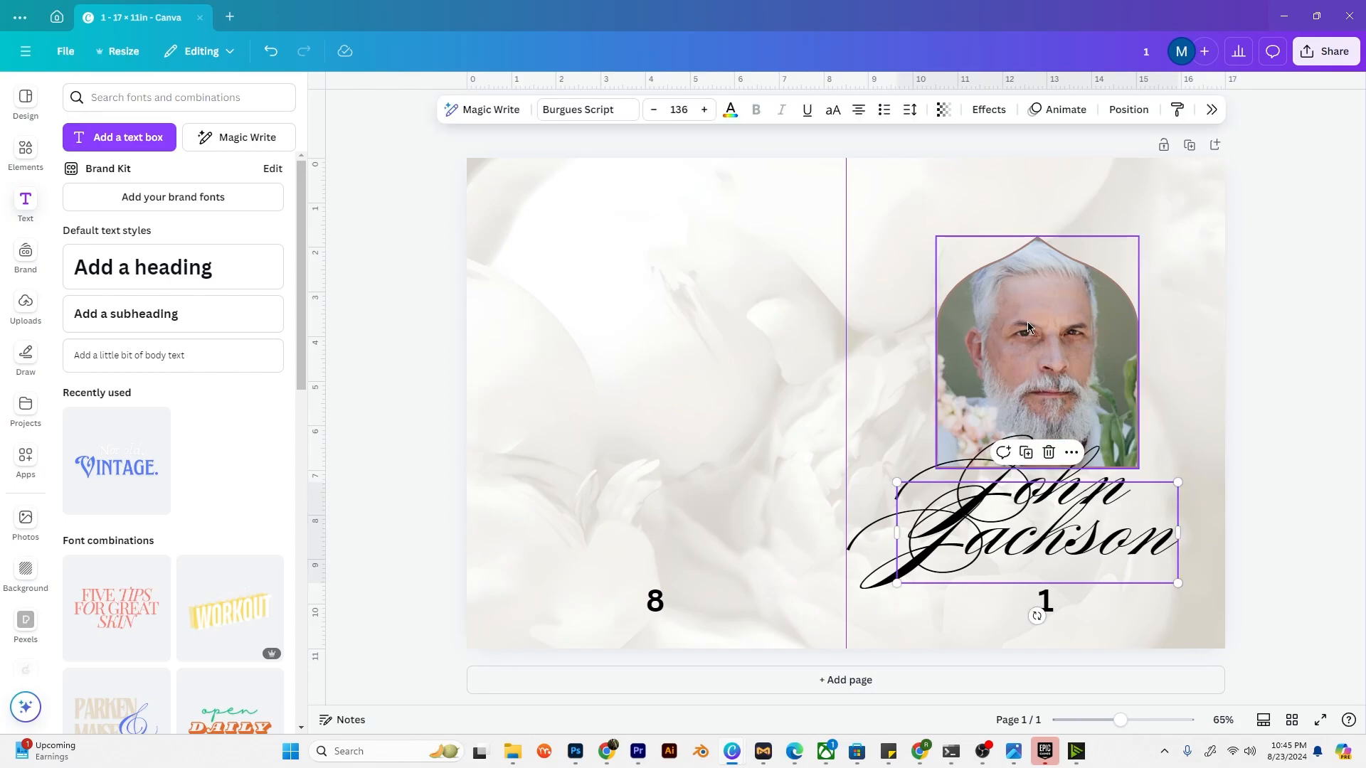
pyautogui.click(596, 113)
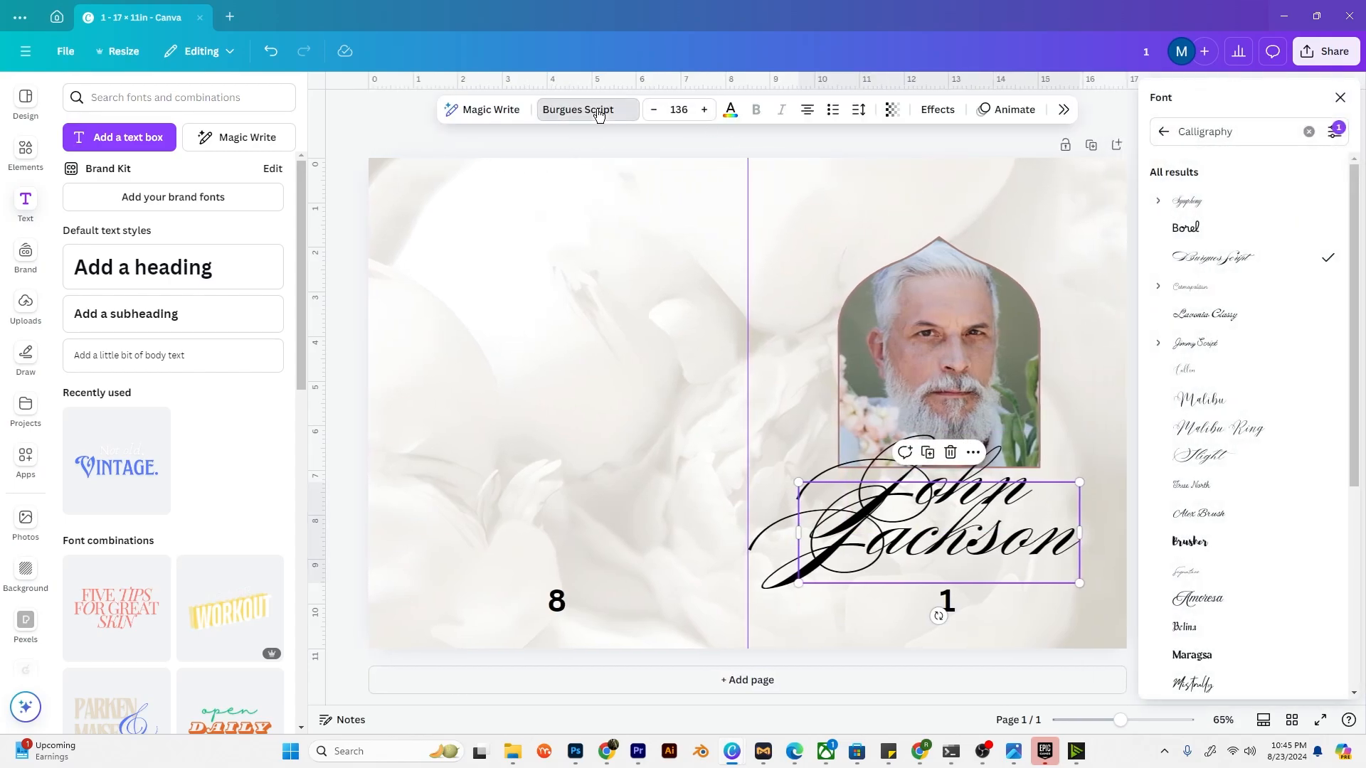
pyautogui.click(1309, 132)
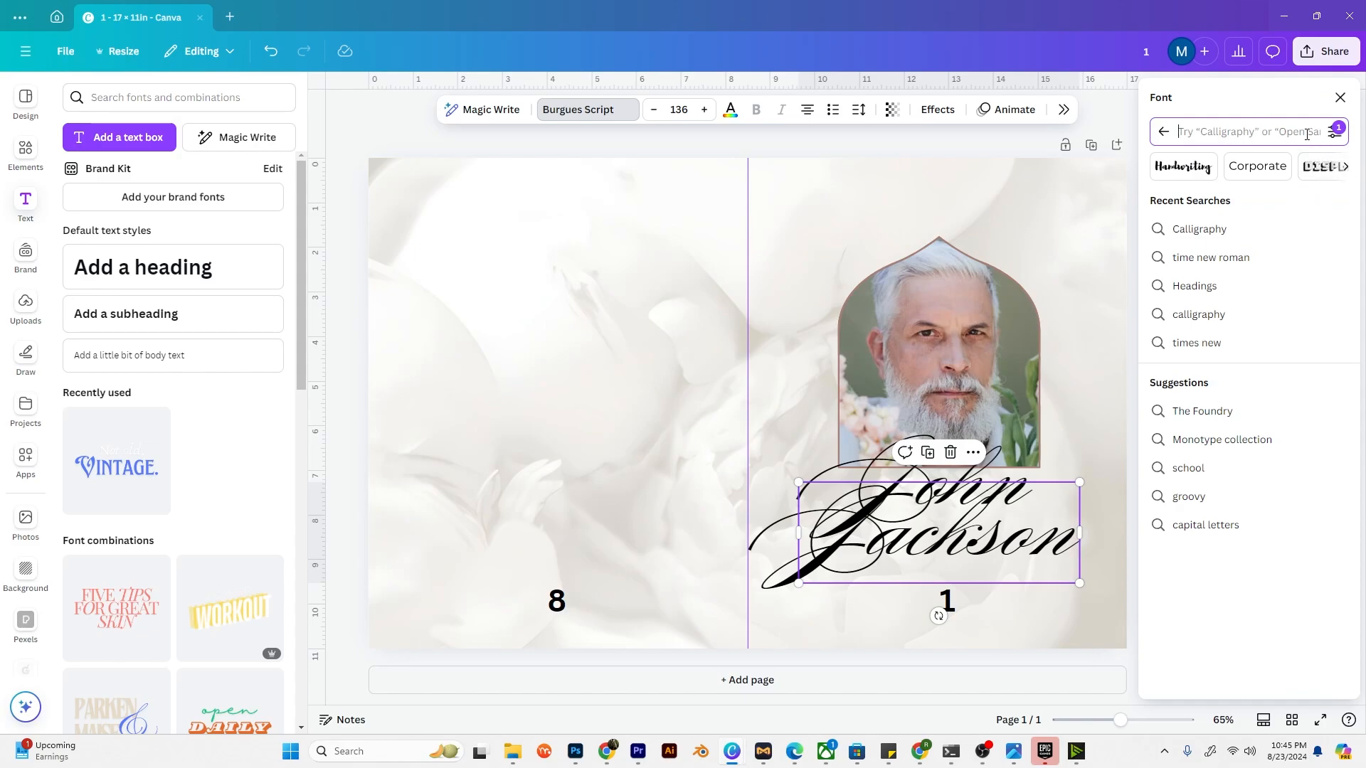
pyautogui.write('serif')
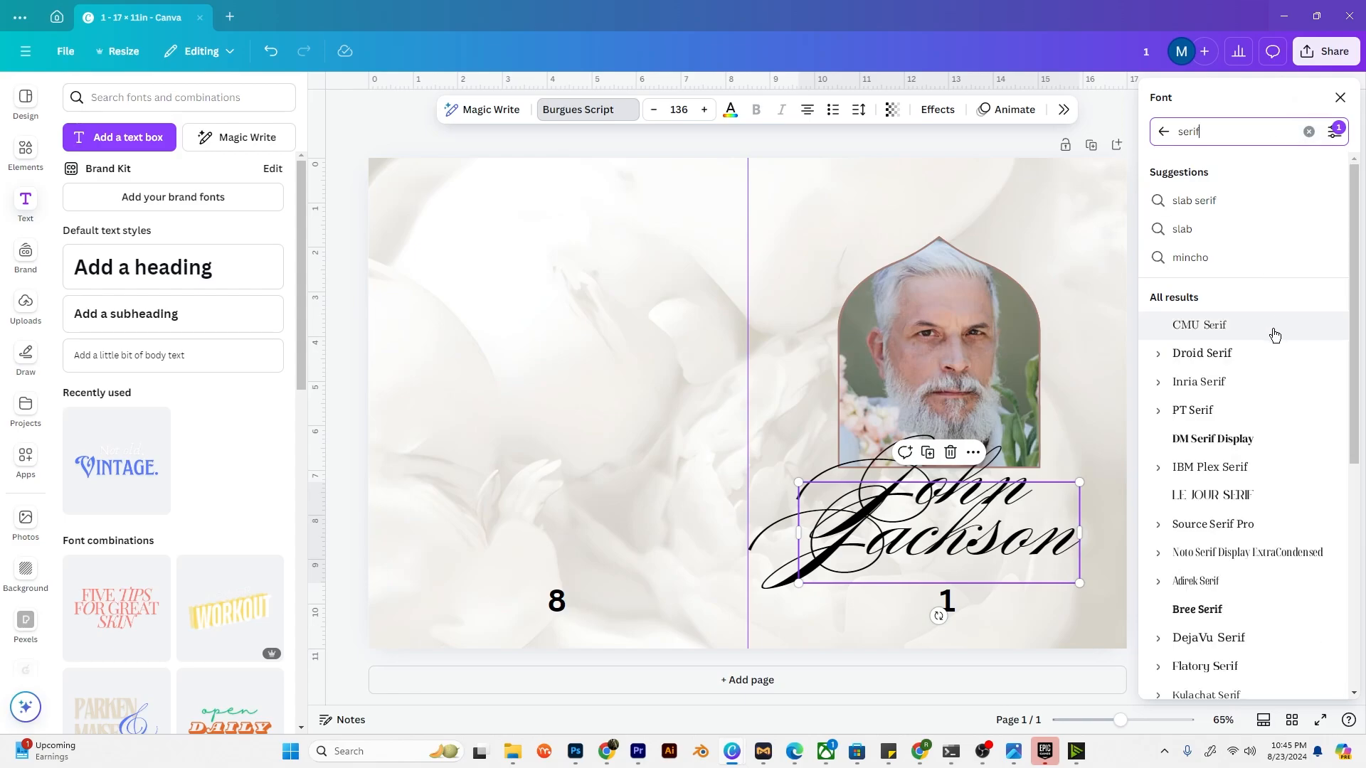
pyautogui.scroll(-1, 1274, 335)
pyautogui.scroll(-4, 1274, 335)
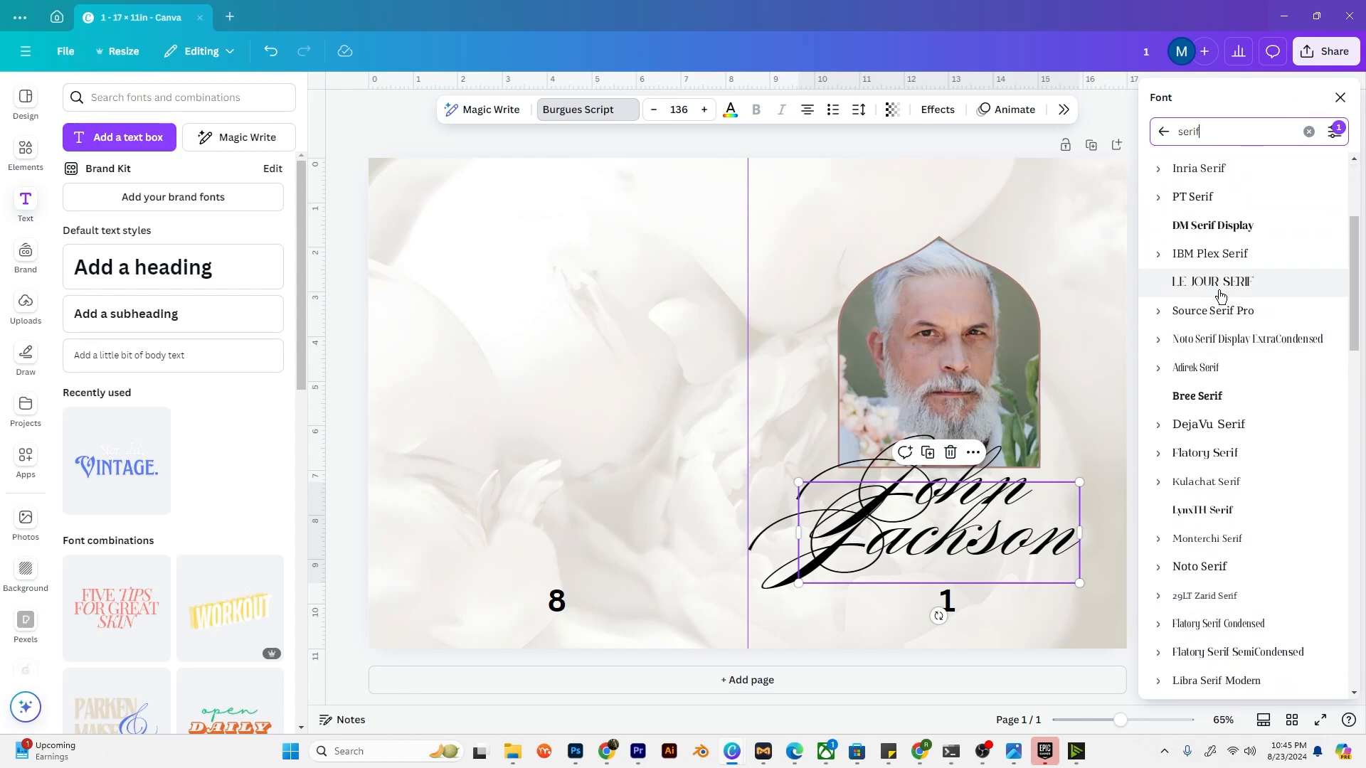
pyautogui.click(1272, 341)
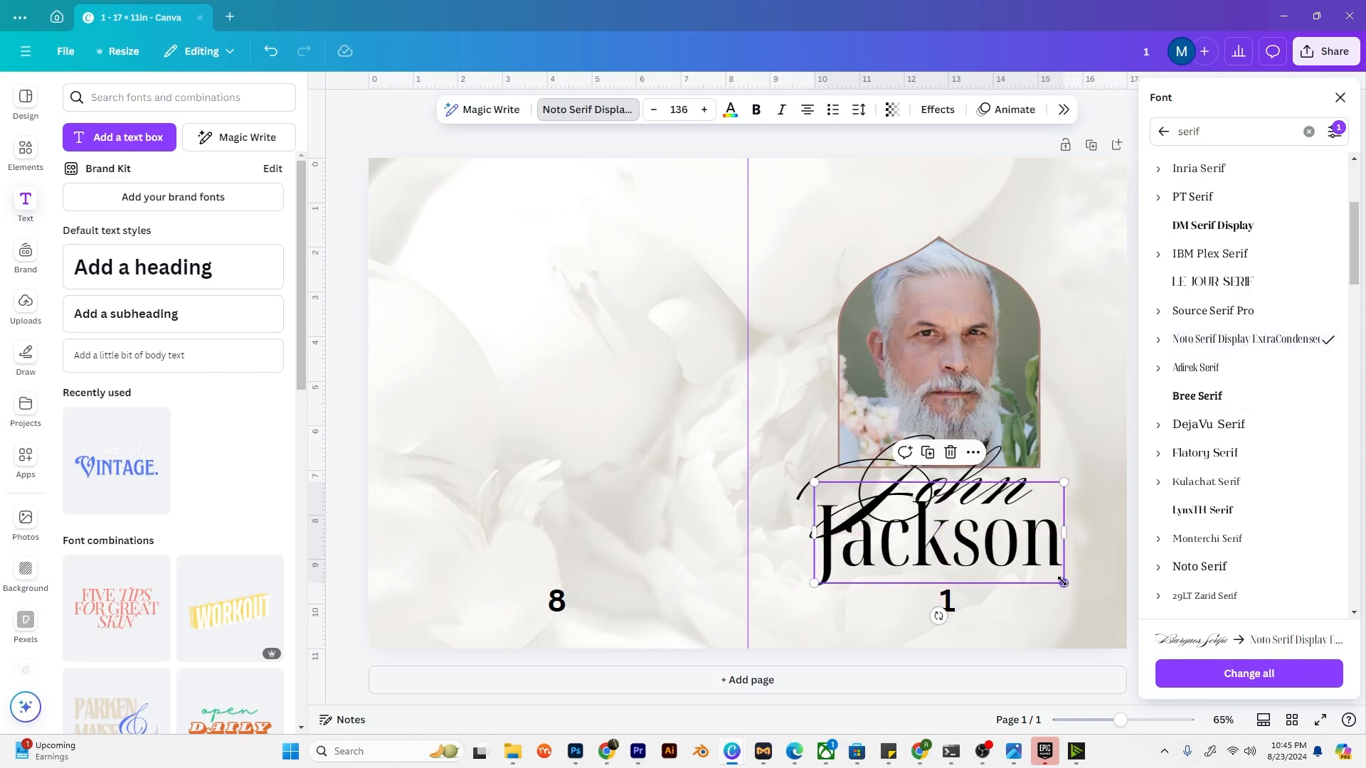
# Step: Scale the surname heading down to font size 123, slightly wider than the portrait frame
pyautogui.moveTo(1063, 582); pyautogui.dragTo(1013, 546)
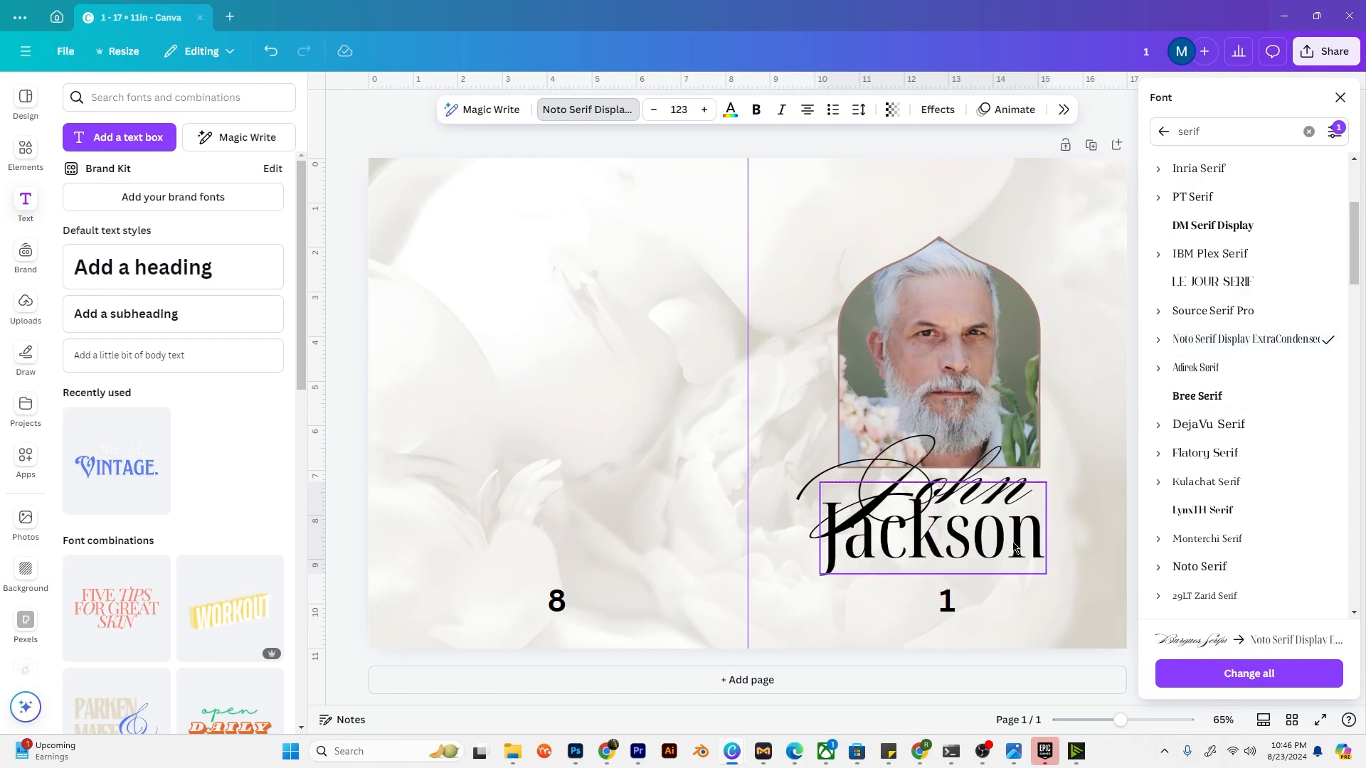
pyautogui.click(1096, 491)
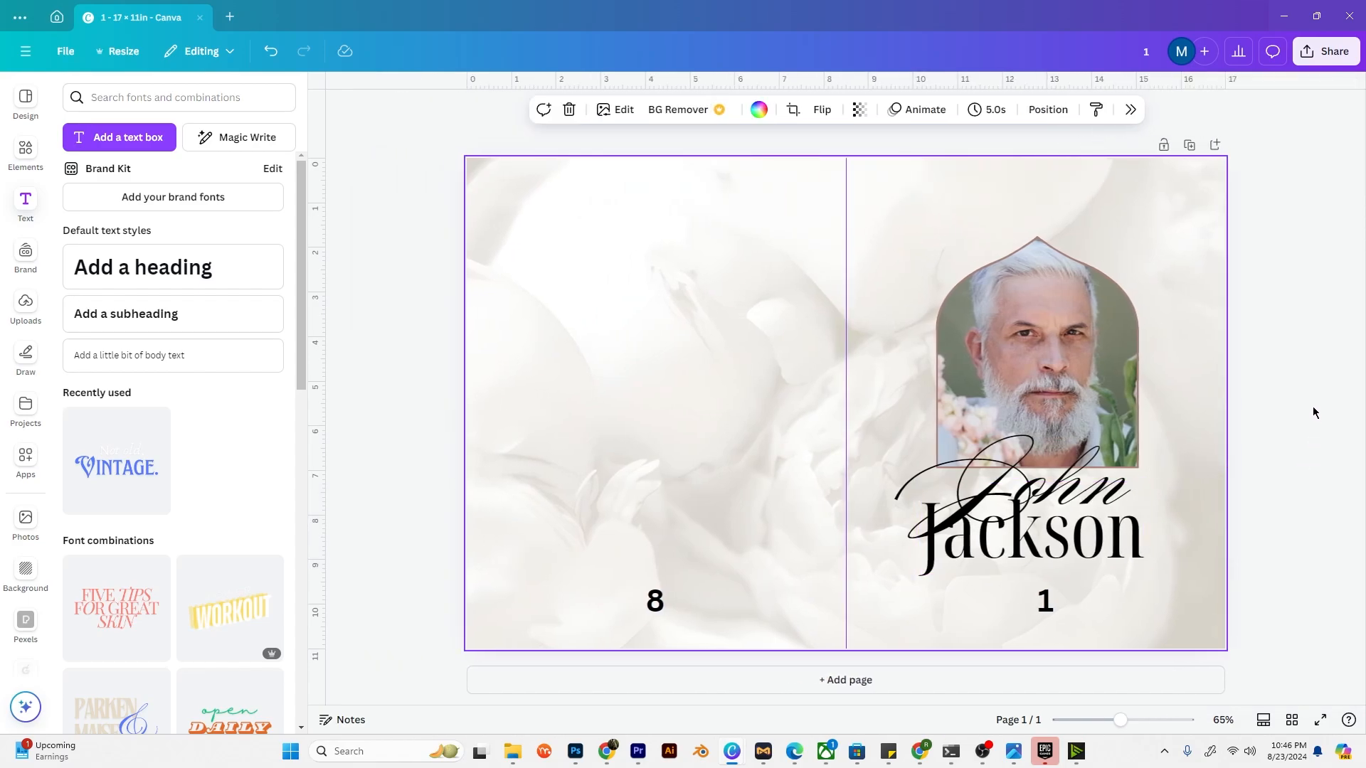
pyautogui.click(1318, 344)
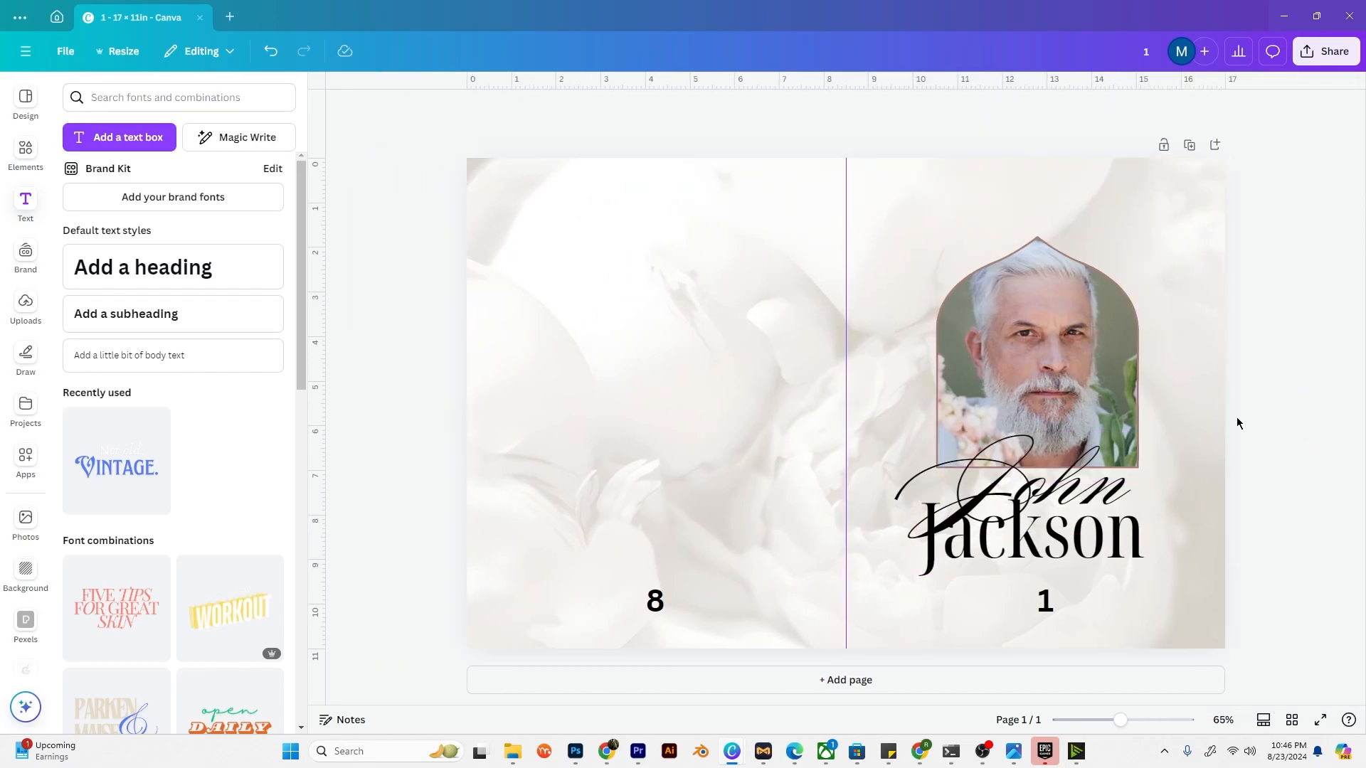
# Step: Colour the surname heading with the dark green taken from the portrait photo
pyautogui.click(1104, 549)
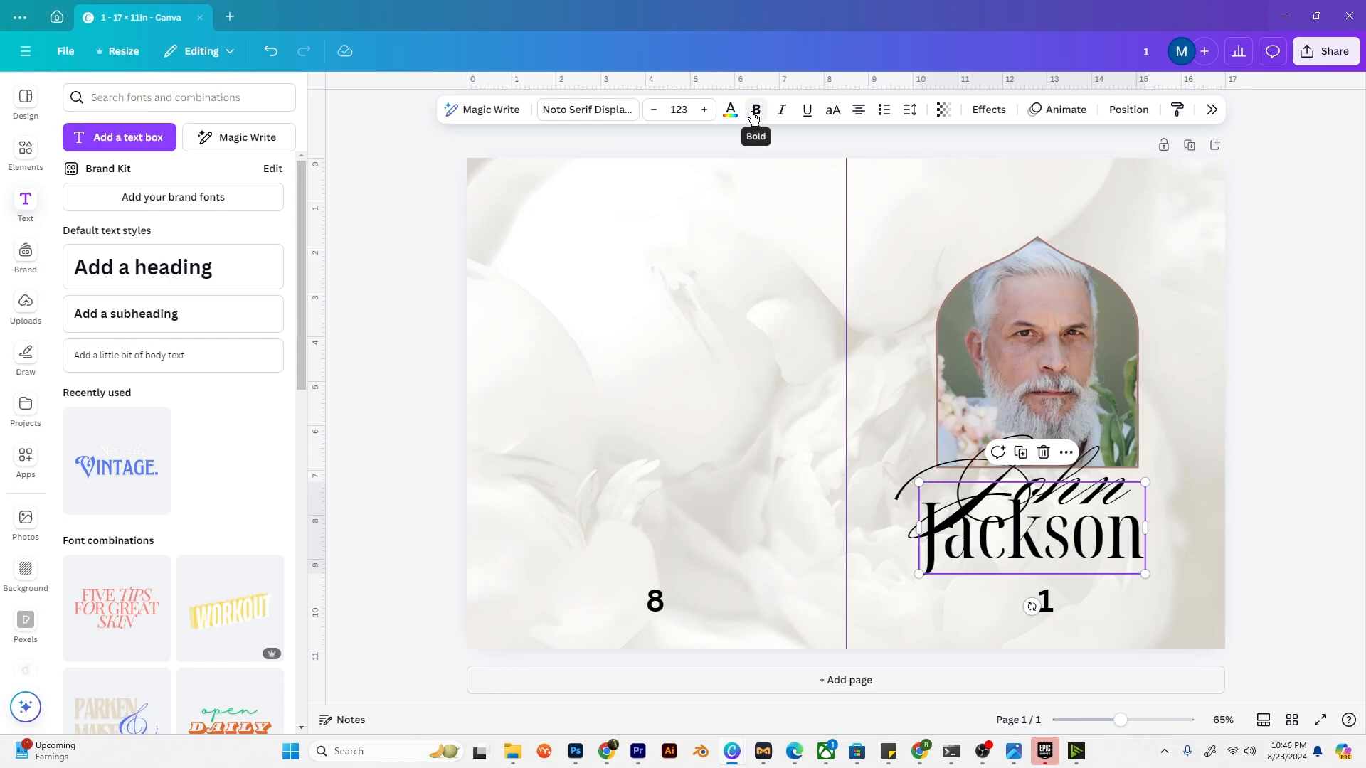
pyautogui.click(729, 114)
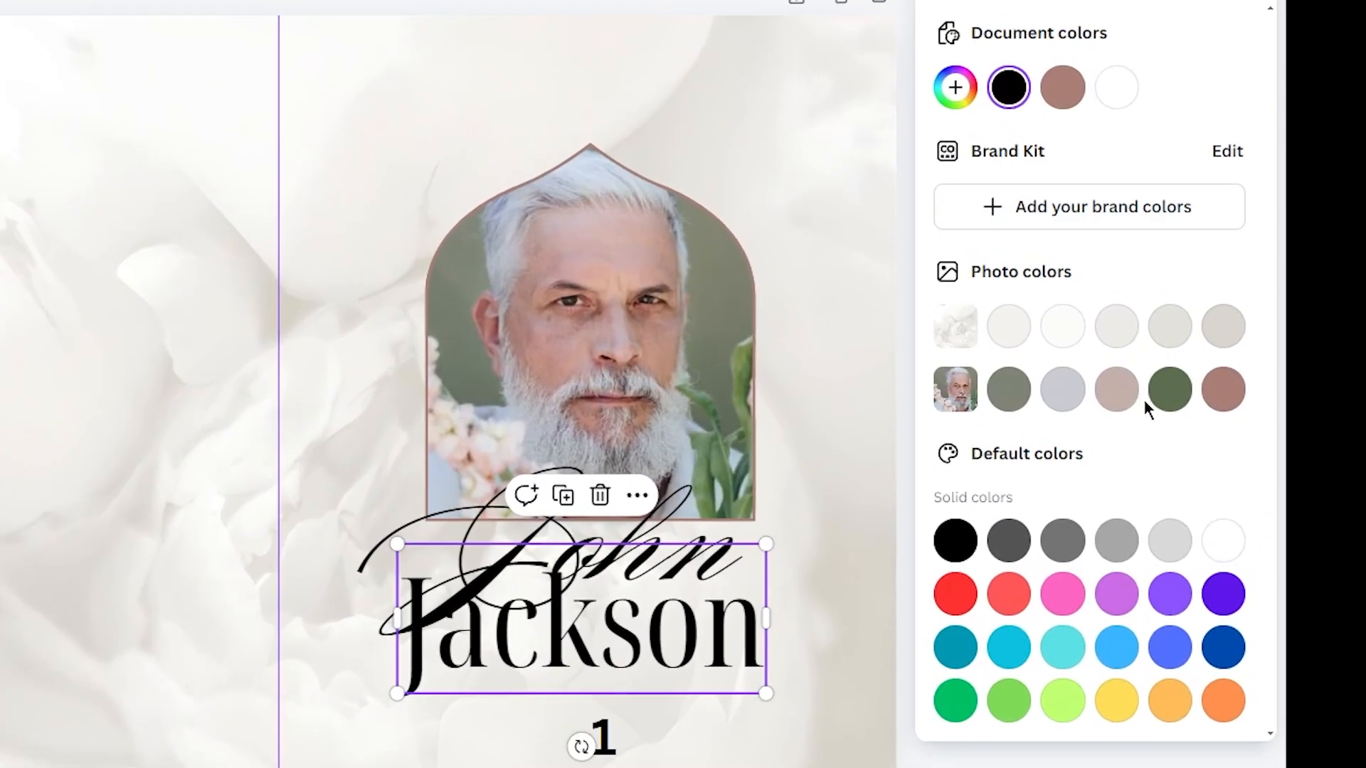
pyautogui.click(1294, 388)
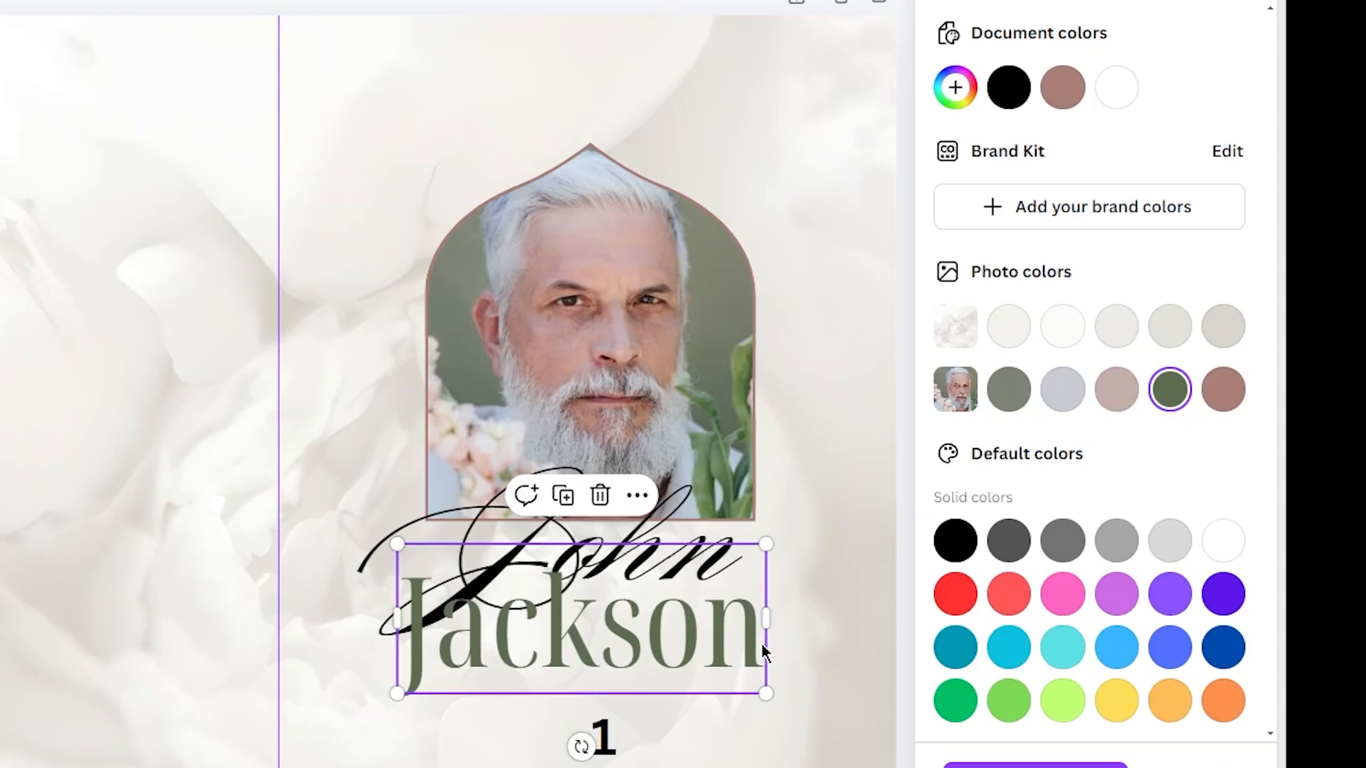
pyautogui.click(890, 601)
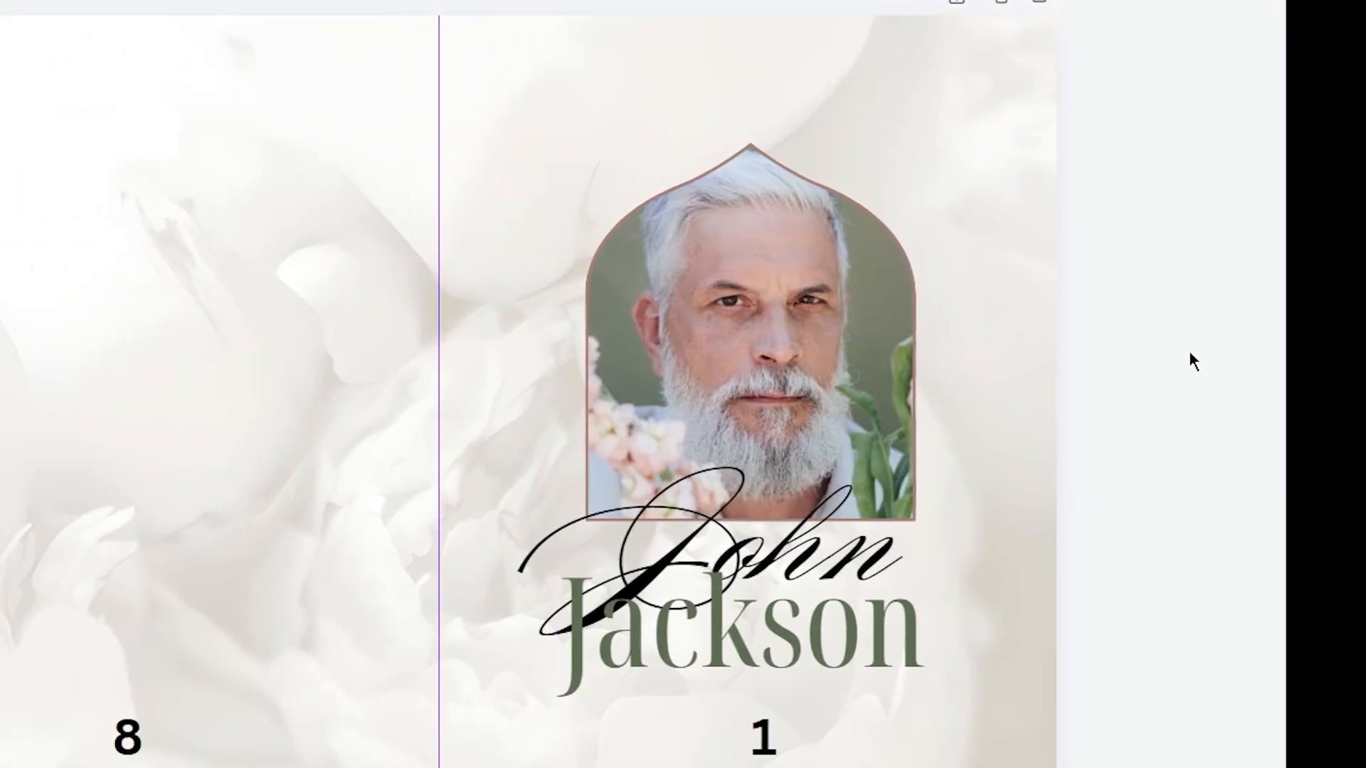
# Step: Send the surname heading behind the script first name and scale it down to font size 112, about as wide as the portrait frame
pyautogui.click(868, 622)
pyautogui.rightClick(868, 622)
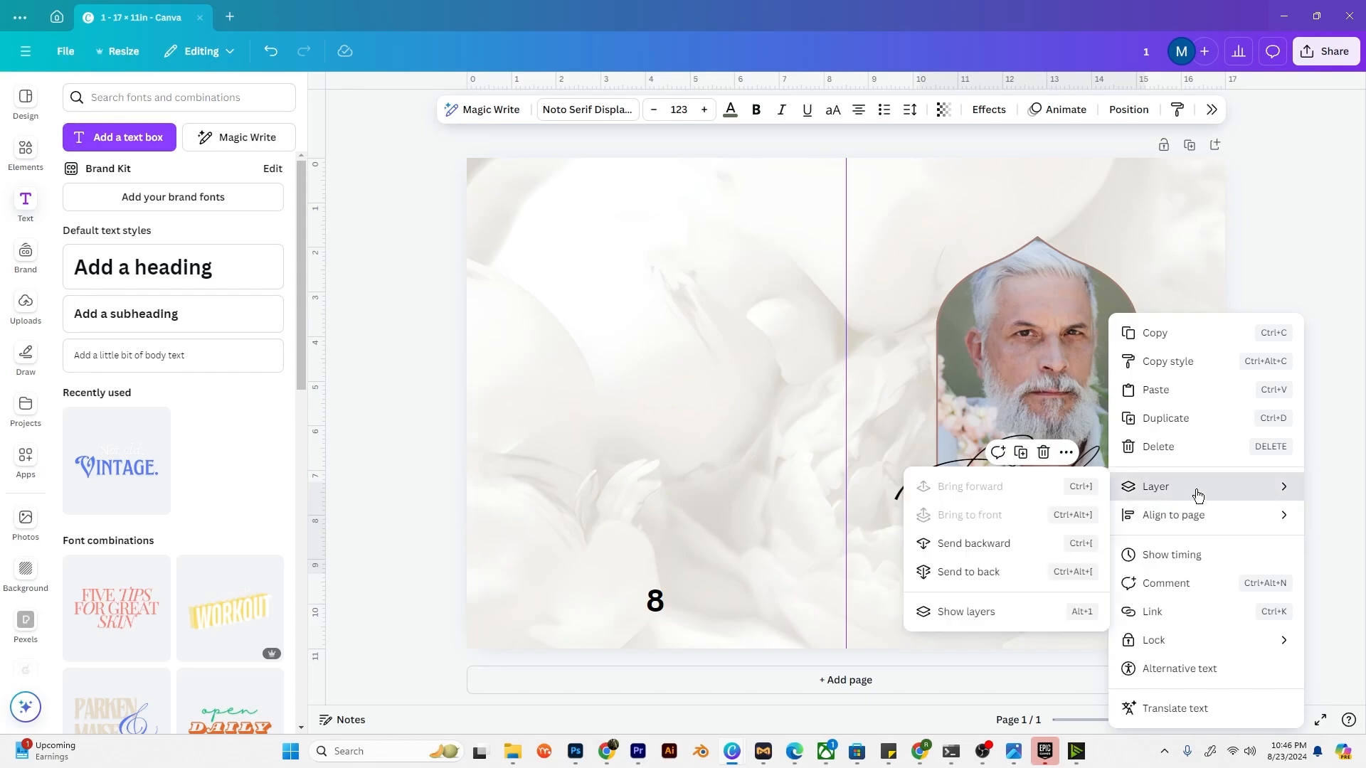
pyautogui.moveTo(1179, 498)
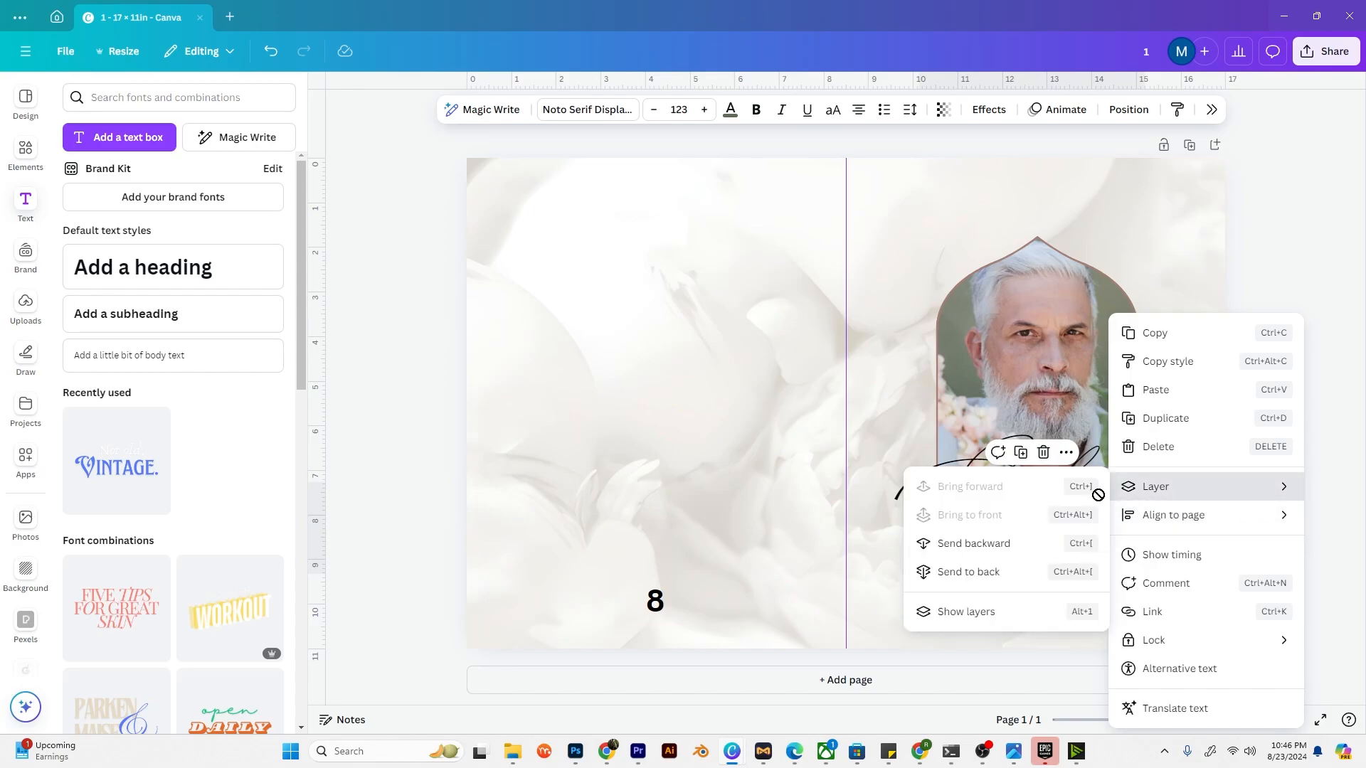
pyautogui.click(1032, 550)
pyautogui.click(1039, 530)
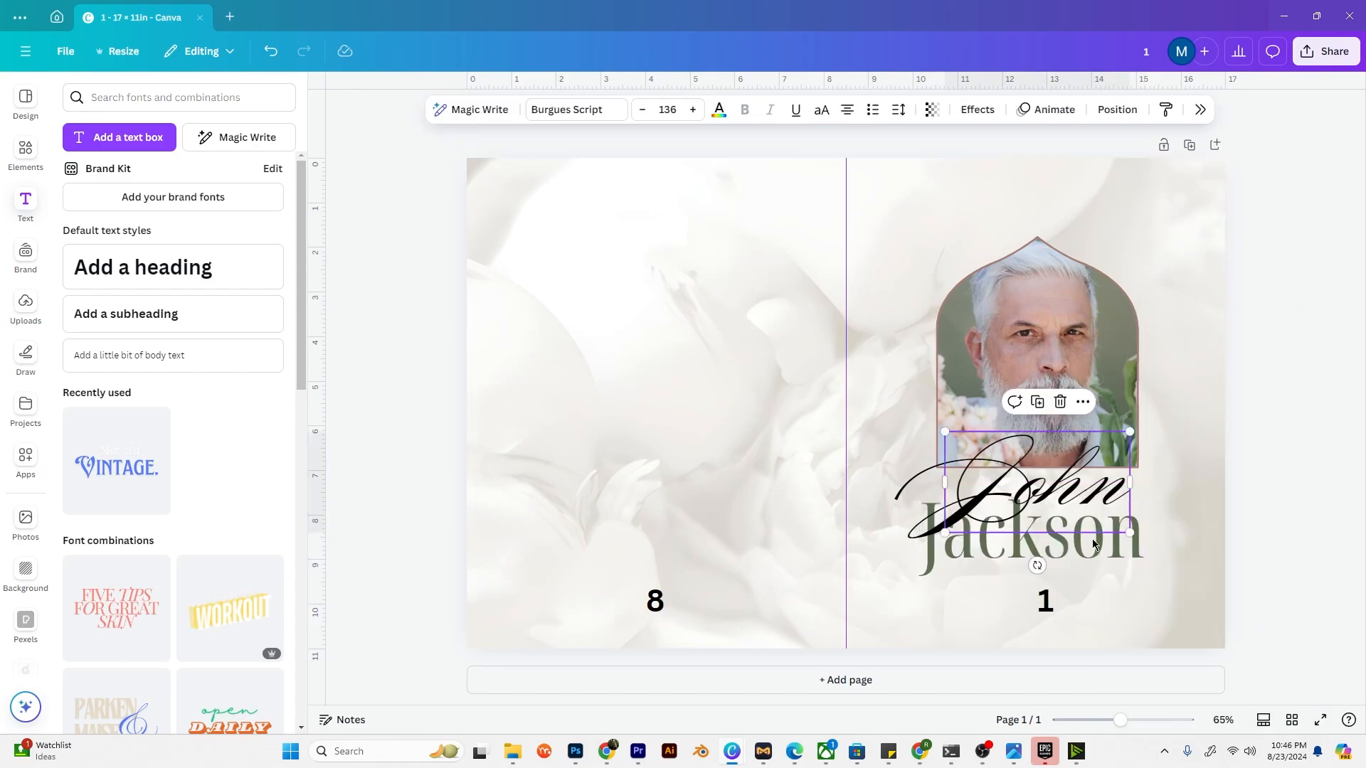
pyautogui.press('Escape')
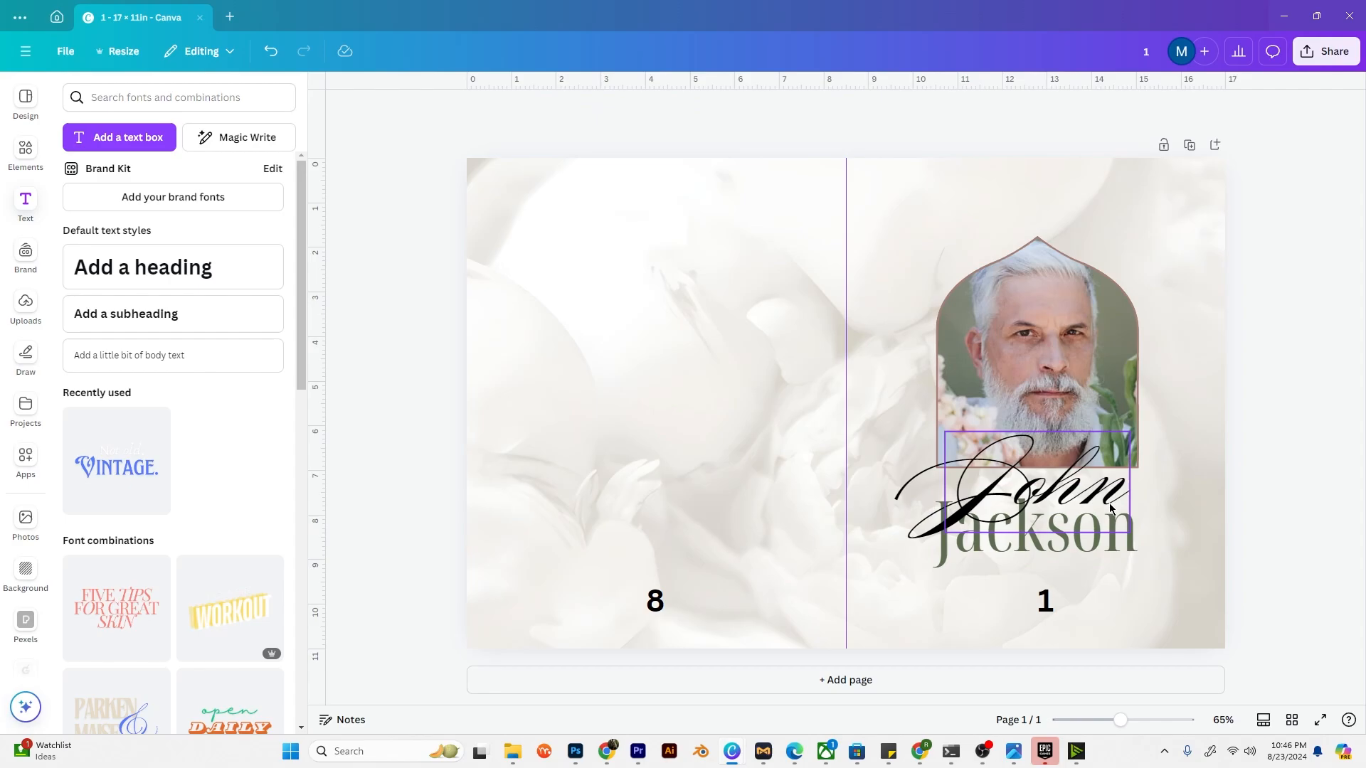
pyautogui.click(1126, 554)
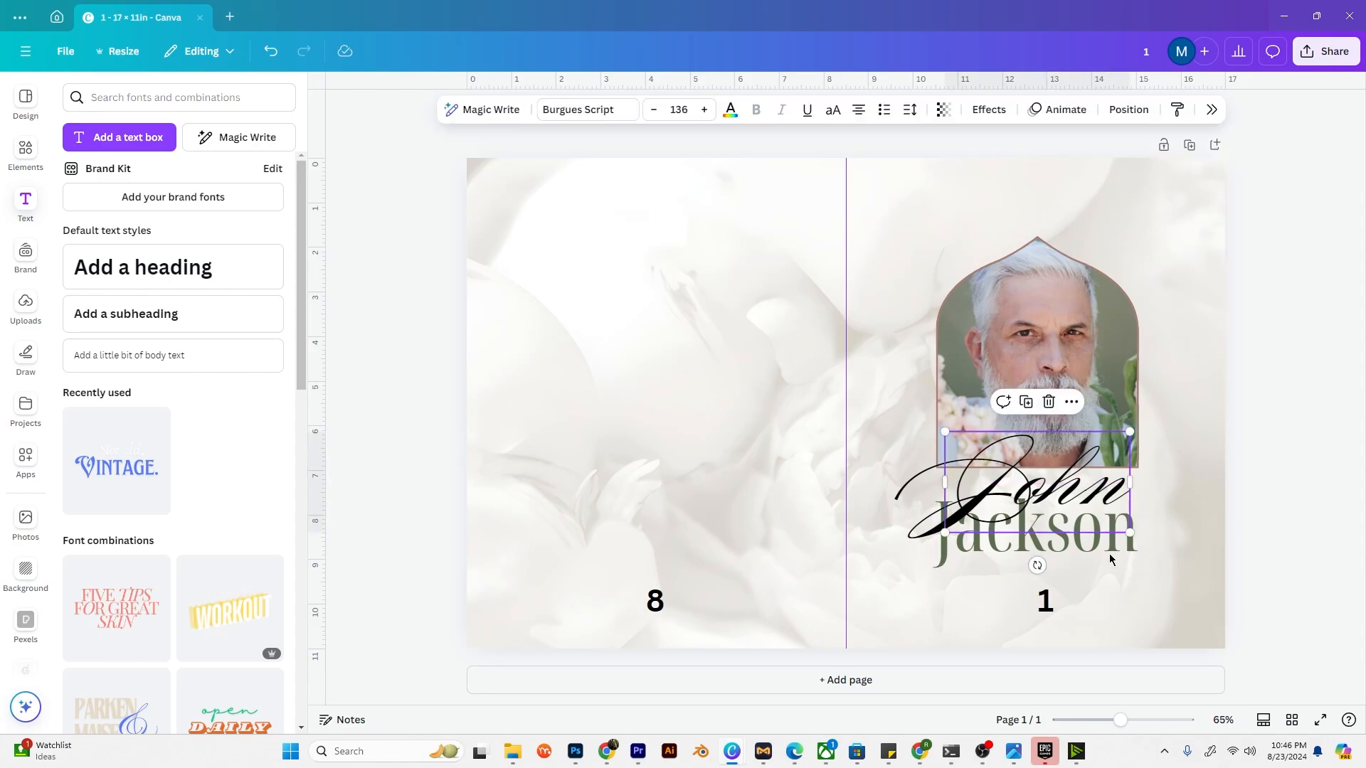
# Step: Move page numbers 1 and 8 down to the bottom edge of the spread
pyautogui.click(1056, 599)
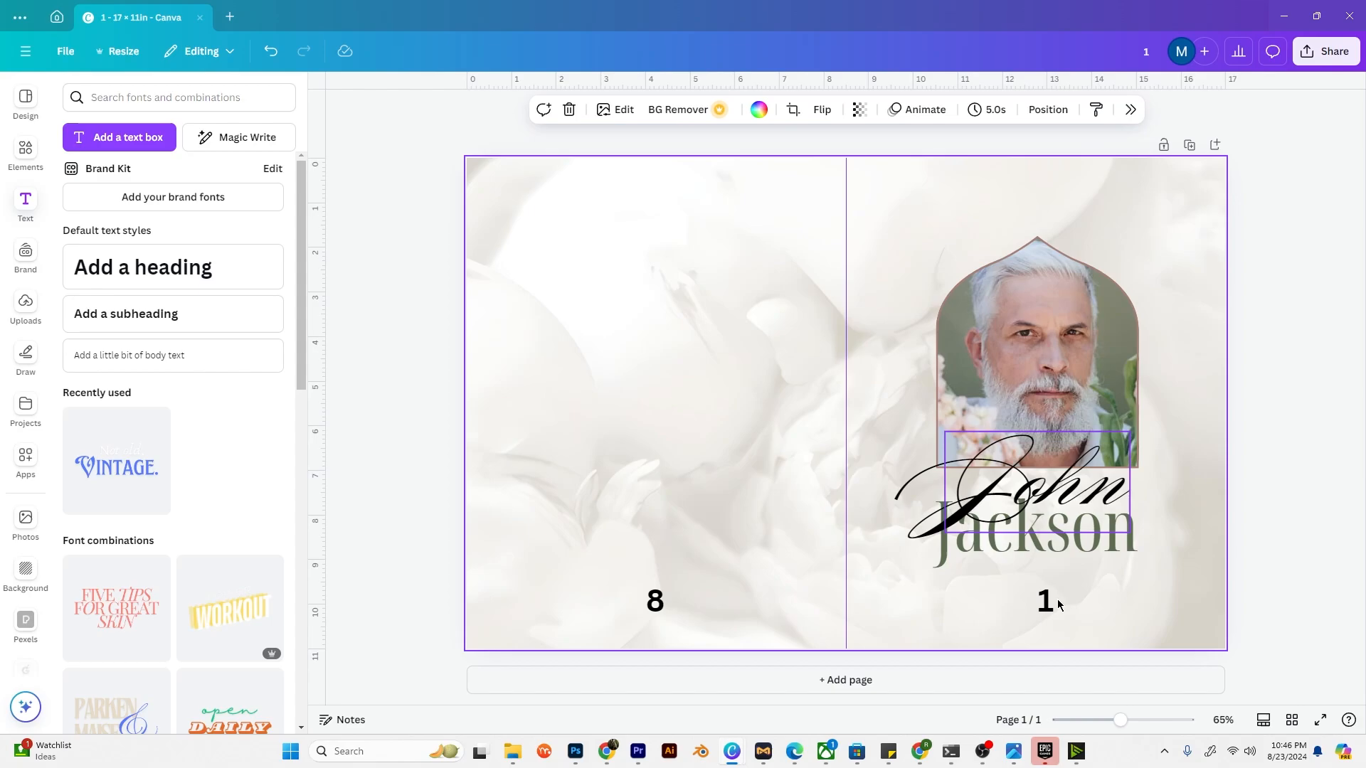
pyautogui.moveTo(1046, 602); pyautogui.dragTo(1046, 631)
pyautogui.moveTo(675, 608); pyautogui.dragTo(675, 638)
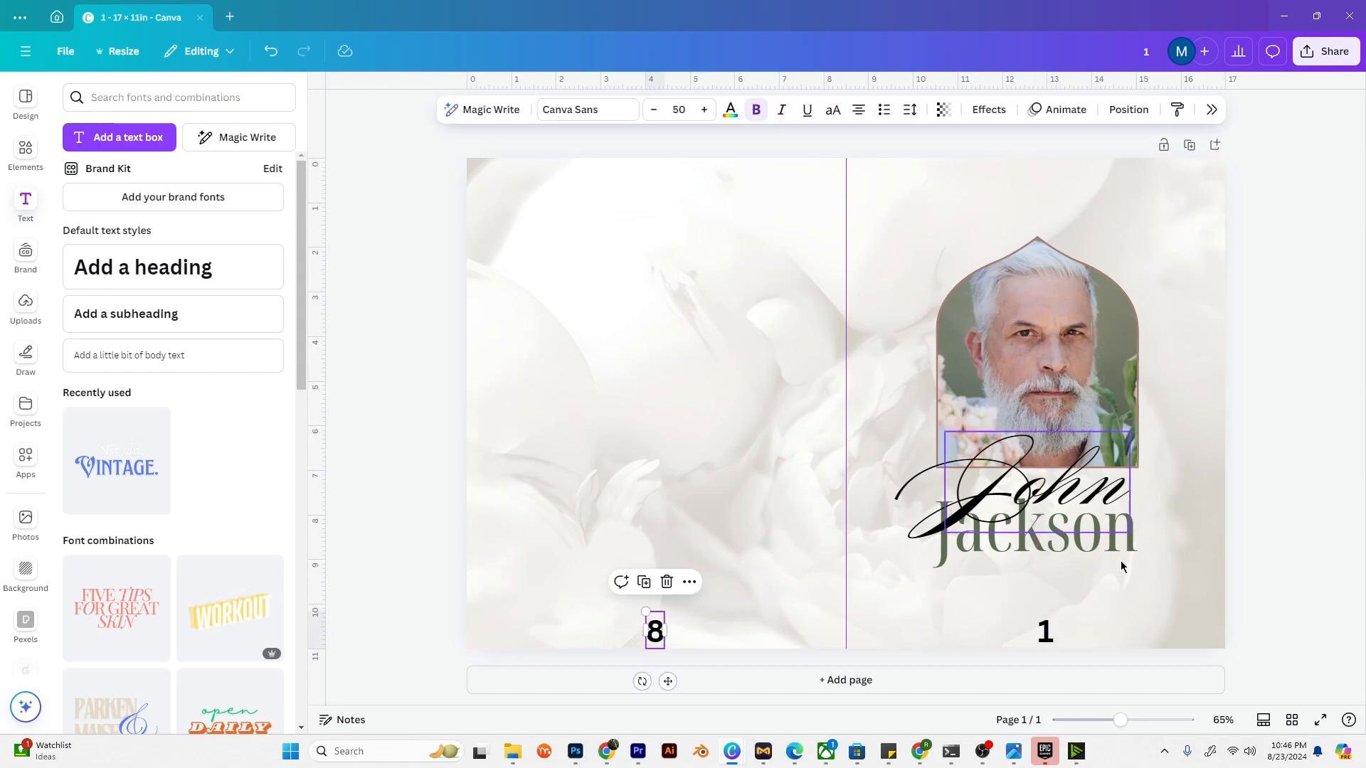
# Step: Duplicate the surname heading, place the copy below the original, and replace its text with "Forever in Our Hearts"
pyautogui.click(1121, 553)
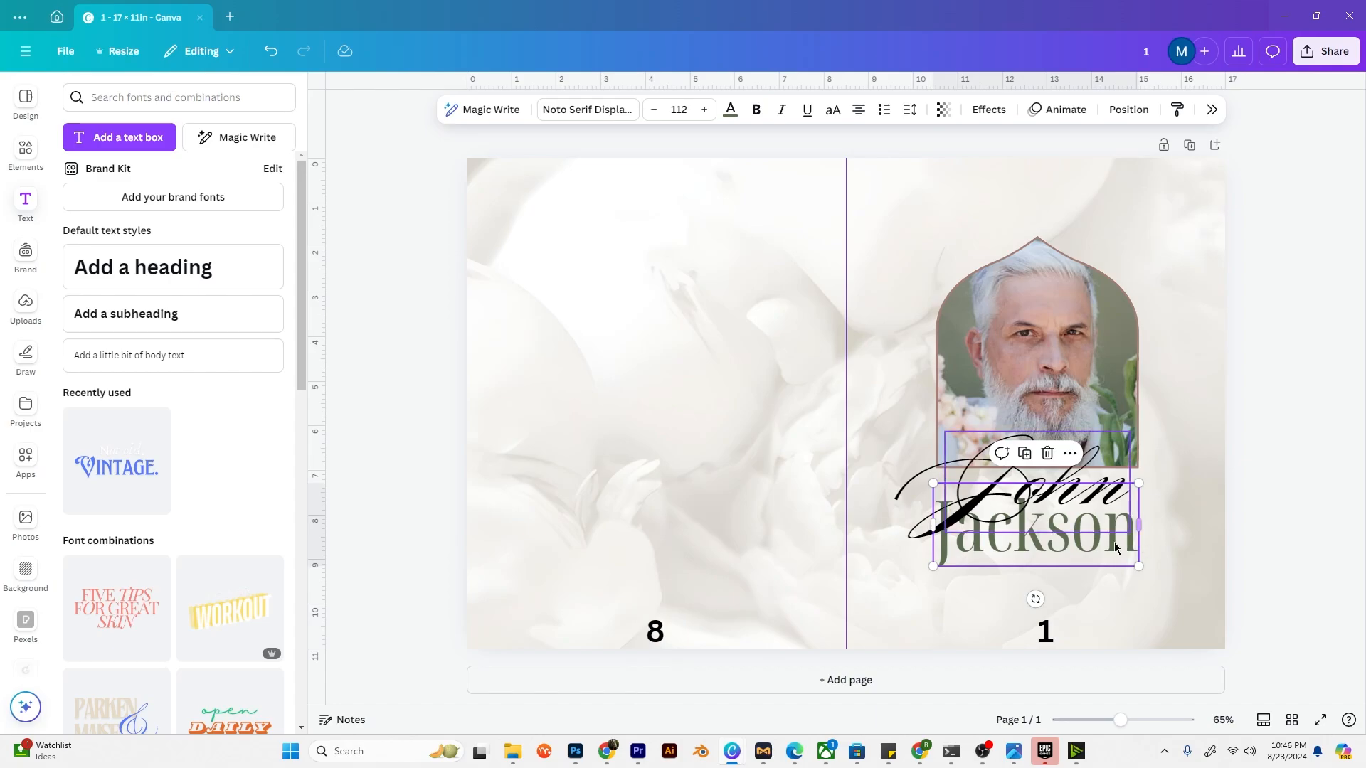
pyautogui.click(1025, 453)
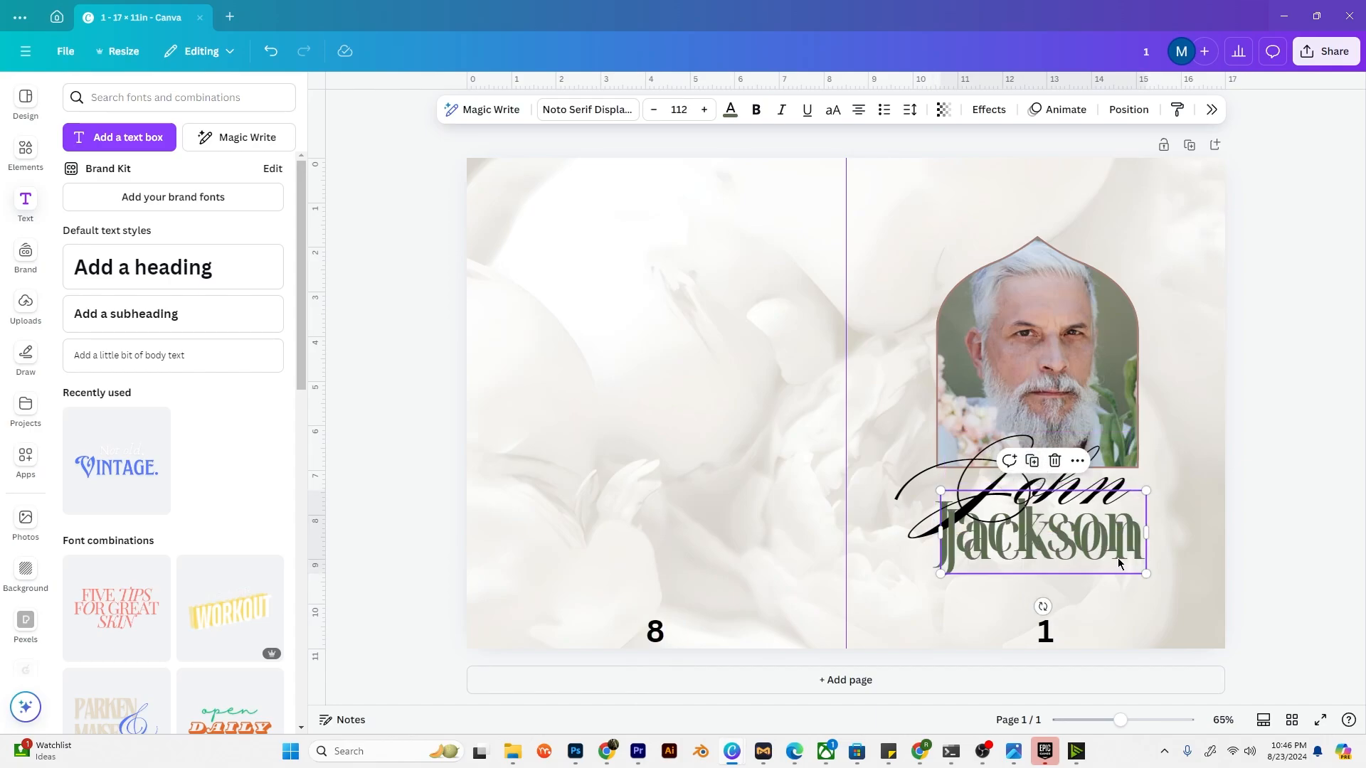
pyautogui.moveTo(1119, 564); pyautogui.dragTo(1116, 606)
pyautogui.doubleClick(1111, 590)
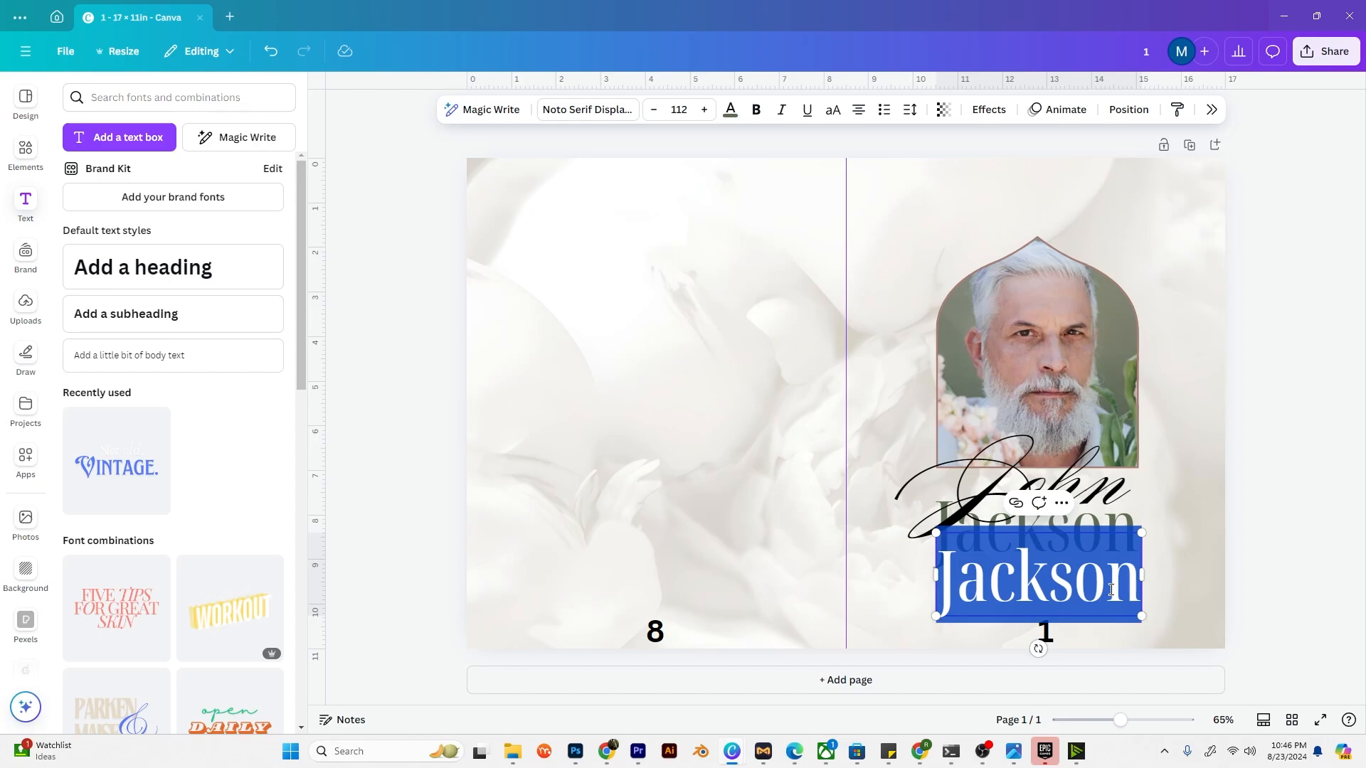
pyautogui.write('Forever in ou')
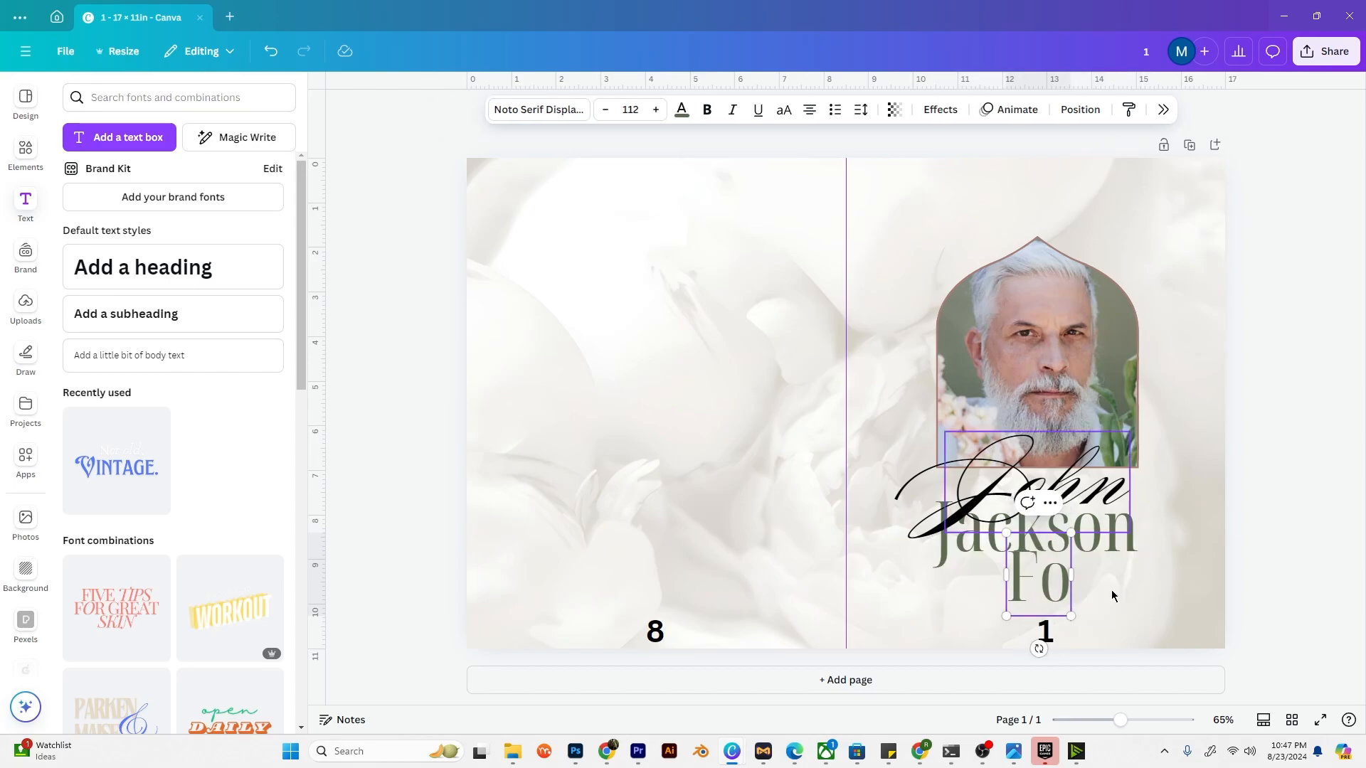
pyautogui.press('BackSpace')
pyautogui.press('BackSpace')
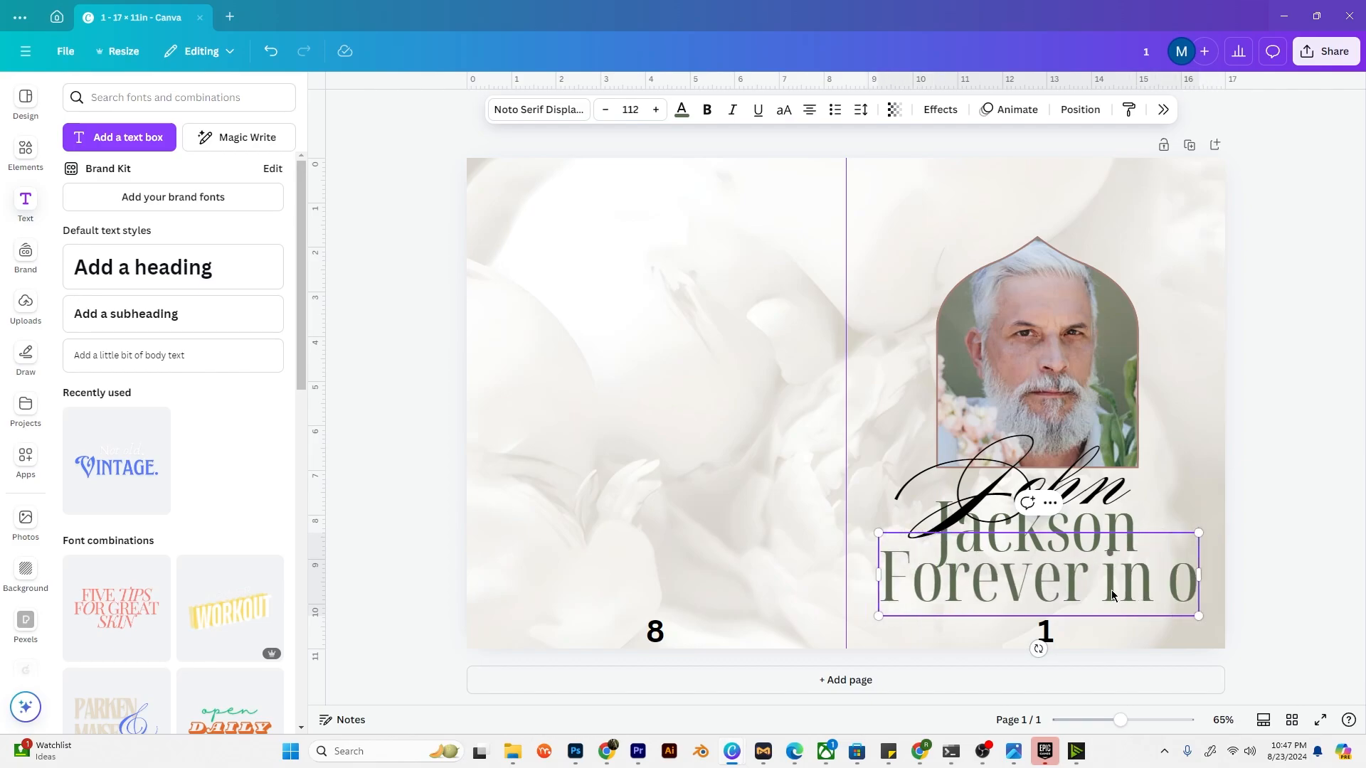
pyautogui.write('Our Hearts')
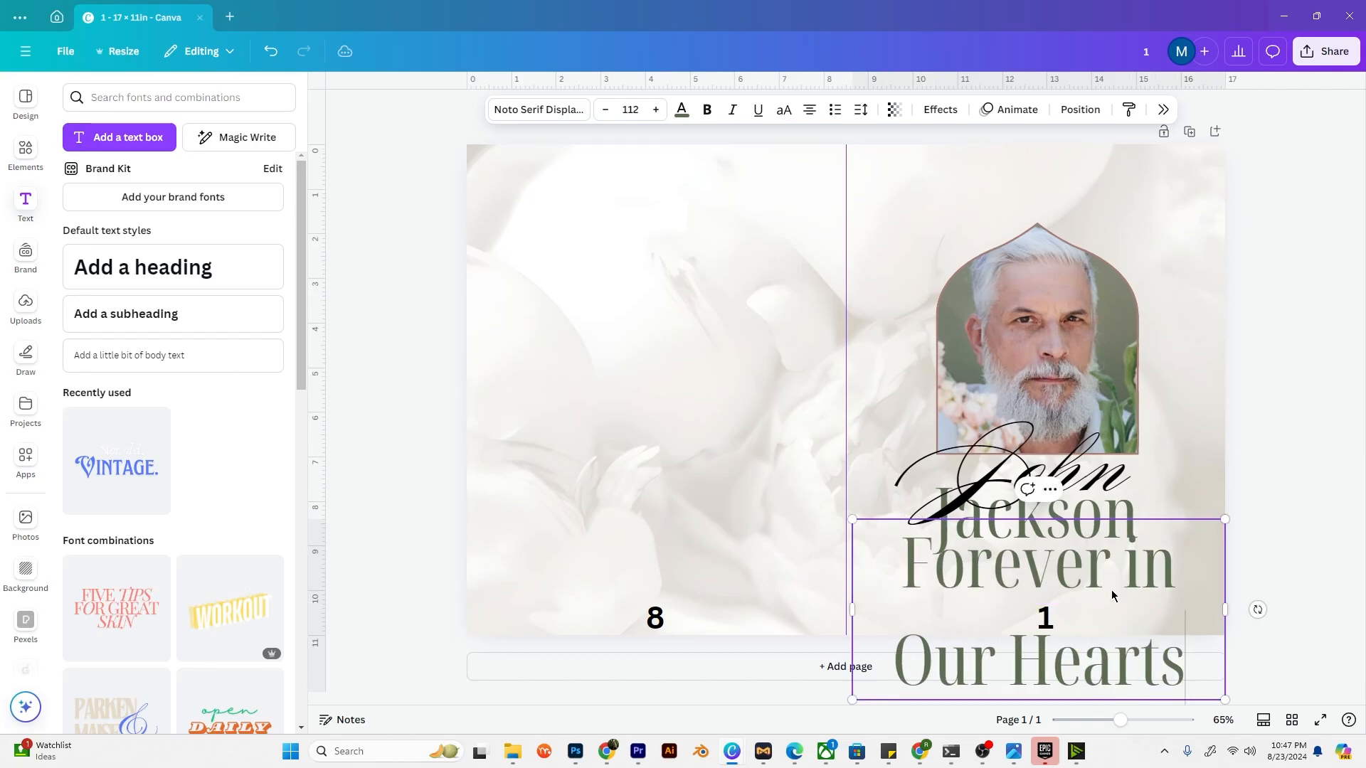
# Step: Set the "Forever in Our Hearts" tagline to font size 36 and place it directly beneath the surname heading
pyautogui.hotkey('ctrl', 'a')
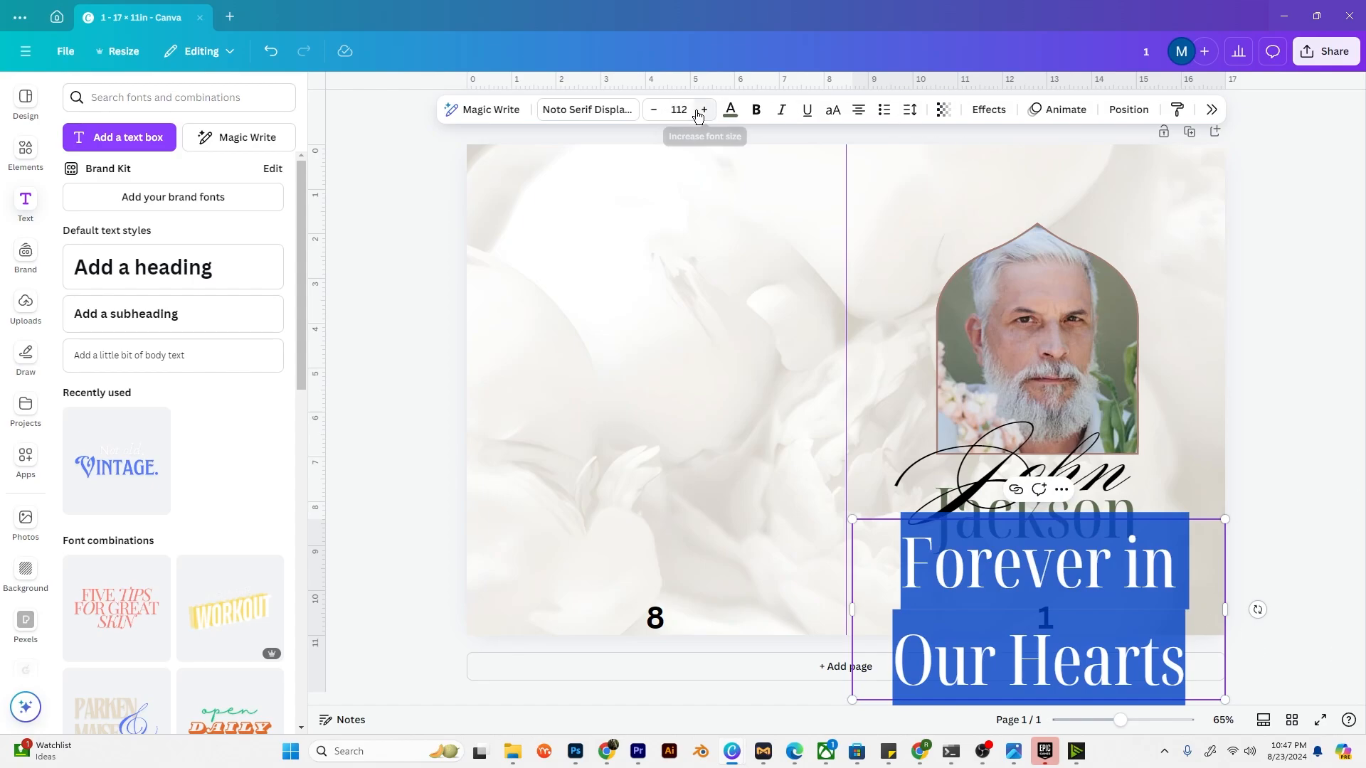
pyautogui.click(656, 110)
pyautogui.click(656, 110)
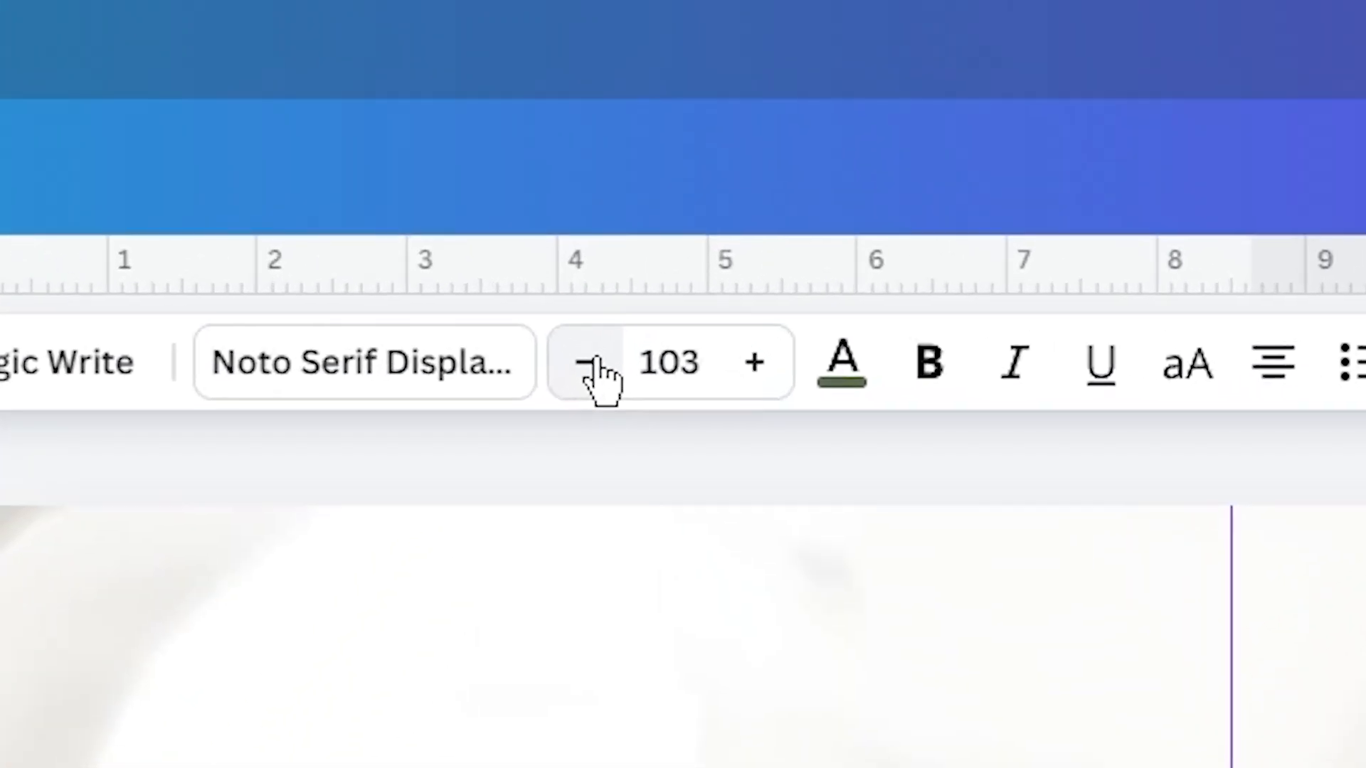
pyautogui.click(656, 110)
pyautogui.click(600, 377)
pyautogui.click(599, 377)
pyautogui.click(600, 377)
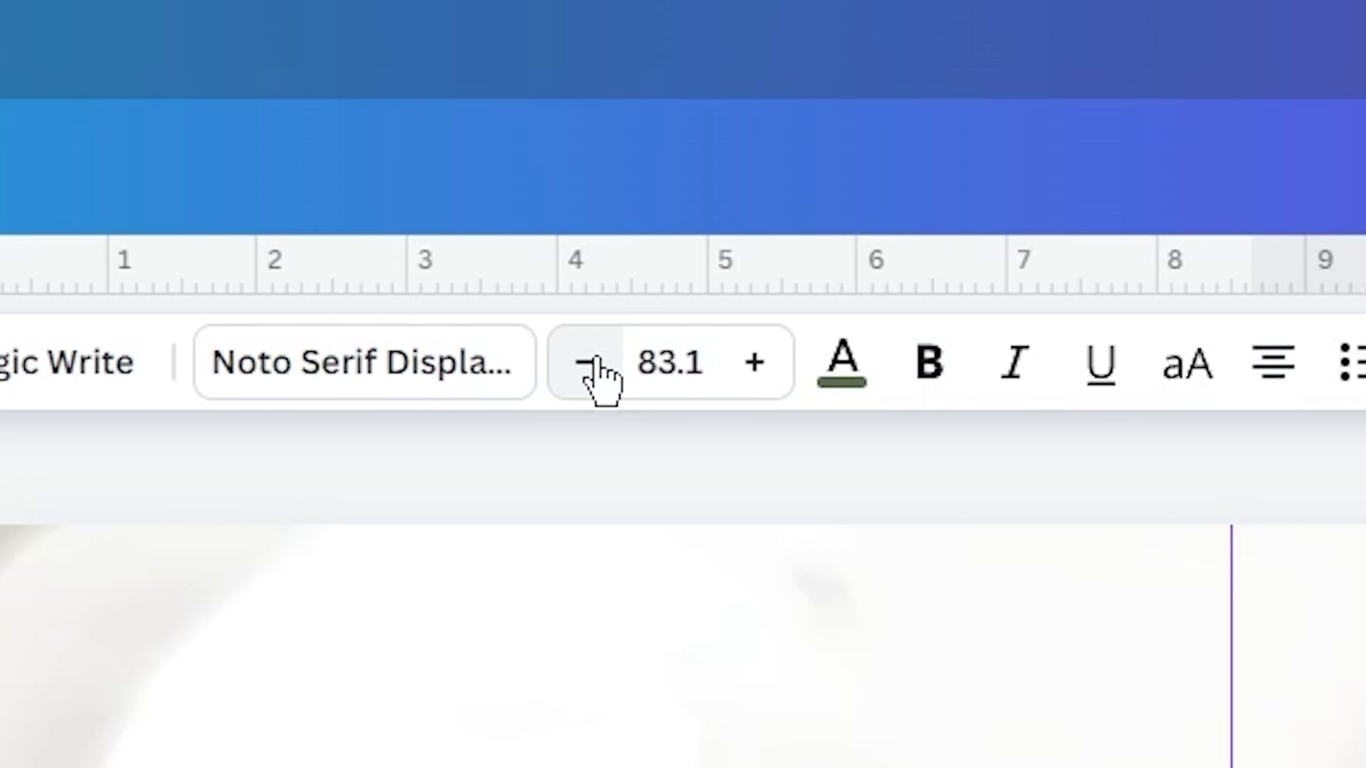
pyautogui.click(600, 377)
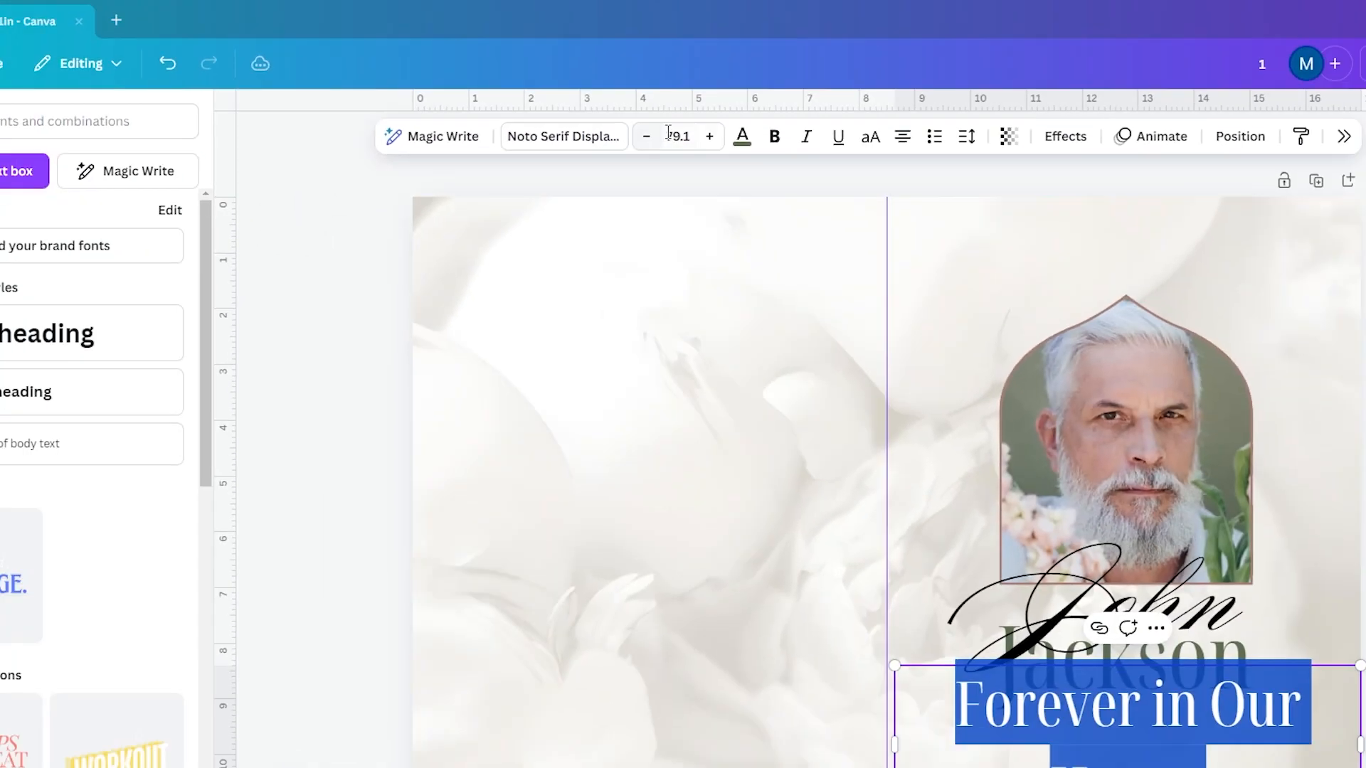
pyautogui.click(668, 133)
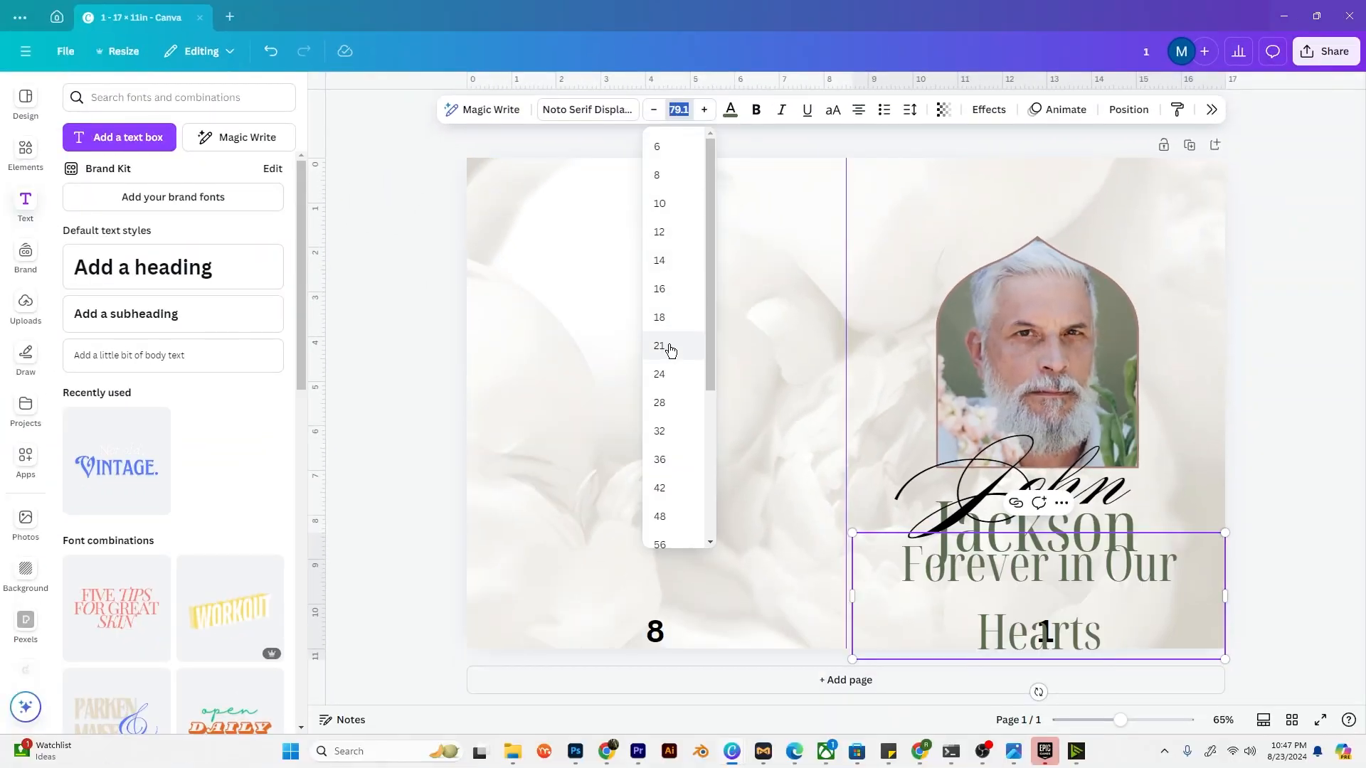
pyautogui.click(667, 374)
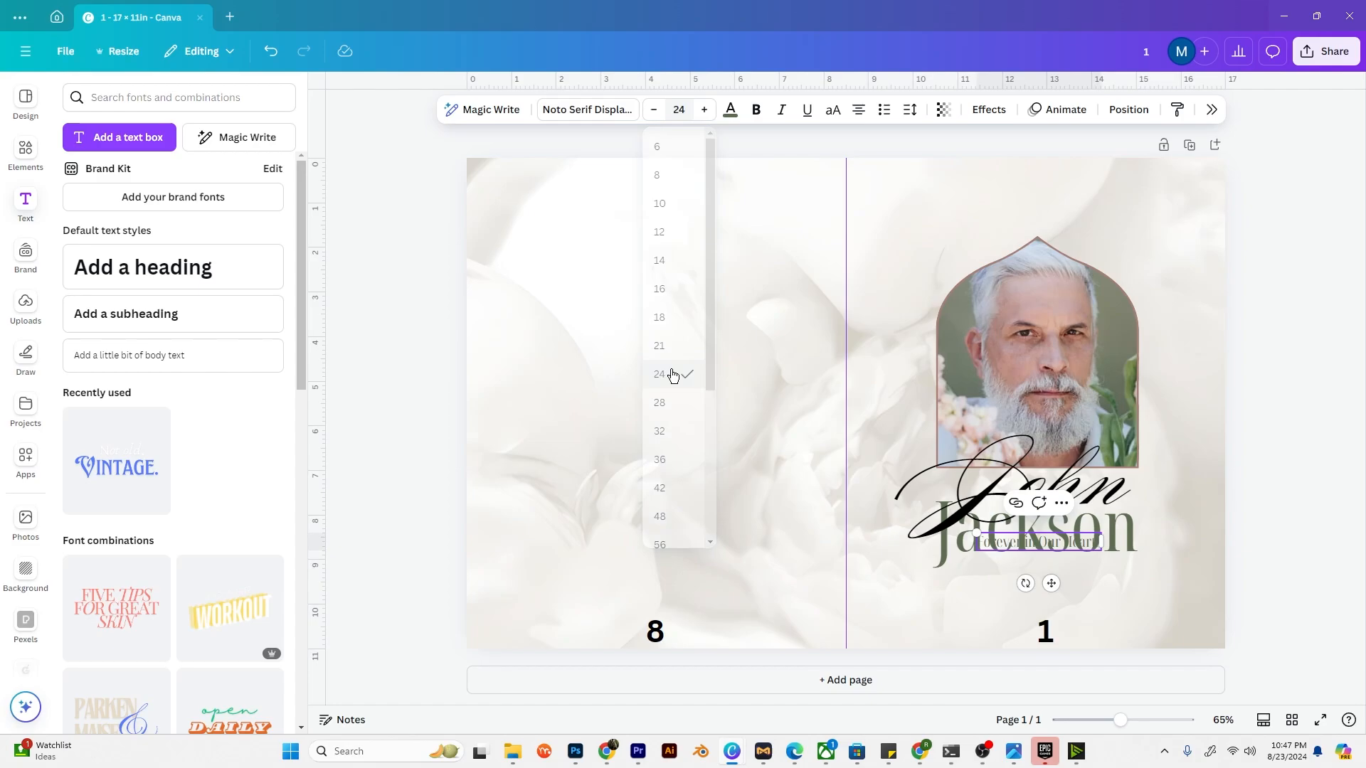
pyautogui.click(704, 110)
pyautogui.click(678, 109)
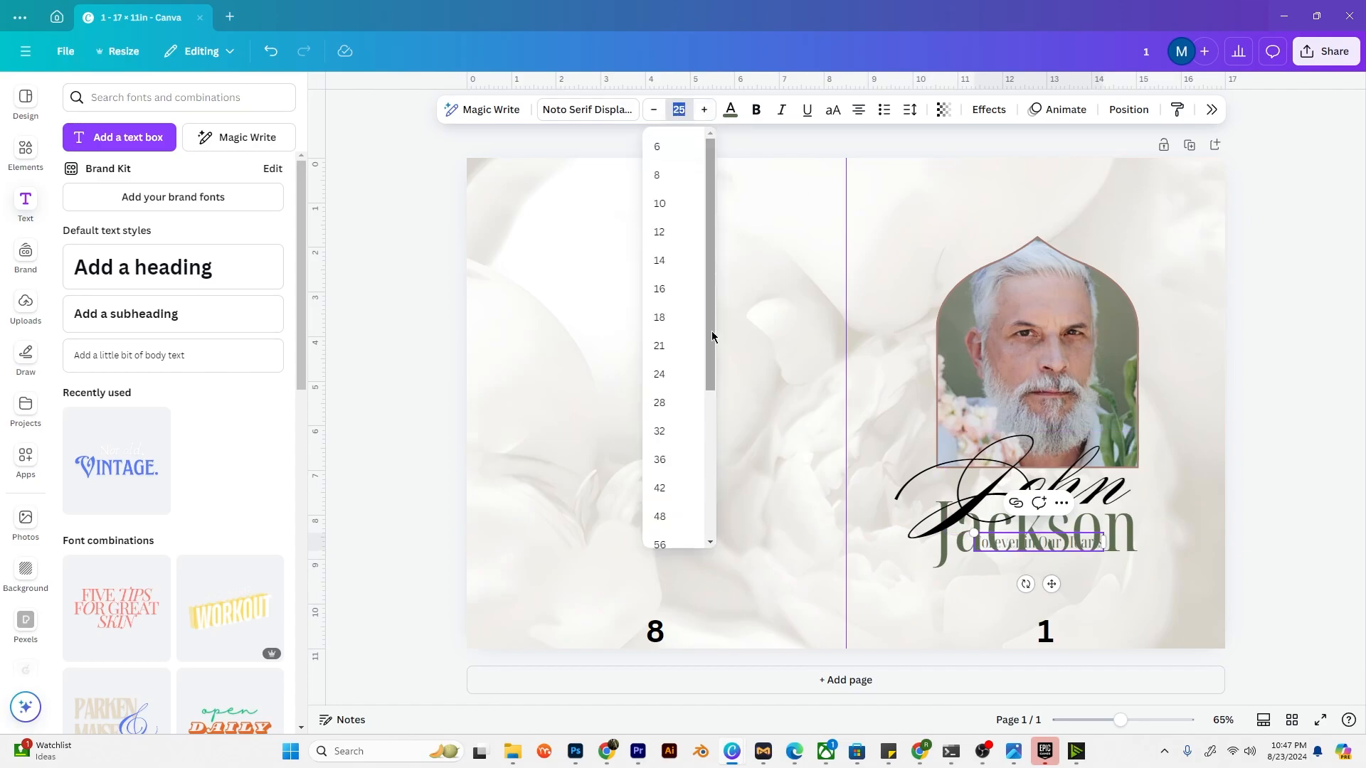
pyautogui.click(675, 461)
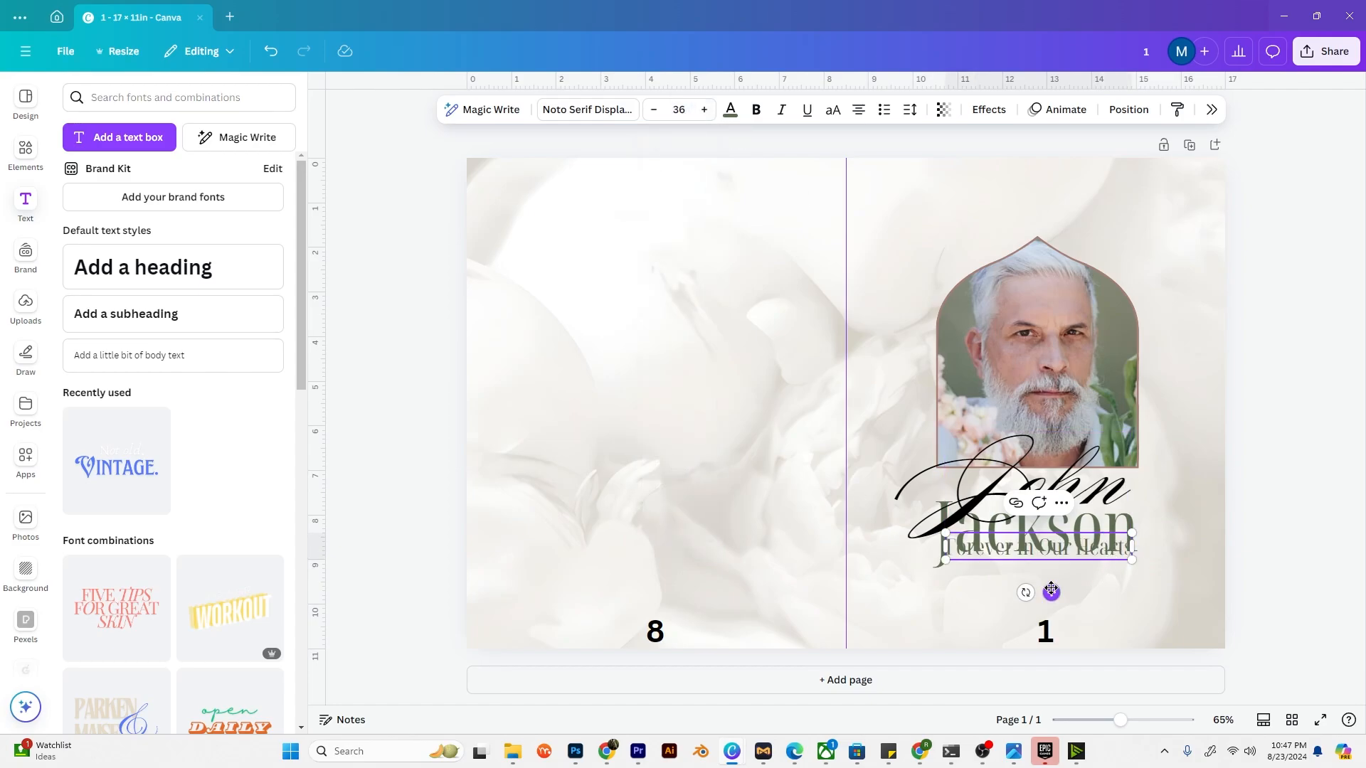
pyautogui.moveTo(1051, 591); pyautogui.dragTo(1048, 605)
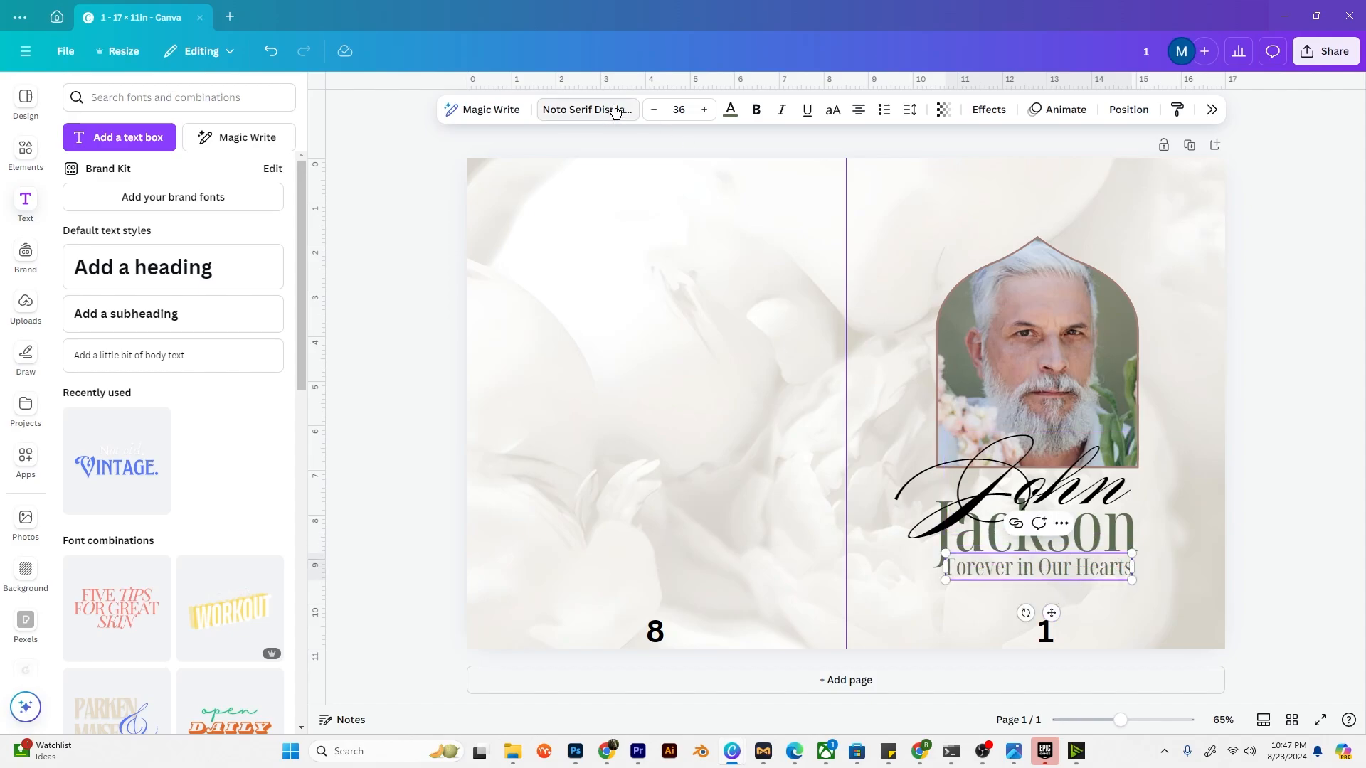
# Step: Colour the "Forever in Our Hearts" tagline black and make it italic
pyautogui.click(730, 108)
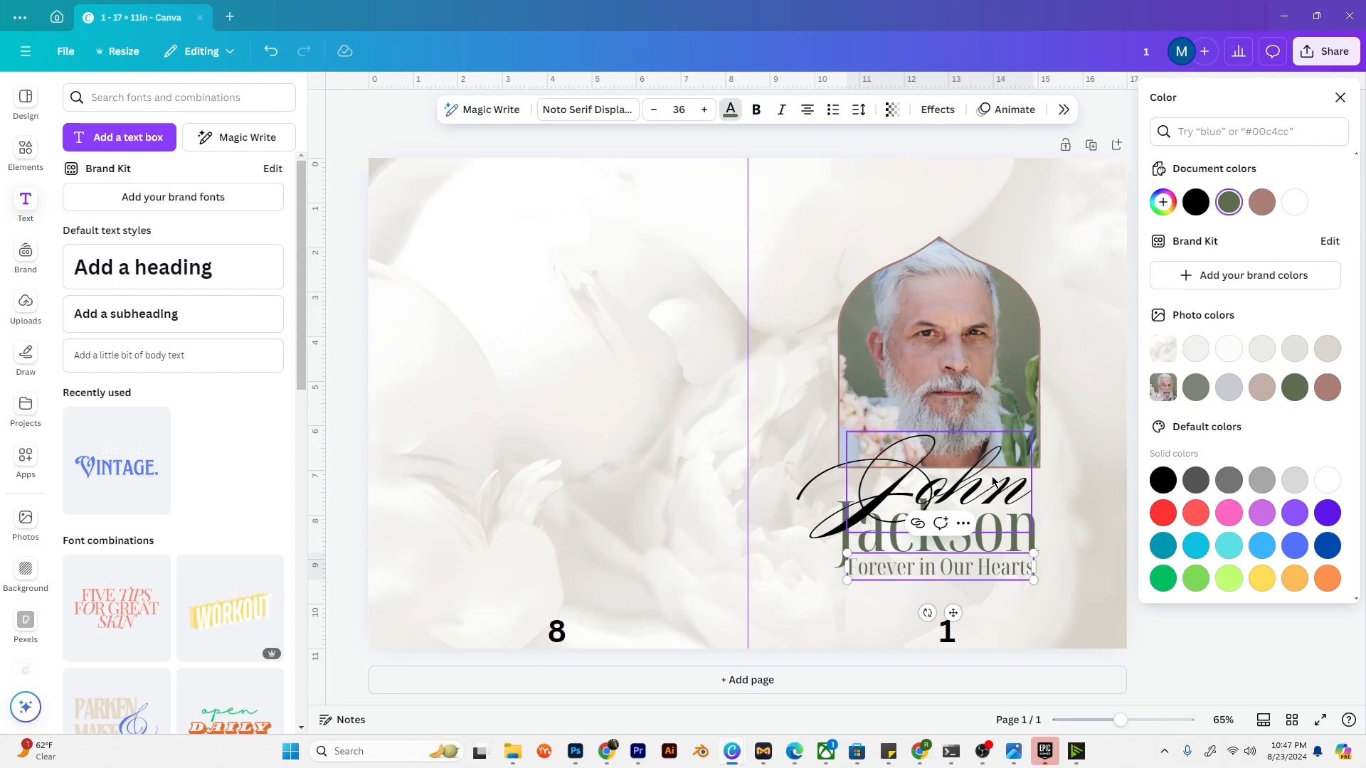
pyautogui.click(1196, 202)
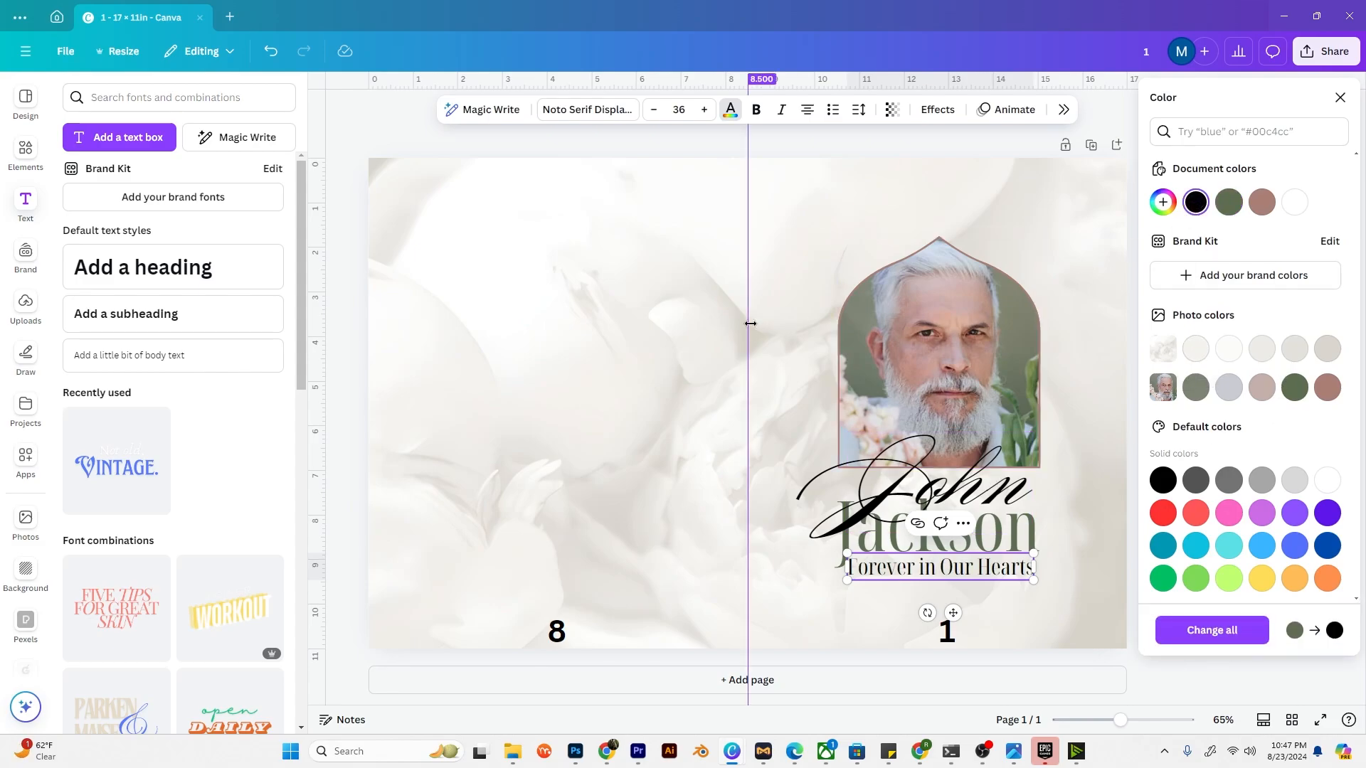
pyautogui.click(1091, 372)
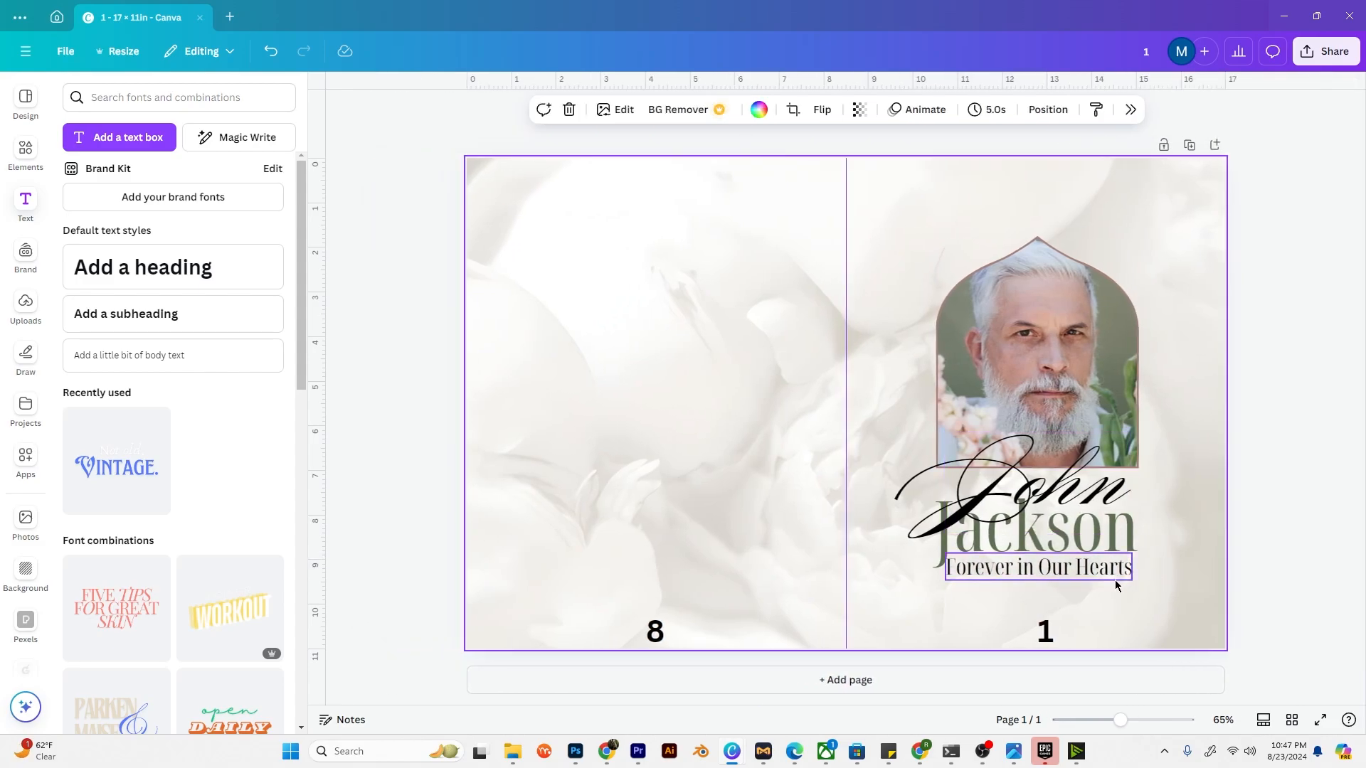
pyautogui.click(1116, 578)
pyautogui.click(782, 110)
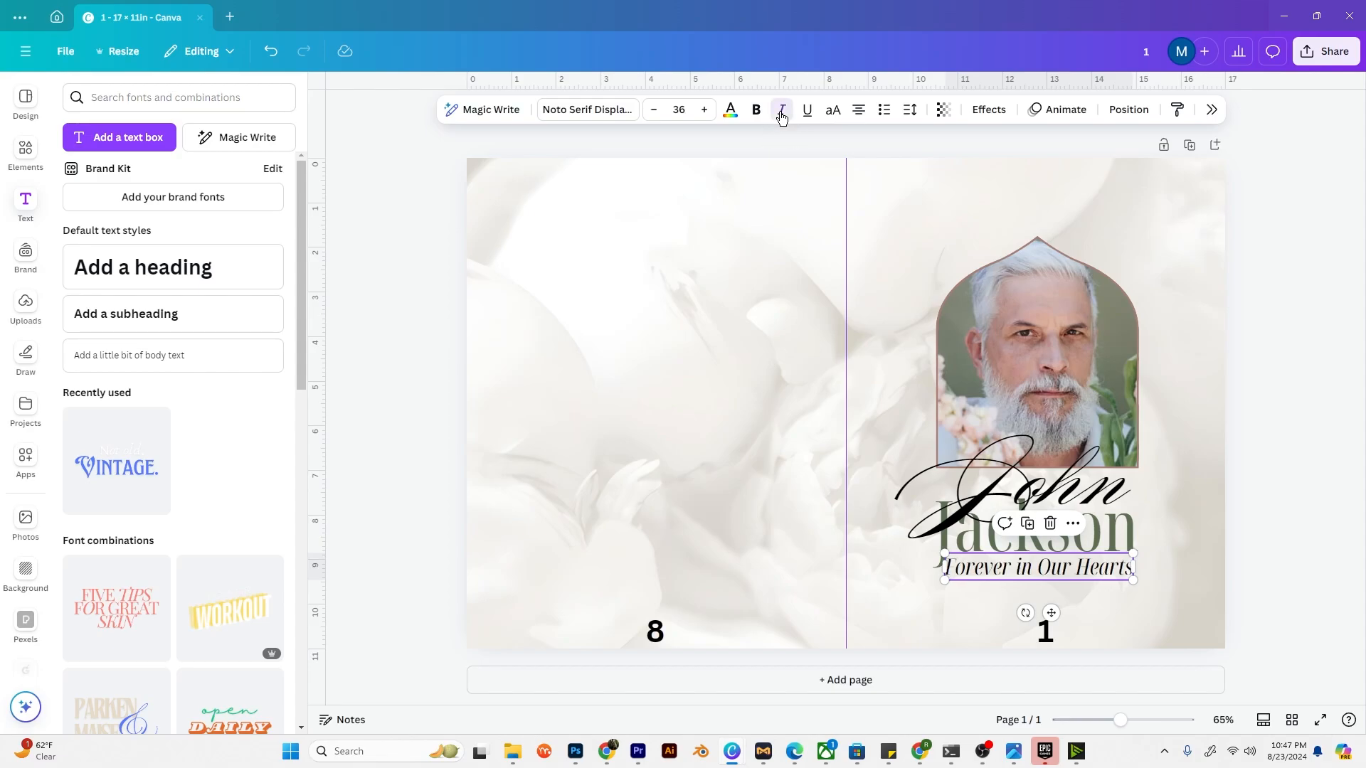
pyautogui.click(1272, 486)
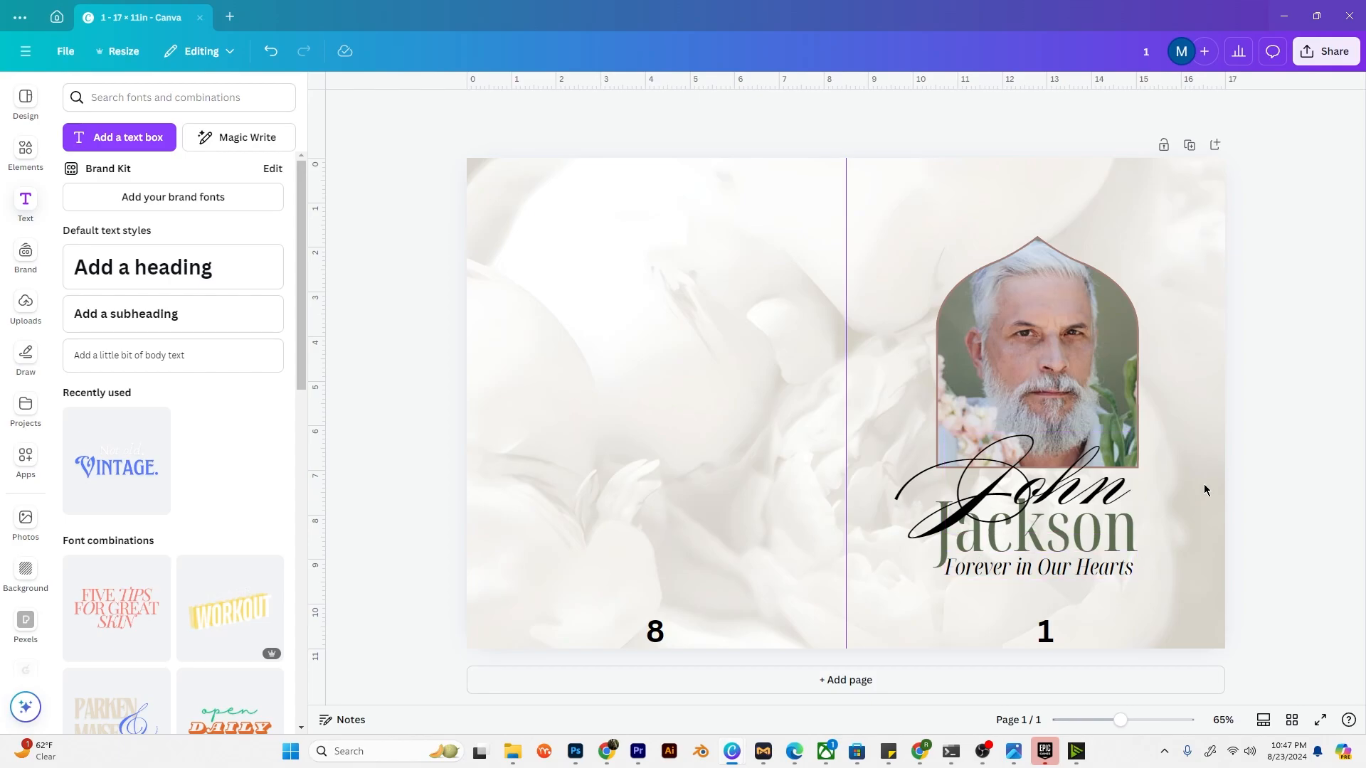
# Step: Duplicate the tagline, place the copy above the portrait near the fold, and replace its text with "Sunset -" followed by the person's date
pyautogui.click(1125, 574)
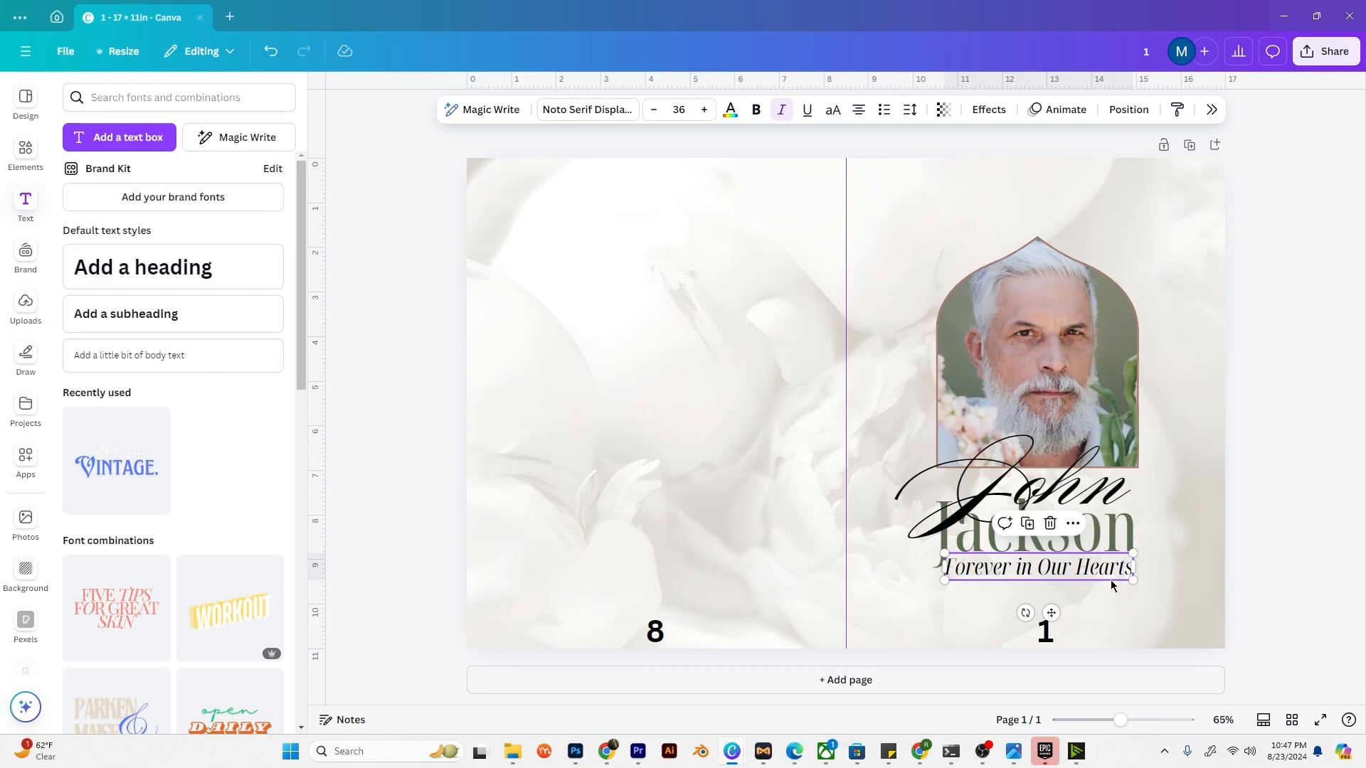
pyautogui.click(1031, 528)
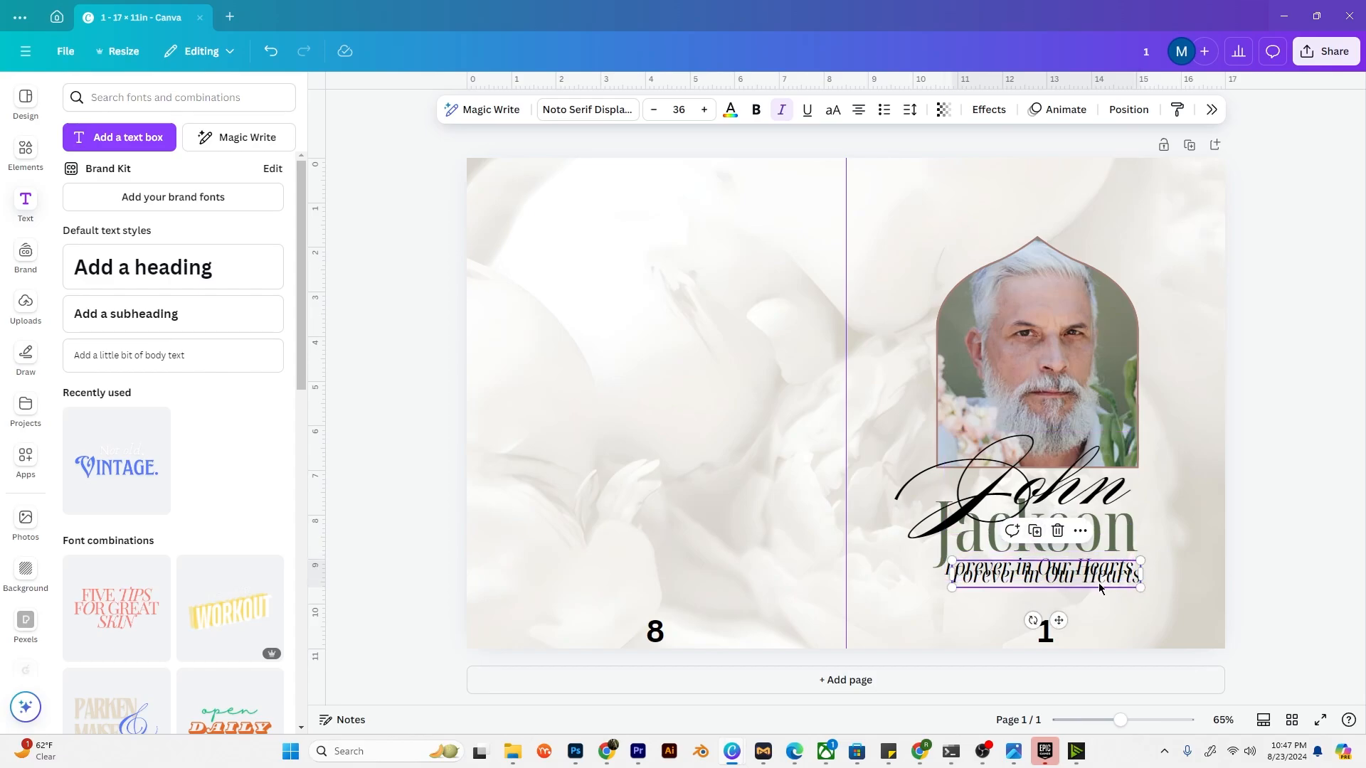
pyautogui.moveTo(1100, 584); pyautogui.dragTo(1006, 193)
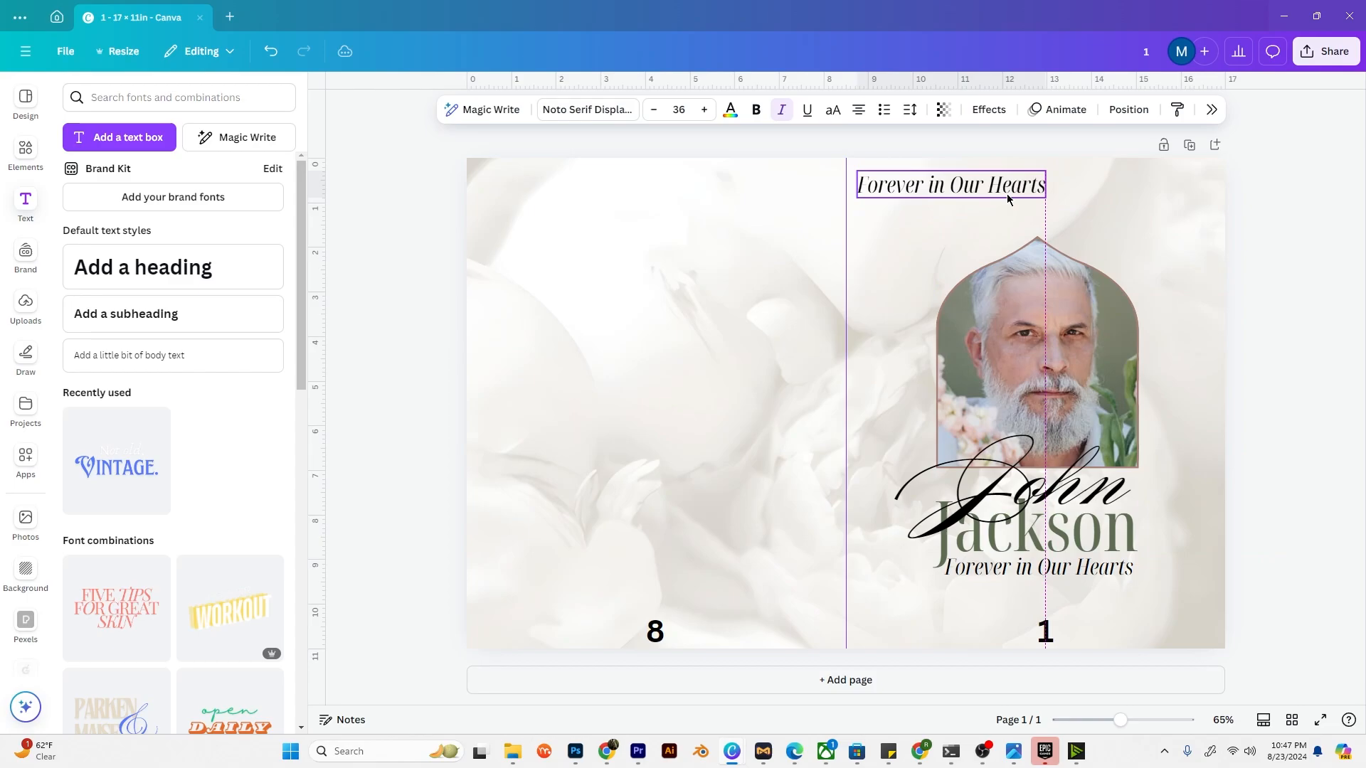
pyautogui.doubleClick(1008, 187)
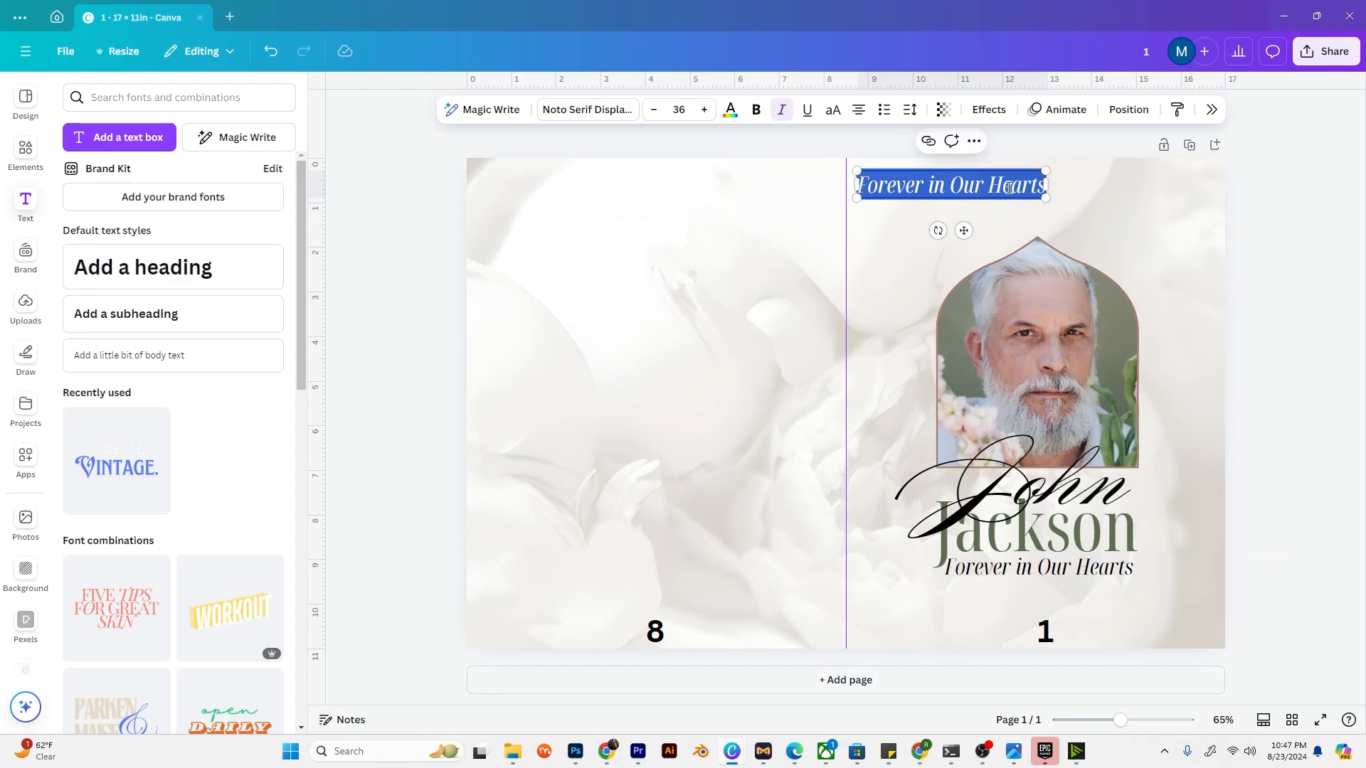
pyautogui.write('Sunset - January 3rd, 1970')
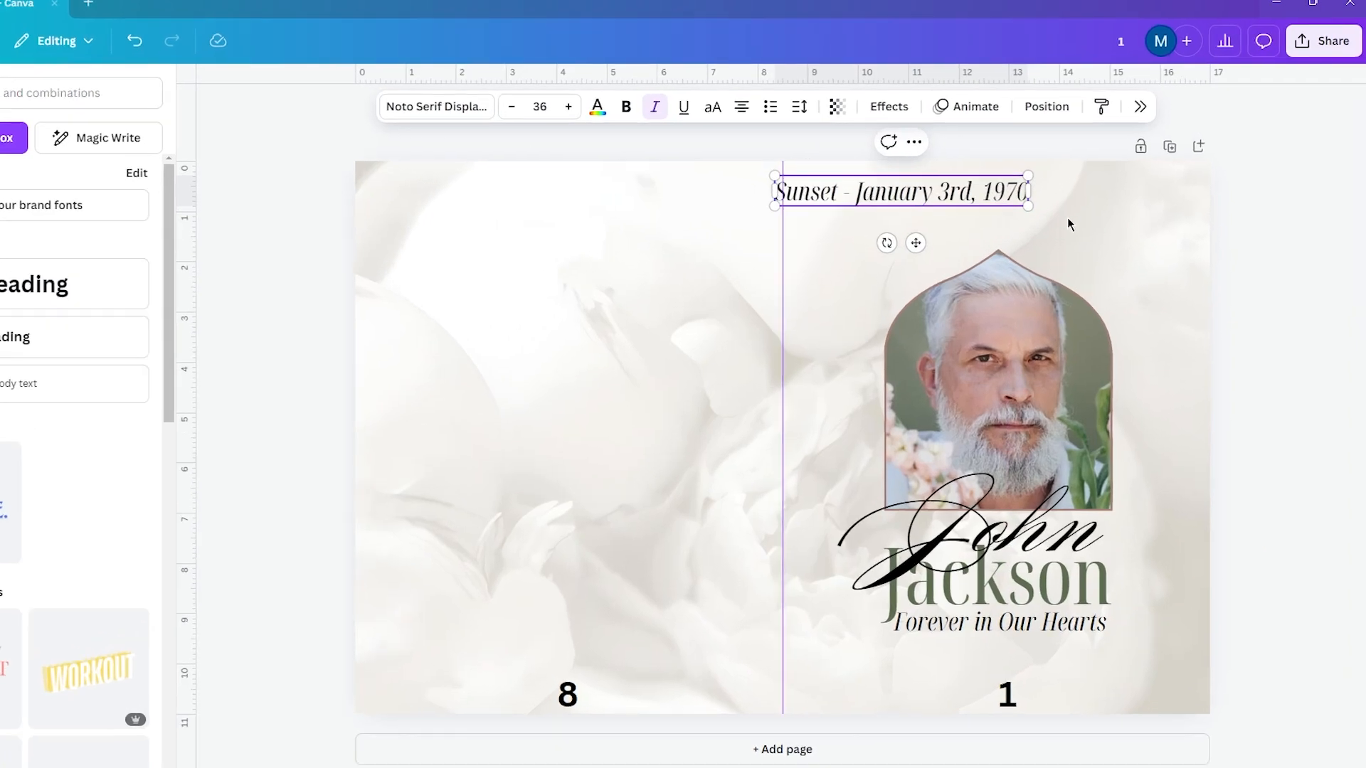
pyautogui.click(1098, 209)
# Step: Scale the Sunset date line down to font size 24 and place a duplicate level with it near the front cover's outer edge
pyautogui.click(1034, 191)
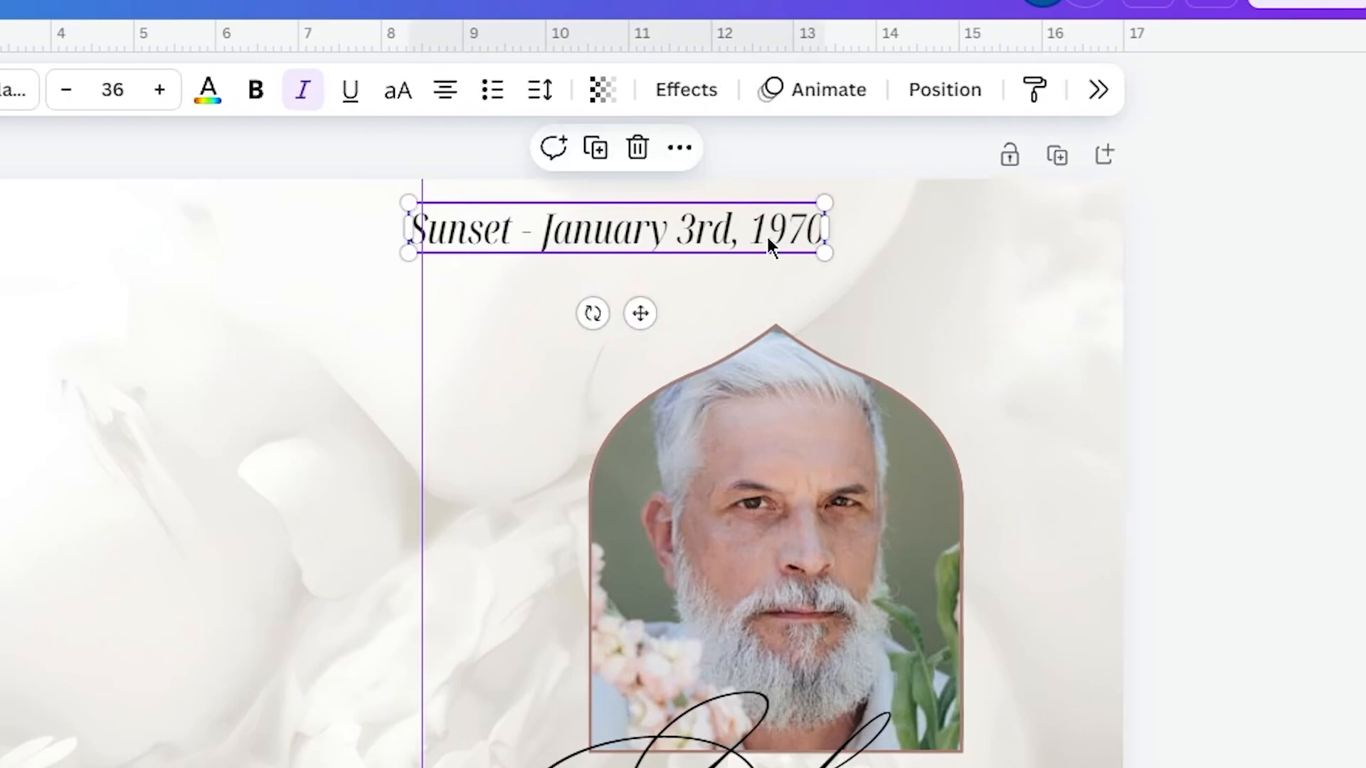
pyautogui.moveTo(823, 251); pyautogui.dragTo(686, 223)
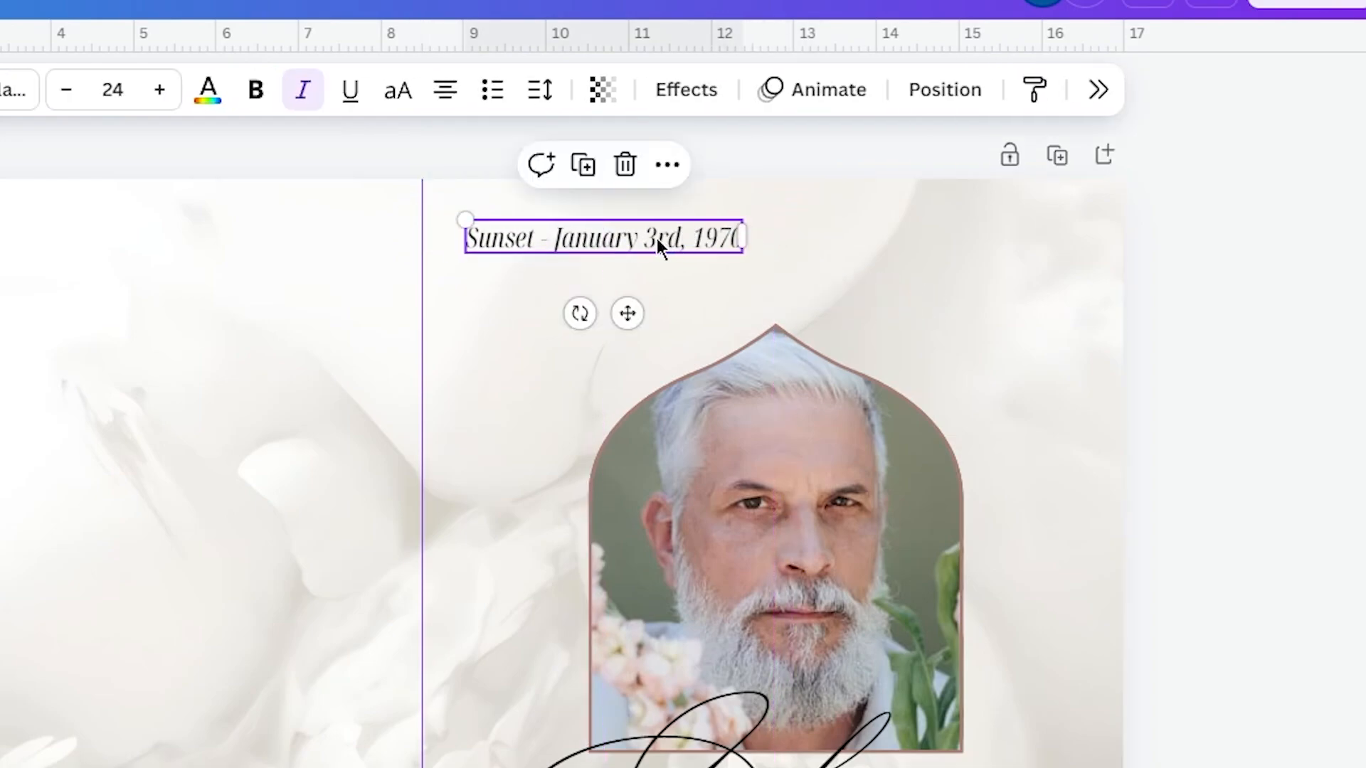
pyautogui.click(583, 167)
pyautogui.moveTo(588, 243); pyautogui.dragTo(940, 240)
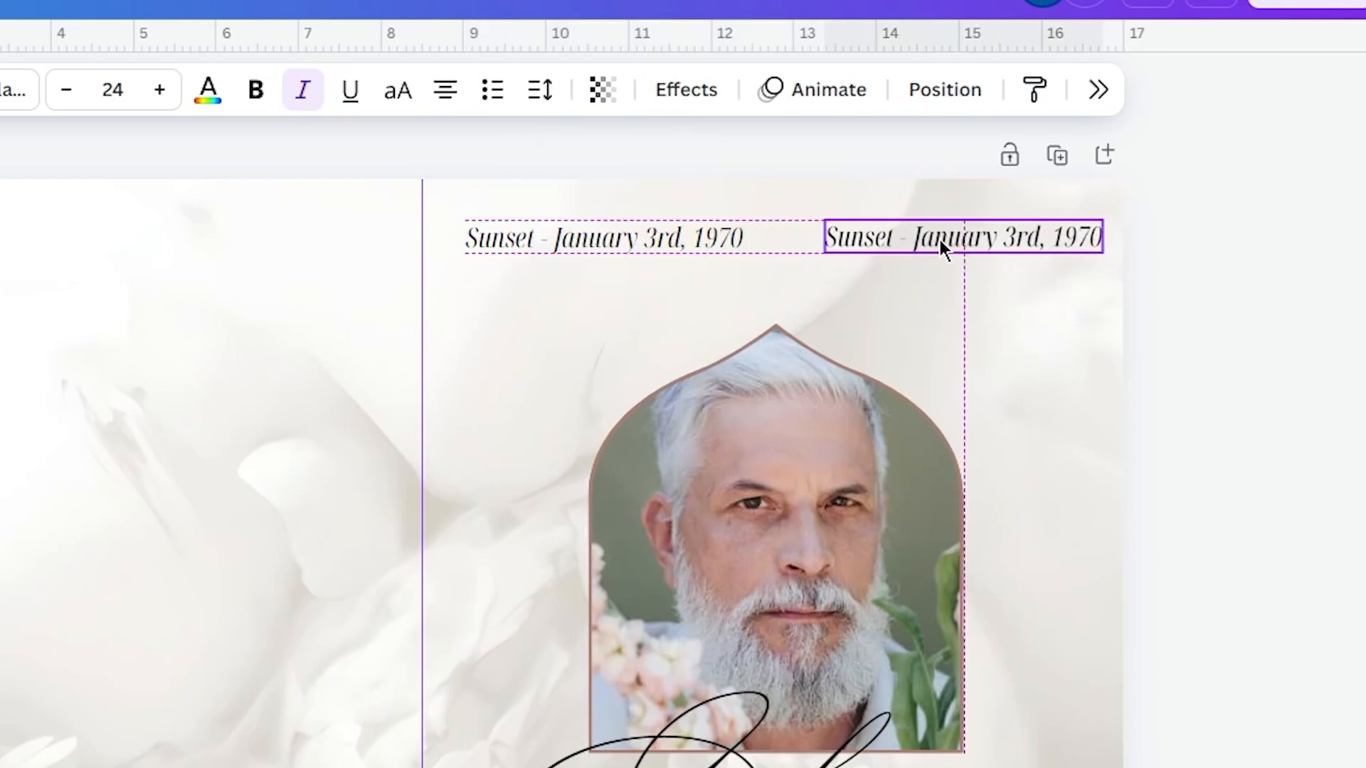
# Step: Change the word Sunset to "Sunrise" in the date line near the fold and shift that line slightly closer to the fold
pyautogui.click(513, 235)
pyautogui.moveTo(535, 237); pyautogui.dragTo(508, 237)
pyautogui.write('rise')
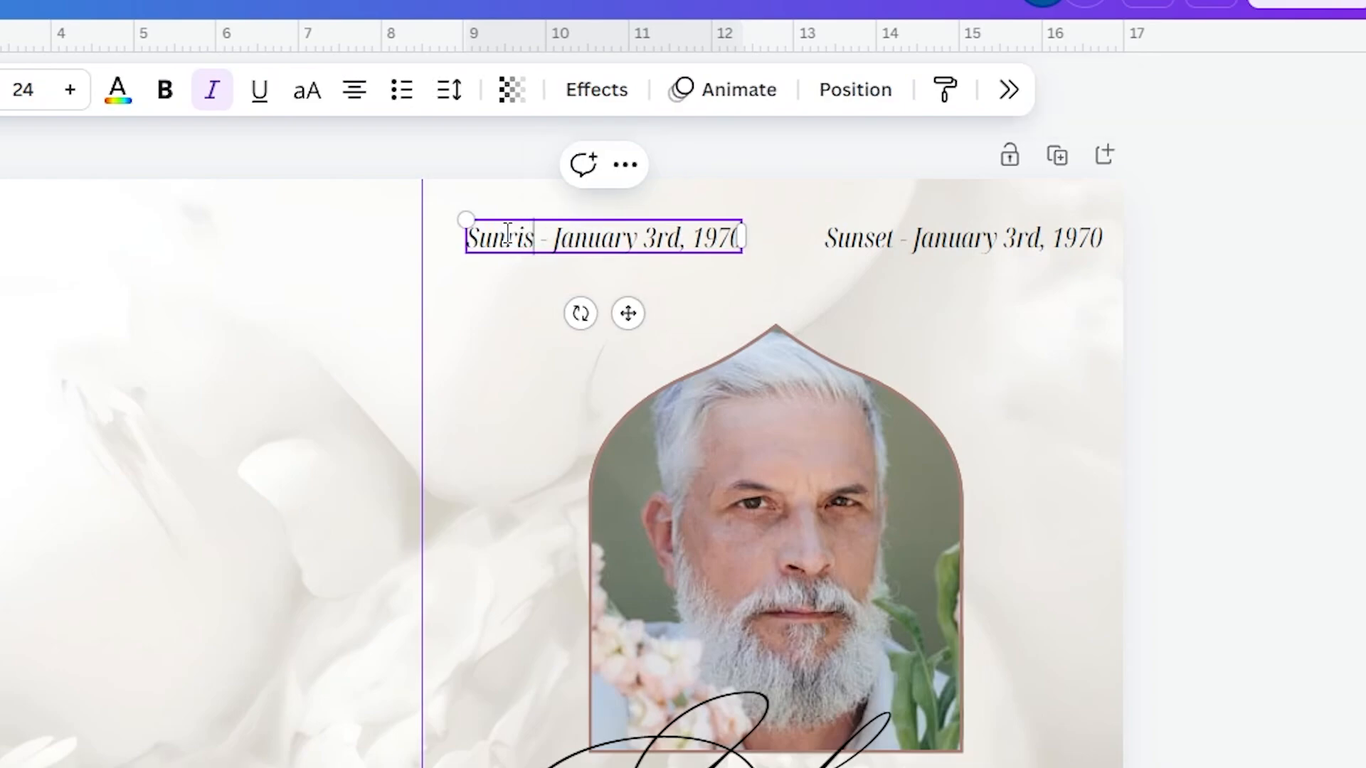
pyautogui.click(701, 301)
pyautogui.moveTo(631, 246); pyautogui.dragTo(621, 249)
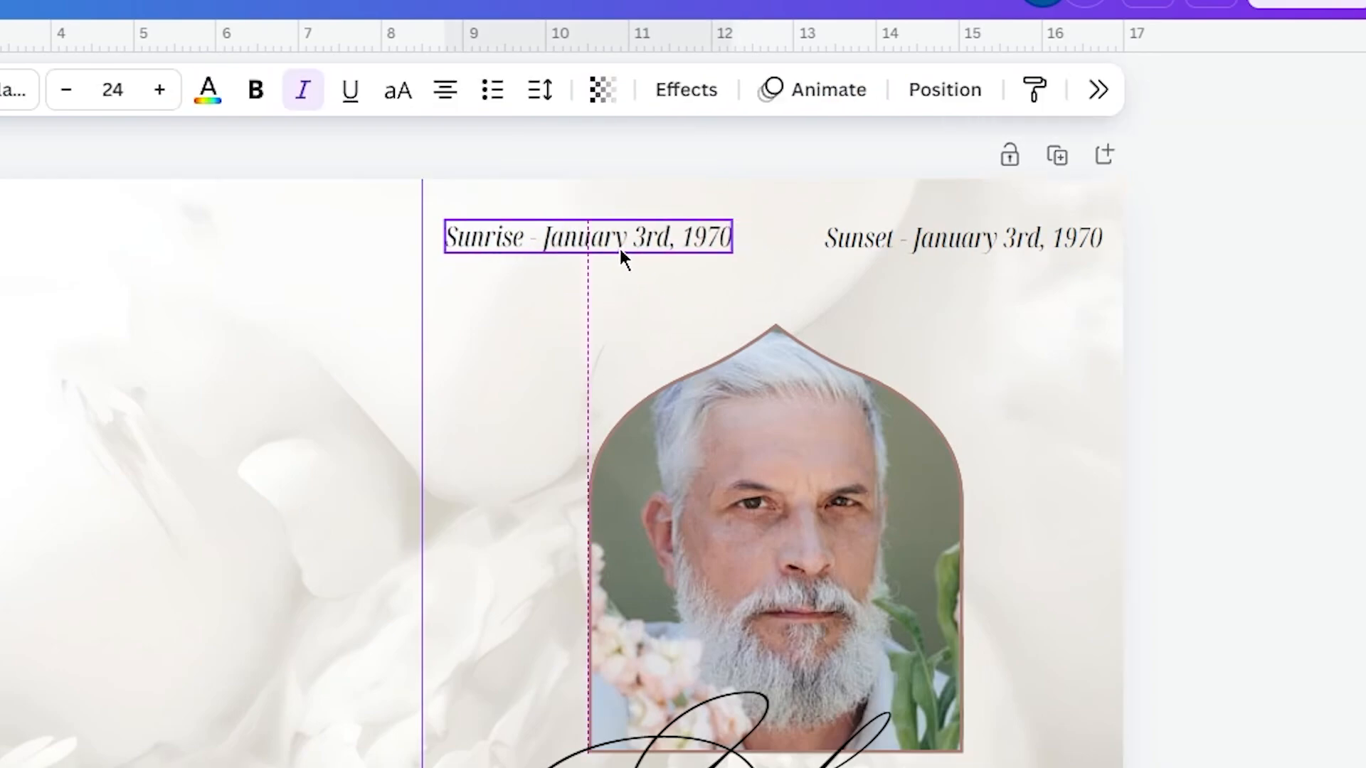
# Step: Abbreviate the month name in the Sunrise date line, ending it with a period
pyautogui.click(869, 243)
pyautogui.click(976, 242)
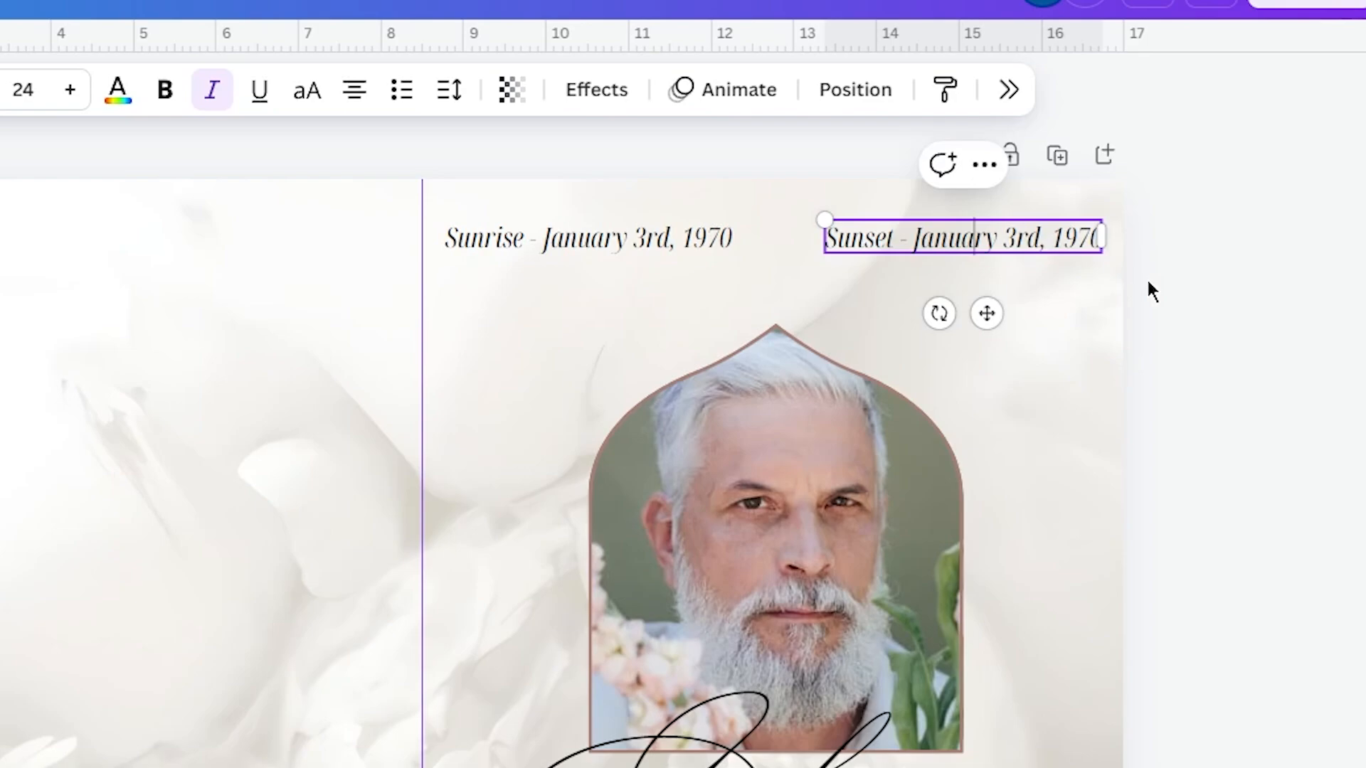
pyautogui.doubleClick(601, 241)
pyautogui.moveTo(620, 239); pyautogui.dragTo(578, 240)
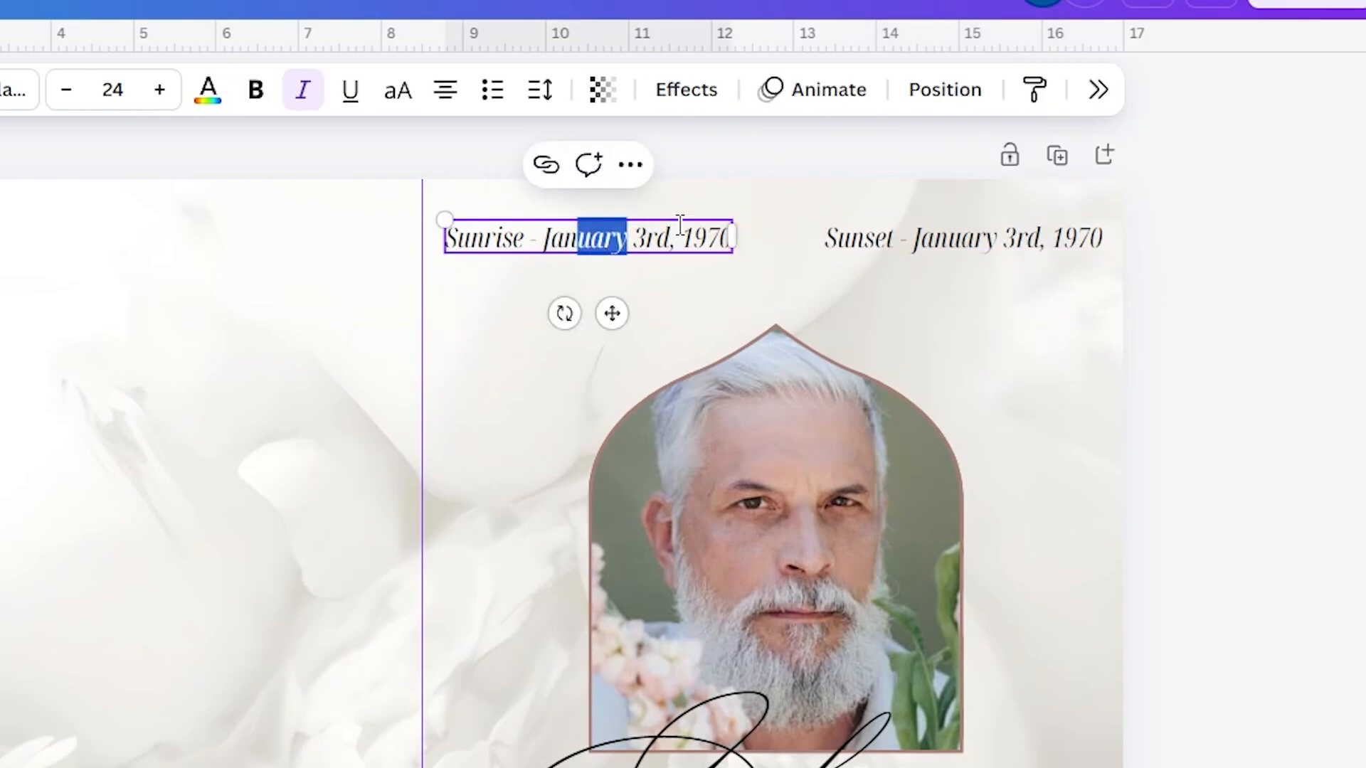
pyautogui.write('.')
# Step: Change the date in the Sunset line to "August 20th, 2024"
pyautogui.click(996, 244)
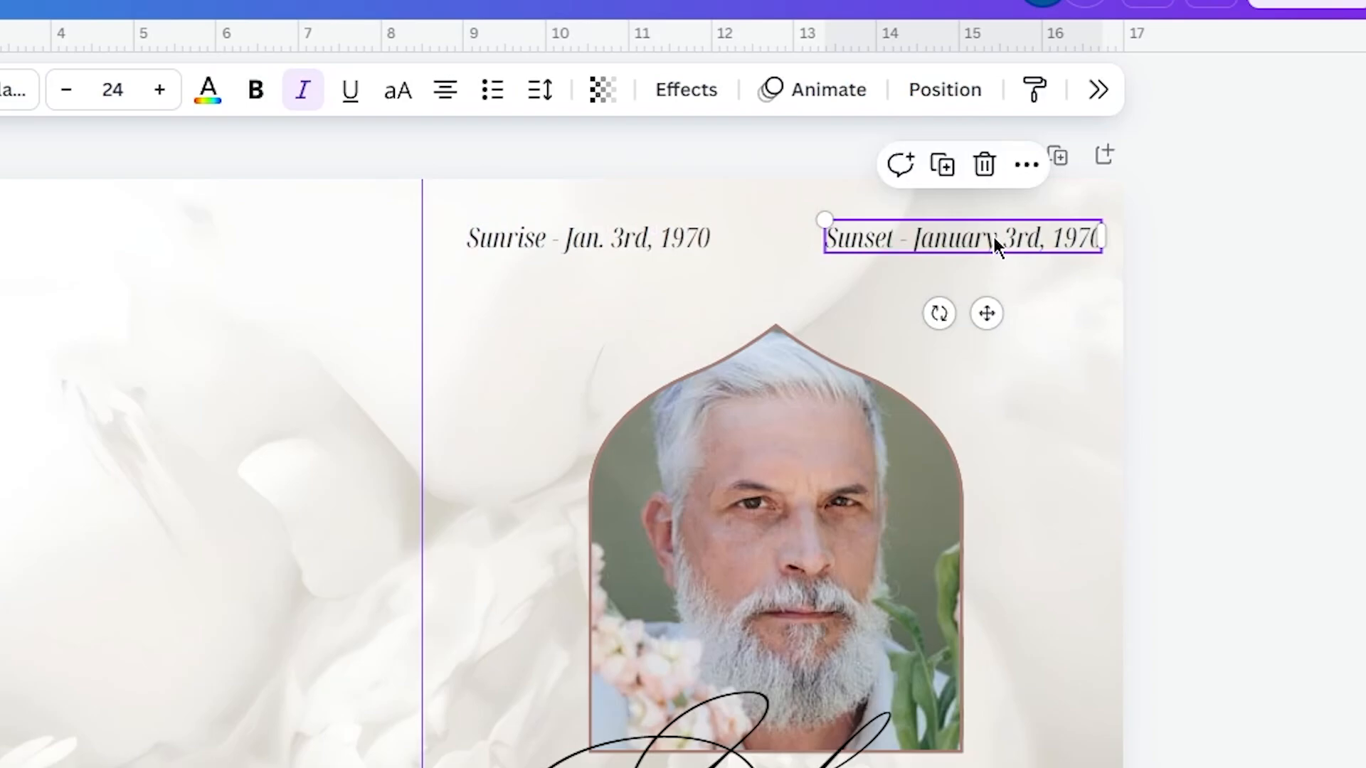
pyautogui.click(887, 237)
pyautogui.doubleClick(955, 238)
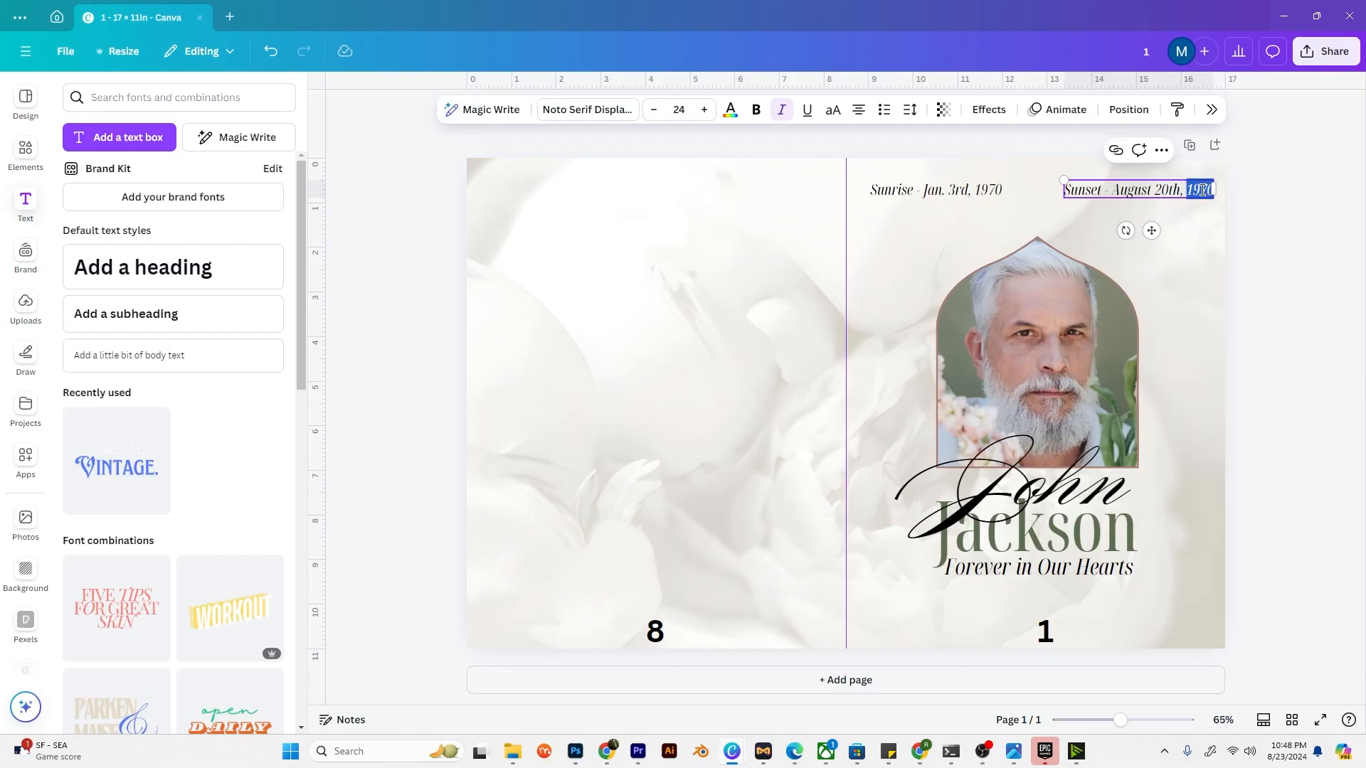
pyautogui.write('2024')
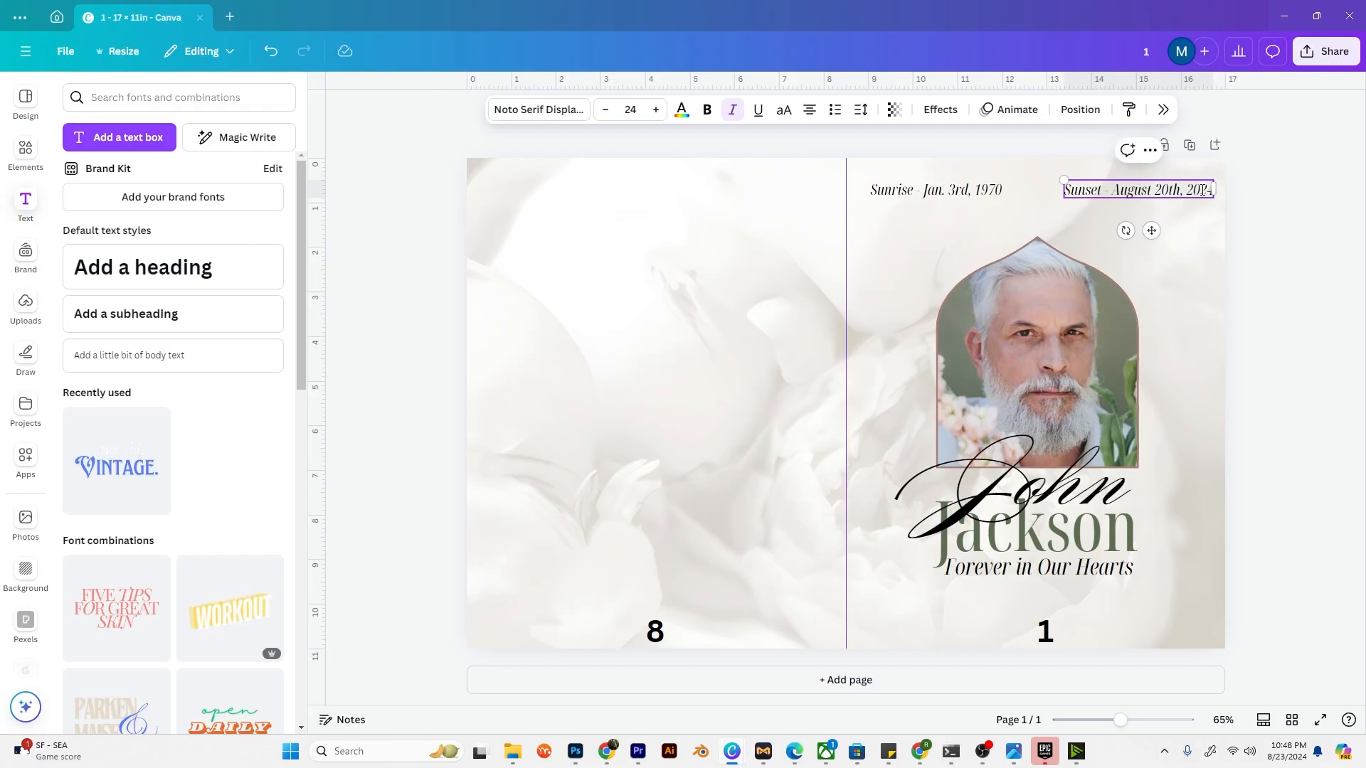
pyautogui.click(1281, 187)
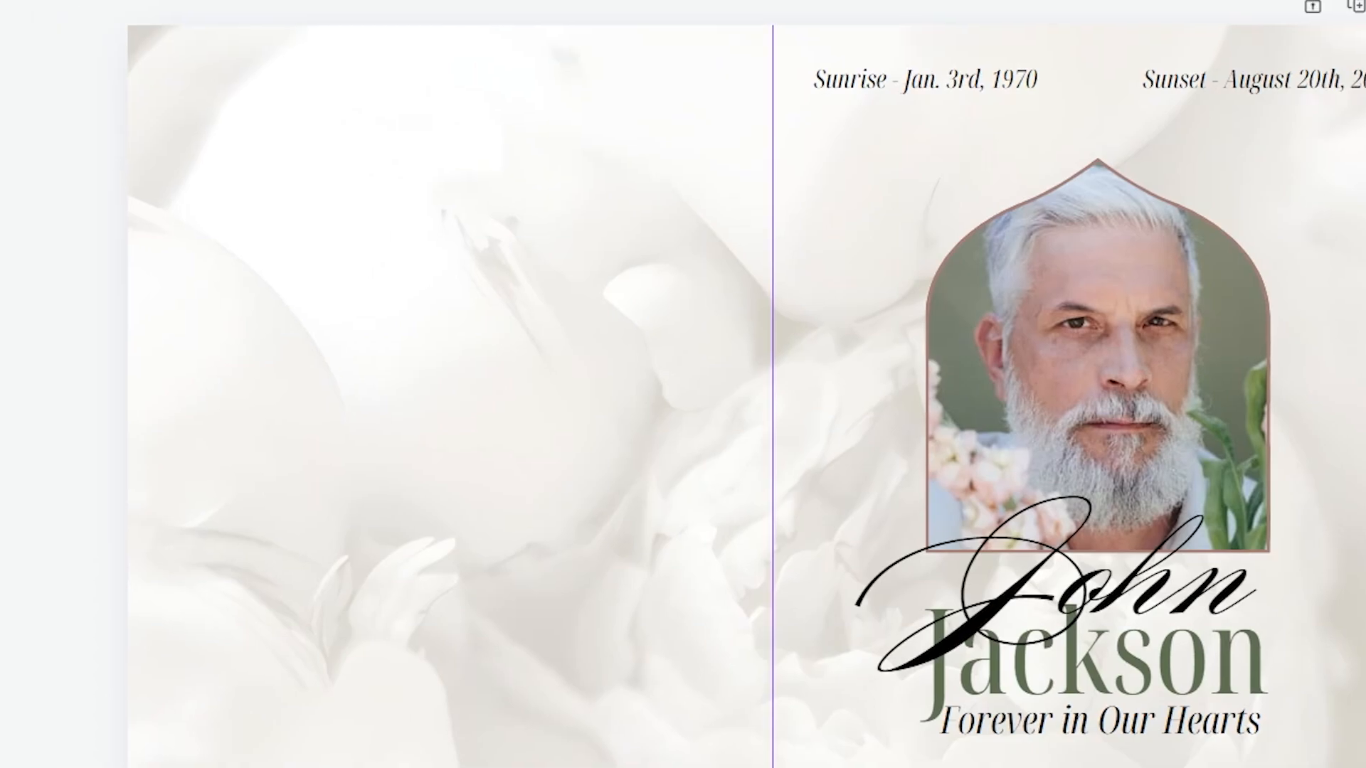
# Step: Add a green square shape to the front cover, aligned with the fold and overlapping the Sunrise date line
pyautogui.click(44, 245)
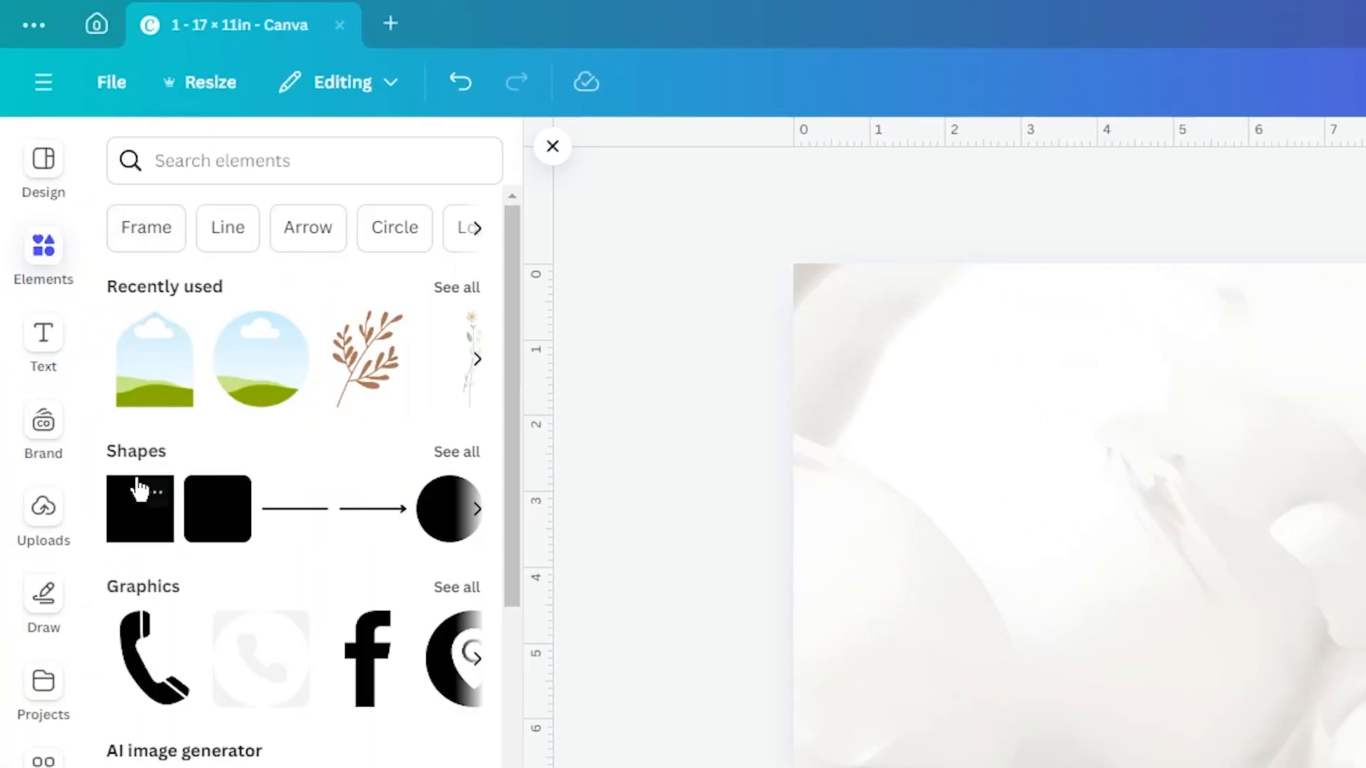
pyautogui.click(457, 452)
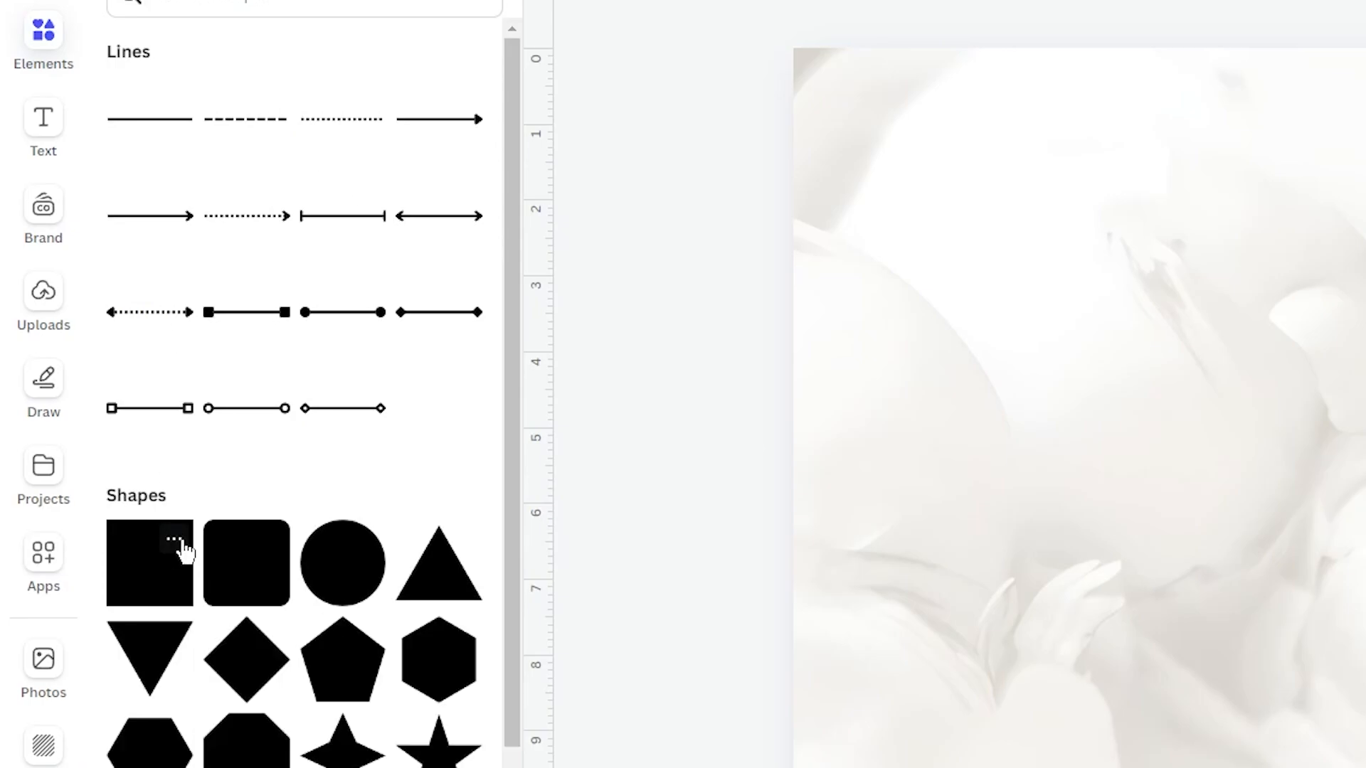
pyautogui.moveTo(134, 583); pyautogui.dragTo(1304, 202)
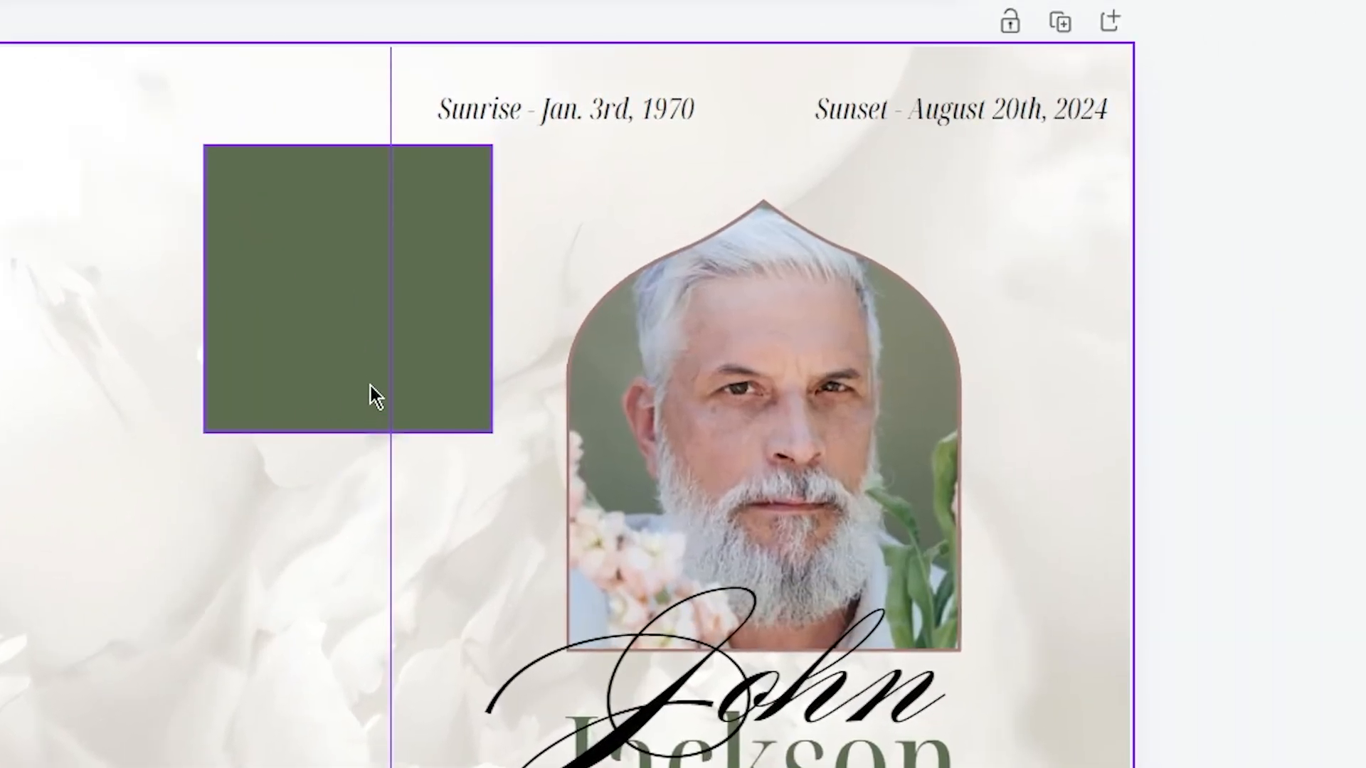
pyautogui.moveTo(369, 390); pyautogui.dragTo(558, 330)
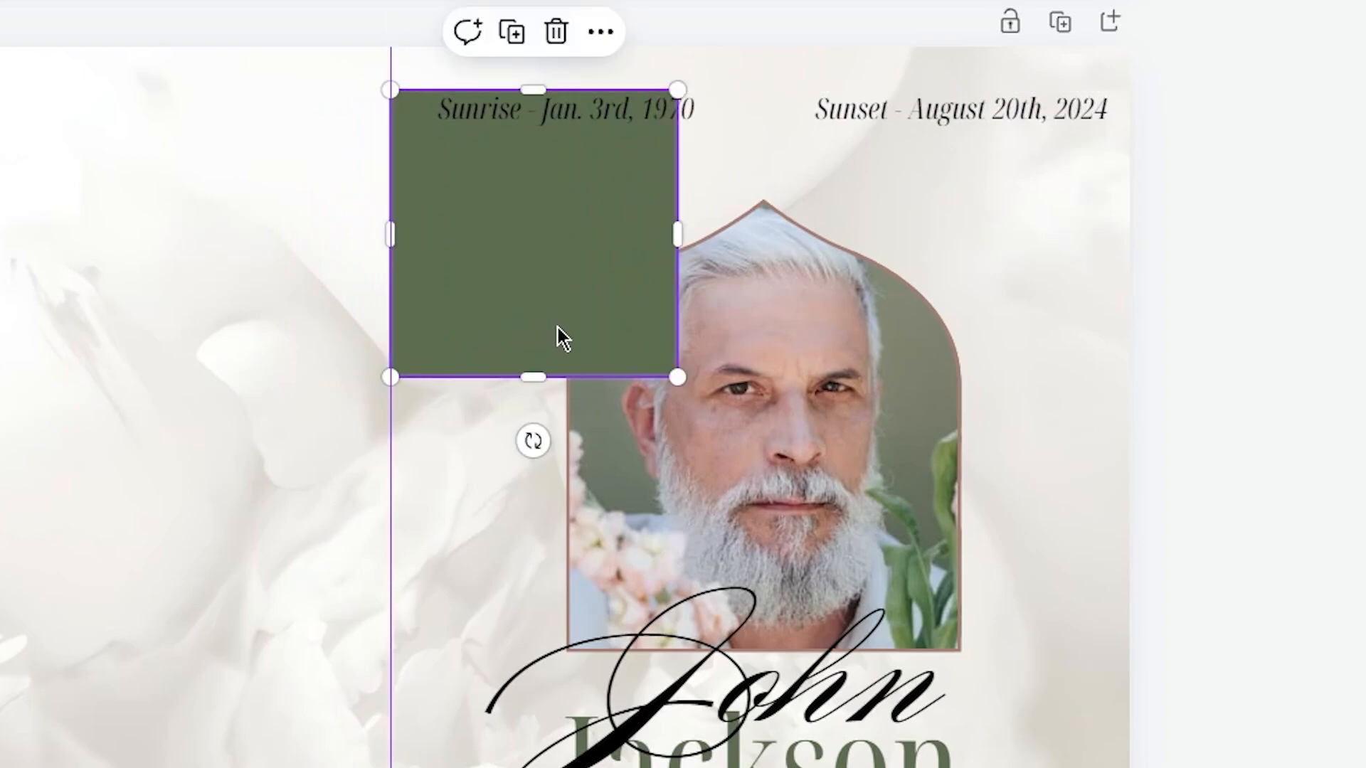
# Step: Reshape the green square into a thin bar spanning the front cover from fold to outer edge, centred behind both date lines
pyautogui.moveTo(533, 376); pyautogui.dragTo(568, 135)
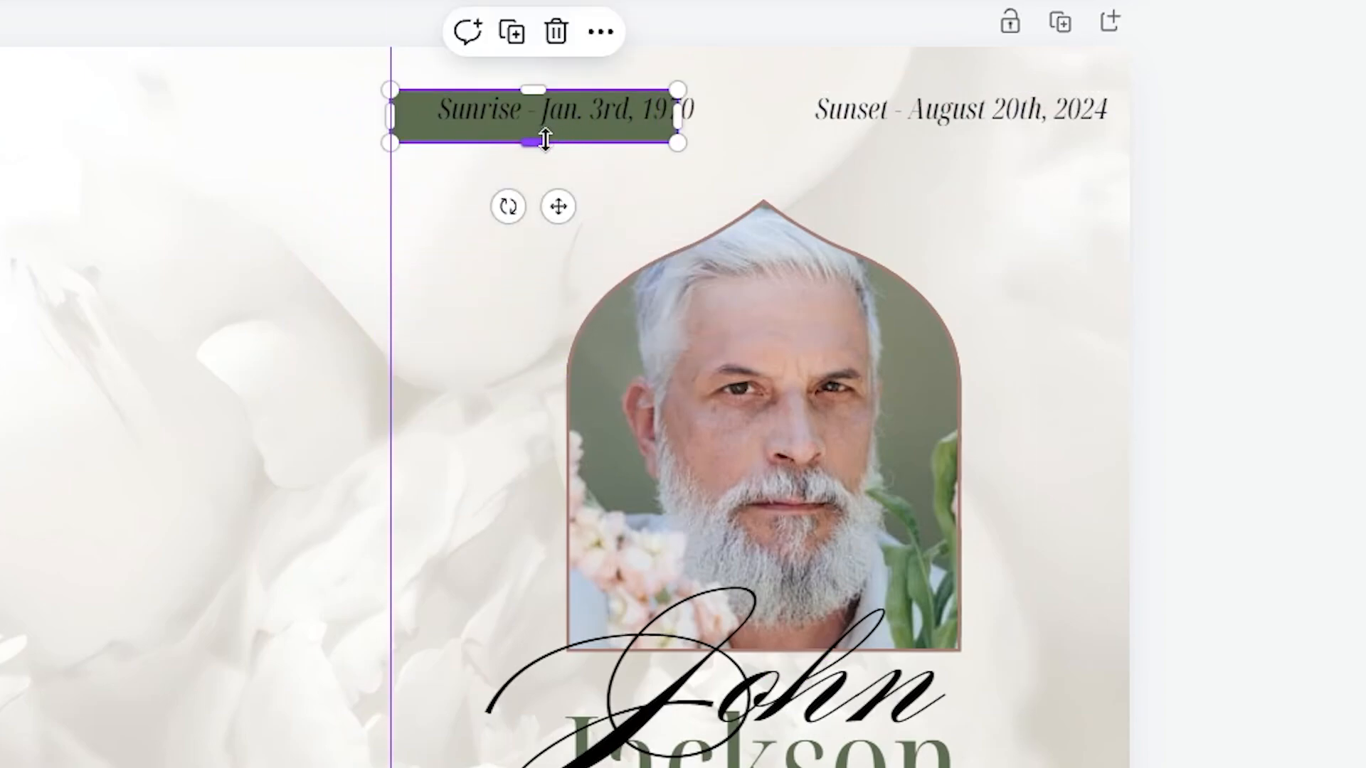
pyautogui.moveTo(531, 140)
pyautogui.mouseDown()
pyautogui.moveTo(535, 158)
pyautogui.moveTo(535, 143)
pyautogui.mouseUp()
pyautogui.moveTo(677, 117); pyautogui.dragTo(1128, 107)
pyautogui.click(1198, 225)
pyautogui.moveTo(775, 127); pyautogui.dragTo(772, 117)
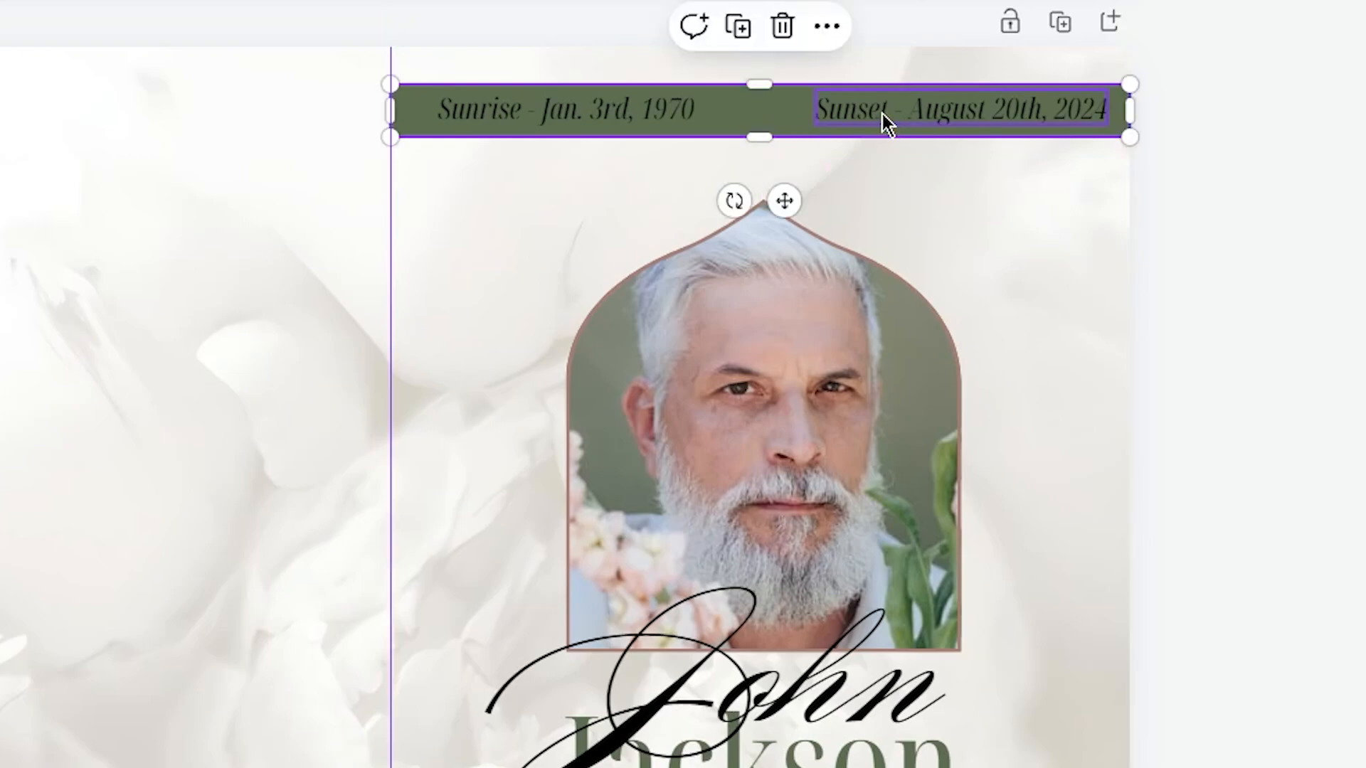
# Step: Recolour the Sunrise and Sunset date lines together with the light beige-grey taken from the background photo's colours
pyautogui.click(1285, 131)
pyautogui.click(1018, 122)
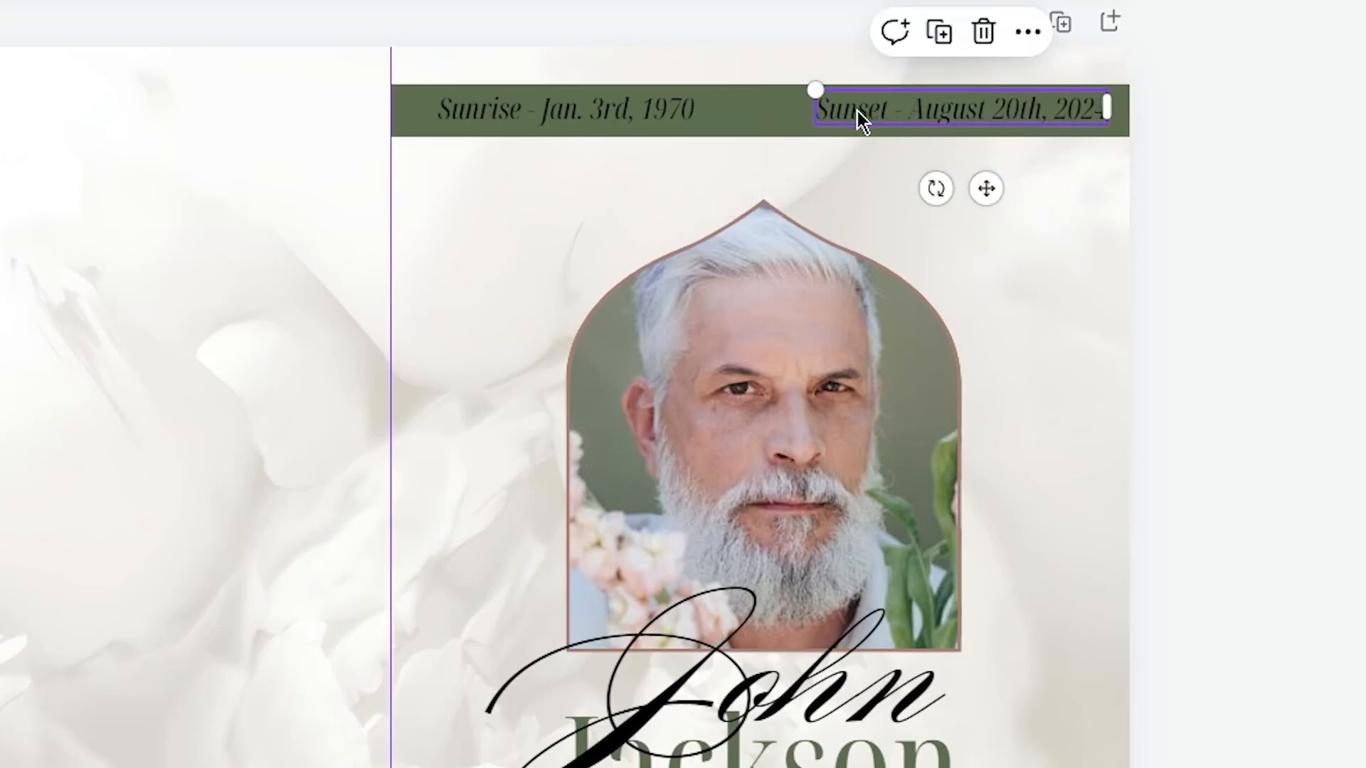
pyautogui.keyDown('shift'); pyautogui.click(646, 118); pyautogui.keyUp('shift')
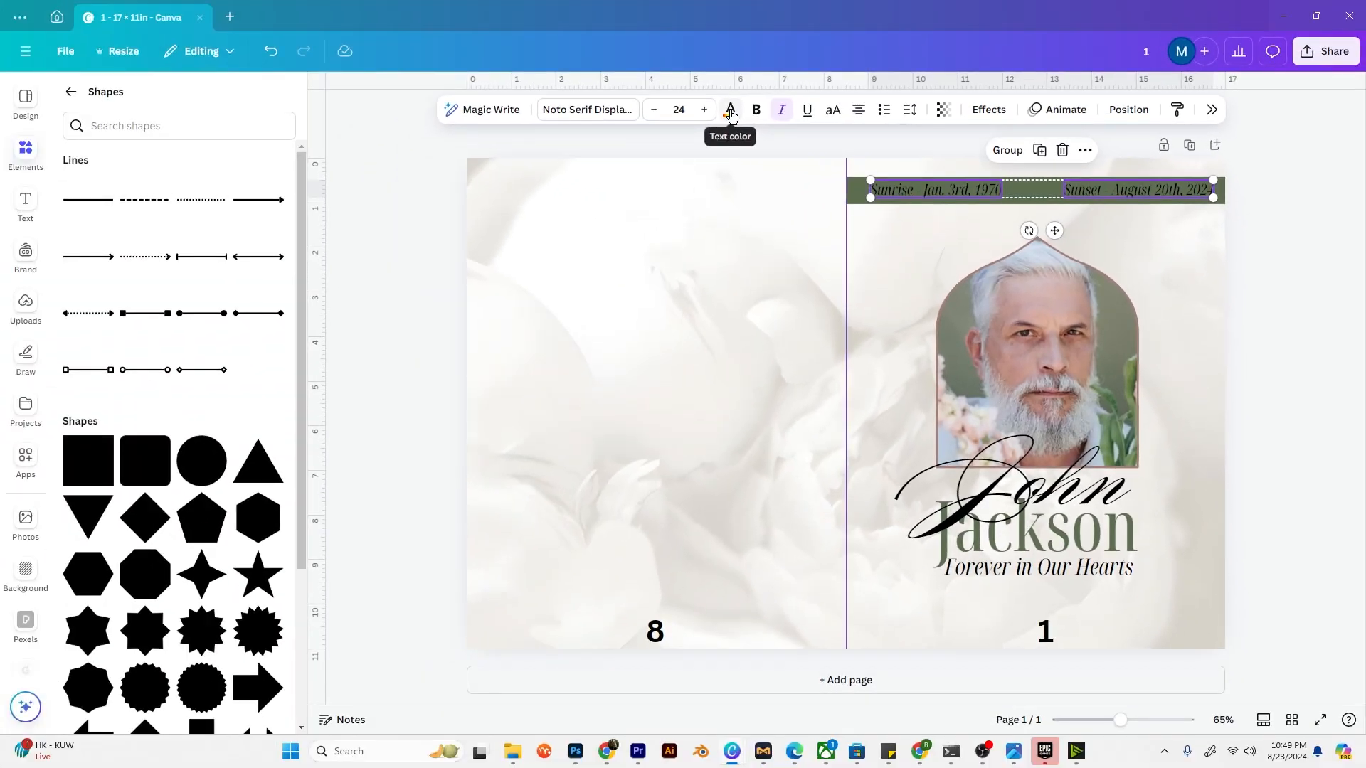
pyautogui.click(900, 256)
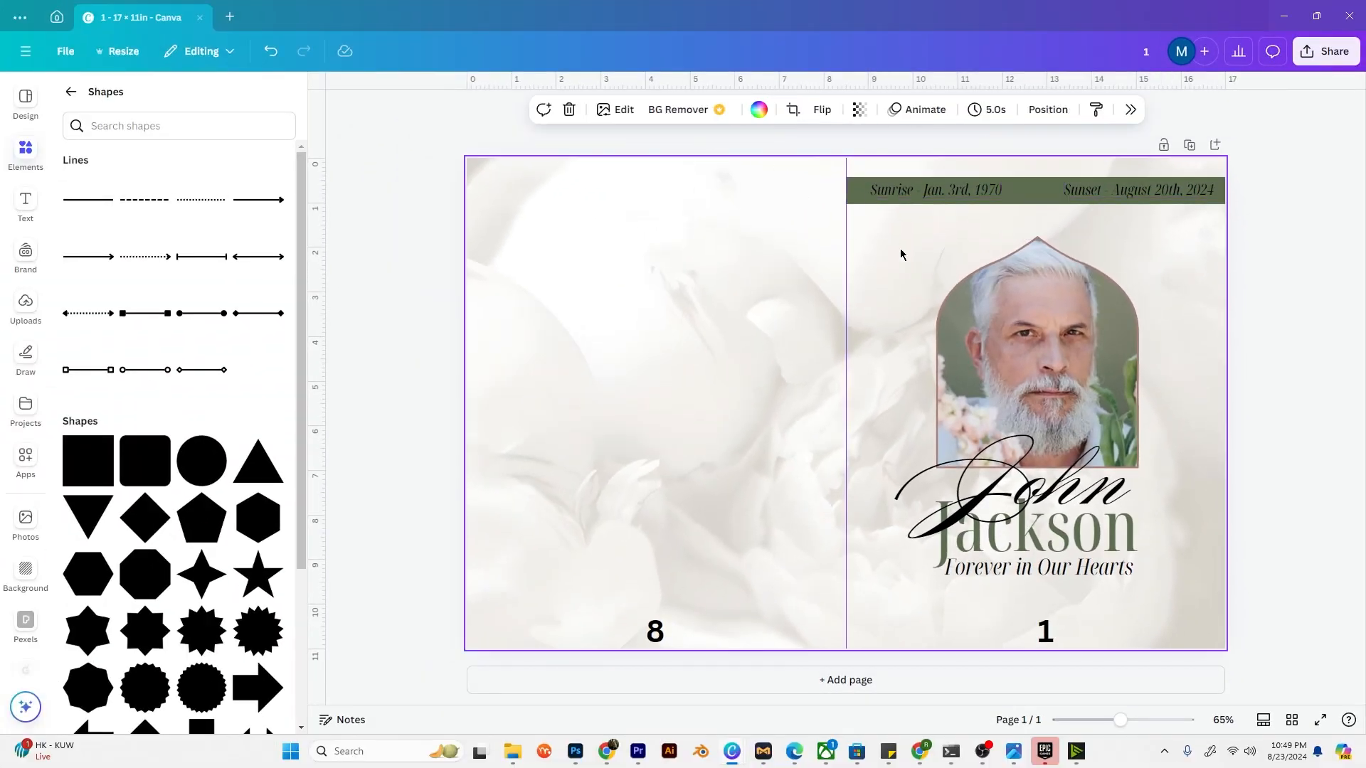
pyautogui.doubleClick(927, 192)
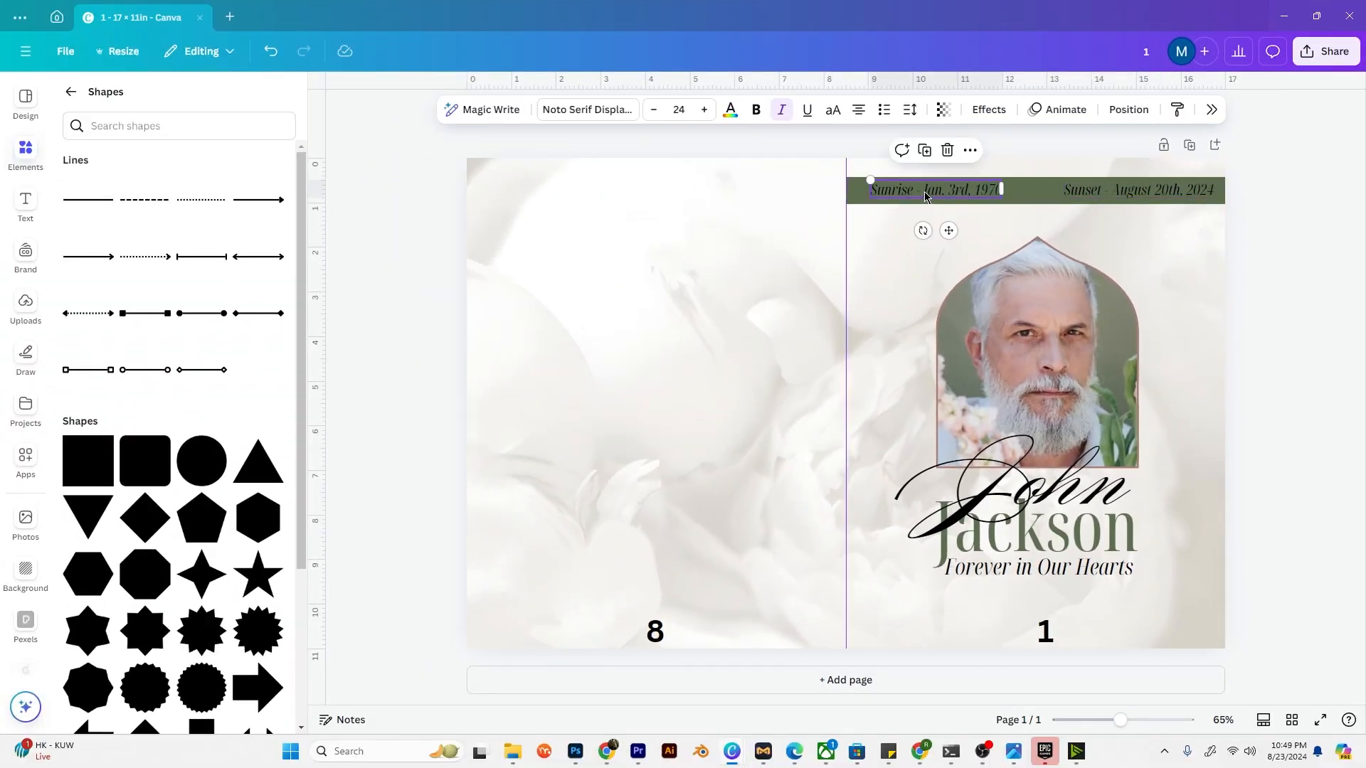
pyautogui.keyDown('shift'); pyautogui.click(1123, 195); pyautogui.keyUp('shift')
pyautogui.click(730, 109)
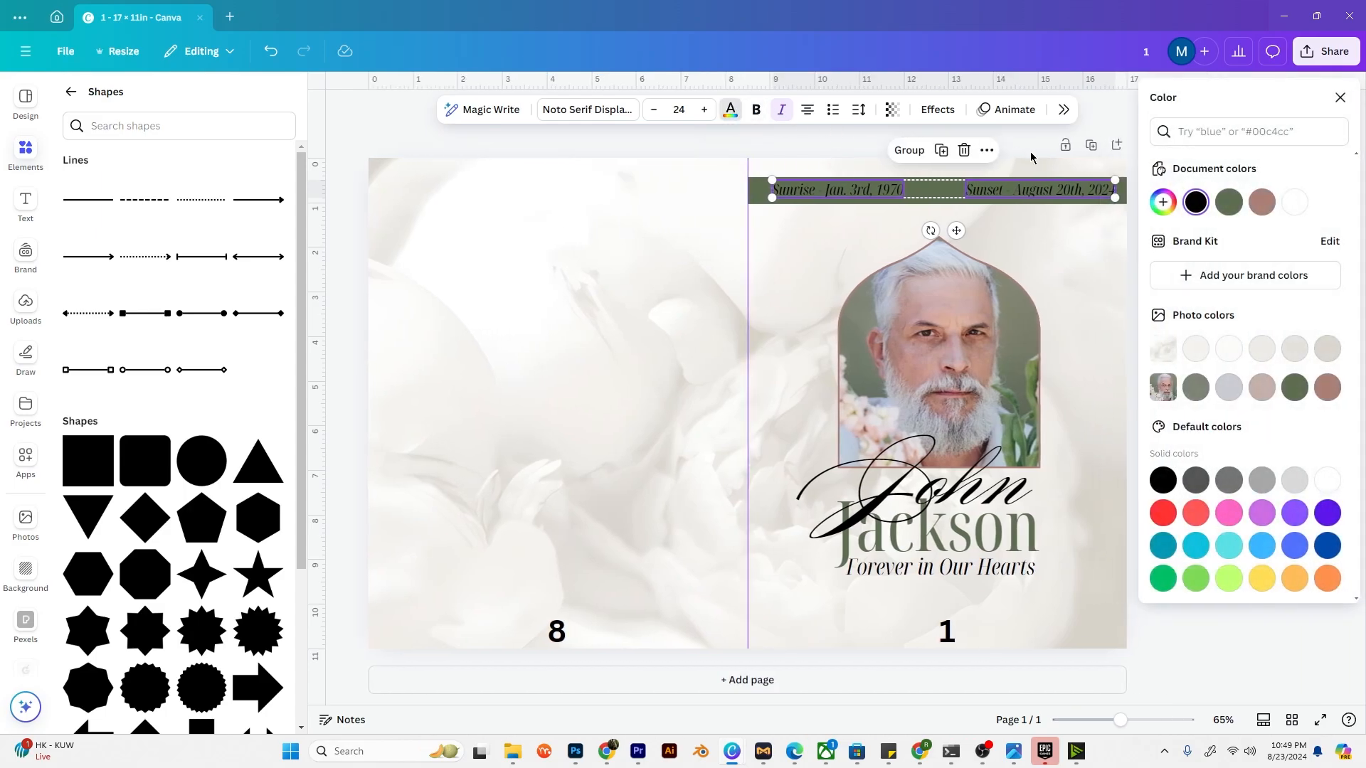
pyautogui.click(1262, 203)
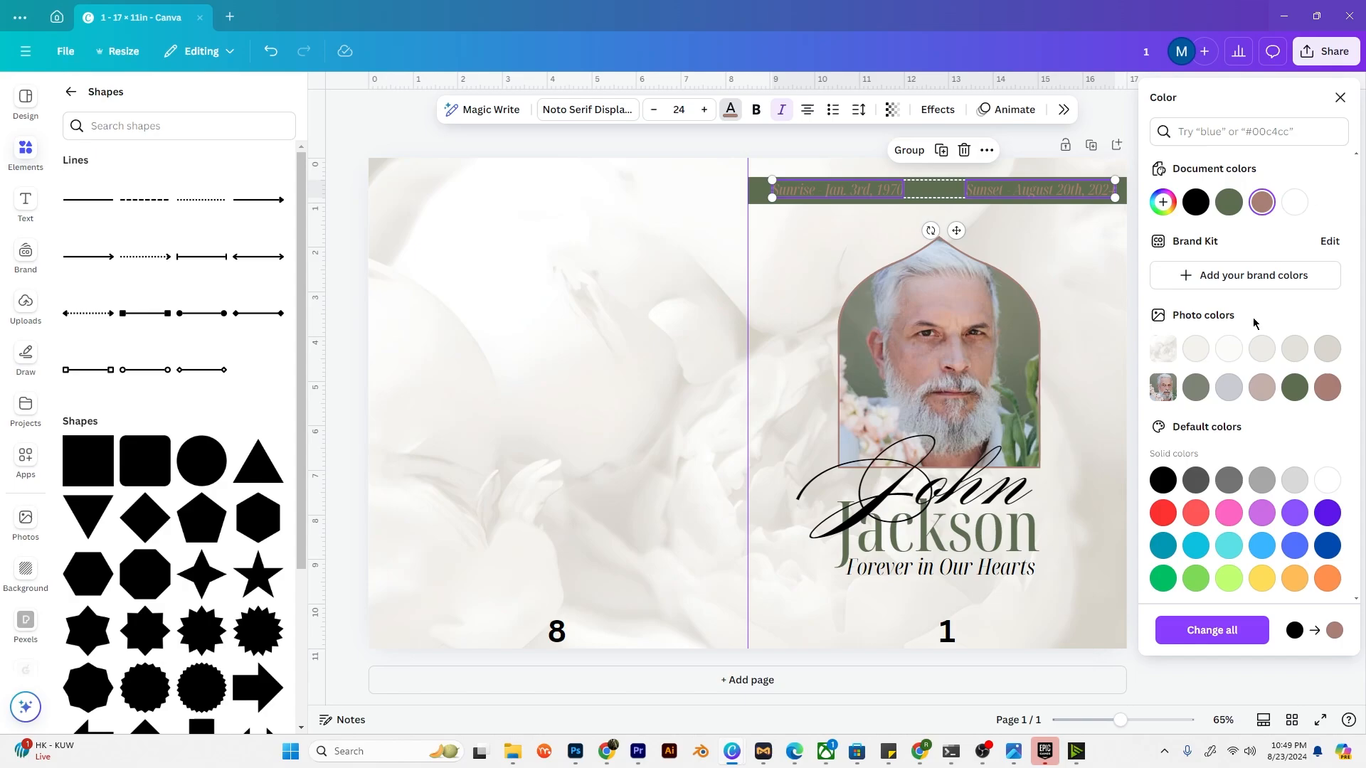
pyautogui.click(1196, 351)
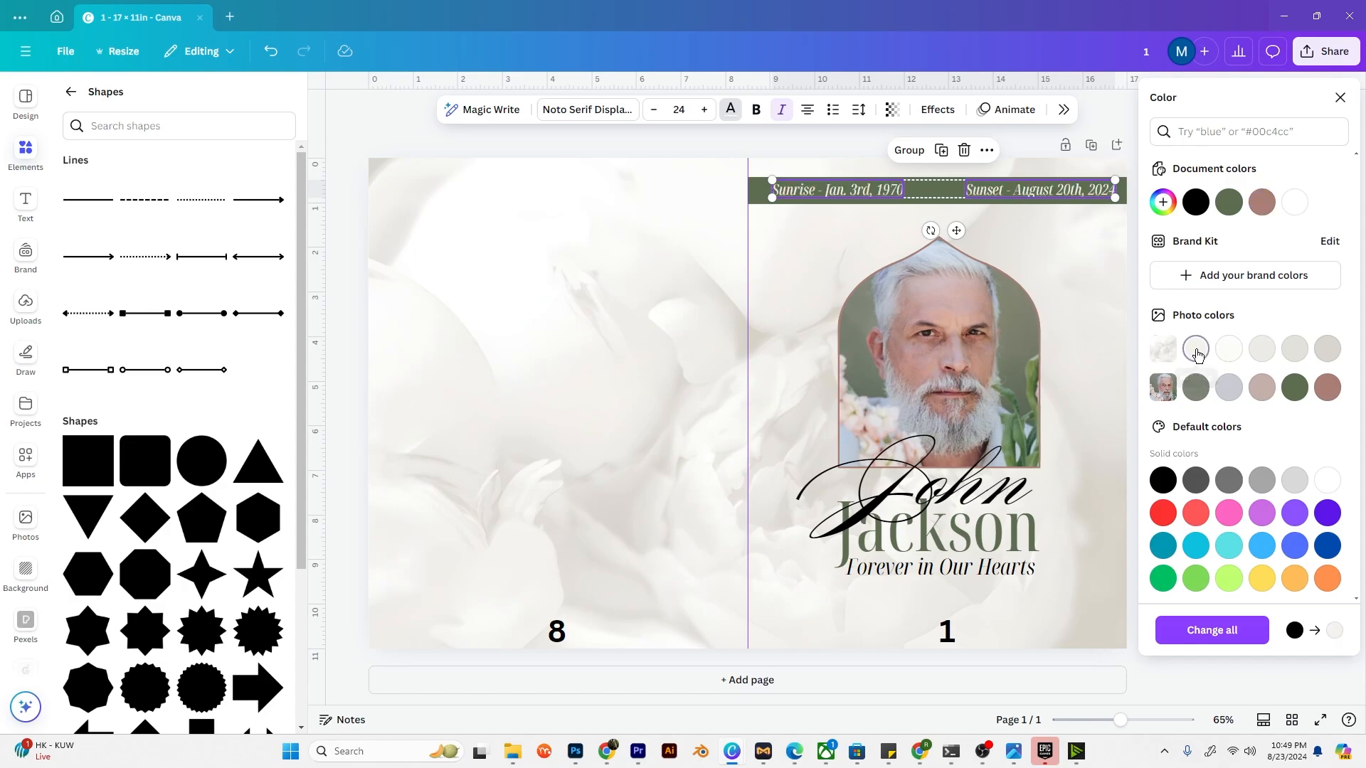
pyautogui.click(1328, 350)
pyautogui.click(1100, 279)
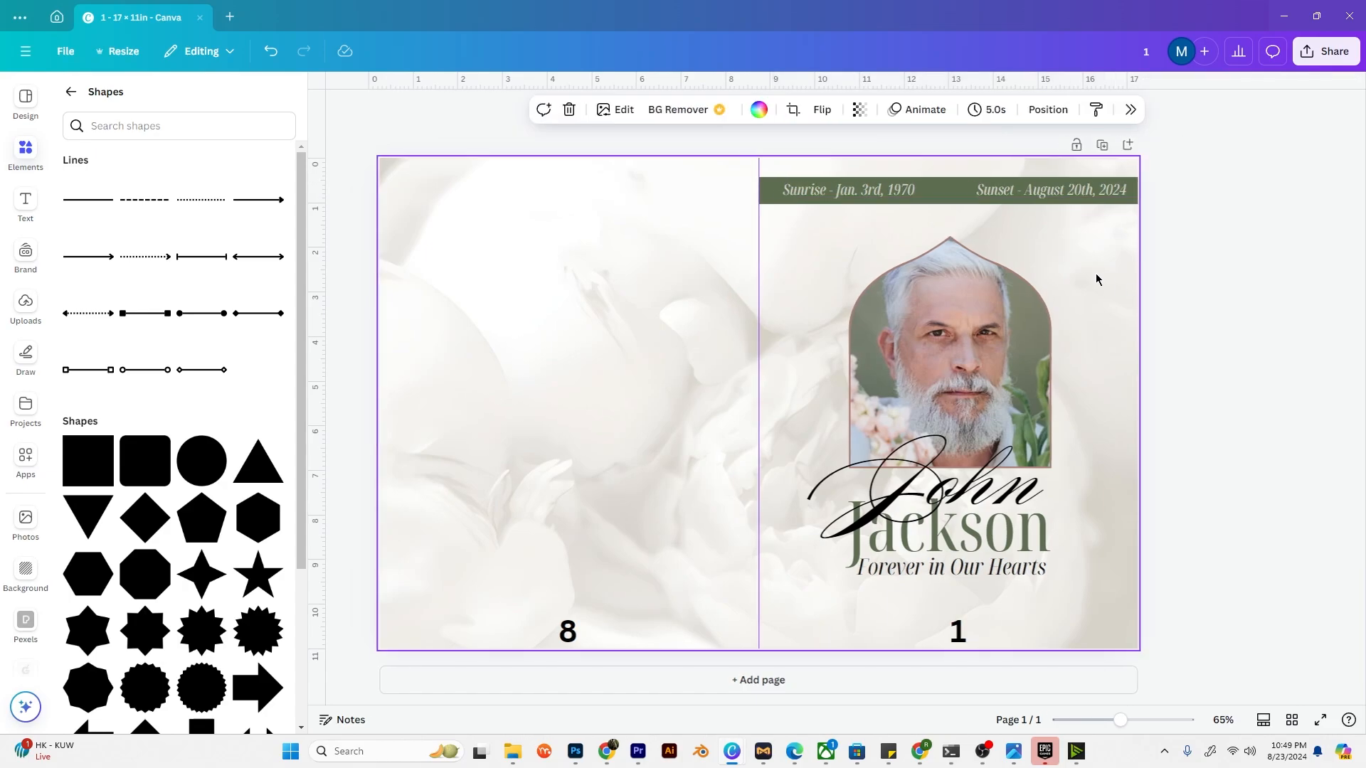
pyautogui.click(1306, 267)
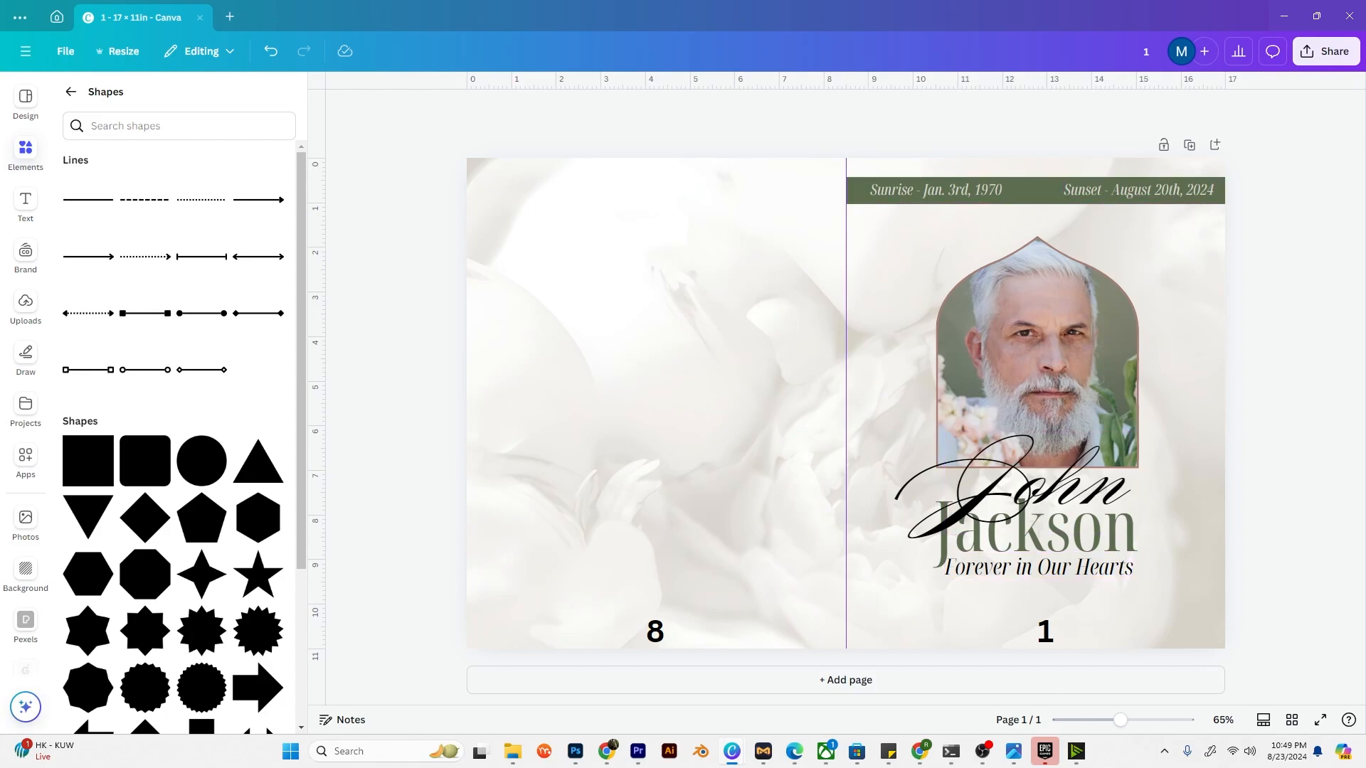
# Step: Delete page numbers 8 and 1 and place a black copy of the Sunset date line beneath the tagline
pyautogui.click(1003, 602)
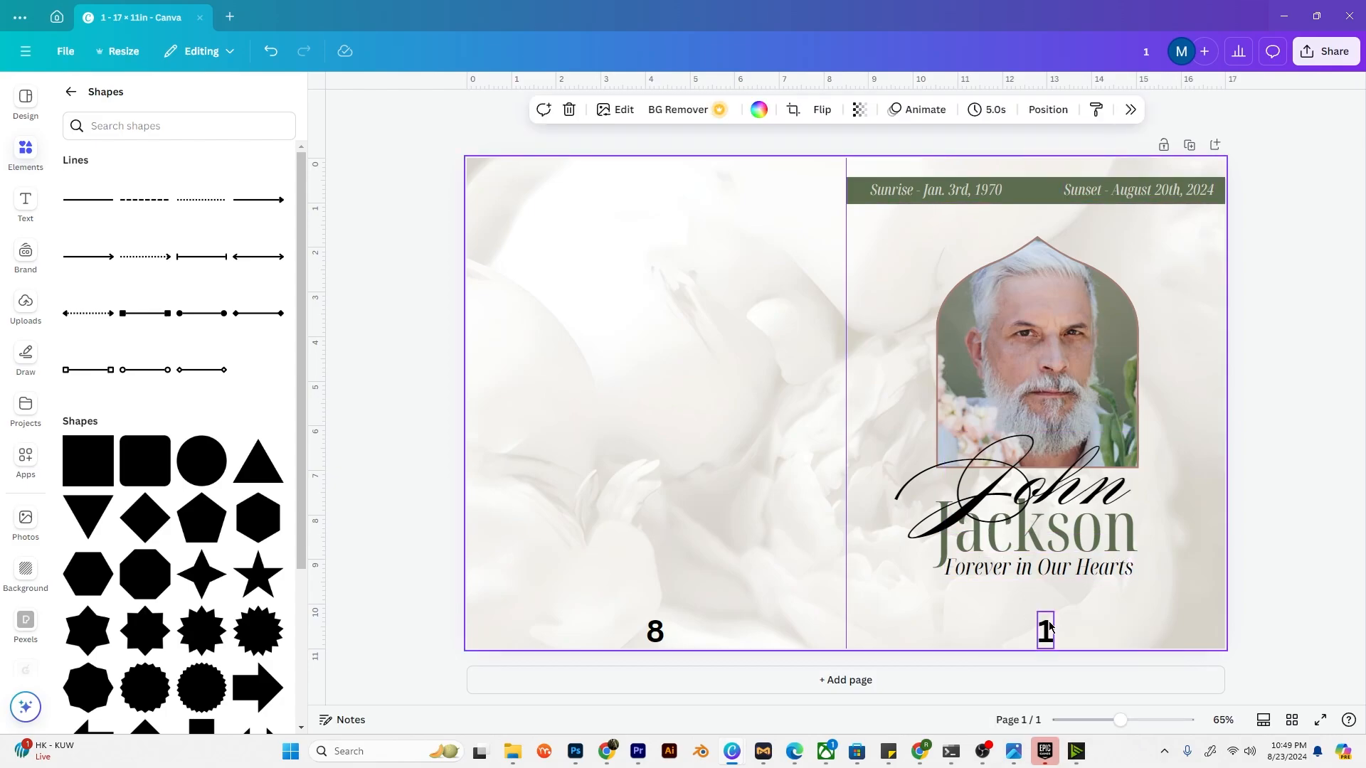
pyautogui.hotkey('ctrl', 'z')
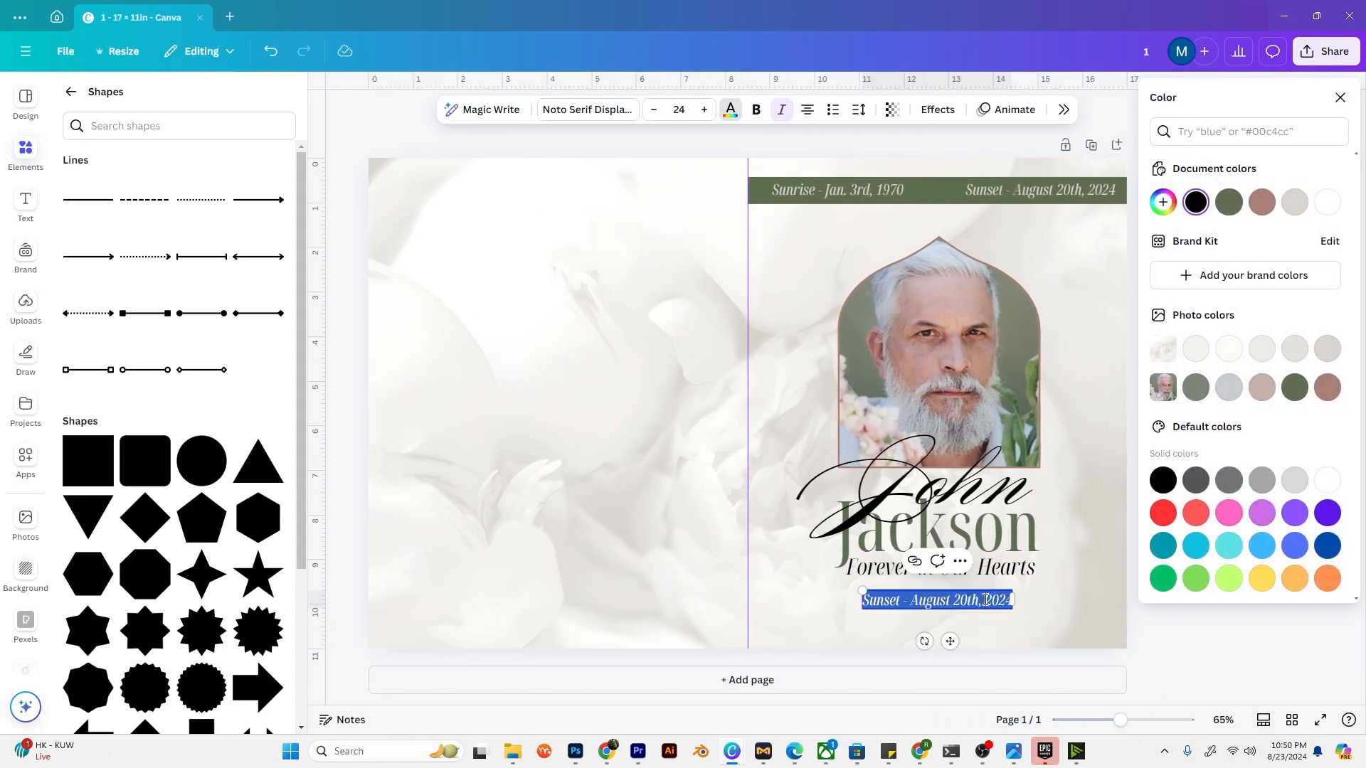
# Step: Replace the copied line's text with "Date Of Service | Name of Church" and a second line "Officiating Pastor Name Here"
pyautogui.write('Date')
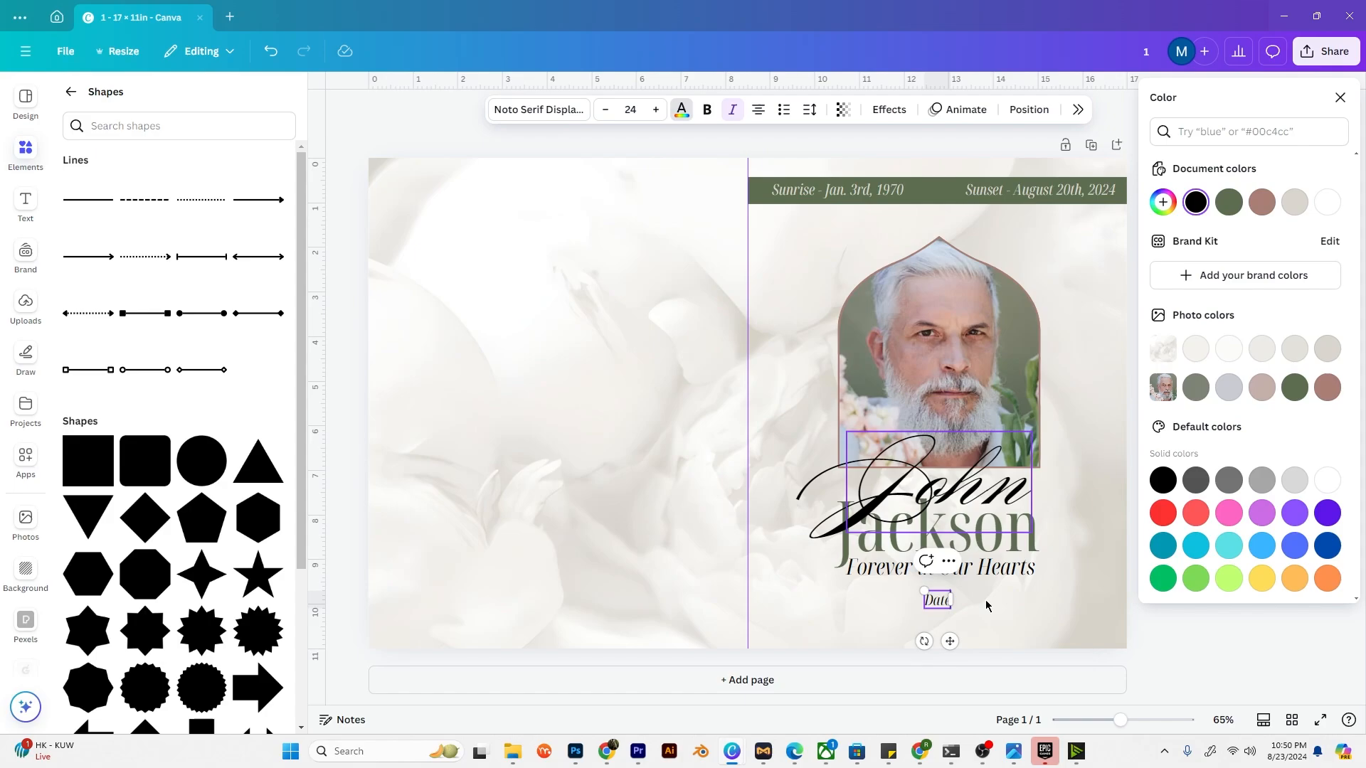
pyautogui.write(' Of Service')
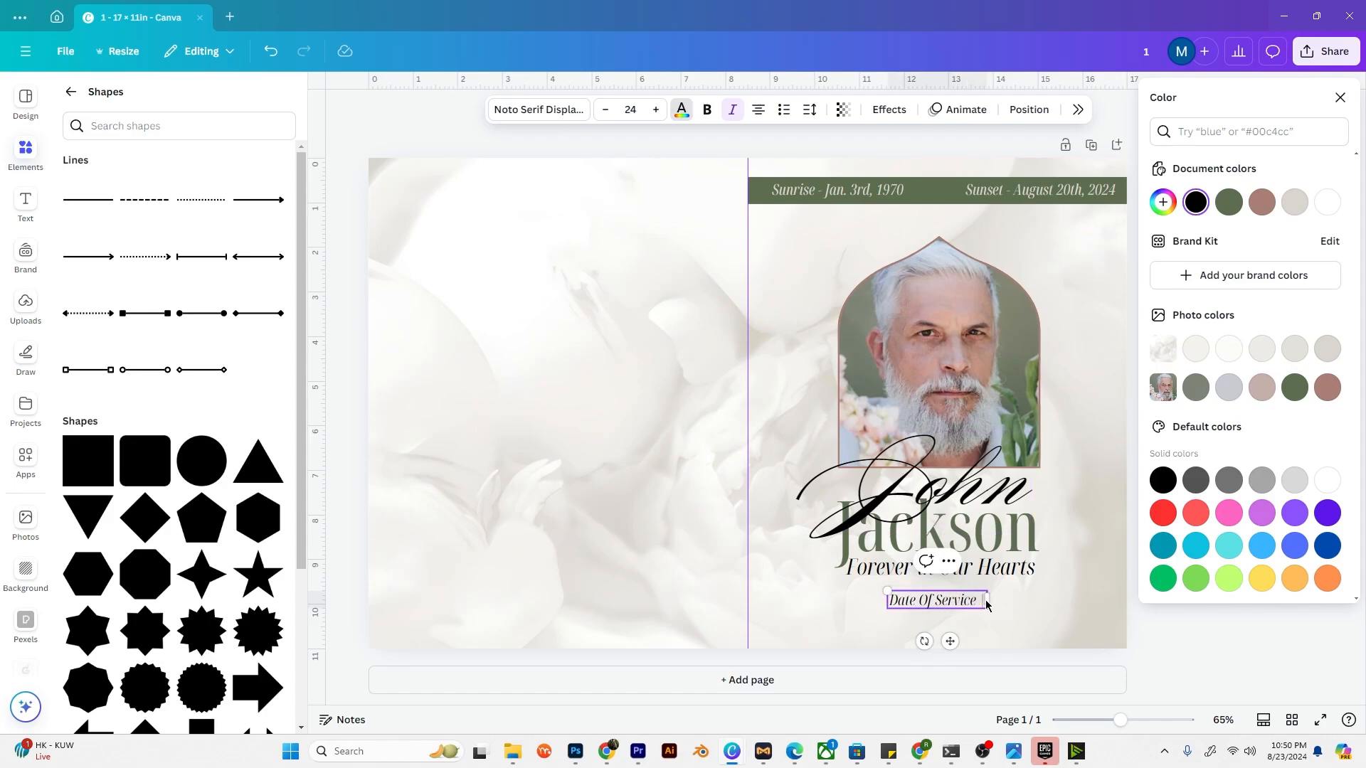
pyautogui.write(' | Name of C')
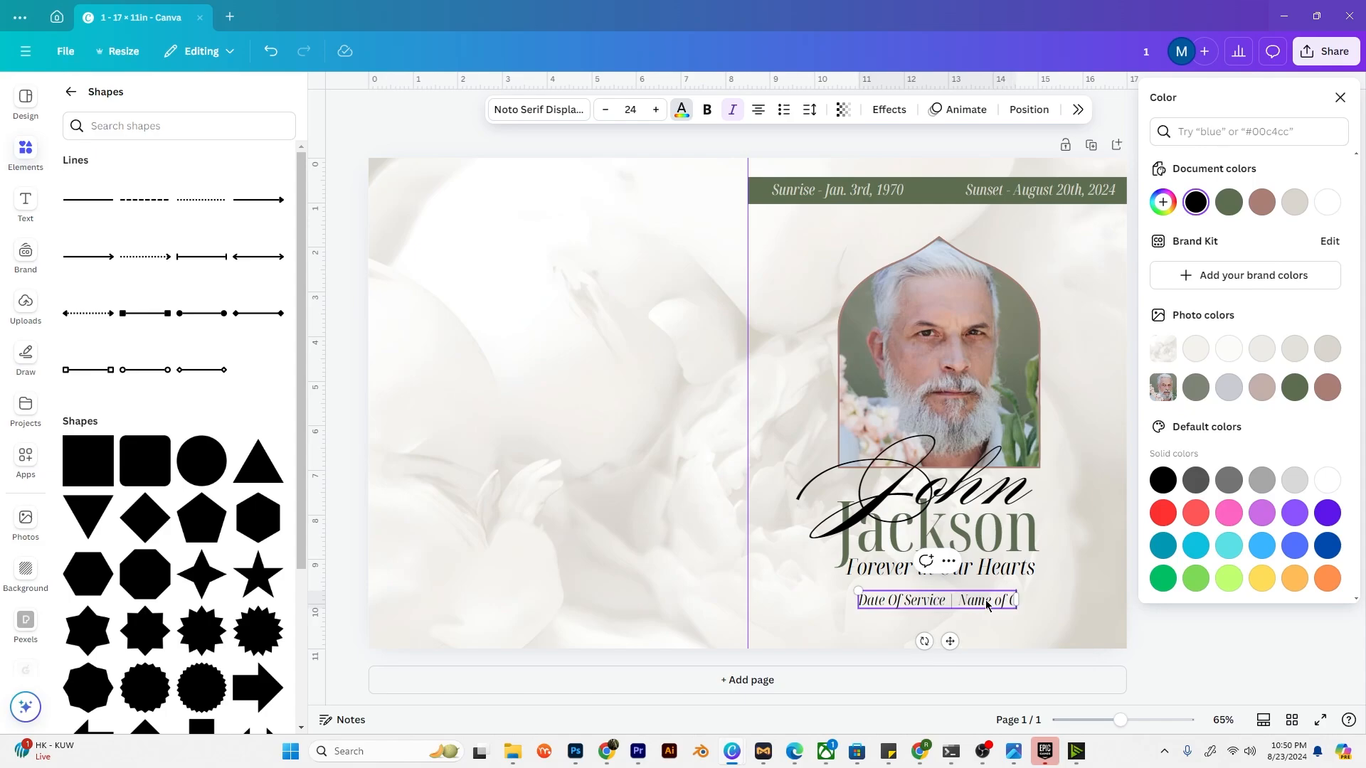
pyautogui.write('hurch')
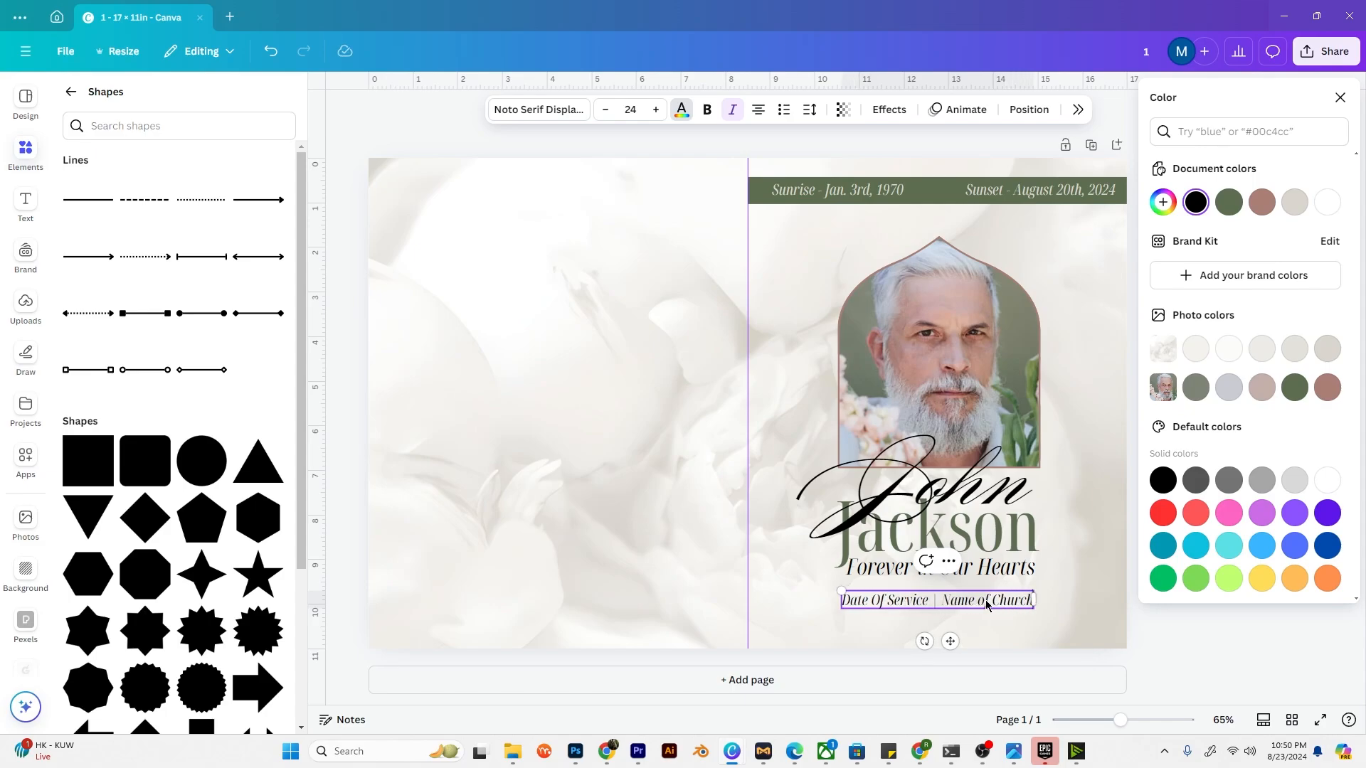
pyautogui.press('Return')
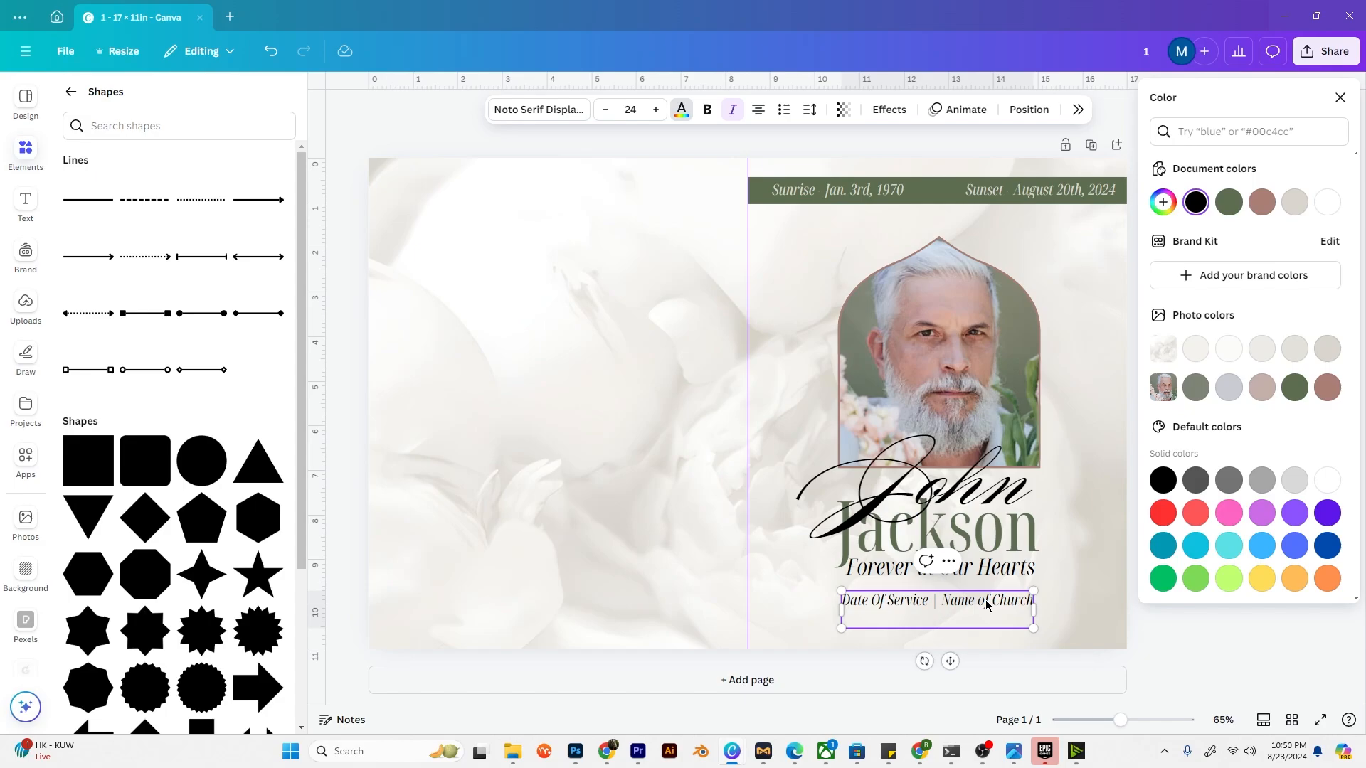
pyautogui.write('Officiating Pastor Name Here')
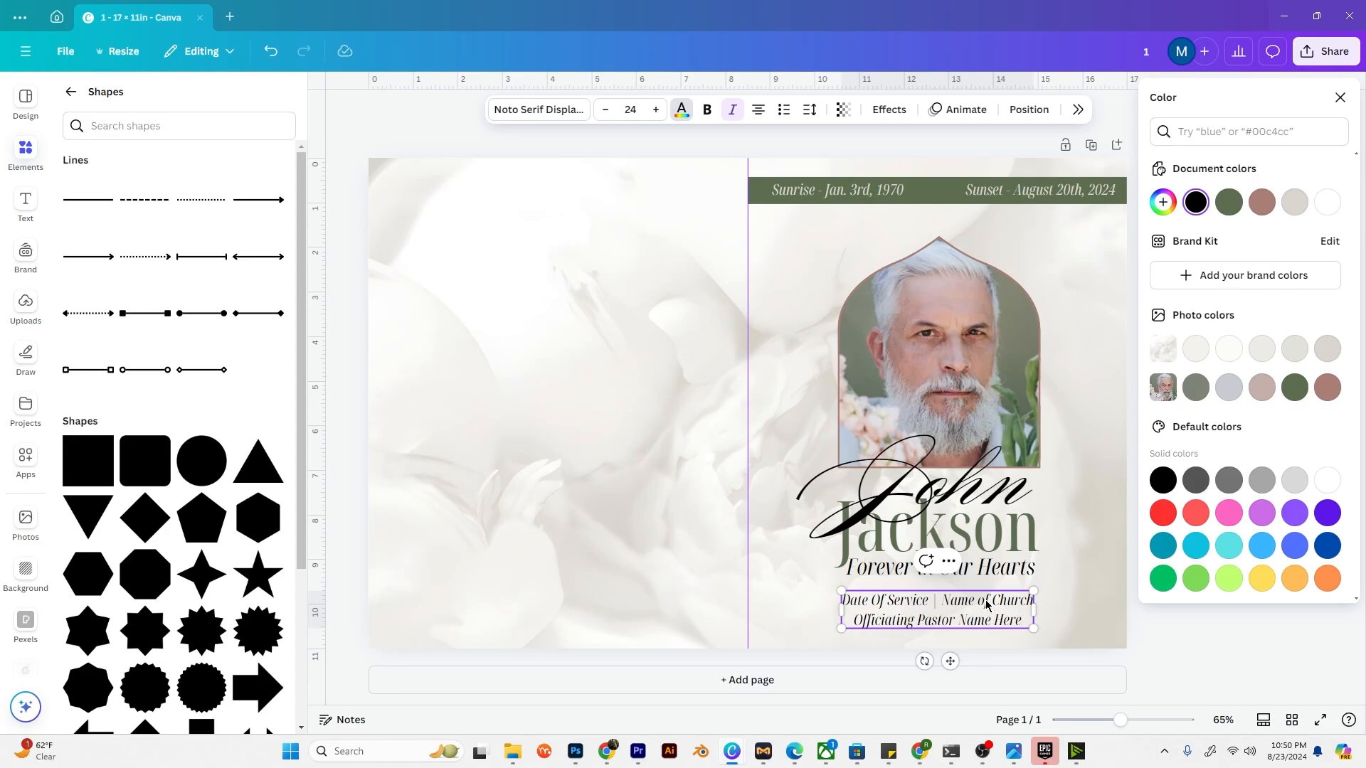
pyautogui.click(1098, 610)
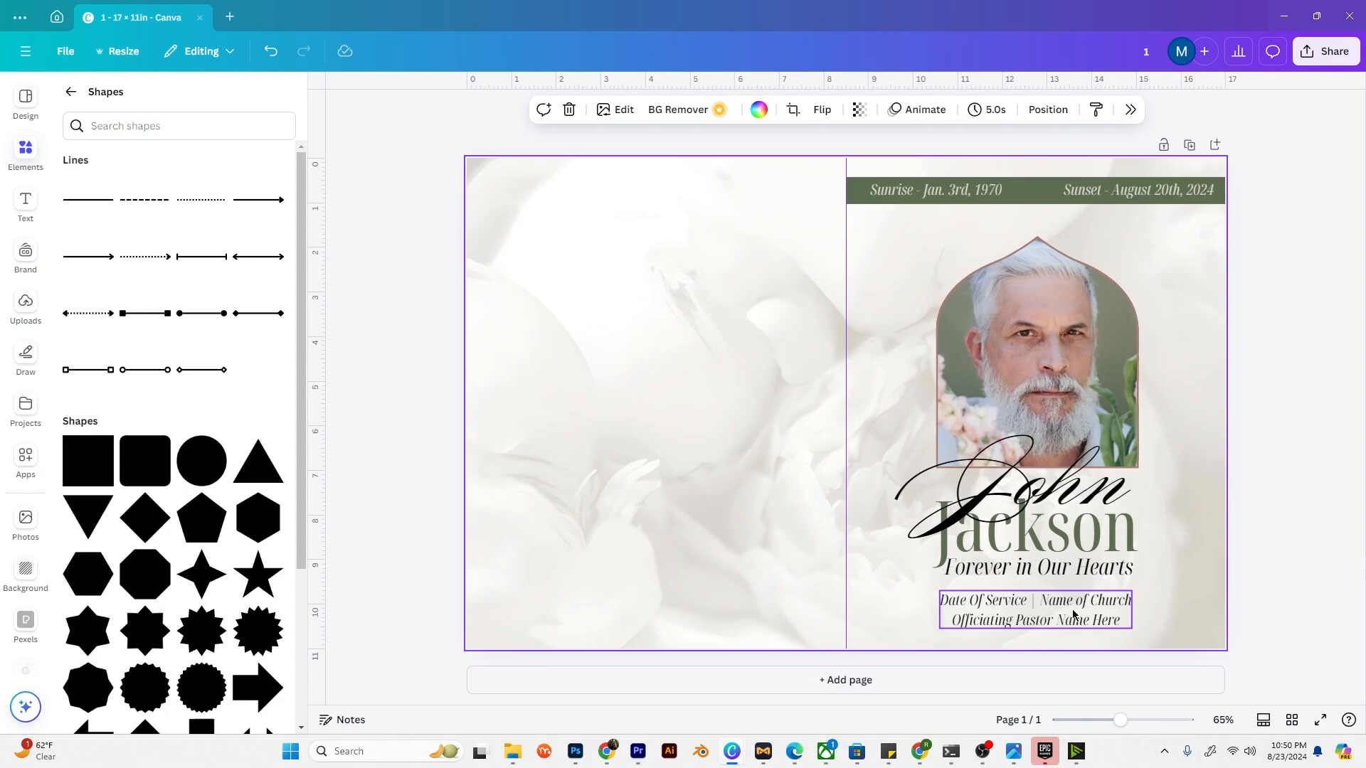
# Step: Scale down the two-line service details text and centre it beneath the "Forever in Our Hearts" tagline
pyautogui.click(950, 601)
pyautogui.moveTo(943, 587); pyautogui.dragTo(982, 595)
pyautogui.moveTo(1075, 616); pyautogui.dragTo(1061, 613)
pyautogui.click(1188, 608)
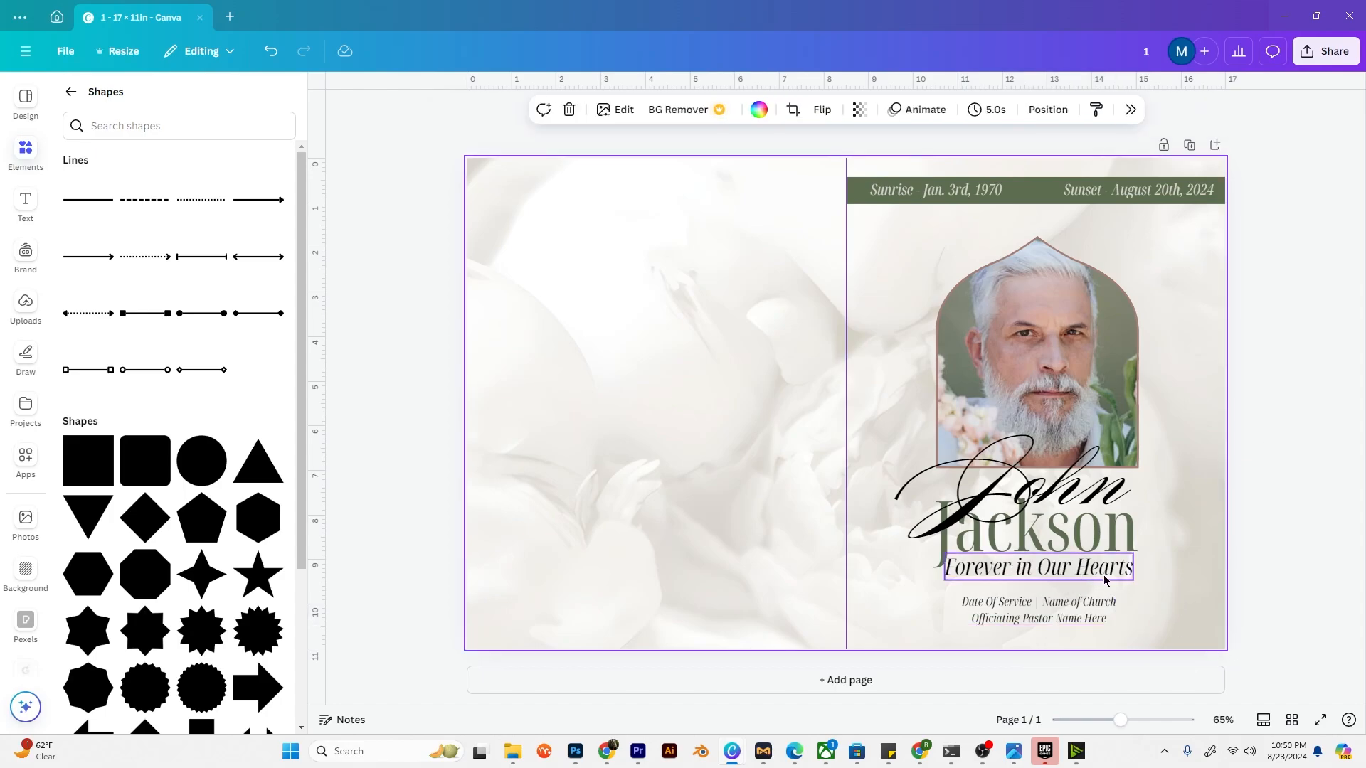
# Step: Place a copy of the "Forever in Our Hearts" tagline above the portrait and replace its text with "In Loving Memory of"
pyautogui.click(1057, 578)
pyautogui.hotkey('ctrl', 'd')
pyautogui.moveTo(1057, 578); pyautogui.dragTo(1098, 235)
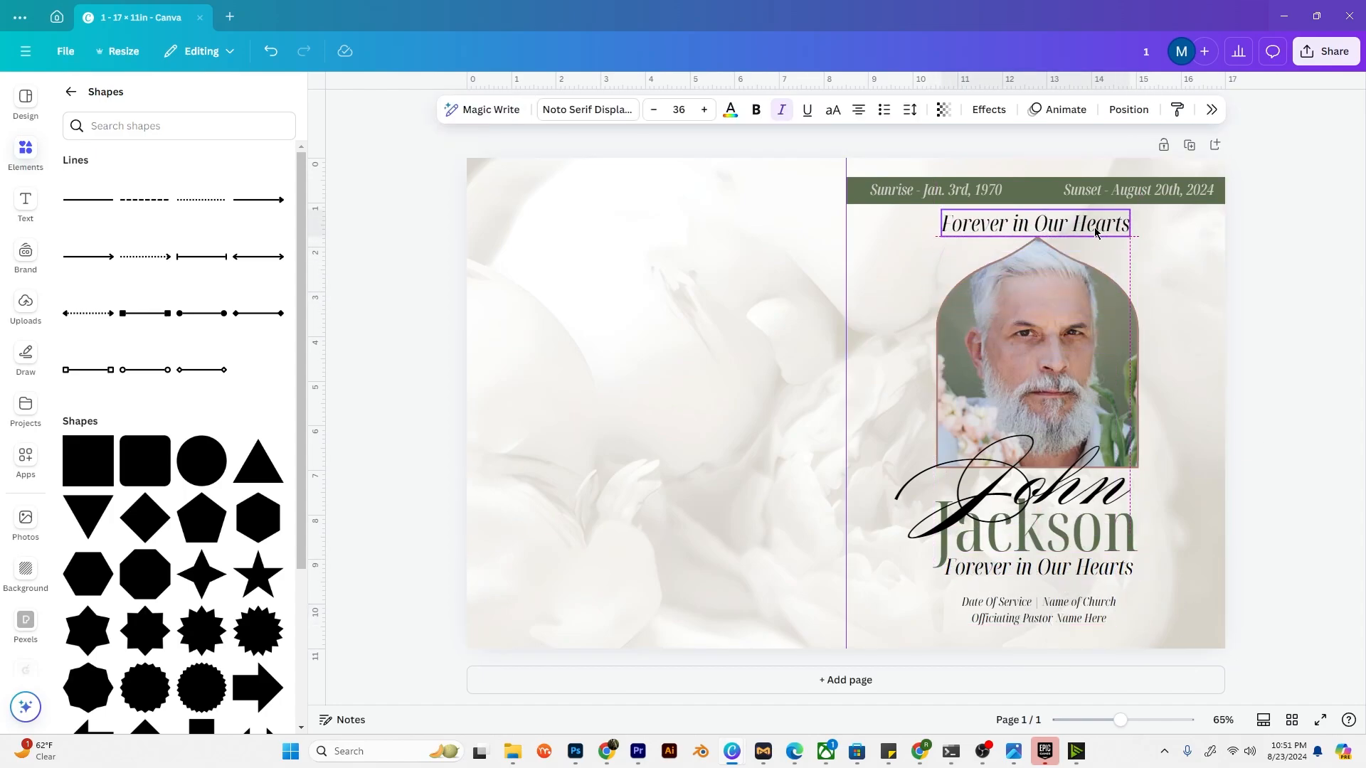
pyautogui.click(1096, 226)
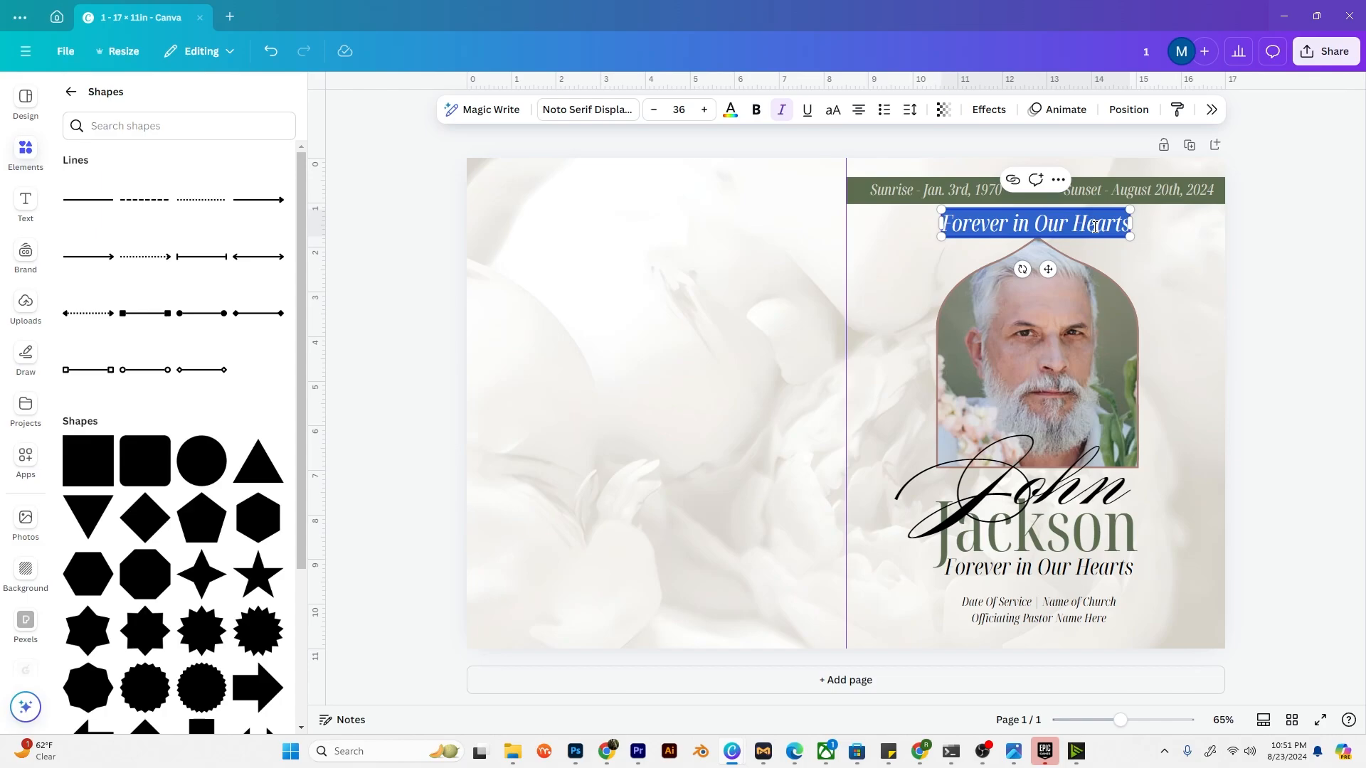
pyautogui.write('In Loving')
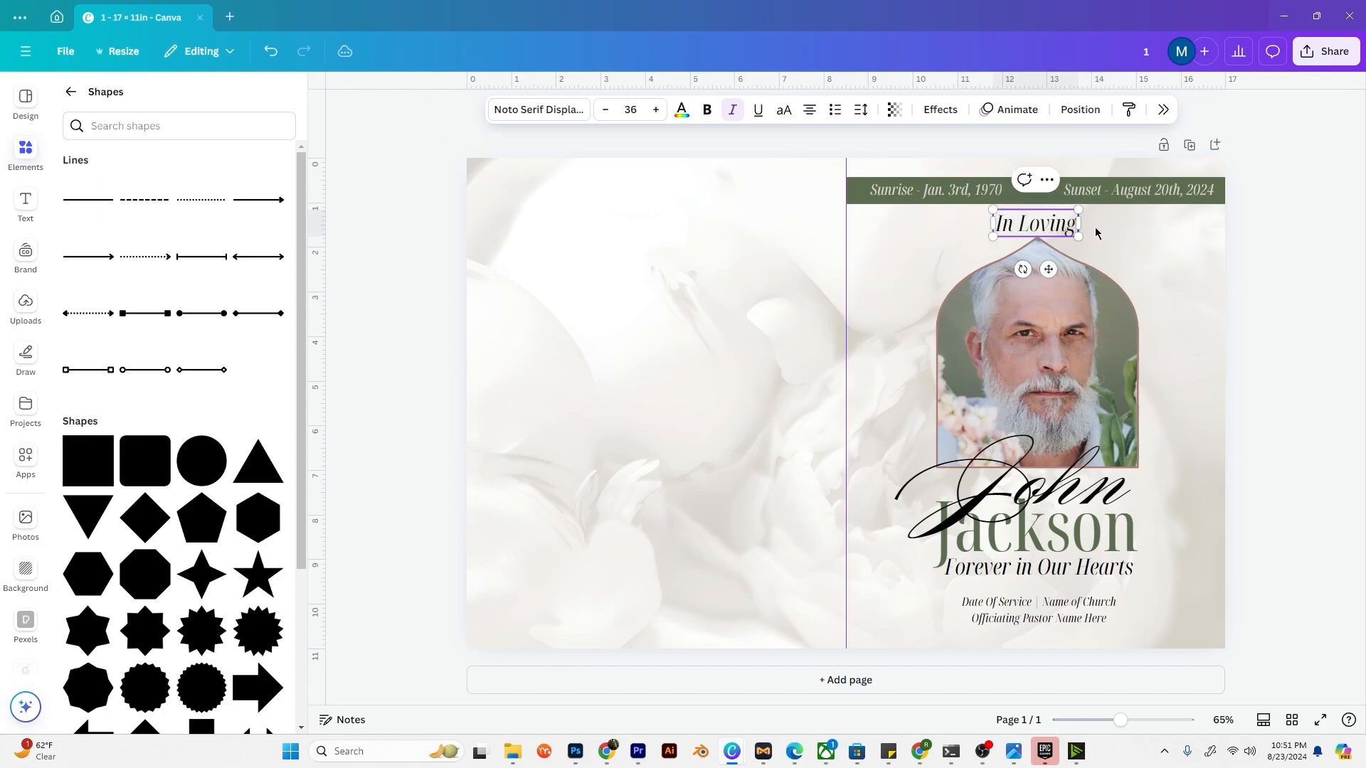
pyautogui.write(' Memory of')
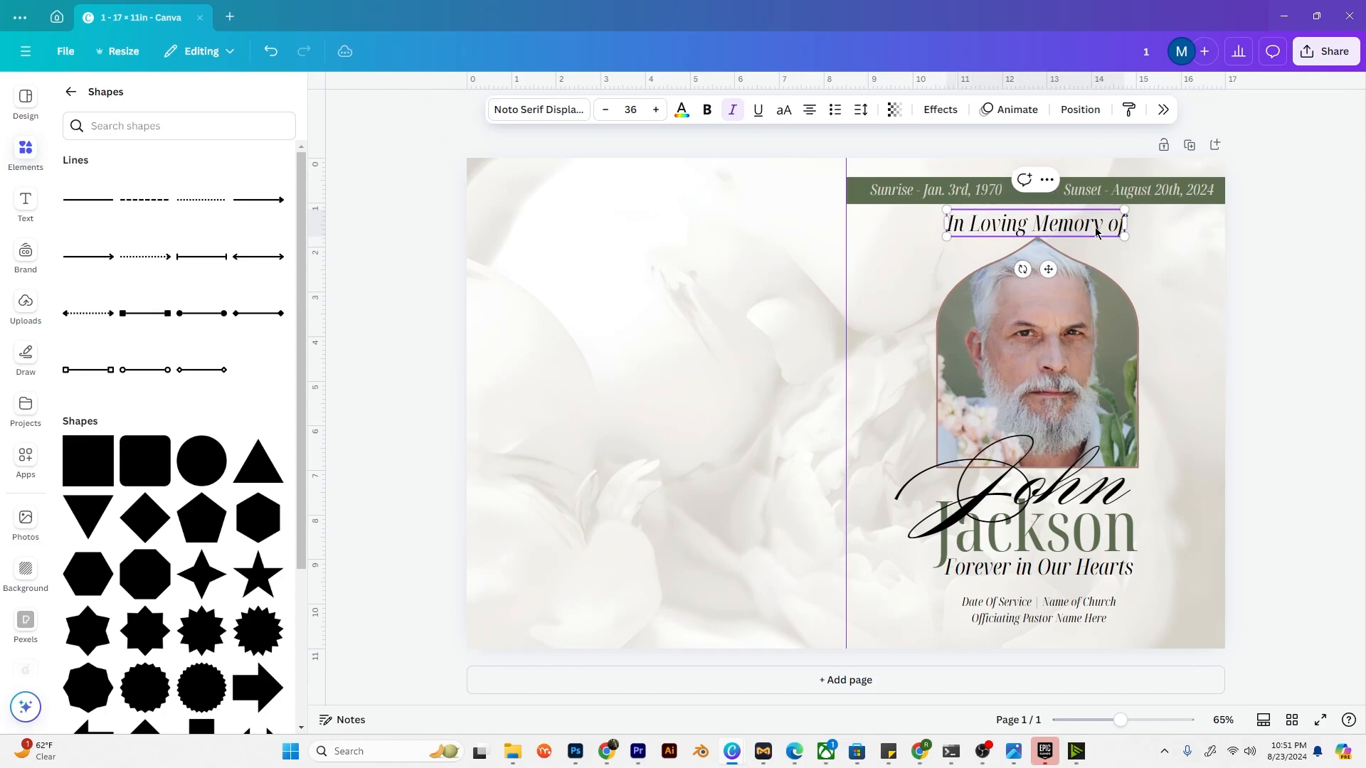
# Step: Set the font size of the "In Loving Memory of" line to 28
pyautogui.hotkey('ctrl', 'a')
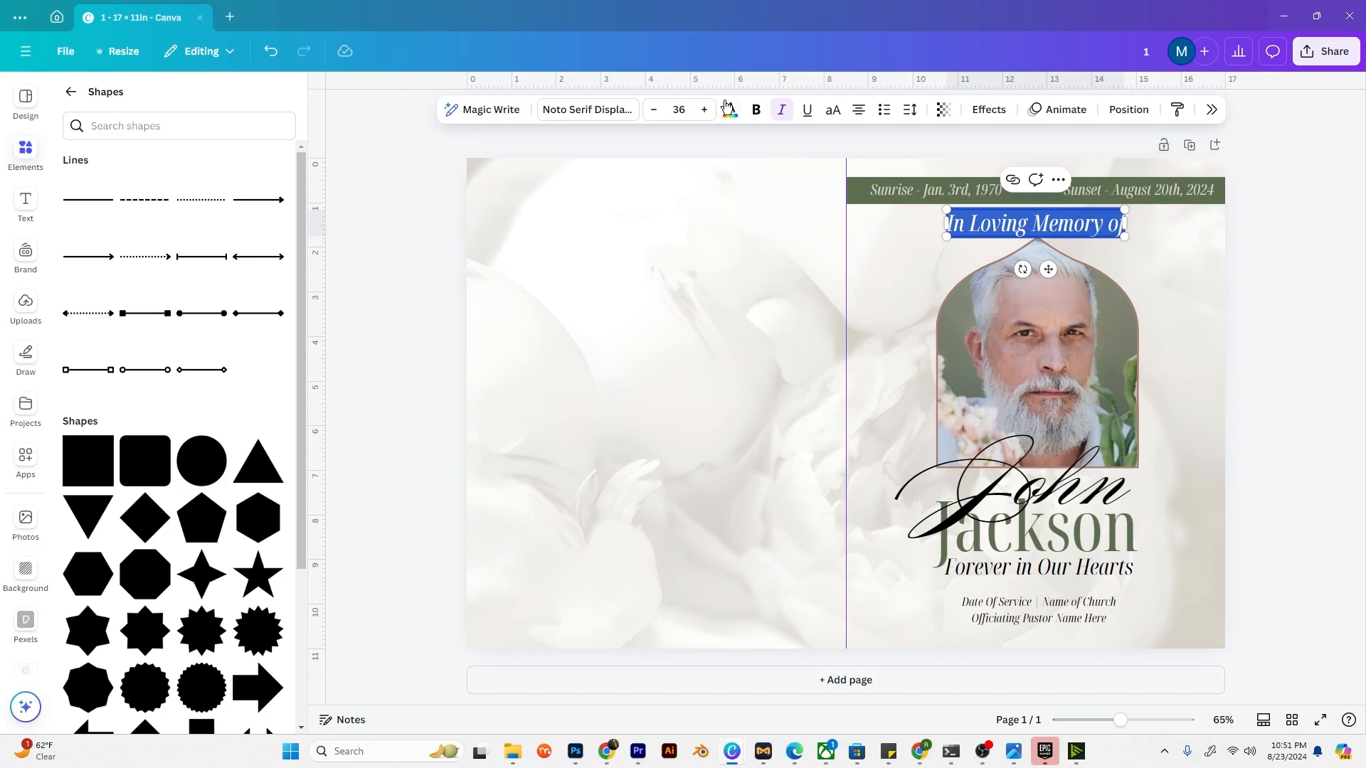
pyautogui.click(679, 109)
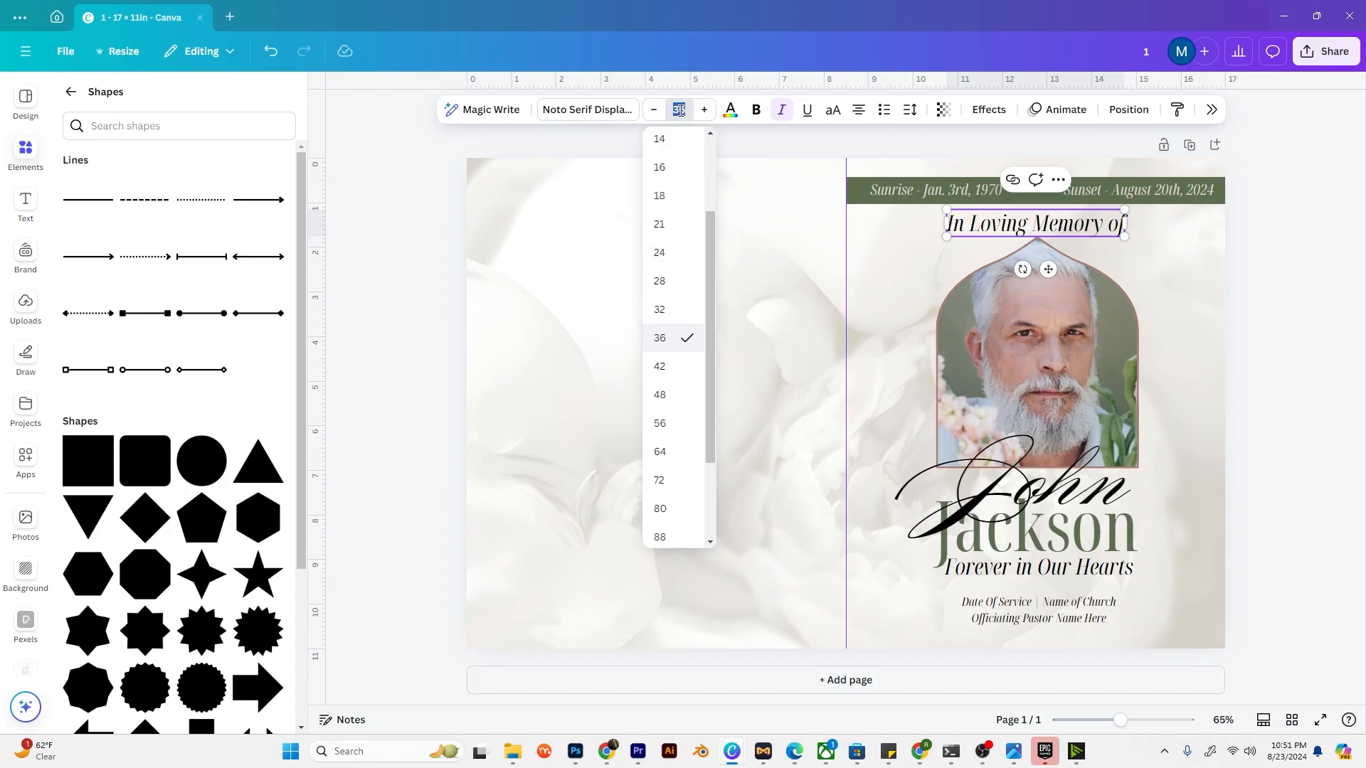
pyautogui.click(672, 282)
pyautogui.click(1292, 269)
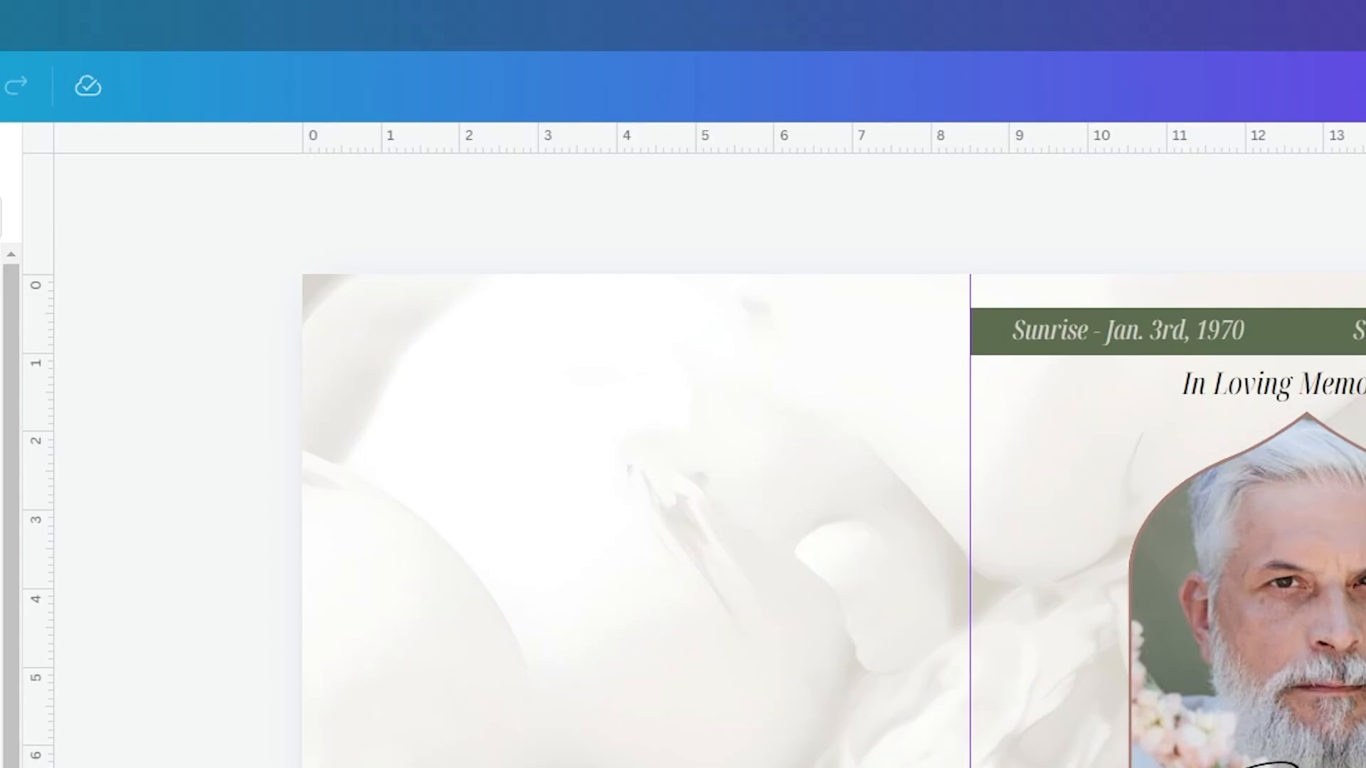
# Step: Paste the copied Matthew 11: 28-30 heading and verse onto the upper back cover and recolour both texts black
pyautogui.click(576, 432)
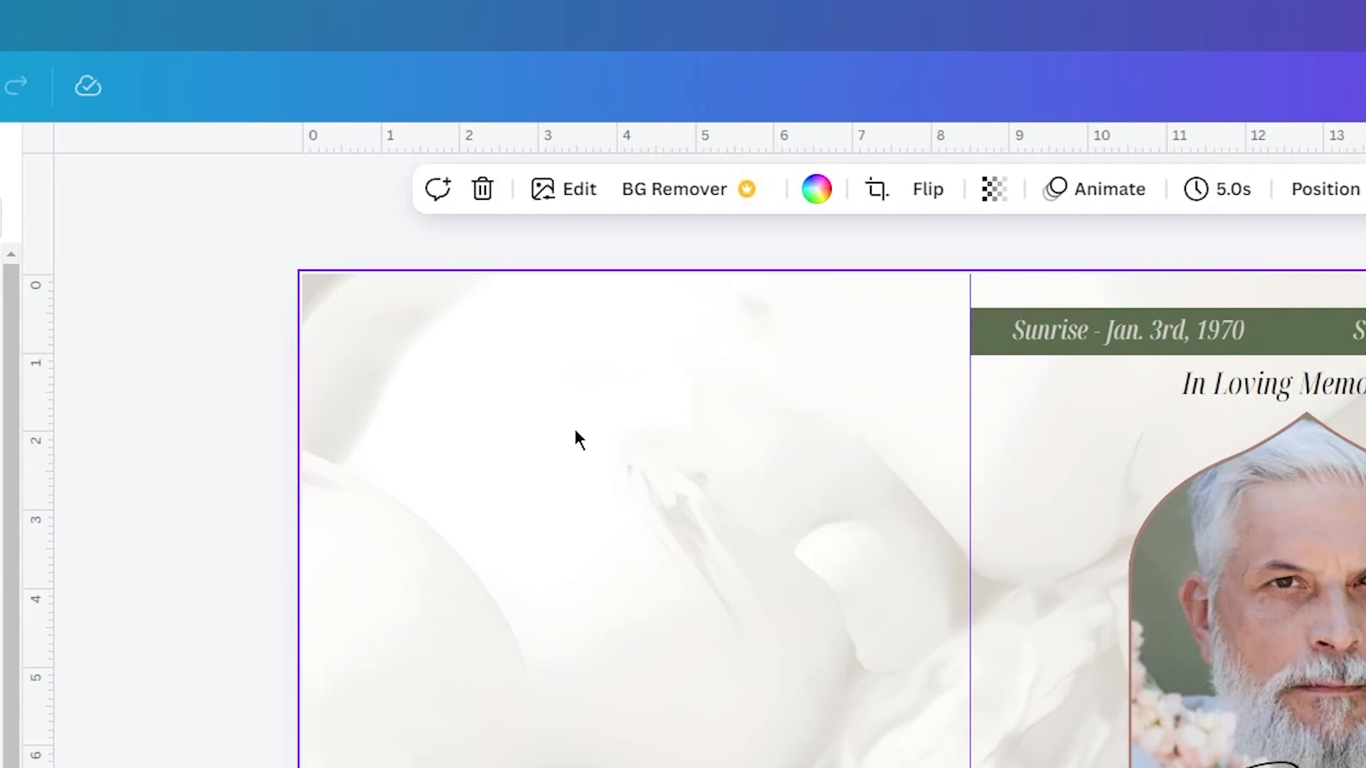
pyautogui.hotkey('ctrl', 'v')
pyautogui.moveTo(671, 710); pyautogui.dragTo(634, 469)
pyautogui.click(770, 188)
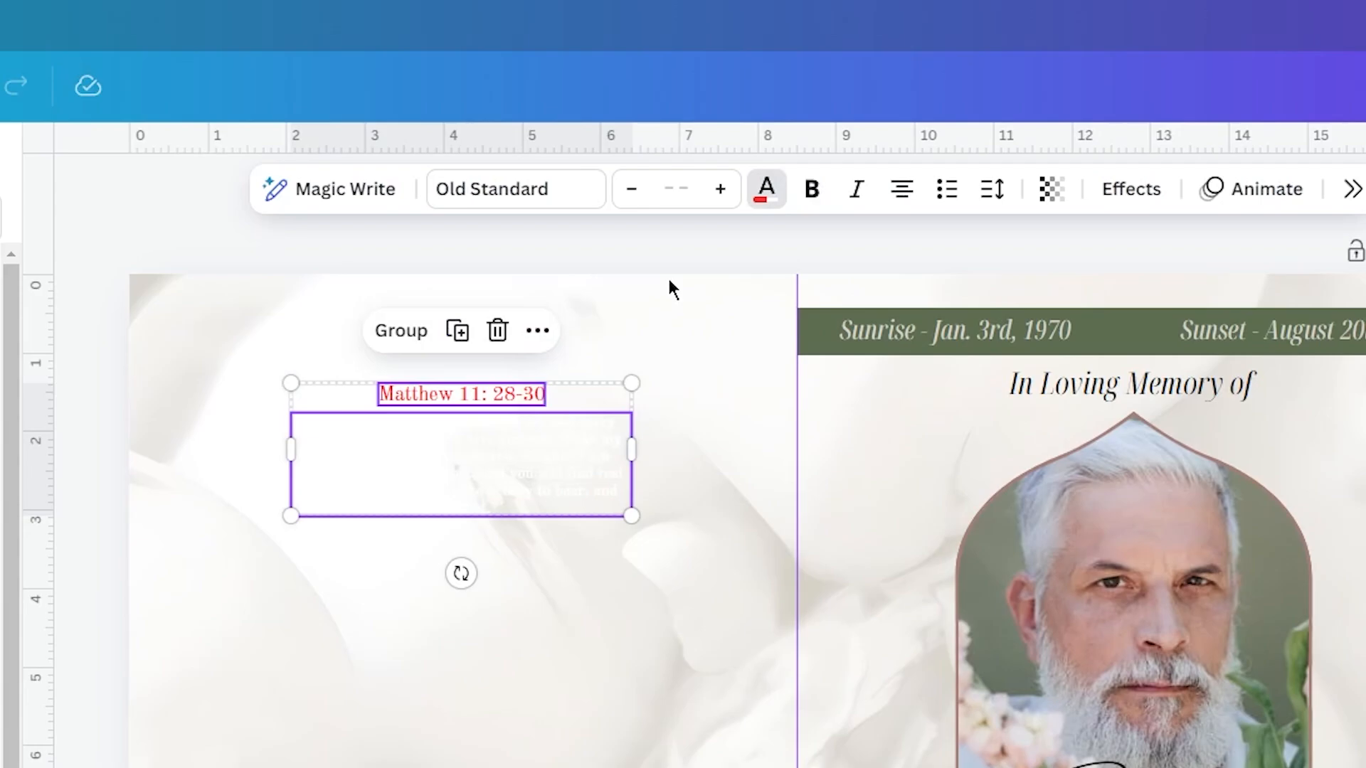
pyautogui.click(2, 320)
pyautogui.click(747, 504)
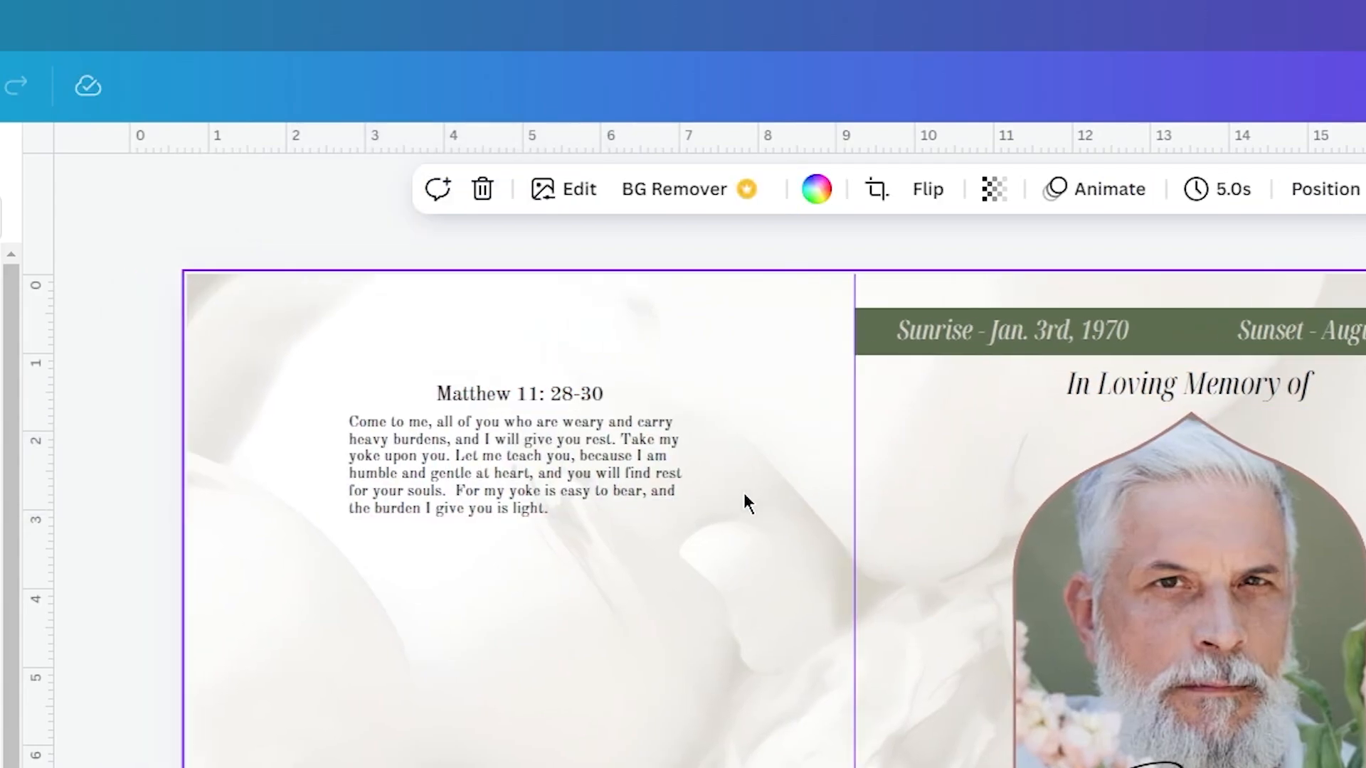
# Step: Widen the verse text box so it wraps onto five lines, and centre the verse and its heading on the back cover
pyautogui.click(769, 479)
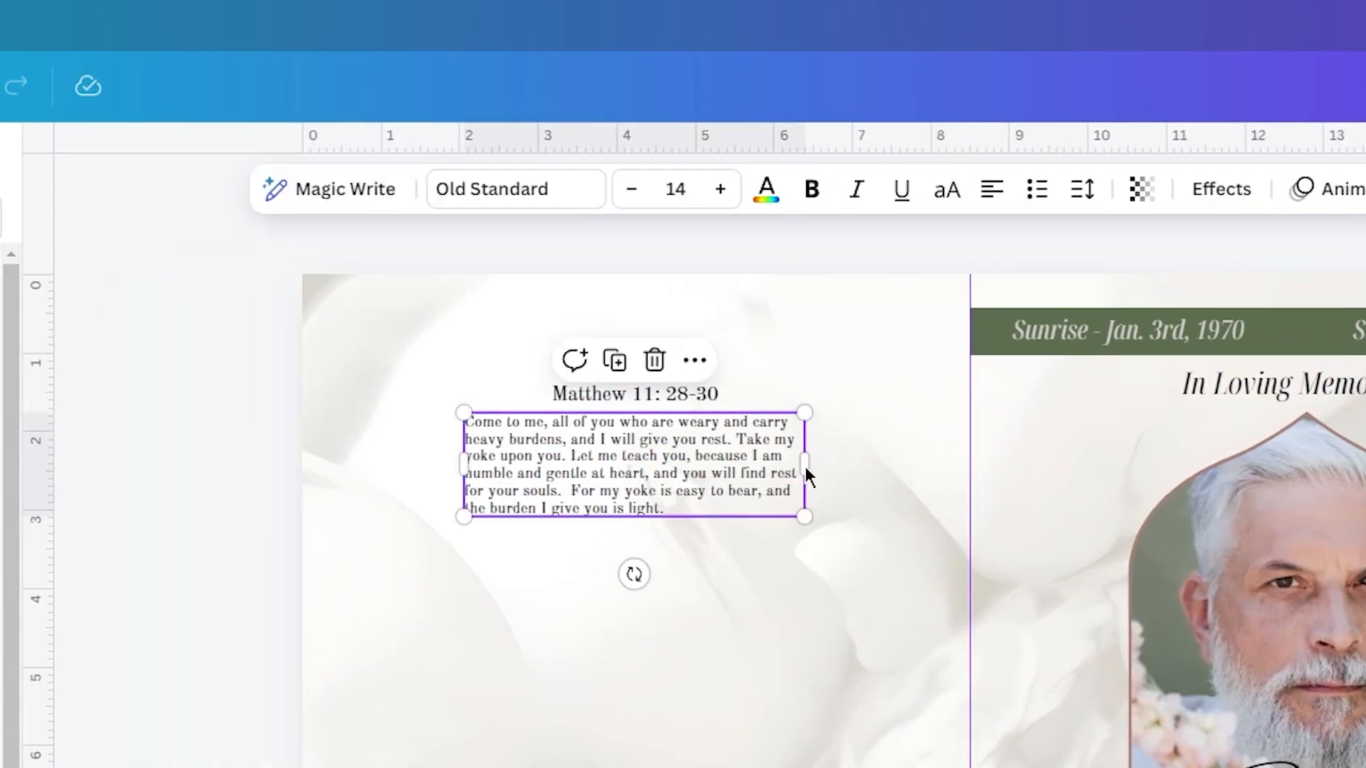
pyautogui.moveTo(807, 469); pyautogui.dragTo(890, 464)
pyautogui.moveTo(768, 458); pyautogui.dragTo(736, 452)
pyautogui.click(691, 398)
pyautogui.moveTo(695, 395); pyautogui.dragTo(686, 397)
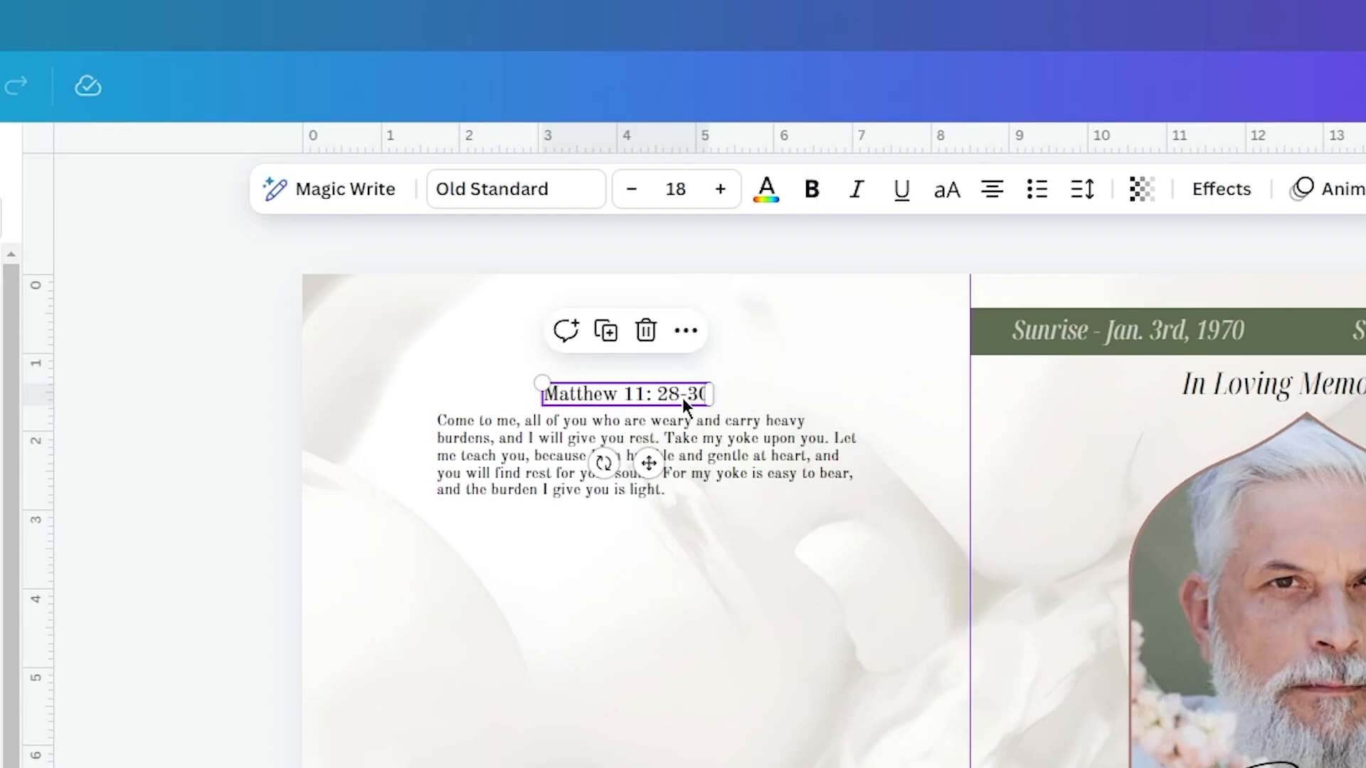
pyautogui.click(732, 403)
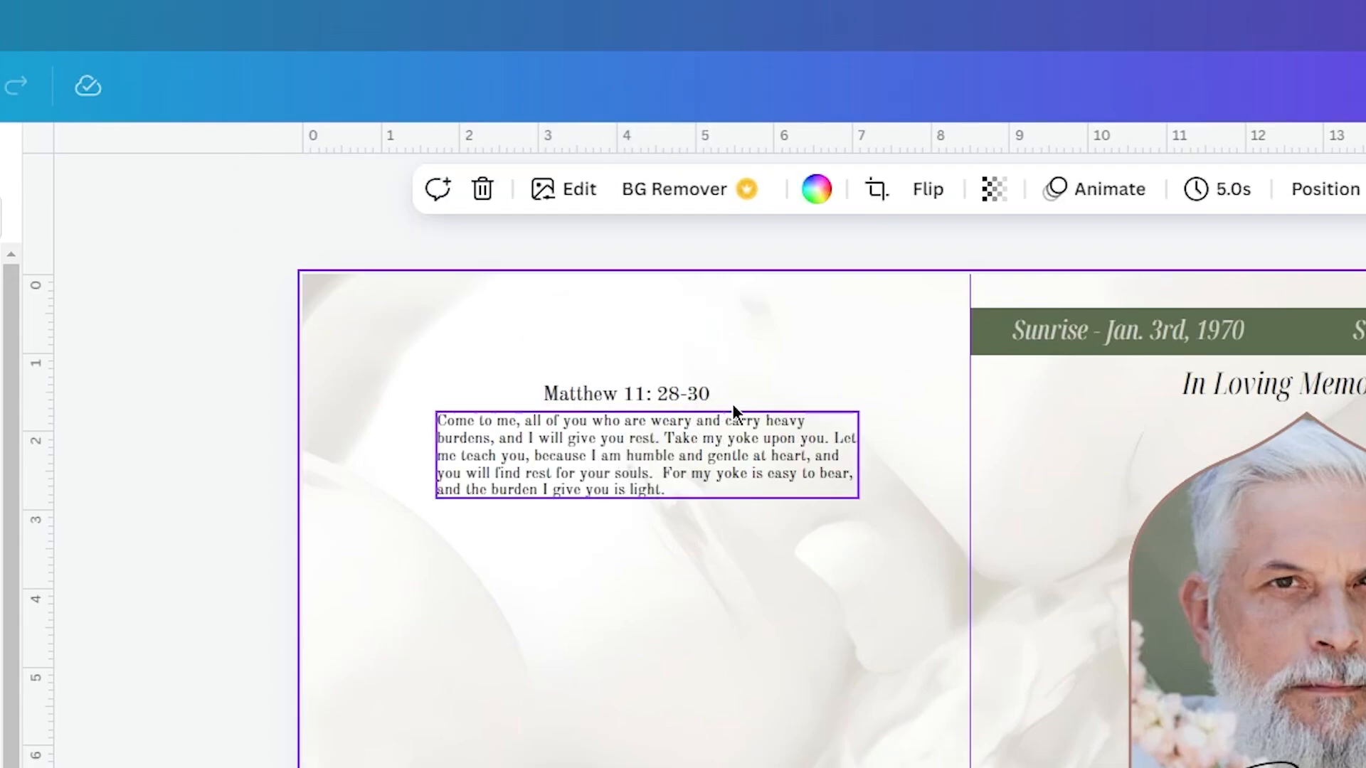
# Step: Change the font of the "Matthew 11: 28-30" heading to Noto Serif Display
pyautogui.click(663, 398)
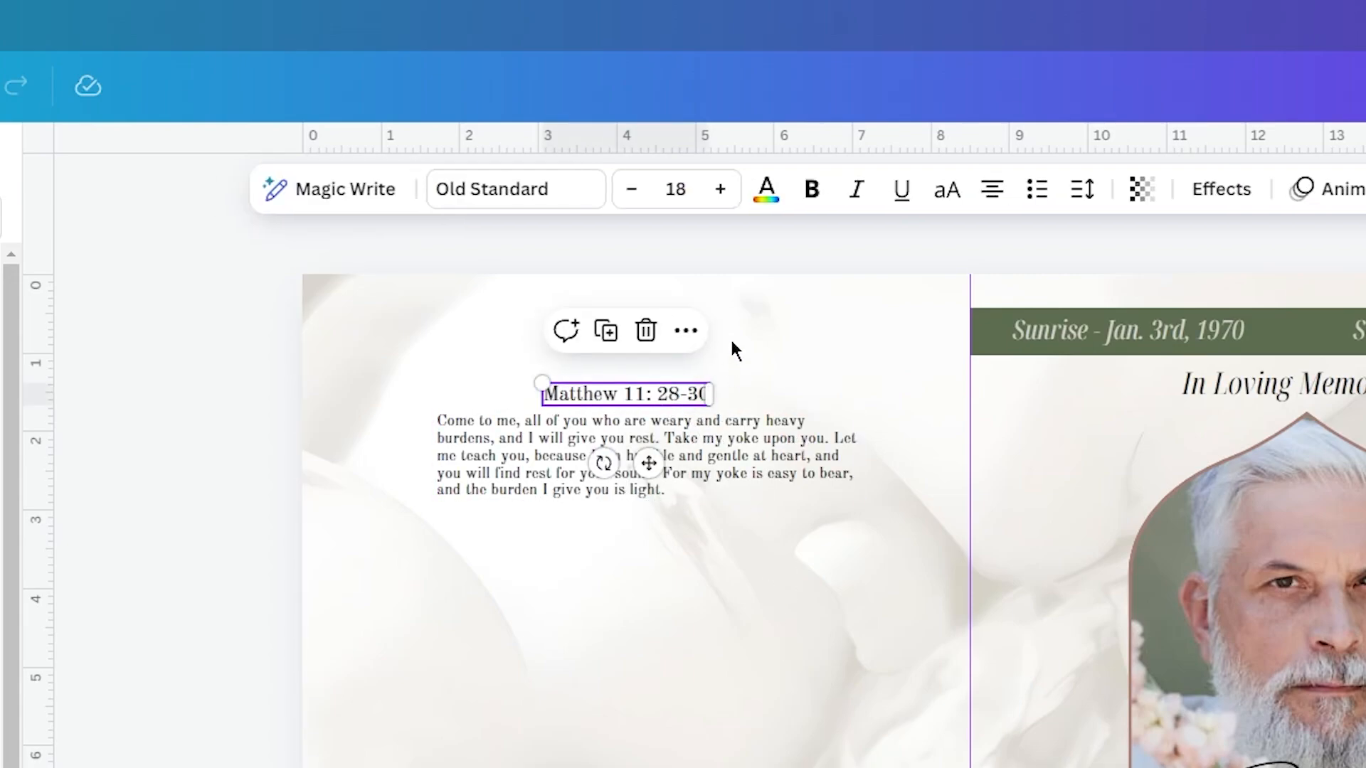
pyautogui.click(570, 195)
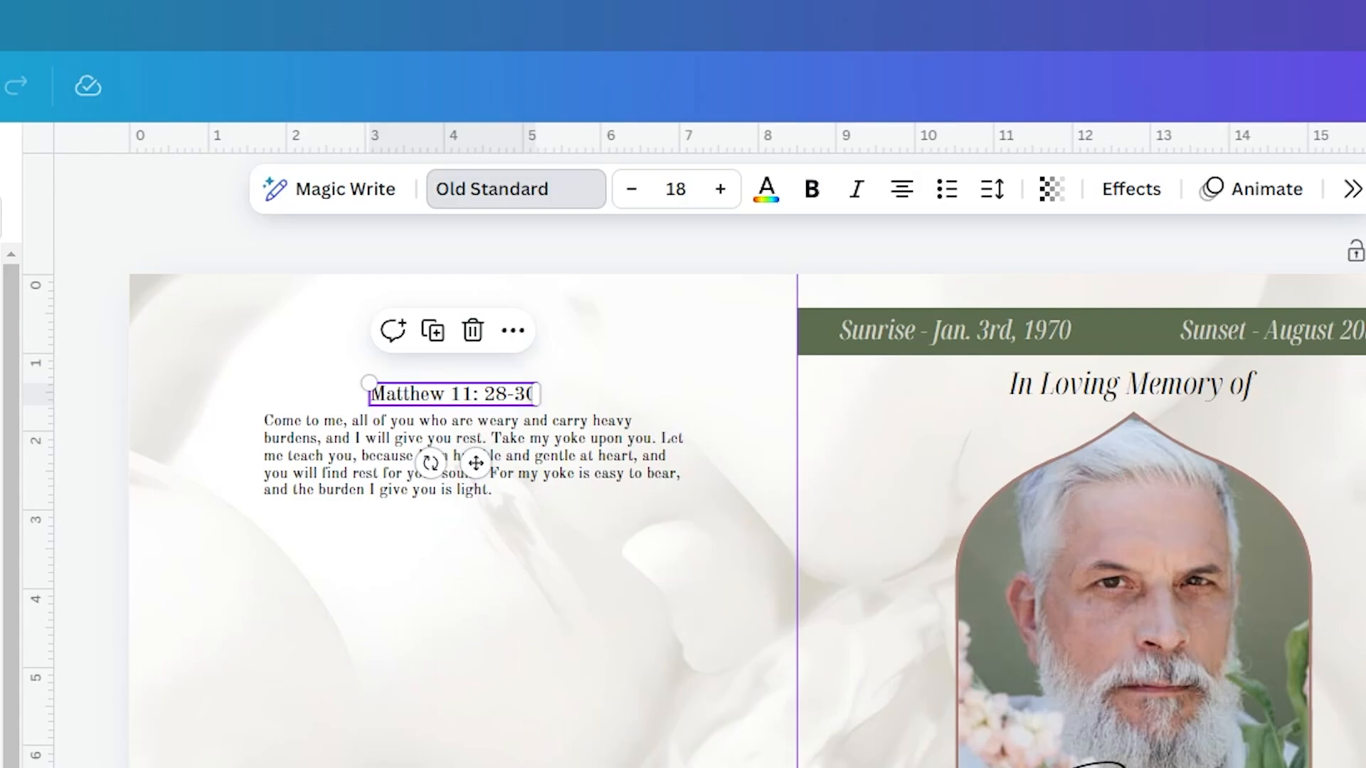
pyautogui.click(674, 400)
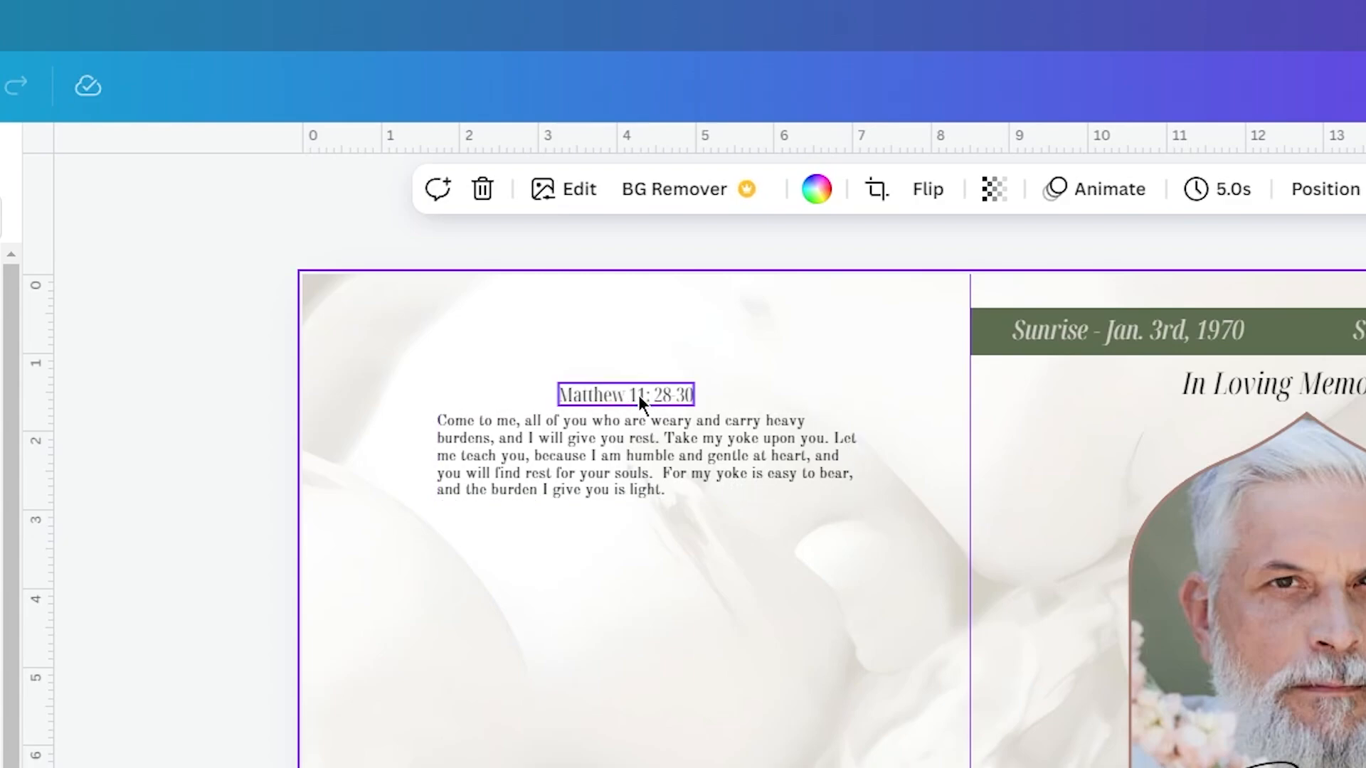
pyautogui.click(562, 461)
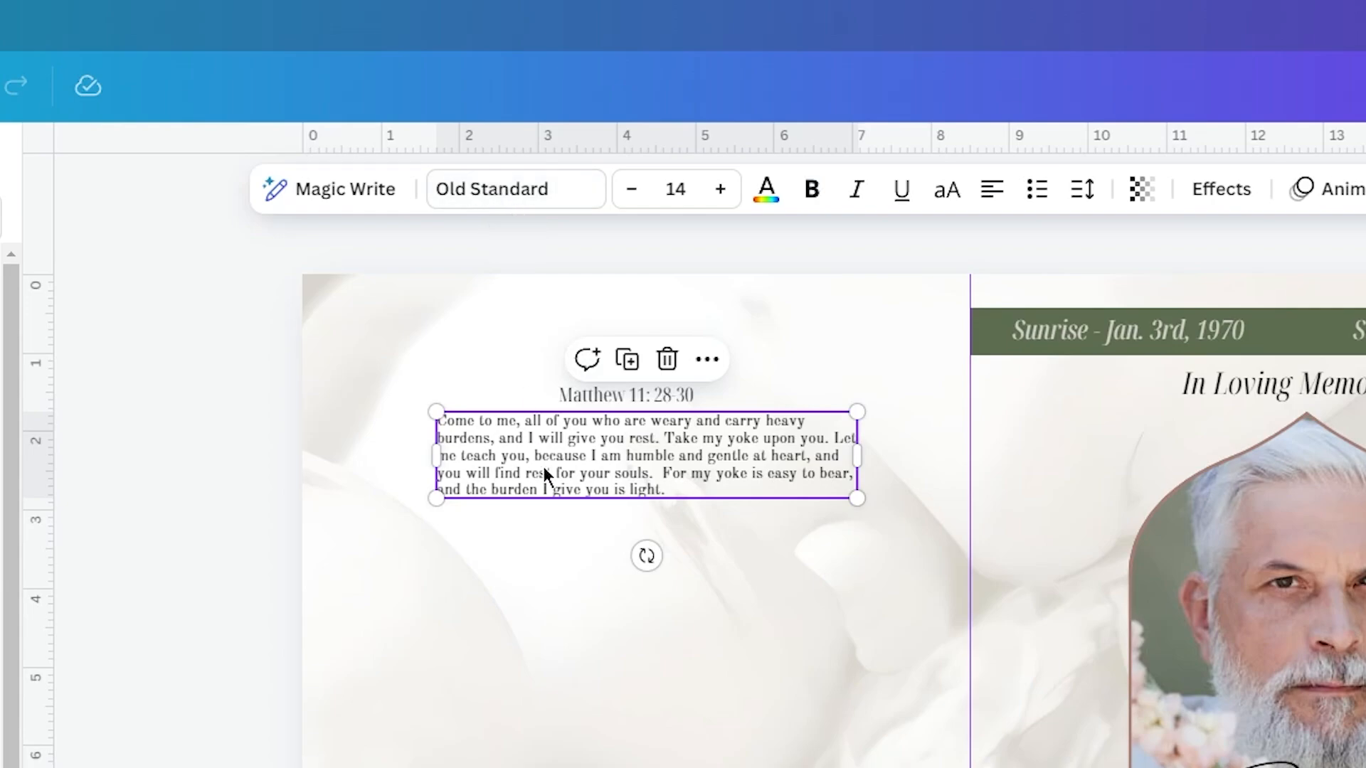
pyautogui.click(889, 577)
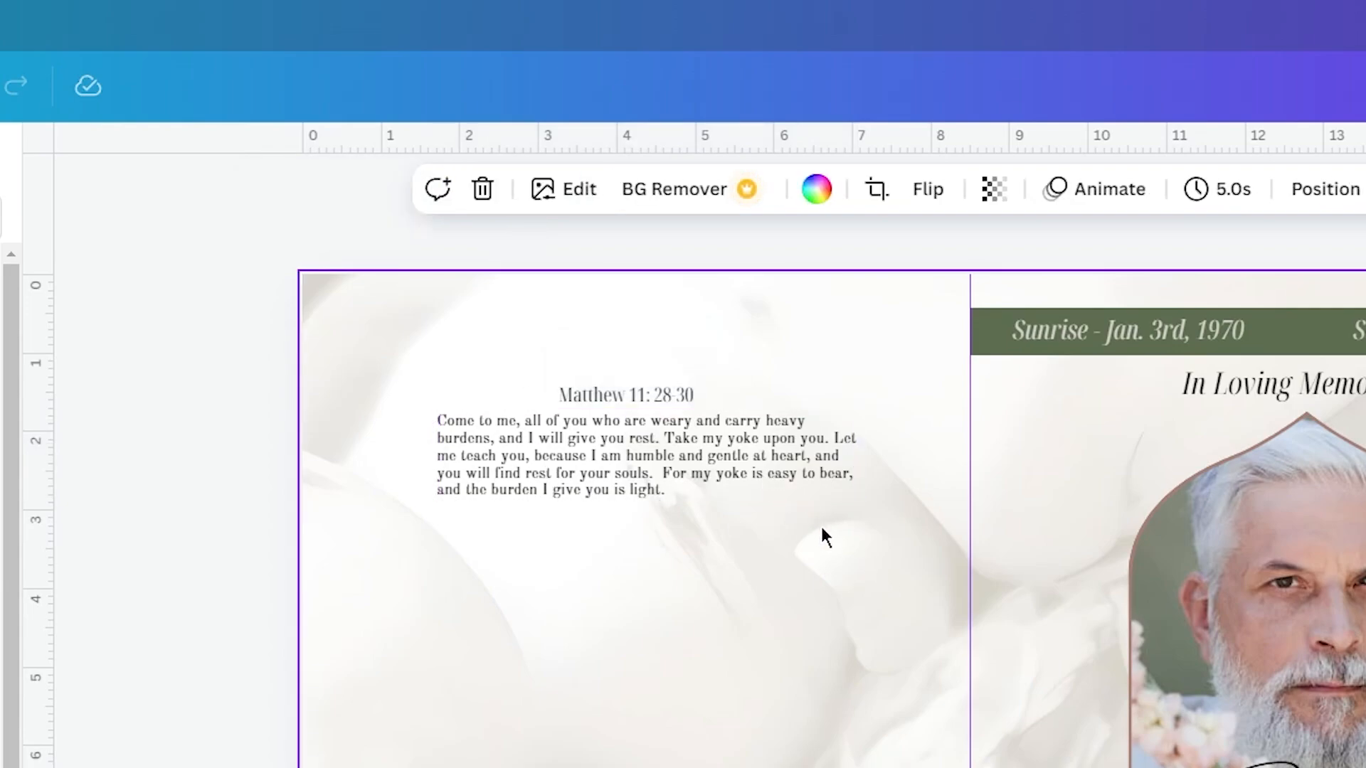
# Step: Place a copy of the Matthew heading centred below the verse and replace its text with "Pallbearers"
pyautogui.click(674, 396)
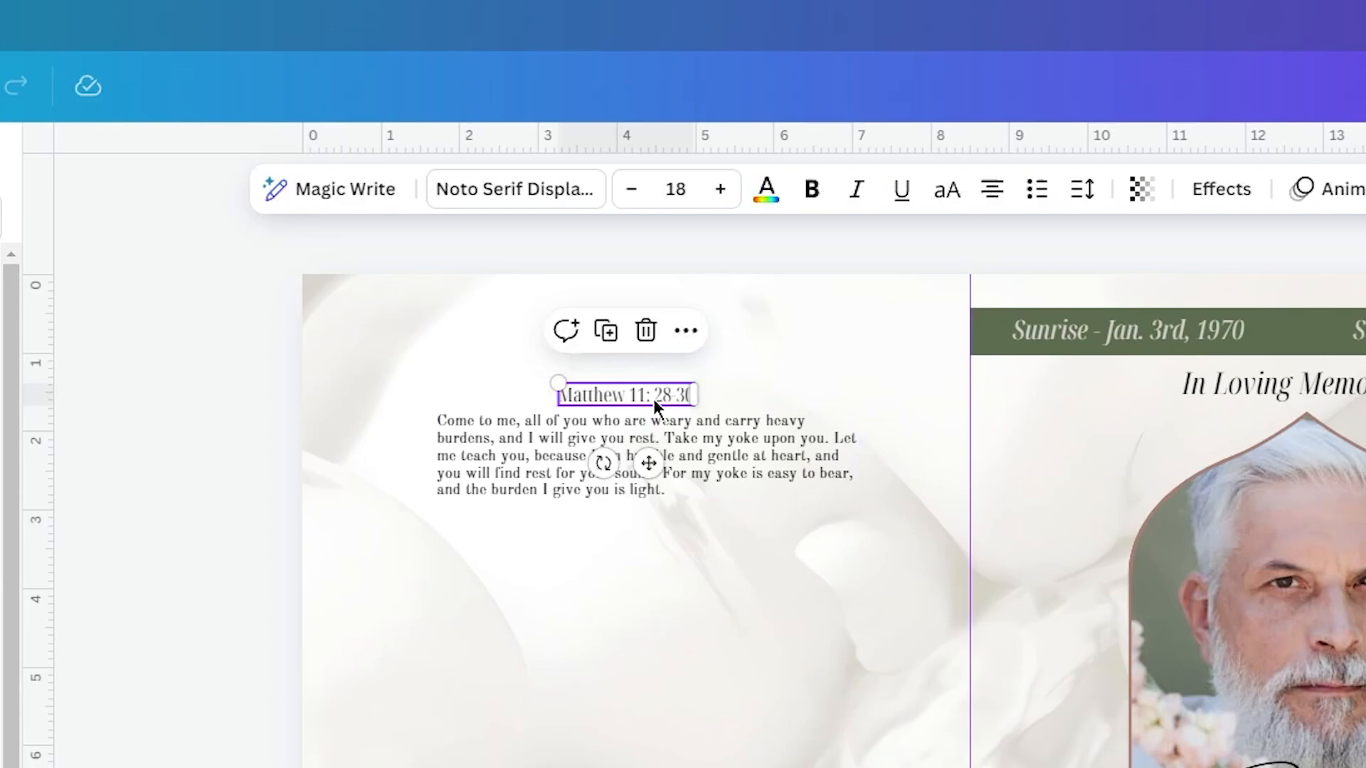
pyautogui.click(607, 334)
pyautogui.moveTo(650, 403); pyautogui.dragTo(643, 609)
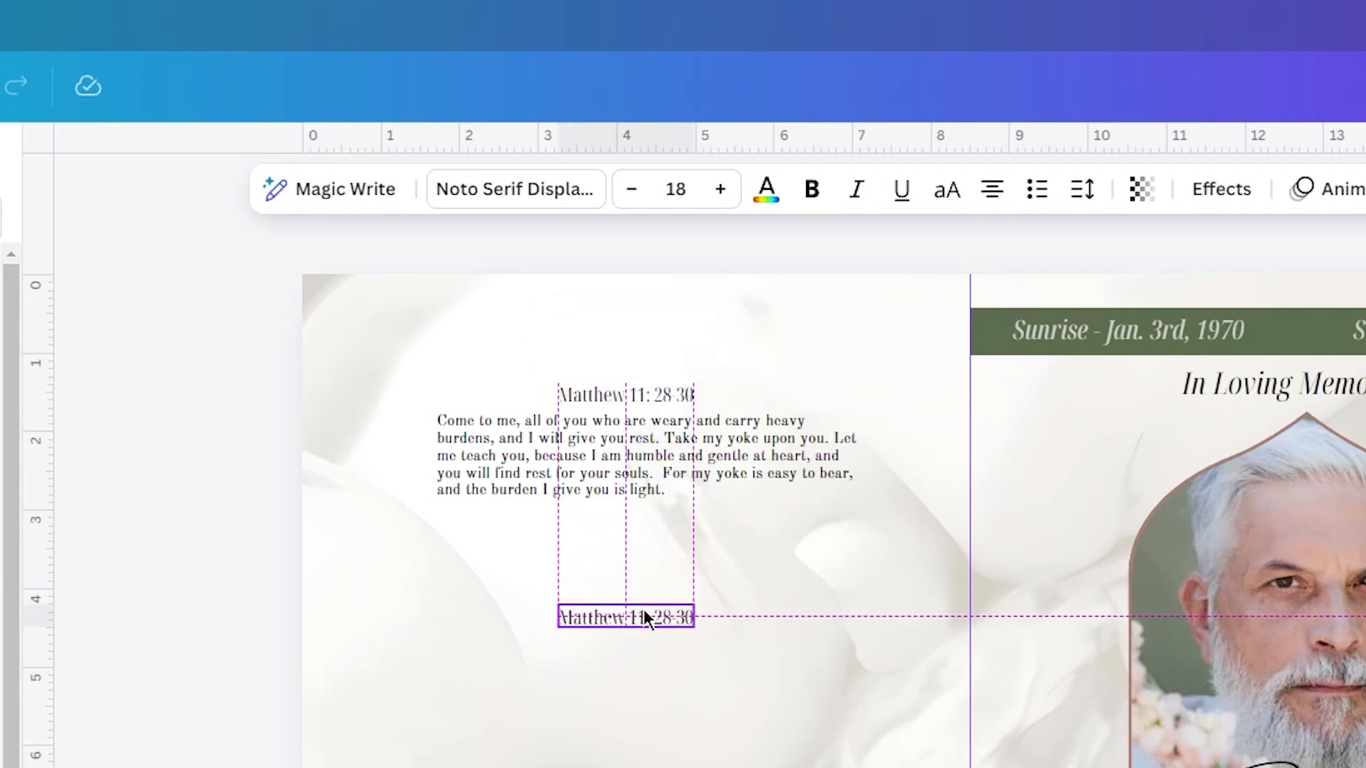
pyautogui.doubleClick(643, 610)
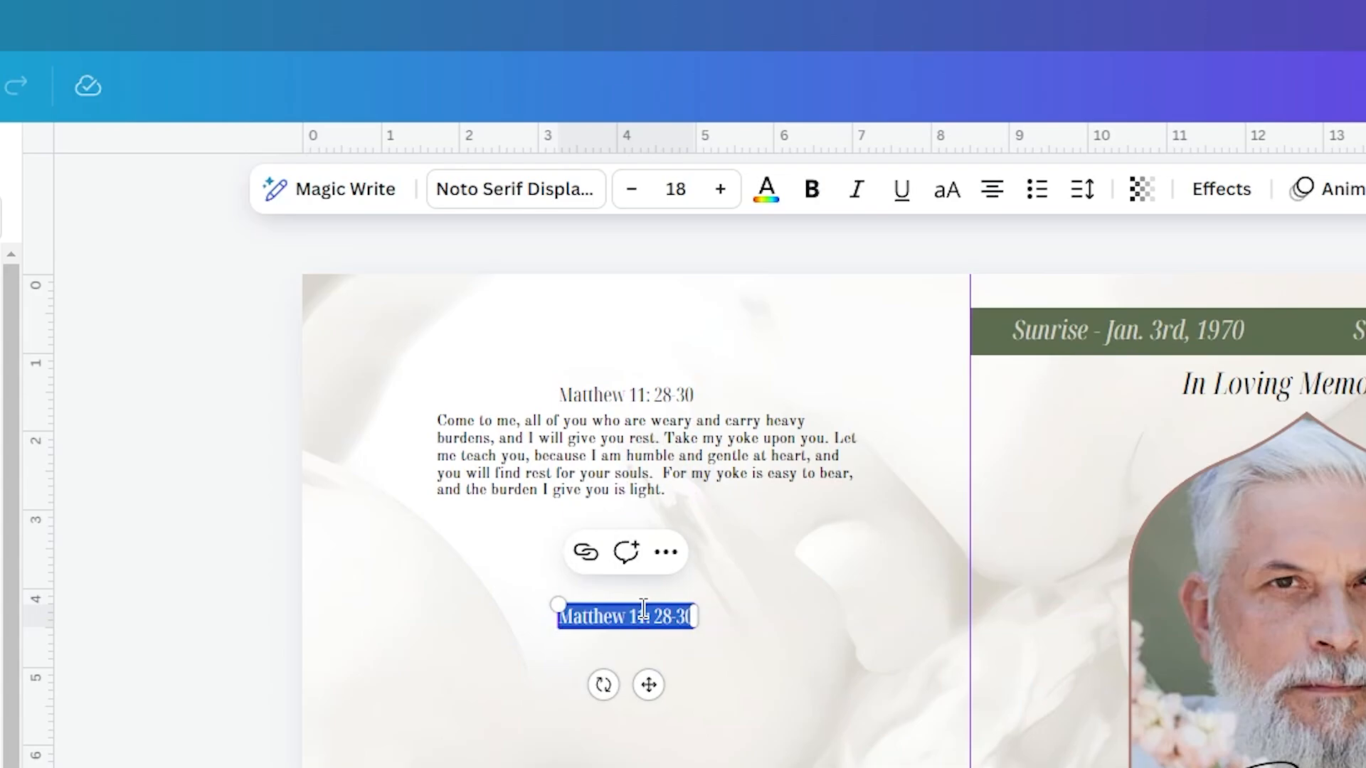
pyautogui.write('Pallbearer')
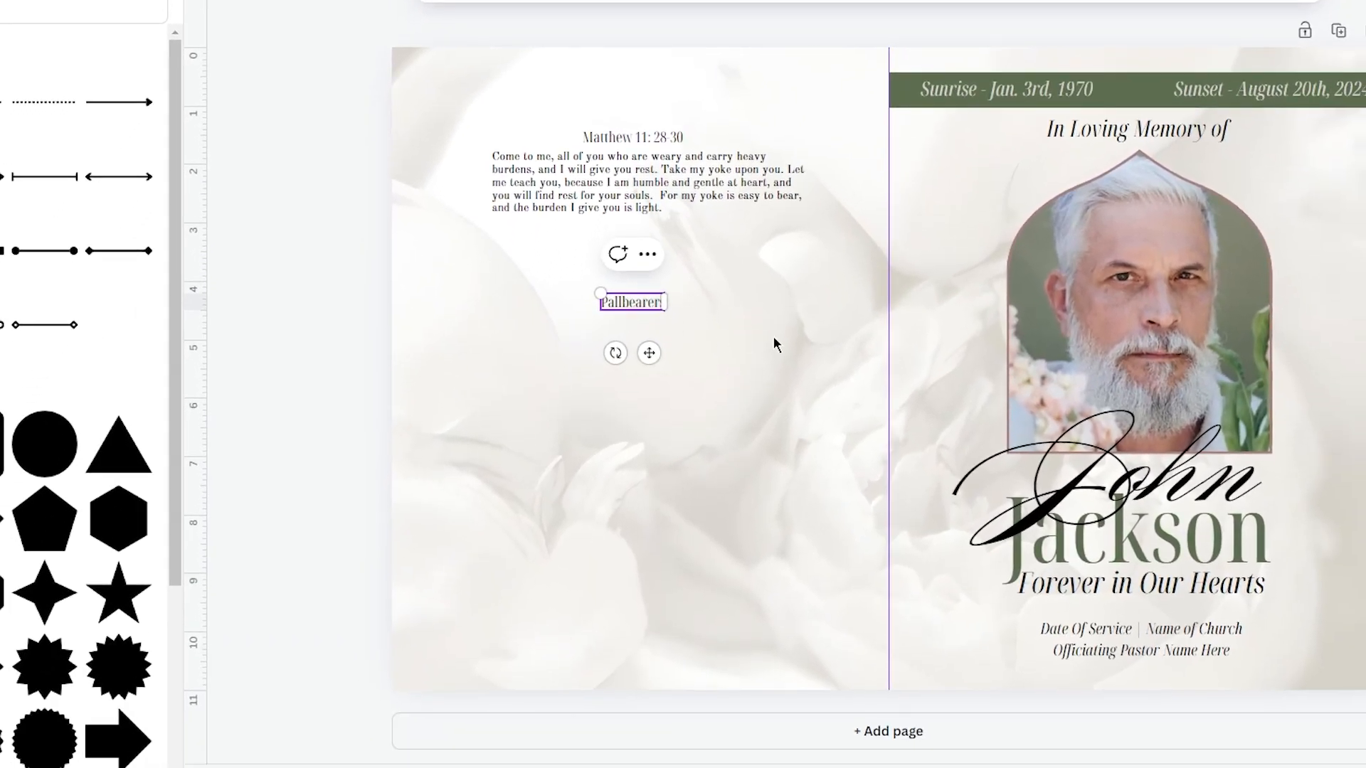
pyautogui.click(816, 662)
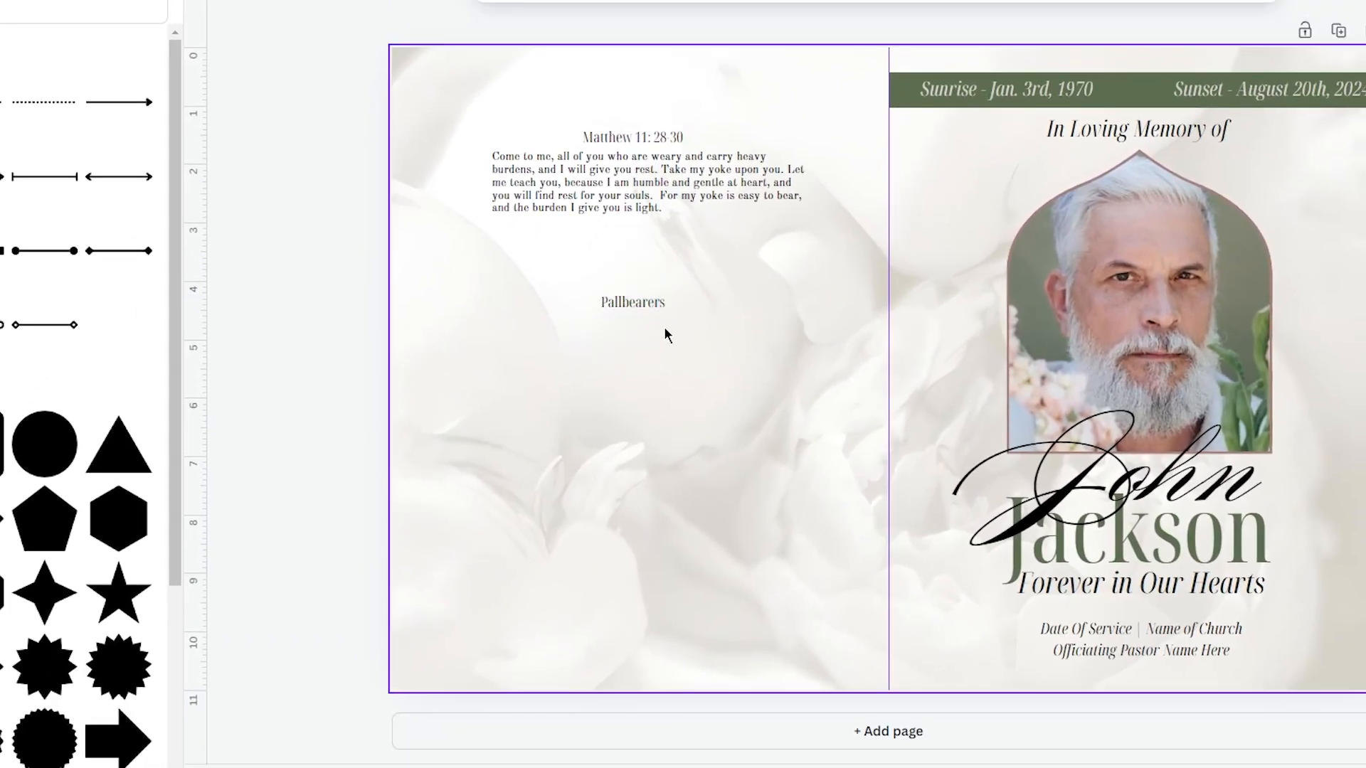
# Step: Place a copy of the verse text beneath the "Pallbearers" heading and replace its content with "Pallbearer Name"
pyautogui.click(643, 303)
pyautogui.click(659, 182)
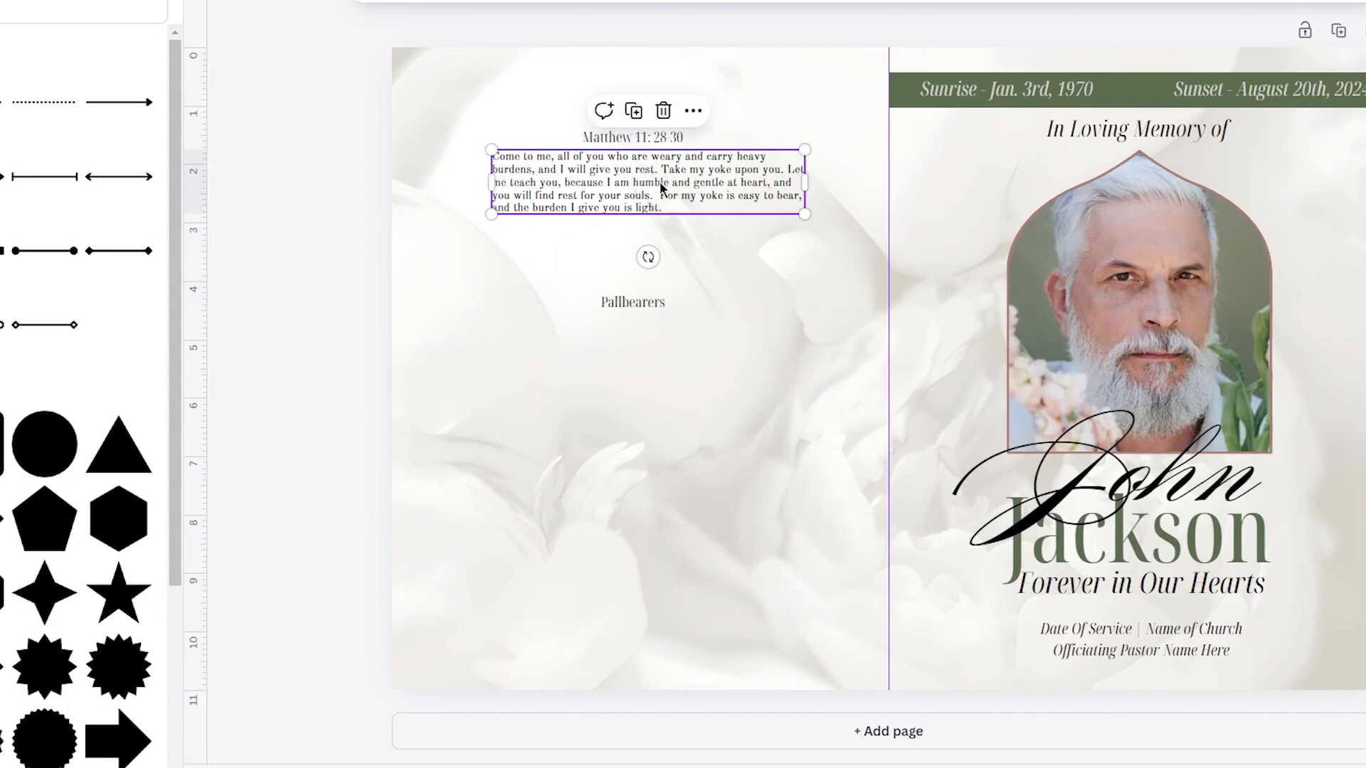
pyautogui.hotkey('ctrl', 'd')
pyautogui.moveTo(683, 191); pyautogui.dragTo(669, 353)
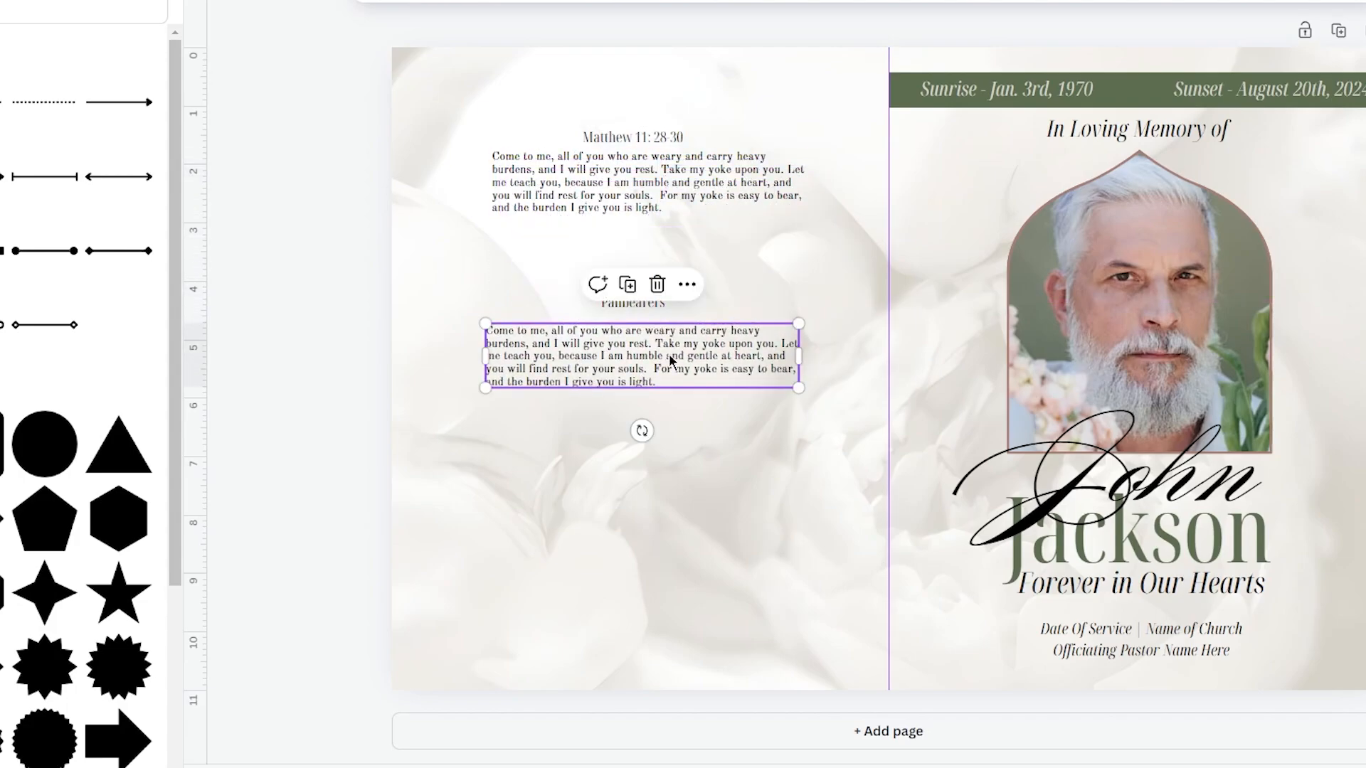
pyautogui.doubleClick(669, 353)
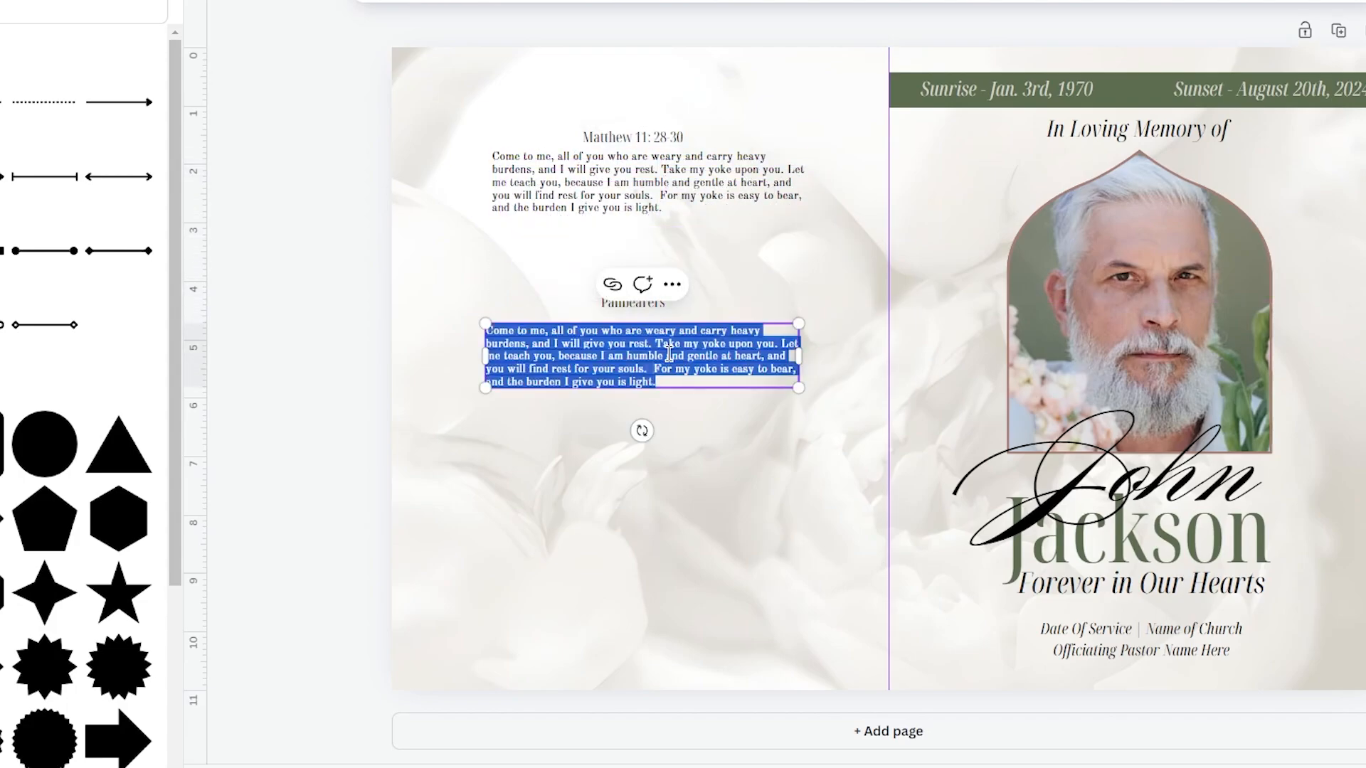
pyautogui.write('Pallbearer')
pyautogui.write('Name')
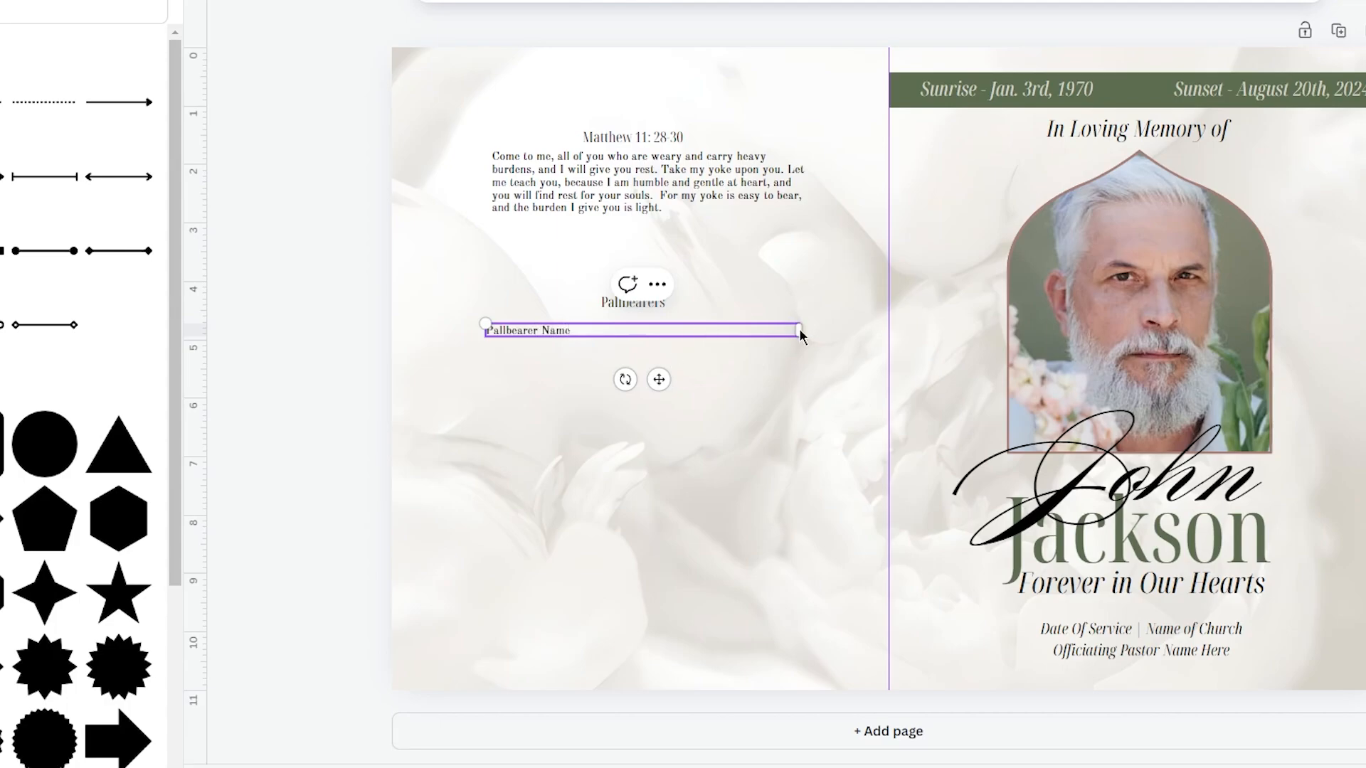
# Step: Narrow the "Pallbearer Name" text box to fit its text and repeat the line to make three lines
pyautogui.moveTo(800, 331); pyautogui.dragTo(584, 332)
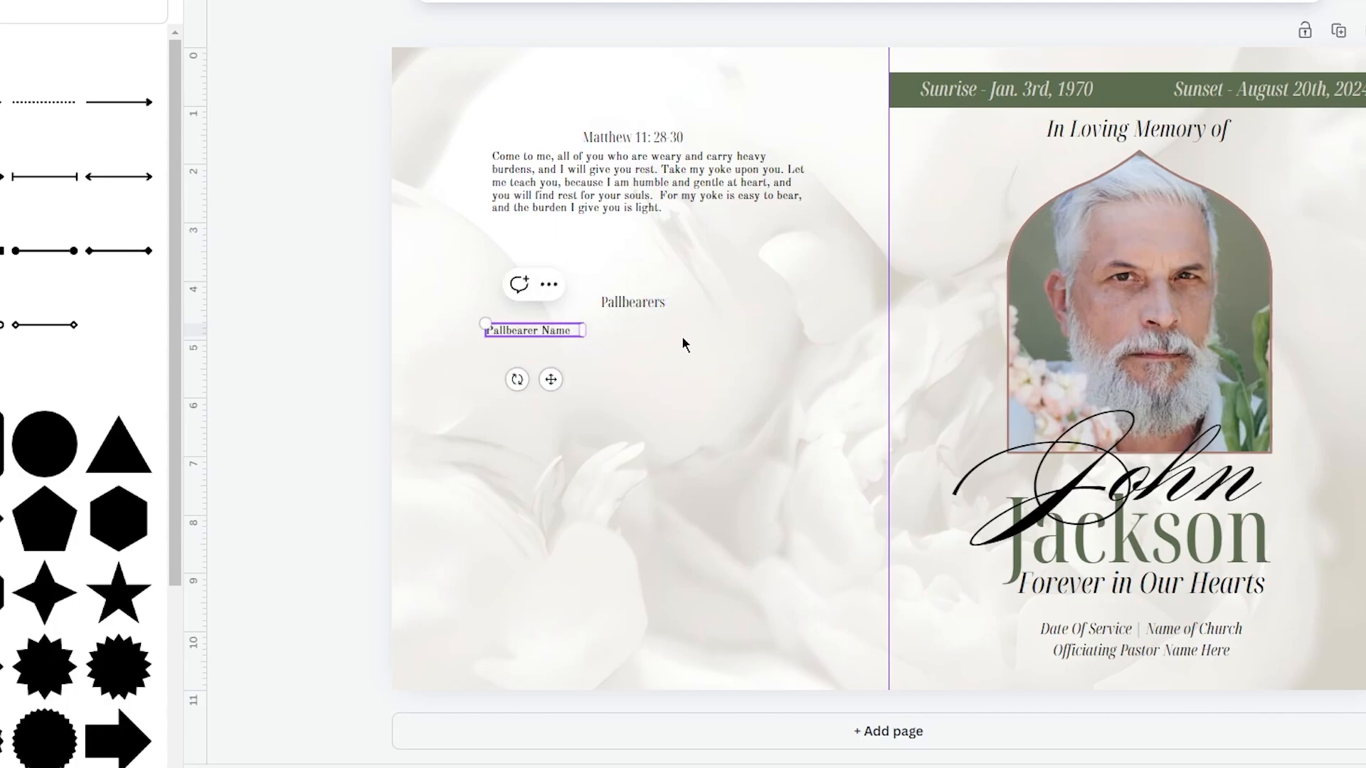
pyautogui.click(682, 339)
pyautogui.click(552, 331)
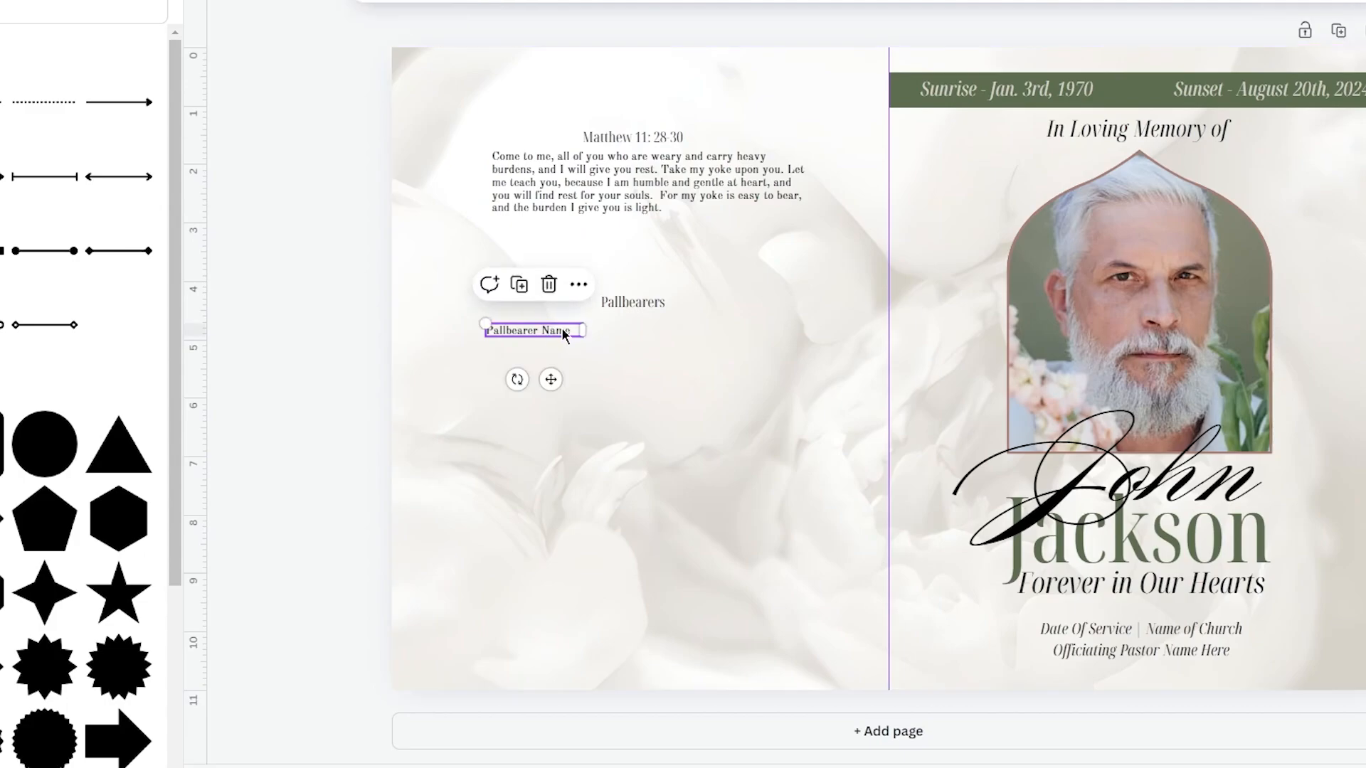
pyautogui.doubleClick(562, 329)
pyautogui.hotkey('ctrl', 'c')
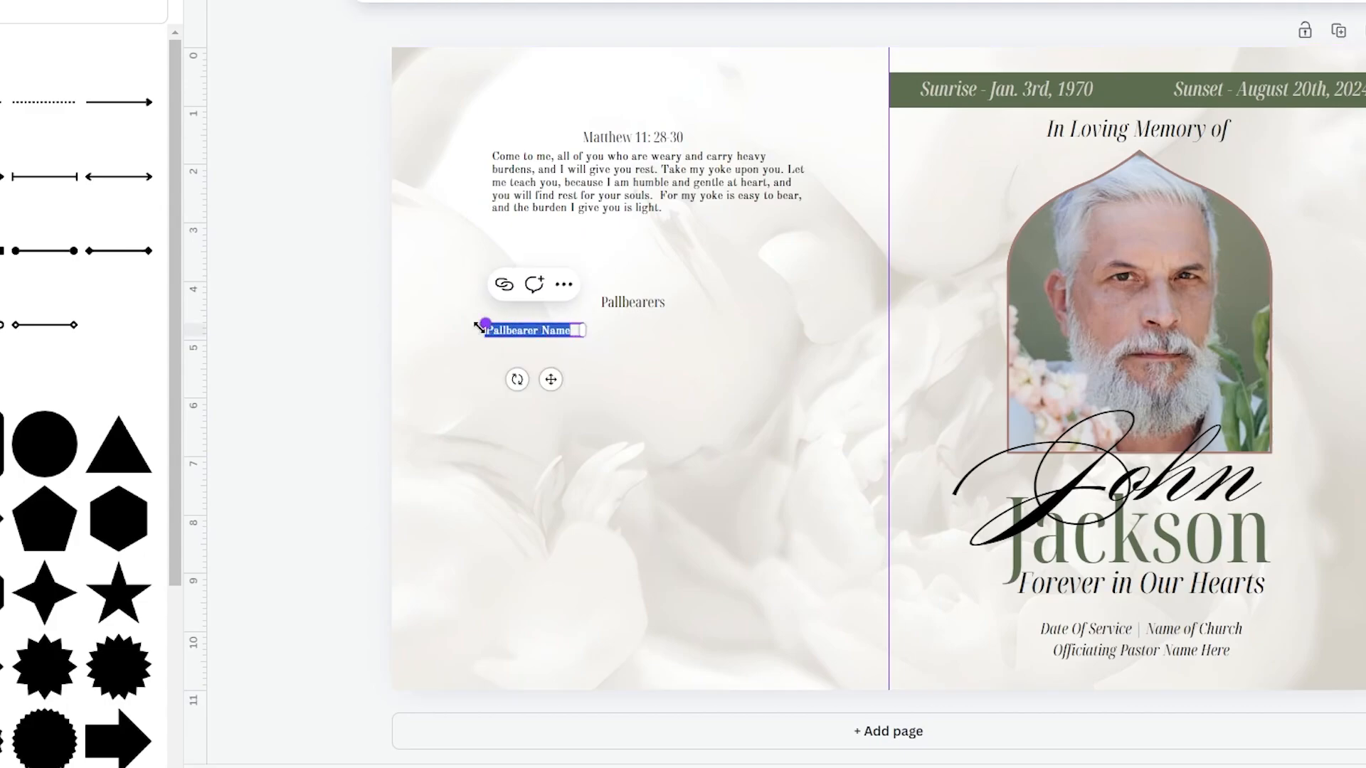
pyautogui.click(539, 323)
pyautogui.press('Return')
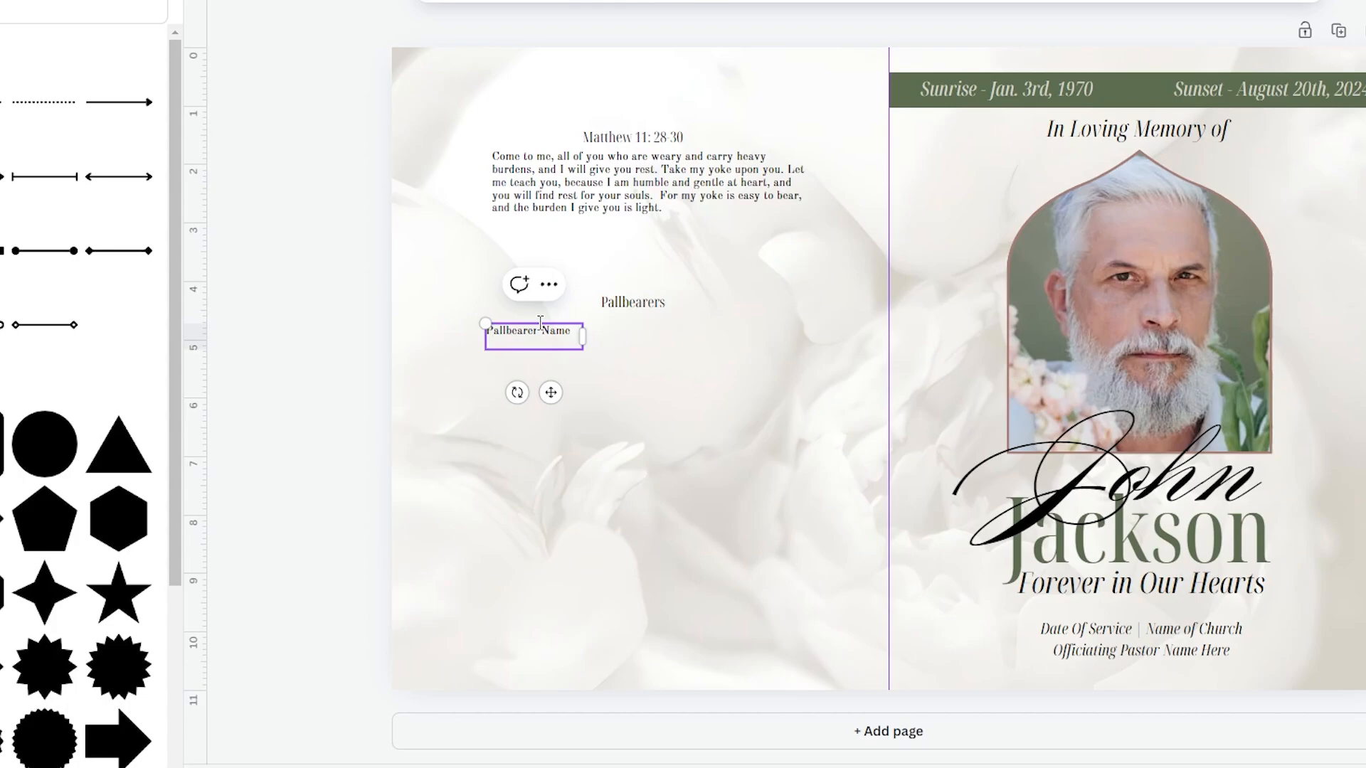
pyautogui.hotkey('ctrl', 'v')
pyautogui.press('Return')
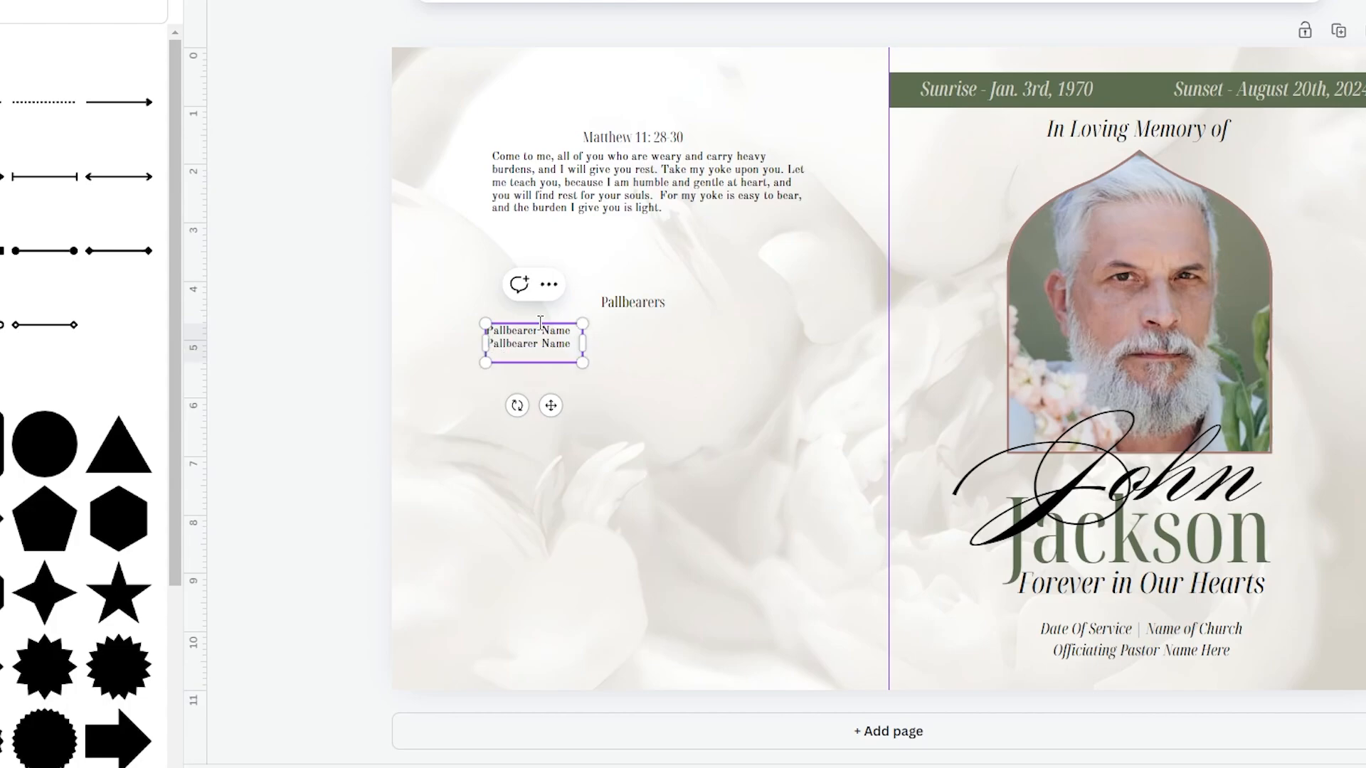
pyautogui.hotkey('ctrl', 'v')
pyautogui.click(683, 378)
# Step: Duplicate the three-line pallbearer name block and place the copy level with the original as a second column beneath the "Pallbearers" heading
pyautogui.click(534, 351)
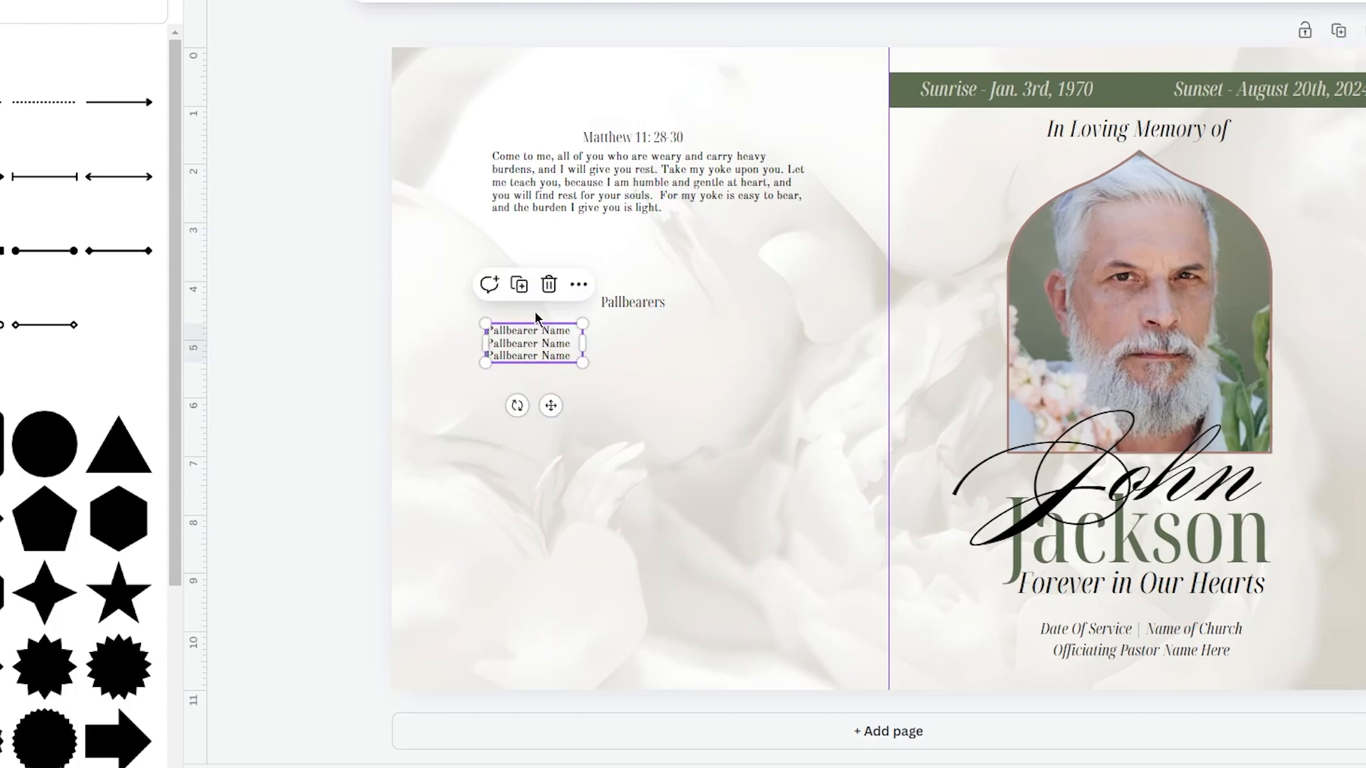
pyautogui.click(520, 285)
pyautogui.moveTo(540, 342); pyautogui.dragTo(728, 344)
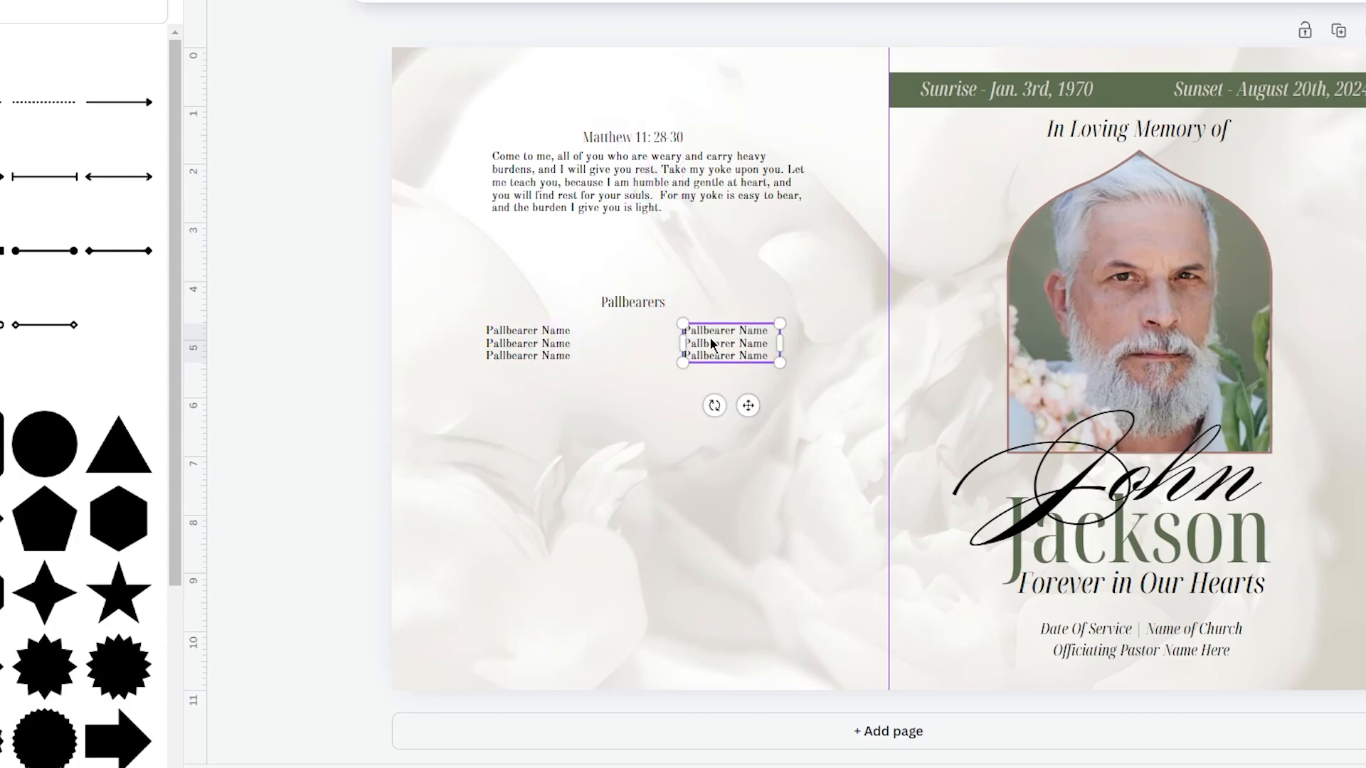
pyautogui.click(559, 343)
pyautogui.moveTo(559, 342); pyautogui.dragTo(558, 342)
pyautogui.click(669, 420)
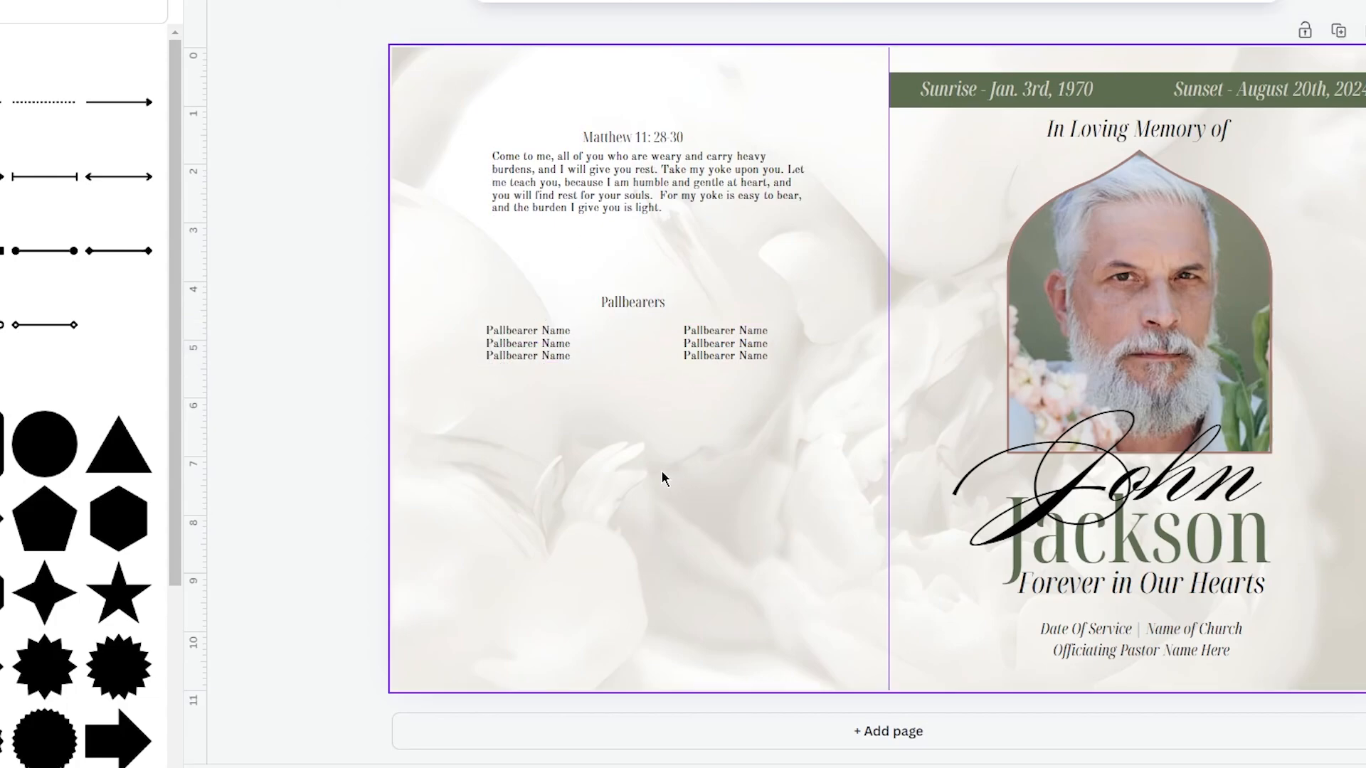
# Step: Shift both pallbearer name columns slightly rightward, aligning the first column with the verse's left edge
pyautogui.moveTo(732, 344); pyautogui.dragTo(747, 348)
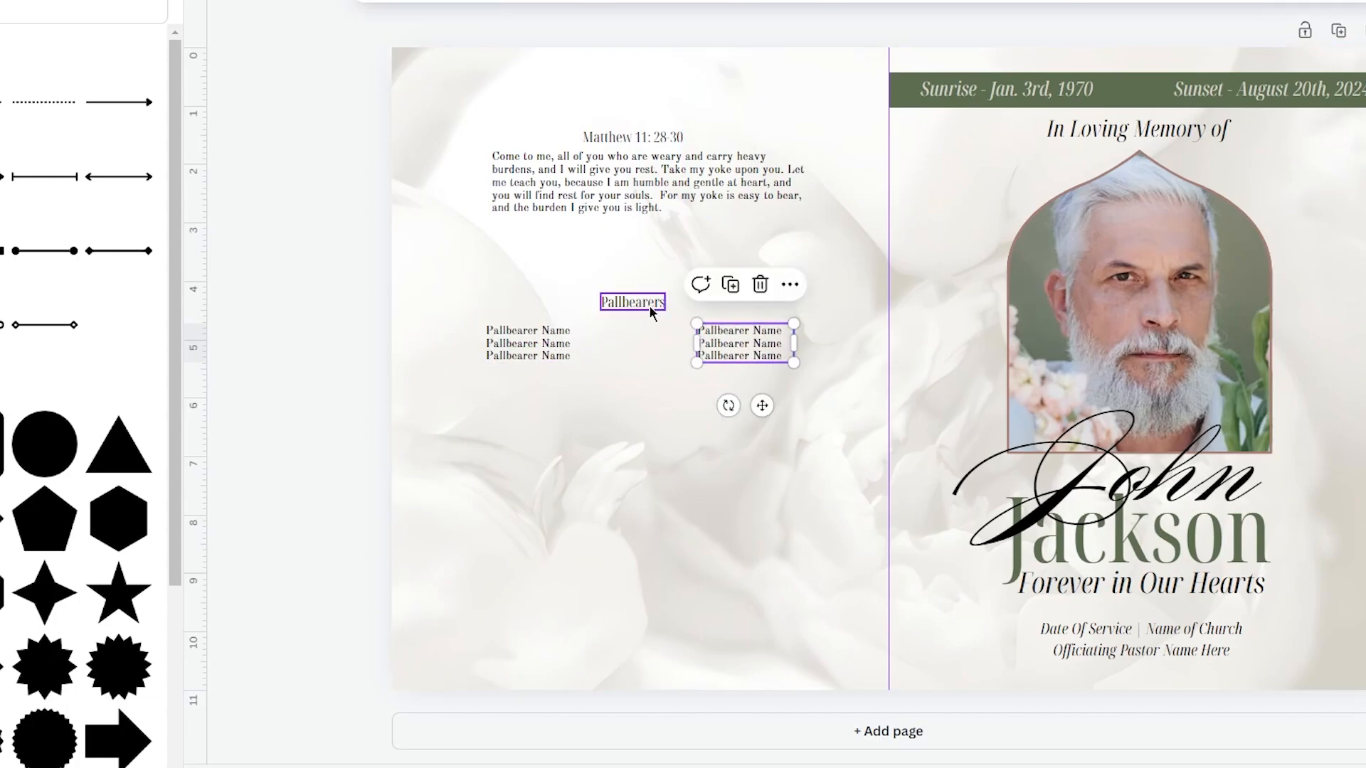
pyautogui.click(779, 412)
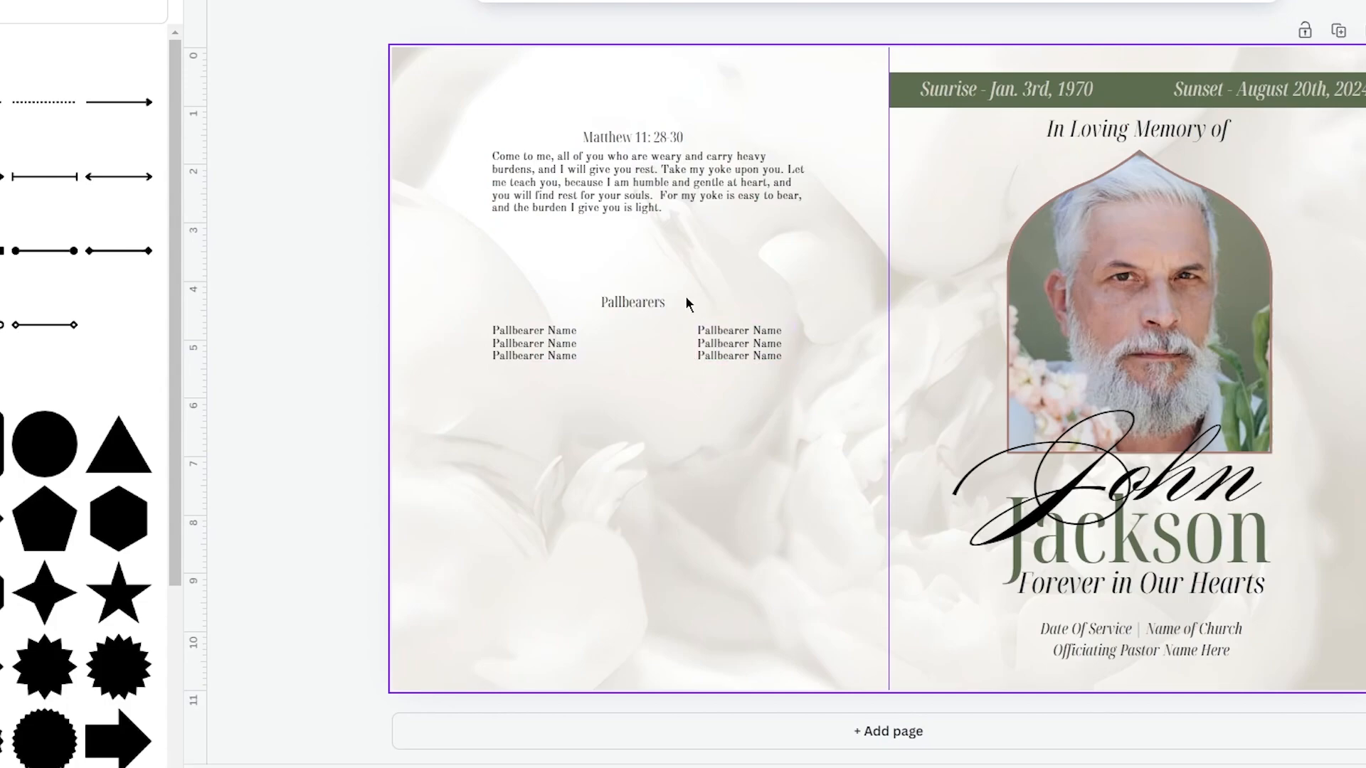
# Step: Place a copy of the "Pallbearers" heading centred below the name columns and replace its text with "Acknowledgement"
pyautogui.click(642, 304)
pyautogui.moveTo(641, 304); pyautogui.dragTo(635, 444)
pyautogui.doubleClick(633, 439)
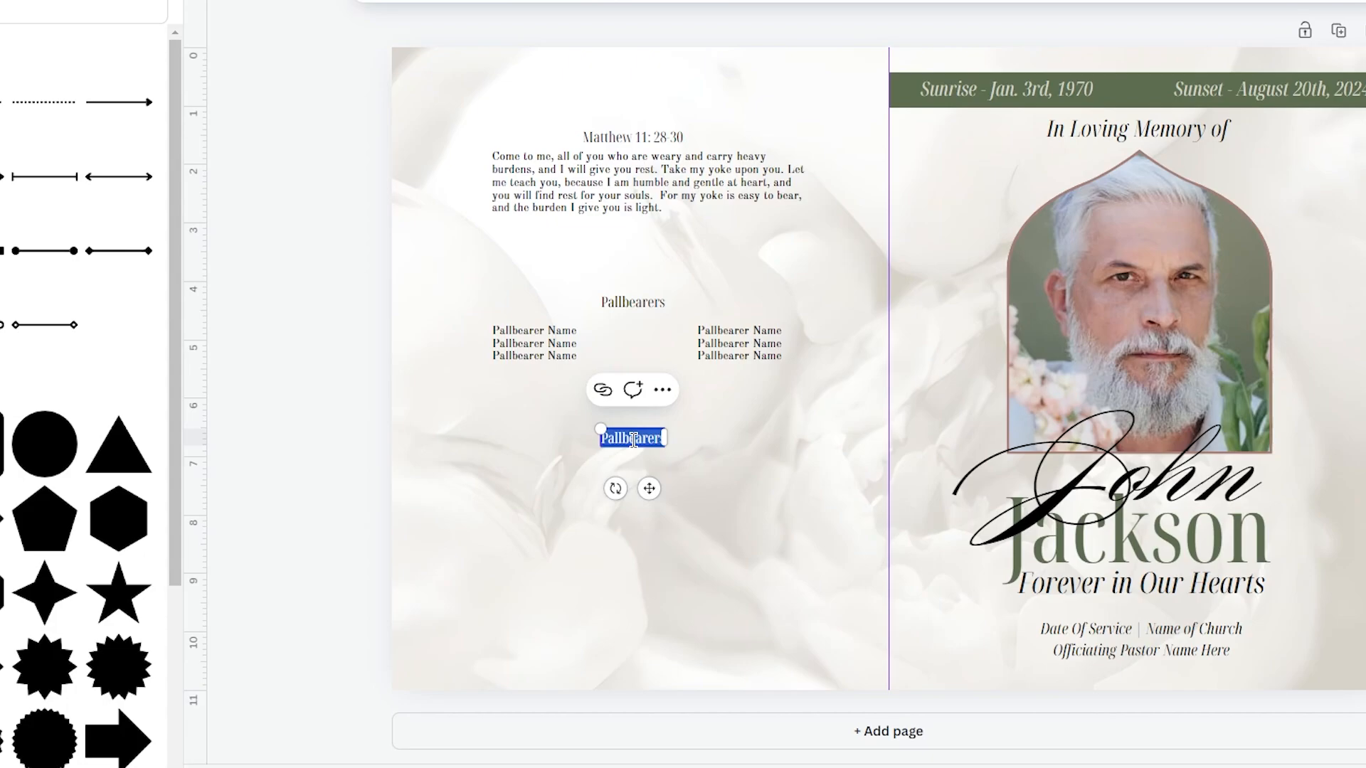
pyautogui.write('Acknowledgement')
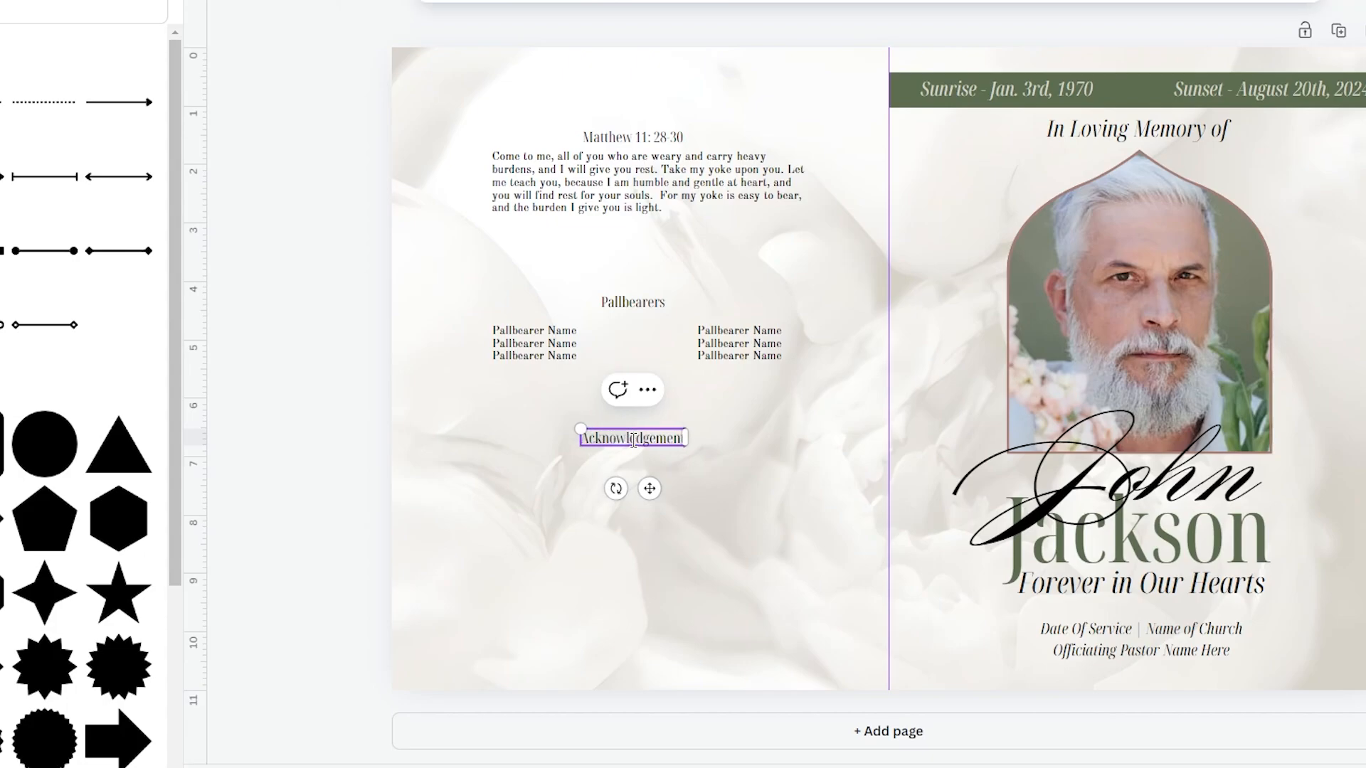
pyautogui.click(699, 438)
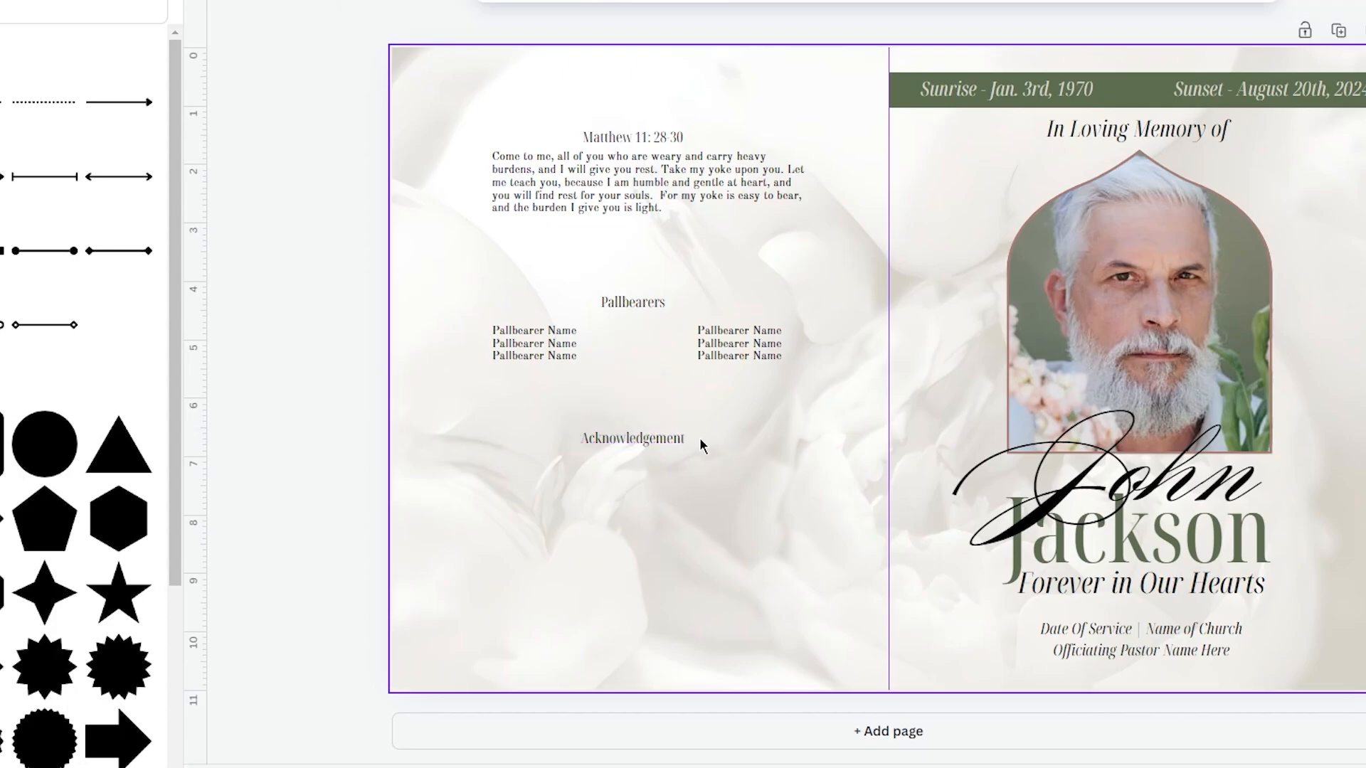
# Step: Place a copy of the "Acknowledgement" heading lower on the back cover and replace its text with "Funeral Home Name" above "Funeral Home Address Goes Here"
pyautogui.moveTo(653, 433); pyautogui.dragTo(654, 565)
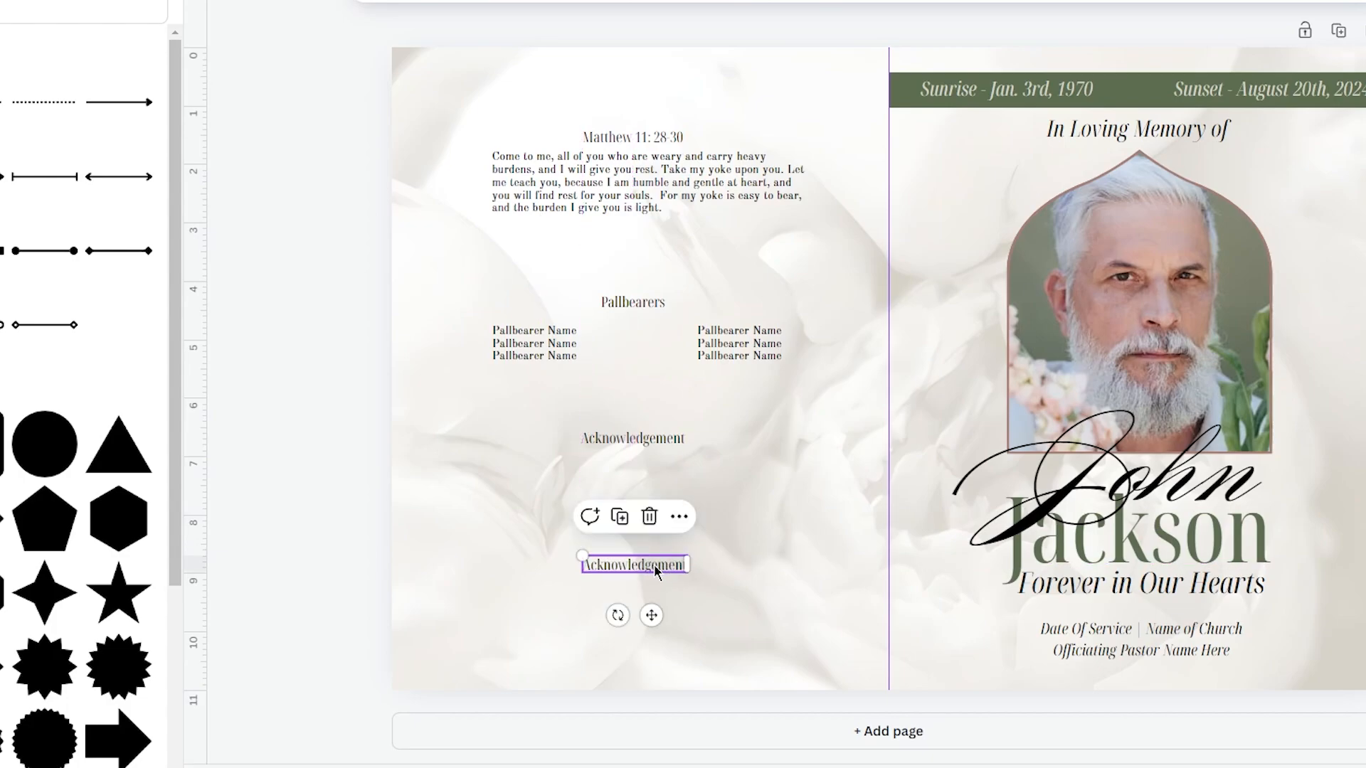
pyautogui.doubleClick(654, 565)
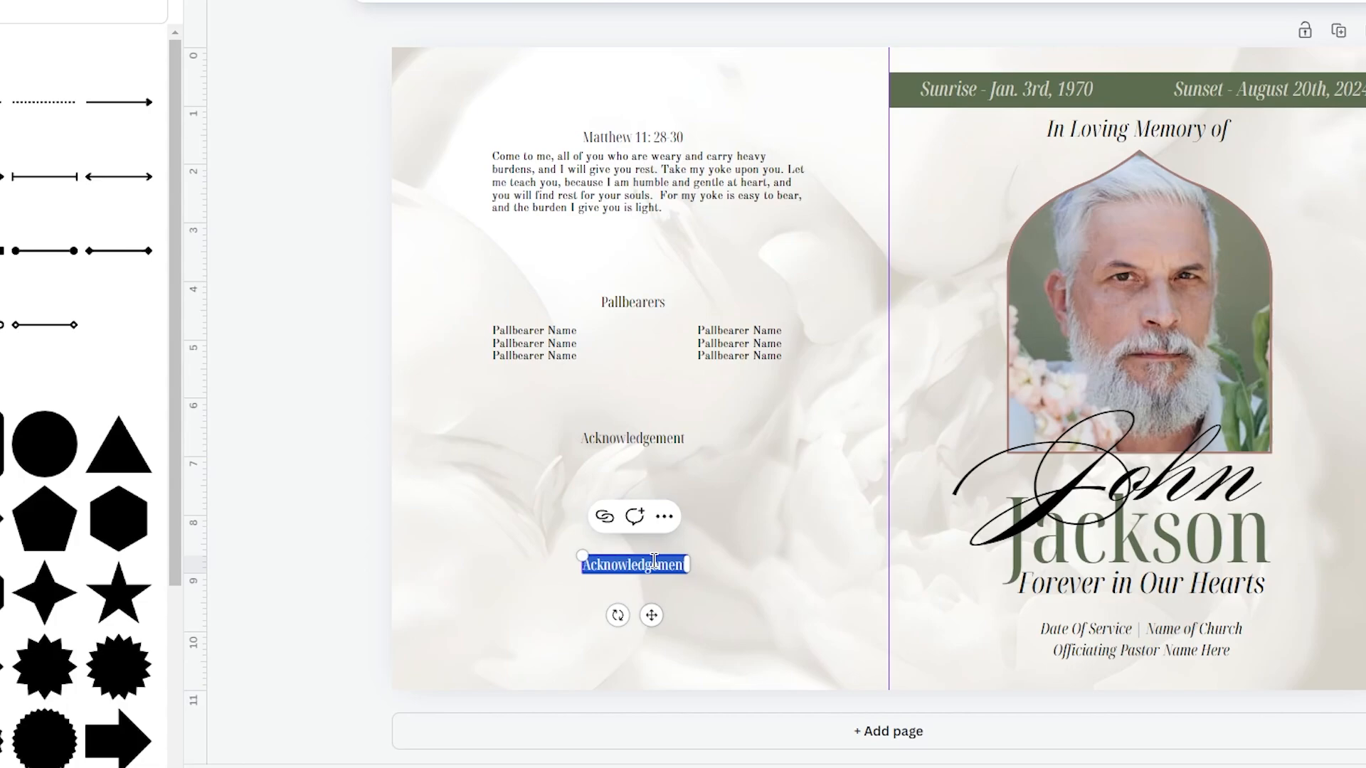
pyautogui.write('Funera')
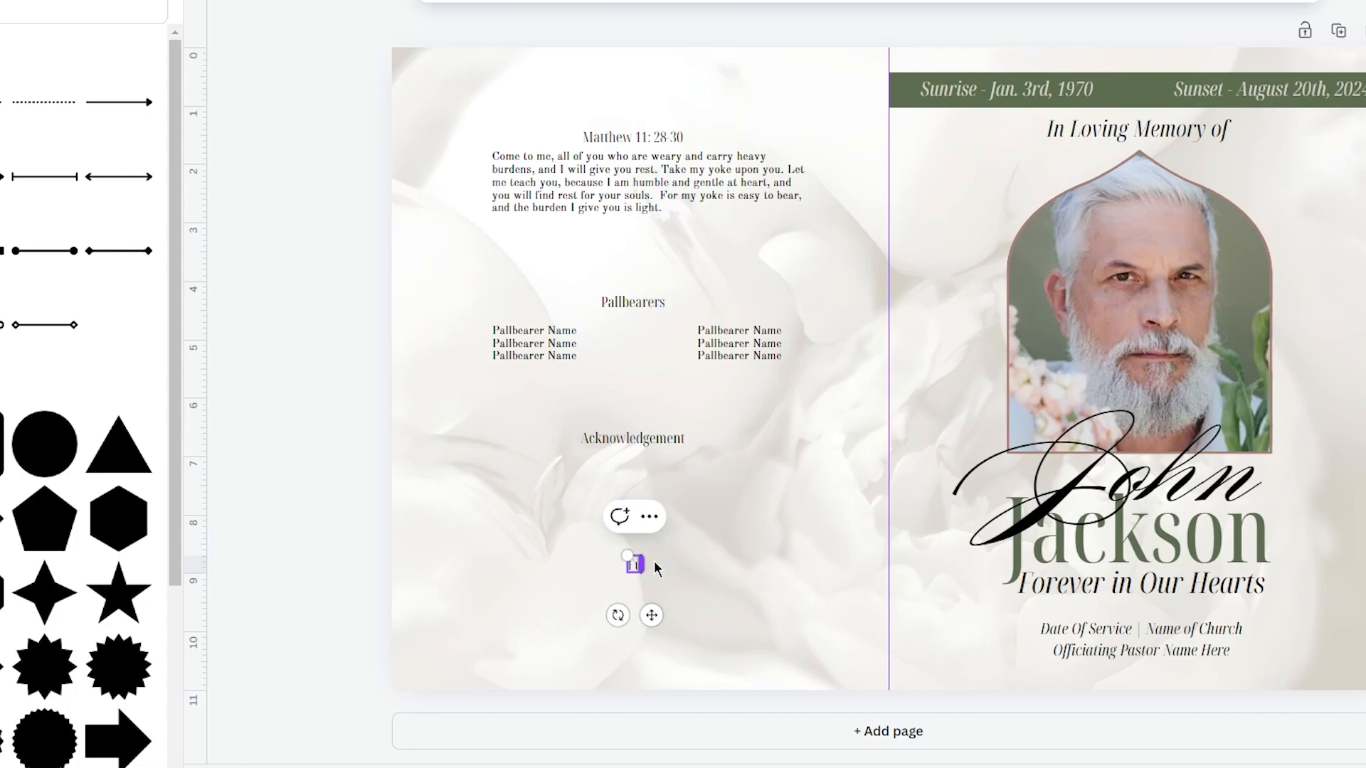
pyautogui.write('l Home Name')
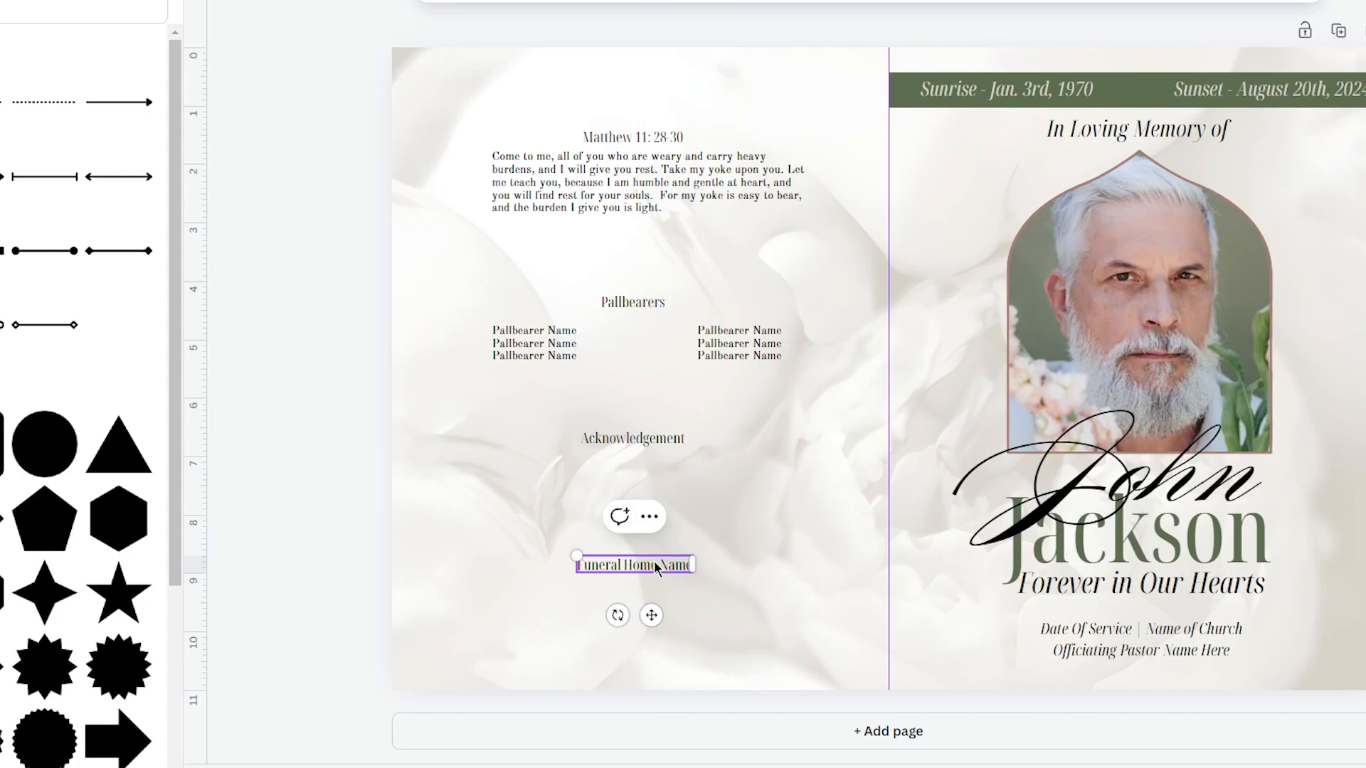
pyautogui.press('Return')
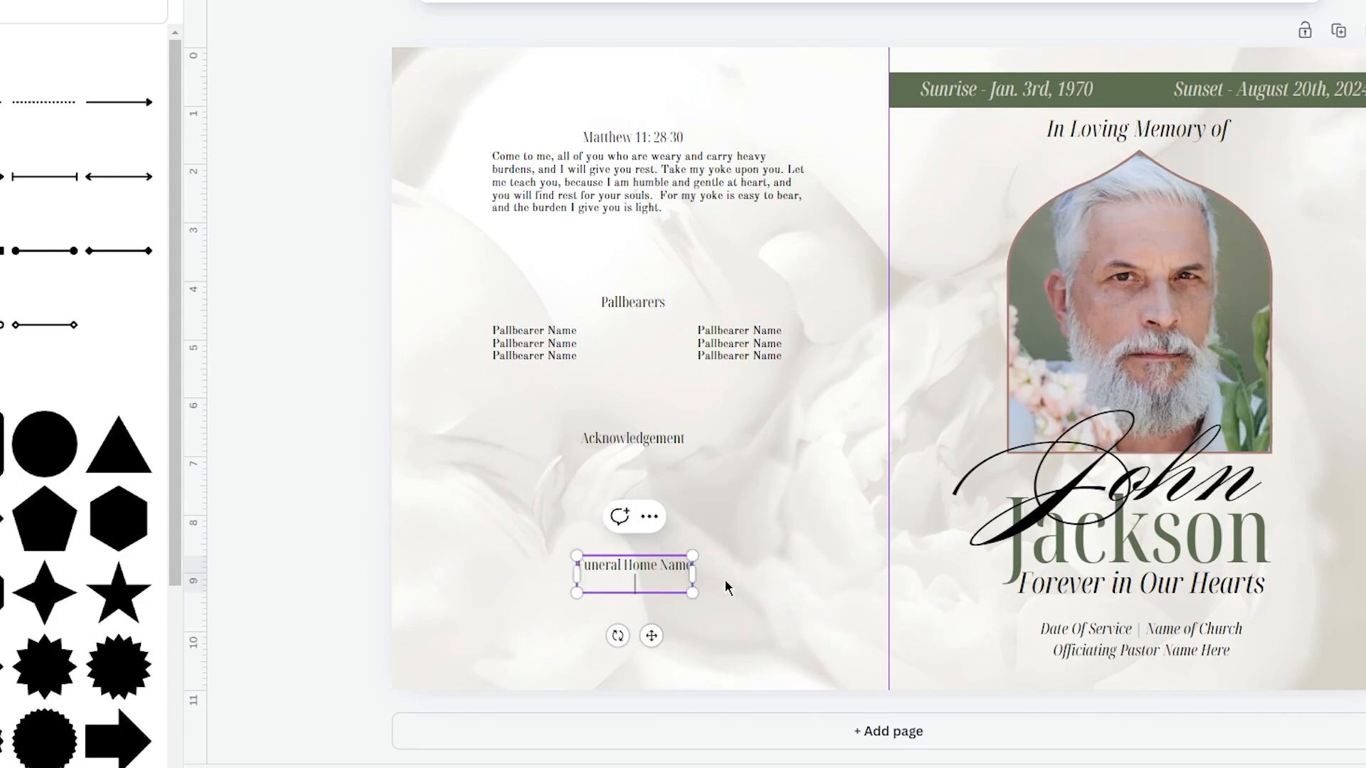
pyautogui.write('Funeral Home Name Funeral Home Address Goes Here')
pyautogui.click(724, 579)
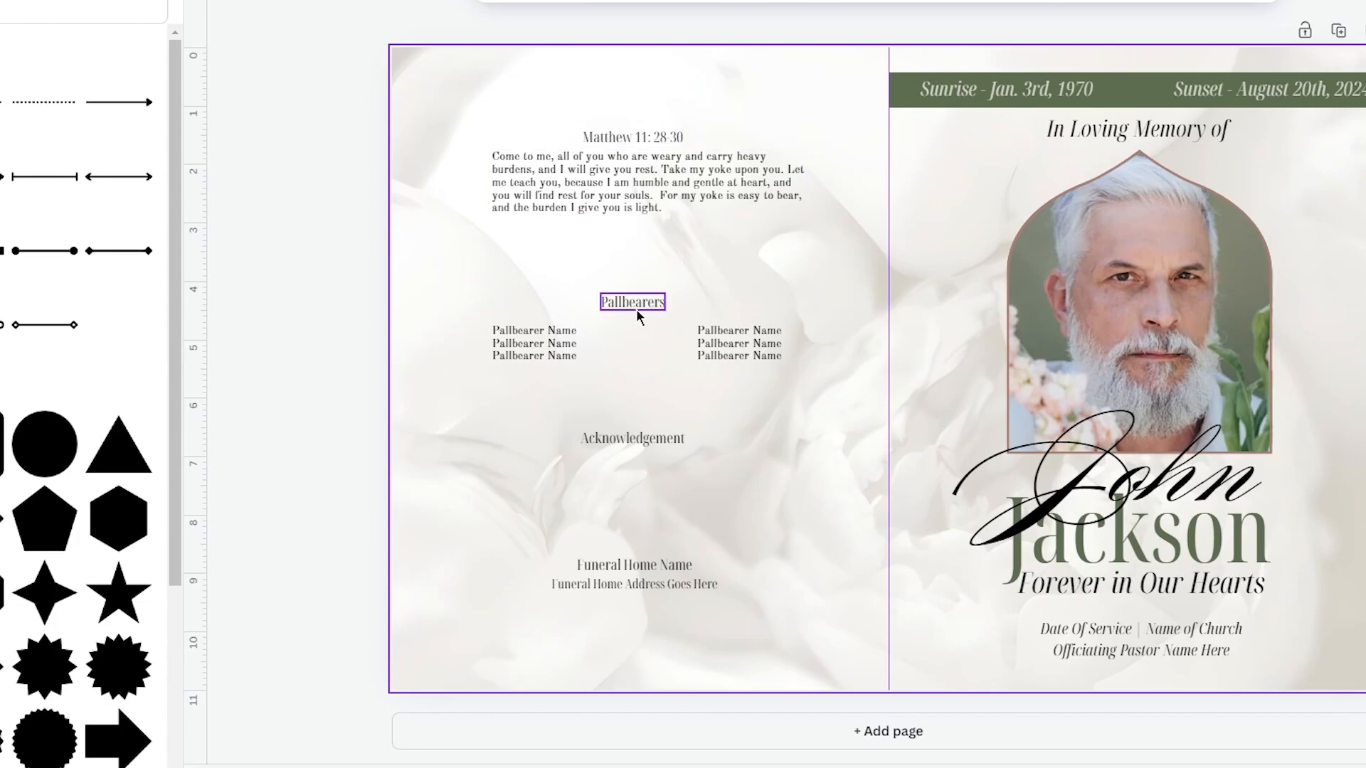
# Step: Place a copy of the front cover's green date bar over the Matthew heading and send it behind the text
pyautogui.click(909, 95)
pyautogui.click(1122, 36)
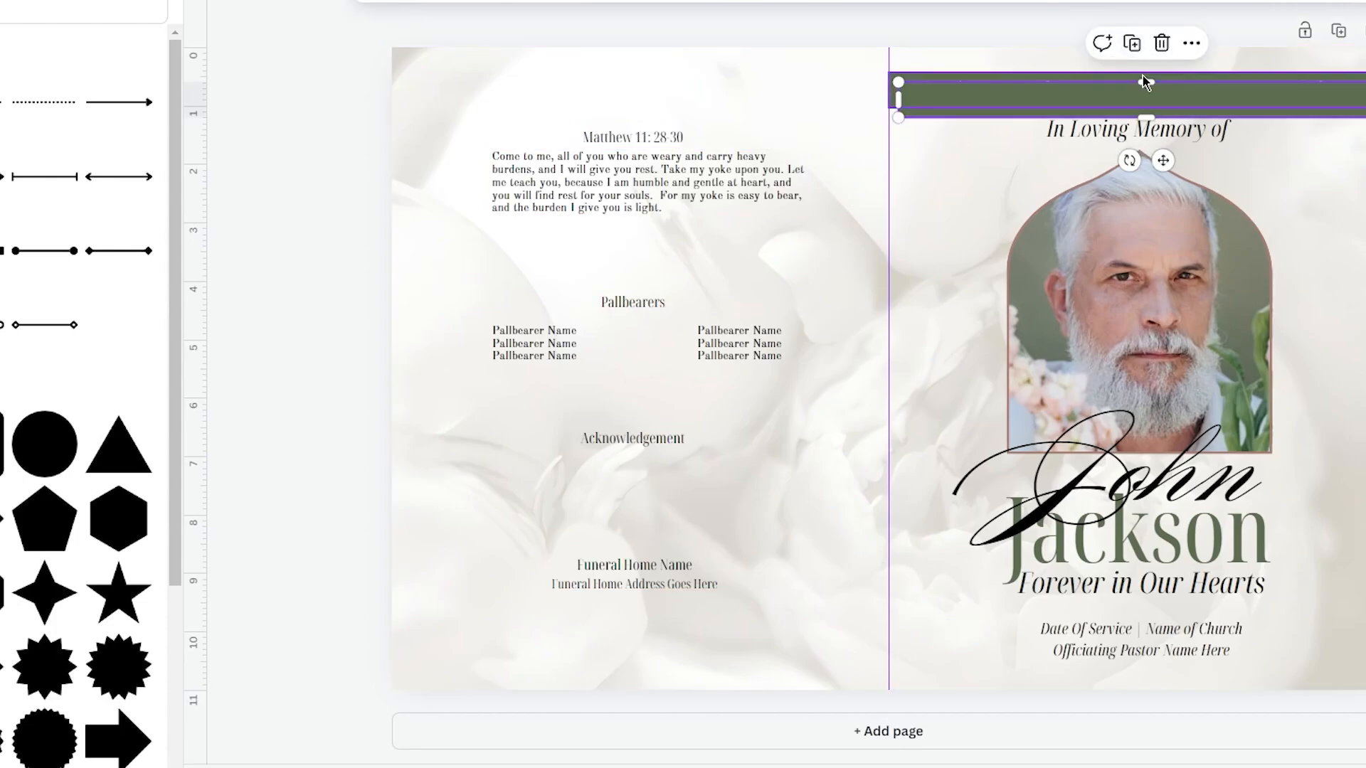
pyautogui.moveTo(1143, 102); pyautogui.dragTo(646, 142)
pyautogui.moveTo(763, 130)
pyautogui.mouseDown()
pyautogui.moveTo(895, 137)
pyautogui.moveTo(747, 134)
pyautogui.mouseUp()
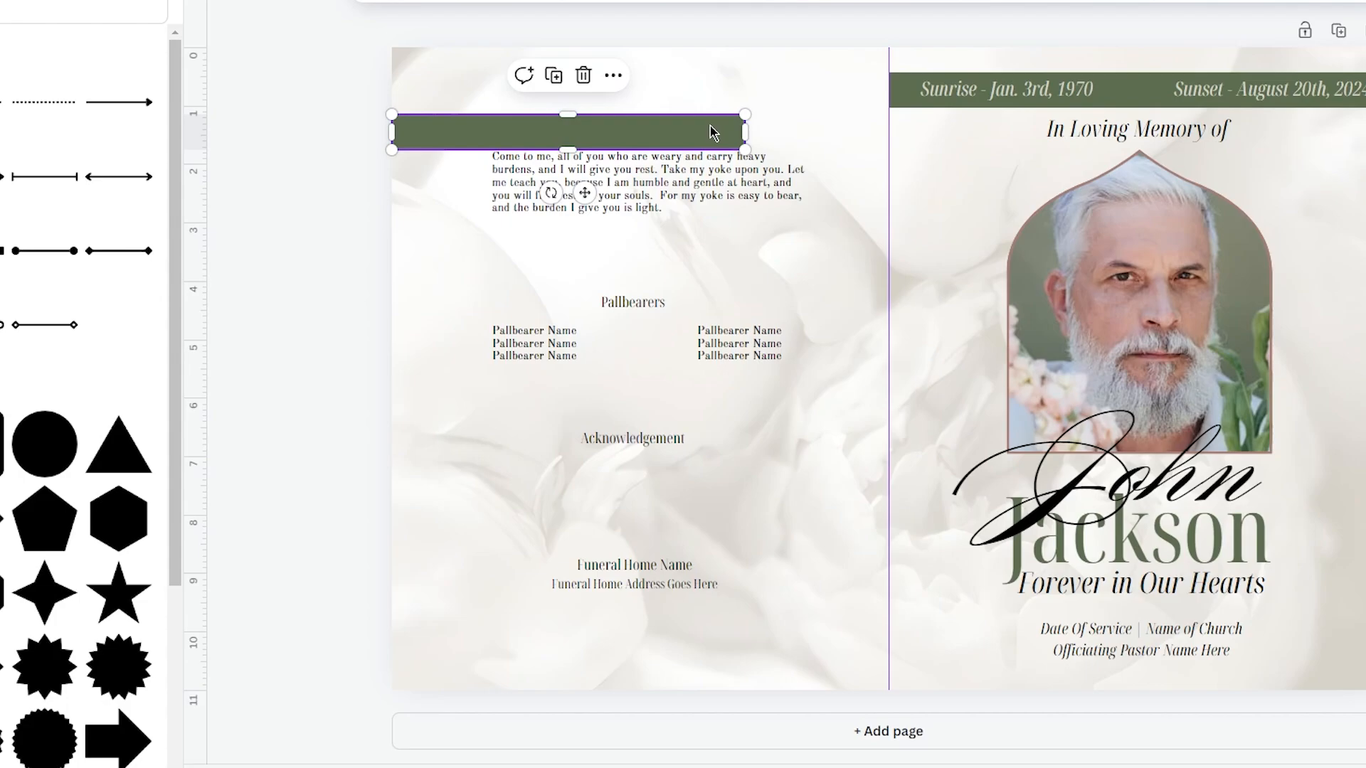
pyautogui.rightClick(714, 133)
pyautogui.moveTo(843, 363)
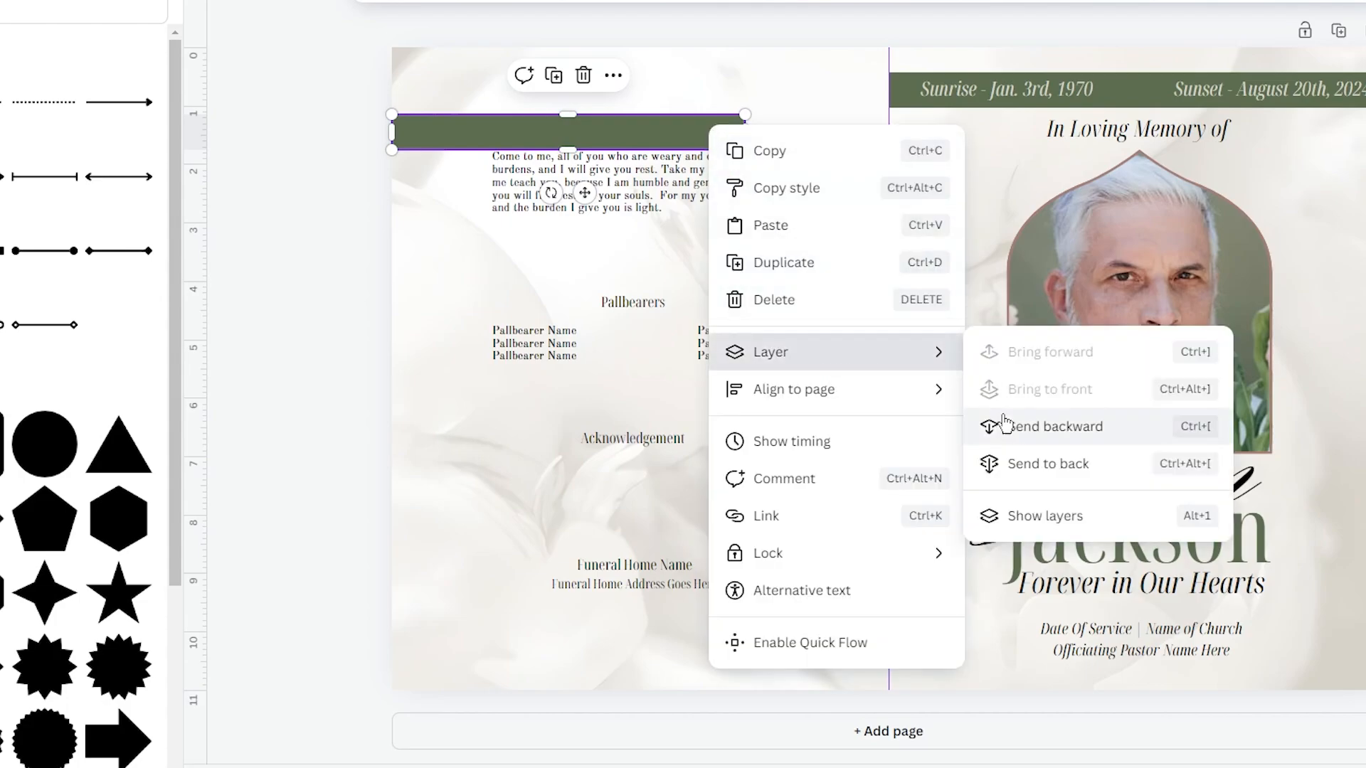
pyautogui.click(1019, 462)
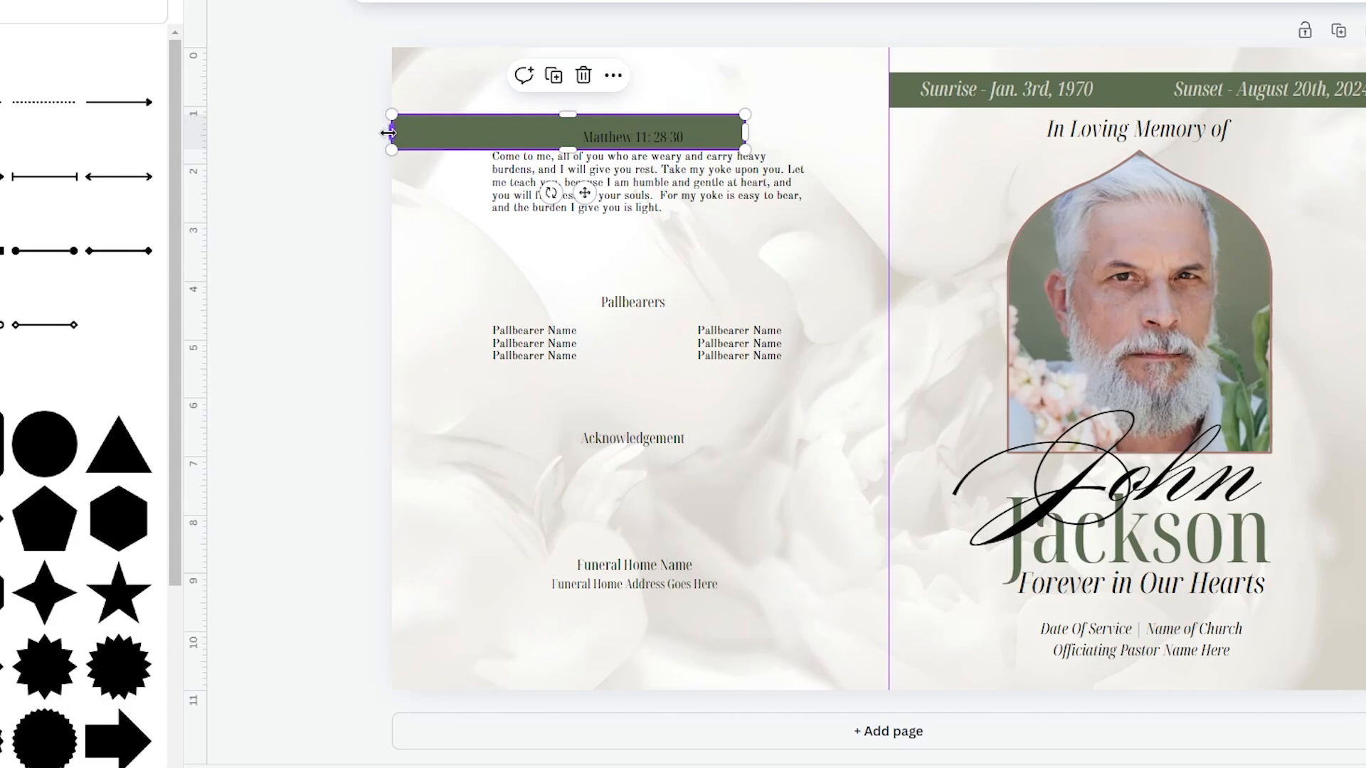
# Step: Shrink the copied green bar to about 2.1 in wide and fit it closely around the Matthew heading
pyautogui.moveTo(388, 132); pyautogui.dragTo(567, 127)
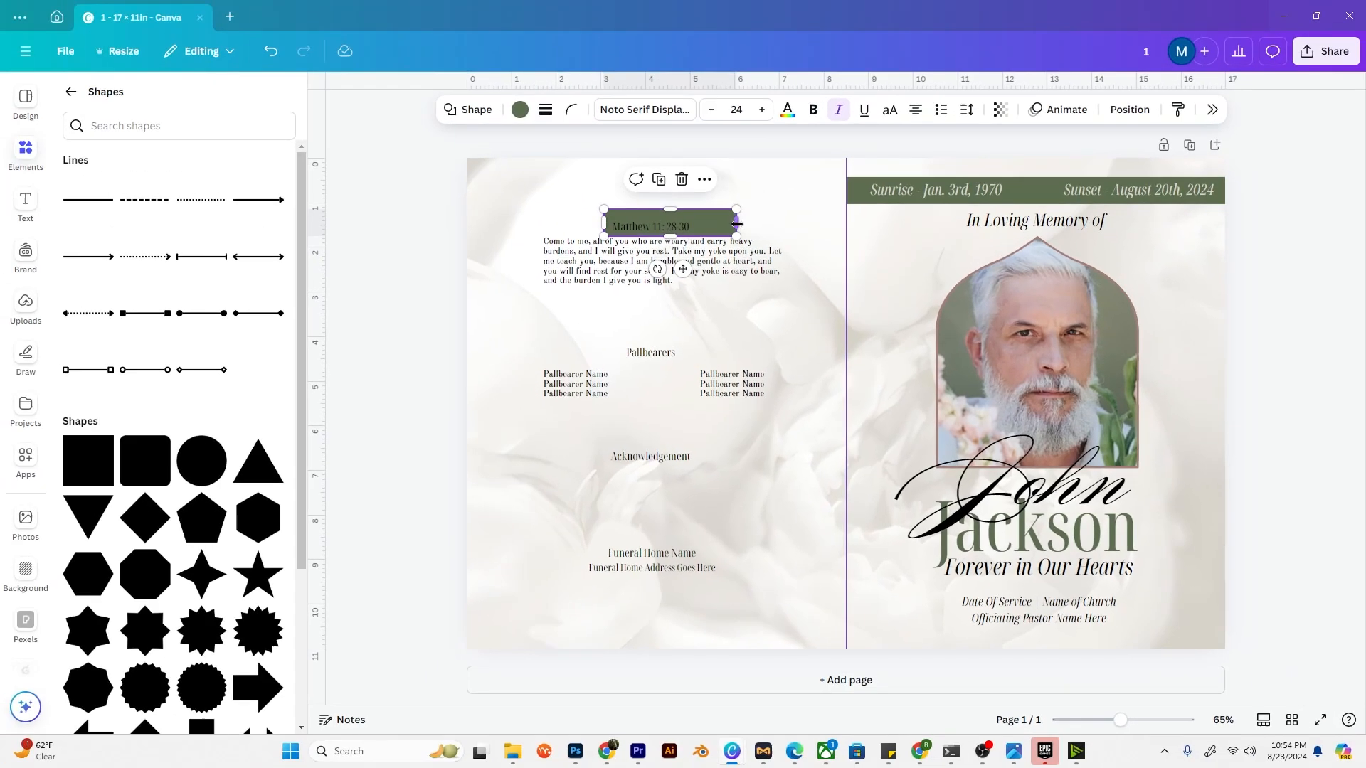
pyautogui.moveTo(745, 132); pyautogui.dragTo(703, 130)
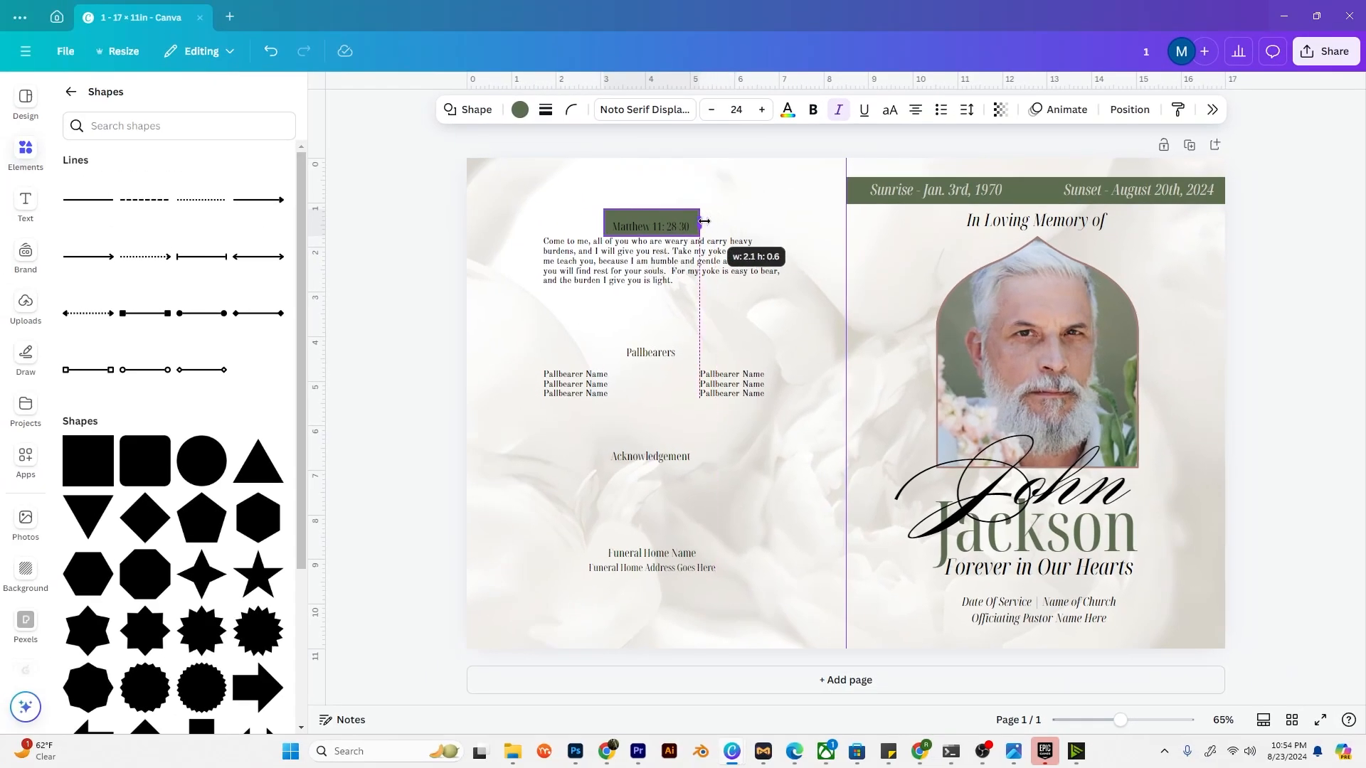
pyautogui.moveTo(652, 210); pyautogui.dragTo(686, 240)
pyautogui.keyDown('ctrl'); pyautogui.scroll(5, 667, 231); pyautogui.keyUp('ctrl')
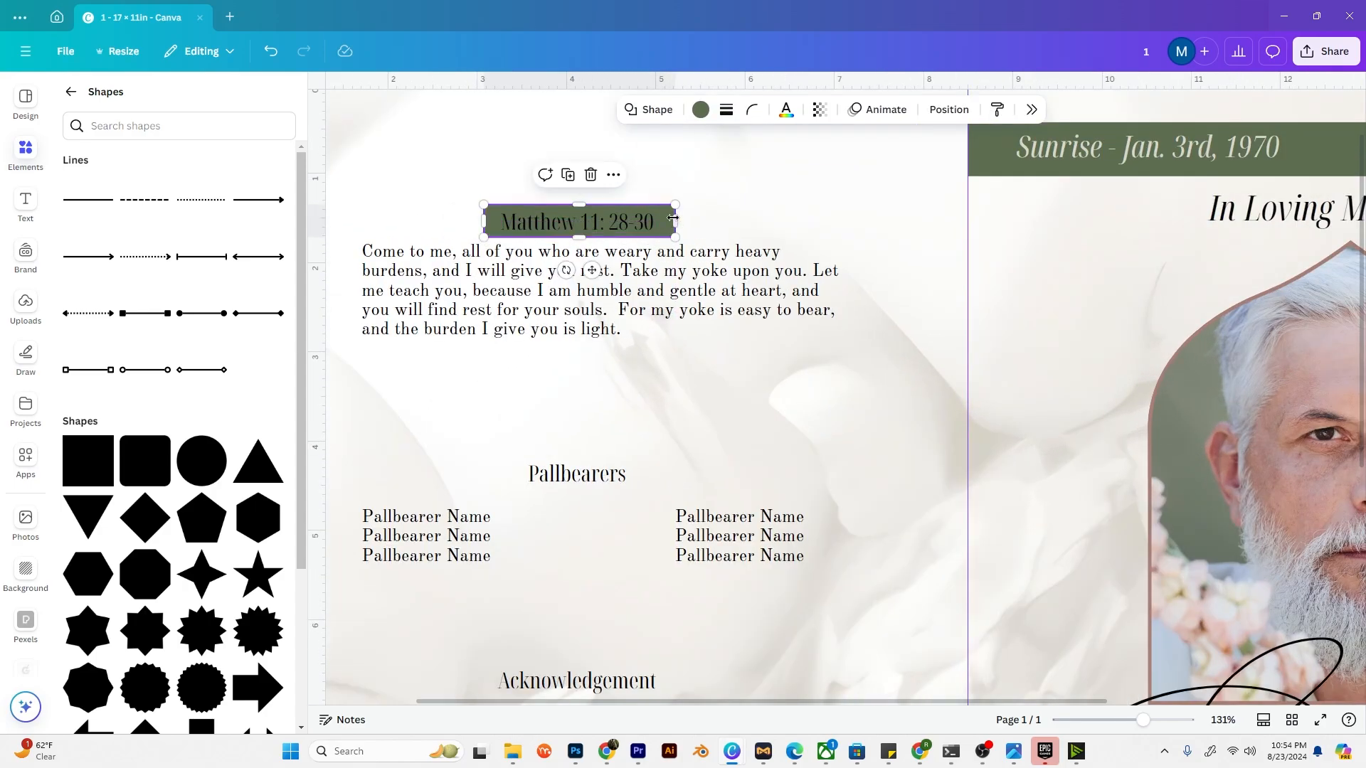
# Step: Colour the Matthew heading text with the light beige document colour #dad6cd
pyautogui.click(635, 226)
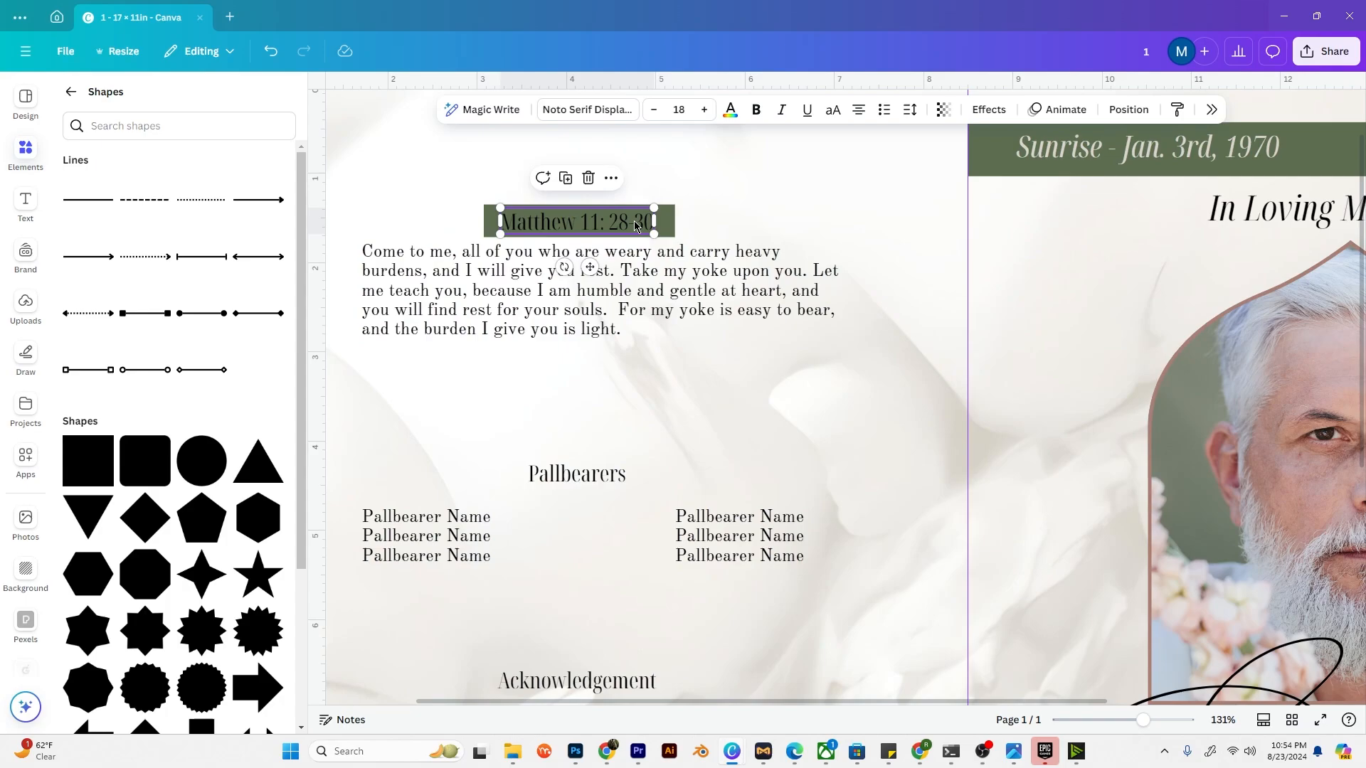
pyautogui.click(731, 111)
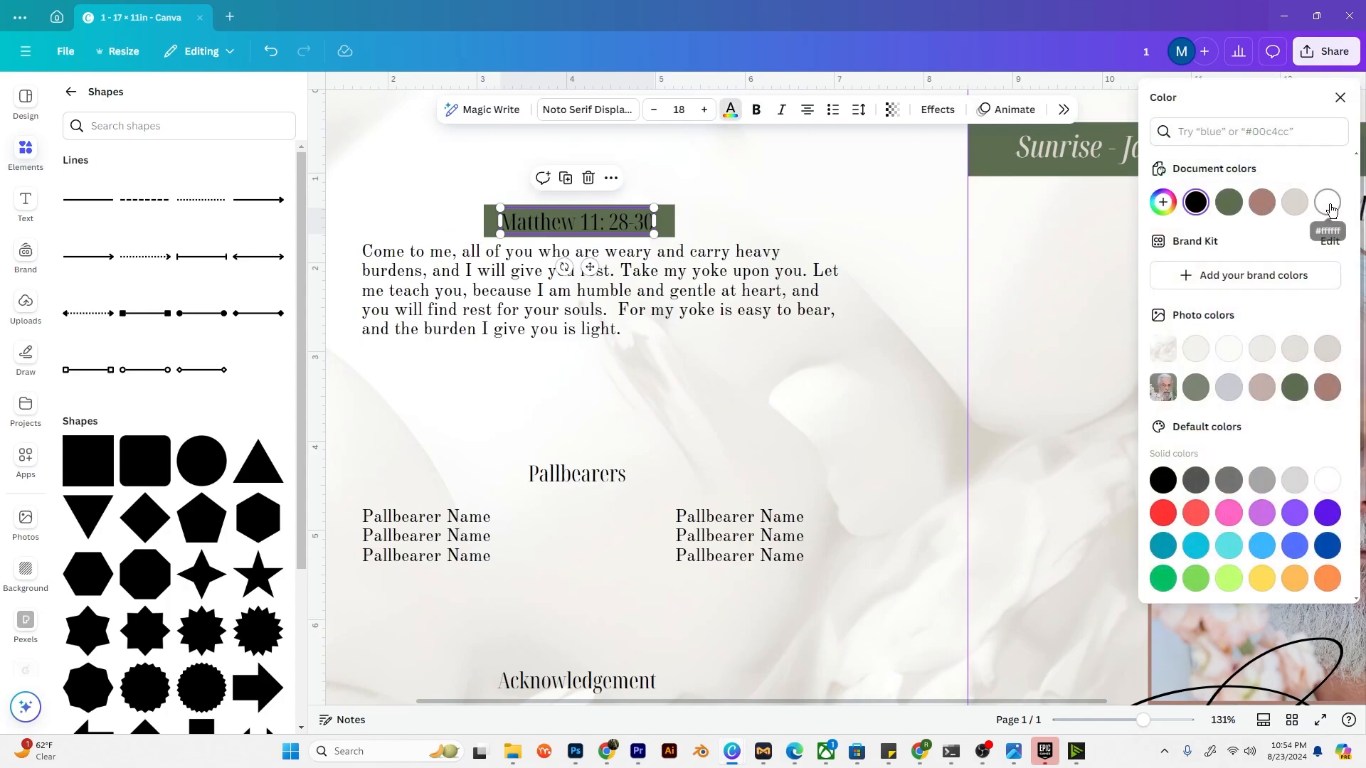
pyautogui.click(1305, 213)
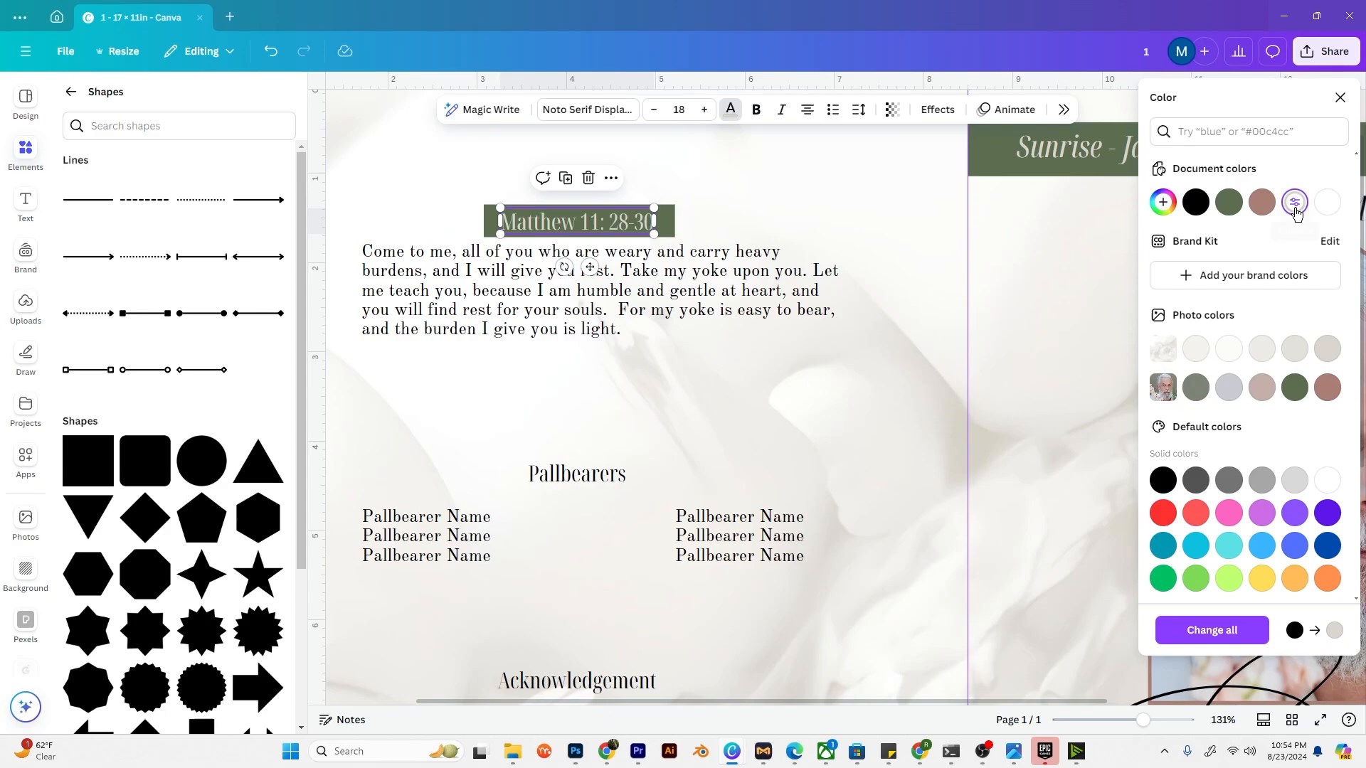
pyautogui.click(926, 299)
# Step: Round the corners of the green bar behind the Matthew heading to 14 and centre the heading text on it
pyautogui.click(668, 228)
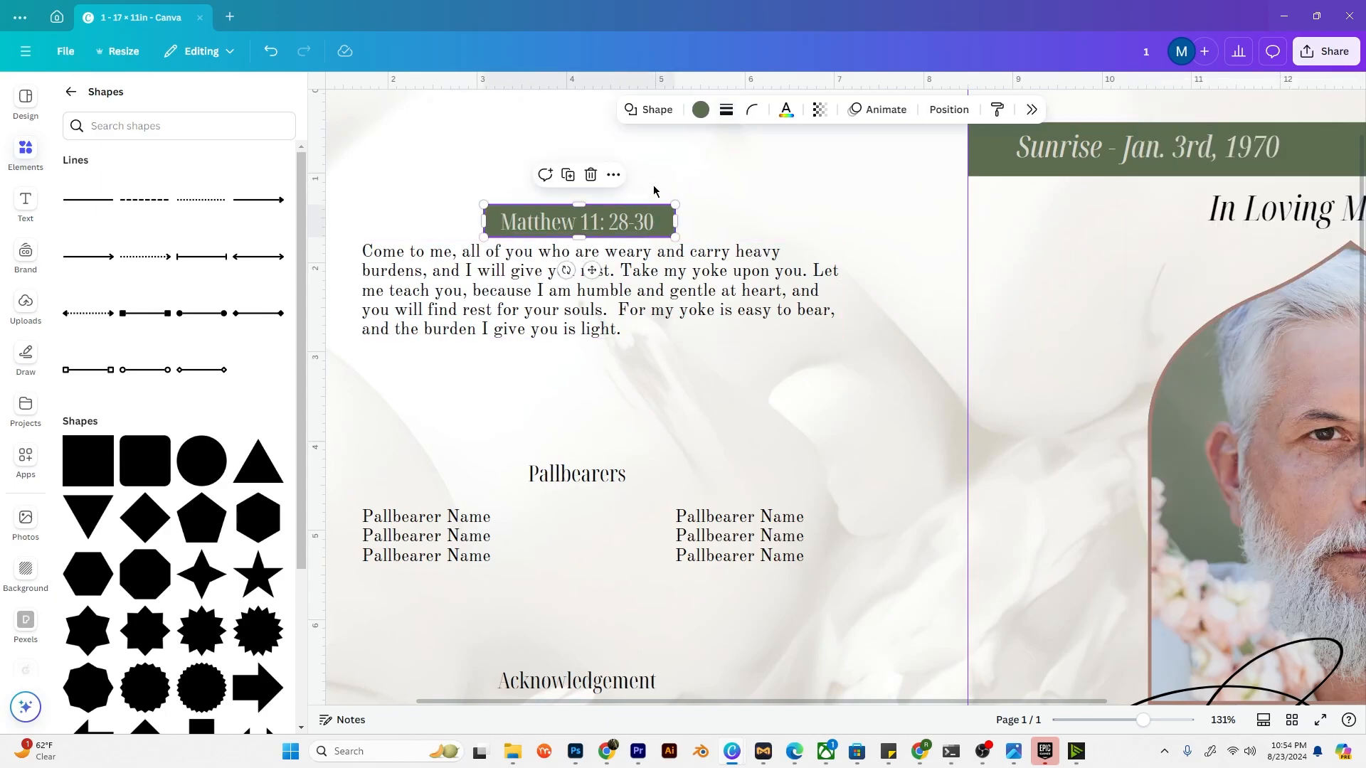
pyautogui.moveTo(678, 223); pyautogui.dragTo(678, 224)
pyautogui.click(682, 227)
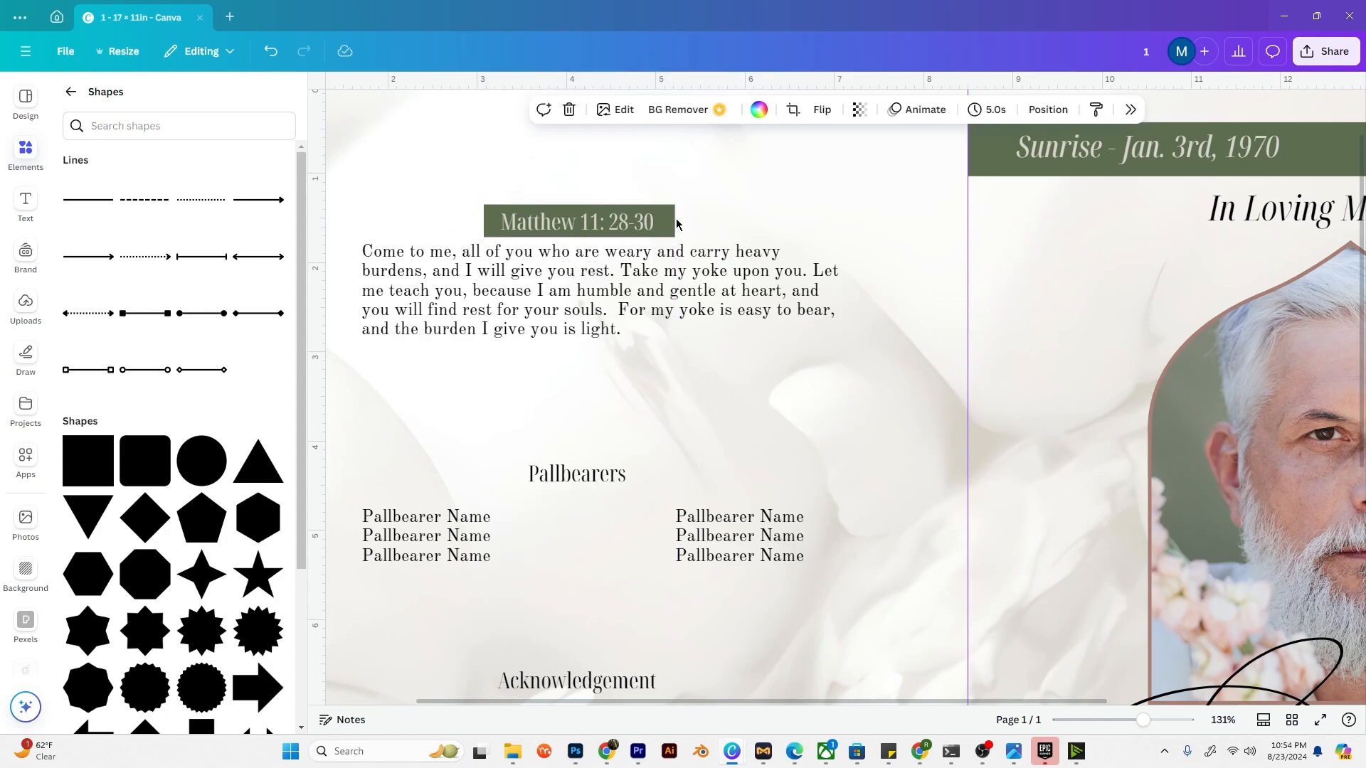
pyautogui.click(666, 225)
pyautogui.click(753, 110)
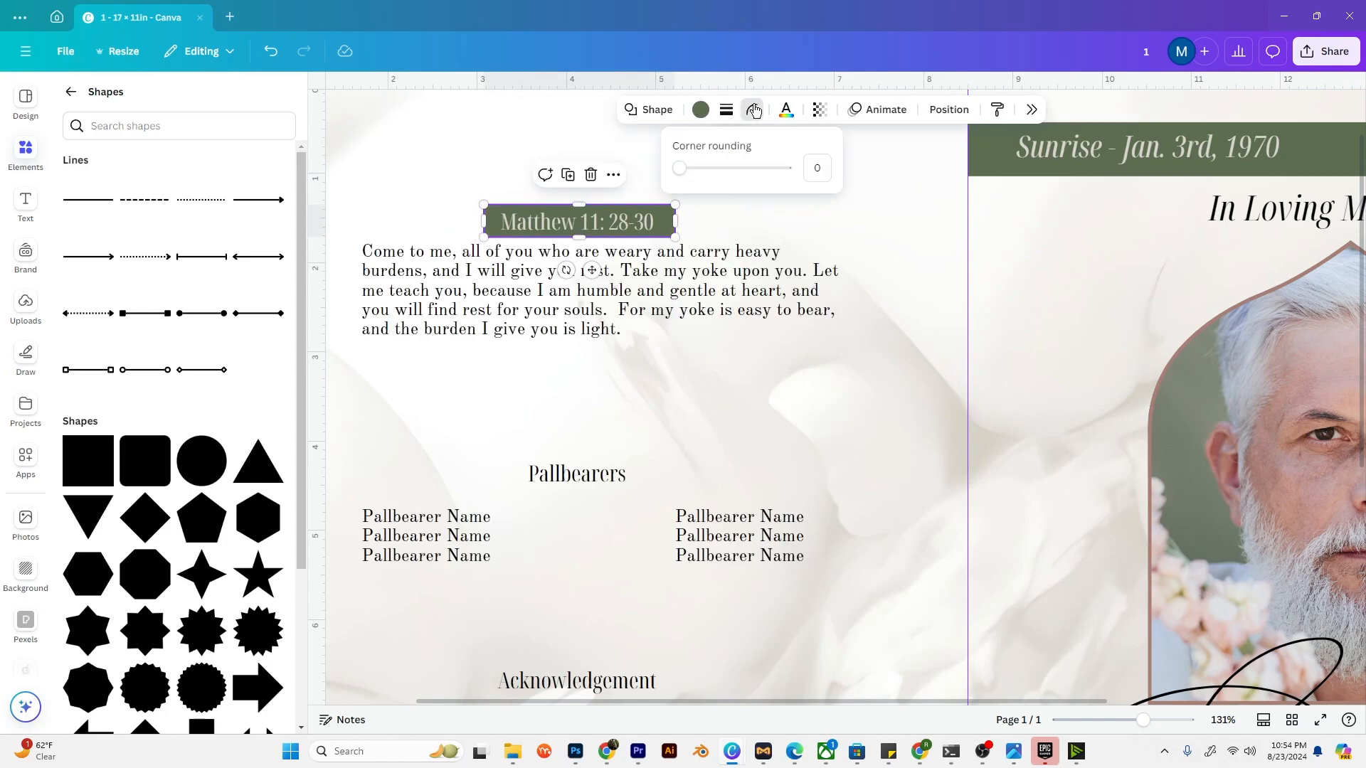
pyautogui.moveTo(679, 168); pyautogui.dragTo(695, 171)
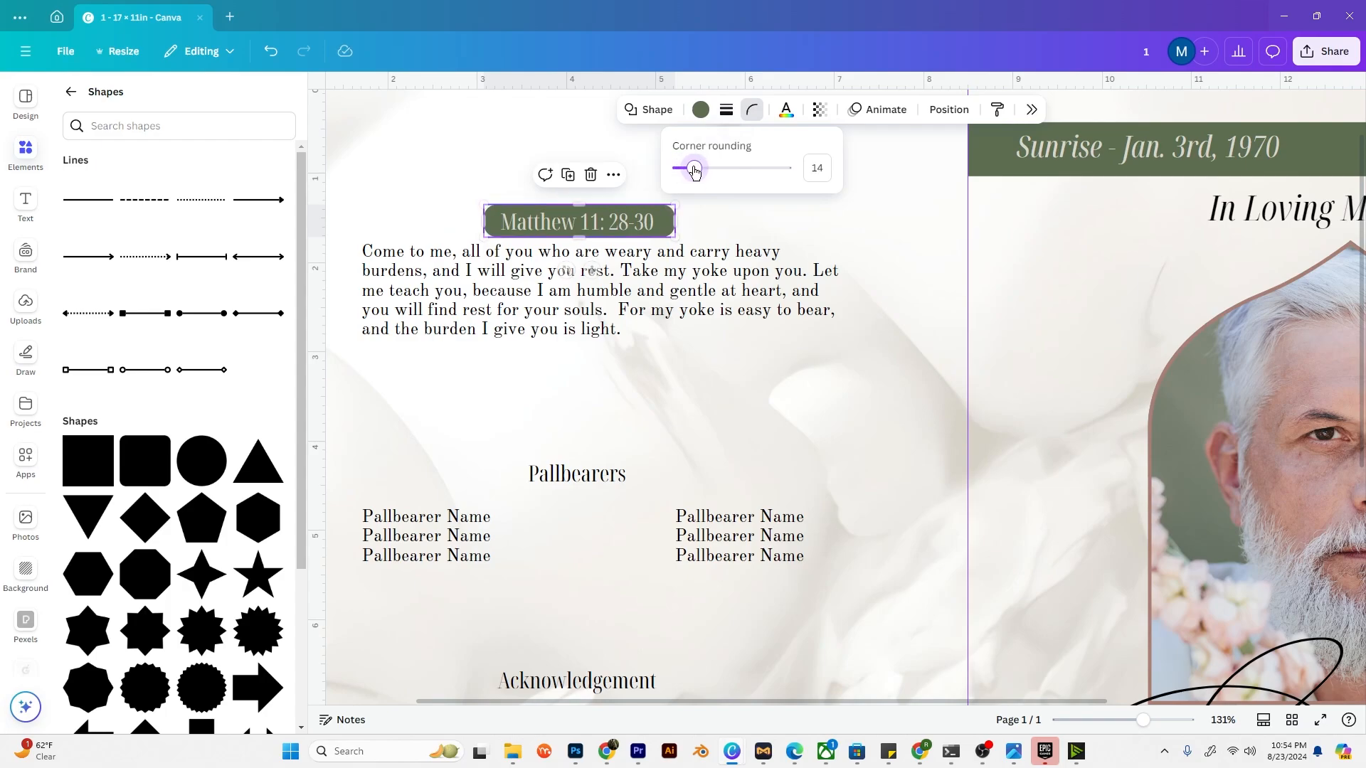
pyautogui.click(687, 222)
pyautogui.click(635, 227)
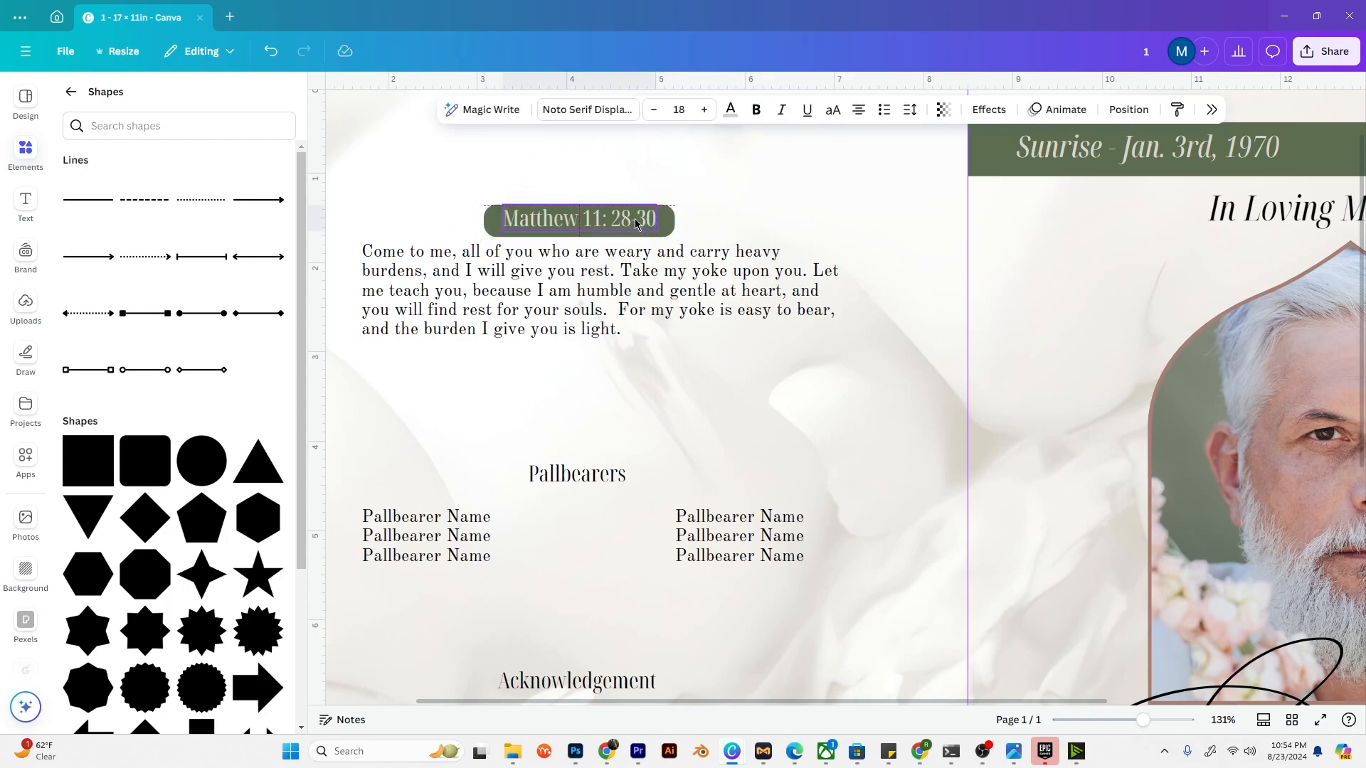
pyautogui.click(759, 223)
# Step: Place copies of the rounded green bar behind the "Pallbearers", "Acknowledgement" and "Funeral Home Name" headings
pyautogui.click(669, 227)
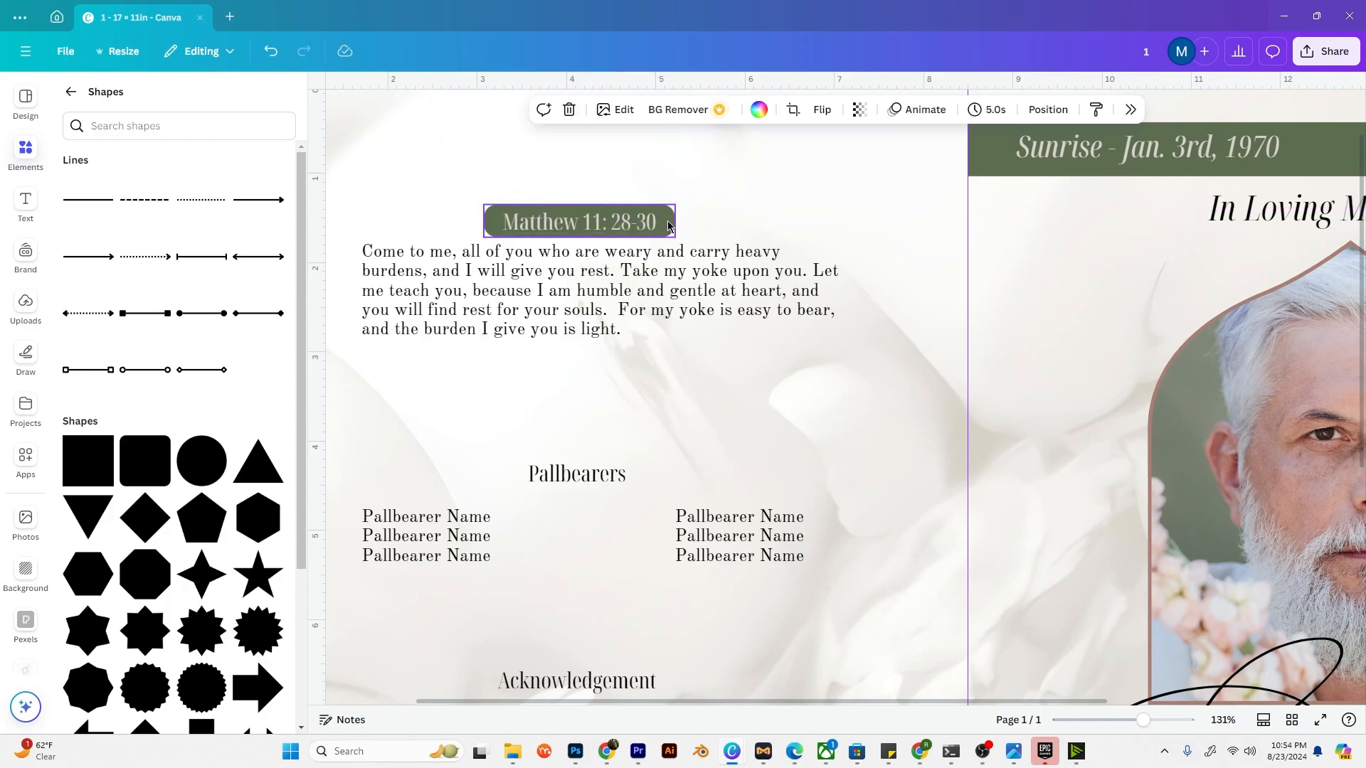
pyautogui.moveTo(669, 227); pyautogui.dragTo(650, 475)
pyautogui.rightClick(650, 475)
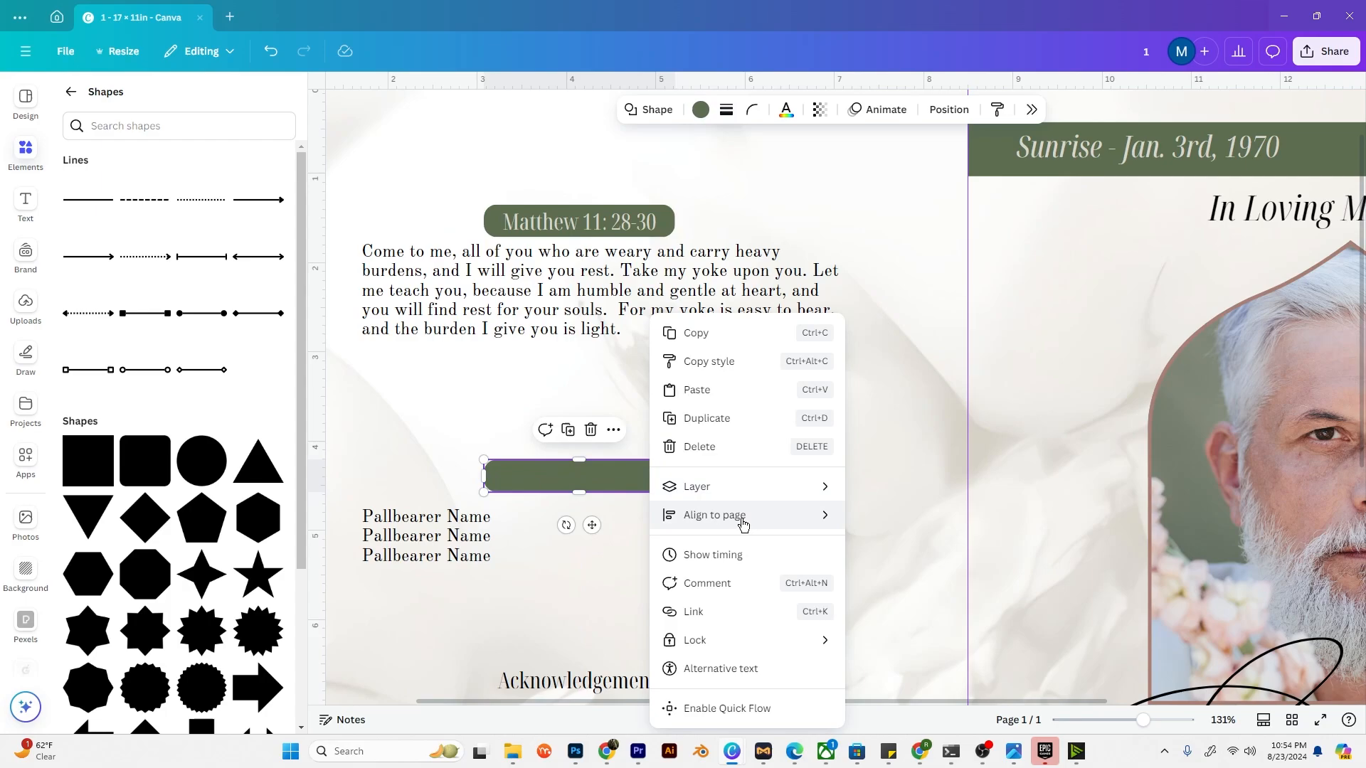
pyautogui.moveTo(754, 490)
pyautogui.click(907, 567)
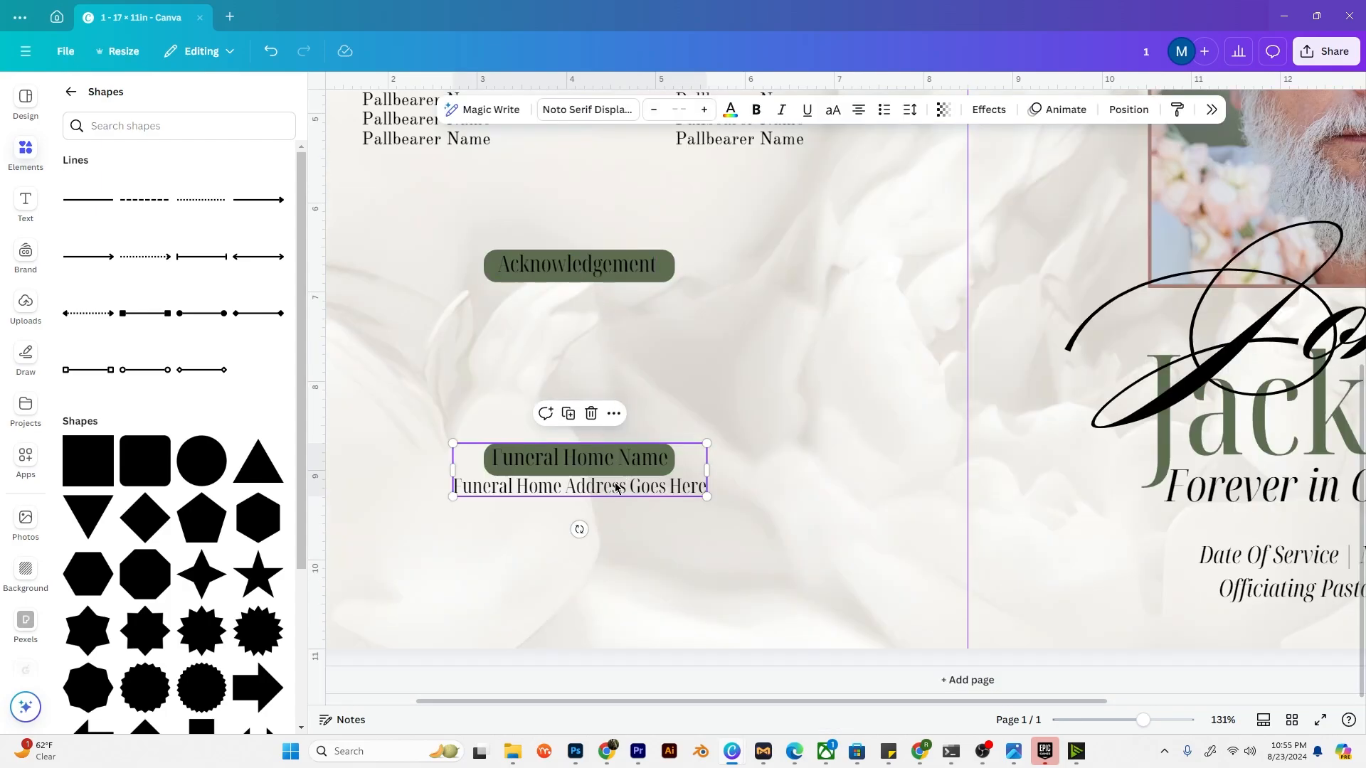
# Step: Colour only the "Funeral Home Name" line with the light beige document colour #dad6cd
pyautogui.click(613, 467)
pyautogui.tripleClick(612, 456)
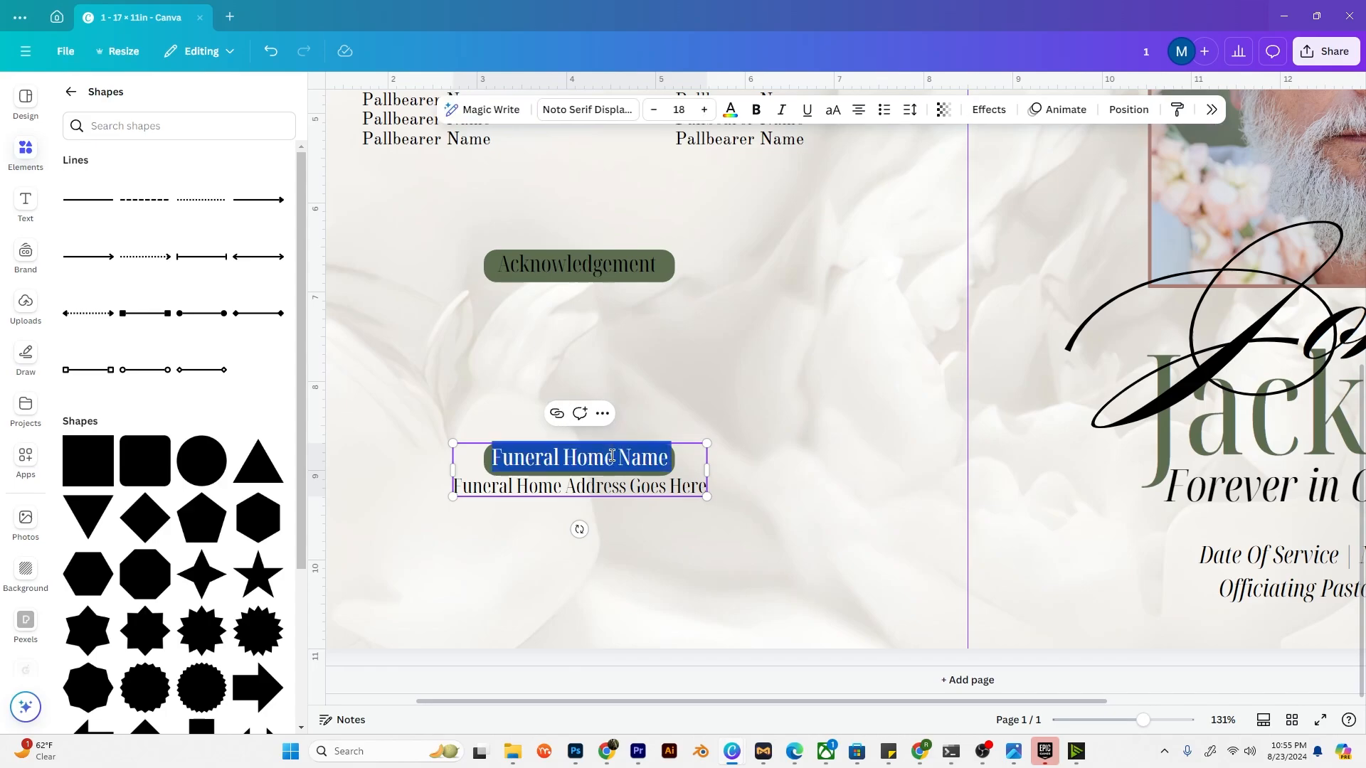
pyautogui.click(730, 109)
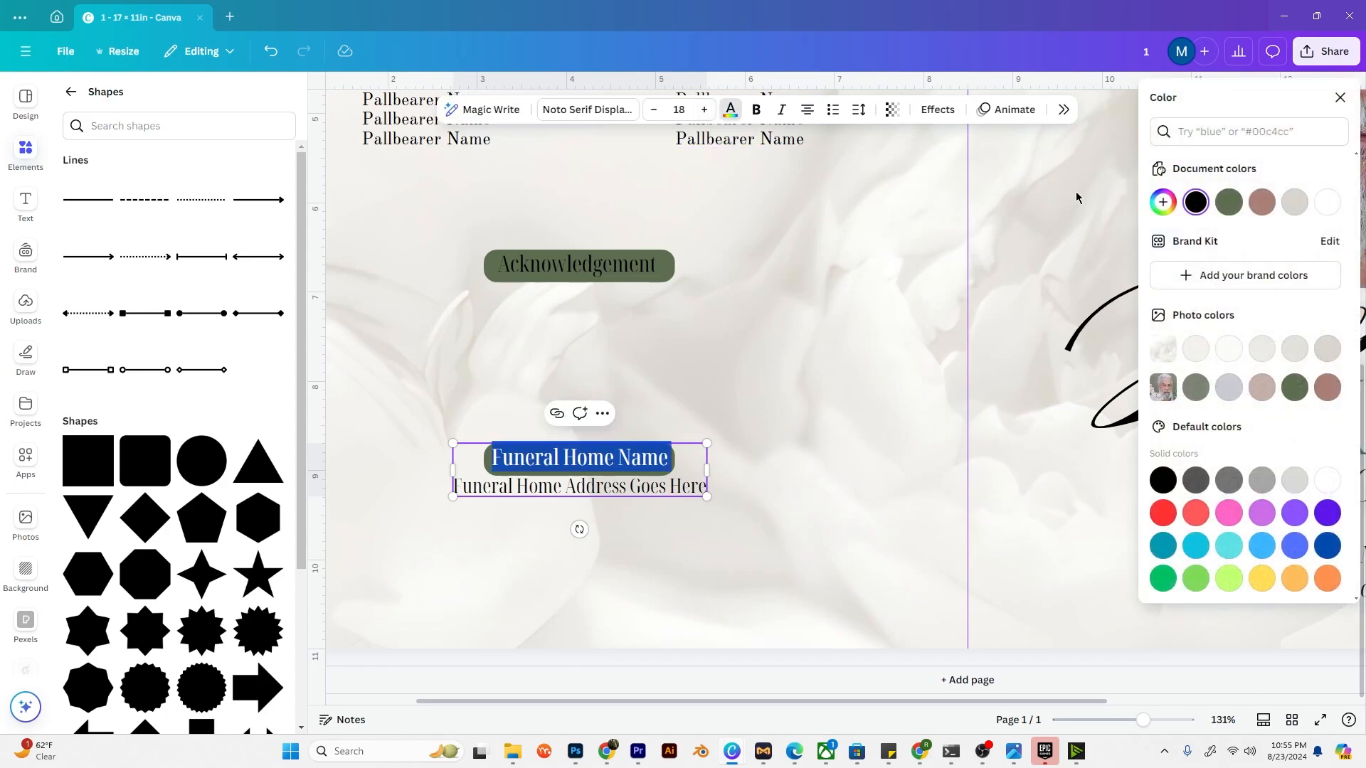
pyautogui.click(1294, 203)
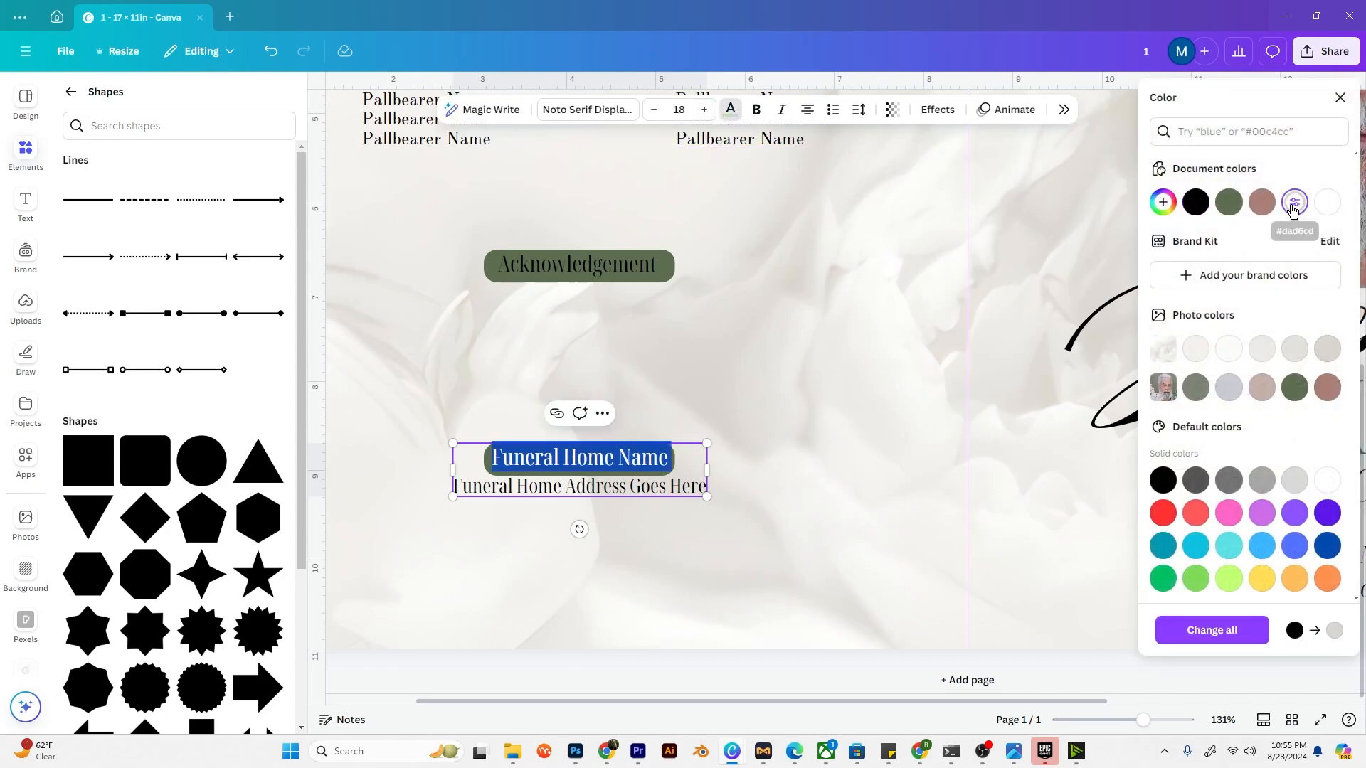
# Step: Colour the "Acknowledgement" and "Pallbearers" headings together with the light beige document colour #dad6cd
pyautogui.click(596, 263)
pyautogui.scroll(4, 729, 284)
pyautogui.keyDown('shift'); pyautogui.click(604, 345); pyautogui.keyUp('shift')
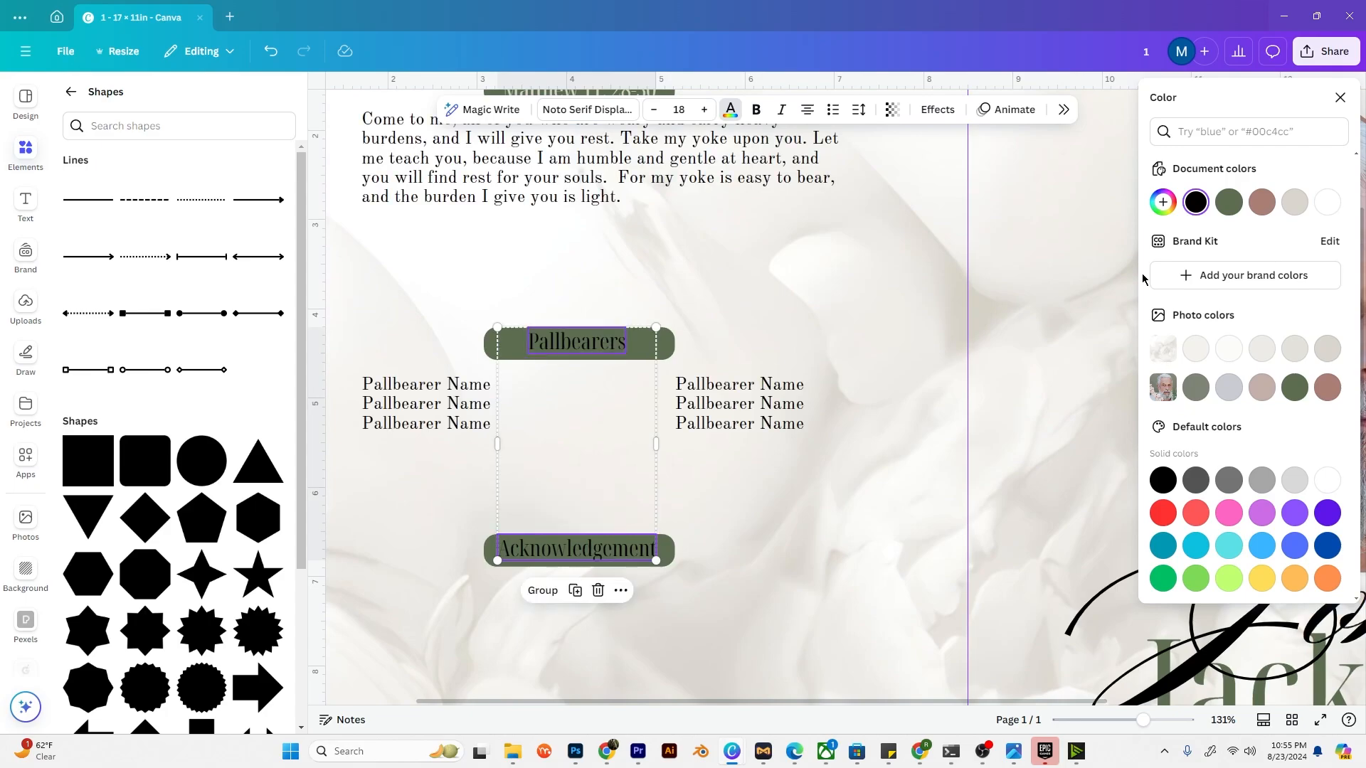
pyautogui.click(1294, 202)
pyautogui.click(990, 288)
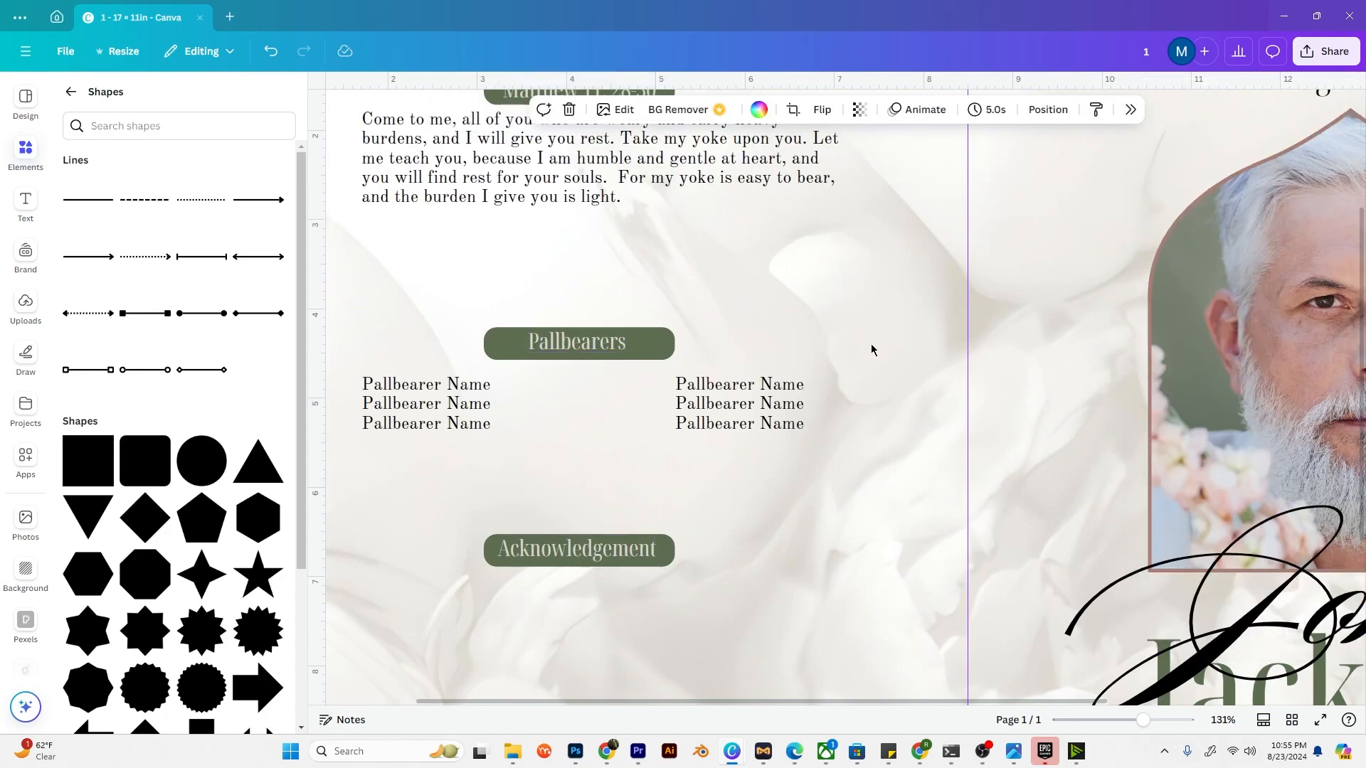
pyautogui.scroll(-3, 872, 348)
pyautogui.scroll(5, 873, 348)
pyautogui.scroll(-5, 840, 327)
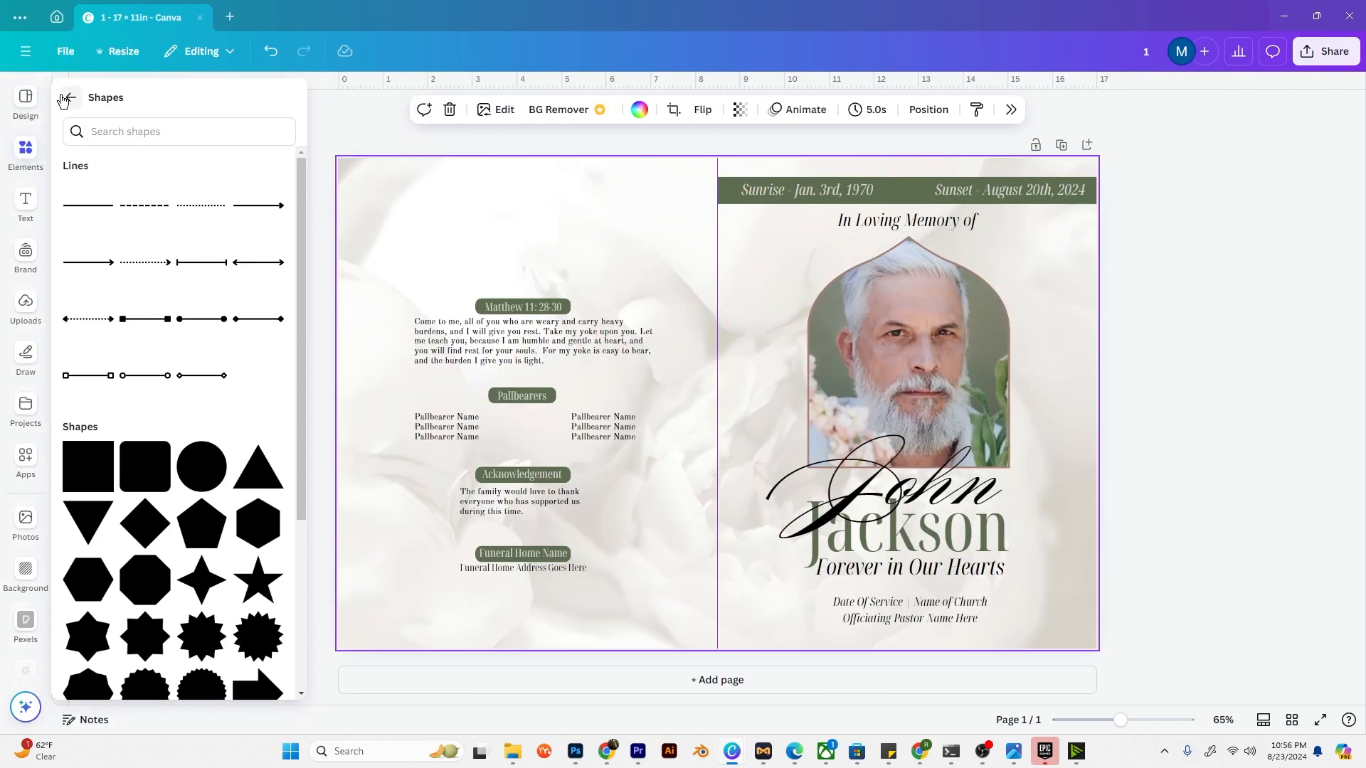
# Step: Place a square photo frame about 2.2 in wide at the top of the back cover and duplicate it twice into a row of three
pyautogui.click(70, 91)
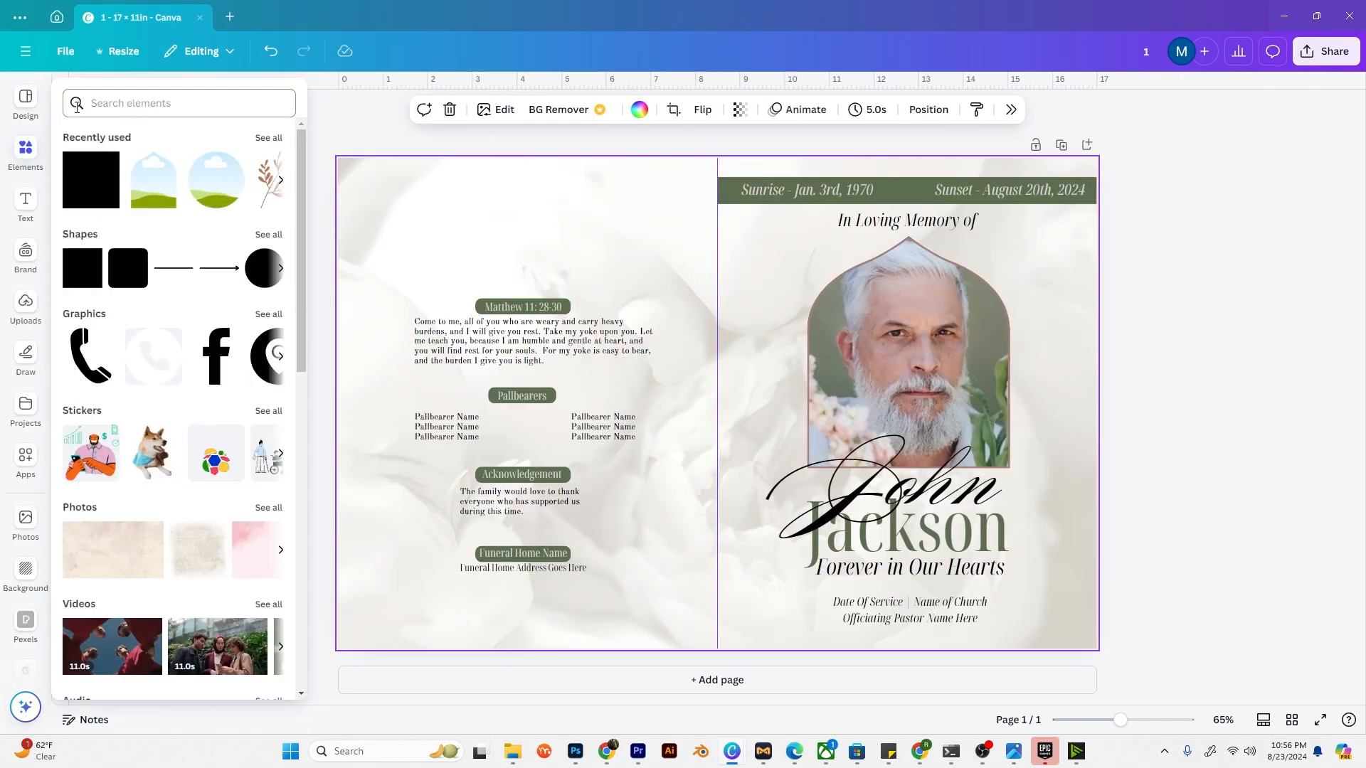
pyautogui.scroll(-8, 148, 273)
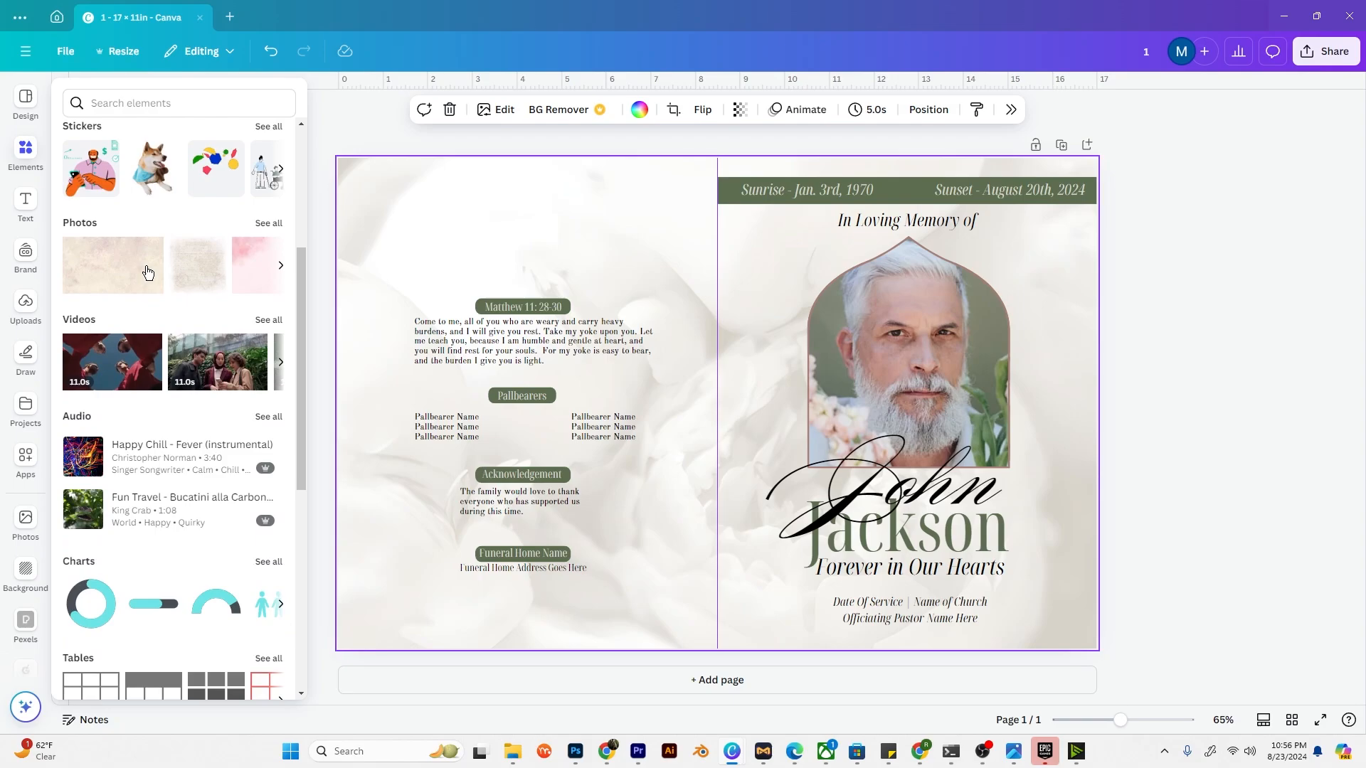
pyautogui.scroll(-4, 148, 272)
pyautogui.click(268, 281)
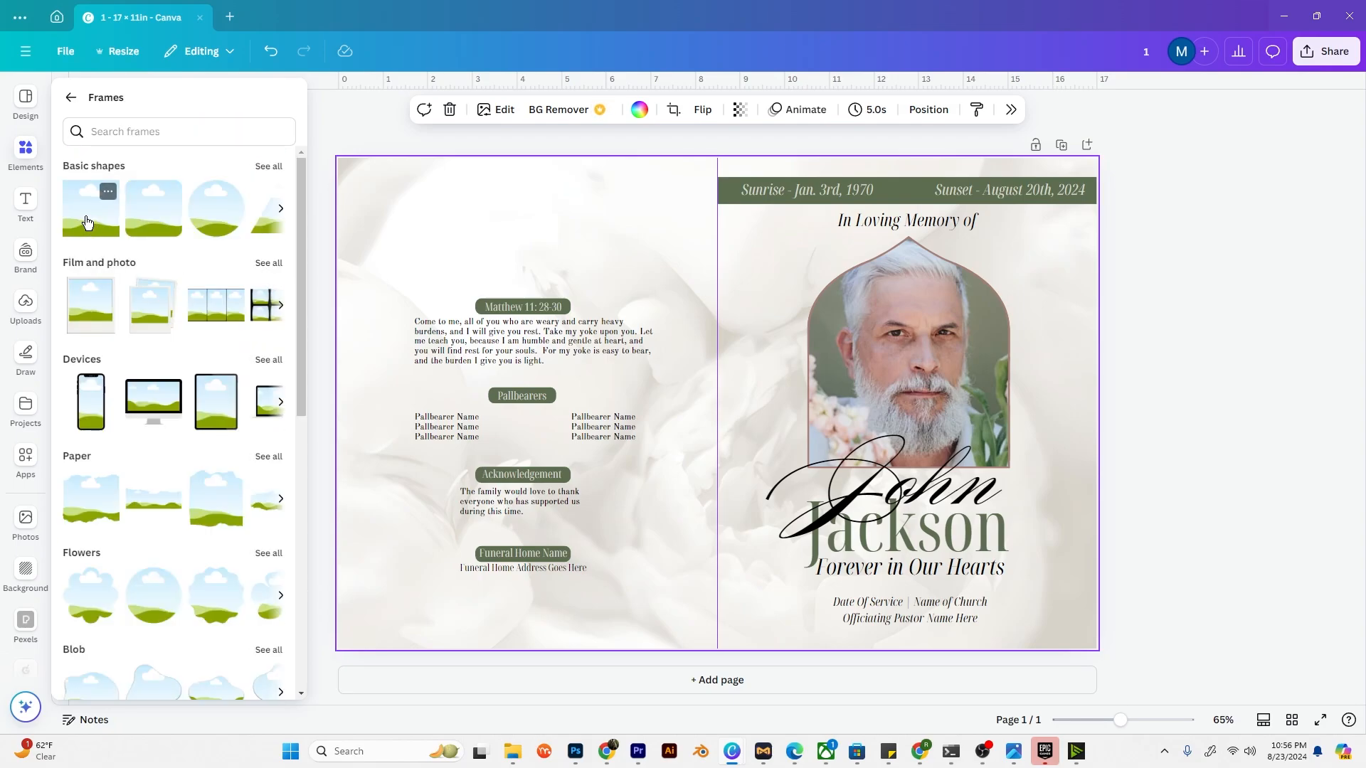
pyautogui.moveTo(107, 188); pyautogui.dragTo(379, 227)
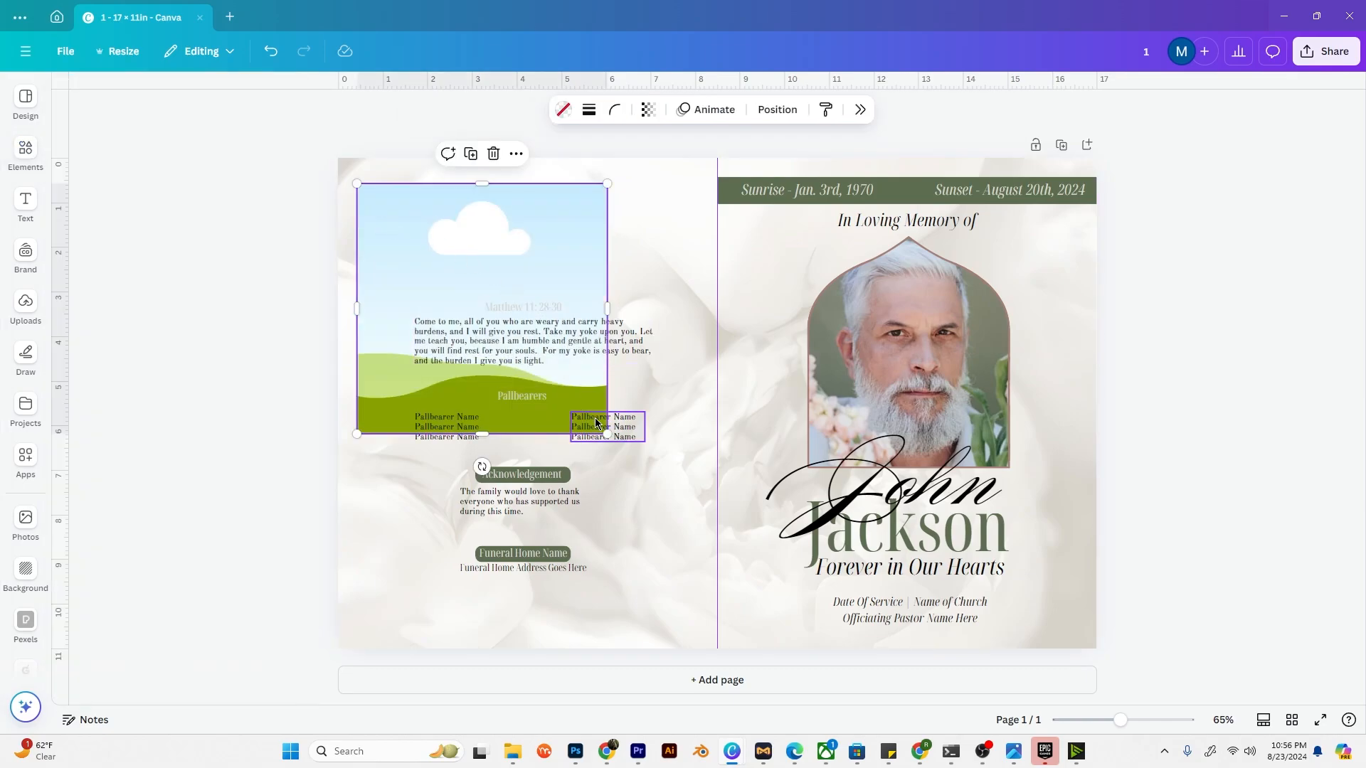
pyautogui.moveTo(607, 433); pyautogui.dragTo(471, 274)
pyautogui.moveTo(377, 244); pyautogui.dragTo(499, 240)
pyautogui.hotkey('ctrl', 'd')
pyautogui.hotkey('ctrl', 'd')
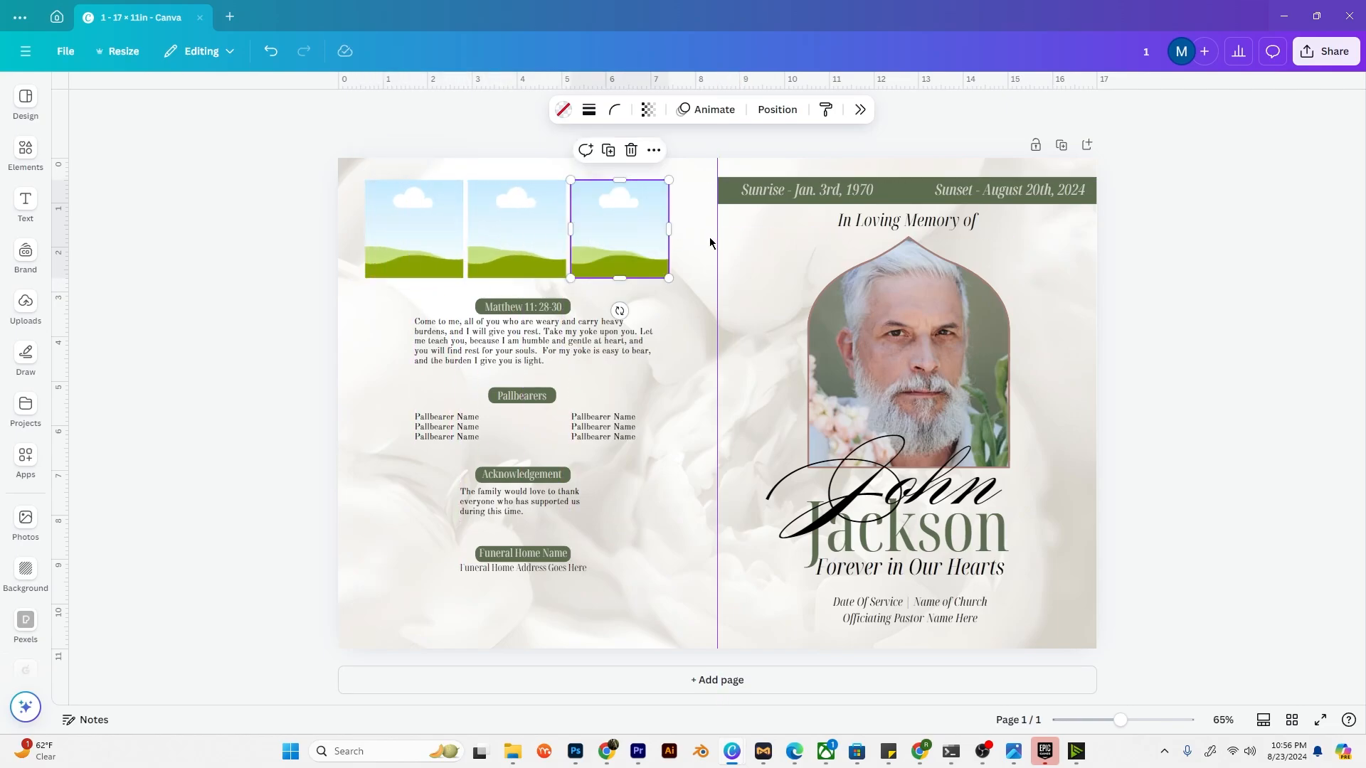
# Step: Shrink the three frames together, add a fourth copy to the row, and position the row of four above the Matthew heading
pyautogui.click(710, 243)
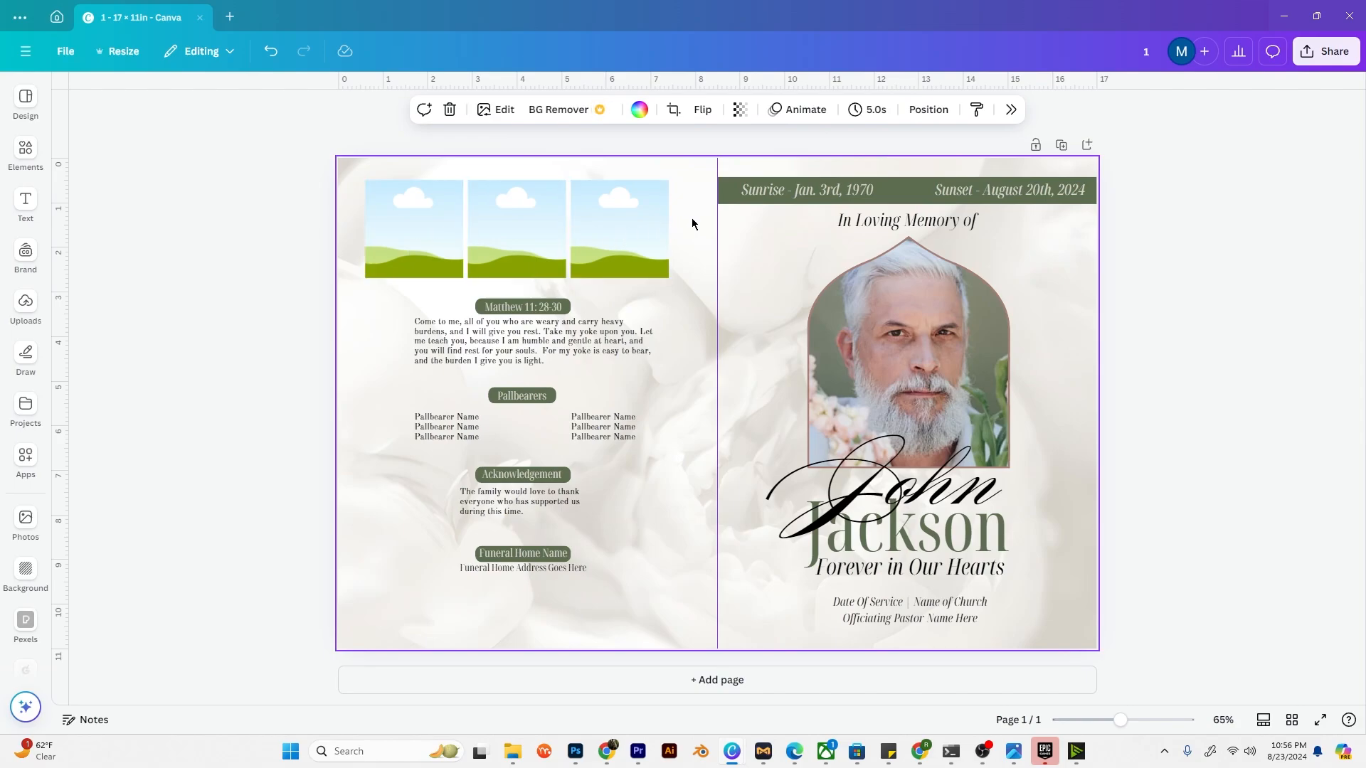
pyautogui.moveTo(692, 223); pyautogui.dragTo(449, 229)
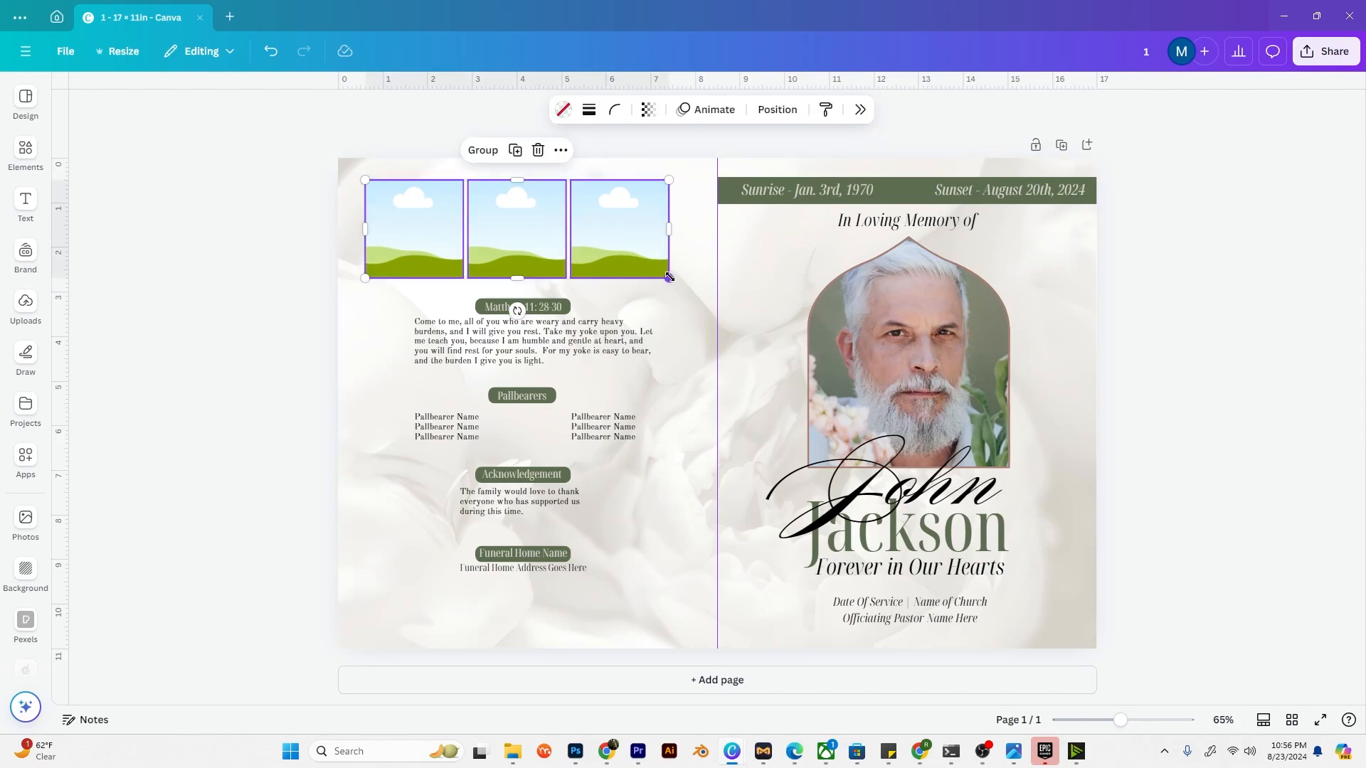
pyautogui.moveTo(669, 278); pyautogui.dragTo(590, 237)
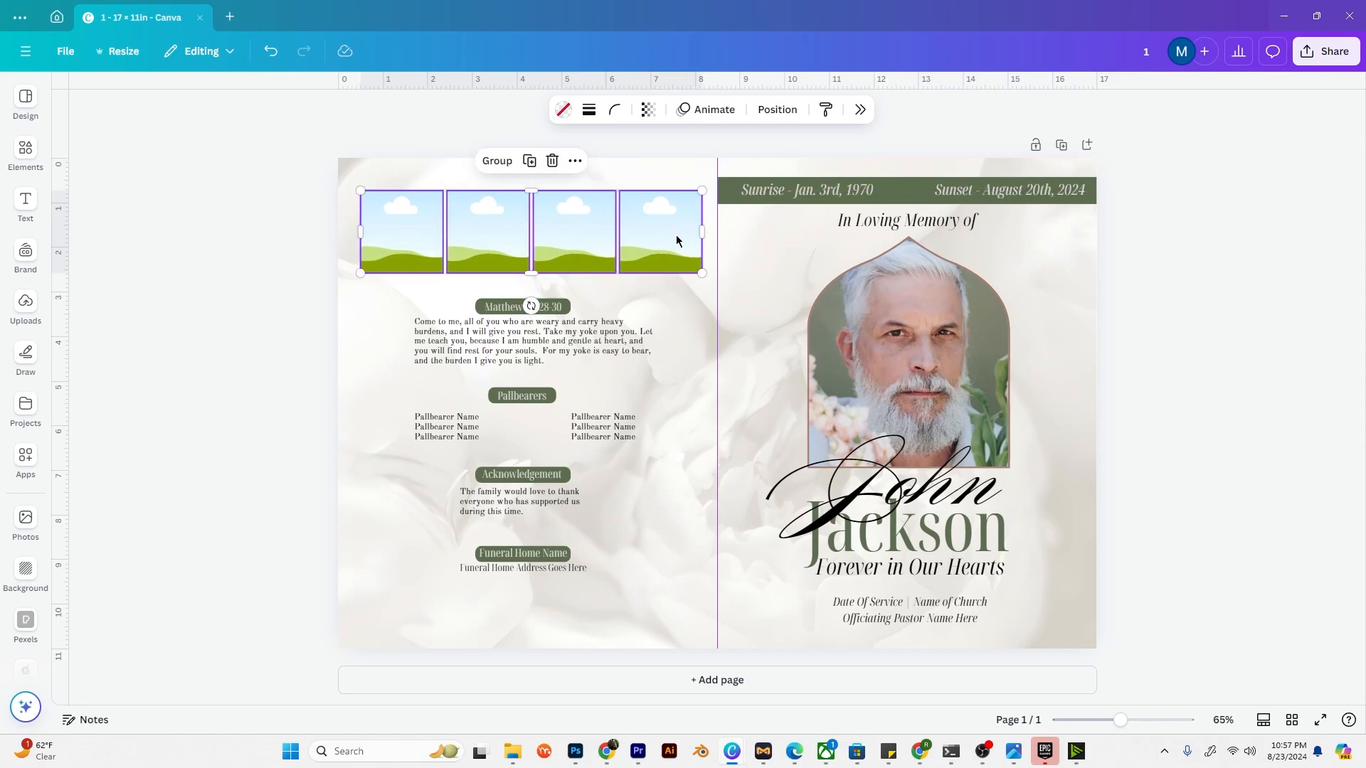
pyautogui.moveTo(677, 240); pyautogui.dragTo(673, 241)
pyautogui.click(281, 310)
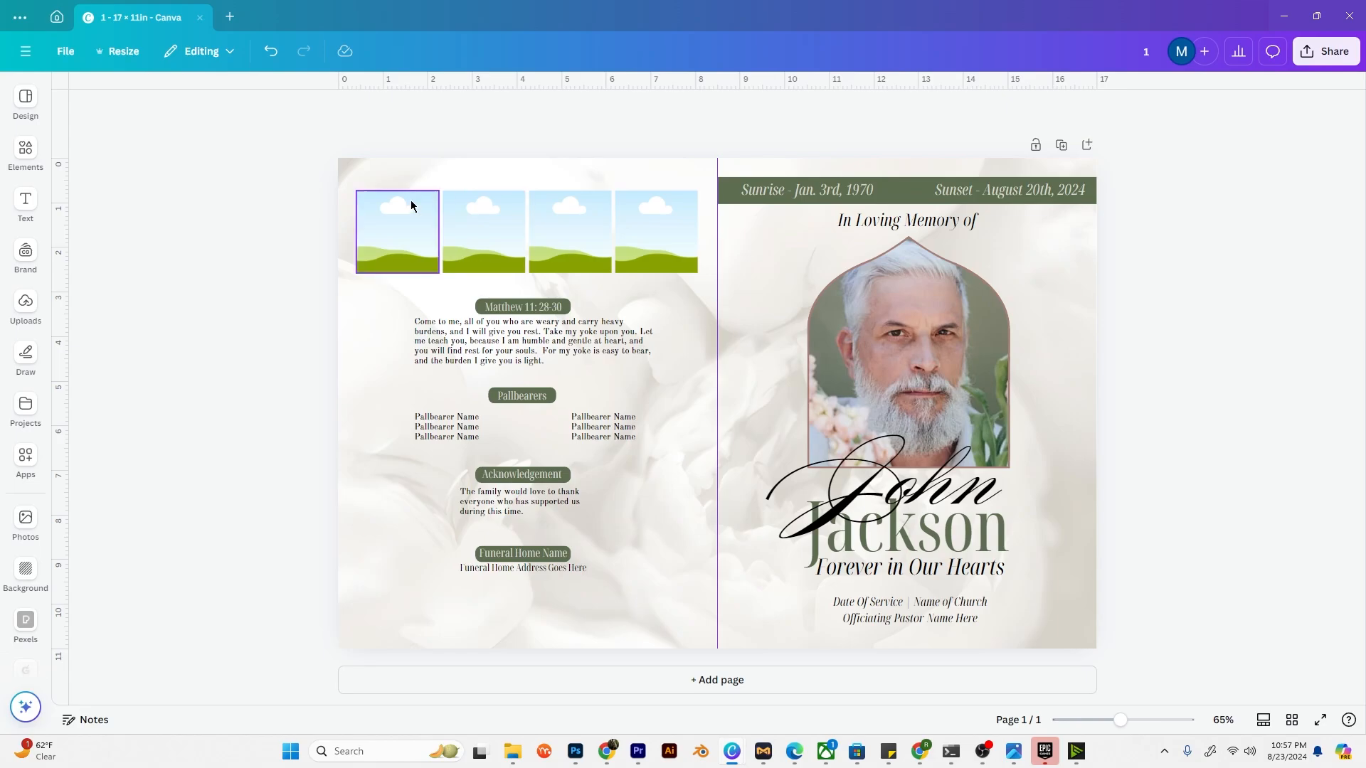
# Step: Fill the four frames with "family" photos from Pexels and space the back cover's text sections further apart down the page
pyautogui.click(25, 150)
pyautogui.click(29, 118)
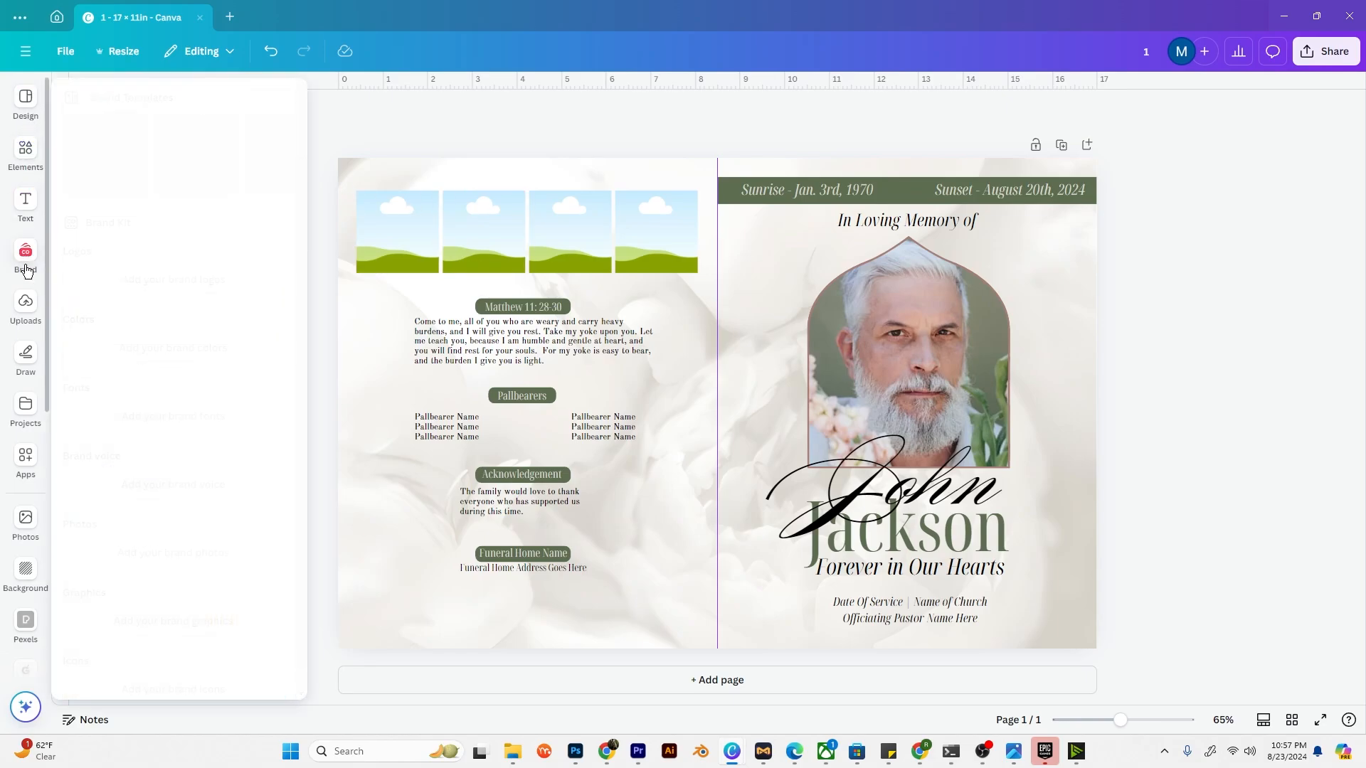
pyautogui.click(26, 302)
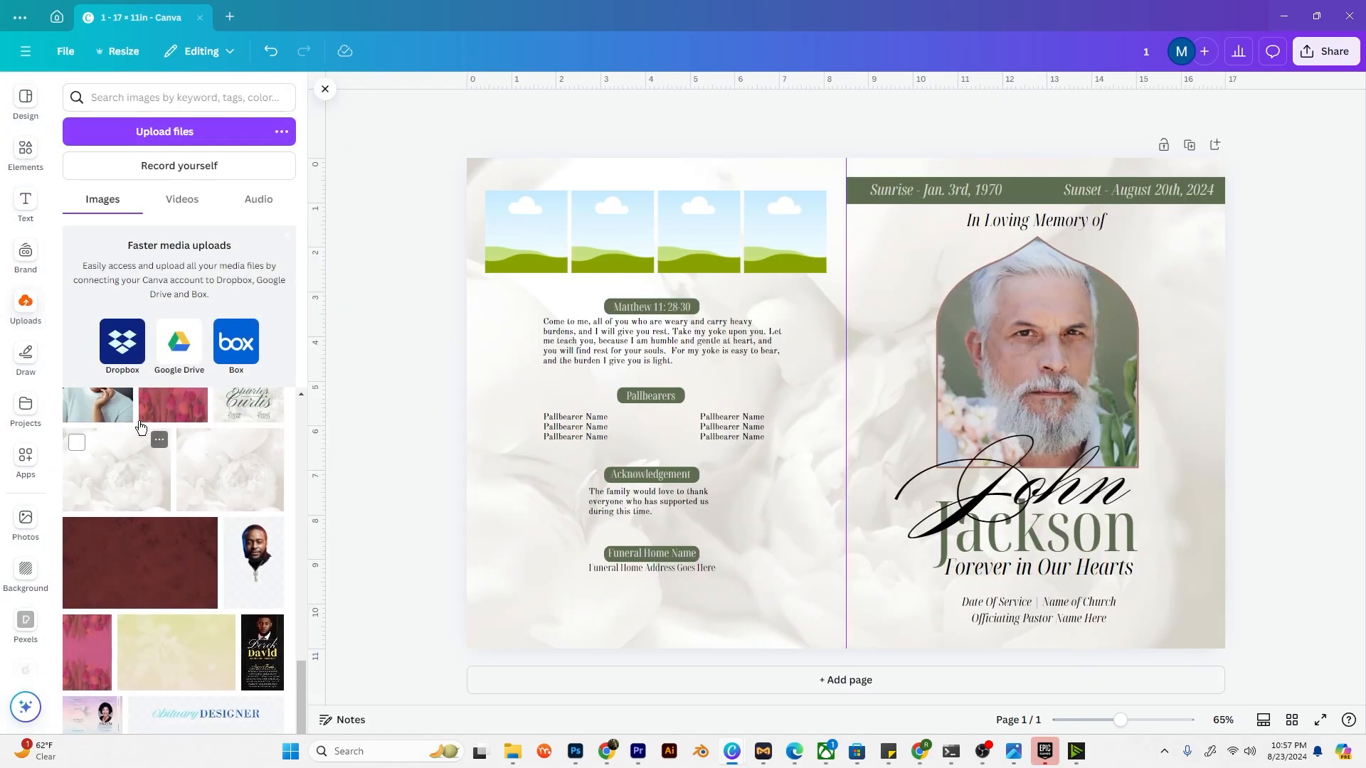
pyautogui.moveTo(100, 475)
pyautogui.mouseDown()
pyautogui.moveTo(549, 217)
pyautogui.moveTo(134, 427)
pyautogui.moveTo(114, 458)
pyautogui.mouseUp()
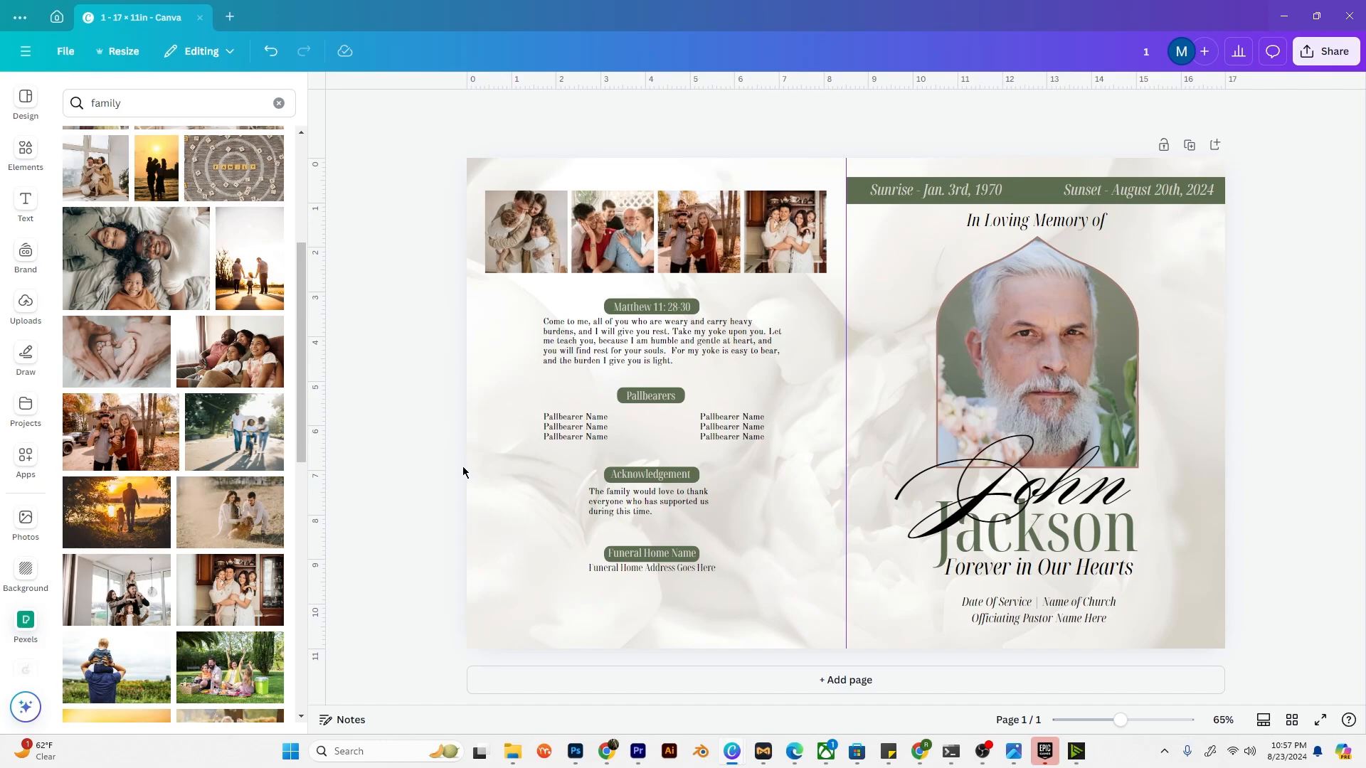
pyautogui.moveTo(563, 547); pyautogui.dragTo(726, 578)
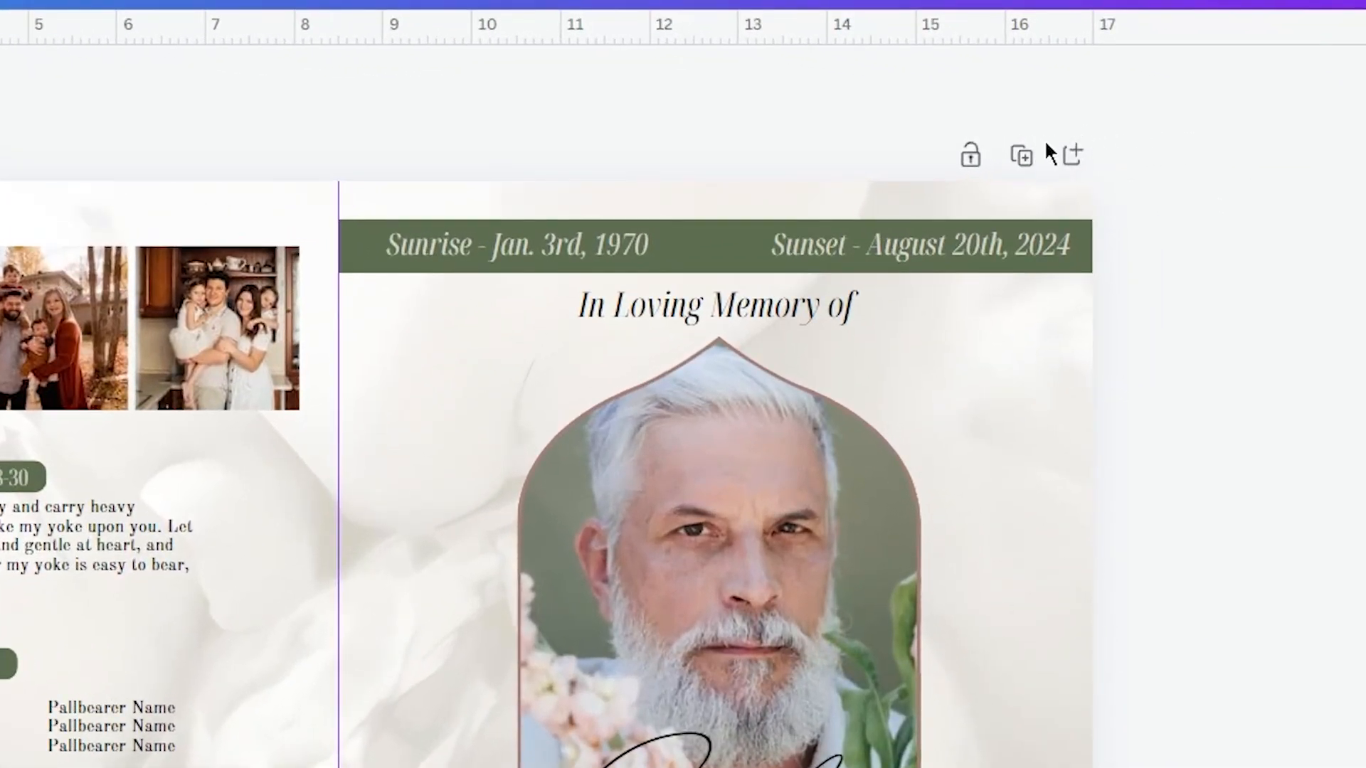
# Step: Duplicate the cover page and delete everything on the copy except the portrait, the deceased's name, "Forever in Our Hearts", the fold line and the background
pyautogui.click(1023, 157)
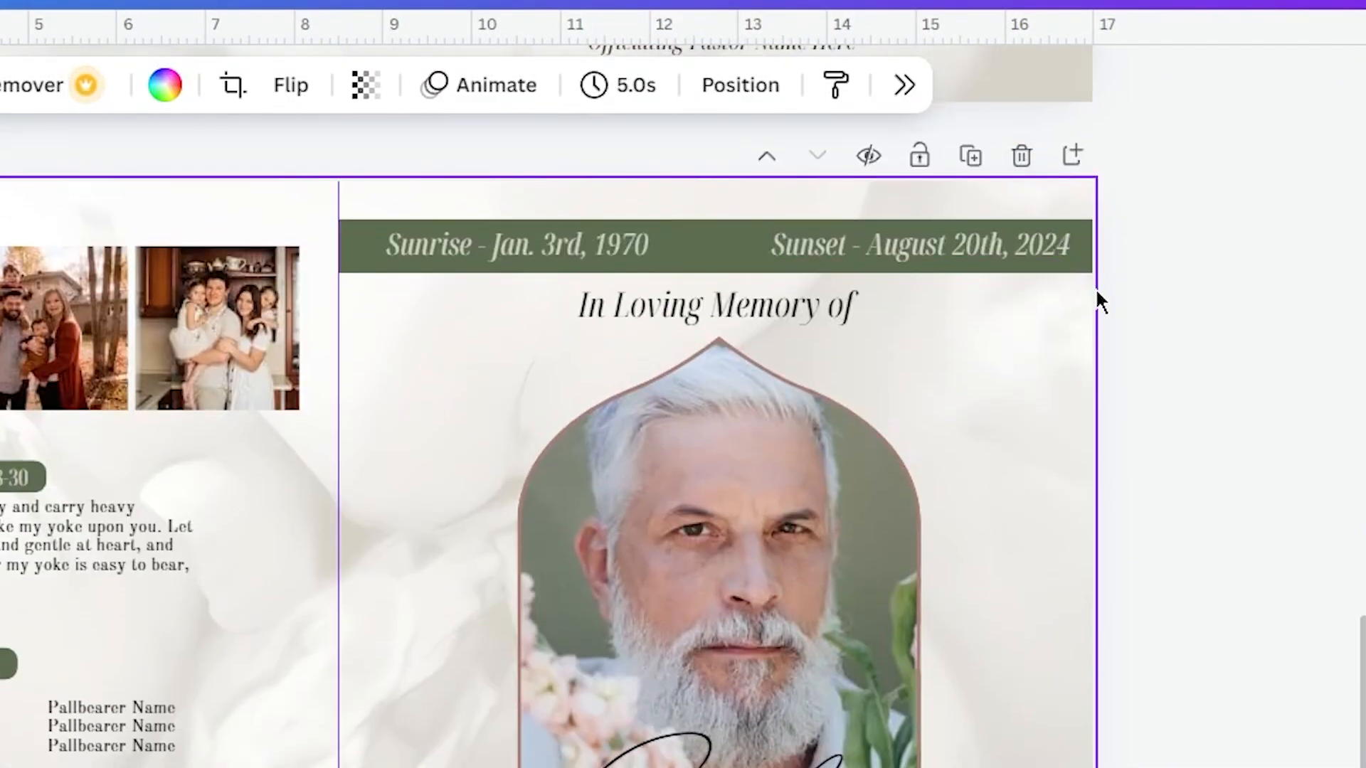
pyautogui.moveTo(1211, 215); pyautogui.dragTo(623, 541)
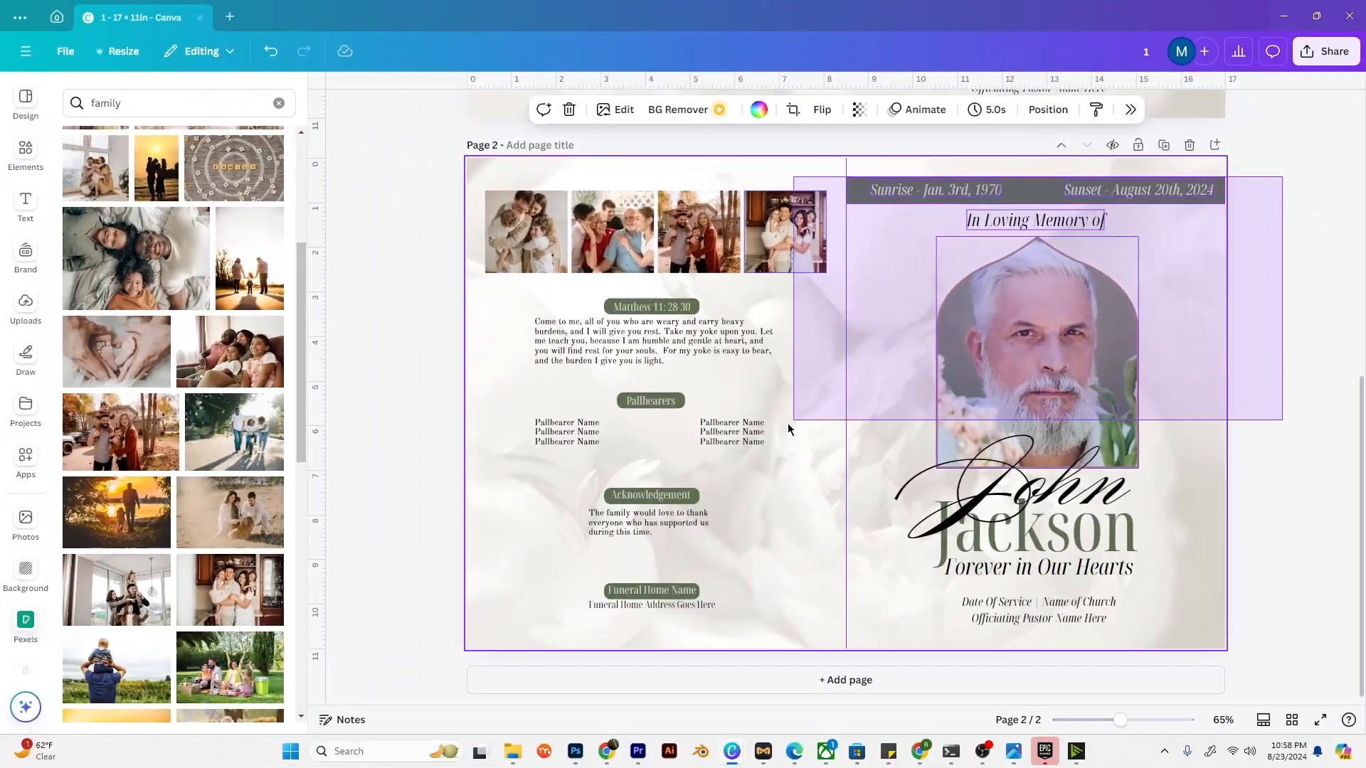
pyautogui.moveTo(567, 602); pyautogui.dragTo(534, 652)
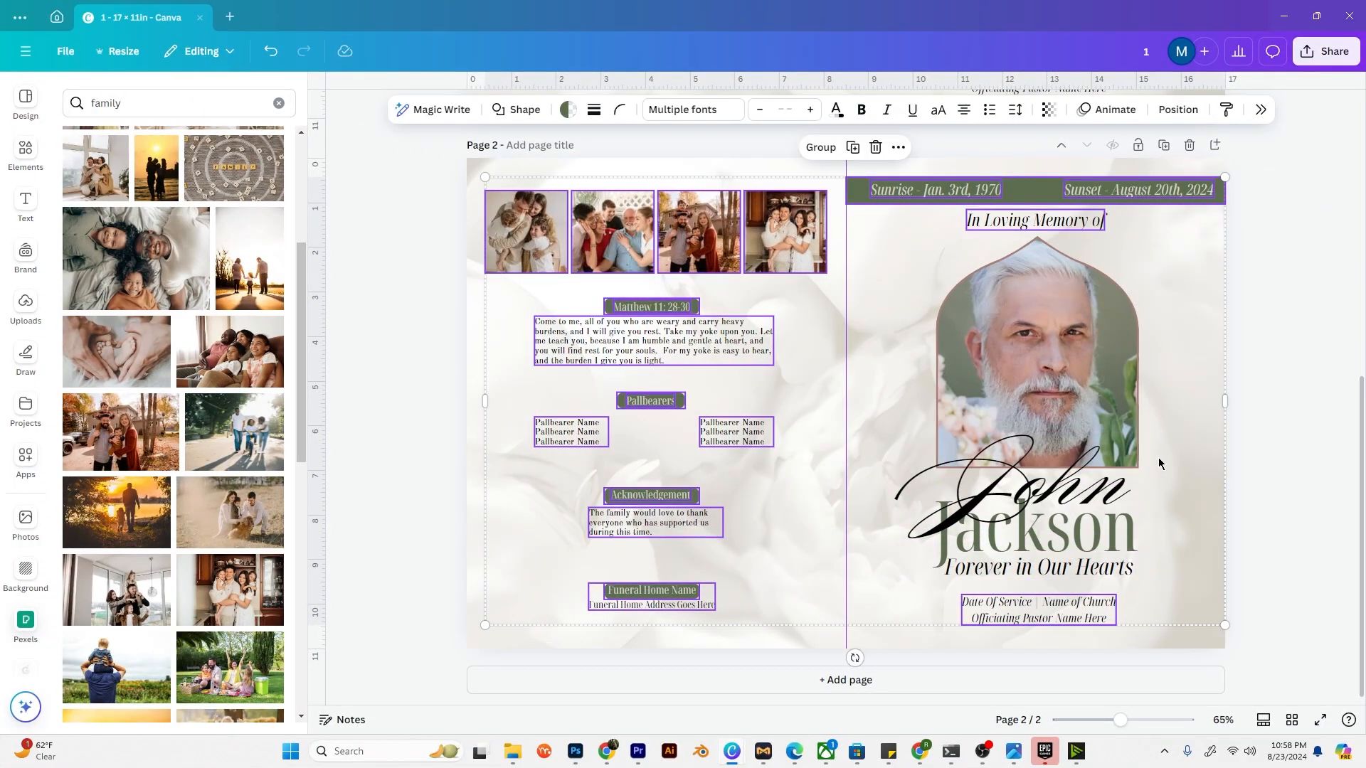
pyautogui.press('Delete')
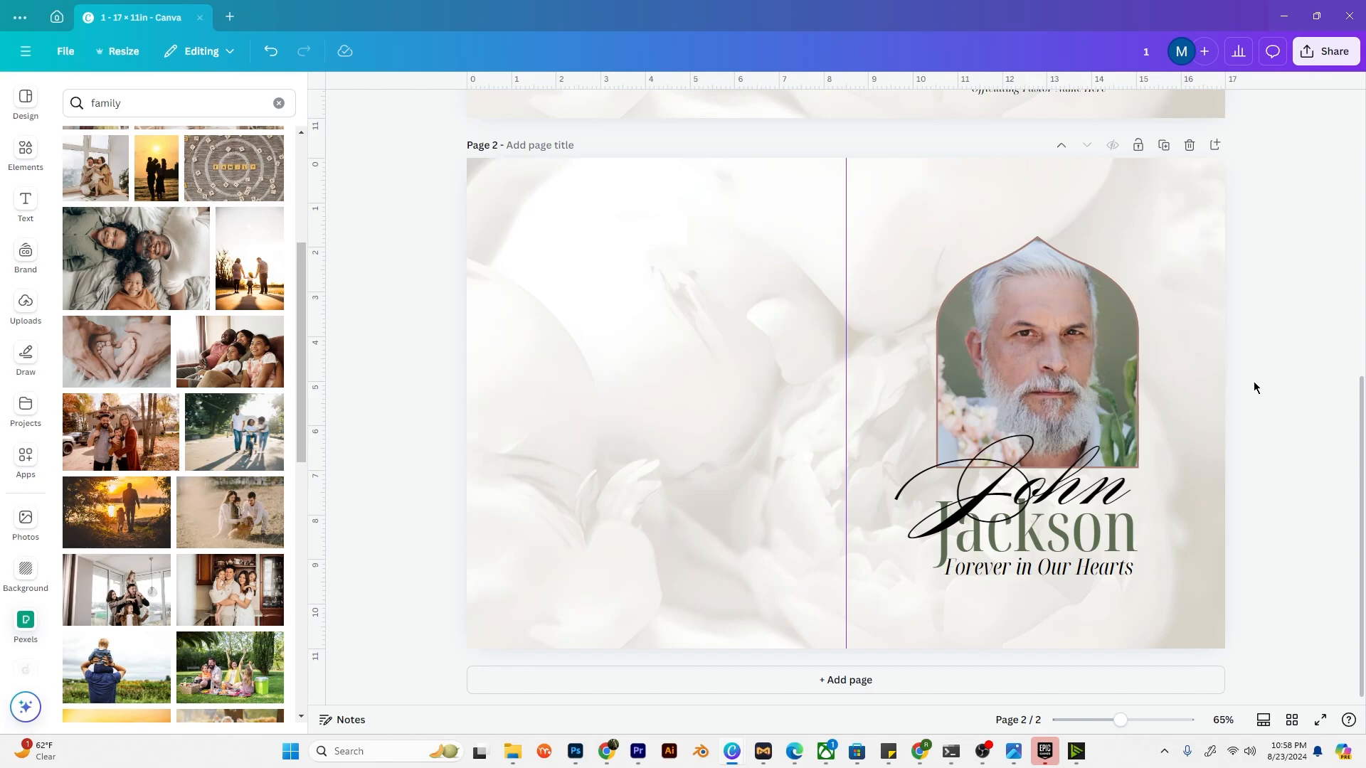
# Step: Move the portrait, name and "Forever in Our Hearts" onto the left half of page 2 and title the page "Pages 2 and 7"
pyautogui.moveTo(1225, 297); pyautogui.dragTo(906, 580)
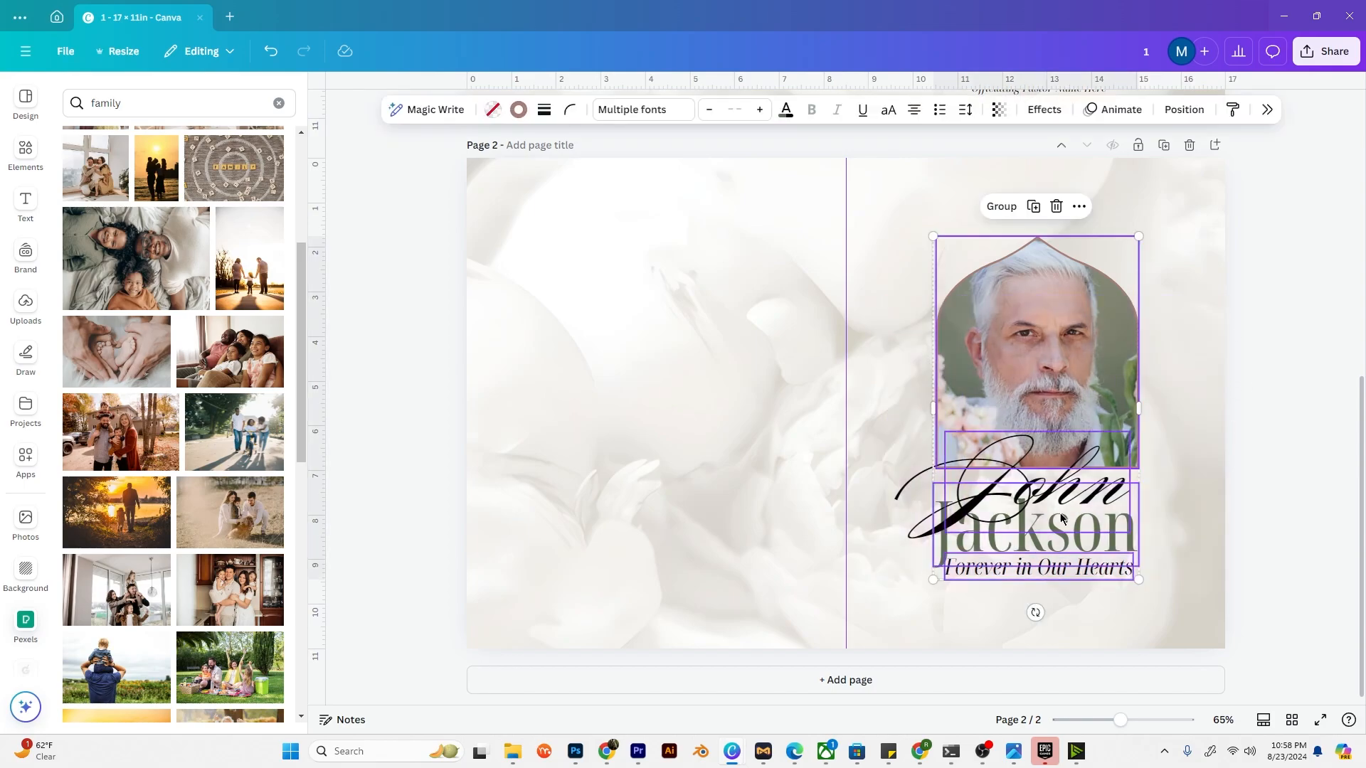
pyautogui.moveTo(1079, 534); pyautogui.dragTo(672, 473)
pyautogui.click(1075, 437)
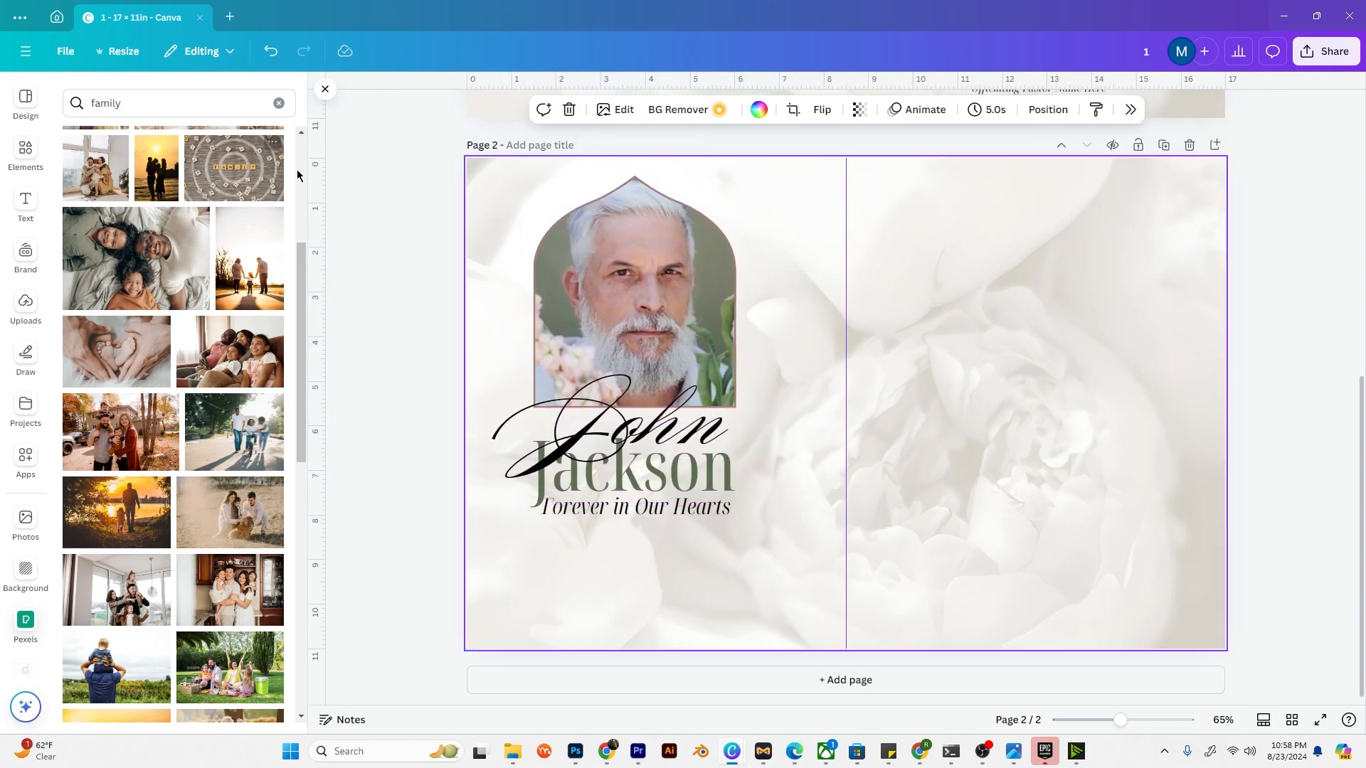
pyautogui.click(493, 148)
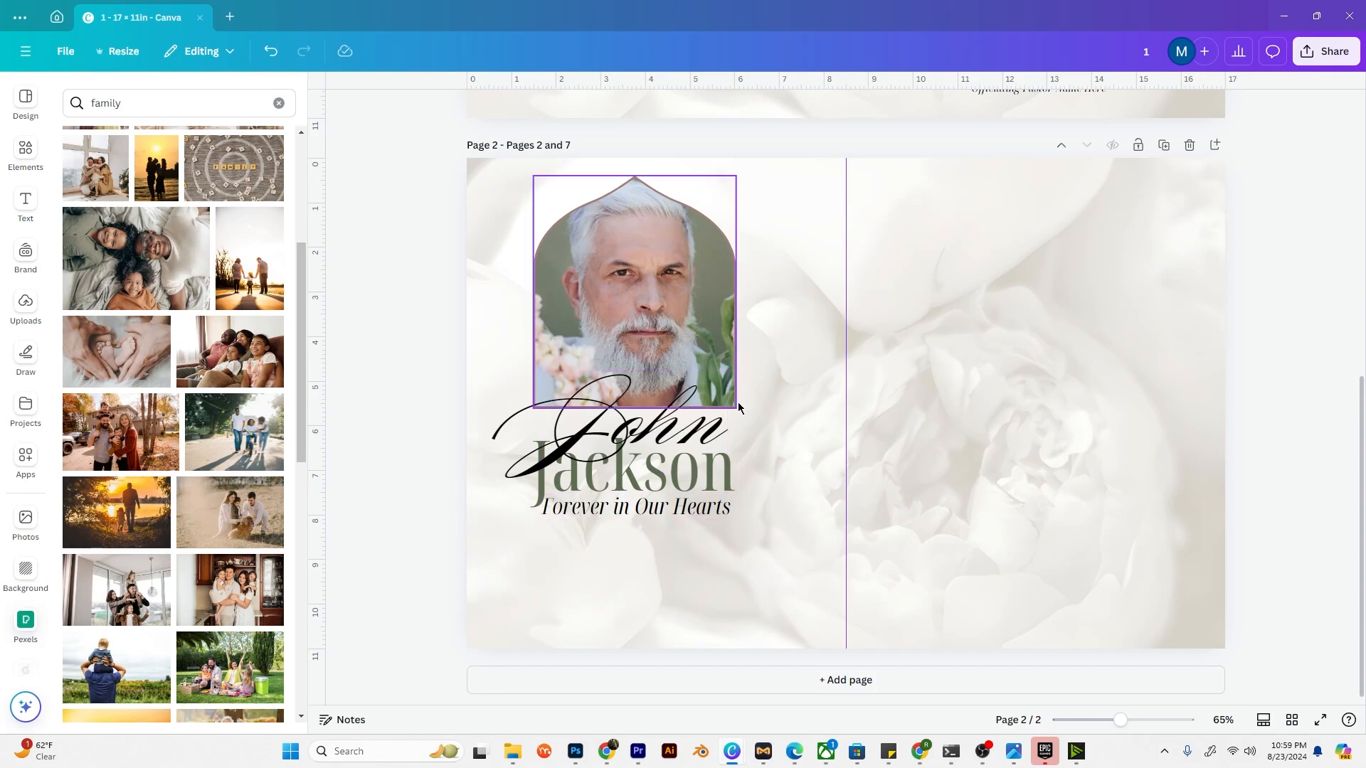
pyautogui.click(975, 606)
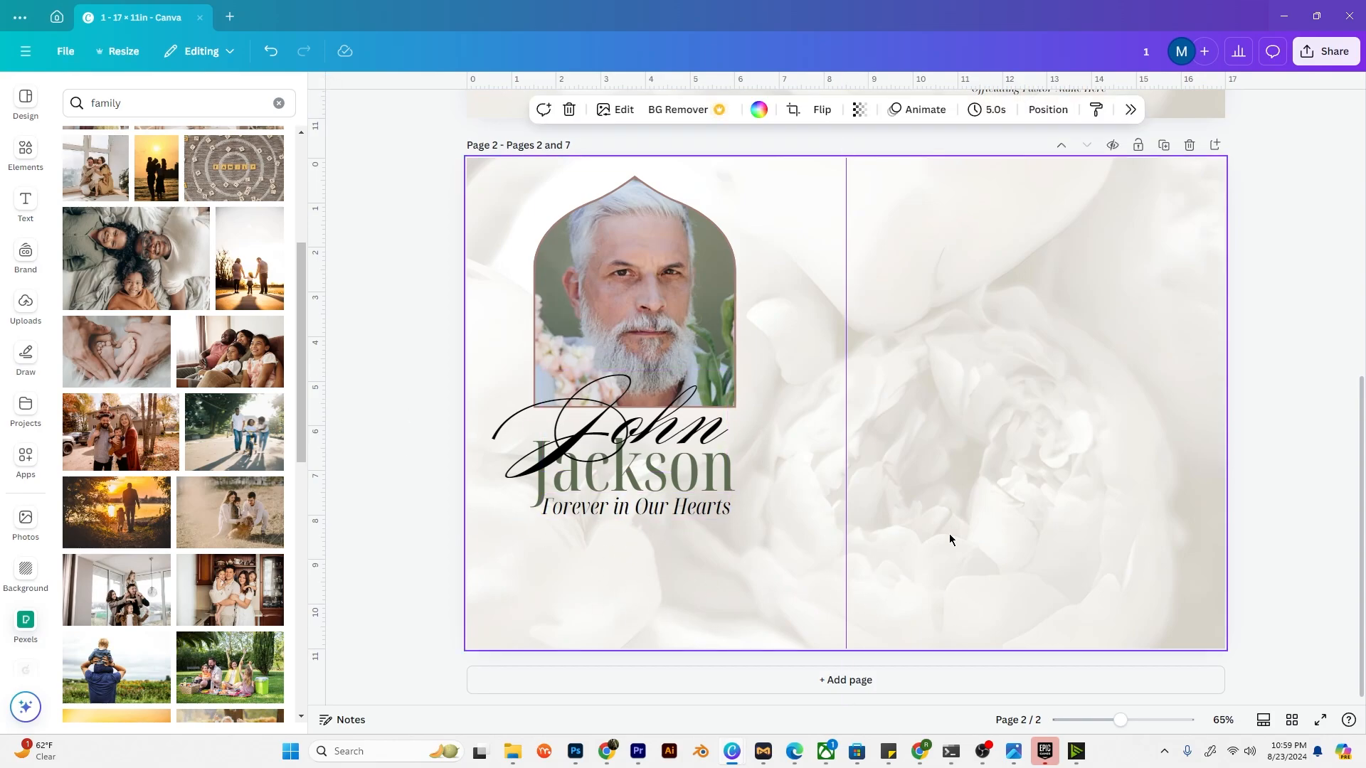
# Step: Add the page number "2" as a subheading near the bottom of page 2's left half and open its font size for editing
pyautogui.click(25, 205)
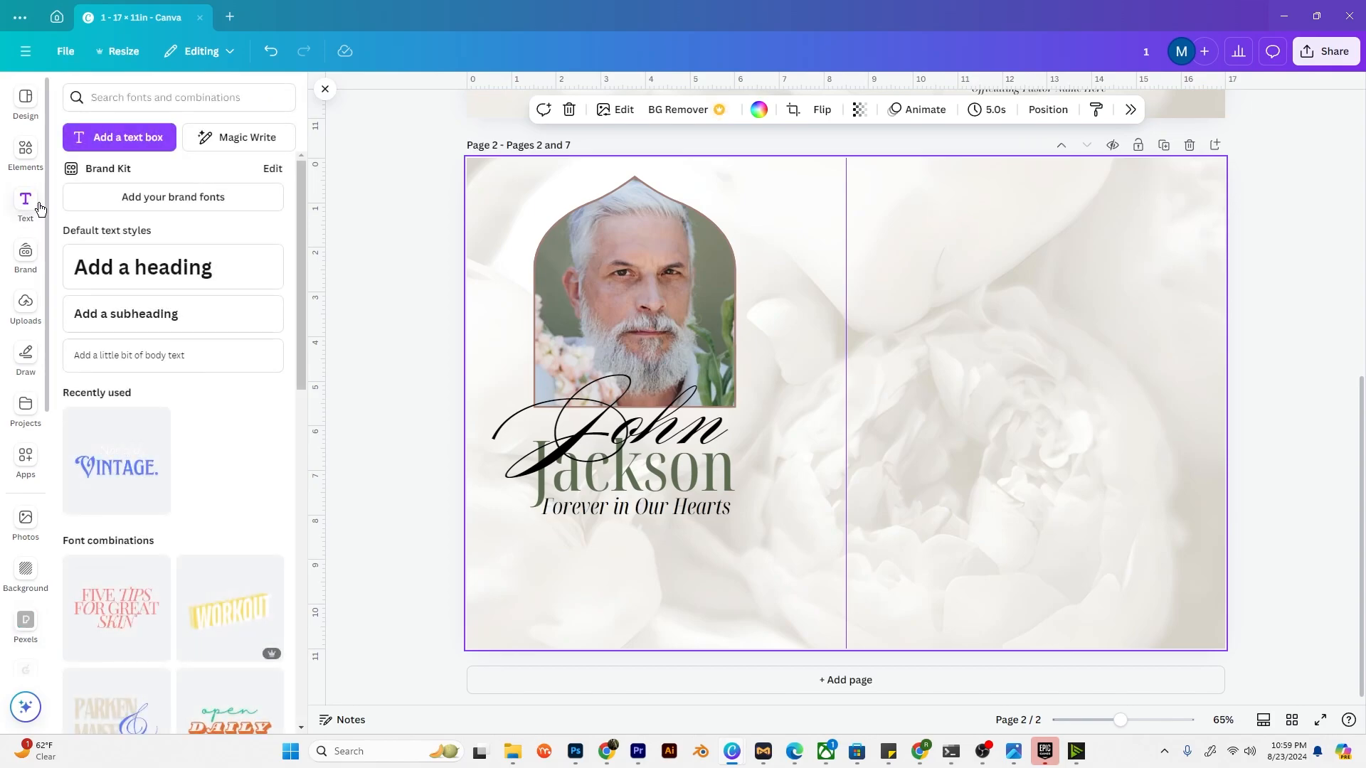
pyautogui.click(122, 320)
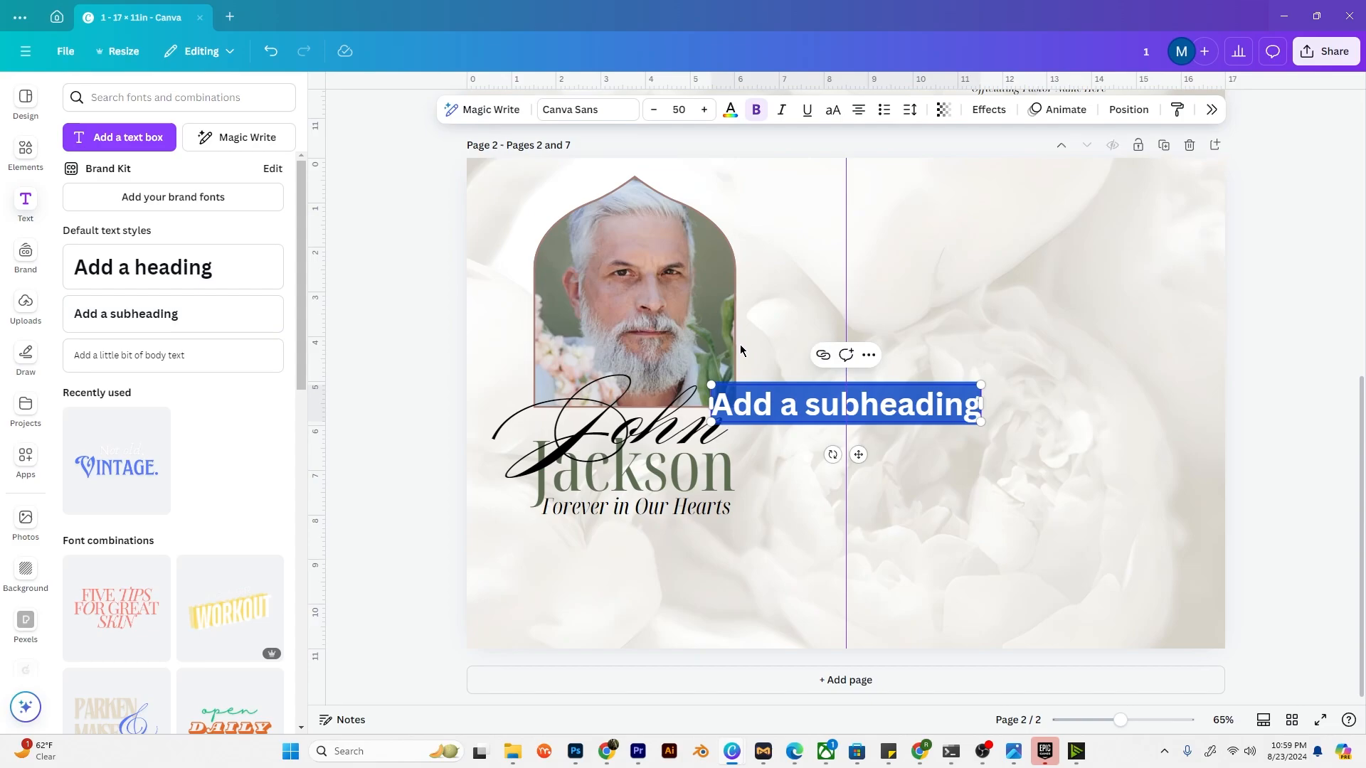
pyautogui.write('2')
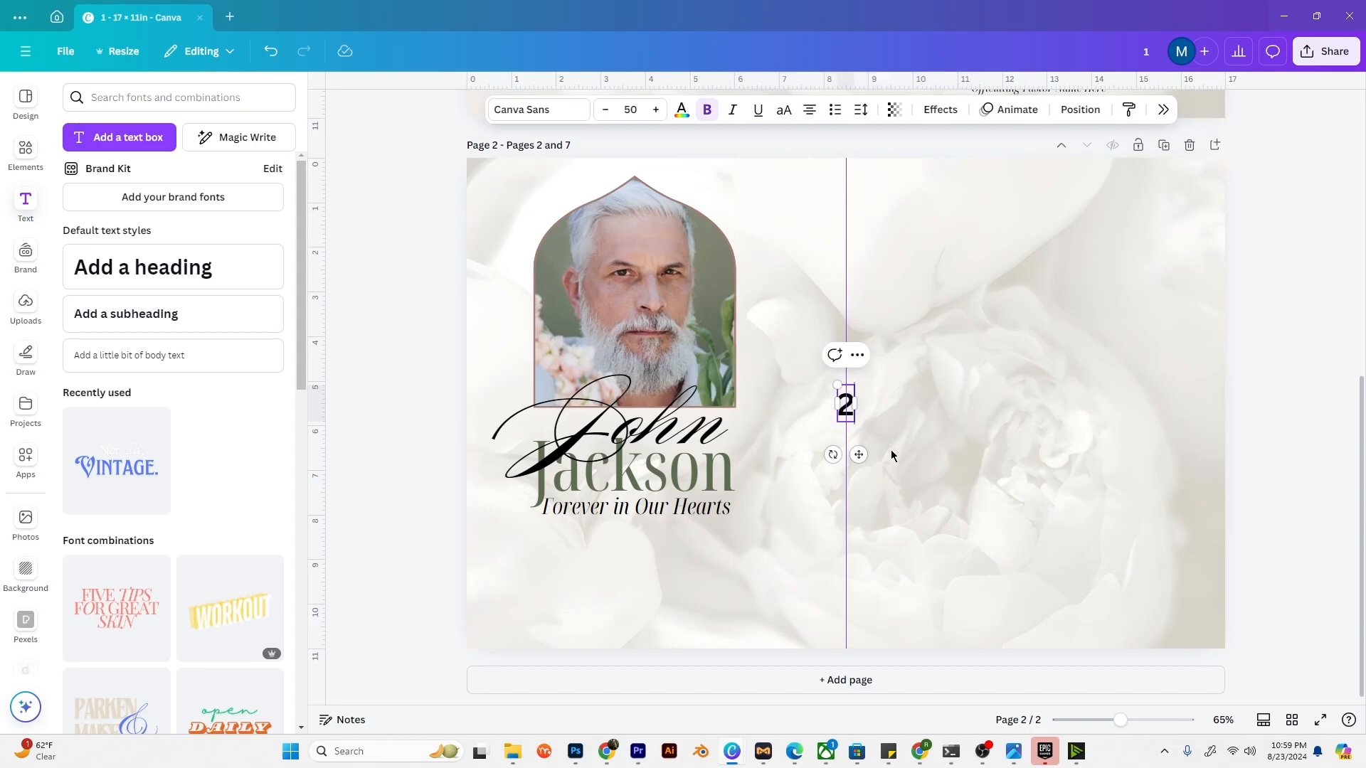
pyautogui.moveTo(857, 454); pyautogui.dragTo(667, 657)
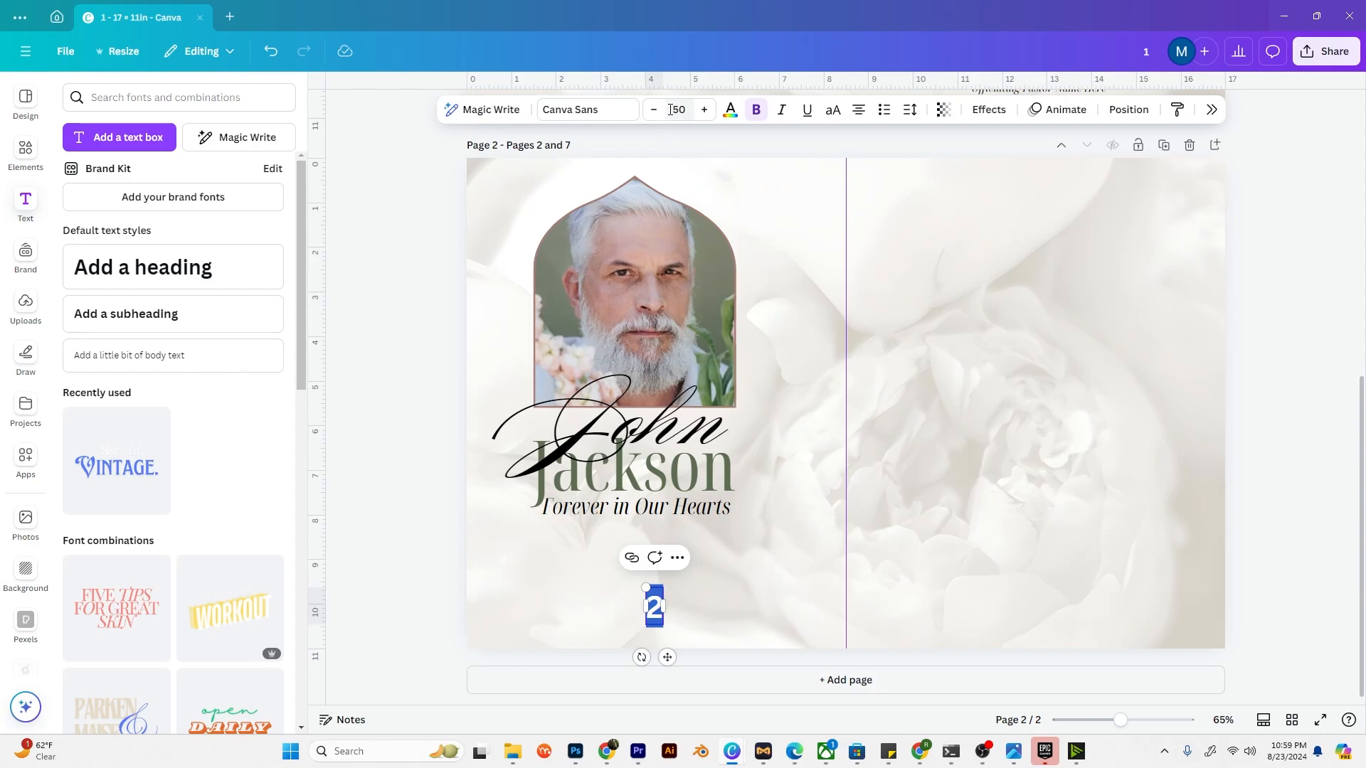
pyautogui.click(679, 109)
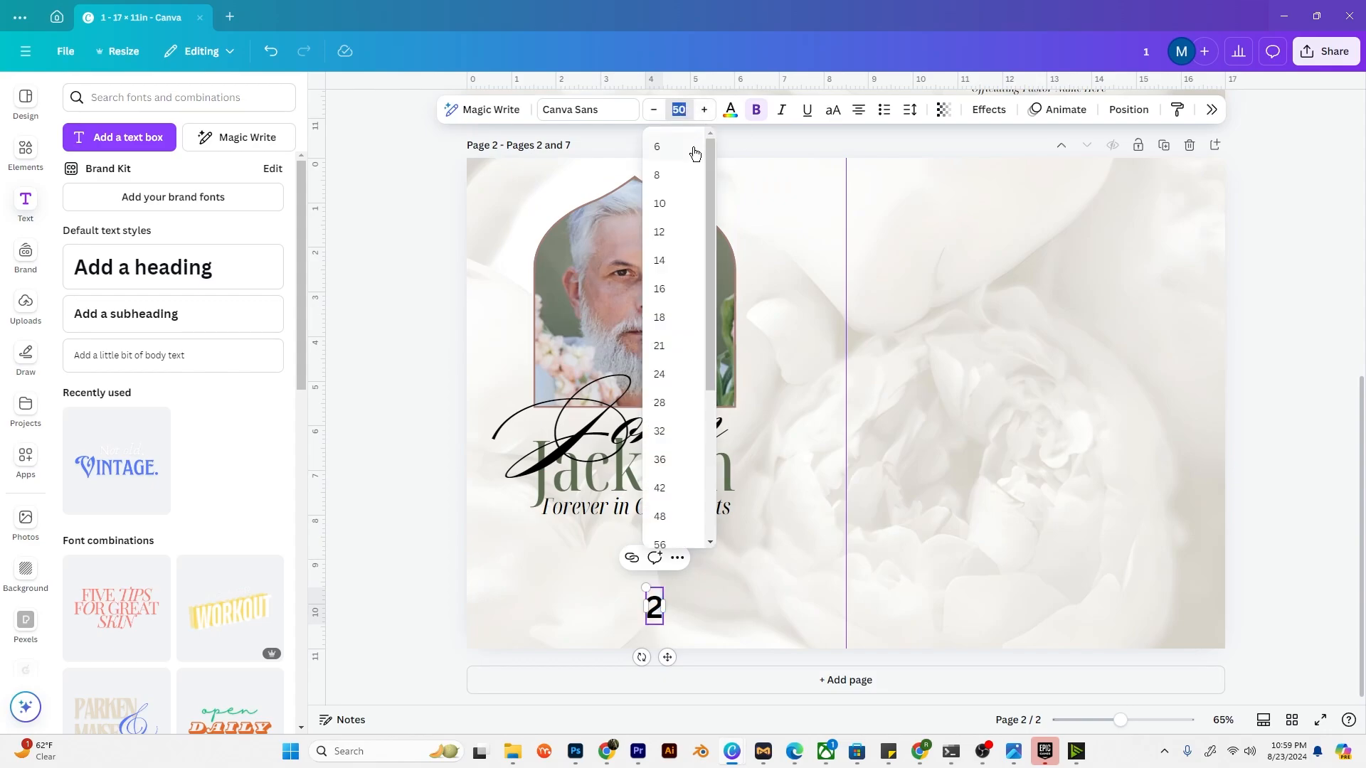
# Step: Set the page number 2 to font size 12 and place it centred near the bottom of the left-hand page
pyautogui.click(676, 232)
pyautogui.click(748, 605)
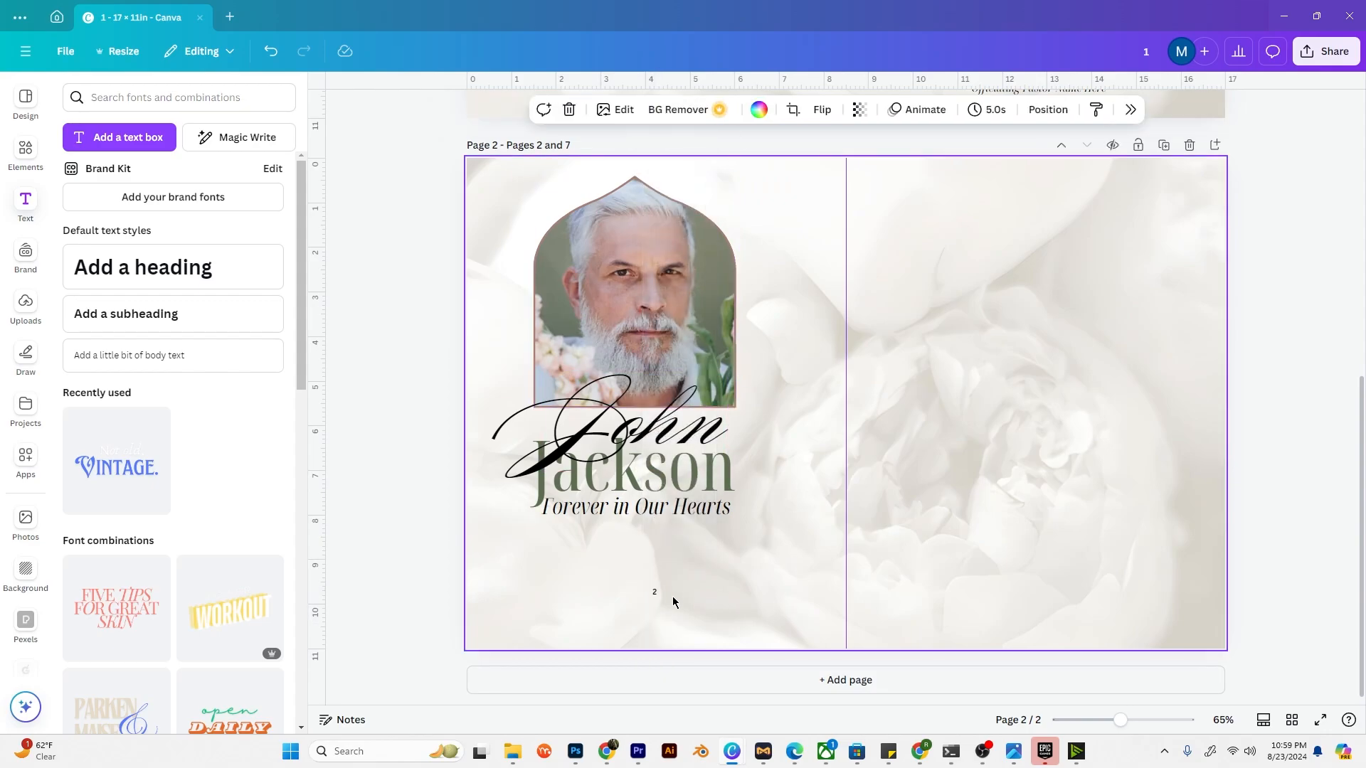
pyautogui.moveTo(654, 599); pyautogui.dragTo(656, 617)
pyautogui.keyDown('ctrl'); pyautogui.scroll(3, 682, 651); pyautogui.keyUp('ctrl')
pyautogui.click(617, 621)
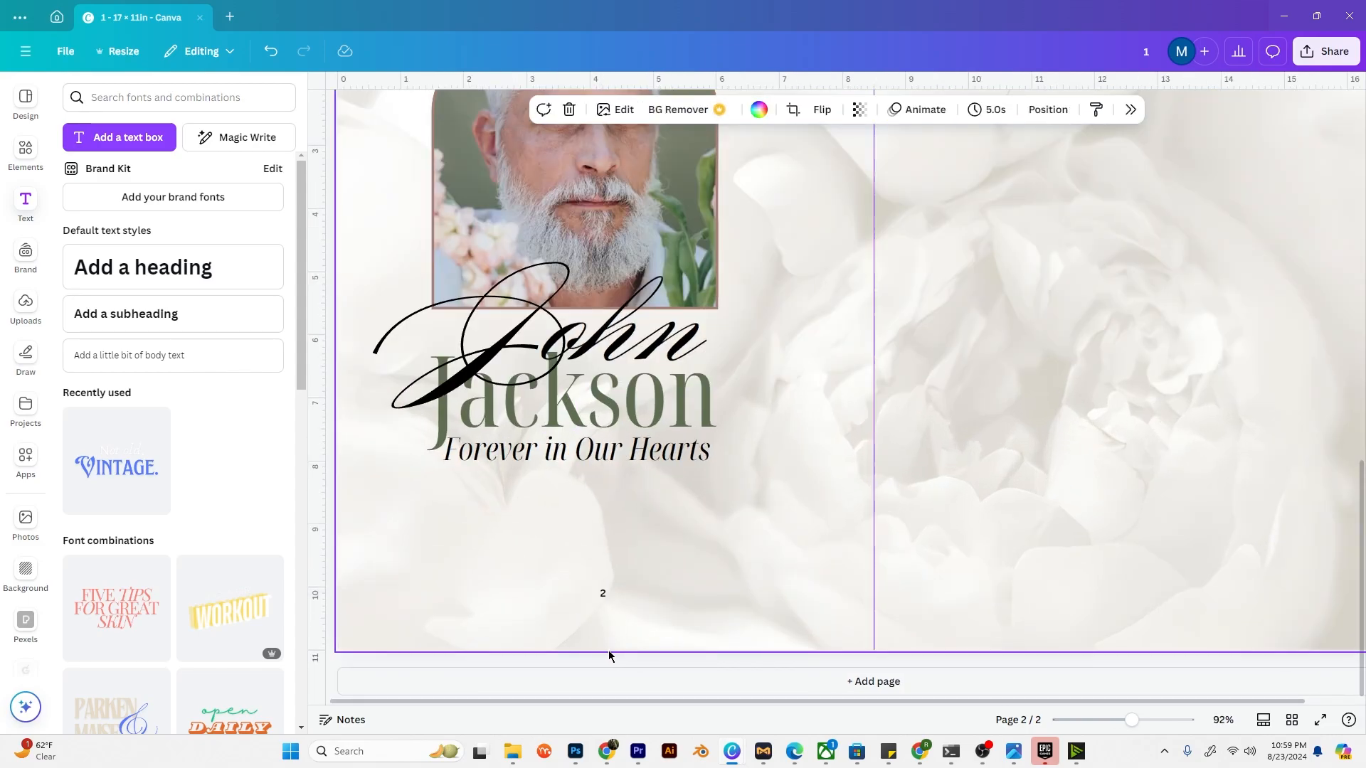
pyautogui.moveTo(602, 593)
pyautogui.mouseDown()
pyautogui.moveTo(604, 656)
pyautogui.moveTo(598, 607)
pyautogui.mouseUp()
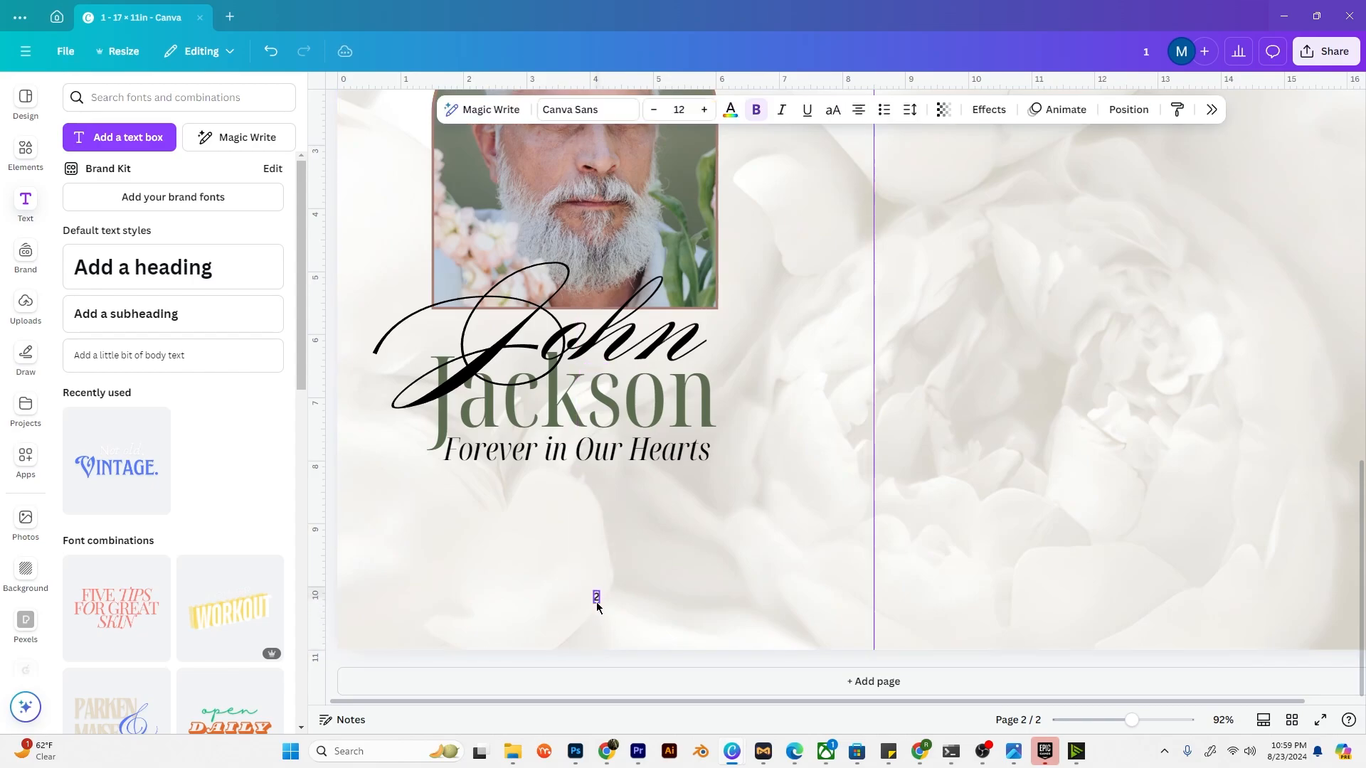
pyautogui.click(644, 604)
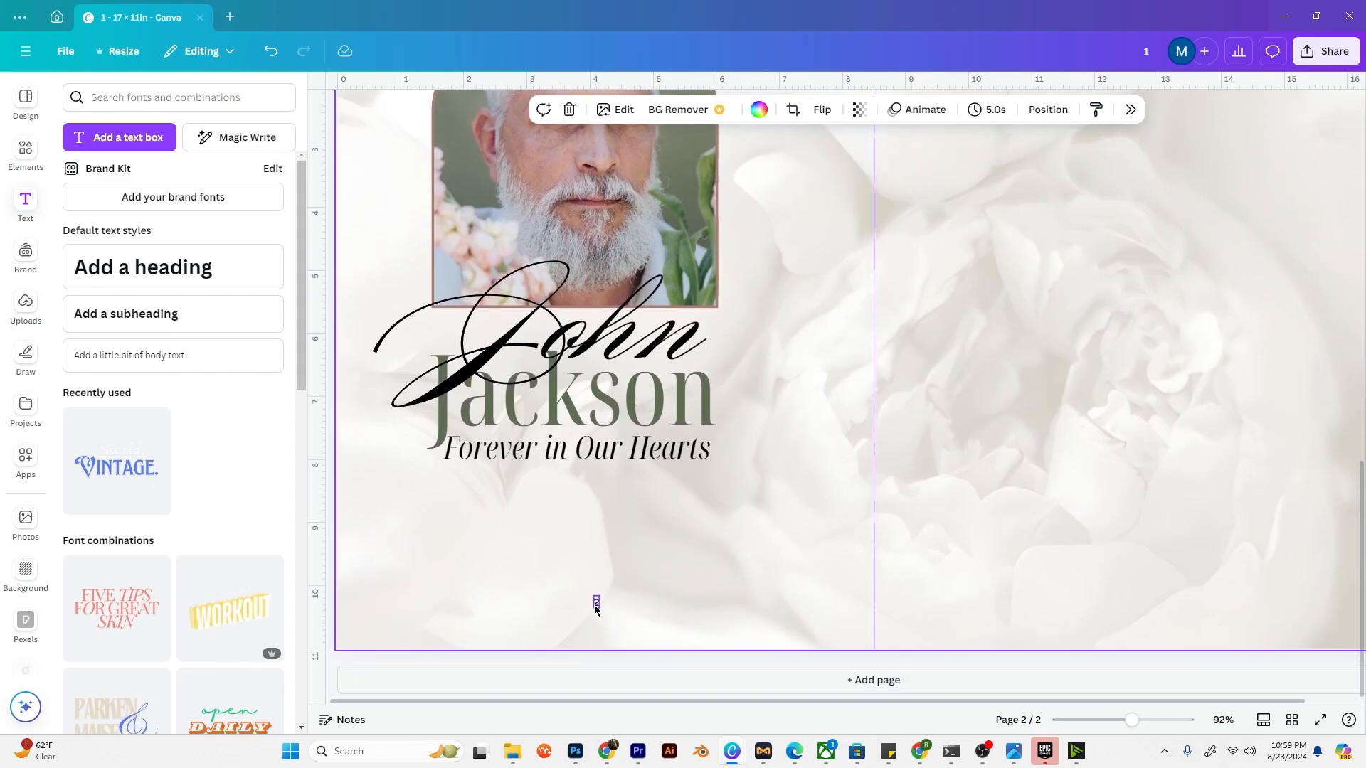
# Step: Duplicate the page number onto the right-hand page at the same height and change the copy to 7
pyautogui.click(596, 604)
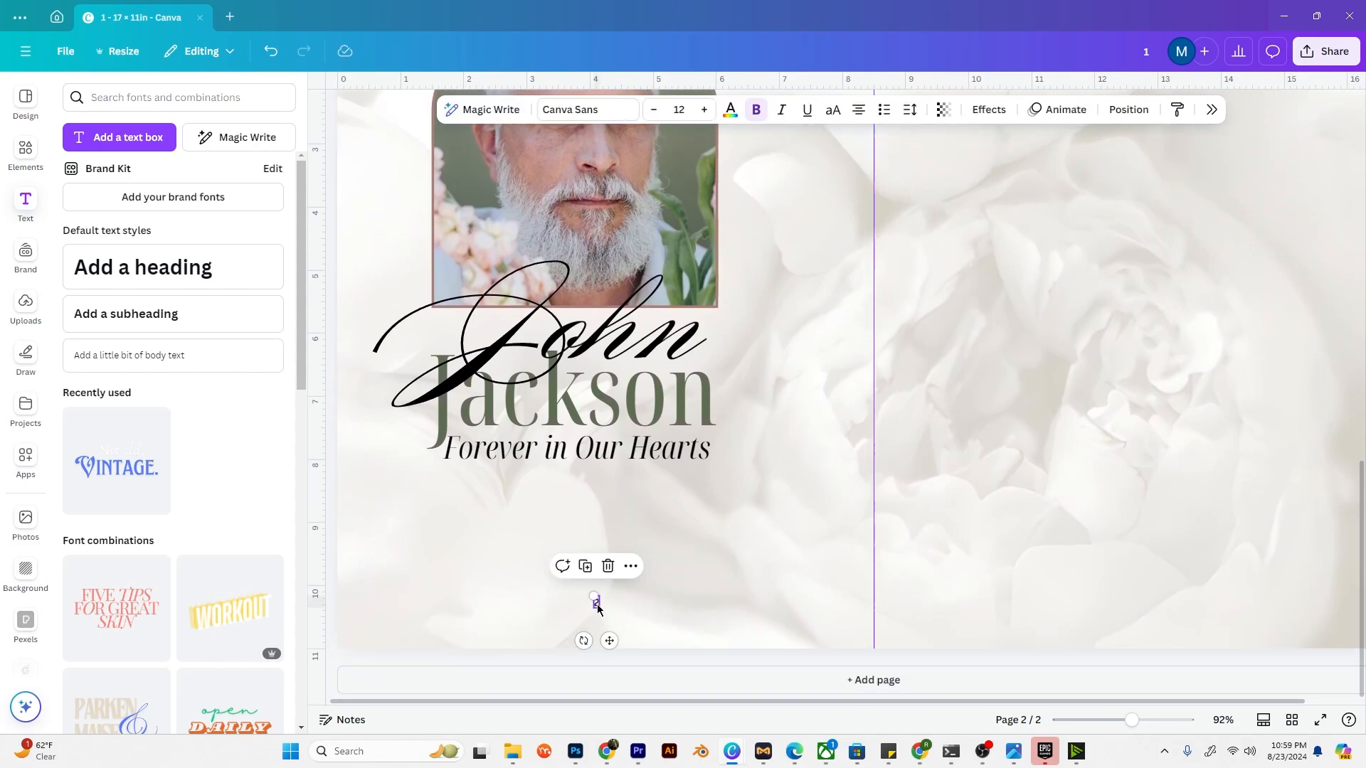
pyautogui.click(586, 567)
pyautogui.moveTo(620, 651); pyautogui.dragTo(1151, 640)
pyautogui.scroll(-2, 1171, 617)
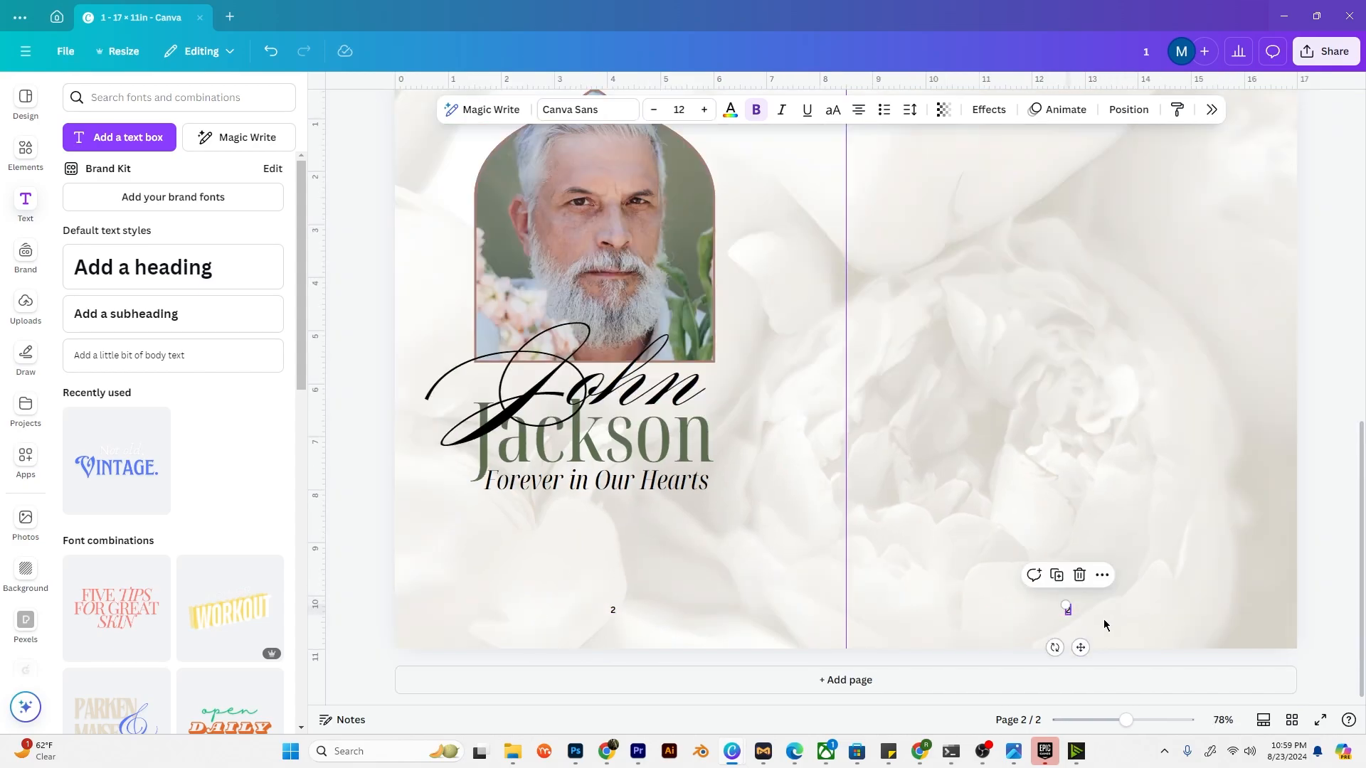
pyautogui.moveTo(1081, 653); pyautogui.dragTo(1091, 651)
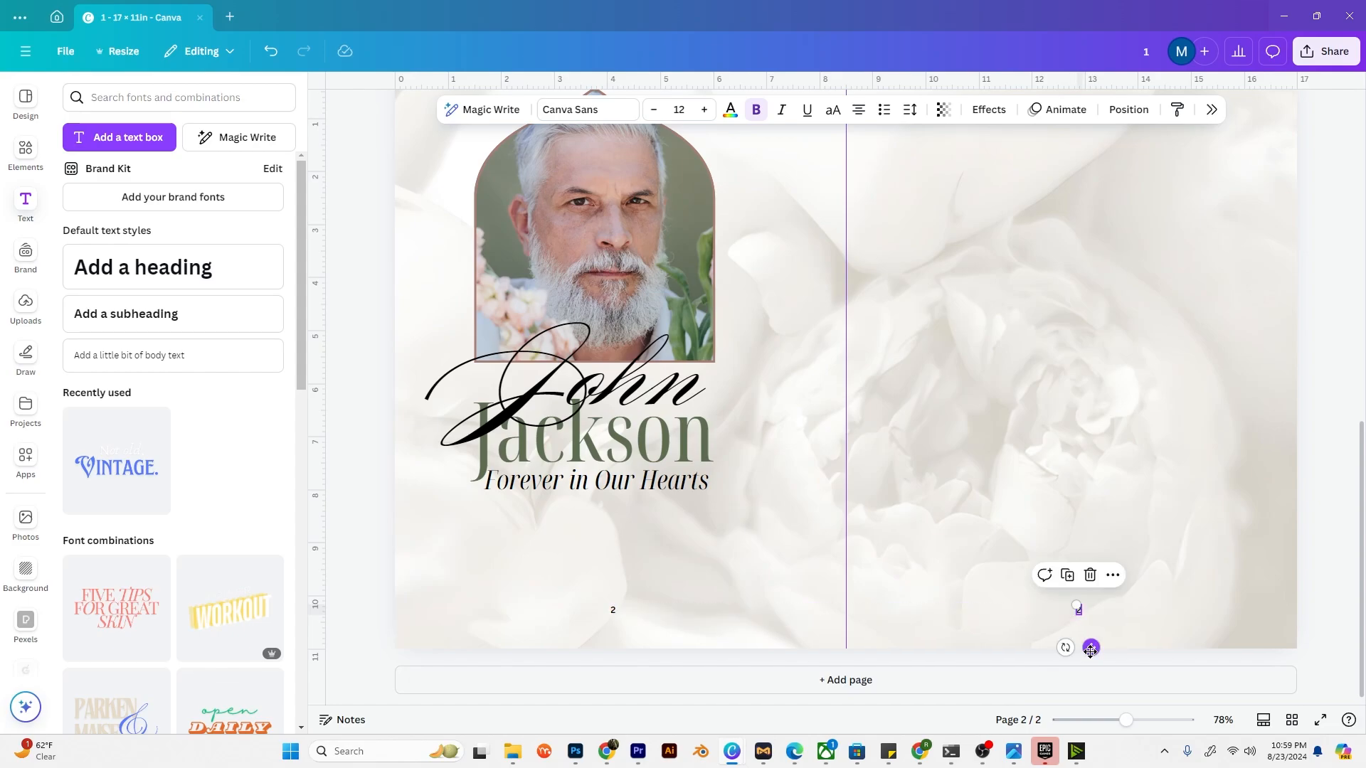
pyautogui.doubleClick(1079, 611)
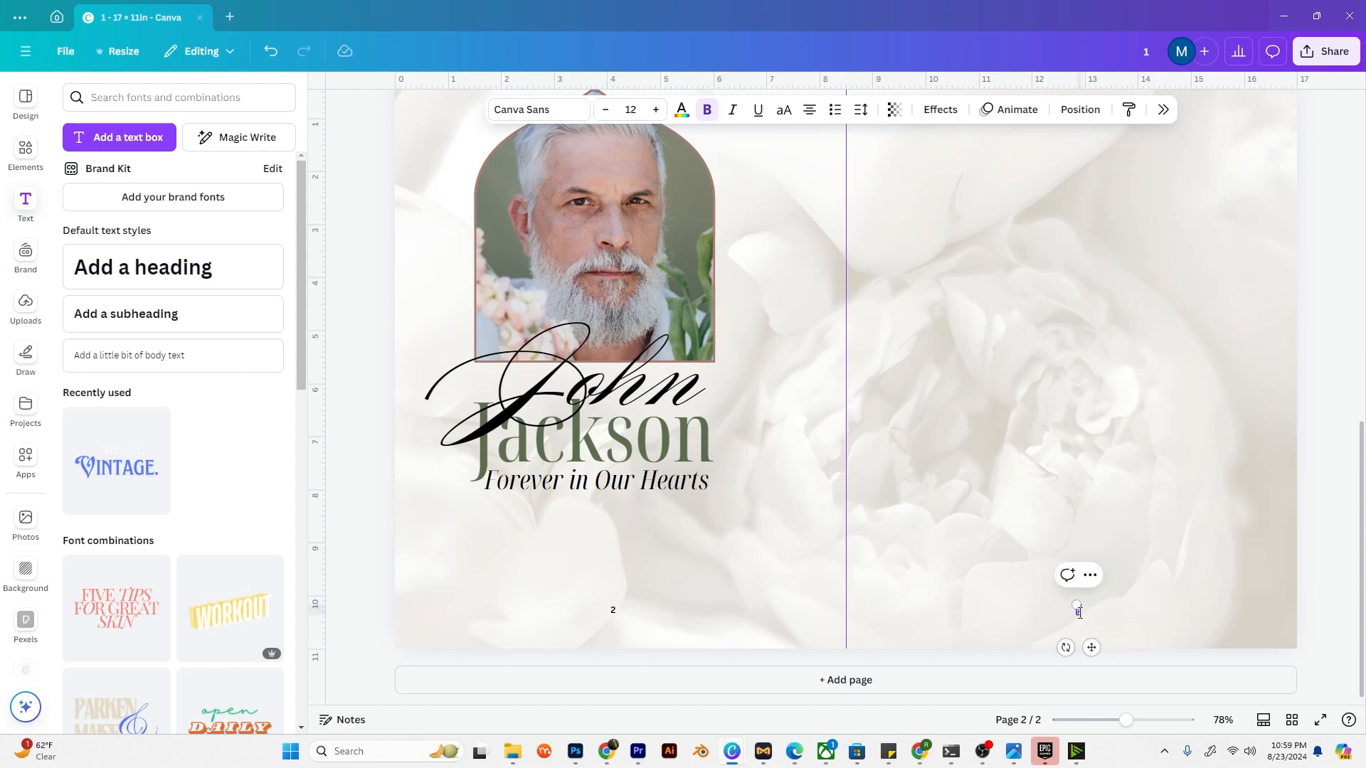
pyautogui.write('7')
pyautogui.click(1174, 619)
pyautogui.scroll(-3, 1150, 589)
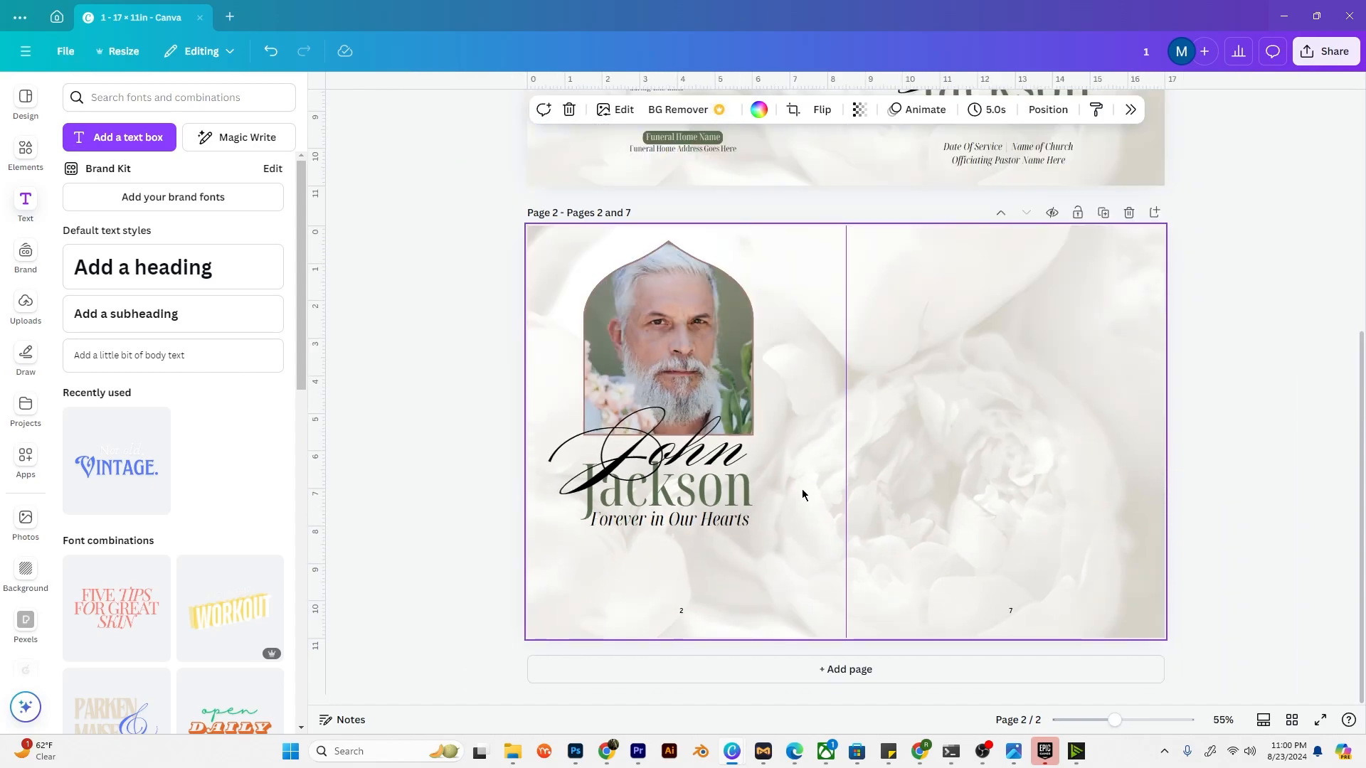
# Step: Detach the portrait photo from its arched frame, delete the frame, and move the loose photo toward the upper part of the left-hand page
pyautogui.click(726, 321)
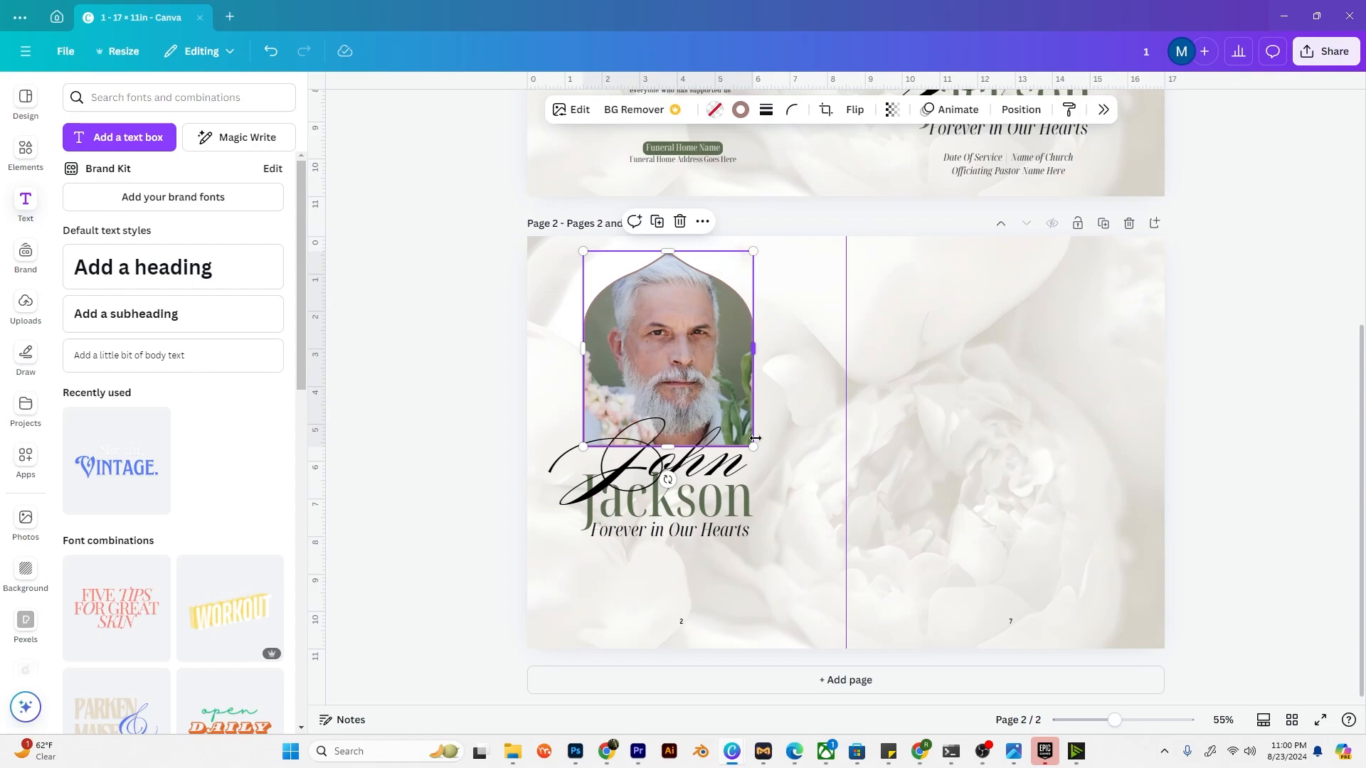
pyautogui.moveTo(690, 333); pyautogui.dragTo(742, 330)
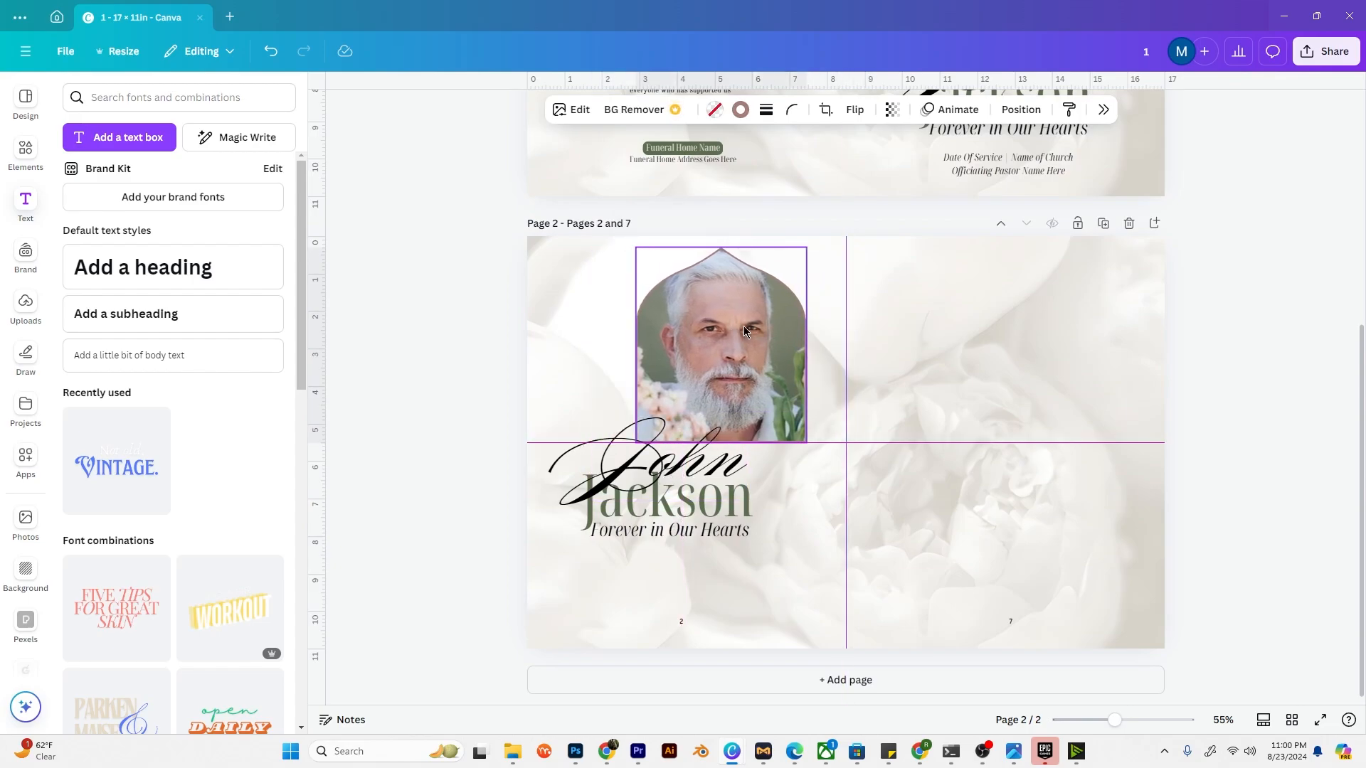
pyautogui.rightClick(743, 329)
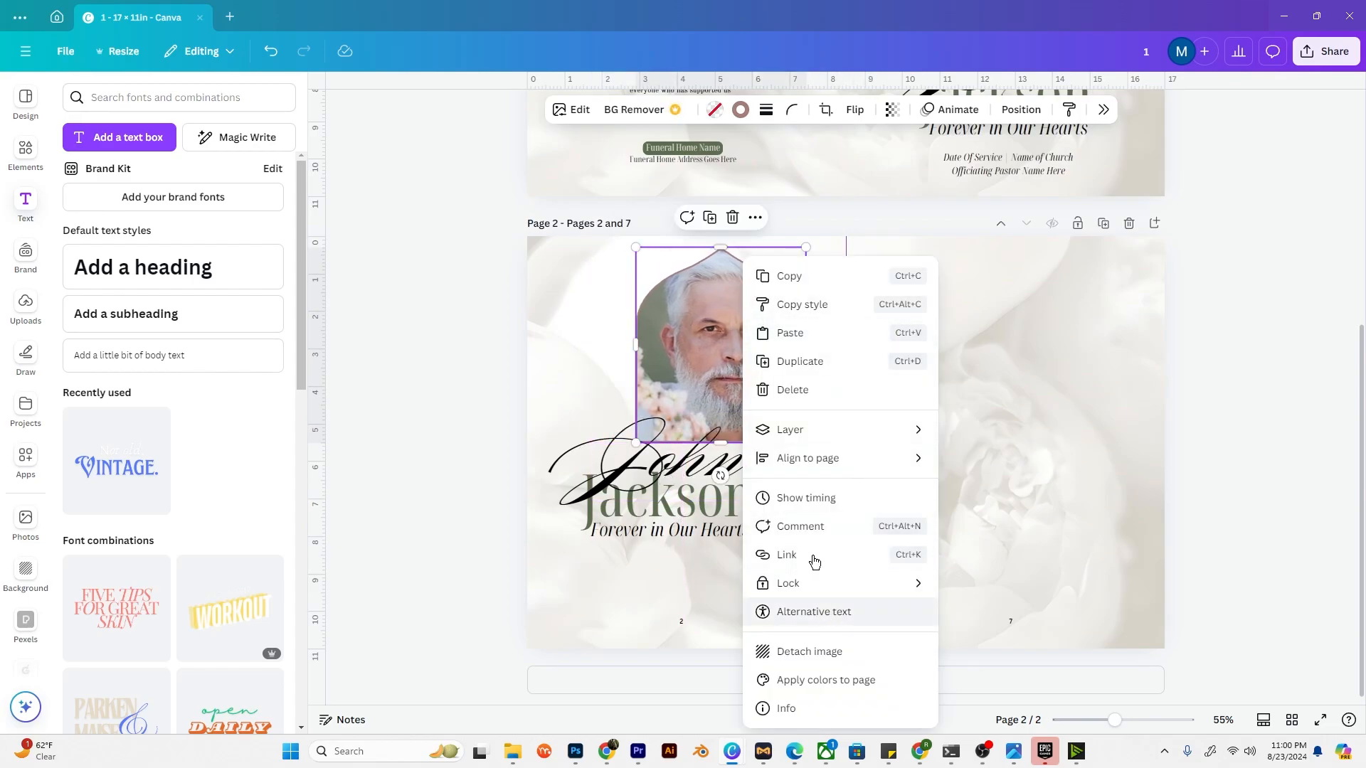
pyautogui.press('Escape')
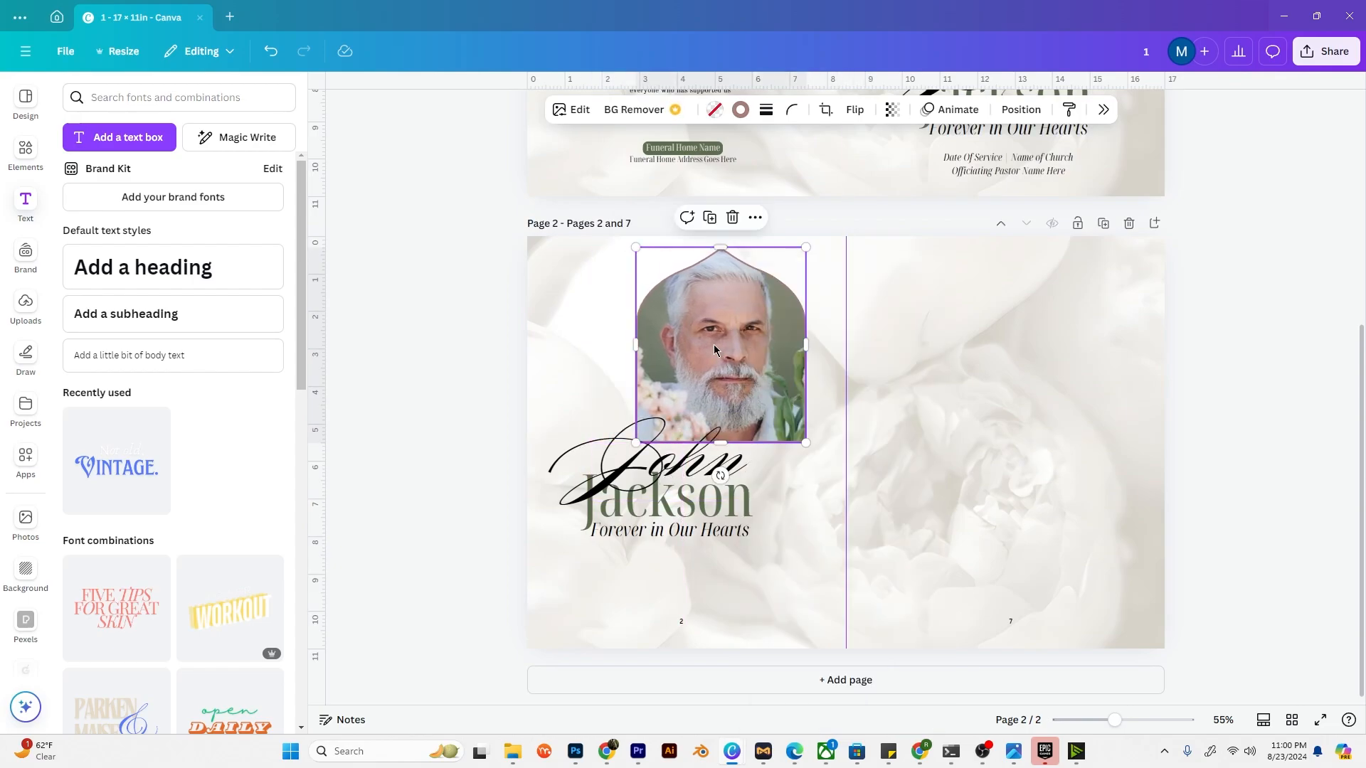
pyautogui.rightClick(748, 358)
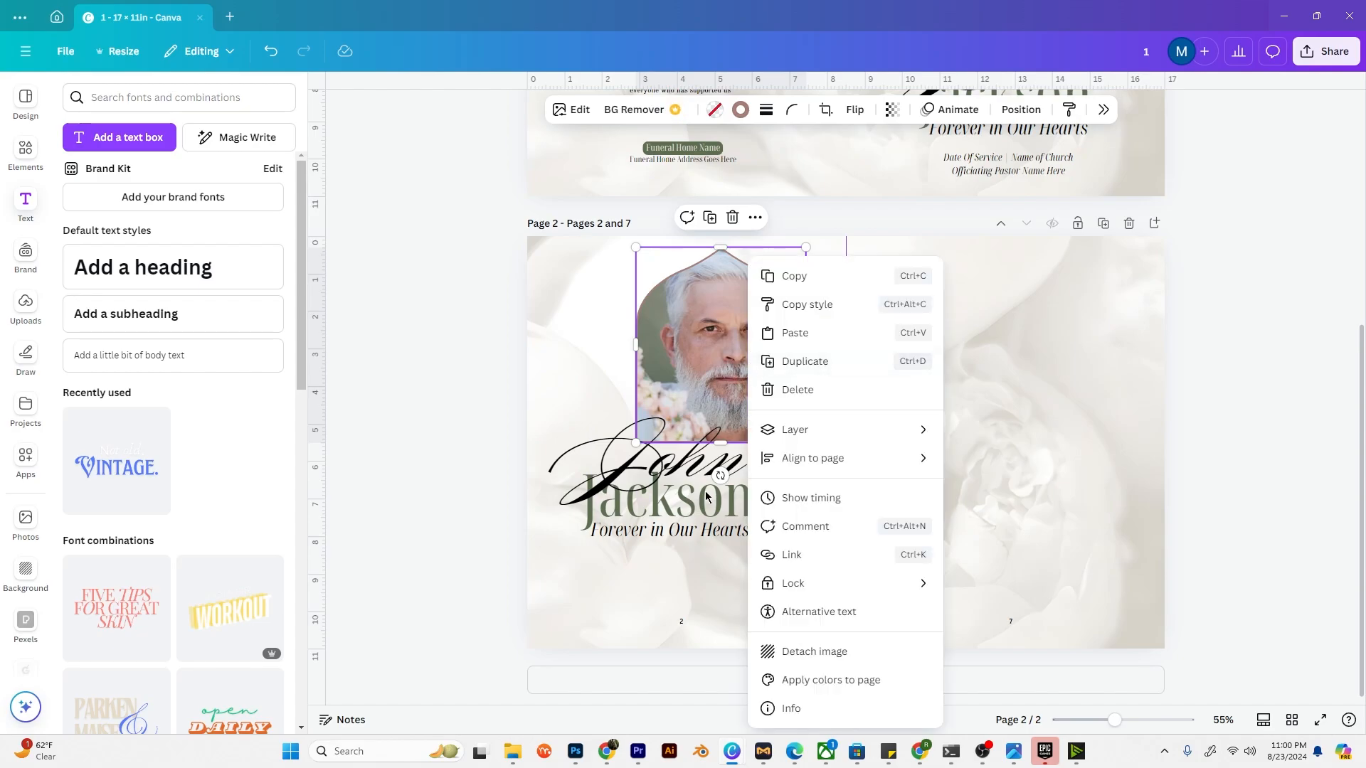
pyautogui.click(822, 653)
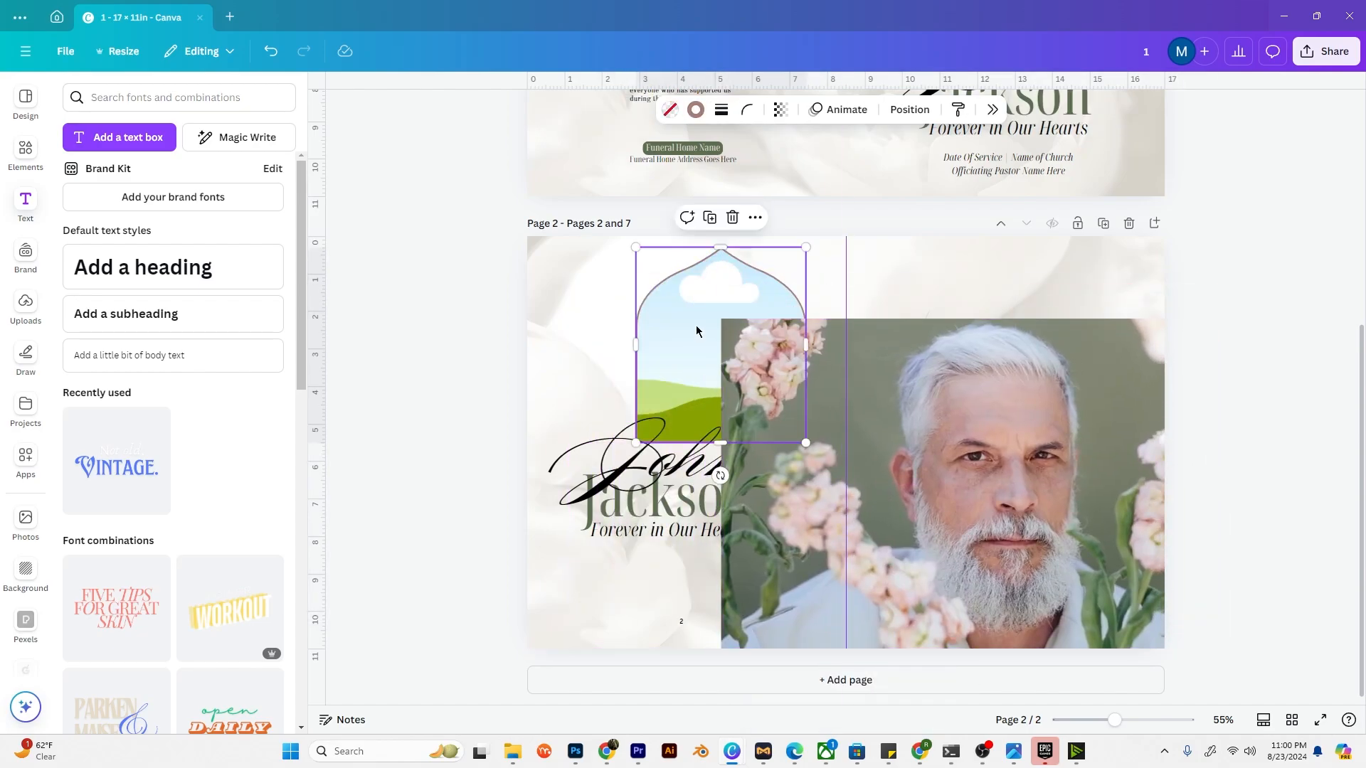
pyautogui.press('Delete')
pyautogui.moveTo(773, 348); pyautogui.dragTo(604, 286)
# Step: Add a circle frame in the upper-left corner of the left-hand page, shrink it, and fill it with the portrait photo
pyautogui.click(26, 151)
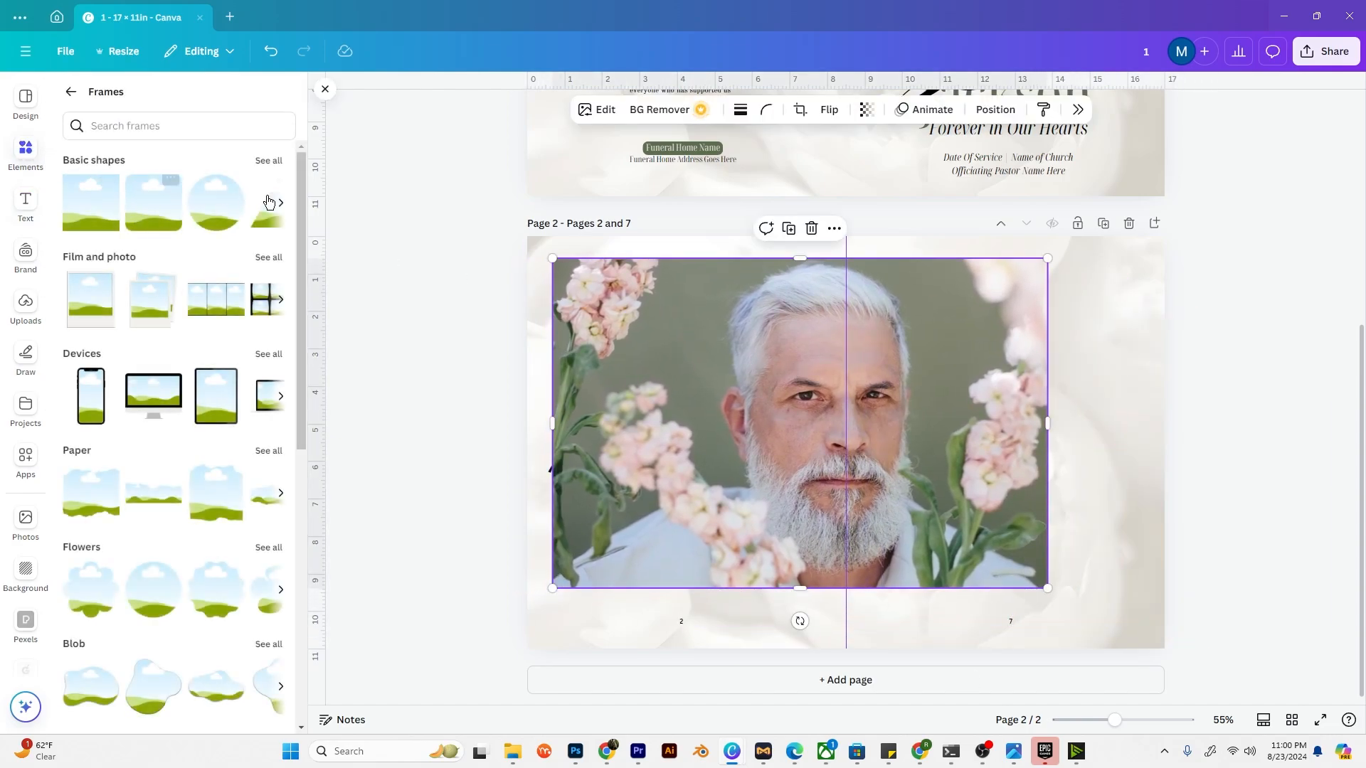
pyautogui.moveTo(216, 204); pyautogui.dragTo(614, 320)
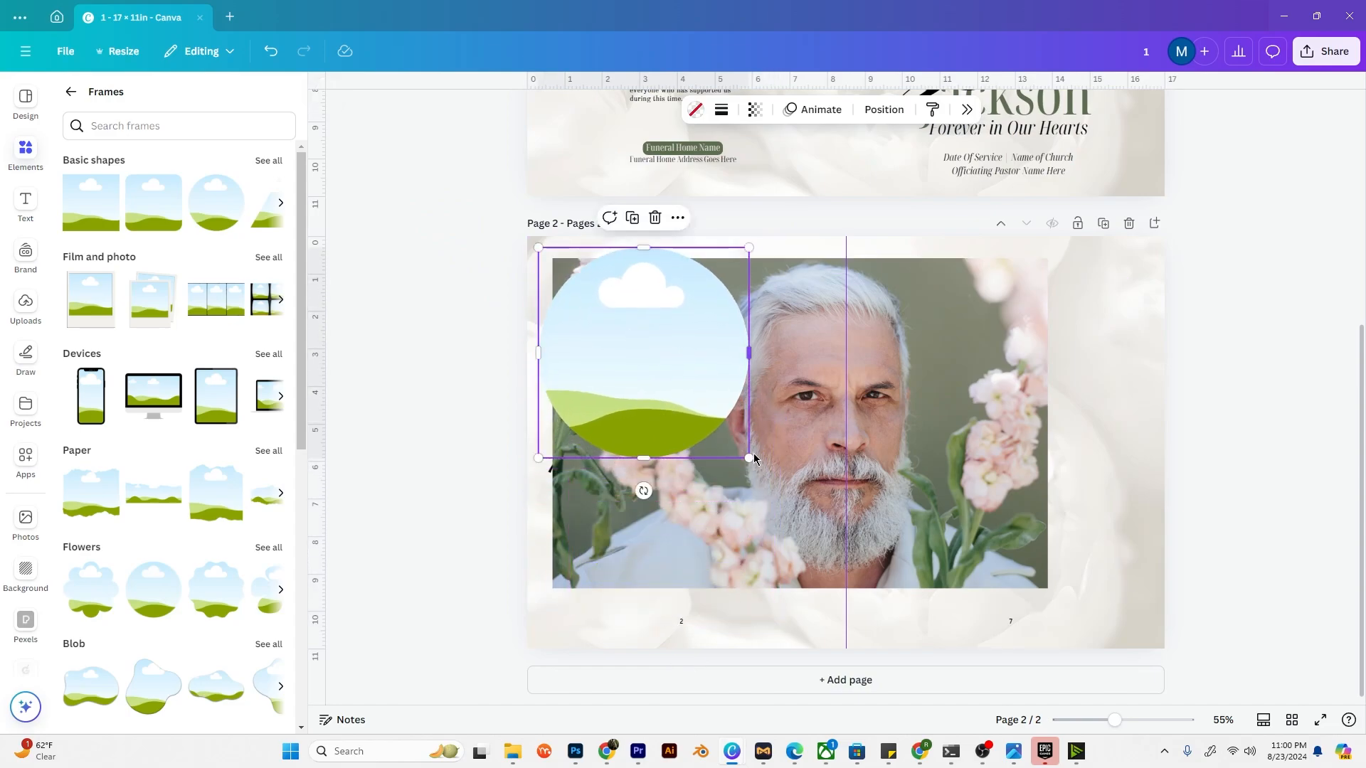
pyautogui.moveTo(751, 459); pyautogui.dragTo(663, 357)
pyautogui.moveTo(789, 410); pyautogui.dragTo(586, 312)
pyautogui.doubleClick(605, 322)
pyautogui.click(734, 340)
pyautogui.click(716, 323)
pyautogui.click(474, 318)
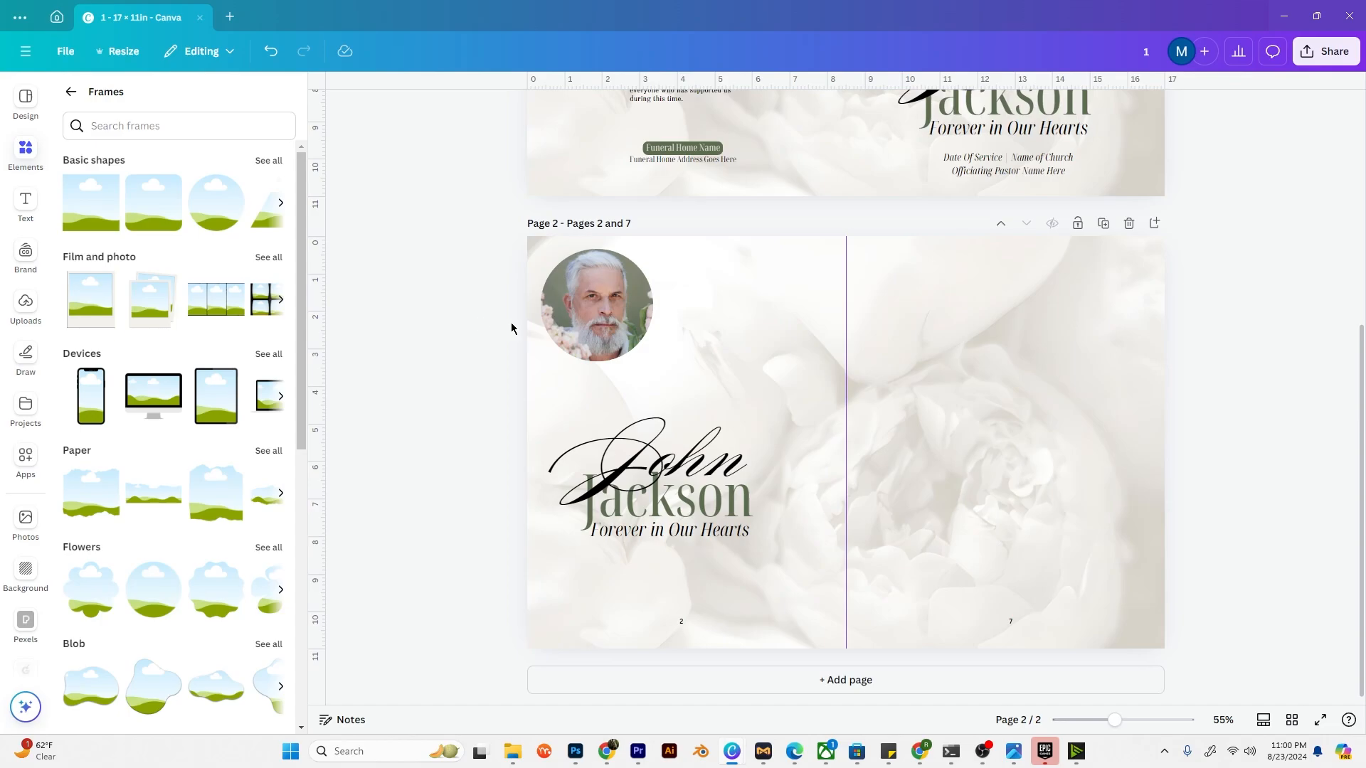
# Step: Move the first-name and last-name texts beside the round portrait and scale them down together to about half their size
pyautogui.moveTo(788, 417); pyautogui.dragTo(740, 343)
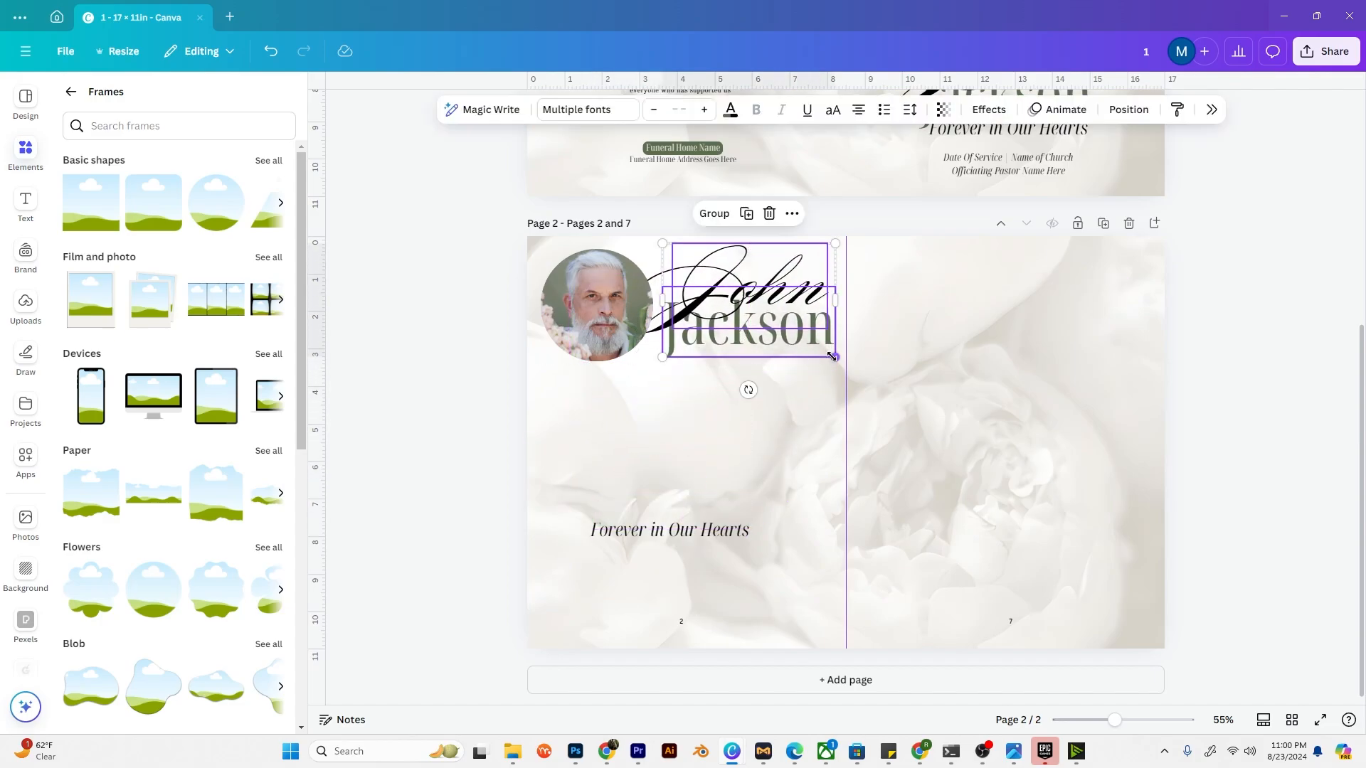
pyautogui.moveTo(832, 356); pyautogui.dragTo(712, 295)
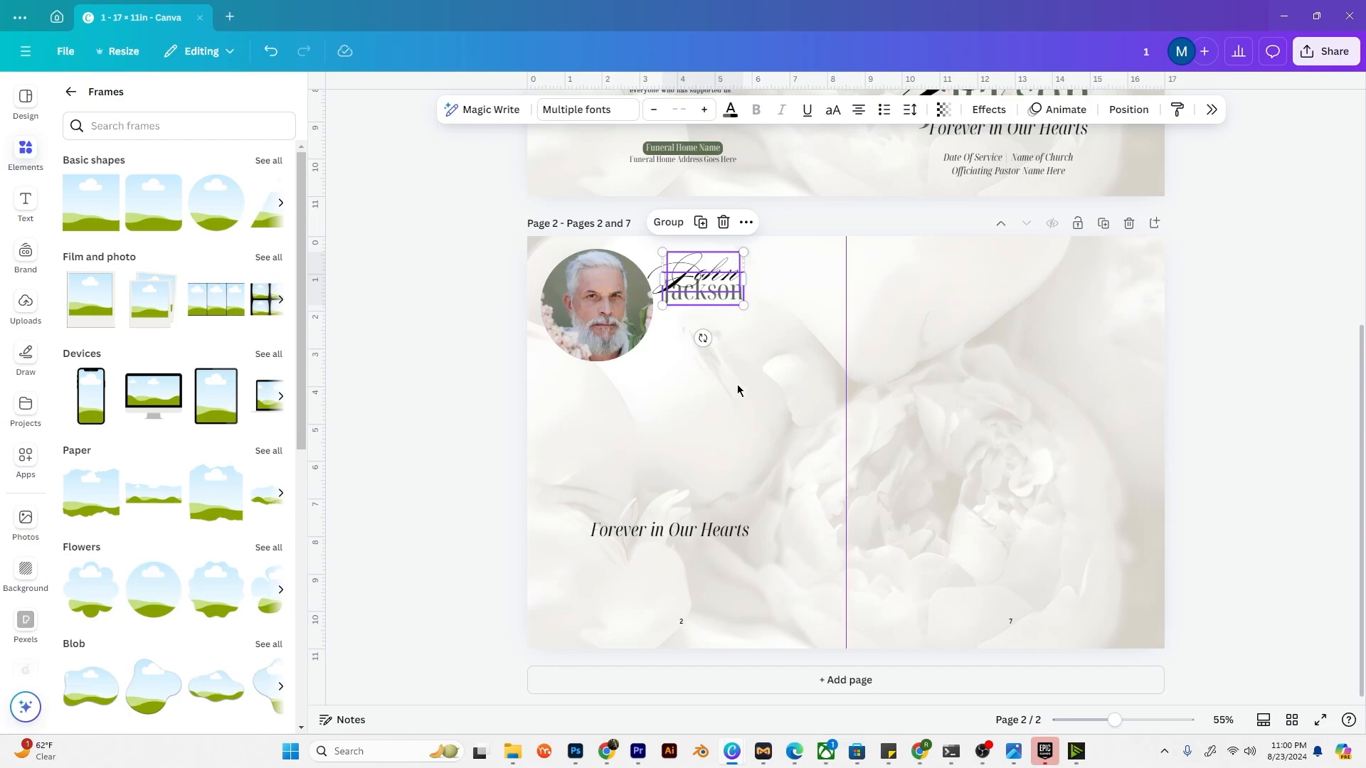
# Step: Replace the tagline text "Forever in Our Hearts" on page 2 with "The Life Of"
pyautogui.click(694, 531)
pyautogui.click(696, 533)
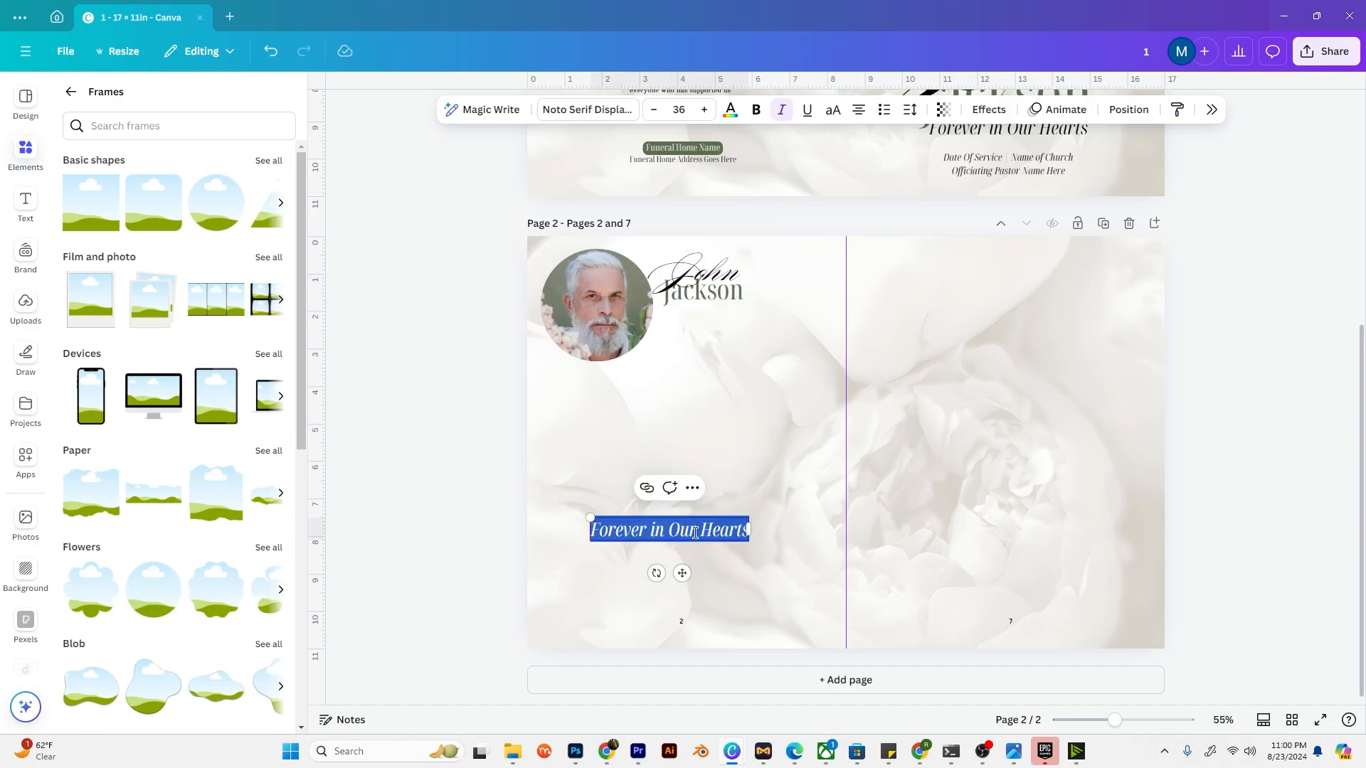
pyautogui.write('The Life O')
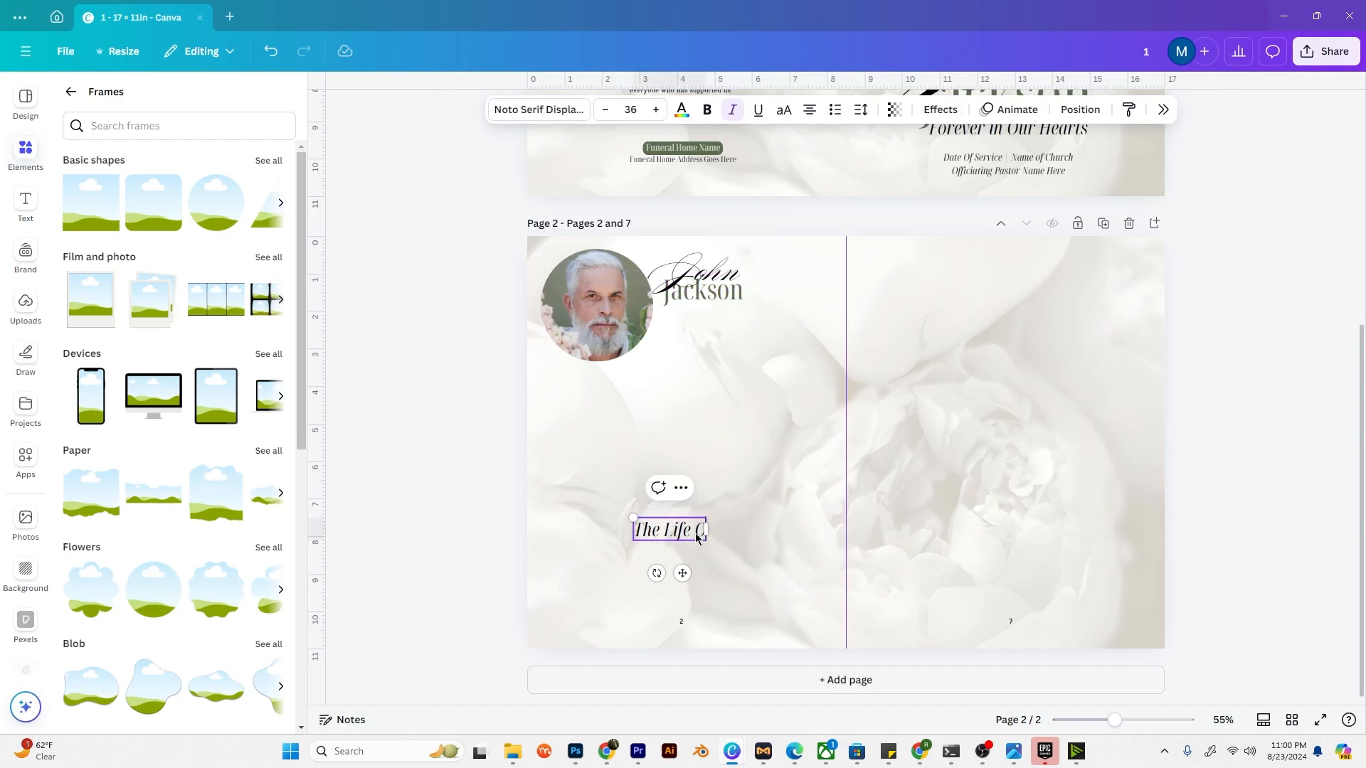
pyautogui.write('f')
pyautogui.click(768, 497)
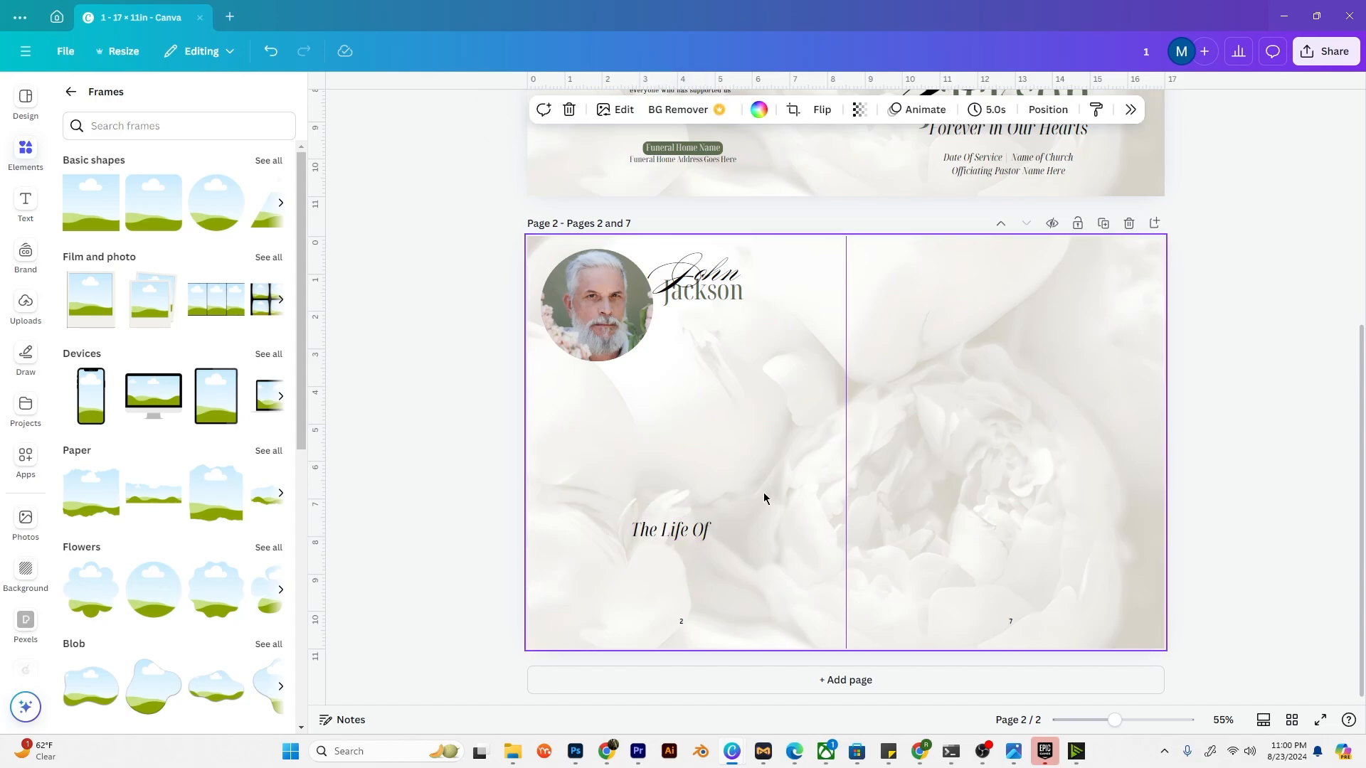
# Step: Move "The Life Of" above the name and reduce its font size to 24
pyautogui.moveTo(693, 540); pyautogui.dragTo(737, 262)
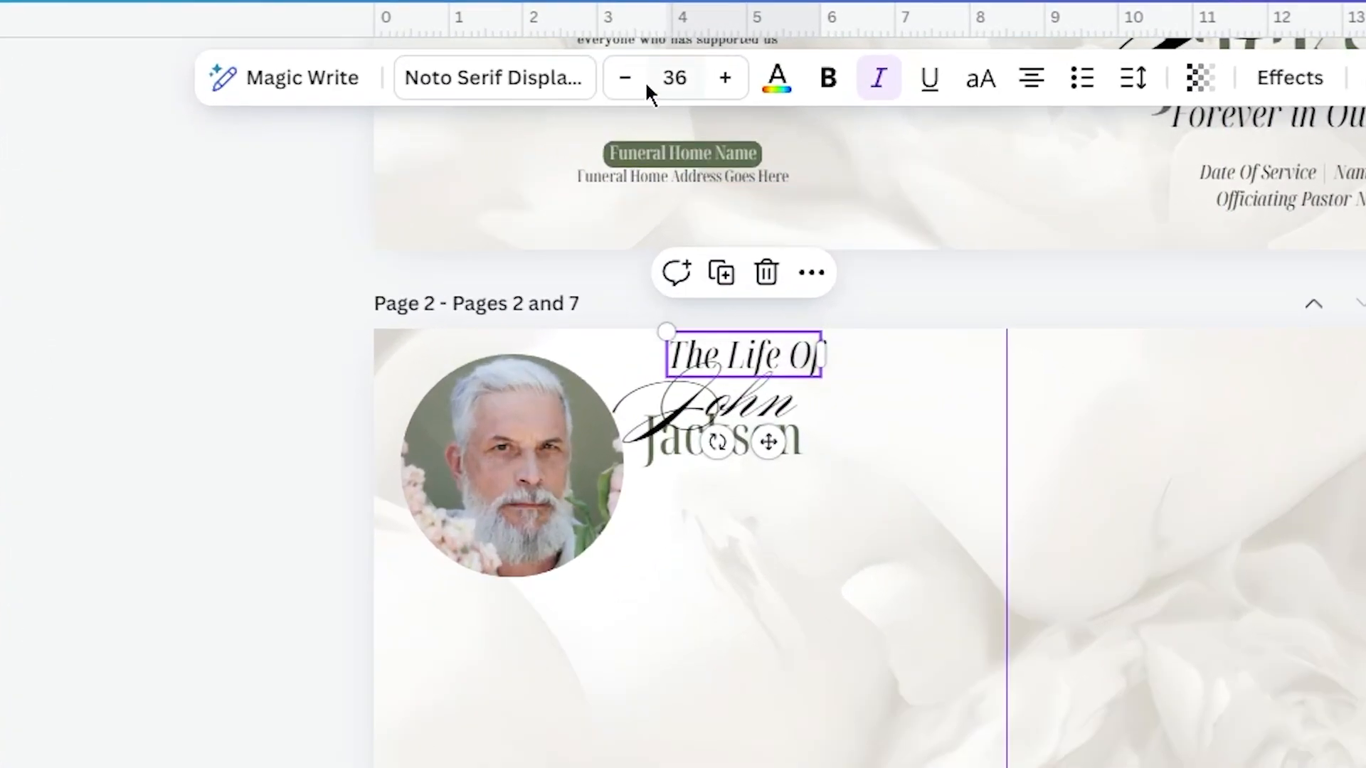
pyautogui.click(653, 109)
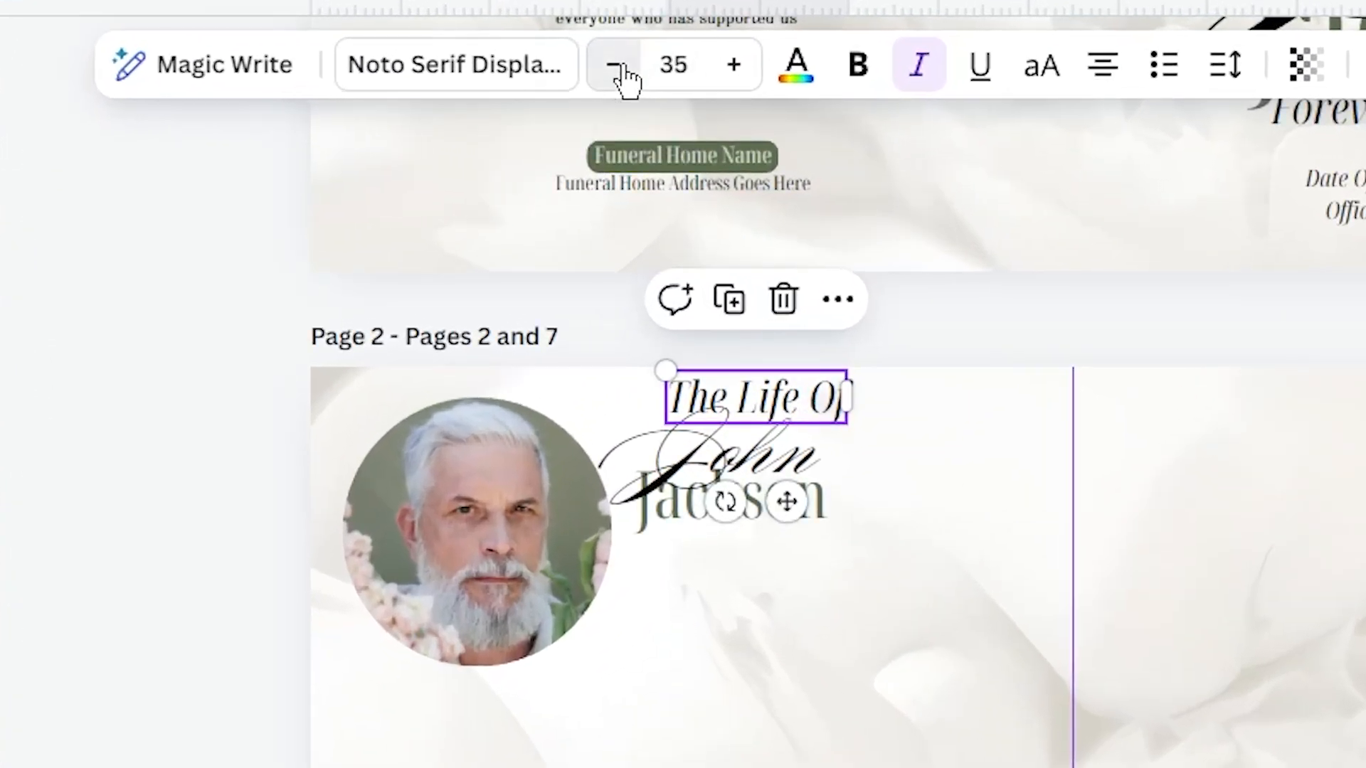
pyautogui.click(653, 109)
pyautogui.click(654, 110)
pyautogui.tripleClick(617, 71)
pyautogui.tripleClick(616, 71)
pyautogui.doubleClick(616, 71)
pyautogui.click(616, 72)
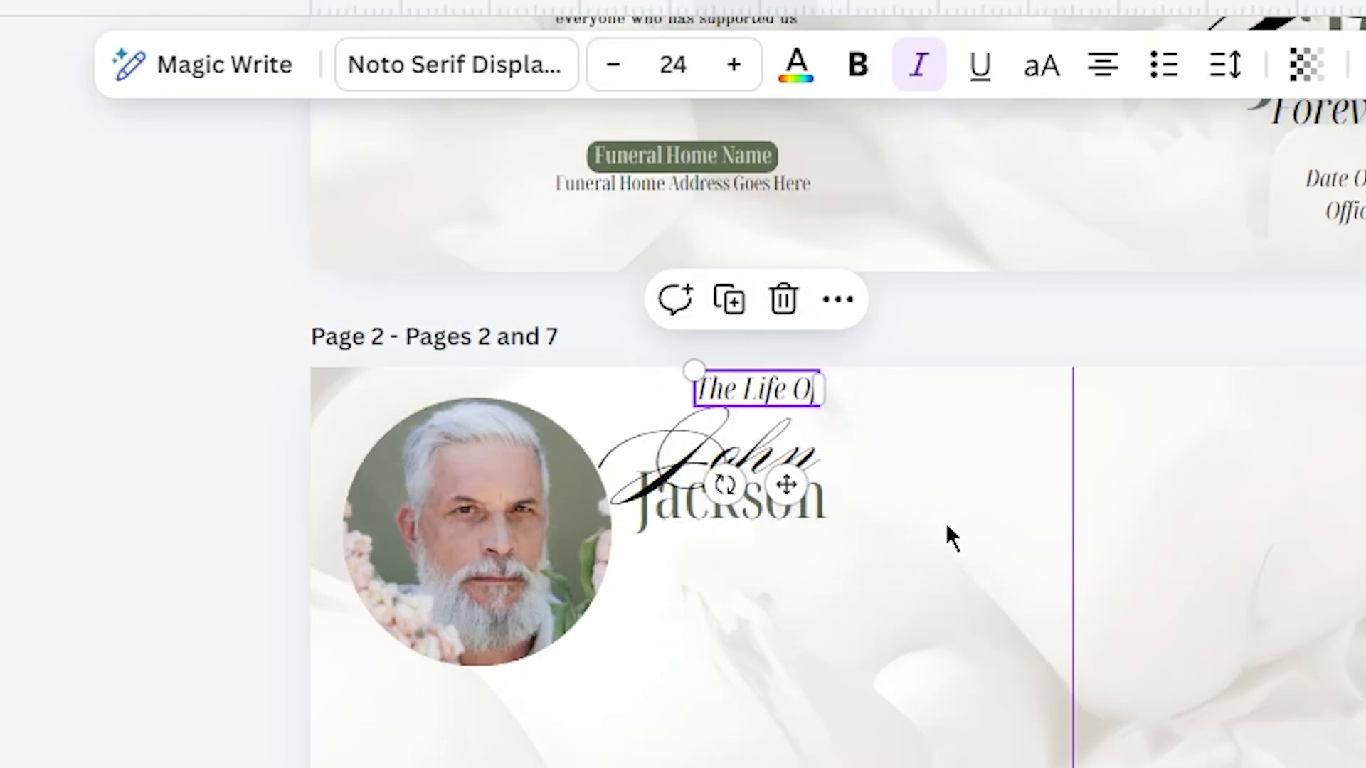
# Step: Move the last name onto the same line as the first name and centre "The Life Of" above the full name
pyautogui.click(764, 522)
pyautogui.click(762, 519)
pyautogui.click(945, 573)
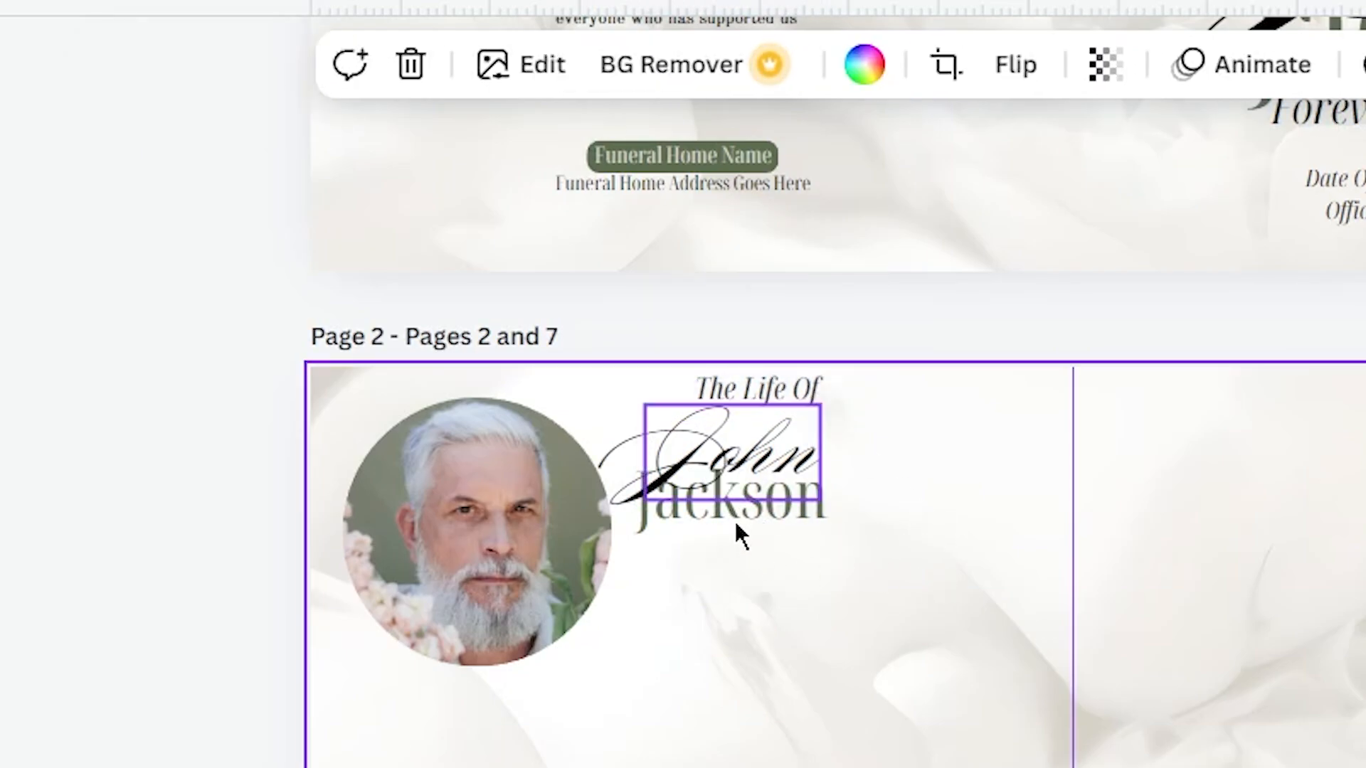
pyautogui.scroll(5, 783, 513)
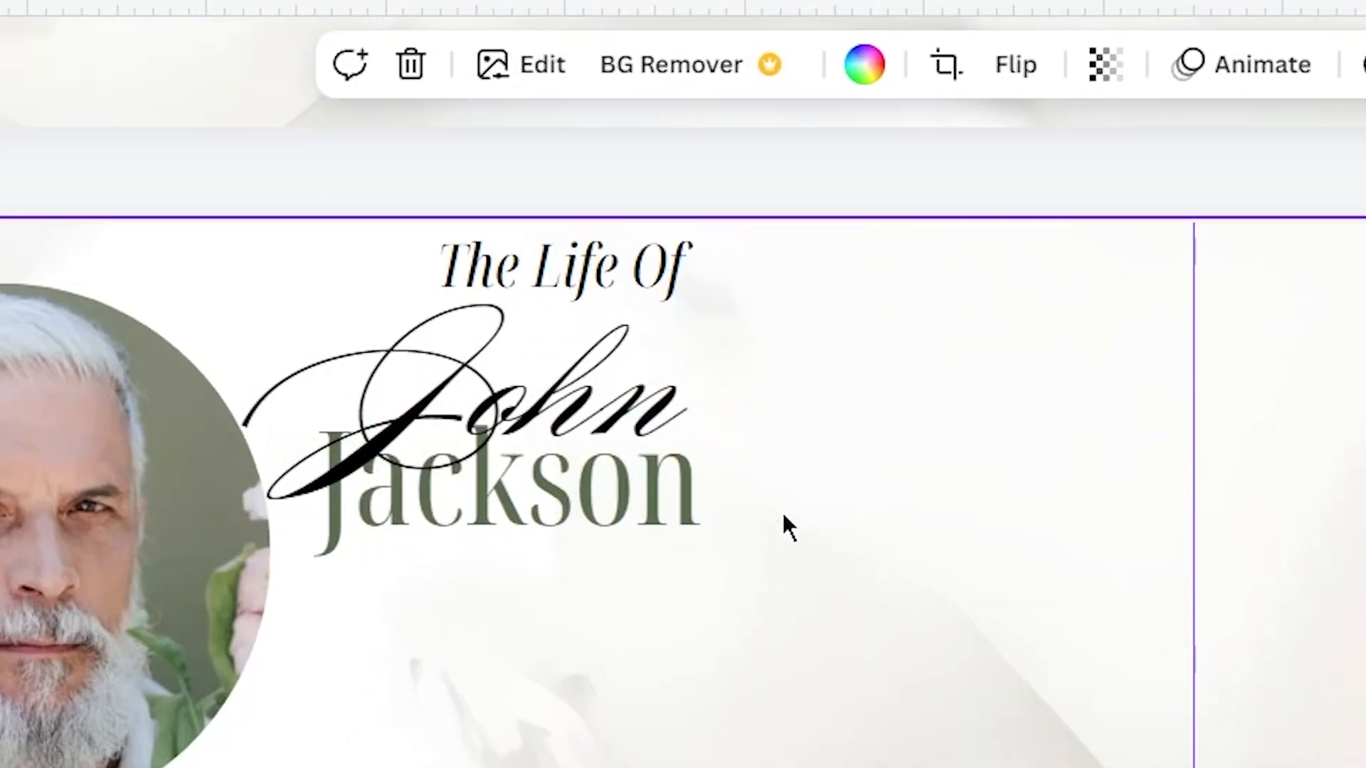
pyautogui.click(680, 527)
pyautogui.doubleClick(698, 538)
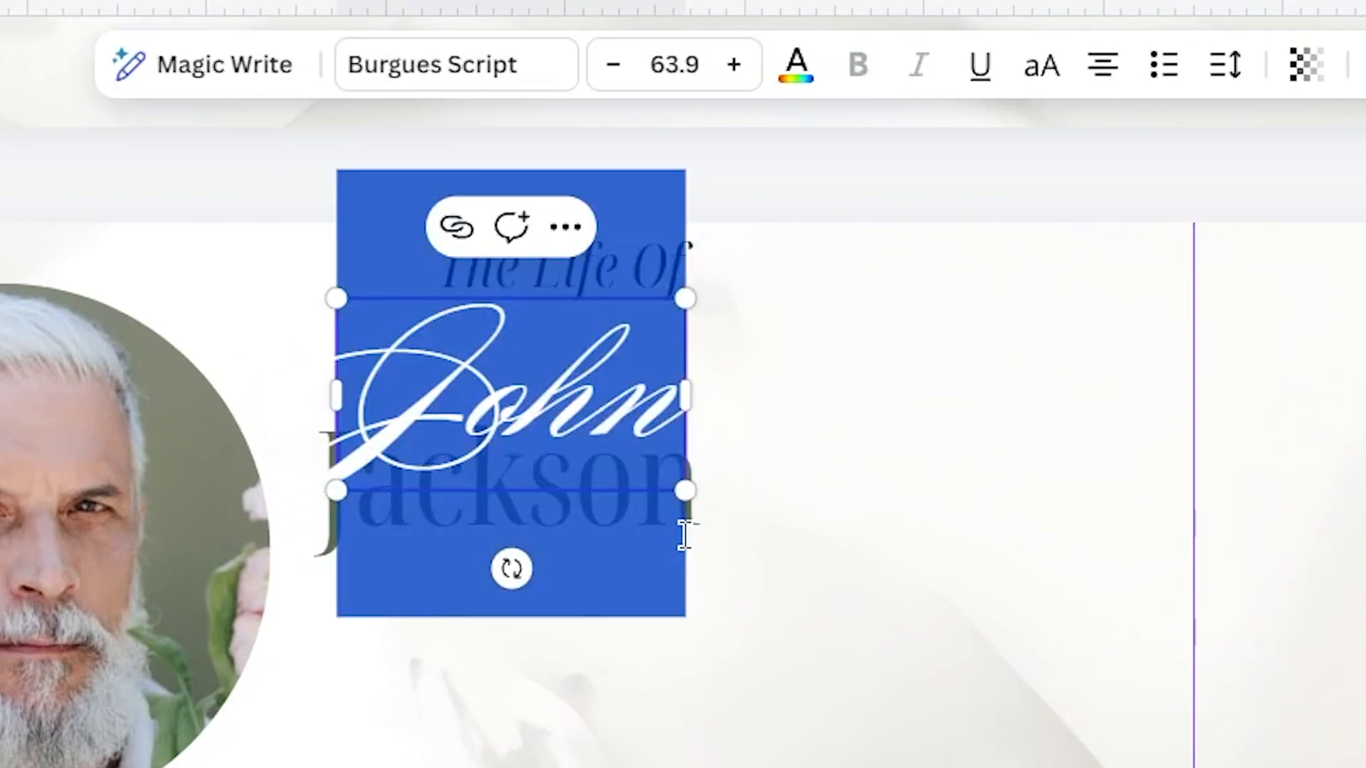
pyautogui.click(746, 546)
pyautogui.click(694, 541)
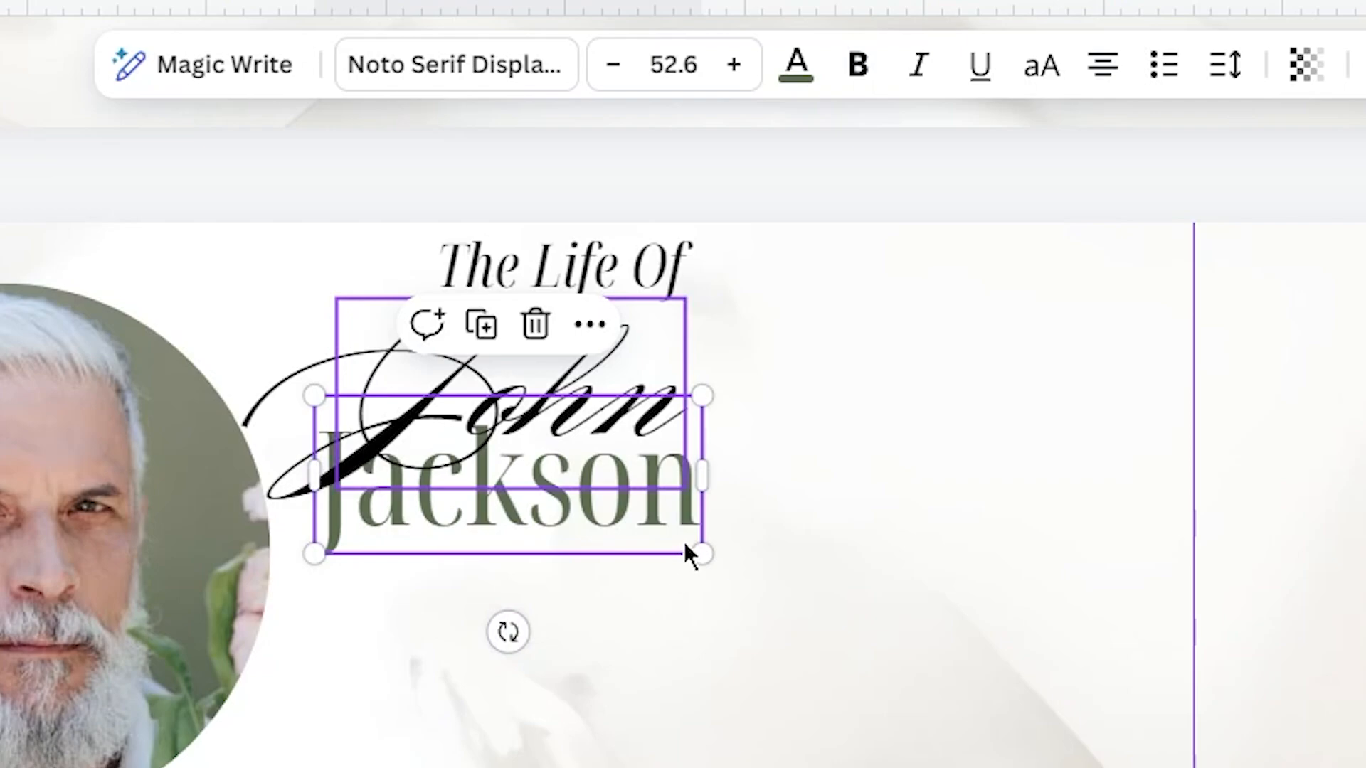
pyautogui.moveTo(698, 549); pyautogui.dragTo(1068, 440)
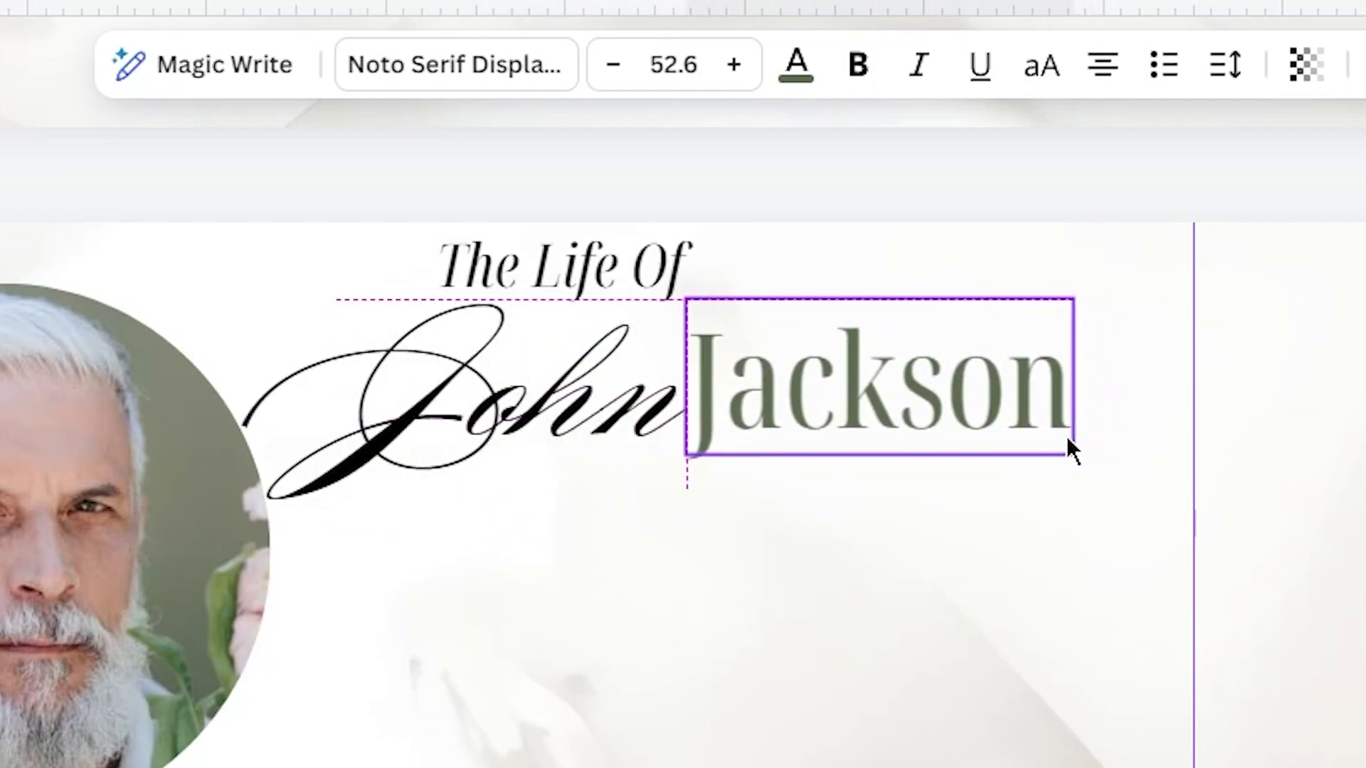
pyautogui.moveTo(565, 296); pyautogui.dragTo(719, 312)
pyautogui.click(1067, 662)
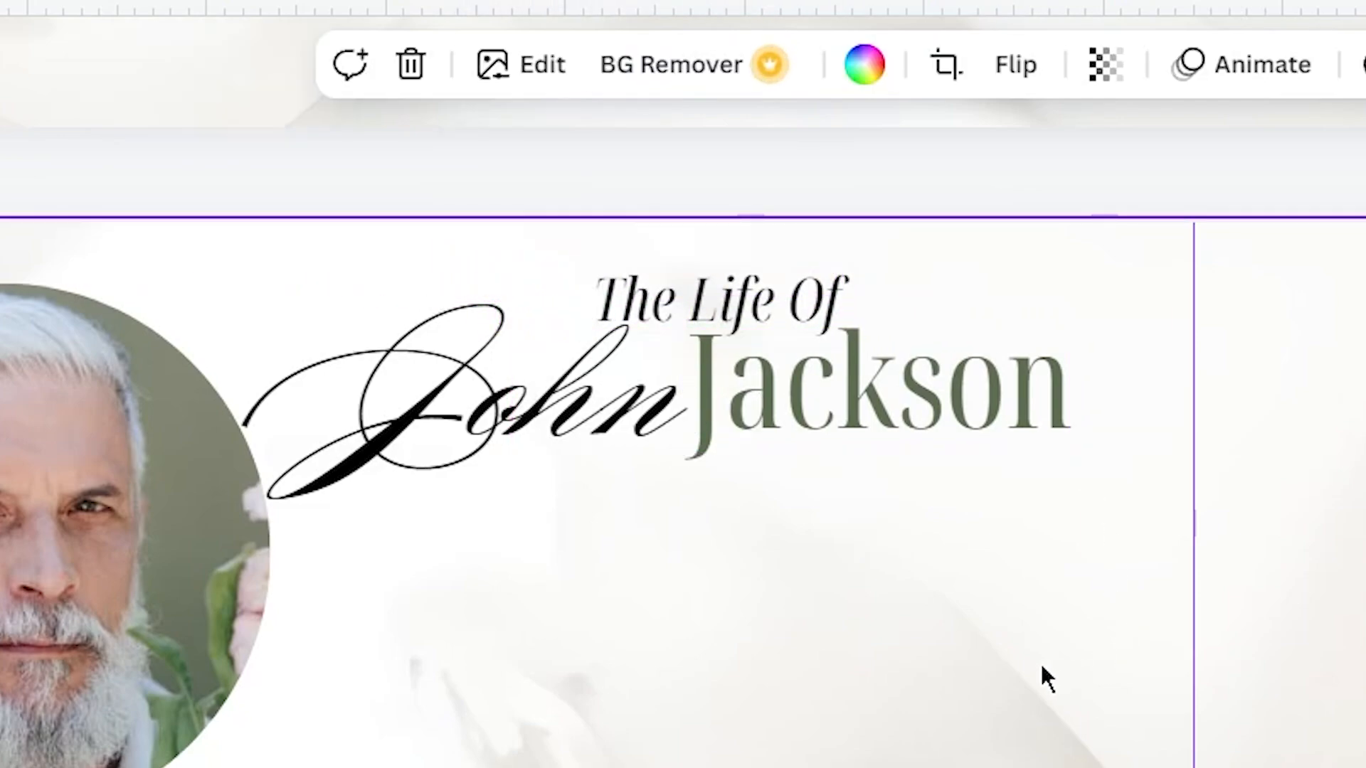
# Step: Shrink the round portrait slightly so it sits clear of the name beside it
pyautogui.scroll(-5, 834, 638)
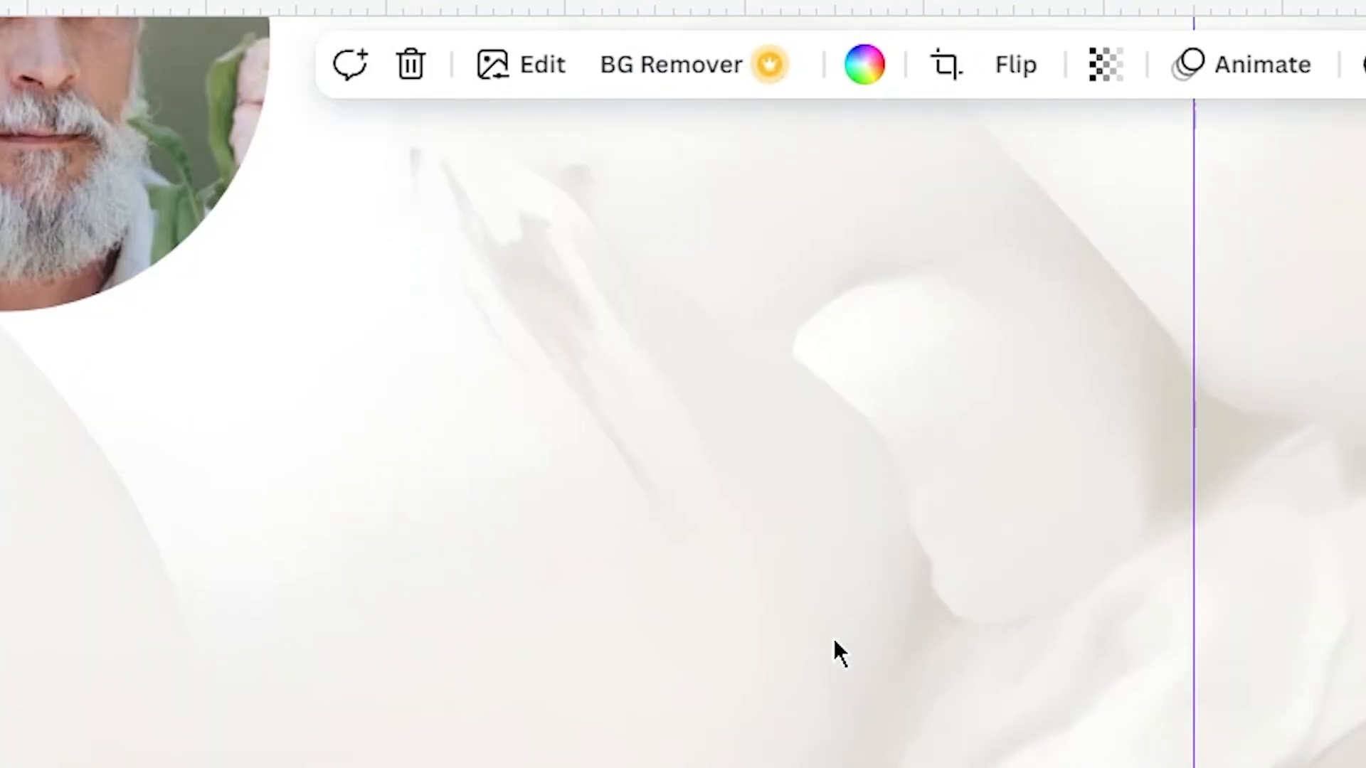
pyautogui.scroll(5, 834, 638)
pyautogui.scroll(-3, 833, 638)
pyautogui.click(286, 578)
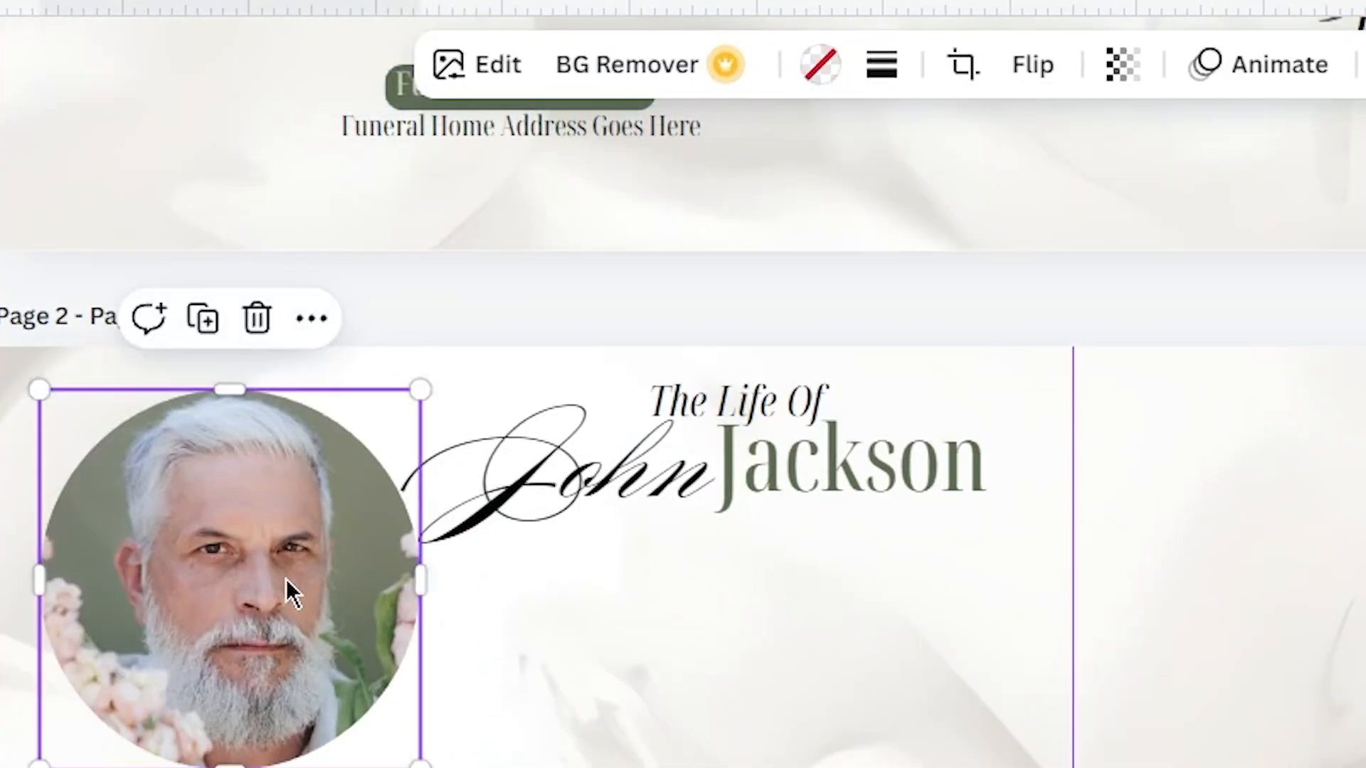
pyautogui.moveTo(421, 765); pyautogui.dragTo(393, 743)
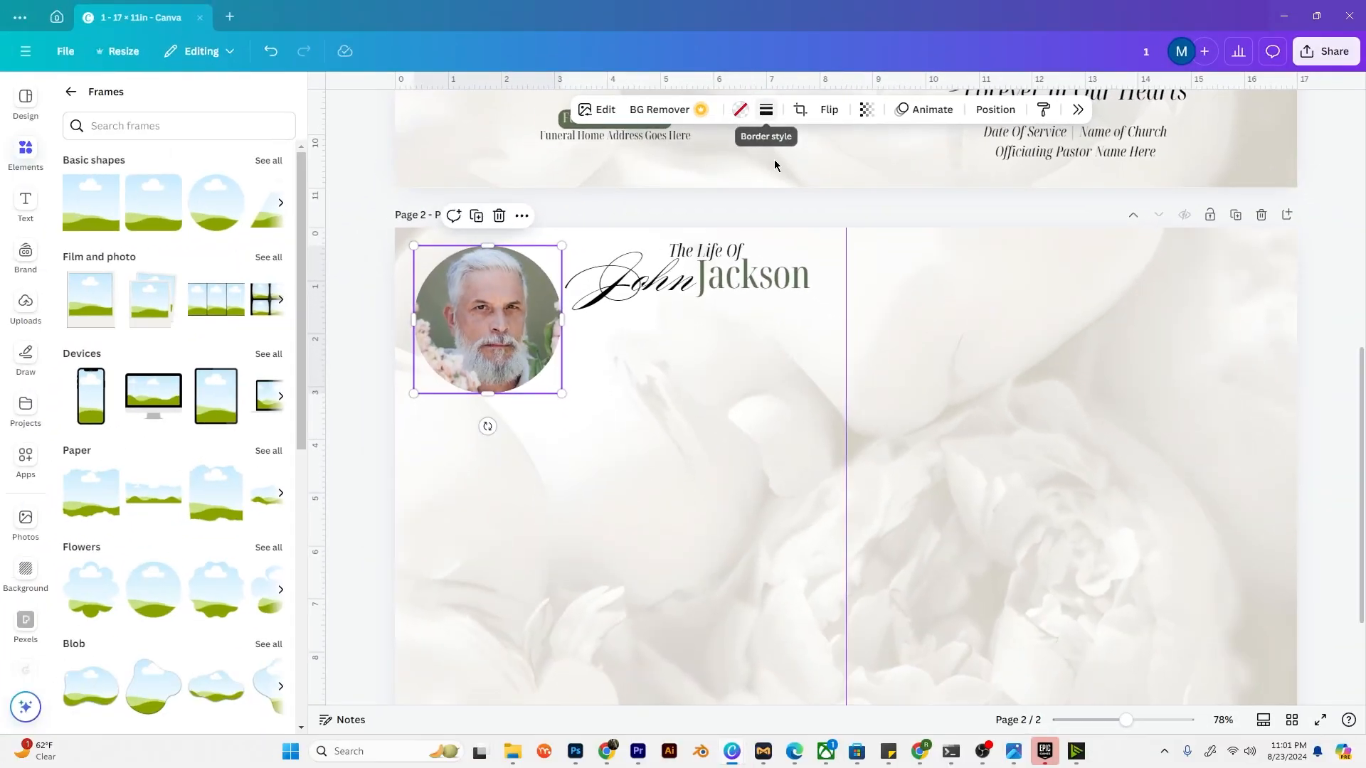
# Step: Add a solid border of weight 4 to the round portrait on page 2 and colour it dusty rose
pyautogui.scroll(5, 774, 159)
pyautogui.scroll(-4, 755, 173)
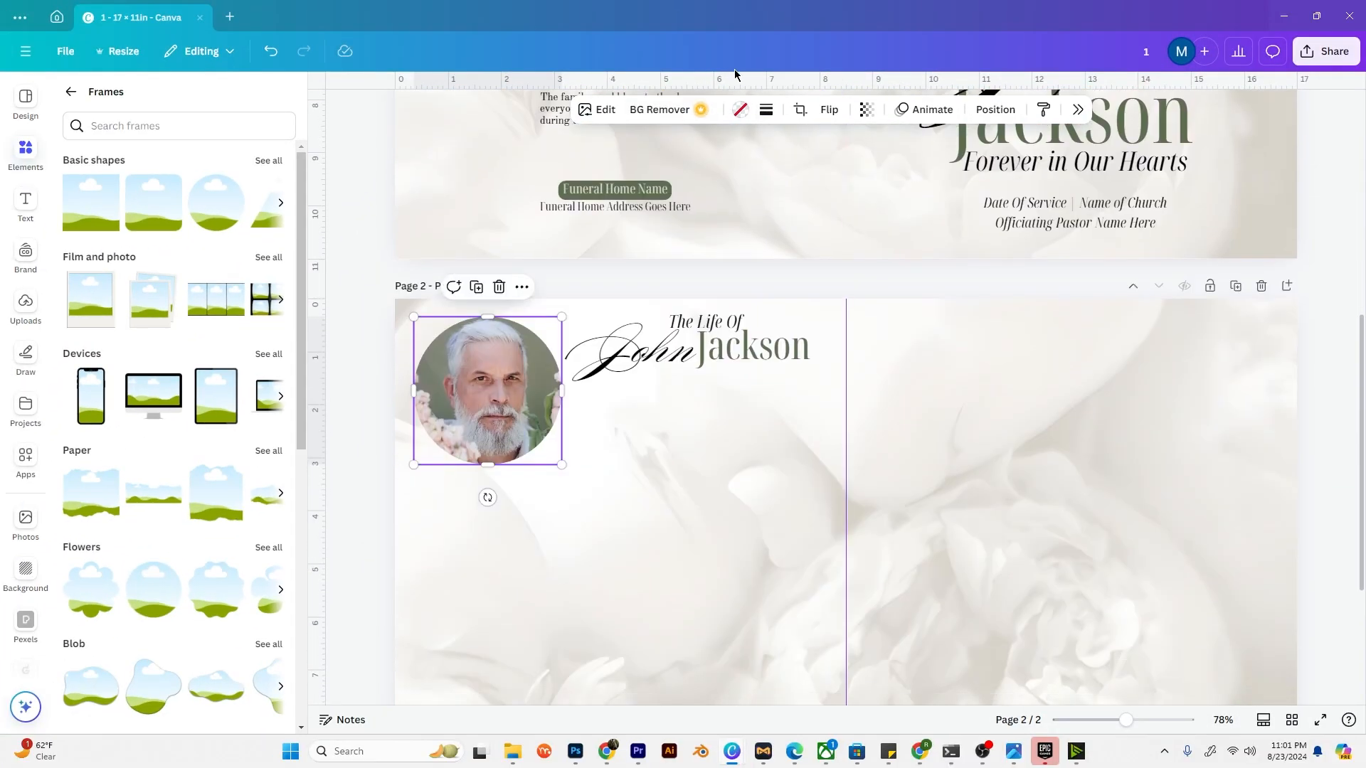
pyautogui.click(767, 109)
pyautogui.click(727, 151)
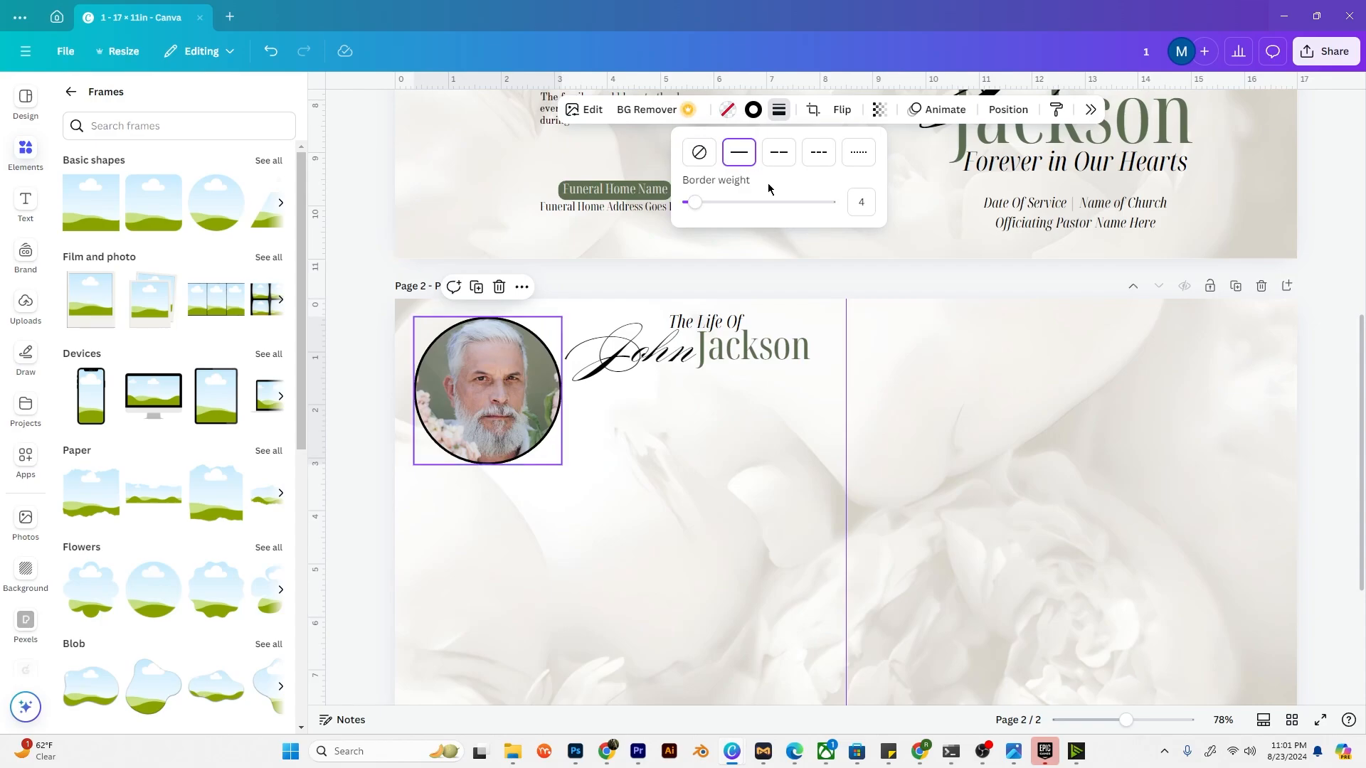
pyautogui.click(754, 112)
pyautogui.click(756, 116)
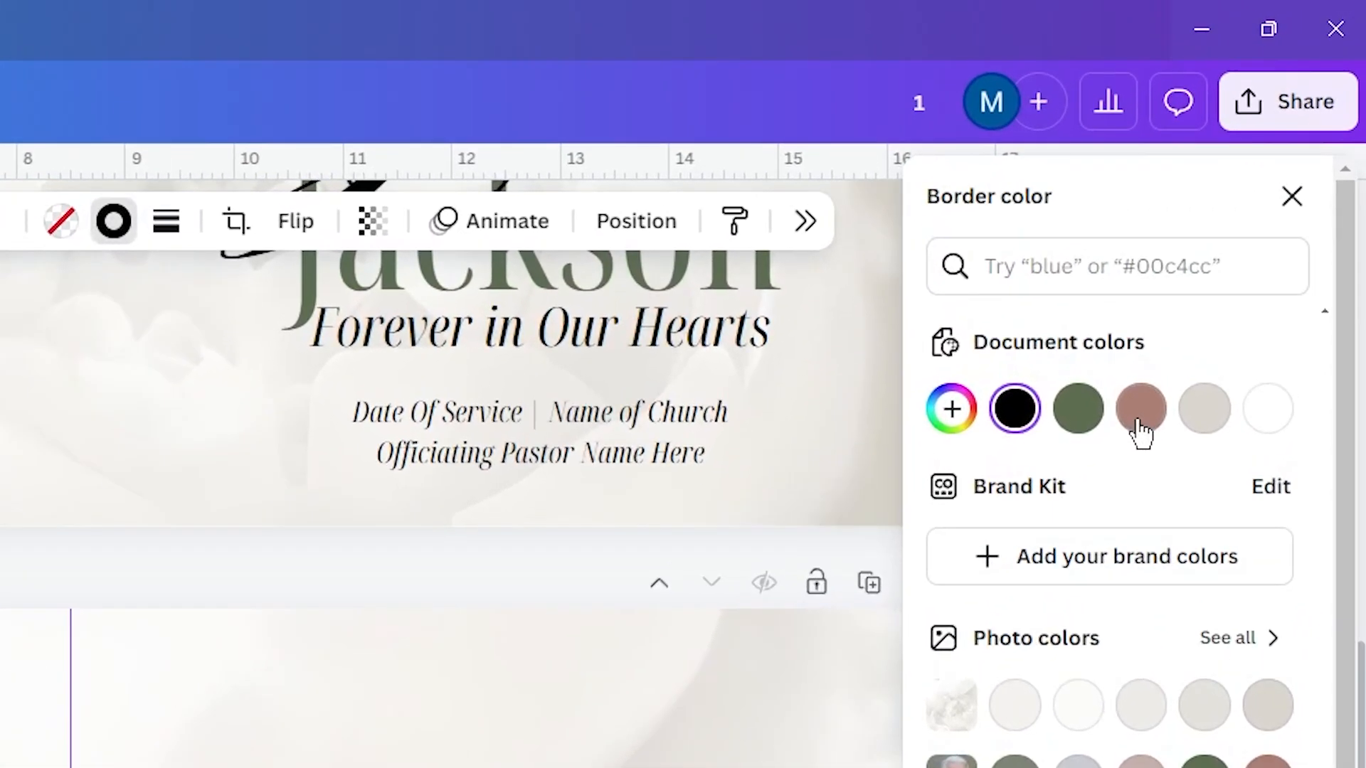
pyautogui.click(1255, 204)
pyautogui.click(761, 391)
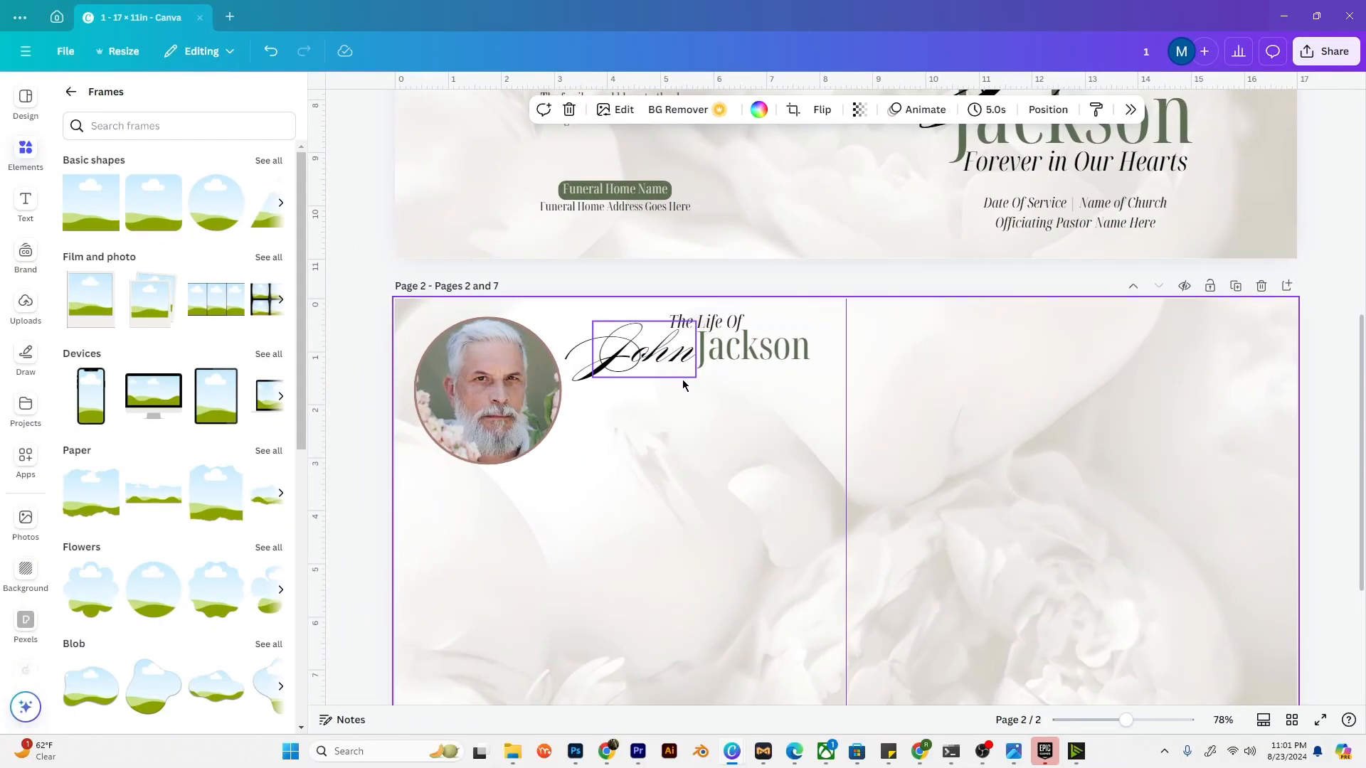
# Step: Add a new text box and place it beneath the name heading, beside the portrait on page 2
pyautogui.scroll(-3, 653, 398)
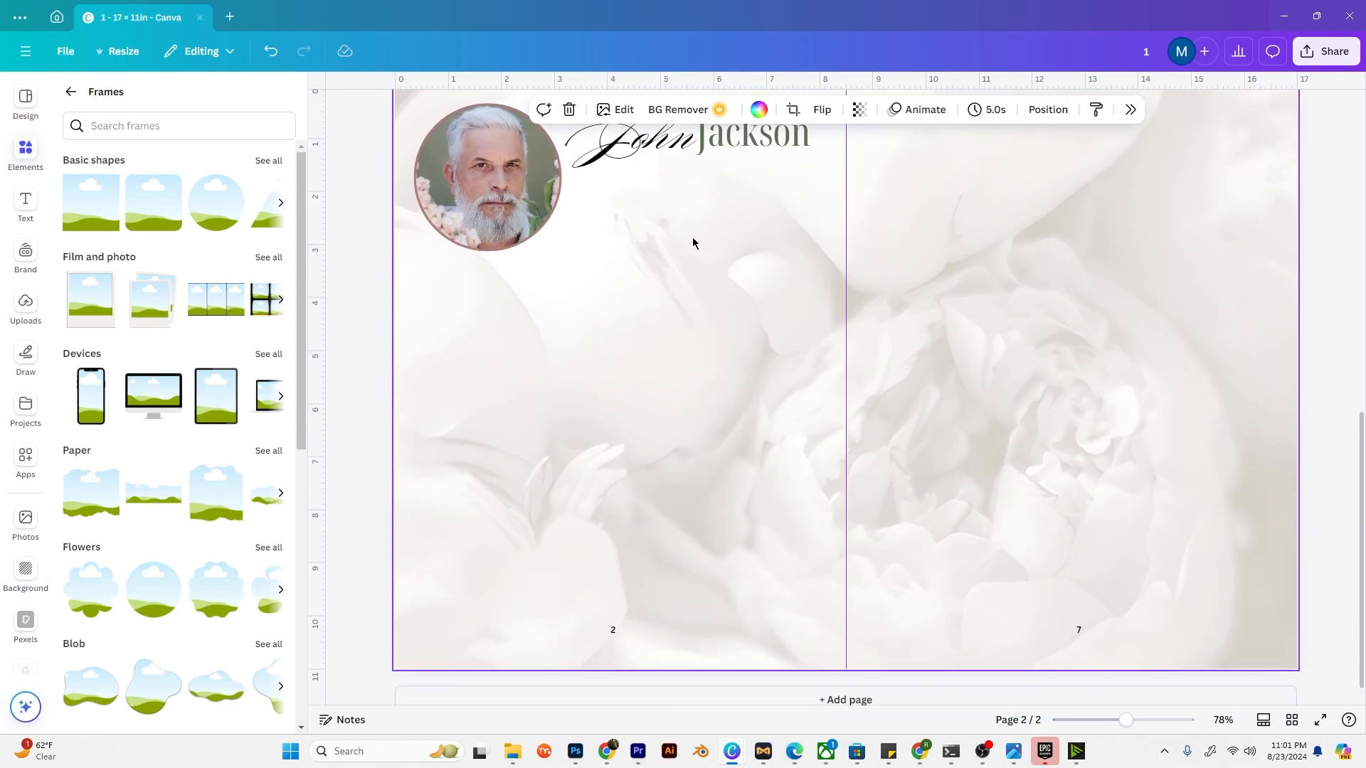
pyautogui.scroll(1, 672, 267)
pyautogui.click(26, 203)
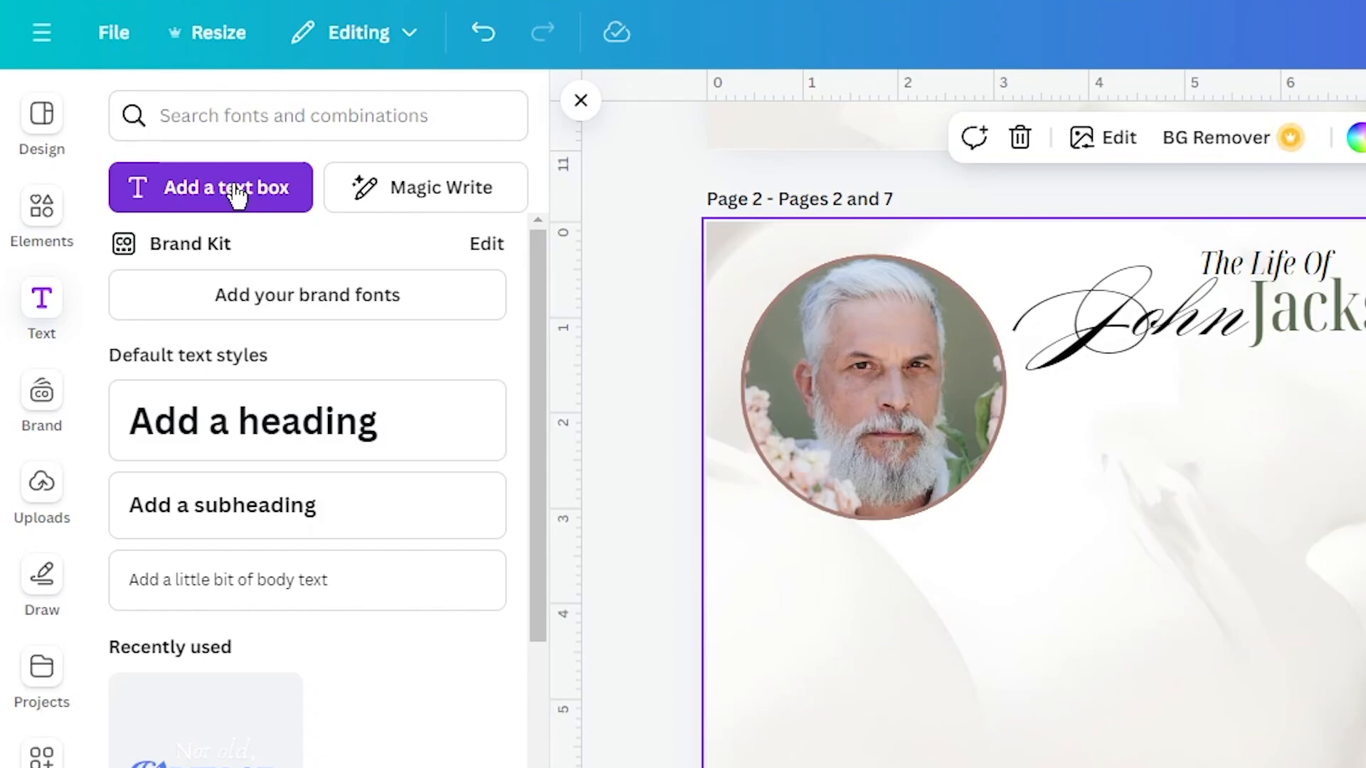
pyautogui.click(237, 196)
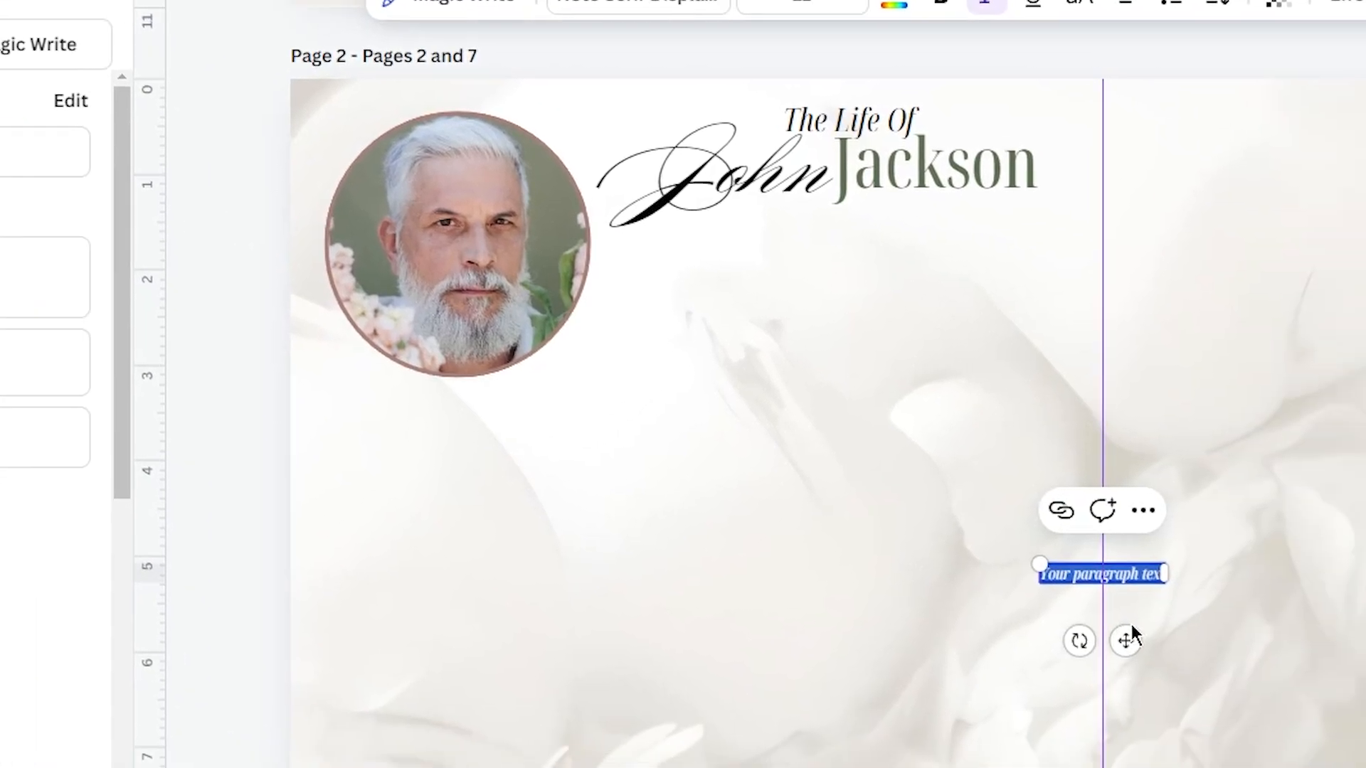
pyautogui.moveTo(1365, 767); pyautogui.dragTo(1305, 669)
pyautogui.moveTo(770, 484); pyautogui.dragTo(584, 258)
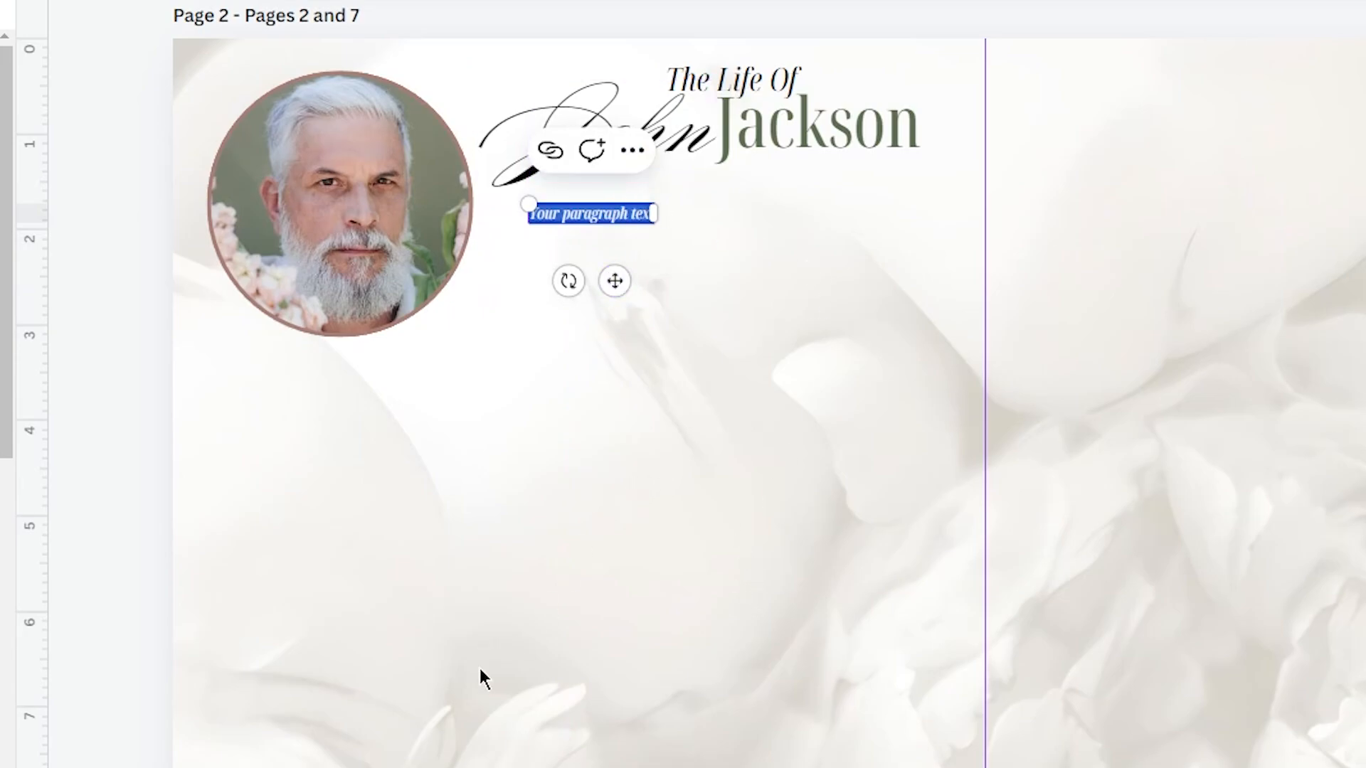
# Step: Paste the biography into the new text box and narrow it to a column beside the portrait
pyautogui.scroll(-1, 476, 700)
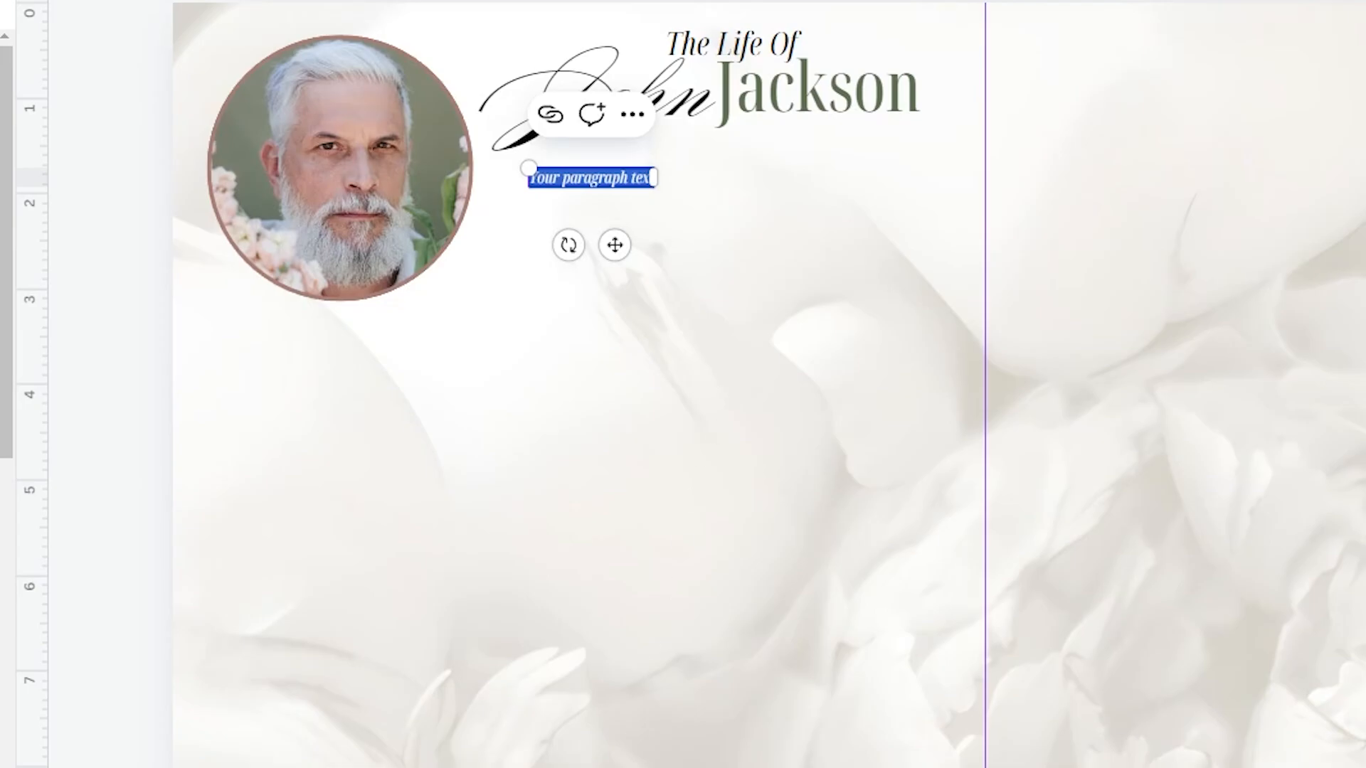
pyautogui.press('Escape')
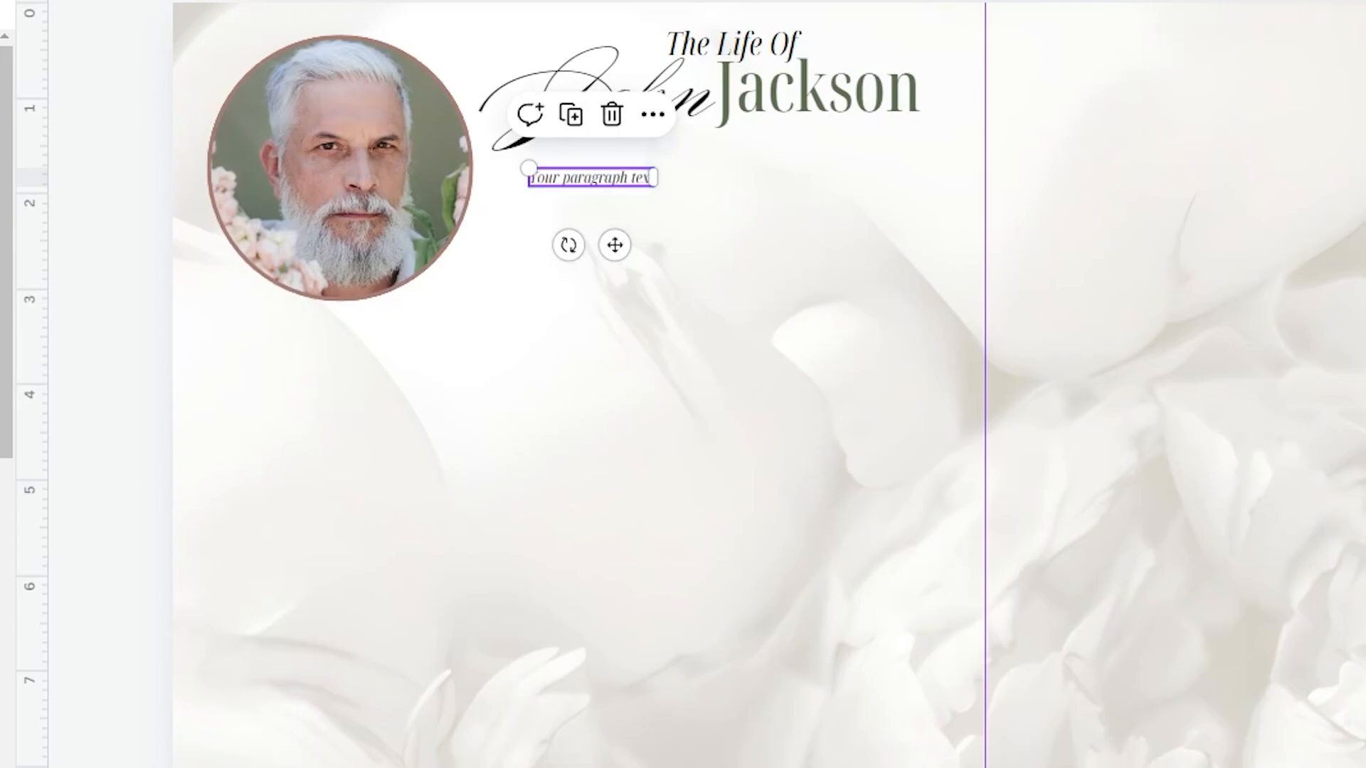
pyautogui.doubleClick(595, 178)
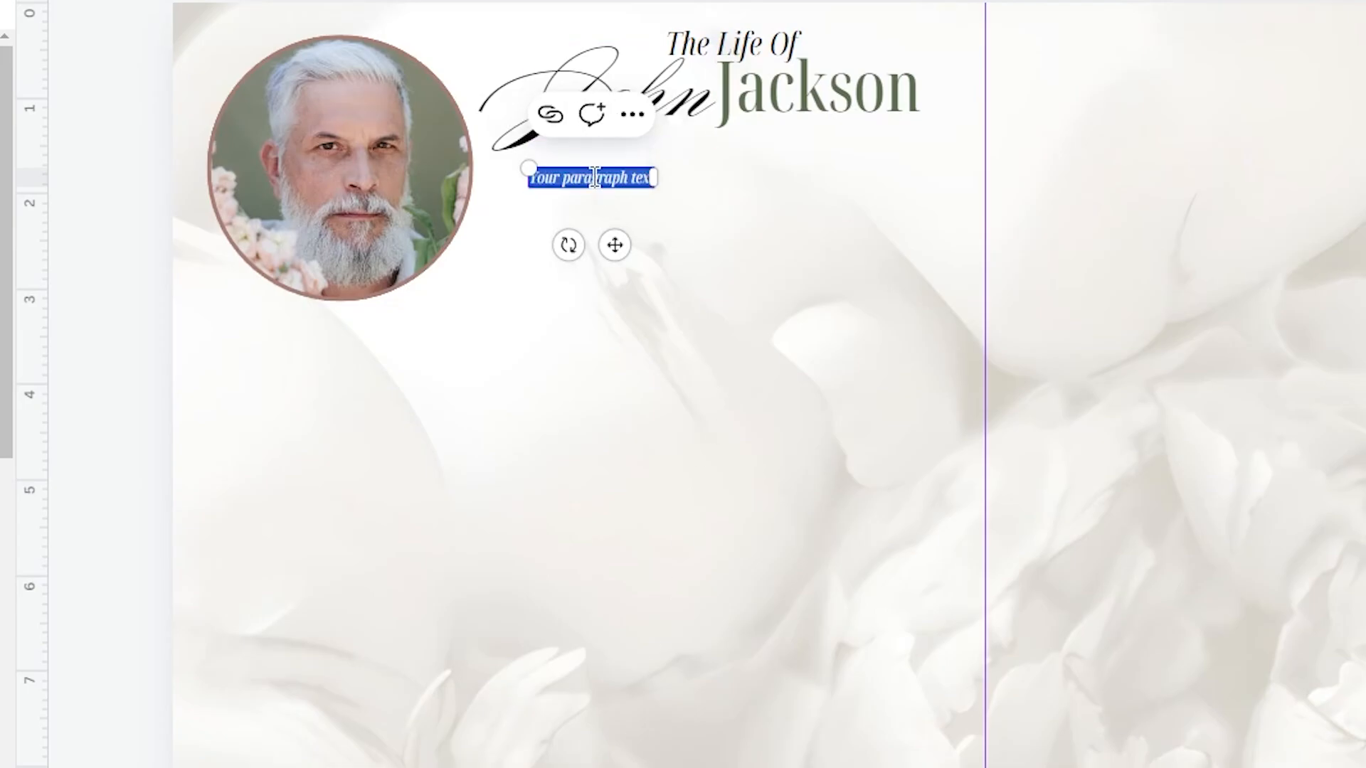
pyautogui.hotkey('ctrl', 'v')
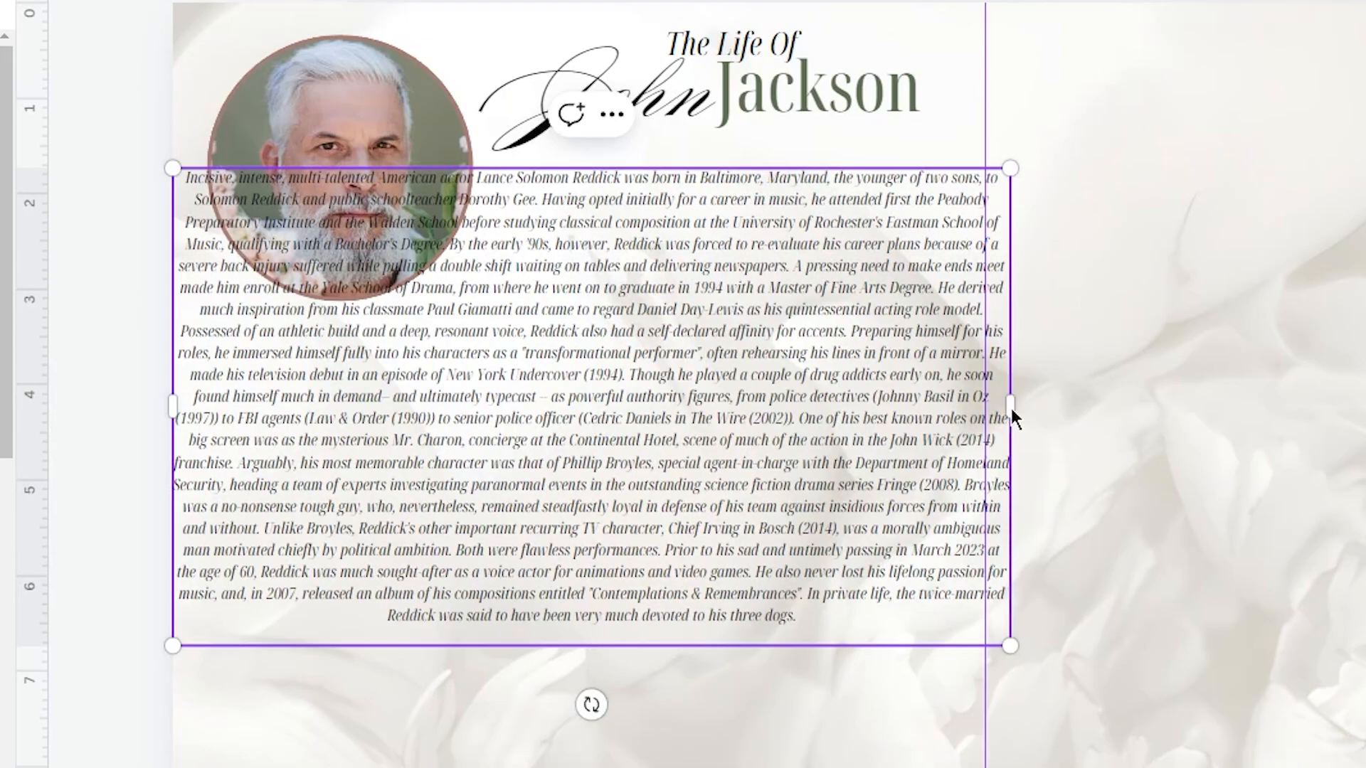
pyautogui.moveTo(1012, 409); pyautogui.dragTo(943, 420)
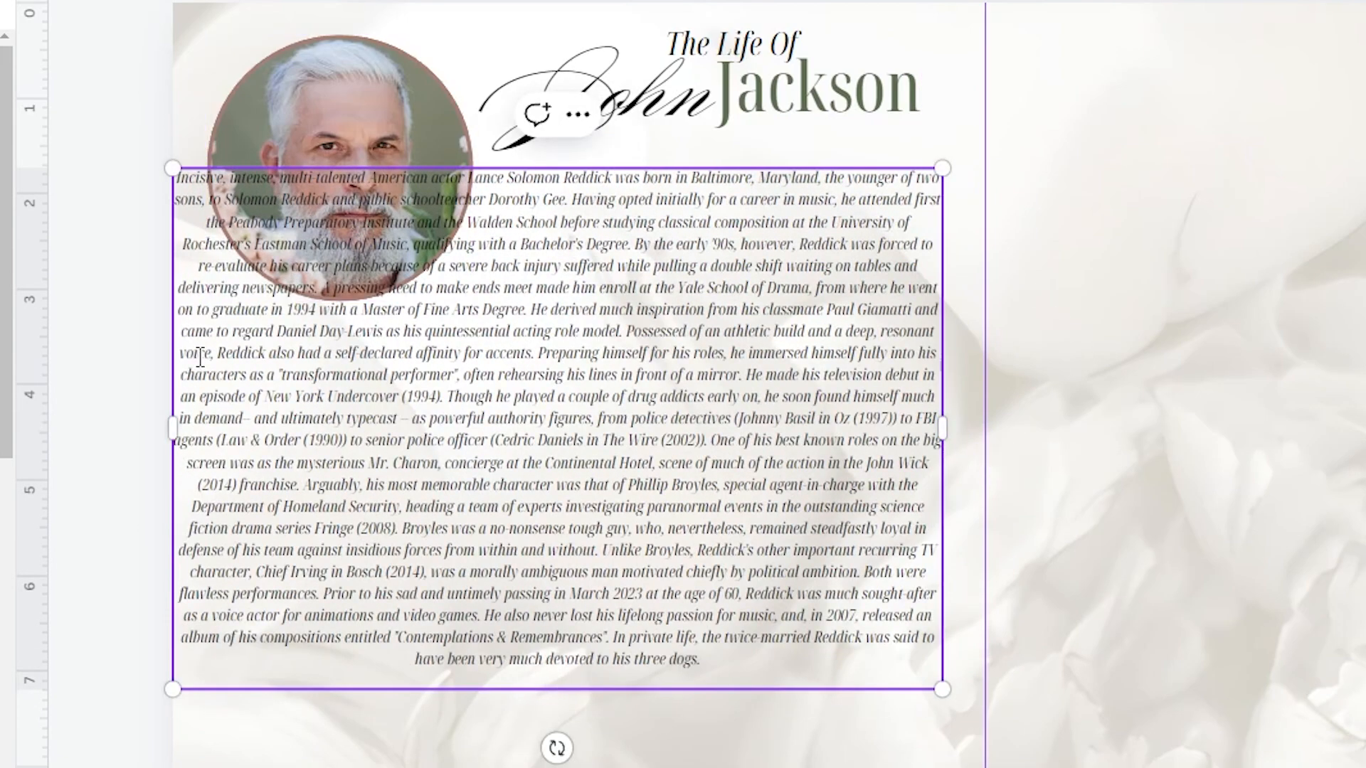
pyautogui.moveTo(173, 426); pyautogui.dragTo(317, 425)
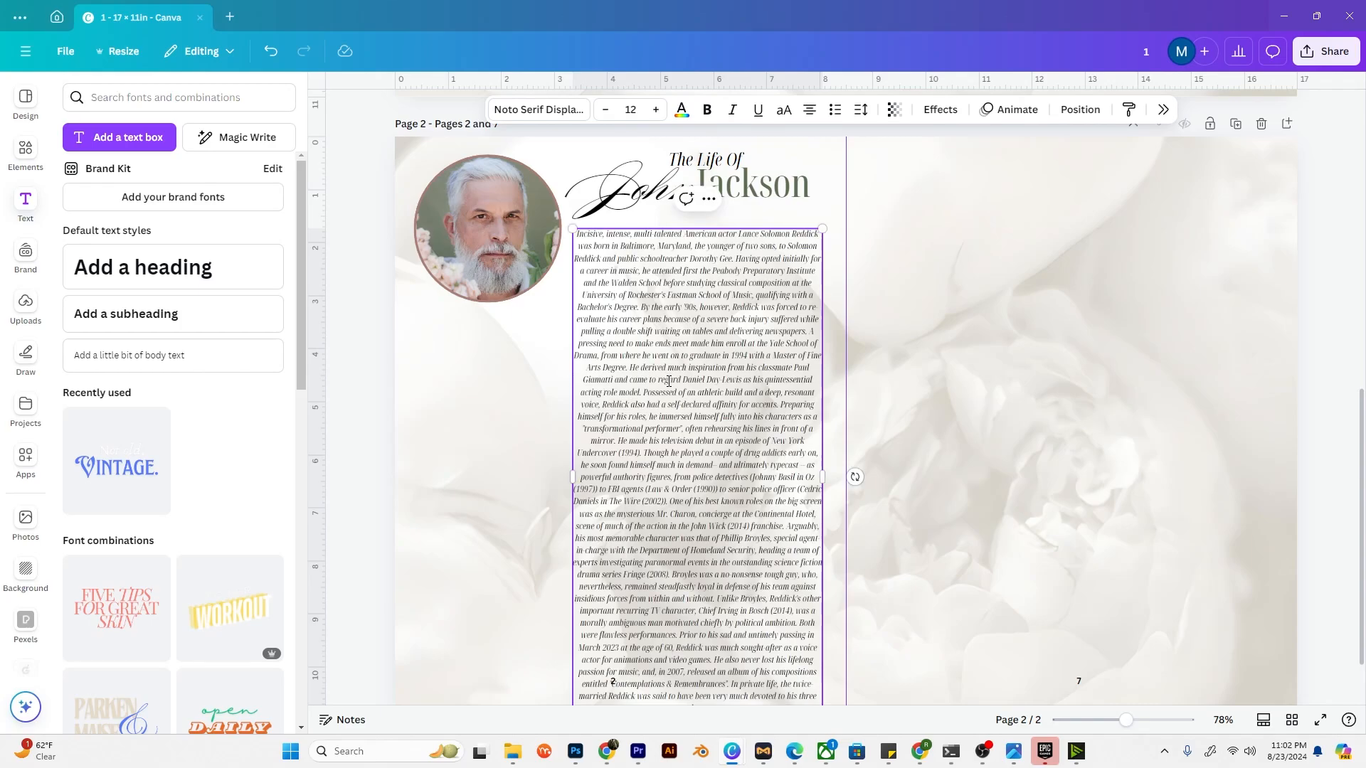
# Step: Remove the biography text after "Bachelor's Degree." and left-align the remaining paragraph
pyautogui.scroll(-1, 665, 447)
pyautogui.scroll(3, 669, 382)
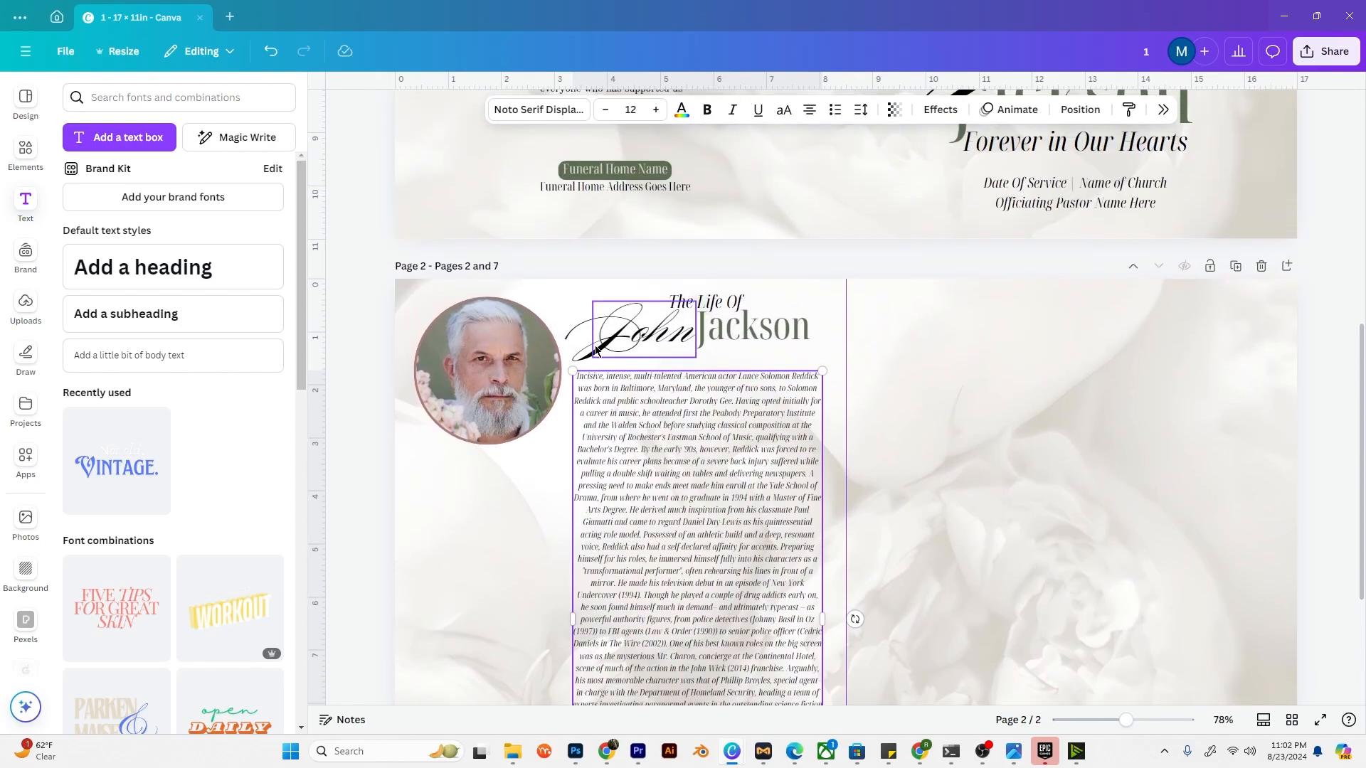
pyautogui.scroll(-3, 636, 439)
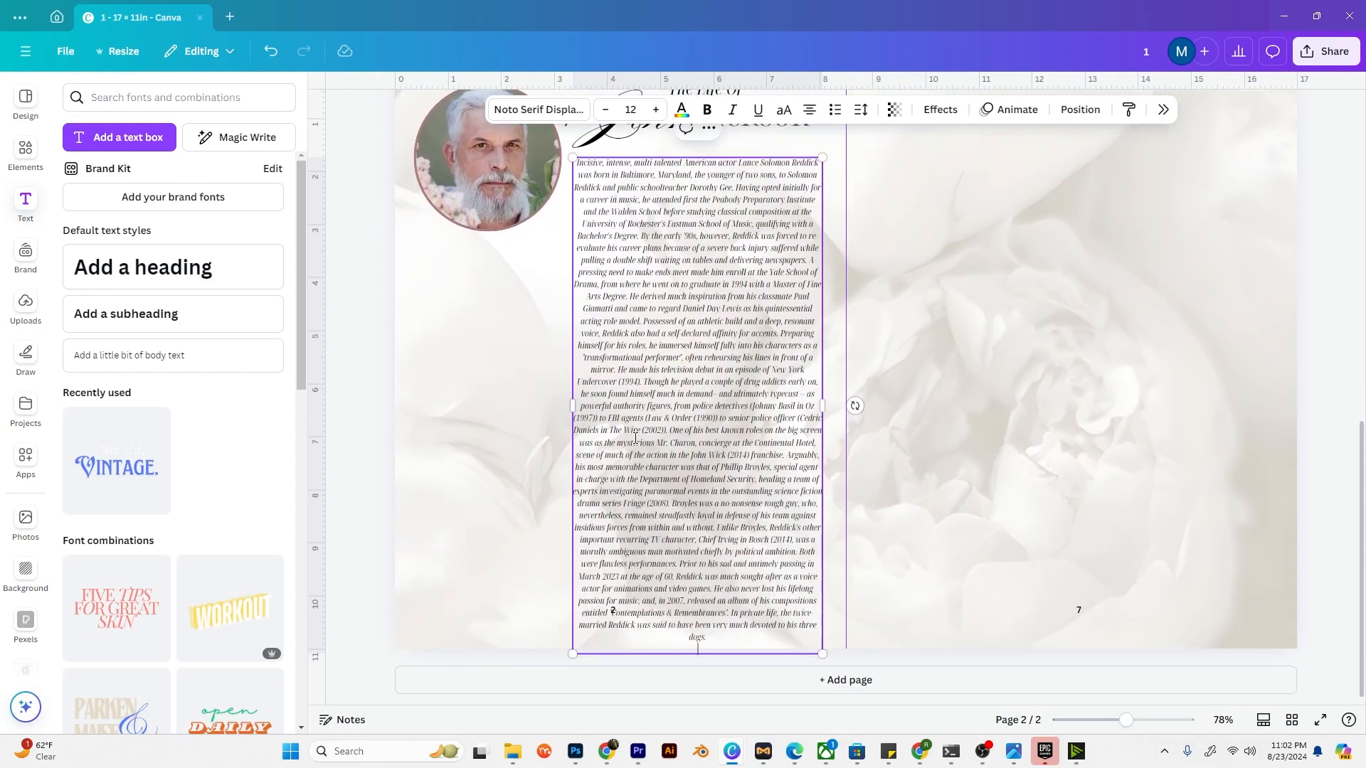
pyautogui.click(727, 638)
pyautogui.moveTo(729, 636); pyautogui.dragTo(636, 236)
pyautogui.press('BackSpace')
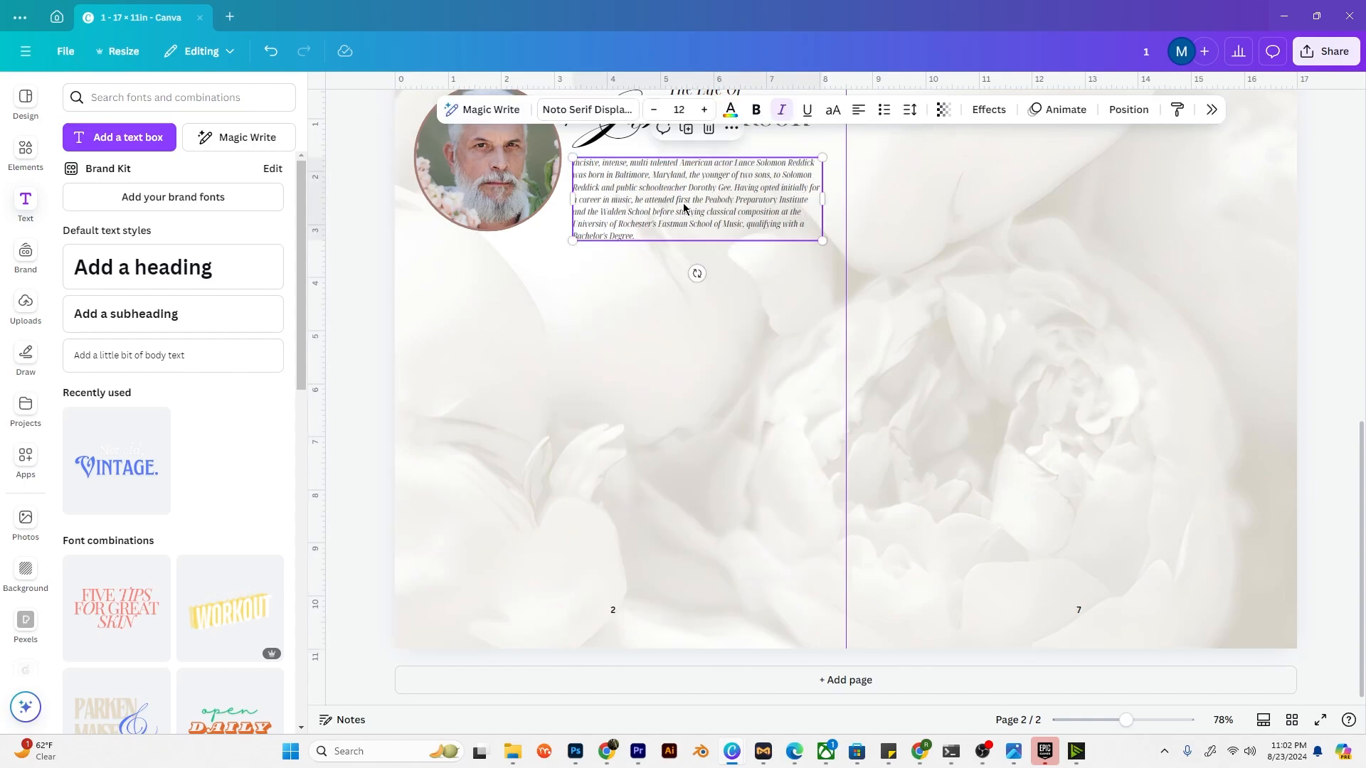
# Step: Duplicate the biography paragraph, place the copy below the portrait and widen it to span page 2
pyautogui.scroll(2, 695, 293)
pyautogui.click(687, 277)
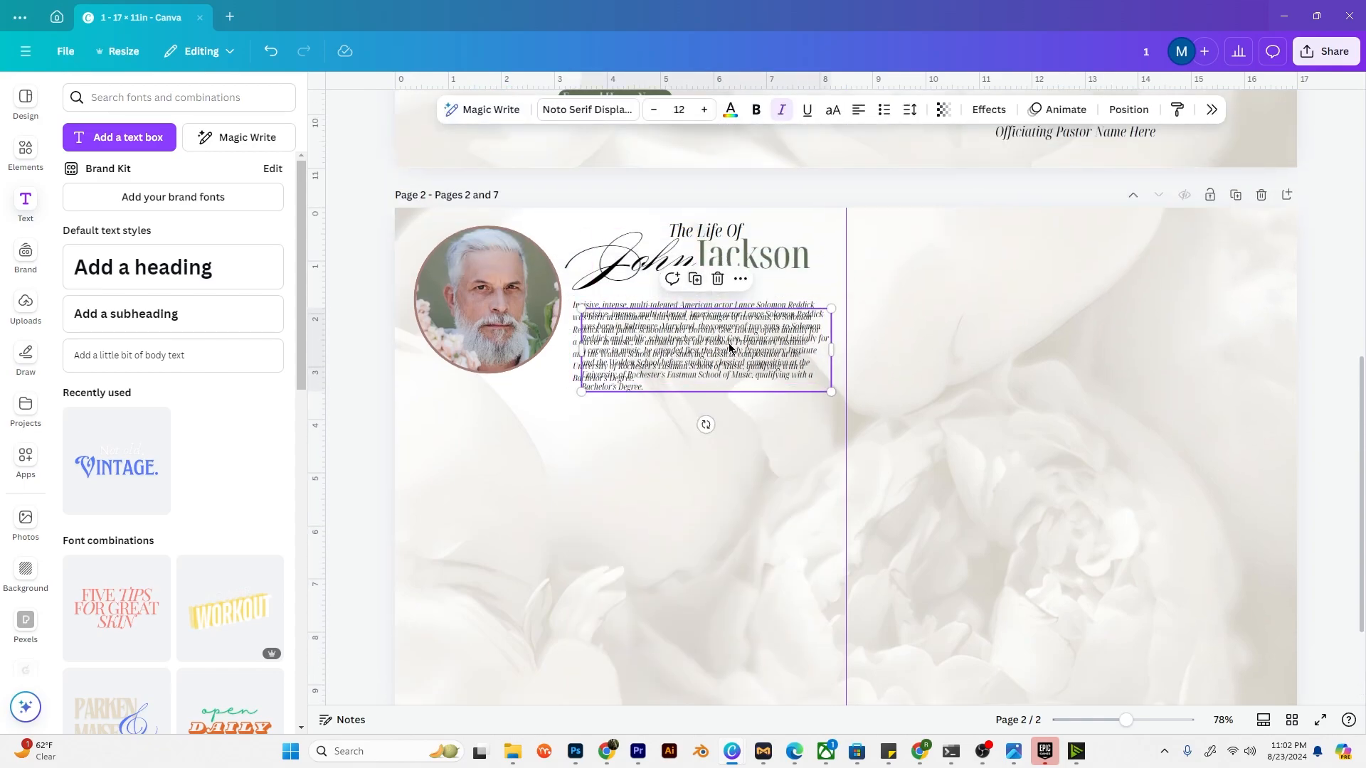
pyautogui.moveTo(729, 343); pyautogui.dragTo(568, 448)
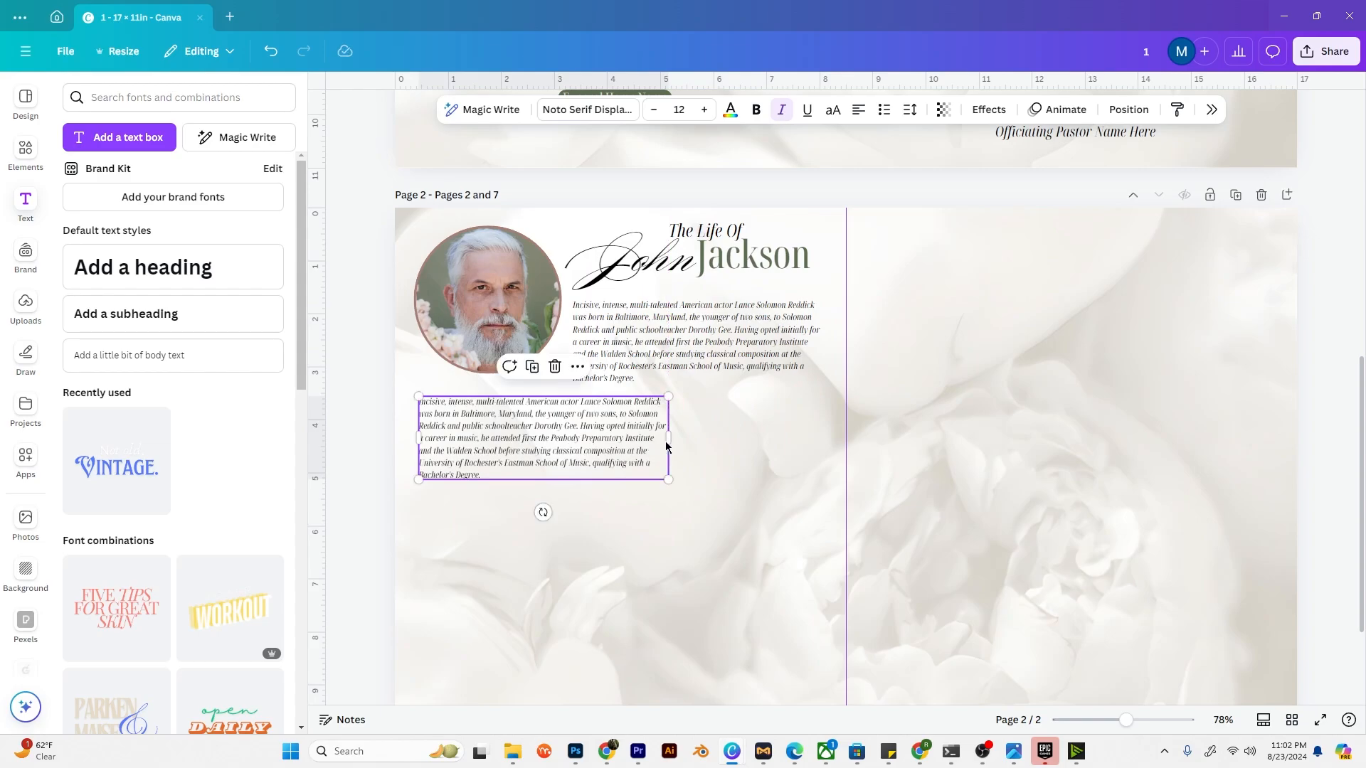
pyautogui.moveTo(668, 442); pyautogui.dragTo(826, 434)
pyautogui.moveTo(740, 431); pyautogui.dragTo(738, 423)
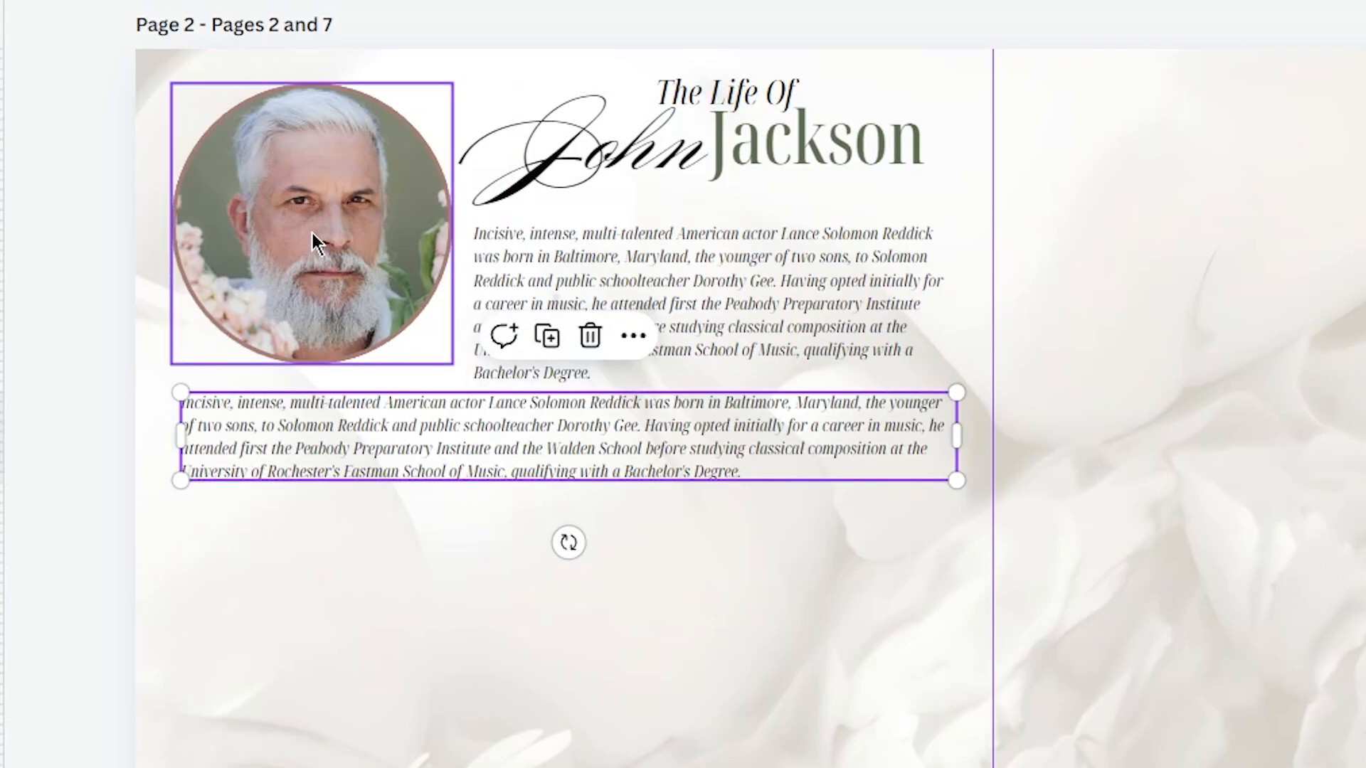
# Step: Replace the copied paragraph's text with the rest of the biography, starting at "By the early '90s"
pyautogui.doubleClick(445, 424)
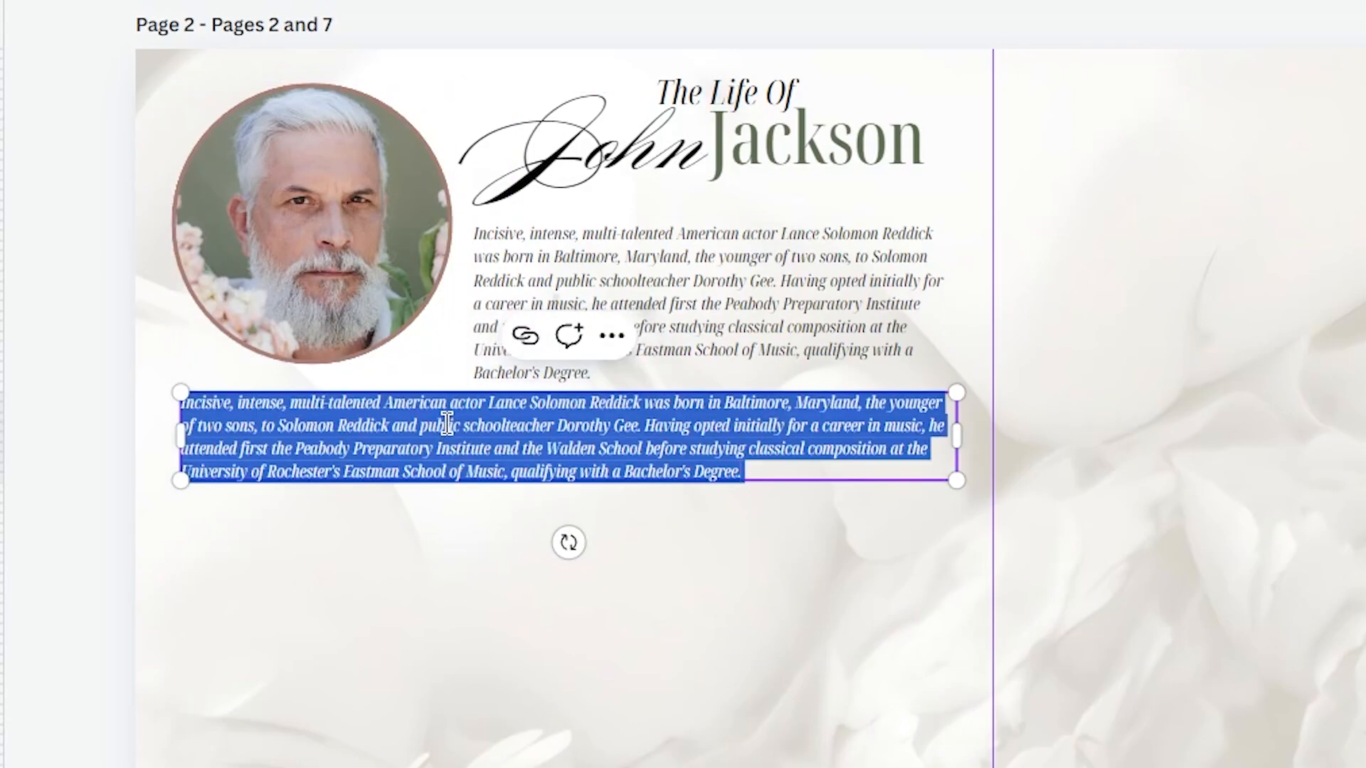
pyautogui.hotkey('ctrl', 'v')
pyautogui.click(1140, 410)
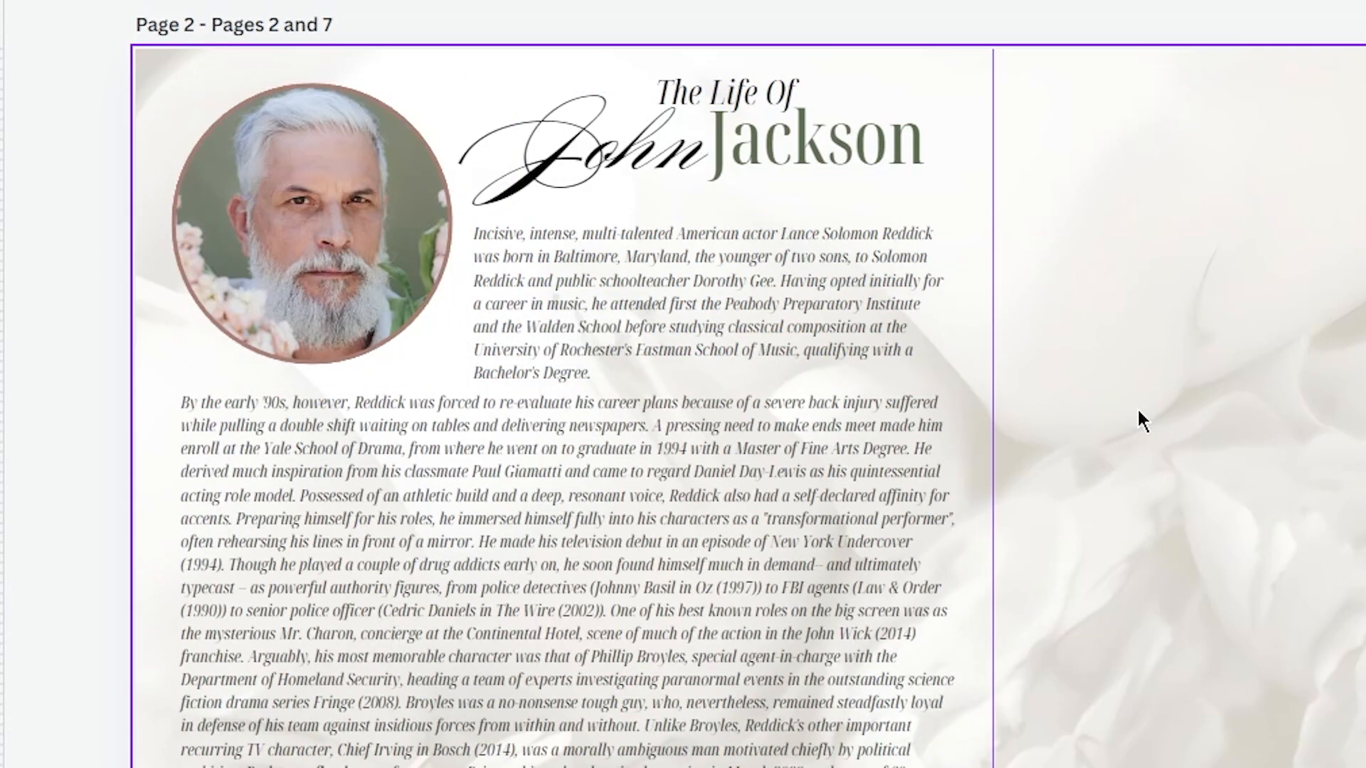
# Step: Examine how the biography text fits on page 2 and how much space remains below it
pyautogui.scroll(-3, 1138, 413)
pyautogui.scroll(3, 1137, 401)
pyautogui.click(806, 532)
pyautogui.scroll(-3, 807, 533)
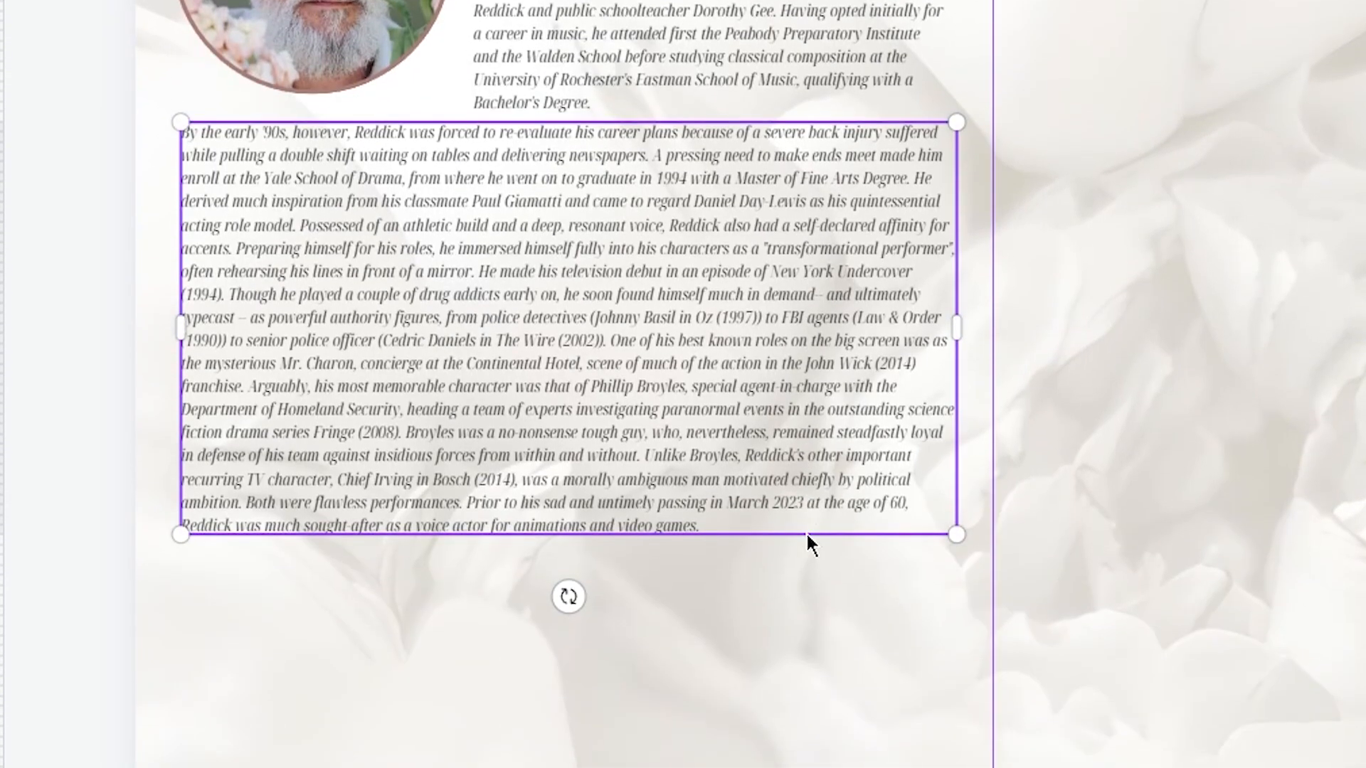
pyautogui.scroll(3, 711, 412)
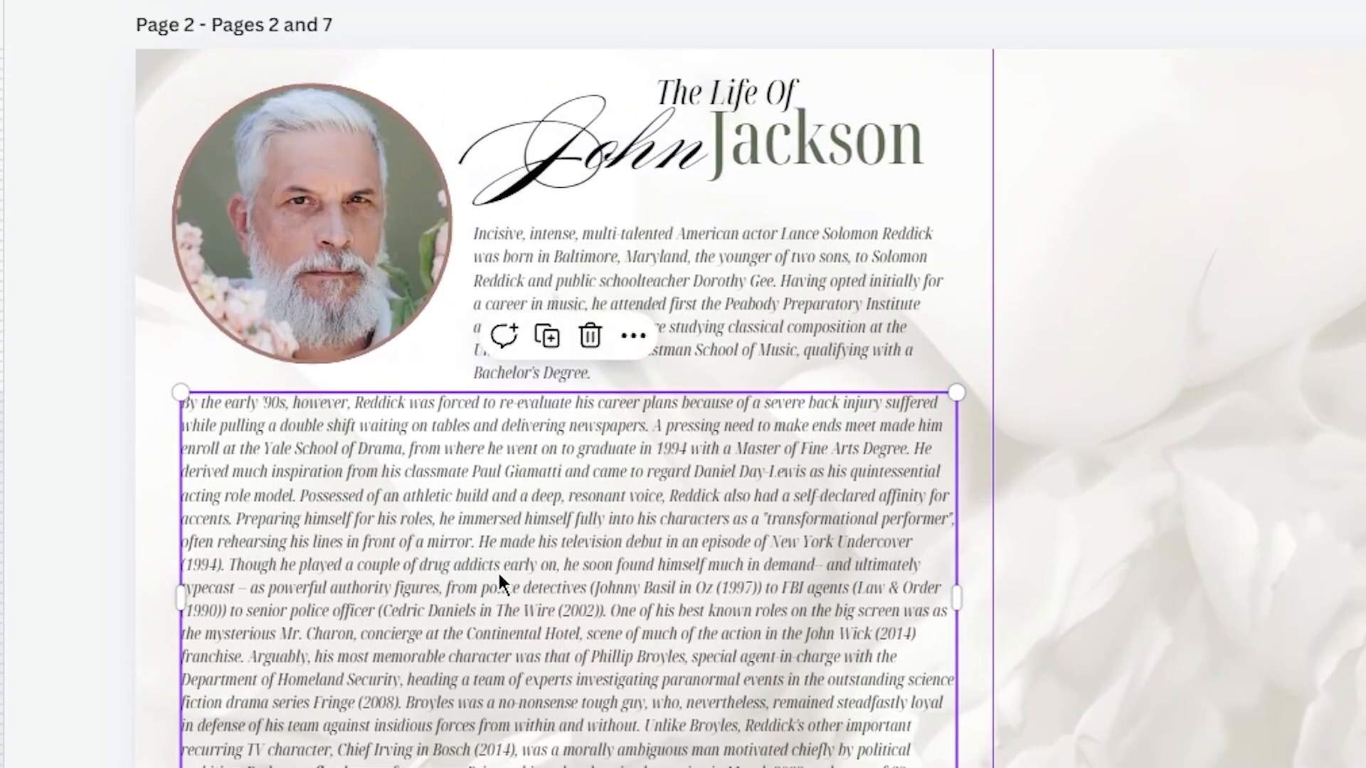
pyautogui.scroll(-3, 603, 619)
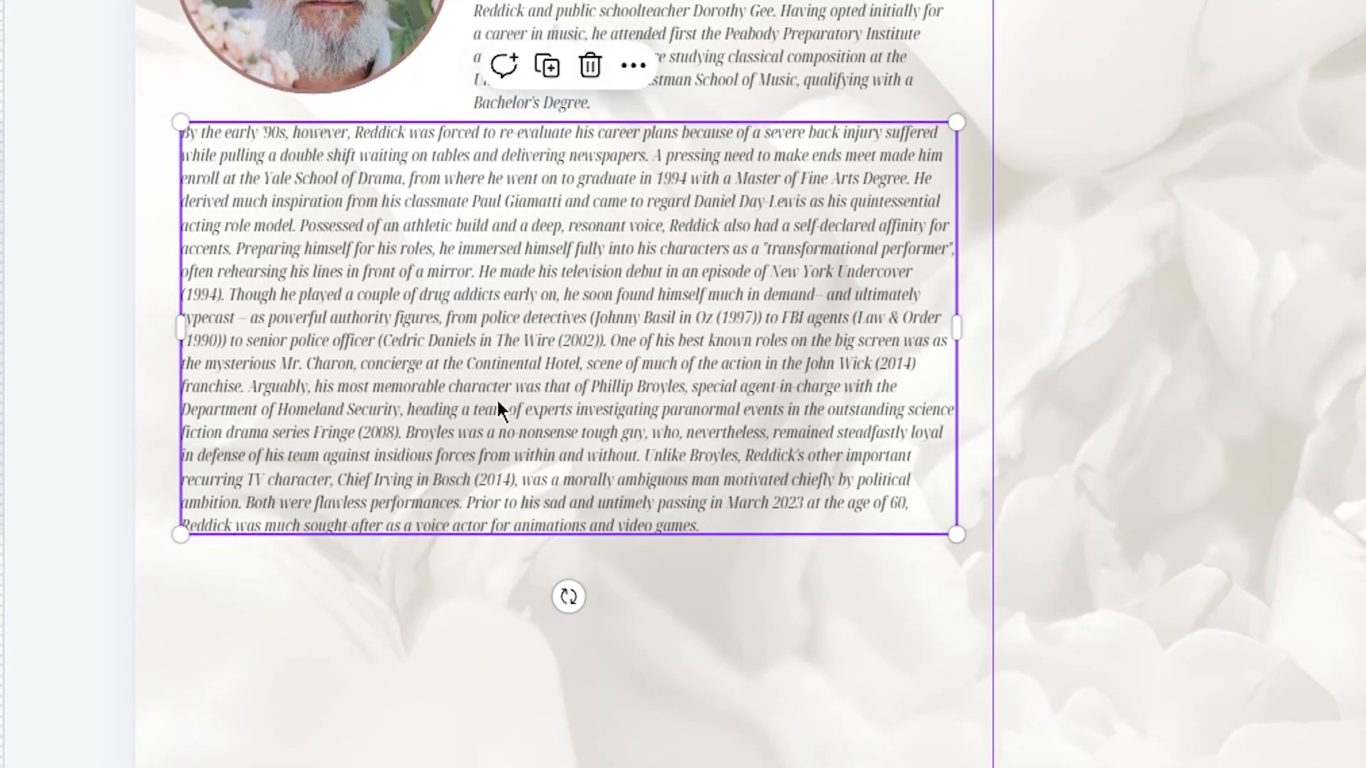
pyautogui.click(733, 641)
pyautogui.click(710, 504)
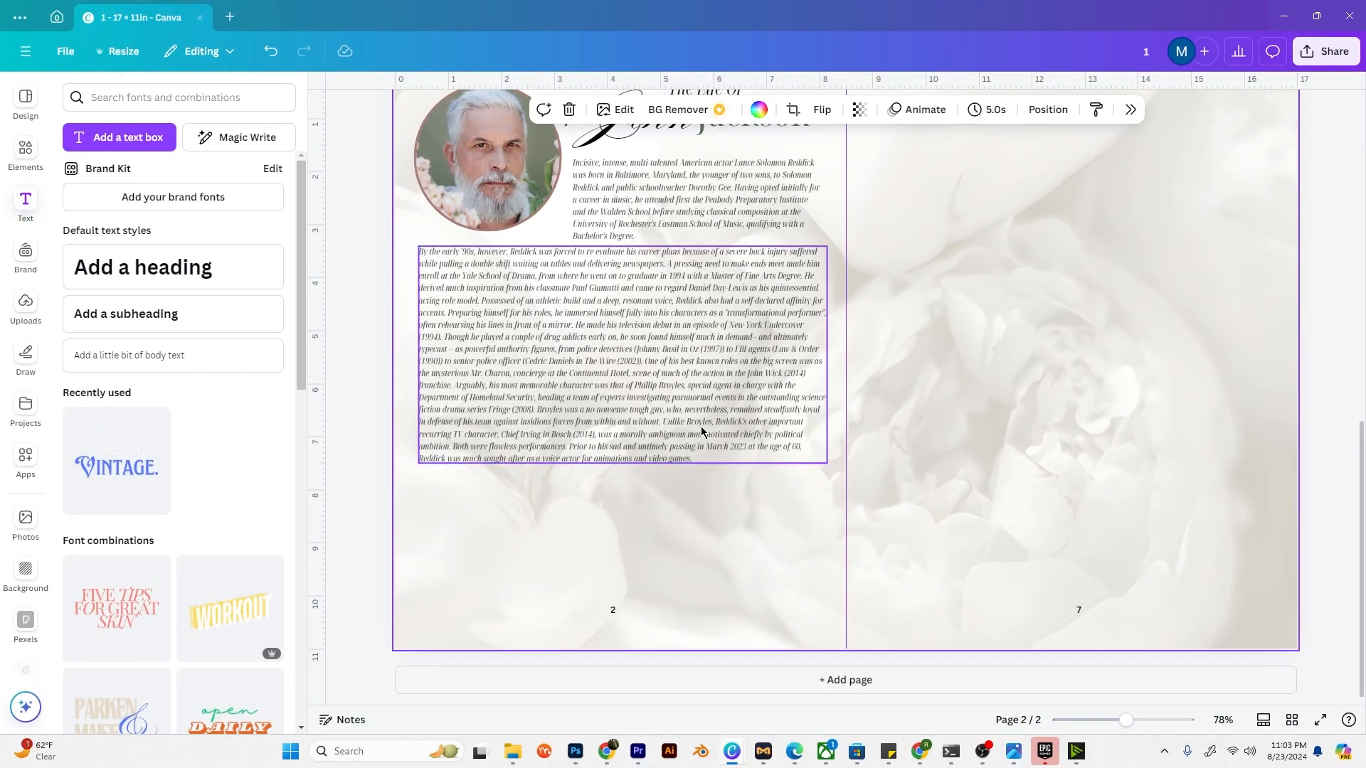
pyautogui.scroll(2, 741, 433)
pyautogui.click(461, 578)
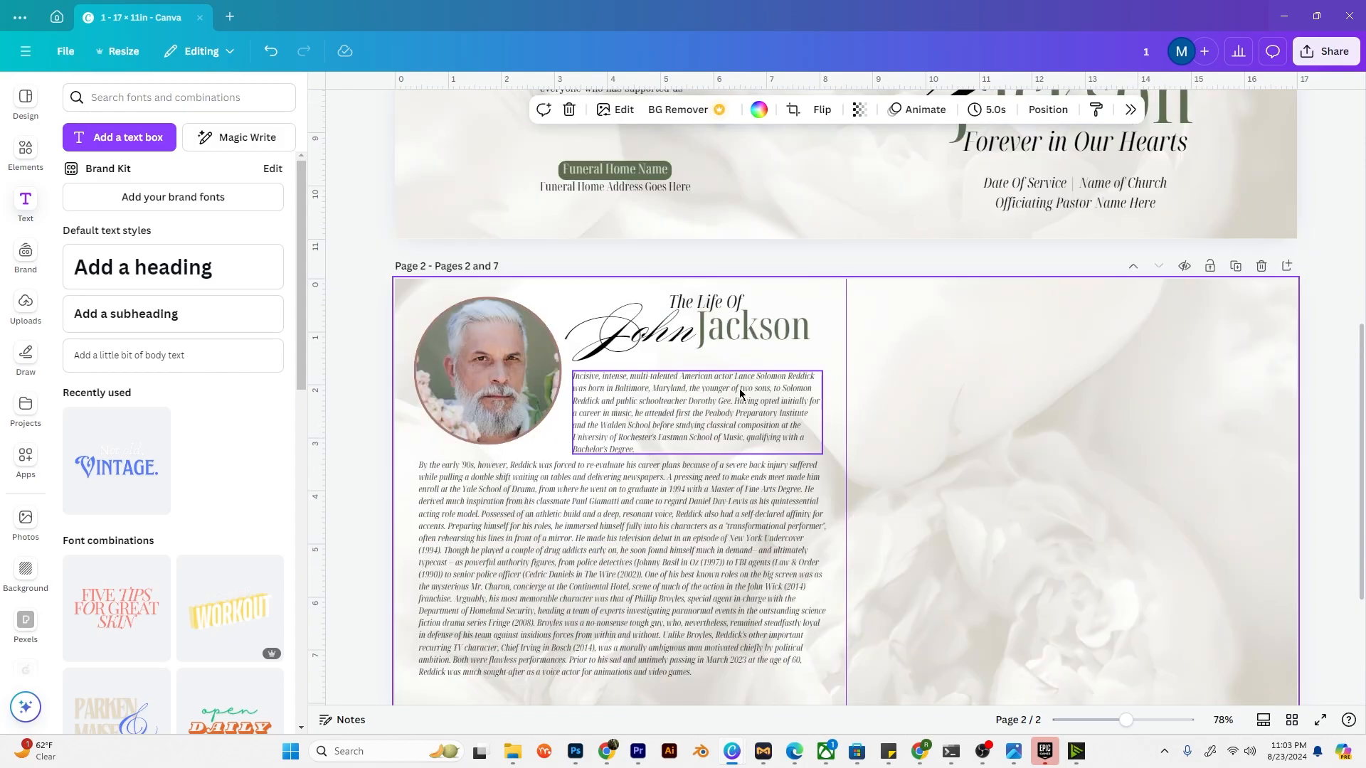
# Step: Nudge both biography text blocks slightly upward to tighten the spacing under the name heading
pyautogui.scroll(3, 911, 569)
pyautogui.click(736, 398)
pyautogui.moveTo(737, 399); pyautogui.dragTo(735, 389)
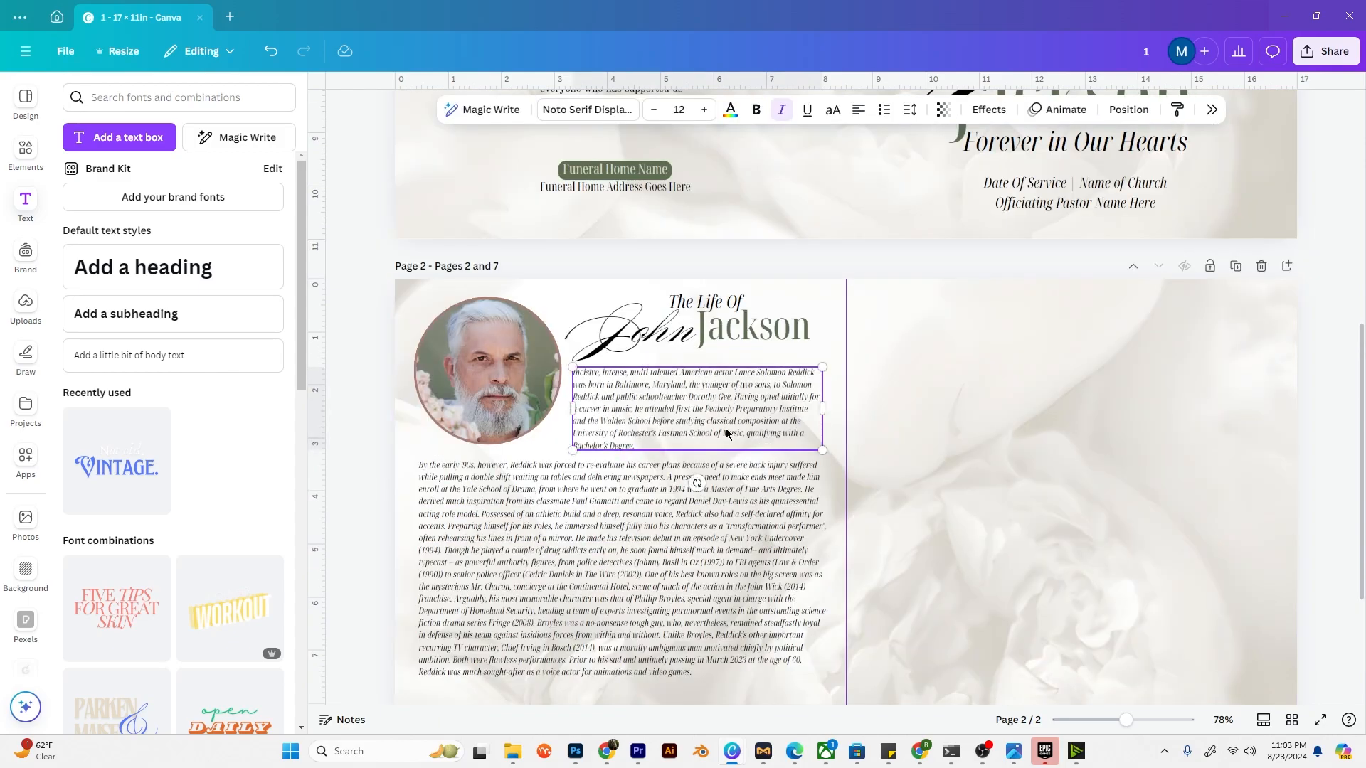
pyautogui.moveTo(723, 519); pyautogui.dragTo(723, 508)
pyautogui.click(898, 439)
# Step: Duplicate the bordered round portrait, place the copy below the biography and shrink it to fit above the page number
pyautogui.scroll(-3, 903, 437)
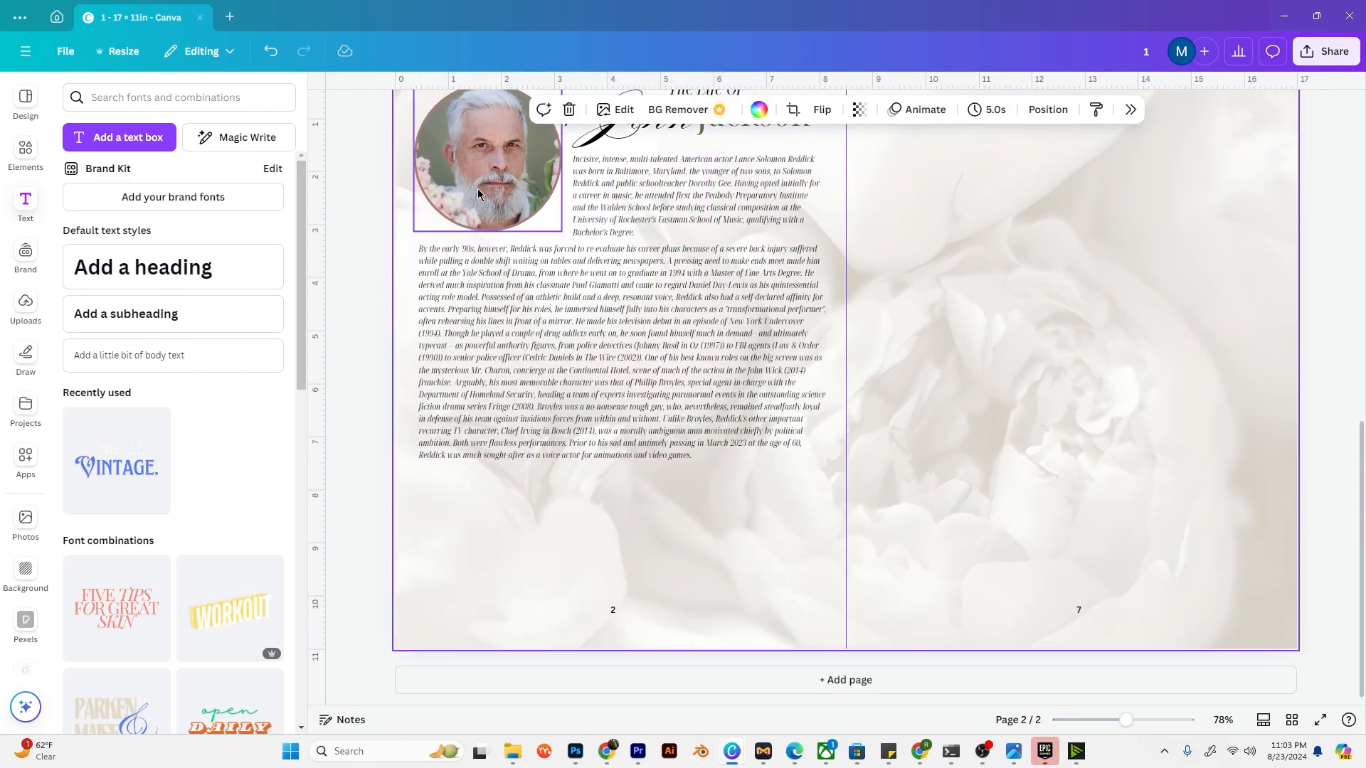
pyautogui.scroll(1, 477, 189)
pyautogui.click(486, 214)
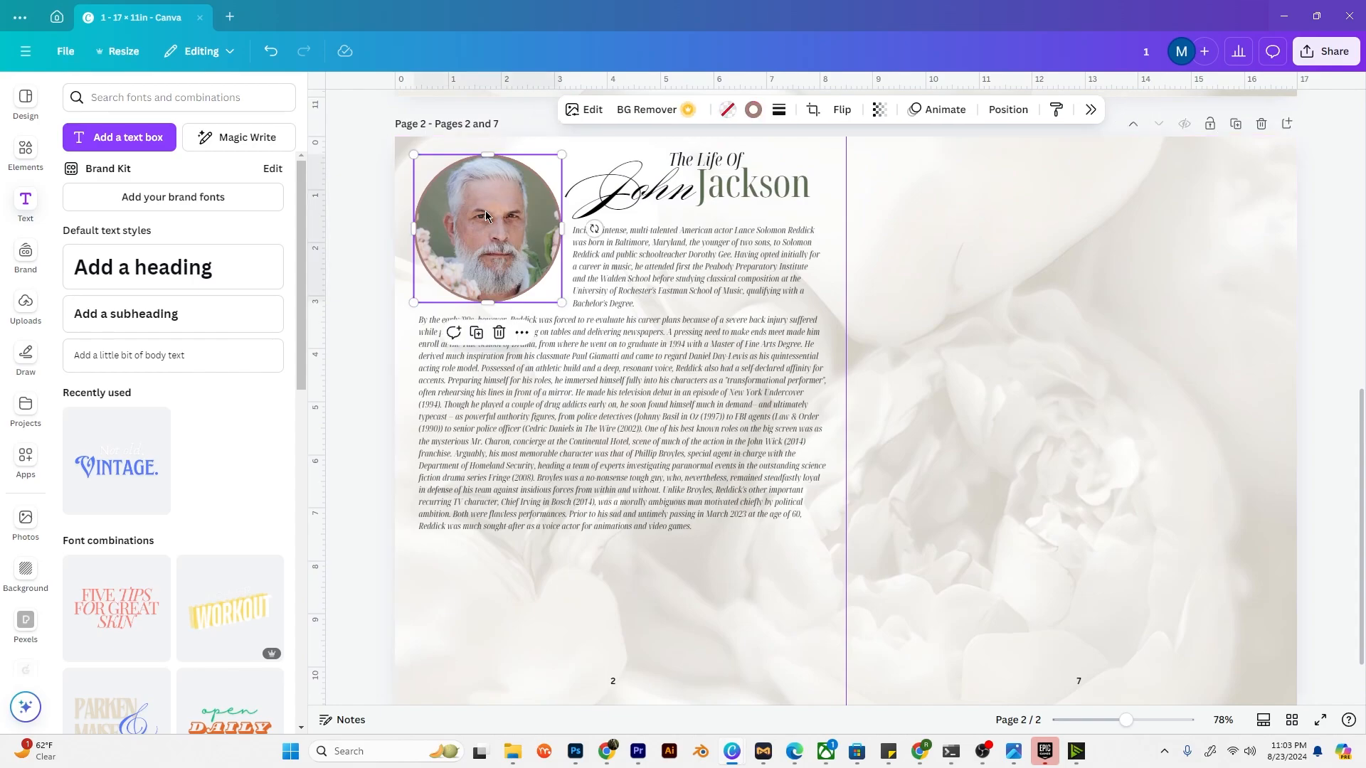
pyautogui.click(476, 332)
pyautogui.moveTo(518, 302); pyautogui.dragTo(515, 633)
pyautogui.moveTo(581, 691); pyautogui.dragTo(552, 661)
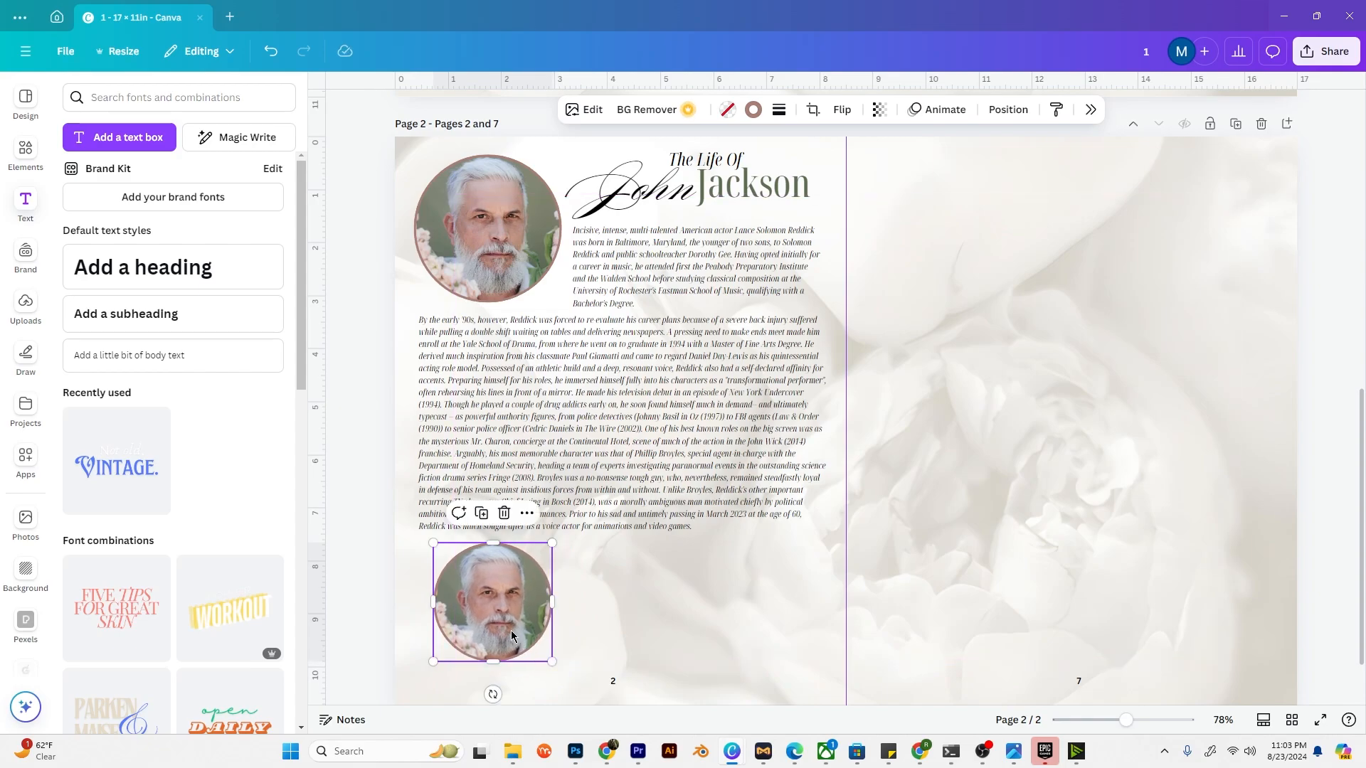
# Step: Duplicate the small portrait twice and space the copies evenly in a row of three below the biography
pyautogui.click(481, 513)
pyautogui.moveTo(491, 597); pyautogui.dragTo(615, 596)
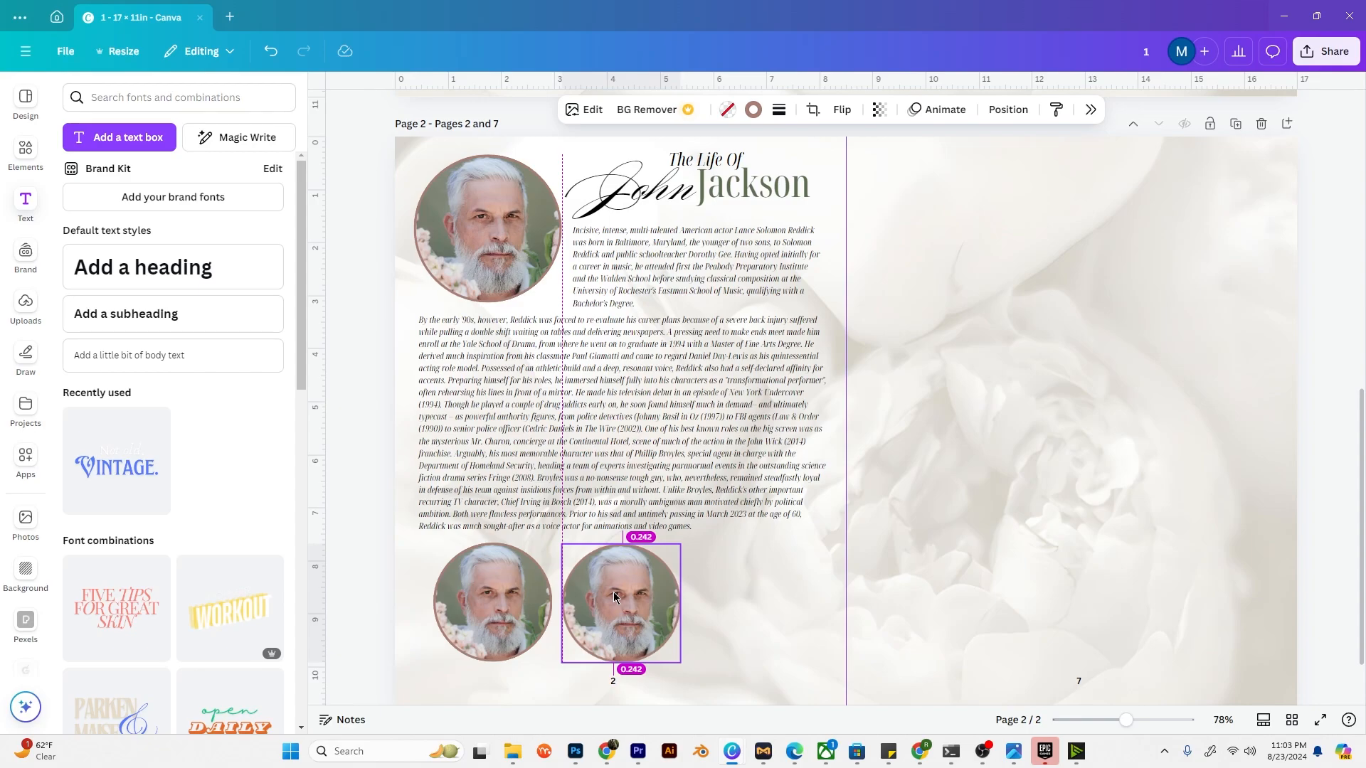
pyautogui.click(610, 515)
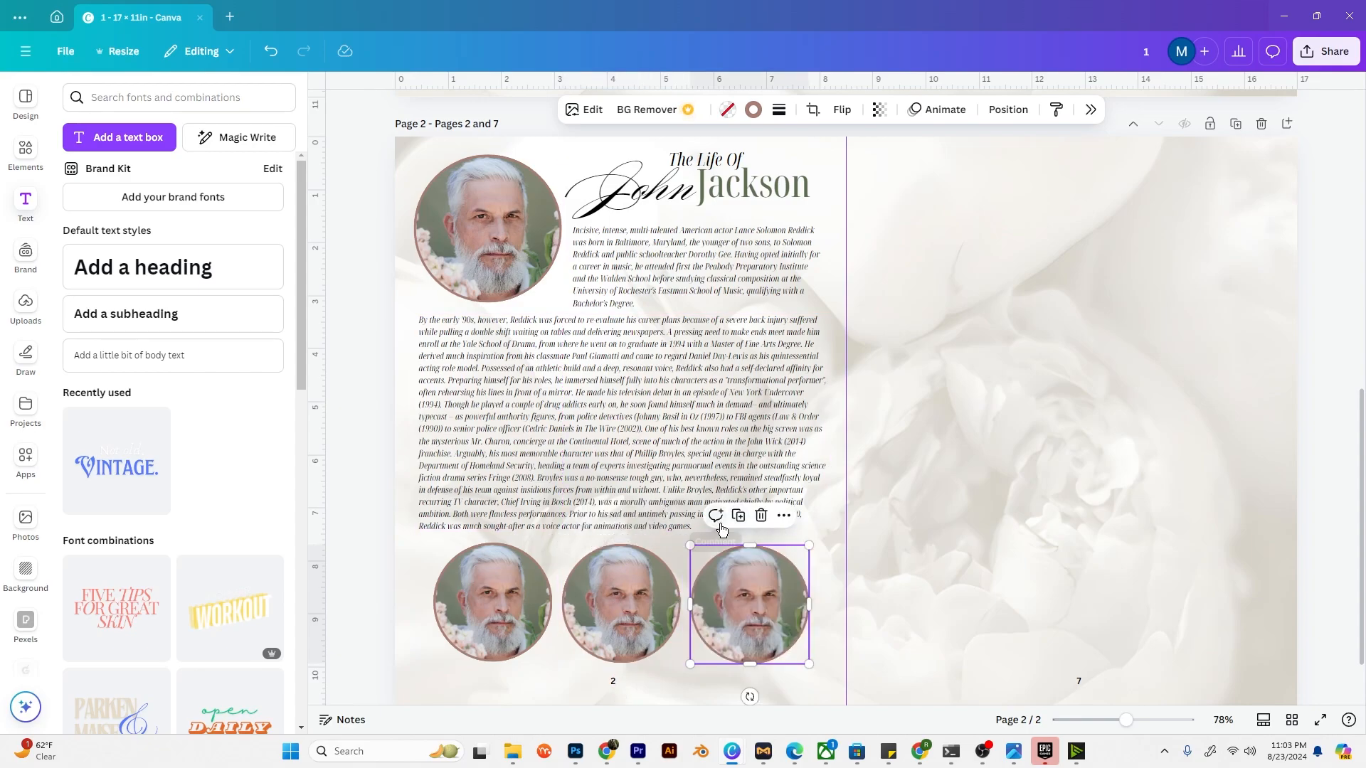
# Step: Remove the portrait image from each of the three small round frames below the biography, leaving the frames empty
pyautogui.keyDown('shift'); pyautogui.click(619, 604); pyautogui.keyUp('shift')
pyautogui.keyDown('shift'); pyautogui.click(485, 618); pyautogui.keyUp('shift')
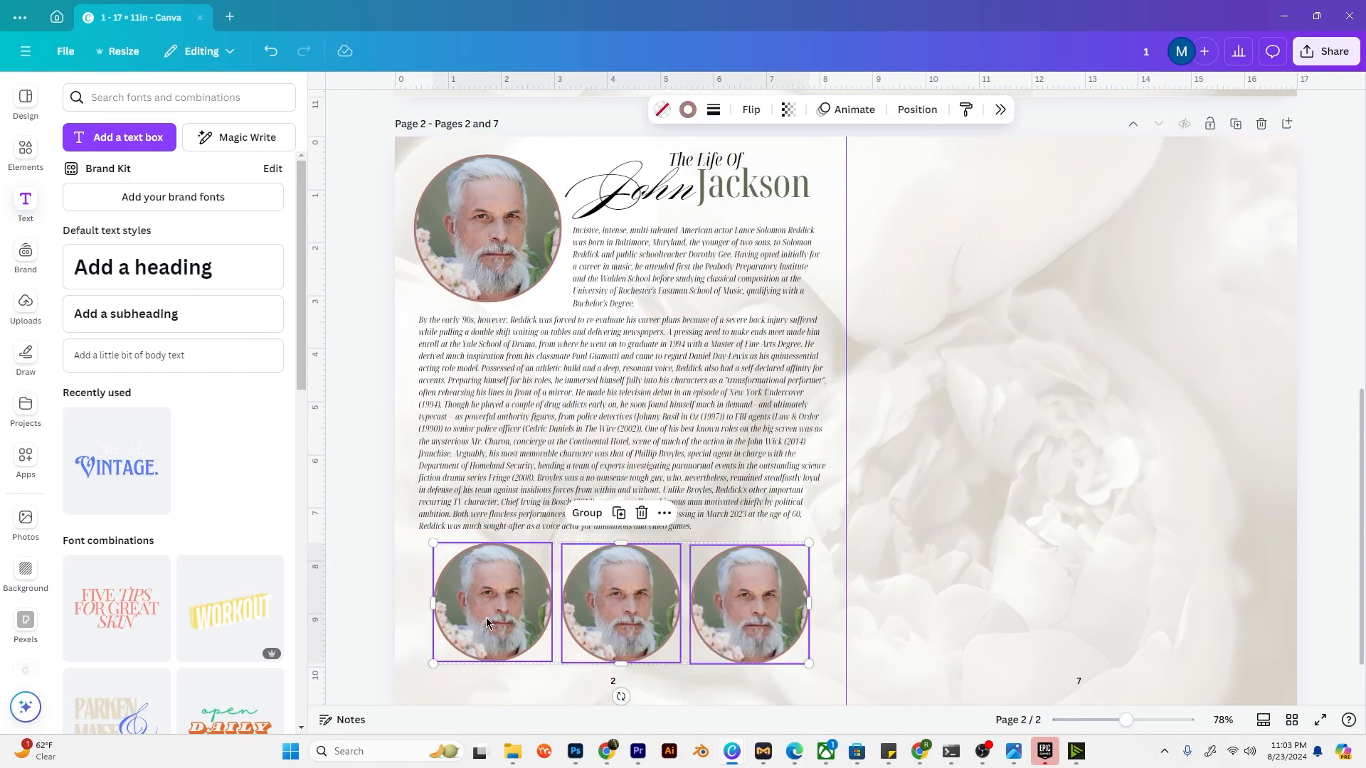
pyautogui.rightClick(485, 618)
pyautogui.click(759, 619)
pyautogui.click(760, 619)
pyautogui.rightClick(757, 605)
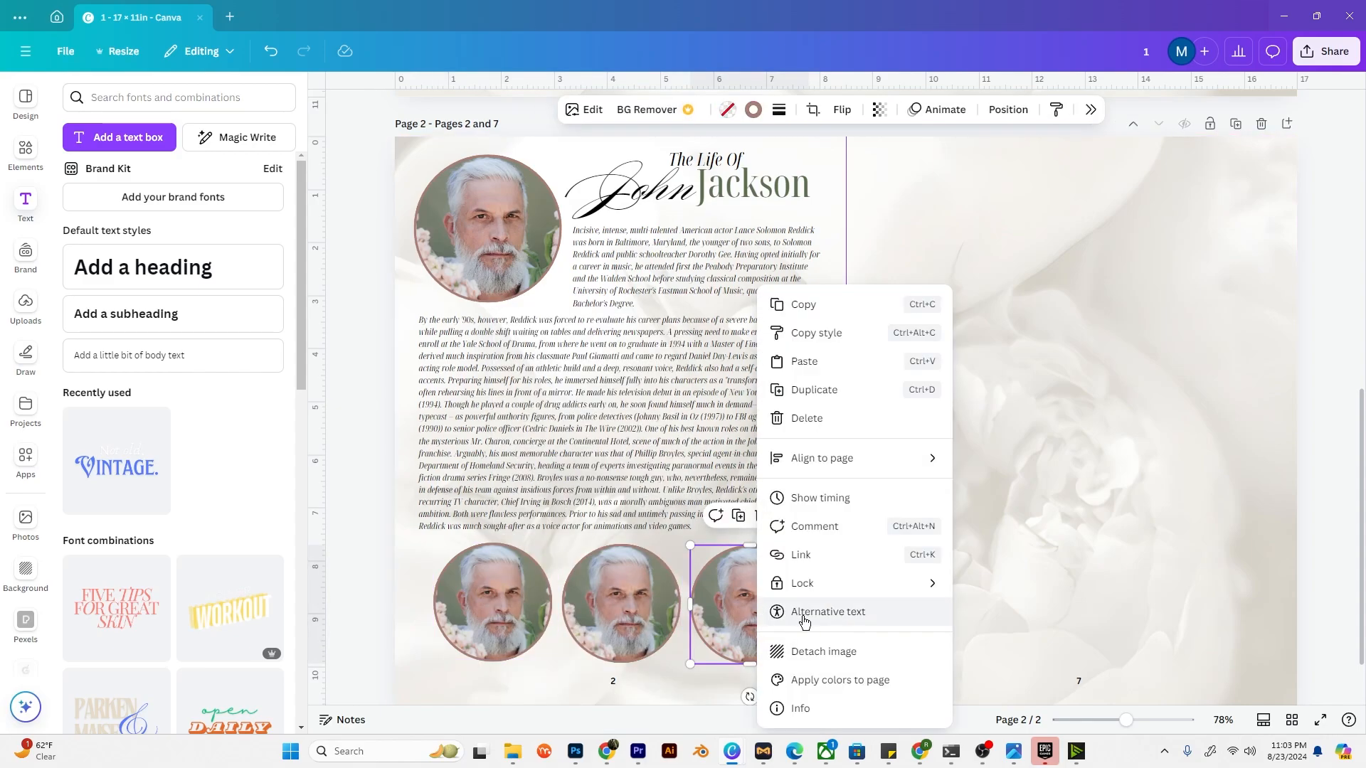
pyautogui.click(823, 652)
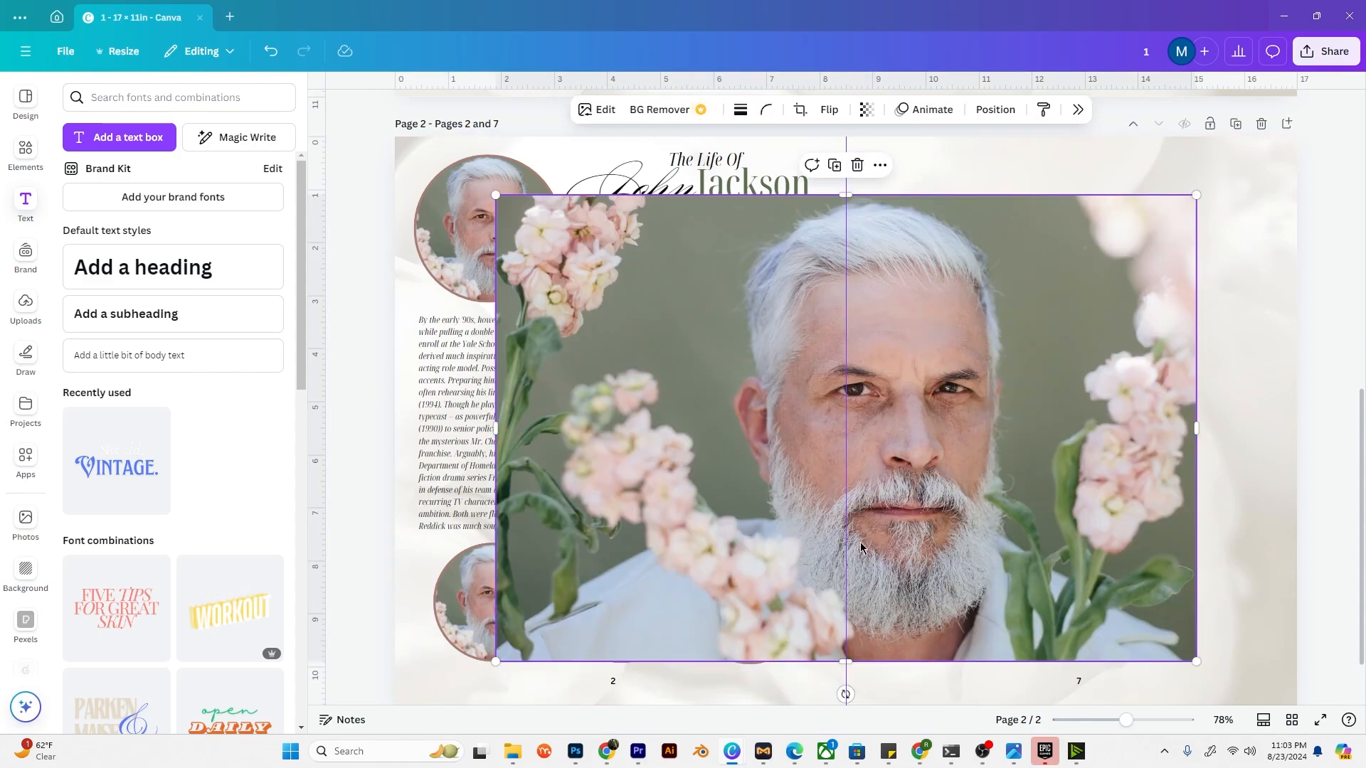
pyautogui.press('Delete')
pyautogui.click(601, 602)
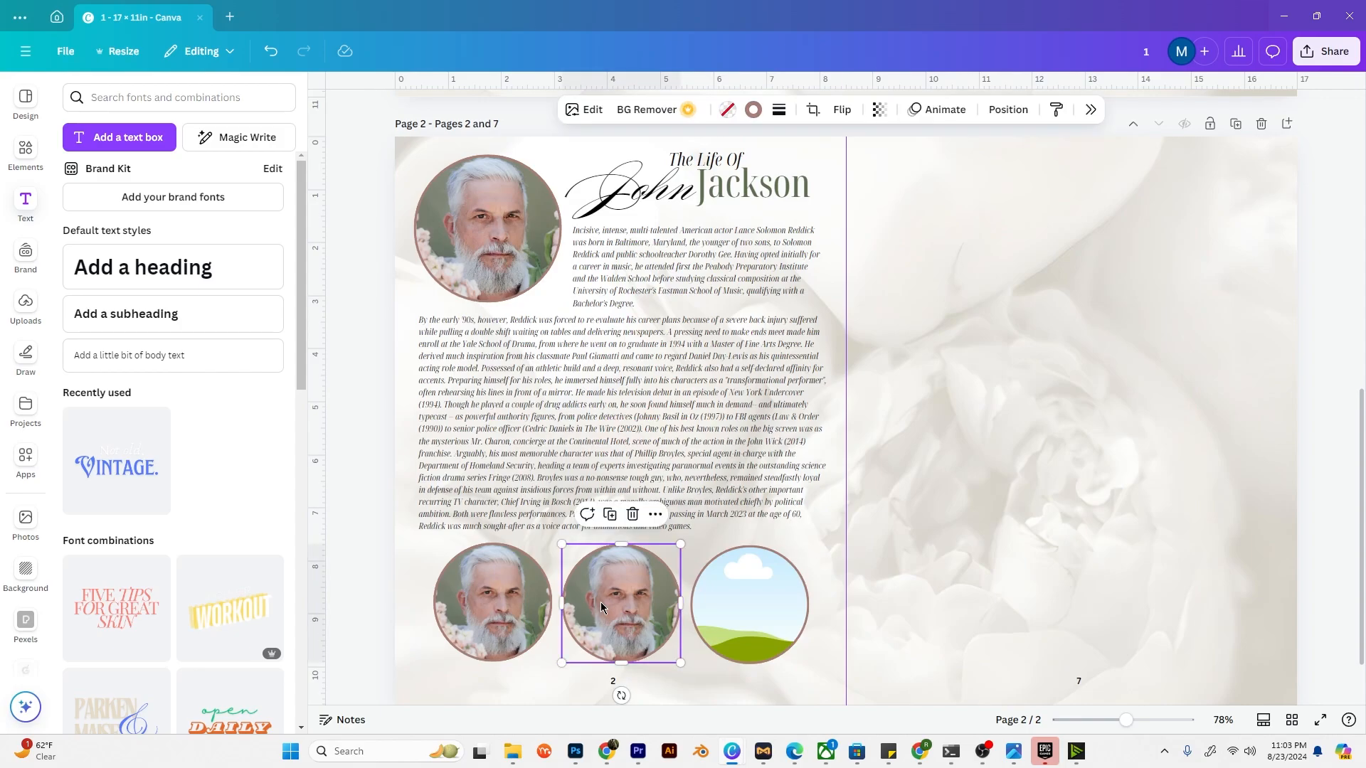
pyautogui.press('Delete')
pyautogui.click(496, 606)
pyautogui.press('Delete')
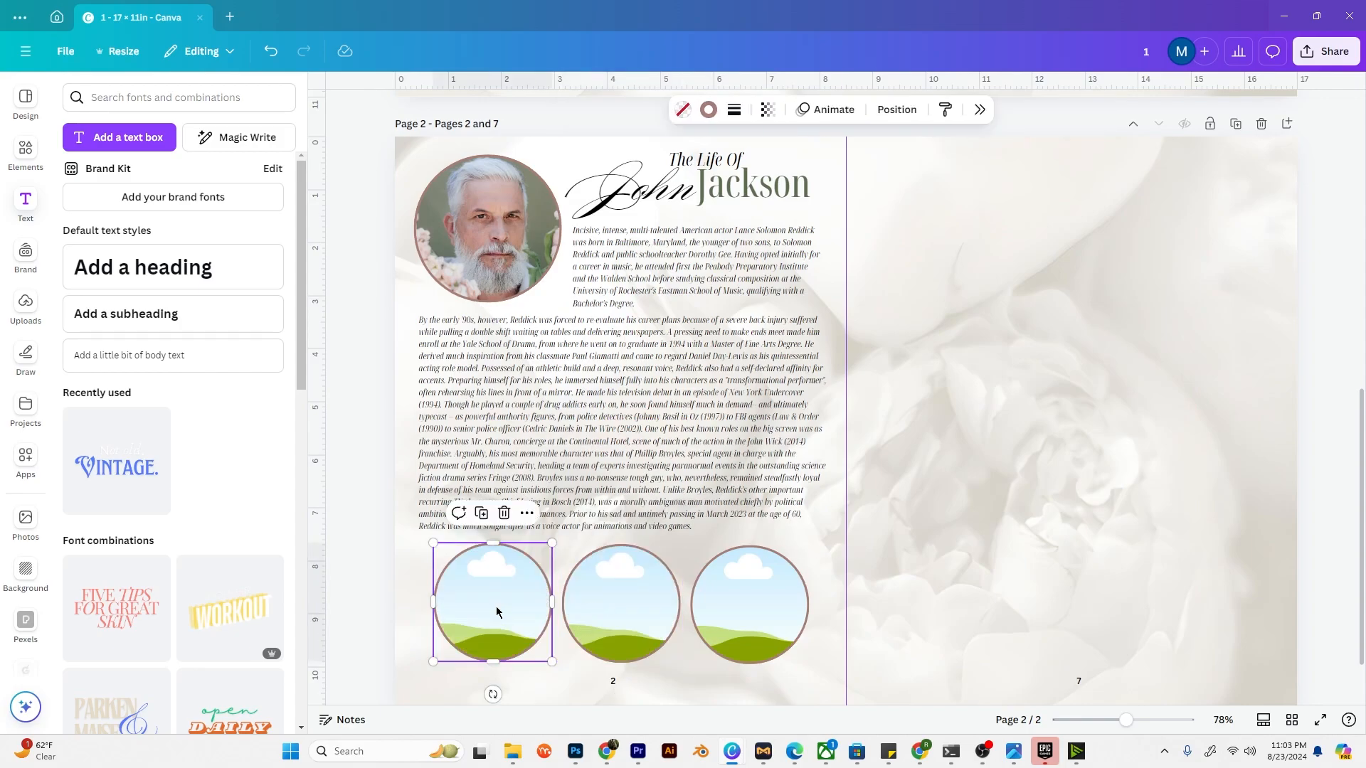
pyautogui.click(918, 565)
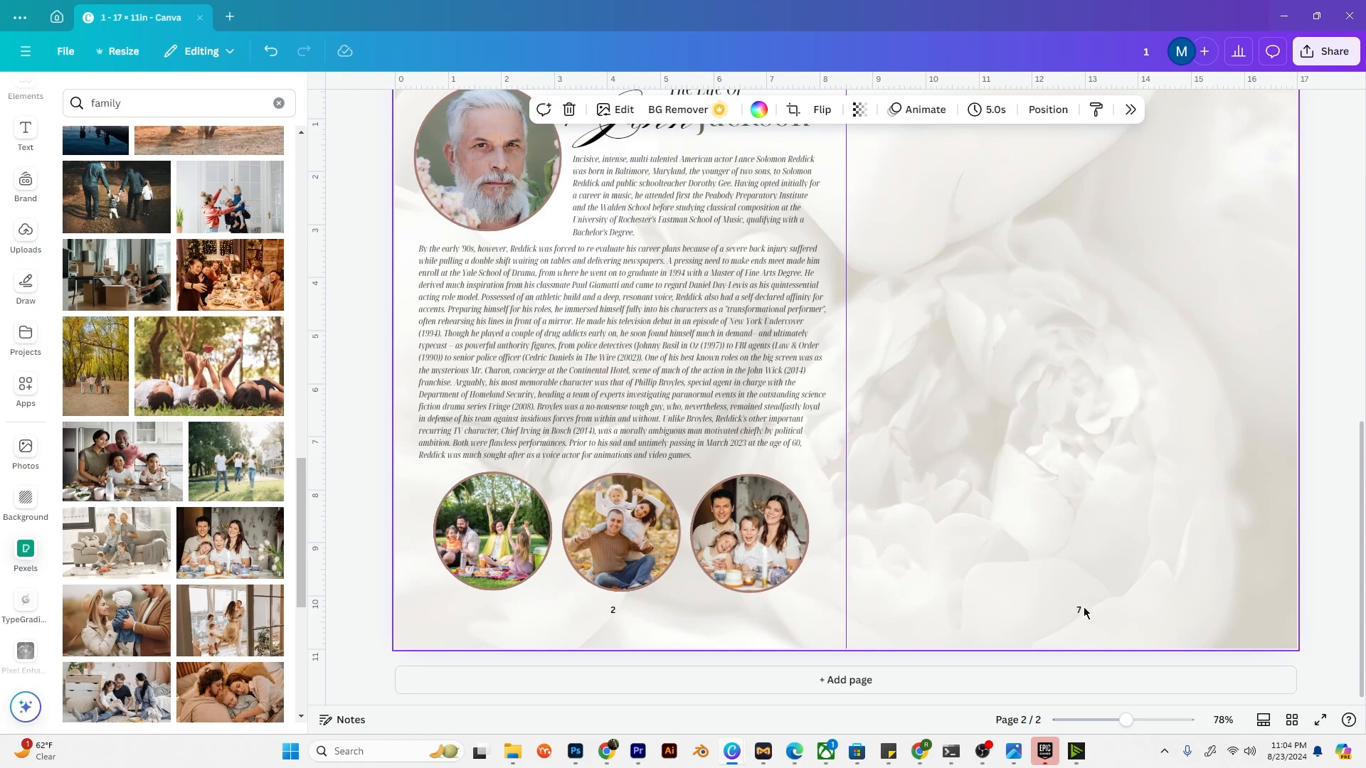
# Step: Paste the copied Order of Service list onto page 7 and delete the dark blue panel behind its text
pyautogui.scroll(9, 1023, 599)
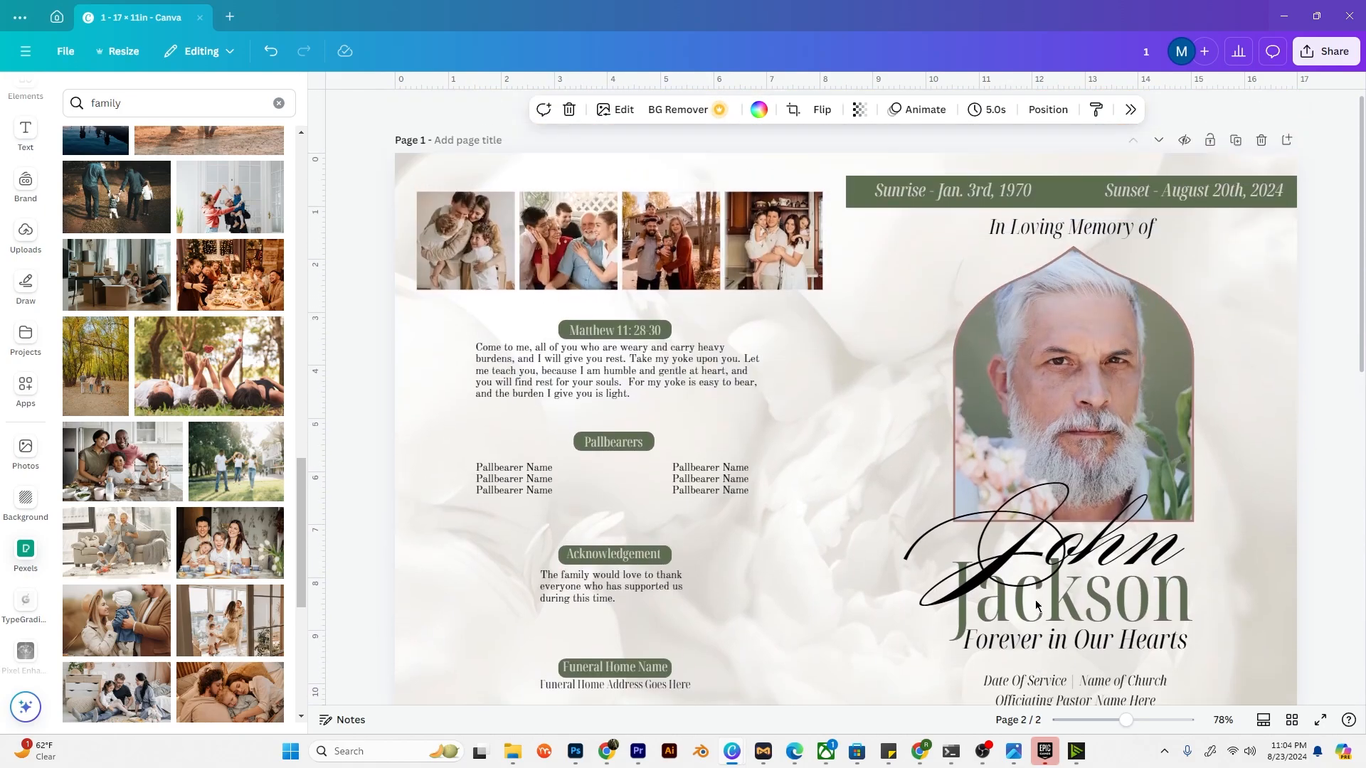
pyautogui.scroll(-6, 783, 543)
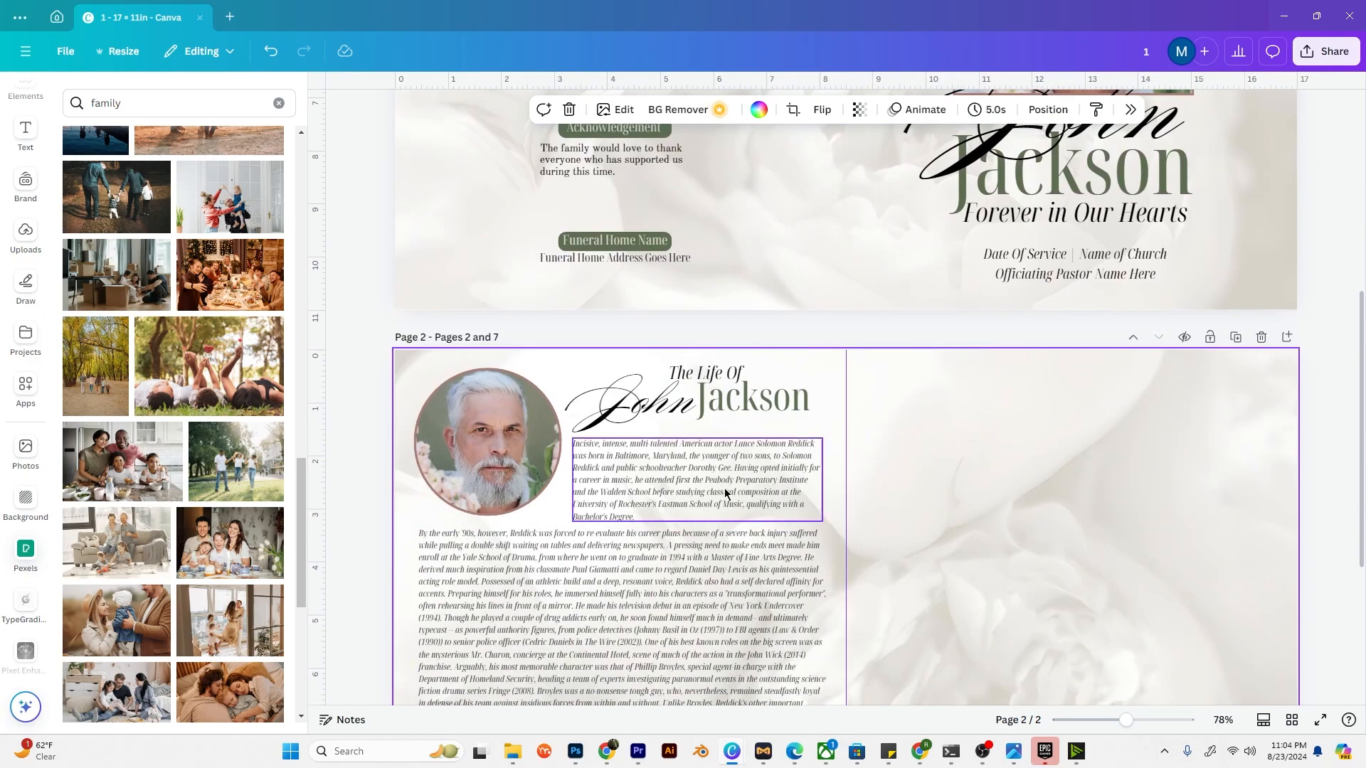
pyautogui.scroll(-4, 1090, 573)
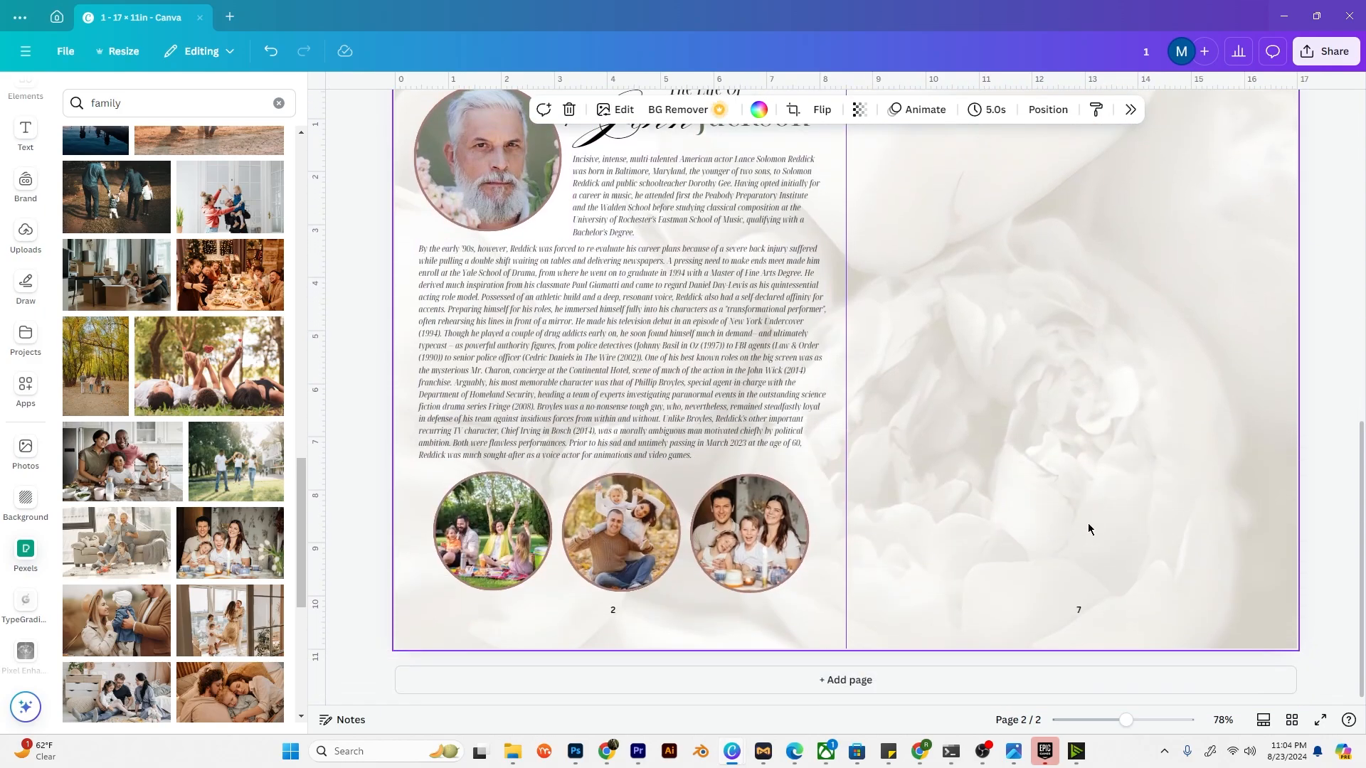
pyautogui.scroll(-1, 1085, 530)
pyautogui.scroll(2, 1043, 535)
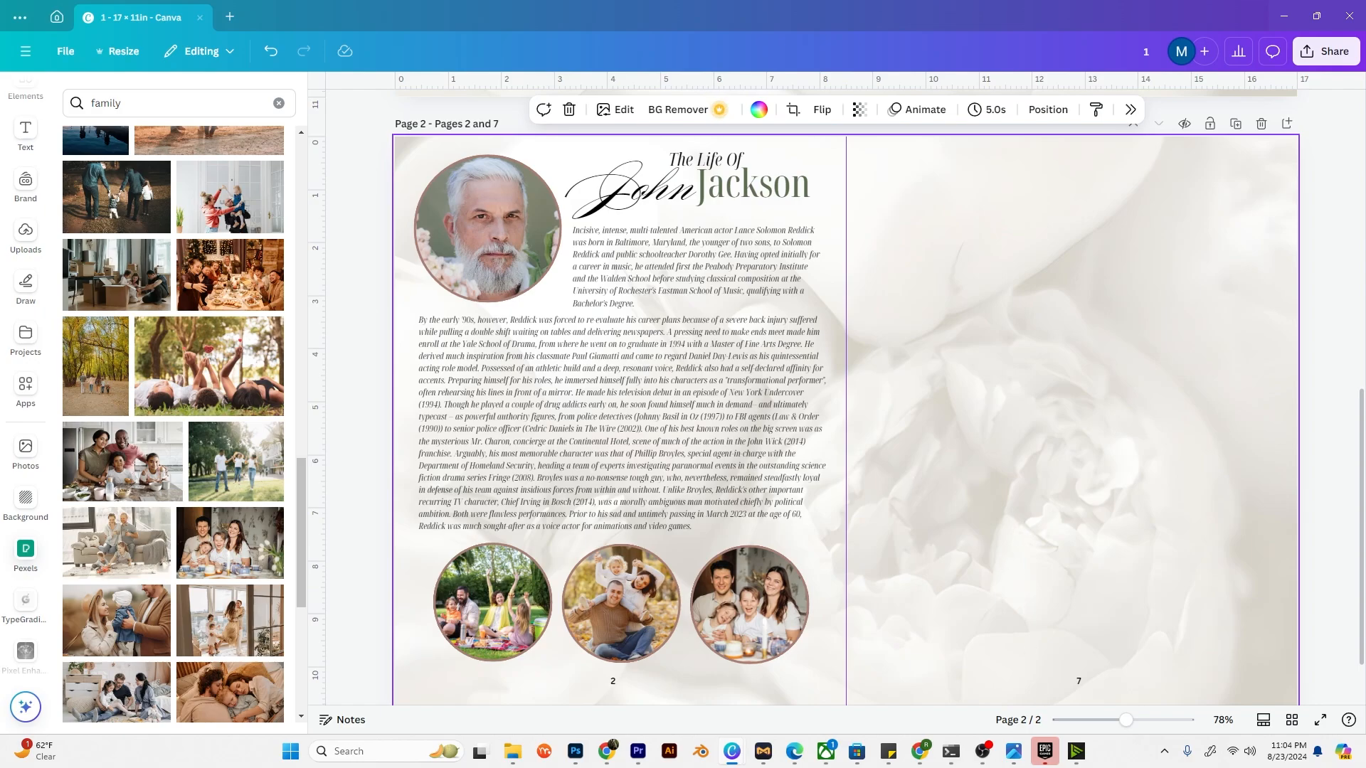
pyautogui.hotkey('ctrl', 'v')
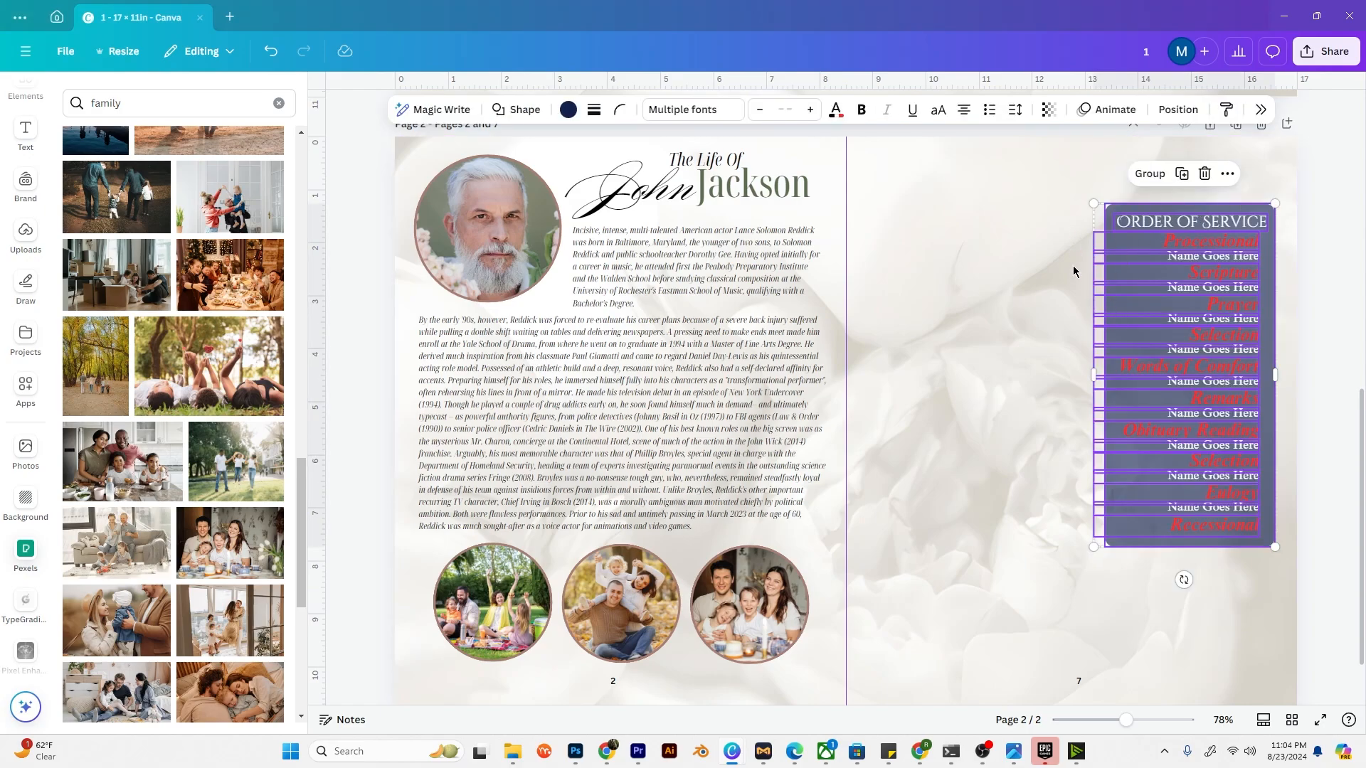
pyautogui.click(1028, 209)
pyautogui.doubleClick(1101, 287)
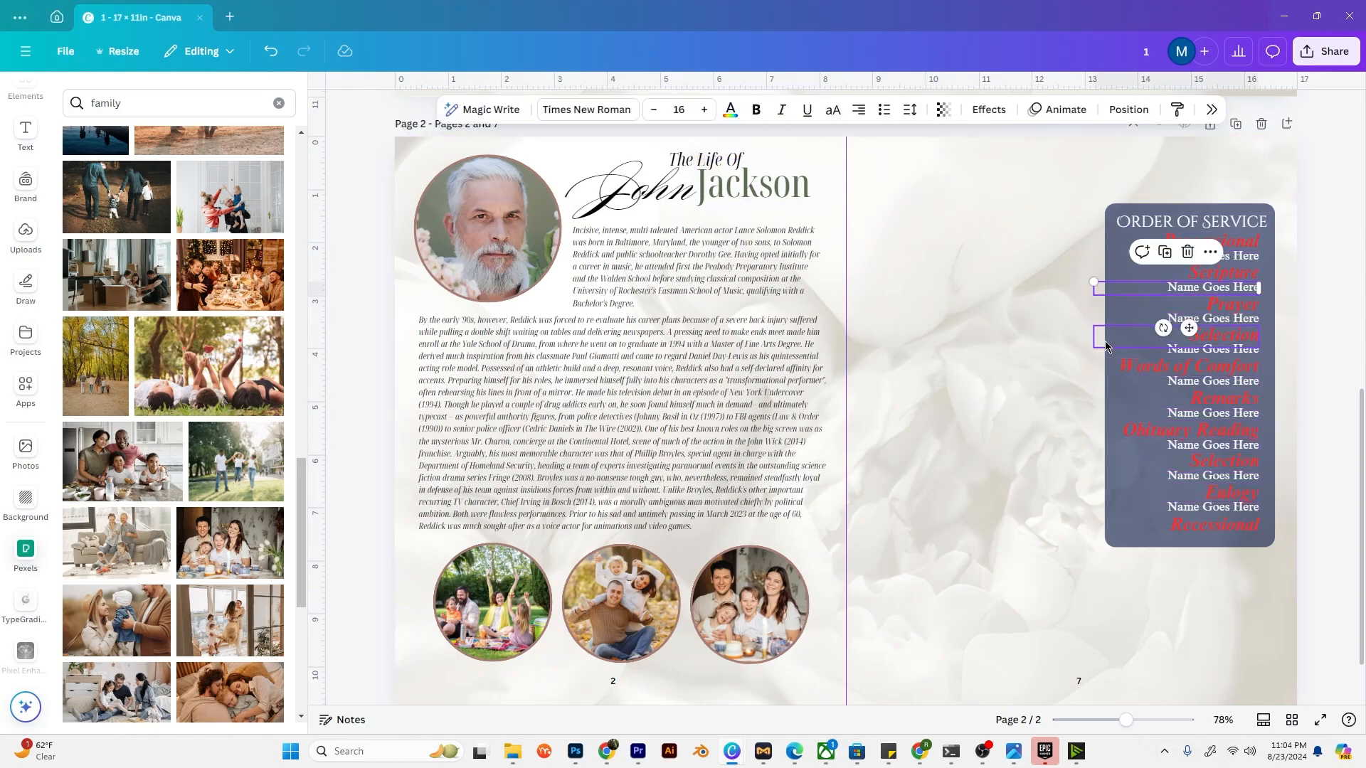
pyautogui.click(1118, 542)
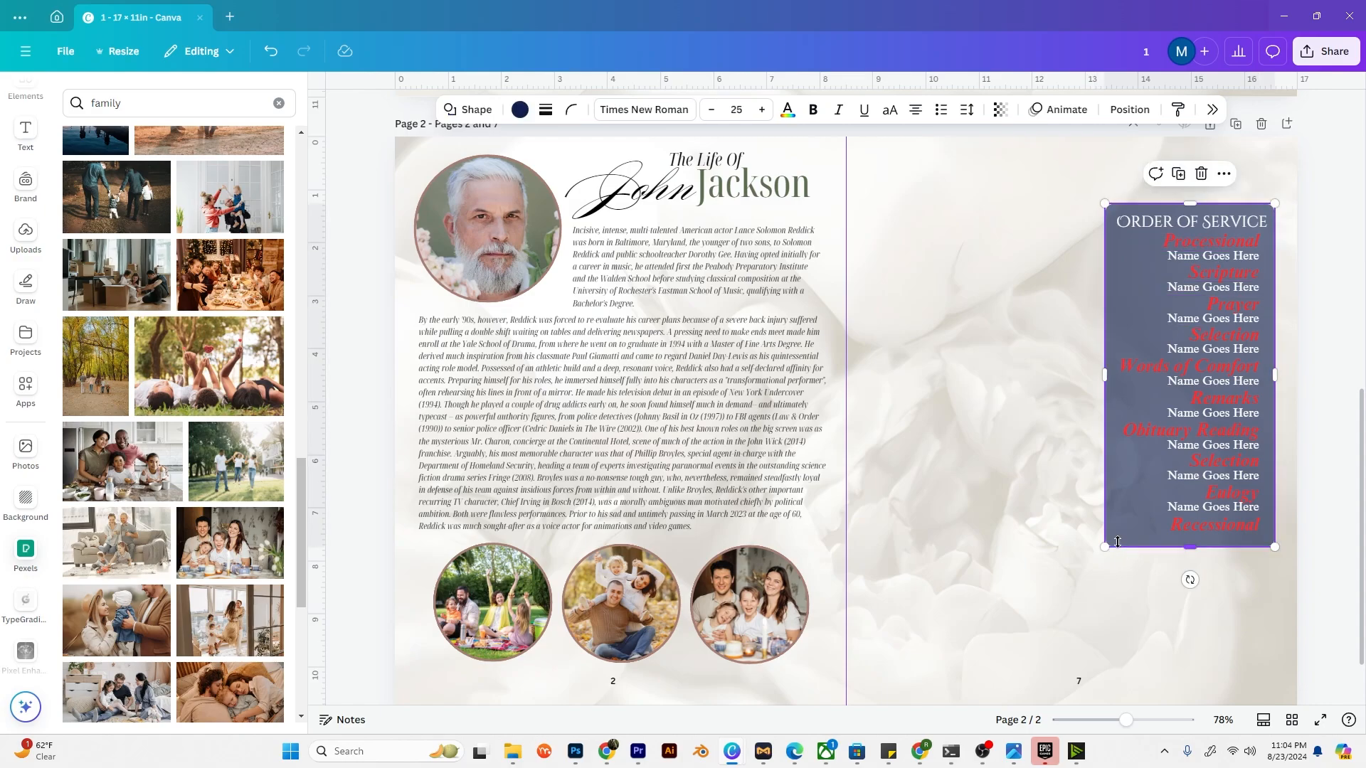
pyautogui.press('Delete')
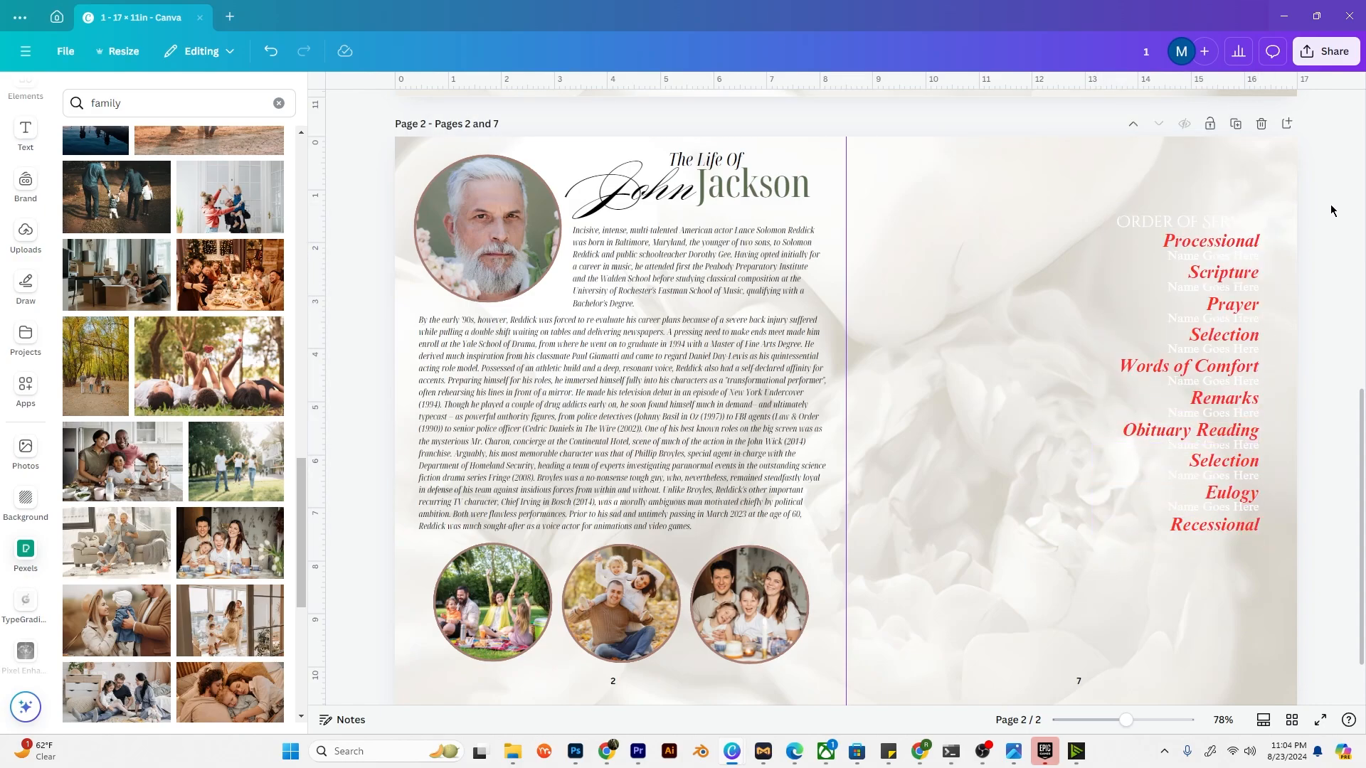
# Step: Recolor all of the Order of Service text on page 7 with the dark green document color
pyautogui.moveTo(1333, 211); pyautogui.dragTo(1092, 578)
pyautogui.click(733, 111)
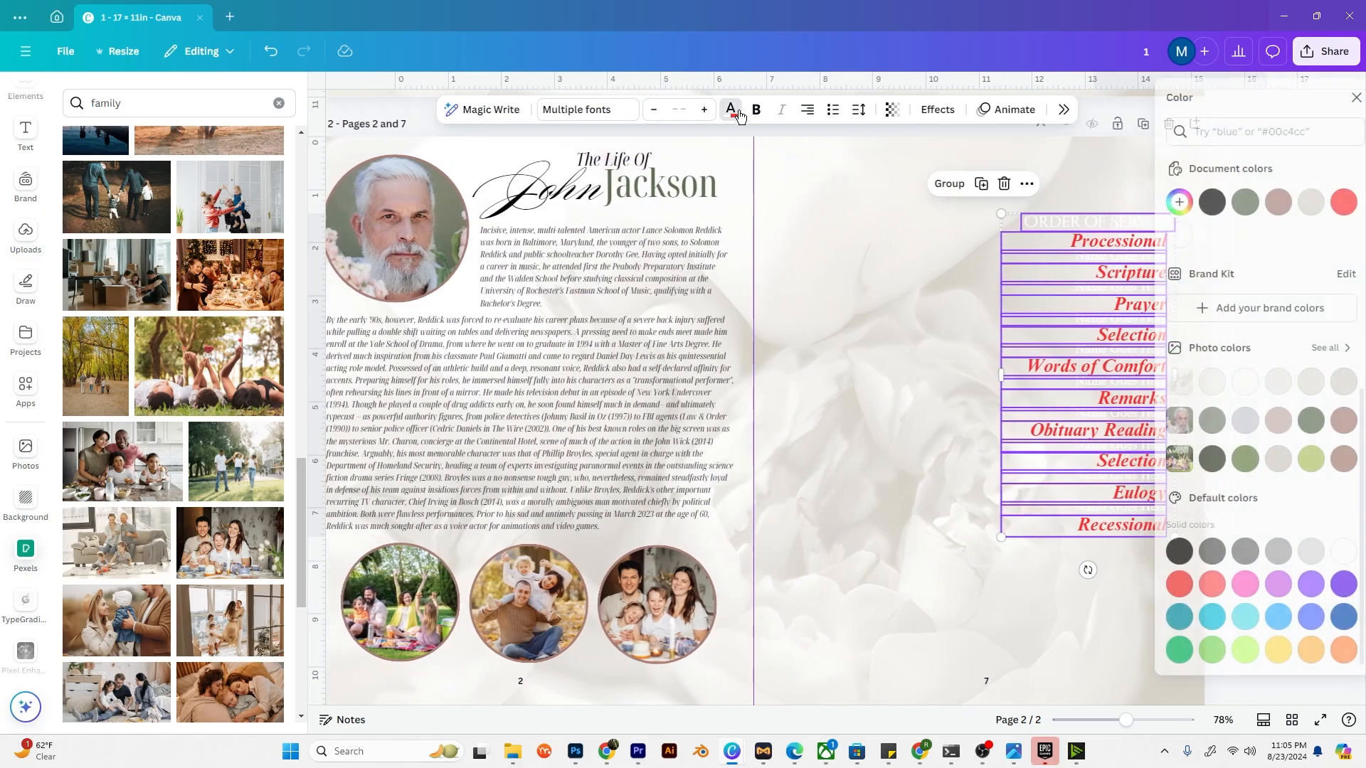
pyautogui.click(1229, 202)
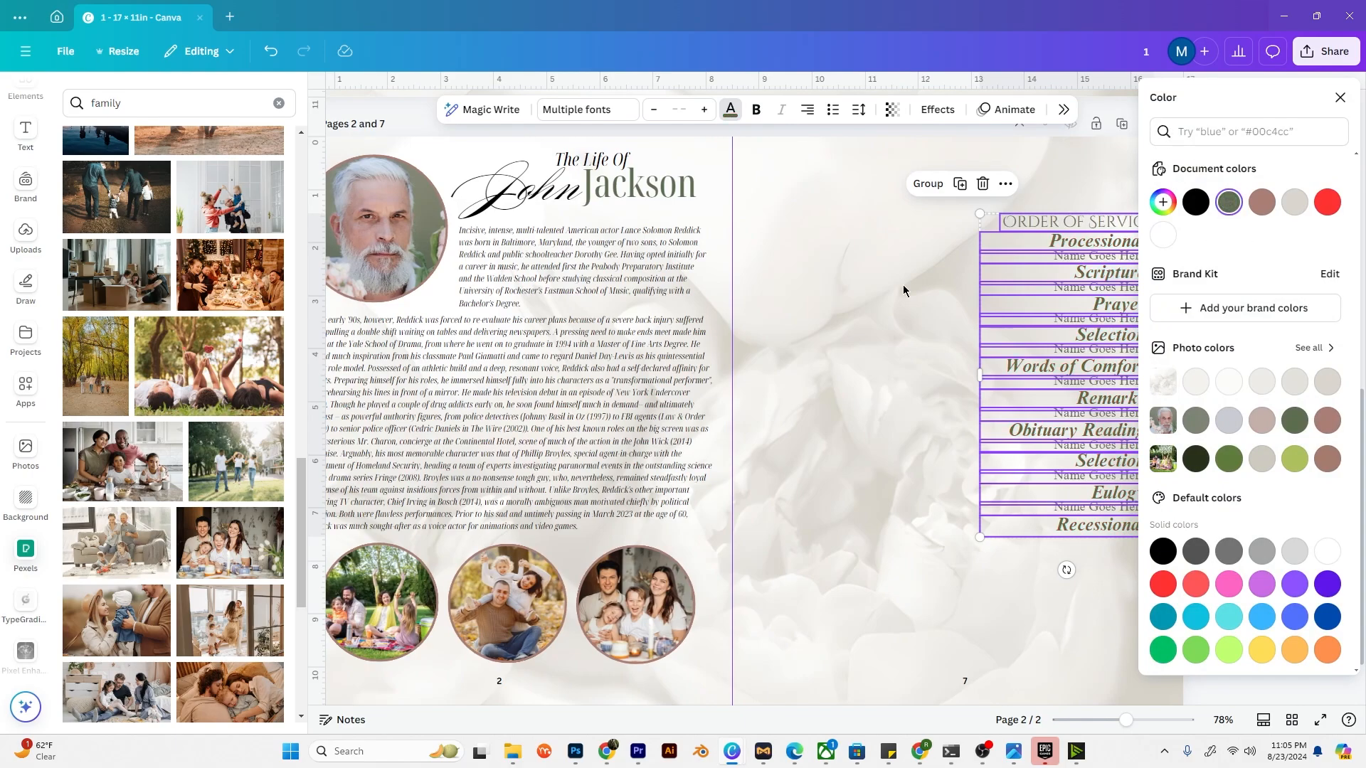
pyautogui.click(917, 283)
pyautogui.click(1333, 226)
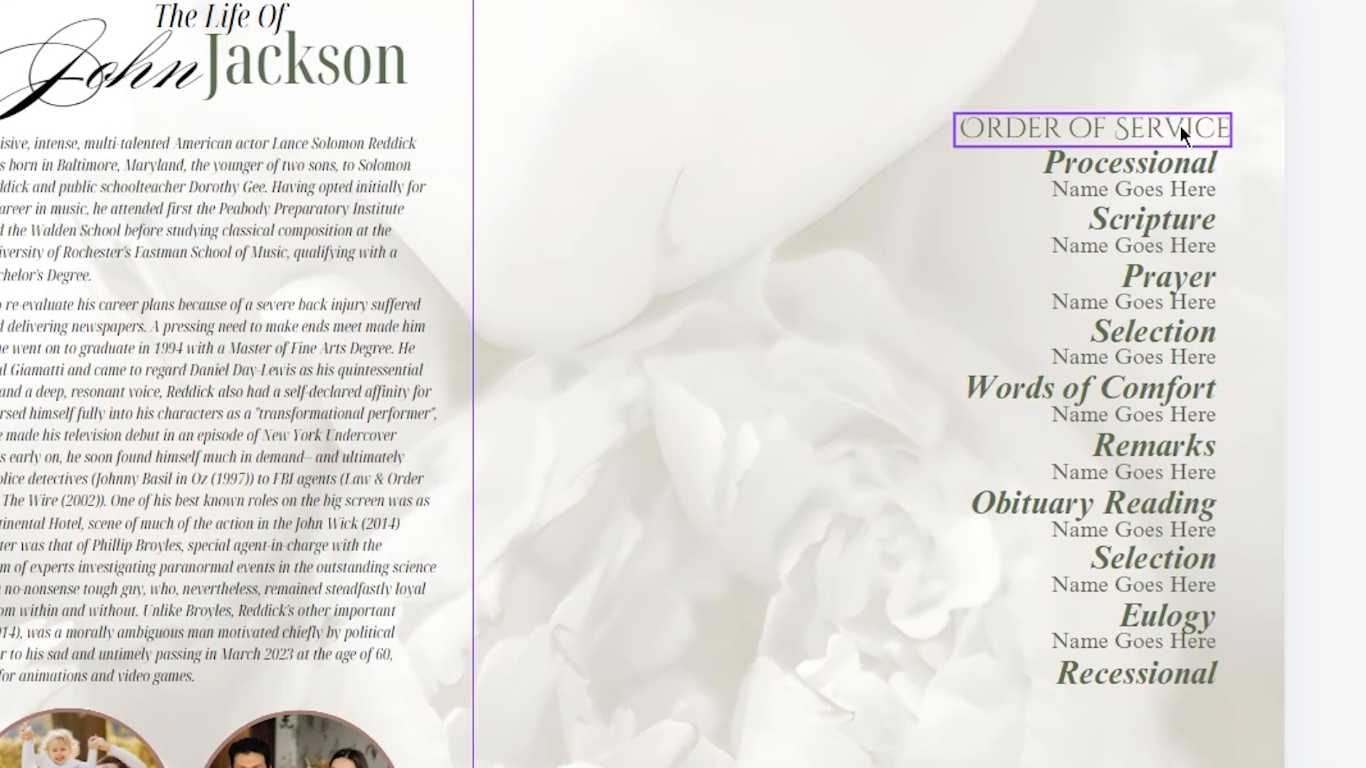
# Step: Change the Order of Service heading to the Burgues Script font and enlarge it to size 33
pyautogui.click(1239, 220)
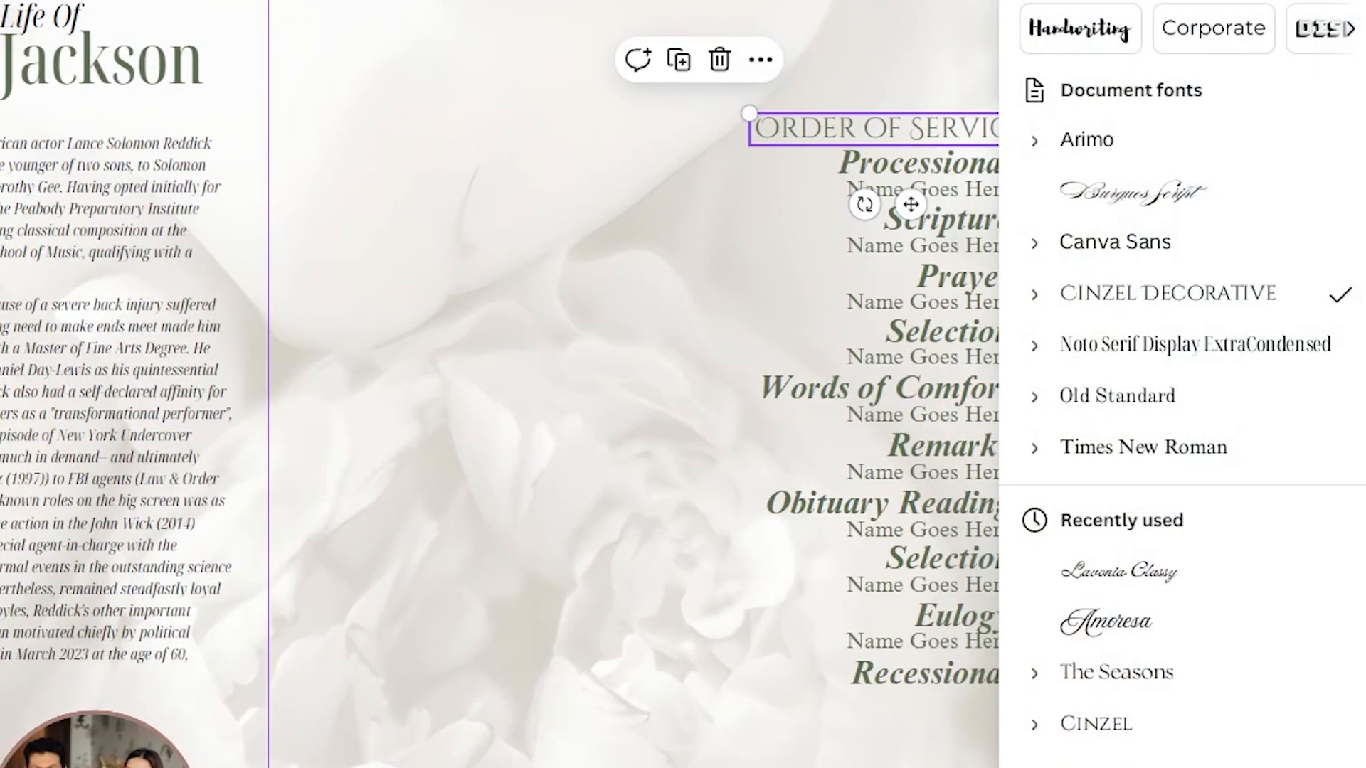
pyautogui.click(1165, 194)
pyautogui.click(879, 58)
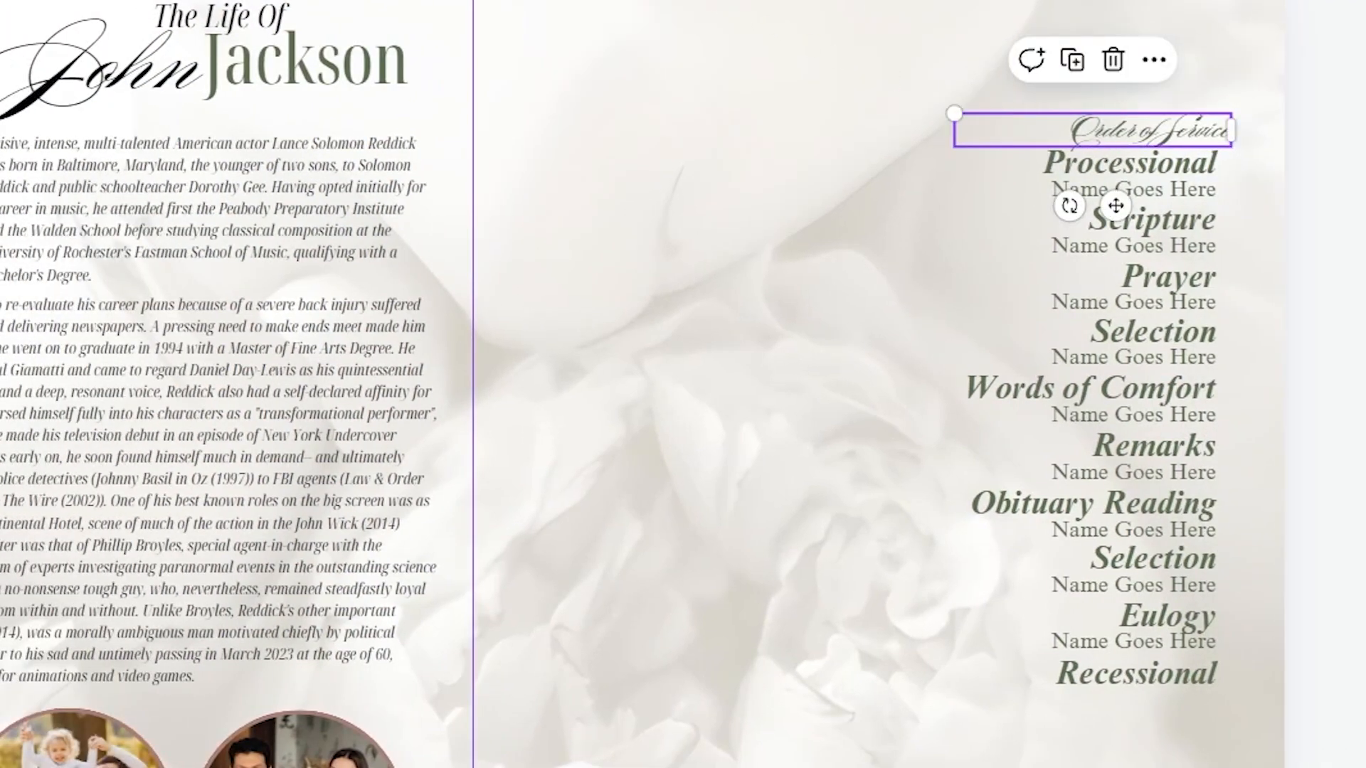
pyautogui.hotkey('ctrl', 'shift', '.')
pyautogui.hotkey('ctrl', 'shift', '.')
pyautogui.hotkey('ctrl', 'shift', '.')
pyautogui.hotkey('ctrl', 'shift', '.')
pyautogui.hotkey('ctrl', 'shift', '.')
pyautogui.hotkey('ctrl', 'shift', '.')
pyautogui.hotkey('ctrl', 'shift', '.')
pyautogui.hotkey('ctrl', 'shift', '.')
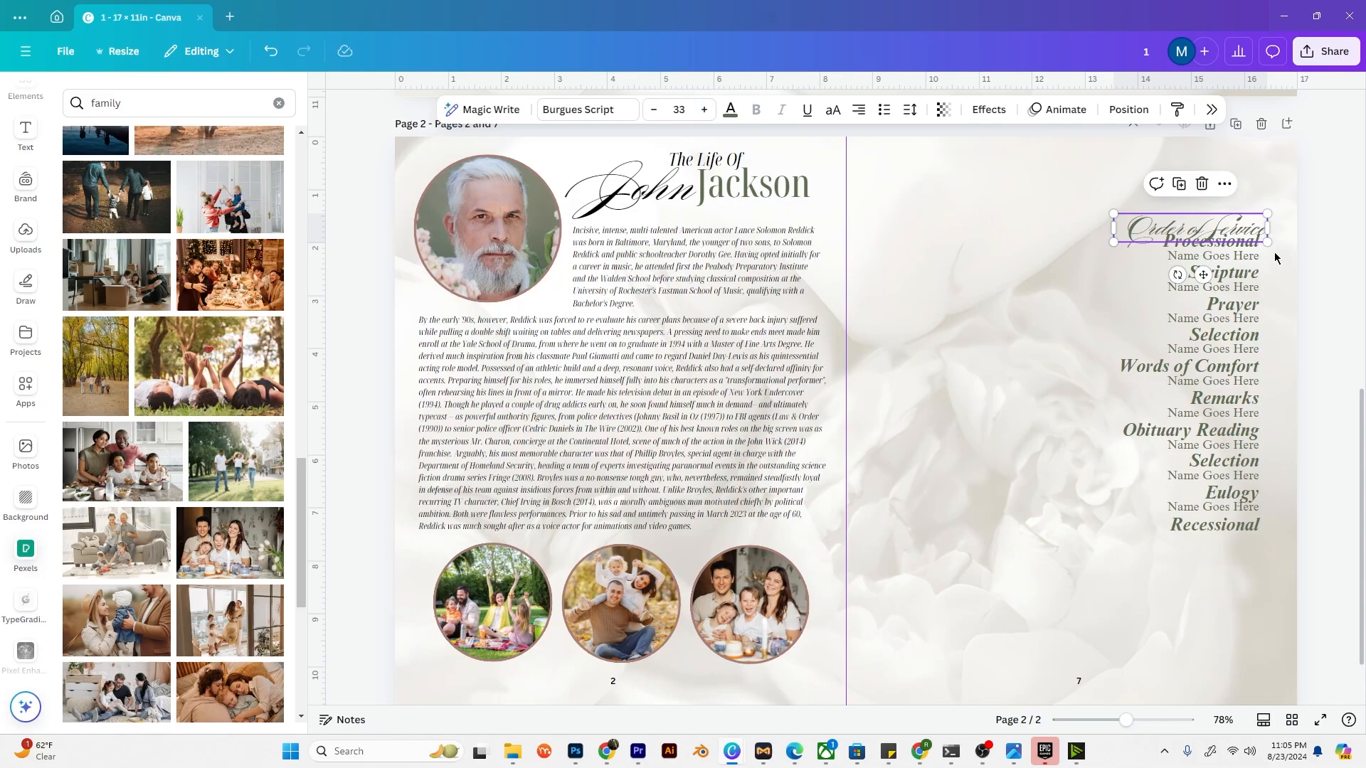
# Step: Move the Order of Service heading up above its list, and nudge the life-story name heading on page 2 slightly down
pyautogui.scroll(4, 1187, 738)
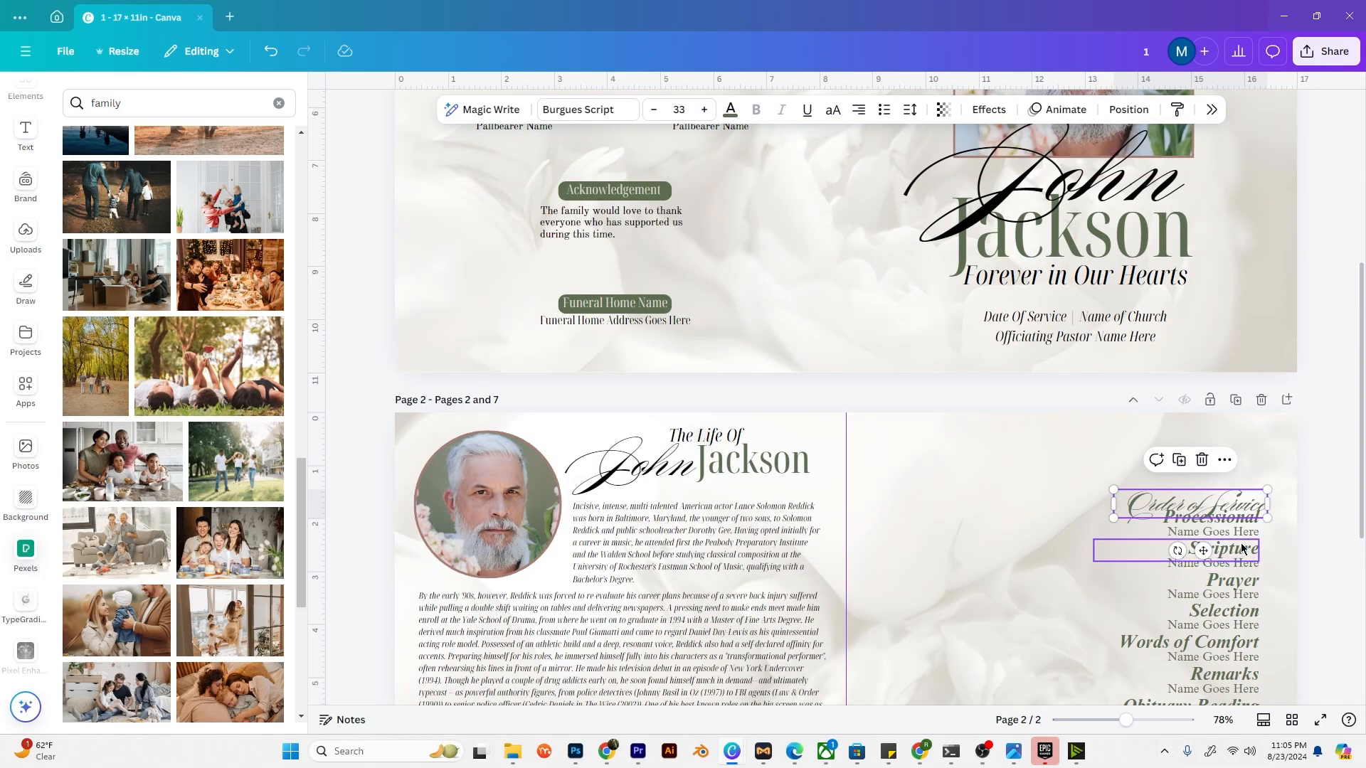
pyautogui.moveTo(1243, 507); pyautogui.dragTo(1241, 490)
pyautogui.moveTo(903, 427); pyautogui.dragTo(663, 472)
pyautogui.moveTo(755, 464); pyautogui.dragTo(755, 474)
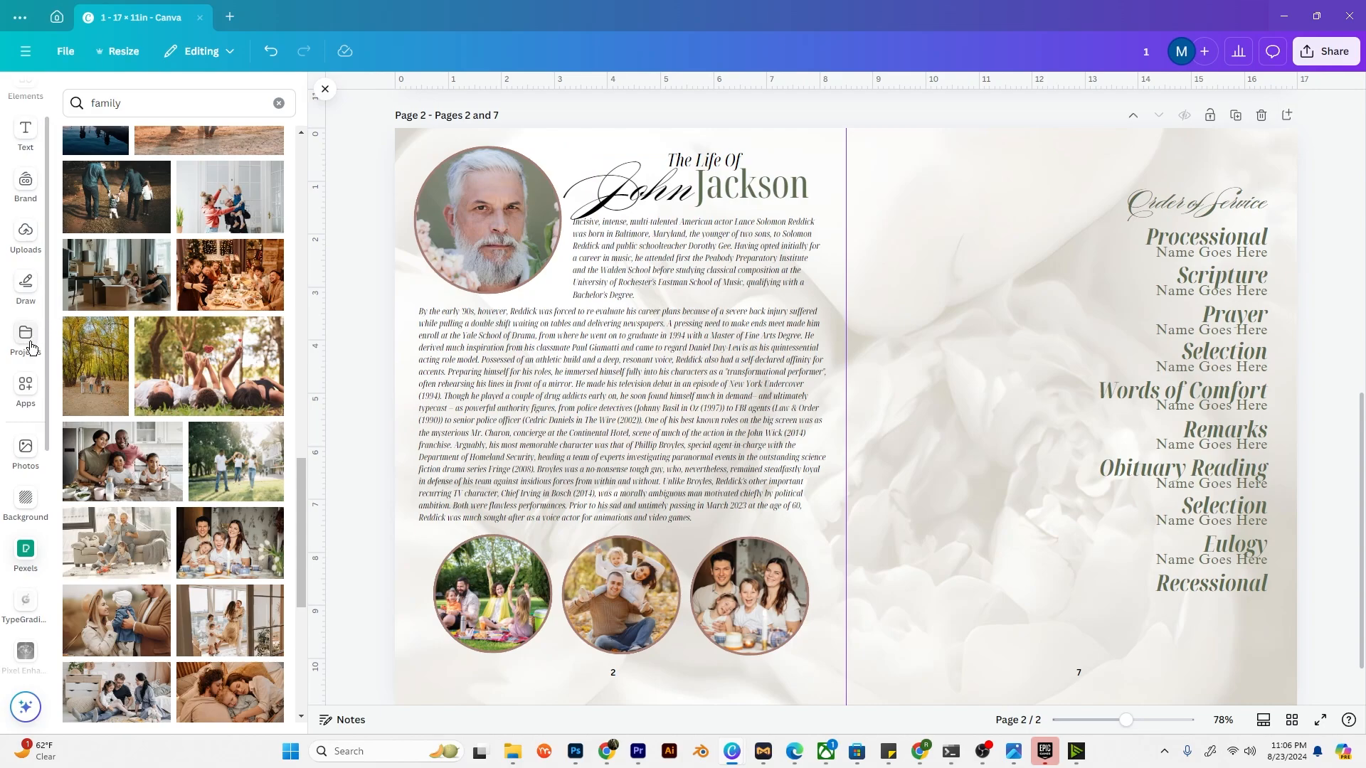
# Step: Add a line with round dot ends to page 7, standing vertically beside the Order of Service list and spanning its height
pyautogui.scroll(2, 28, 151)
pyautogui.click(27, 148)
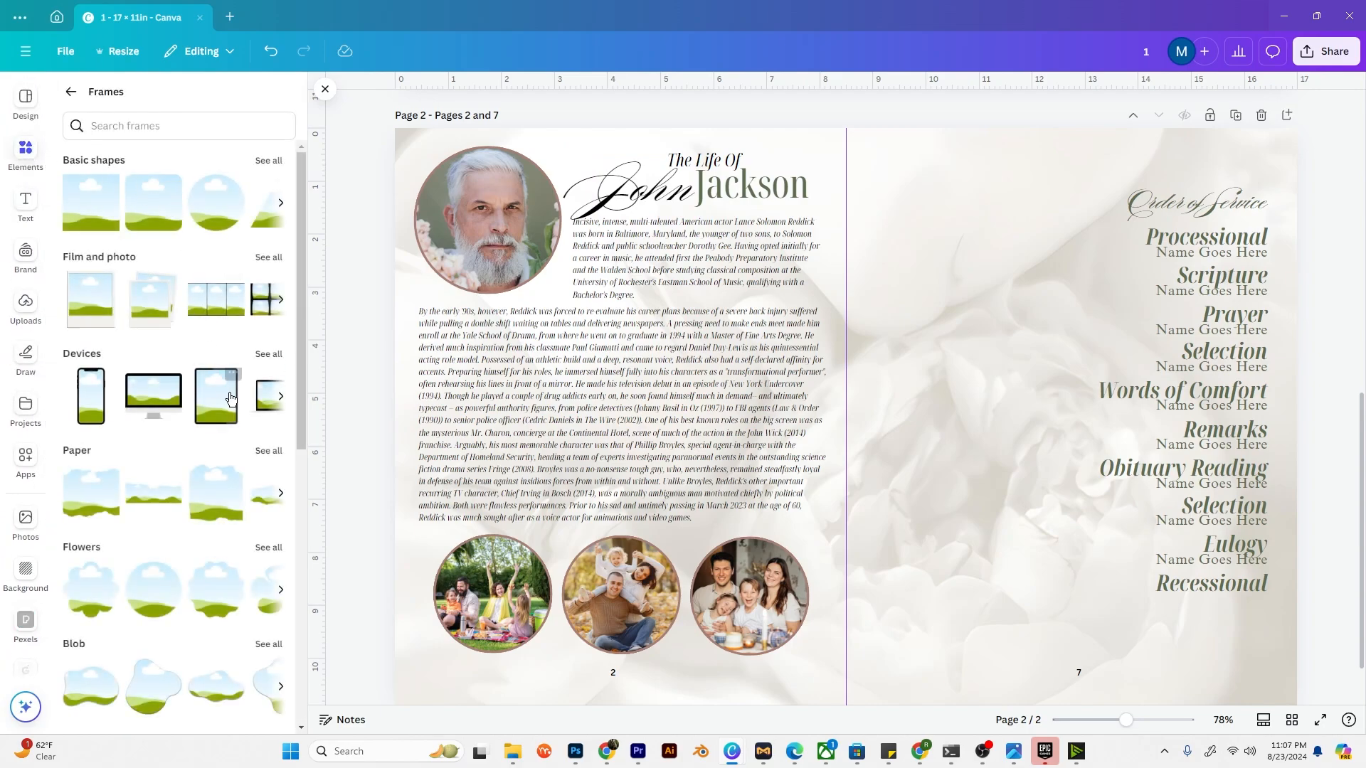
pyautogui.click(70, 92)
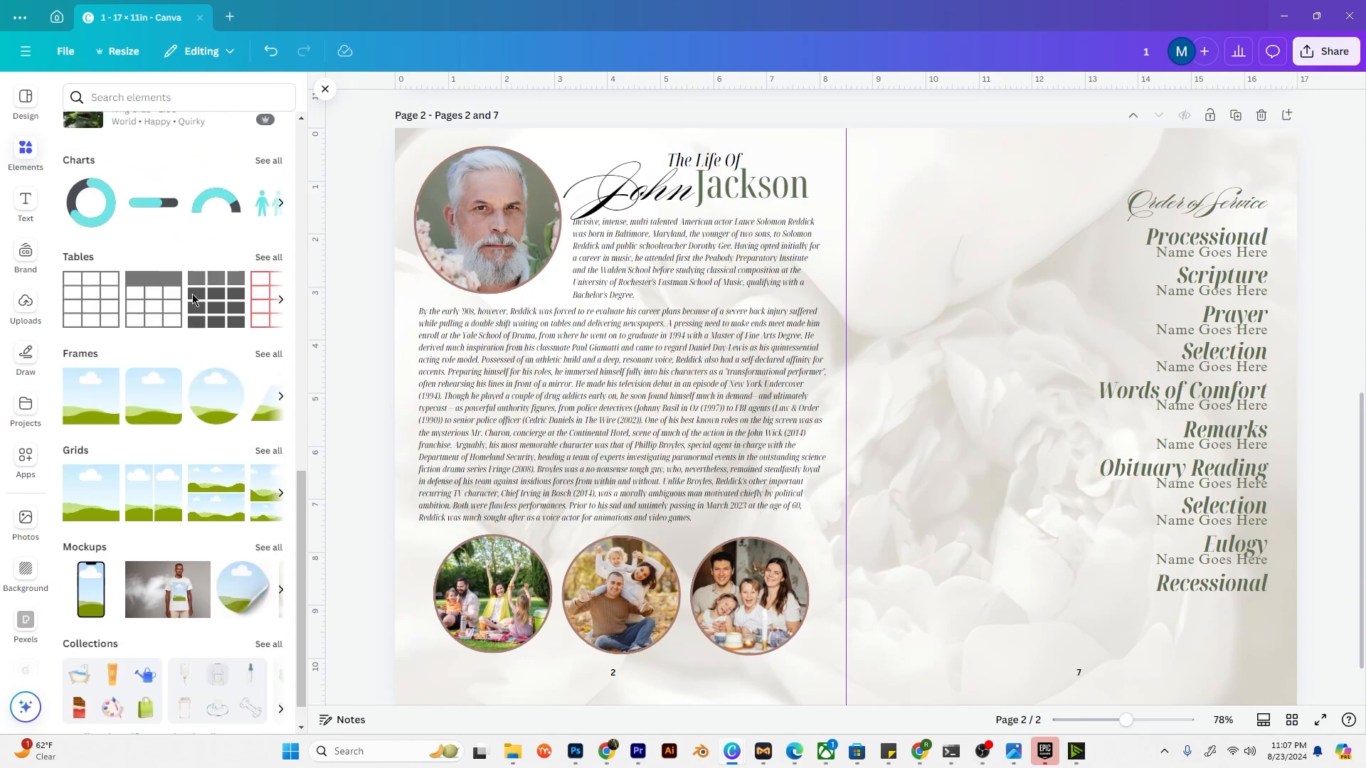
pyautogui.scroll(15, 193, 299)
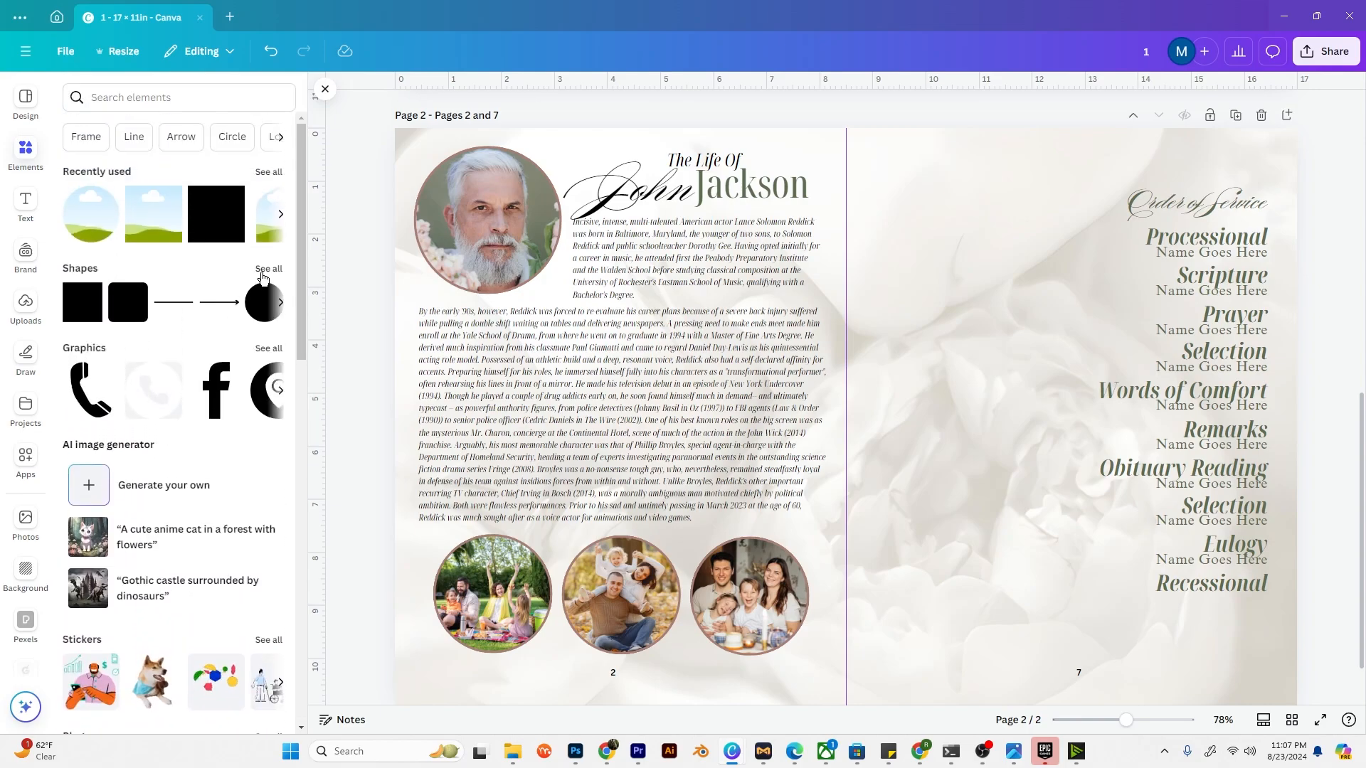
pyautogui.click(268, 269)
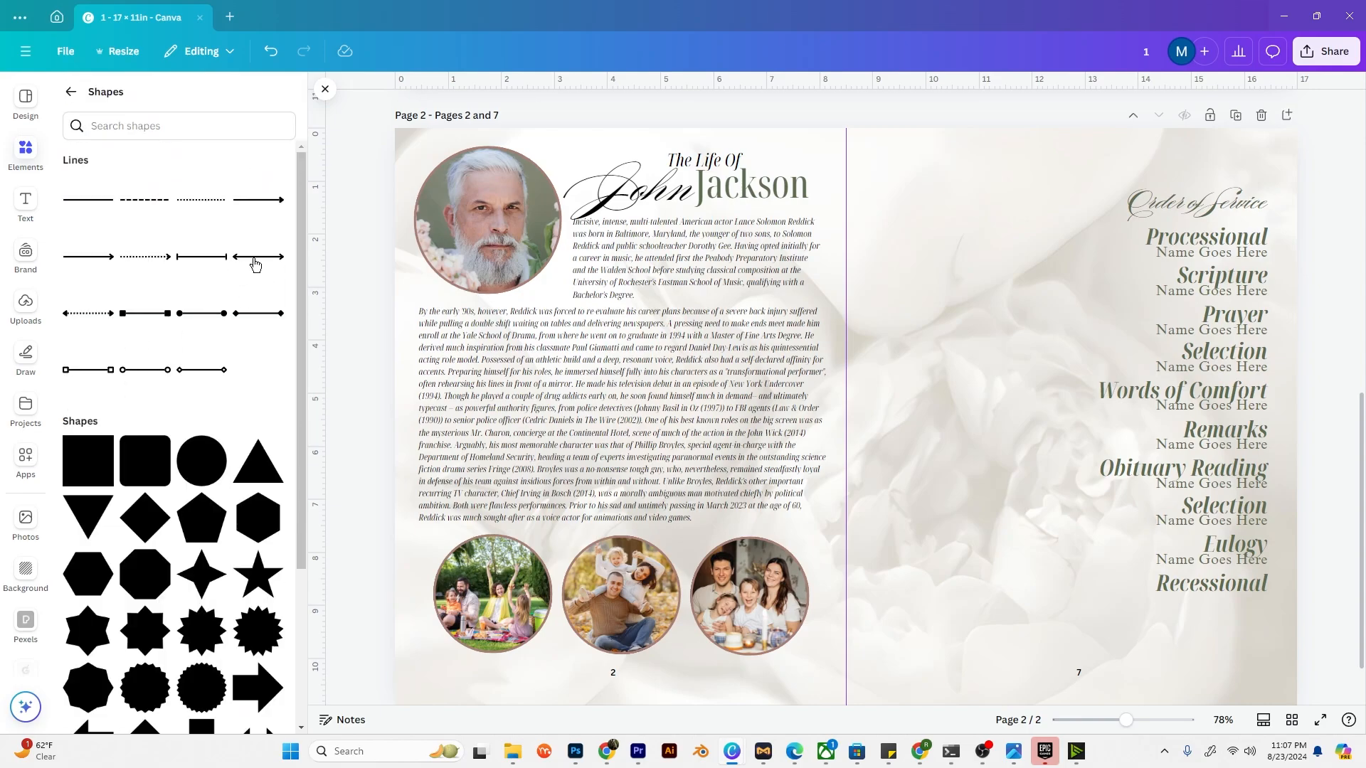
pyautogui.click(195, 317)
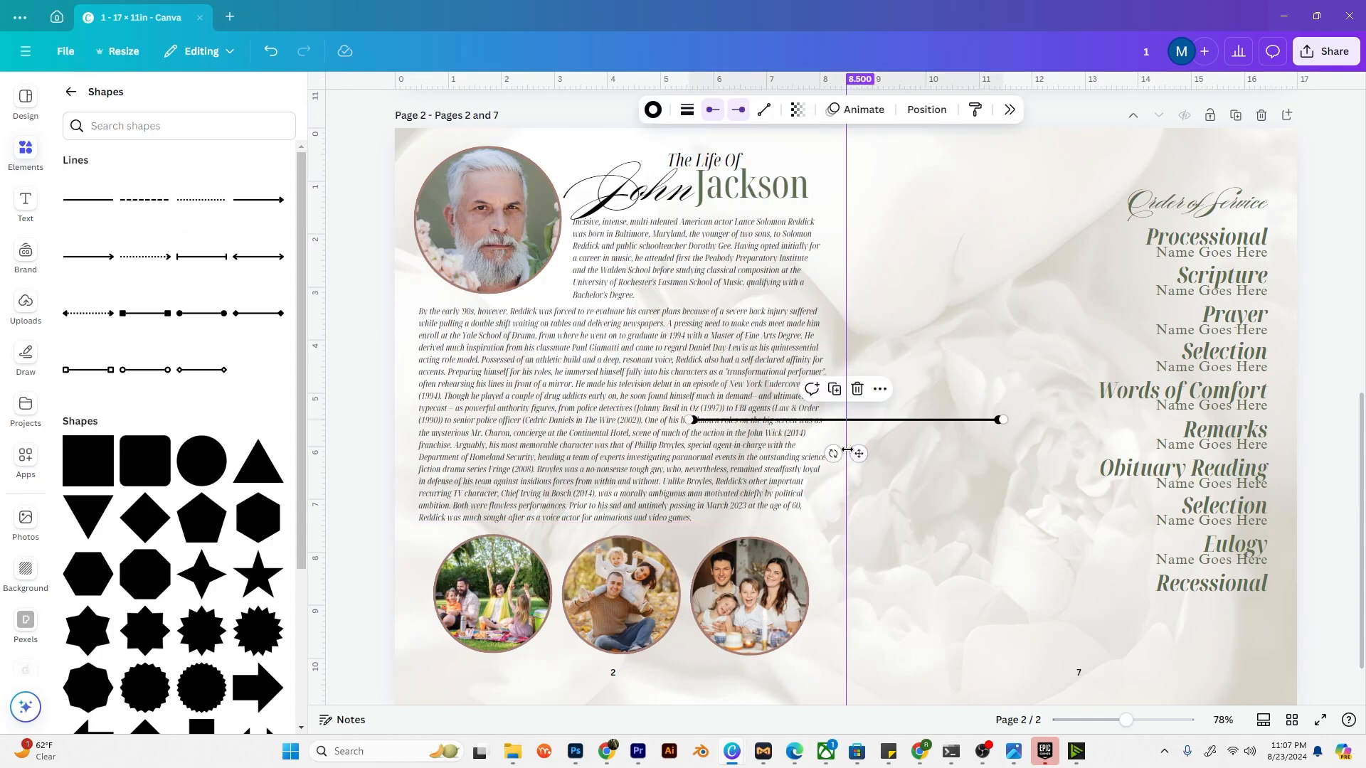
pyautogui.moveTo(833, 454); pyautogui.dragTo(1107, 342)
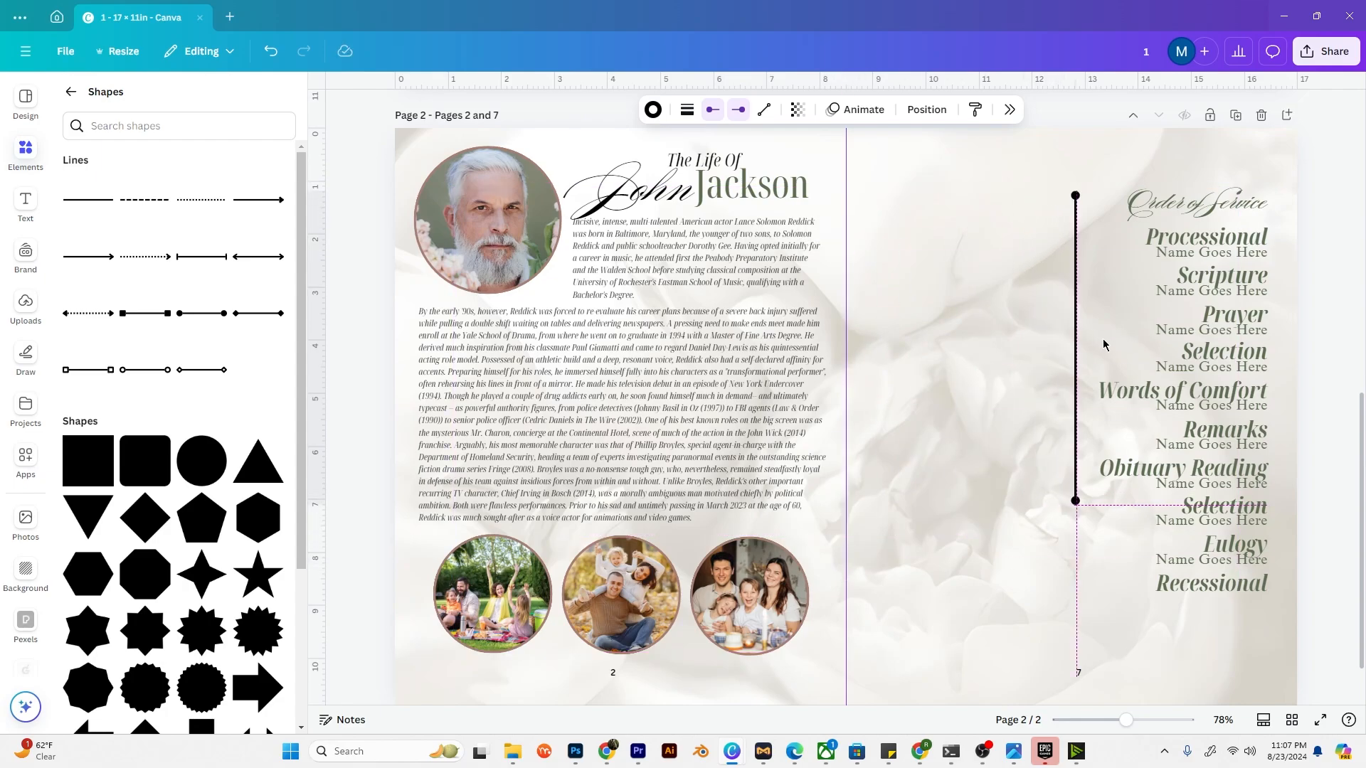
pyautogui.moveTo(1076, 504); pyautogui.dragTo(1075, 619)
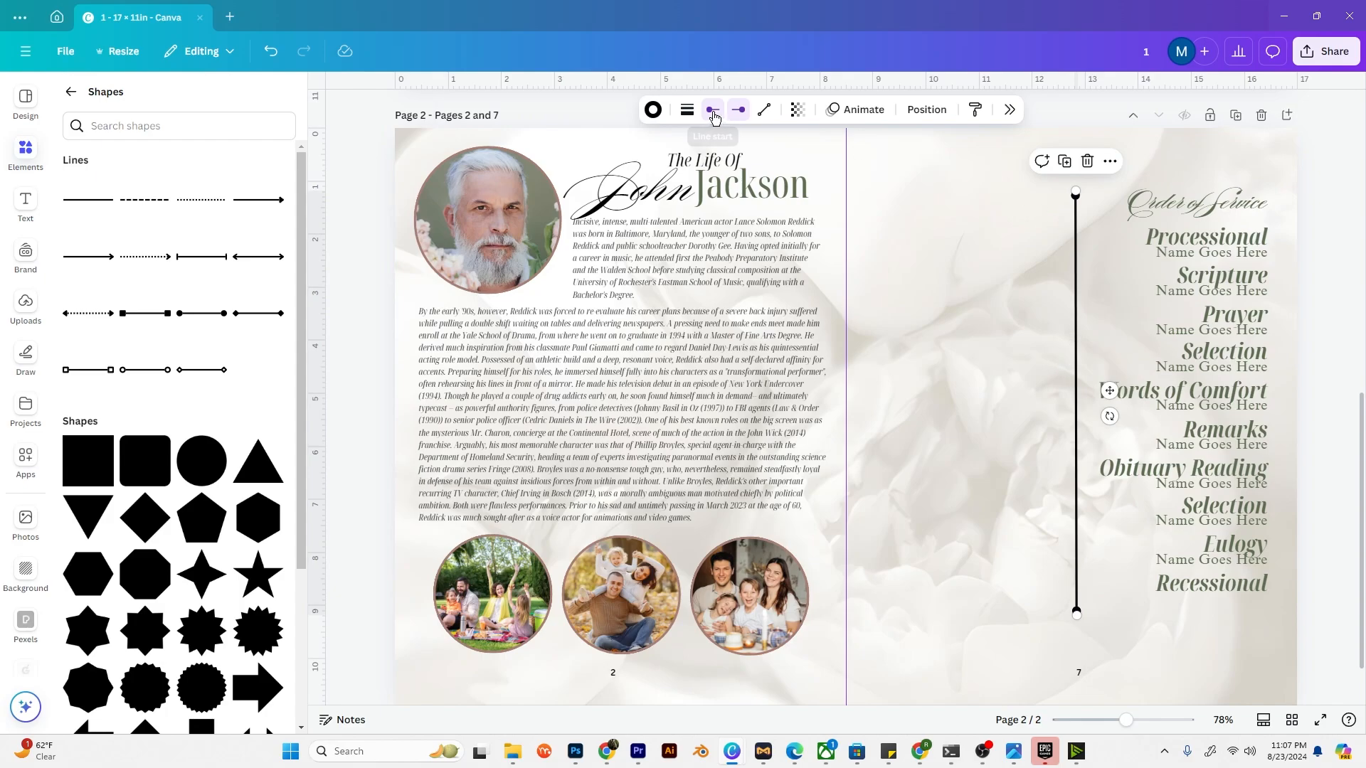
# Step: Set the weight of the vertical line beside the Order of Service list to 2
pyautogui.click(687, 109)
pyautogui.click(771, 237)
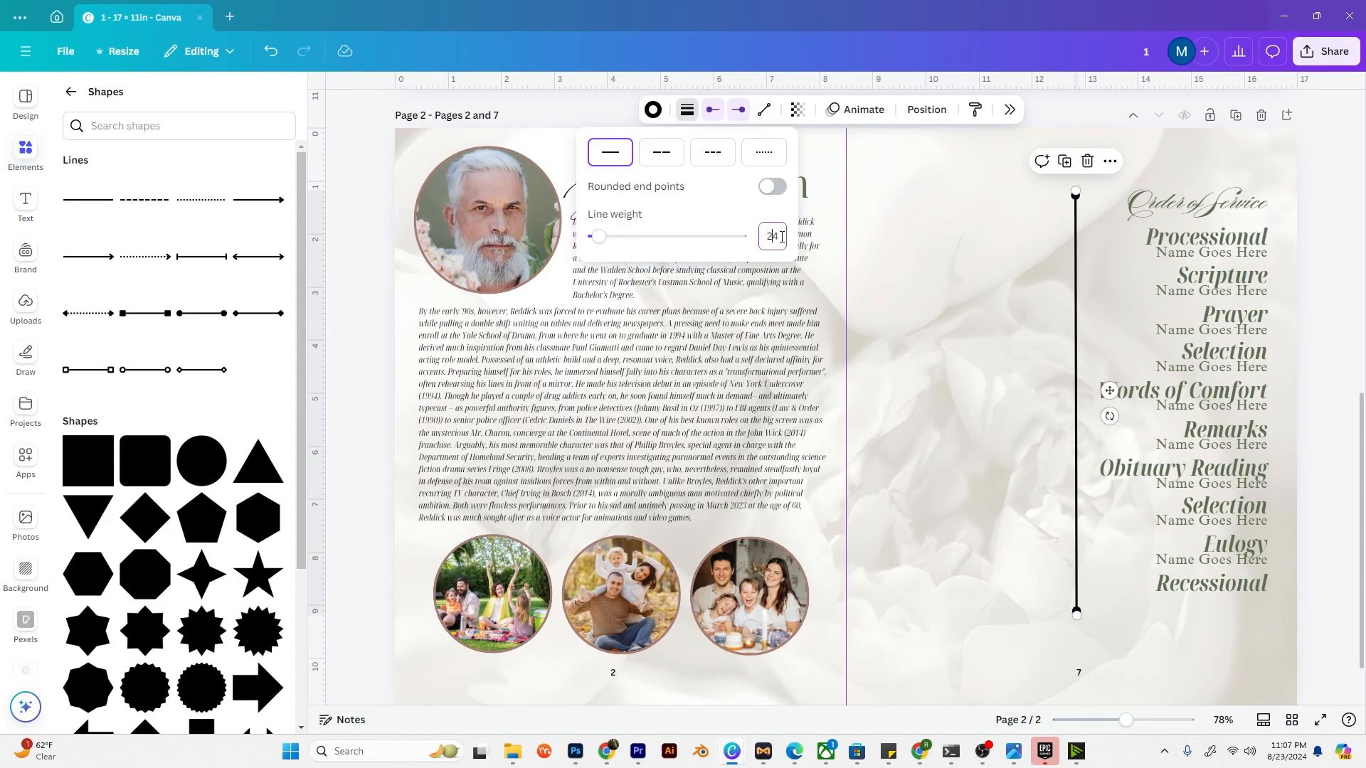
pyautogui.press('BackSpace')
pyautogui.press('Return')
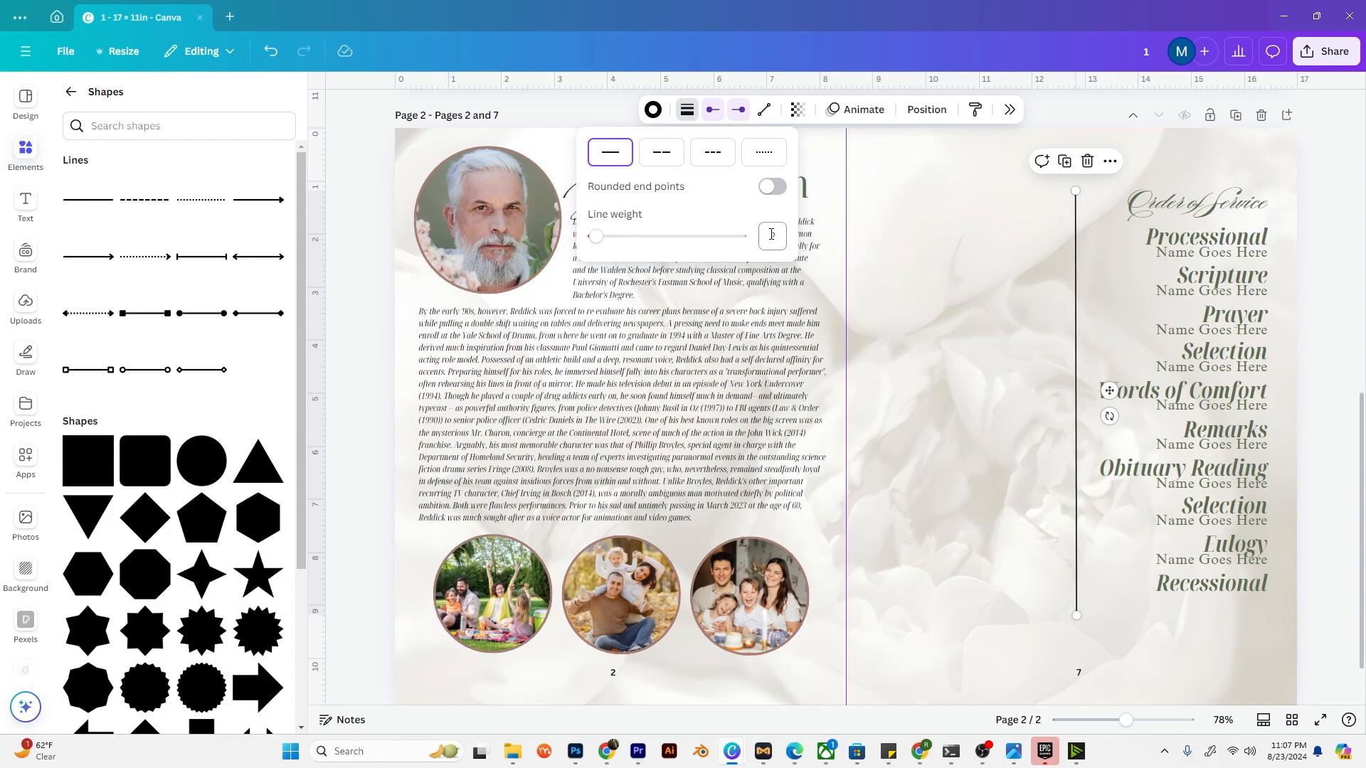
pyautogui.click(962, 303)
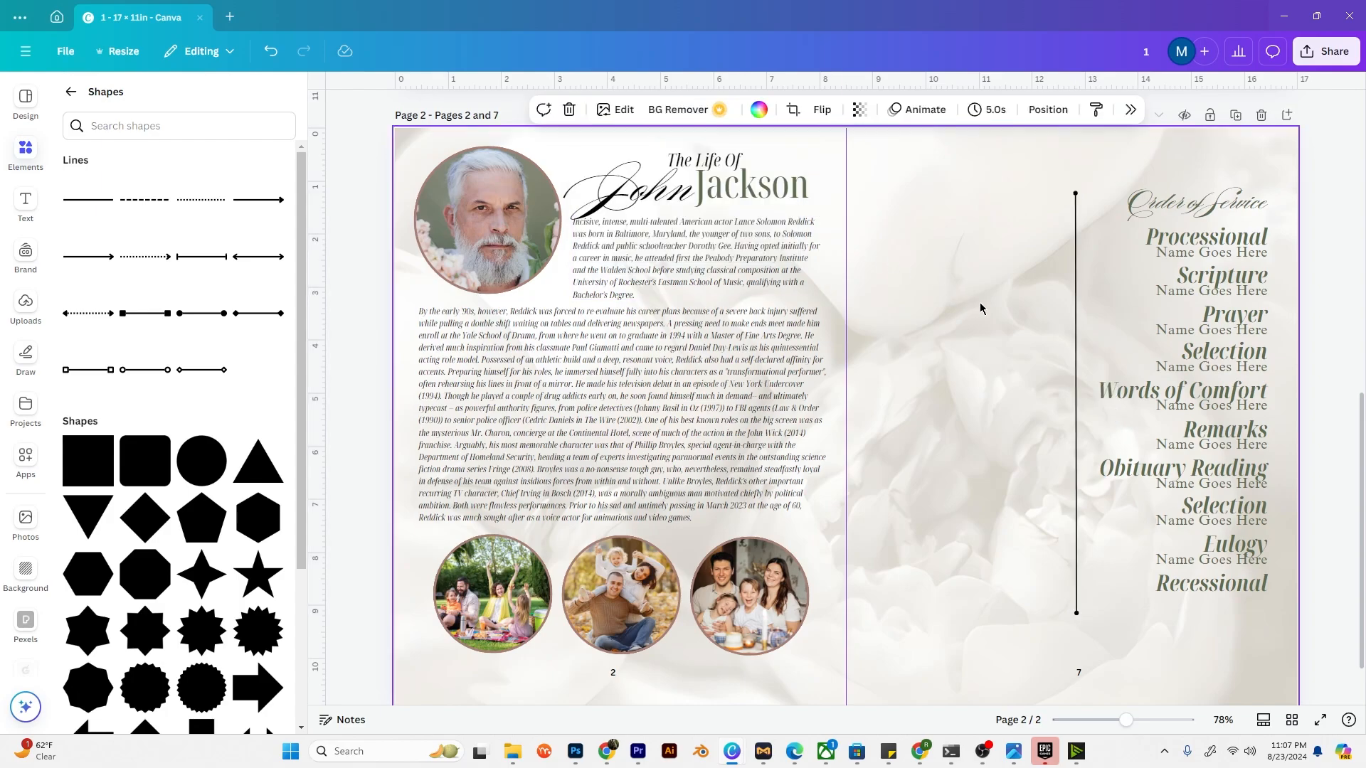
# Step: Recolor the vertical line on page 7 with the dark green taken from the portrait photo's colors
pyautogui.click(1075, 287)
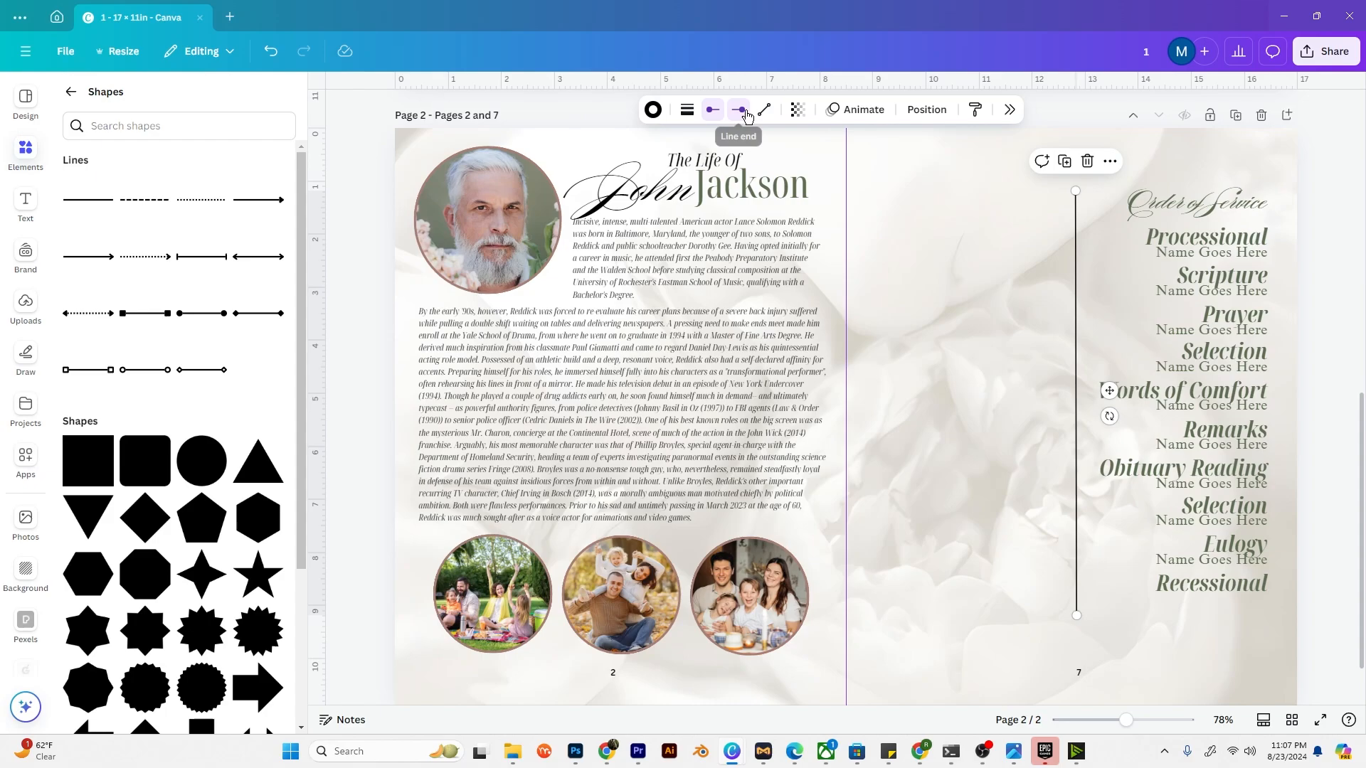
pyautogui.click(653, 111)
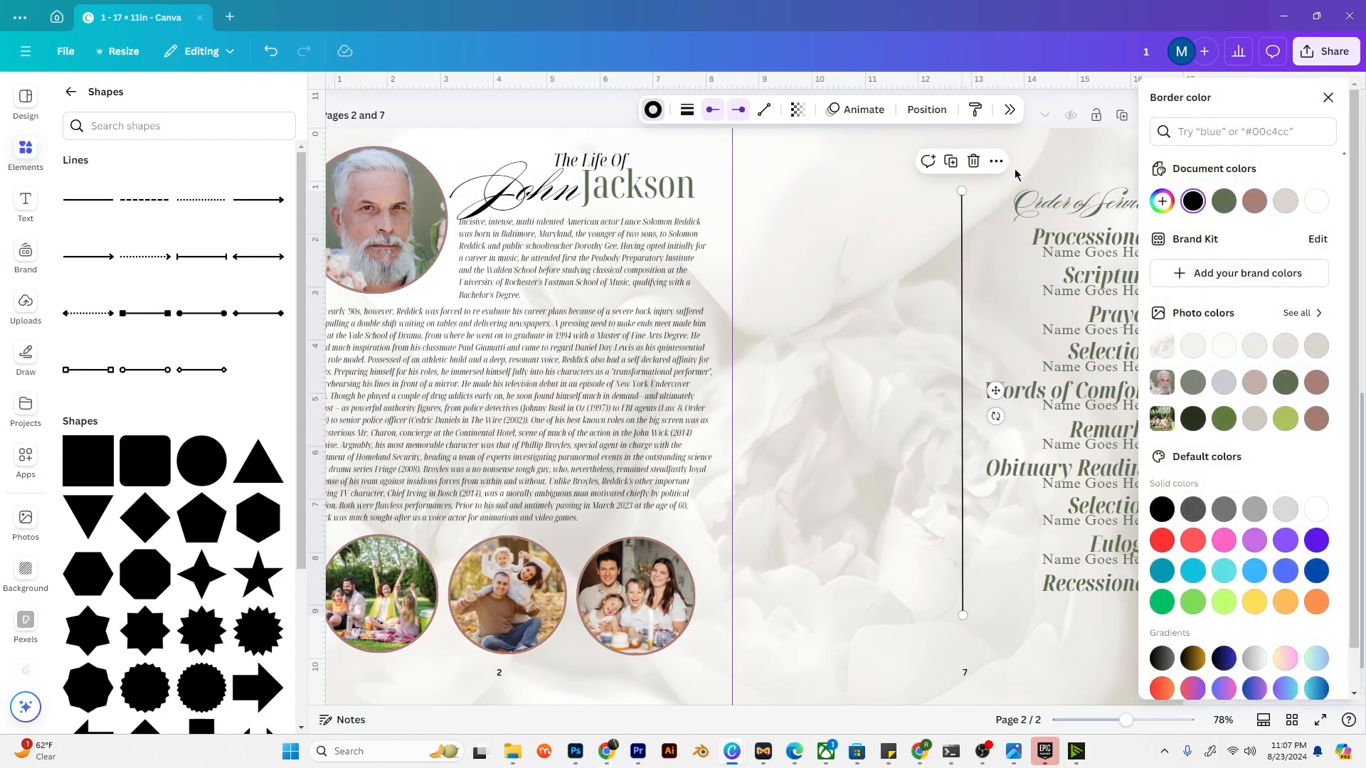
pyautogui.click(1284, 384)
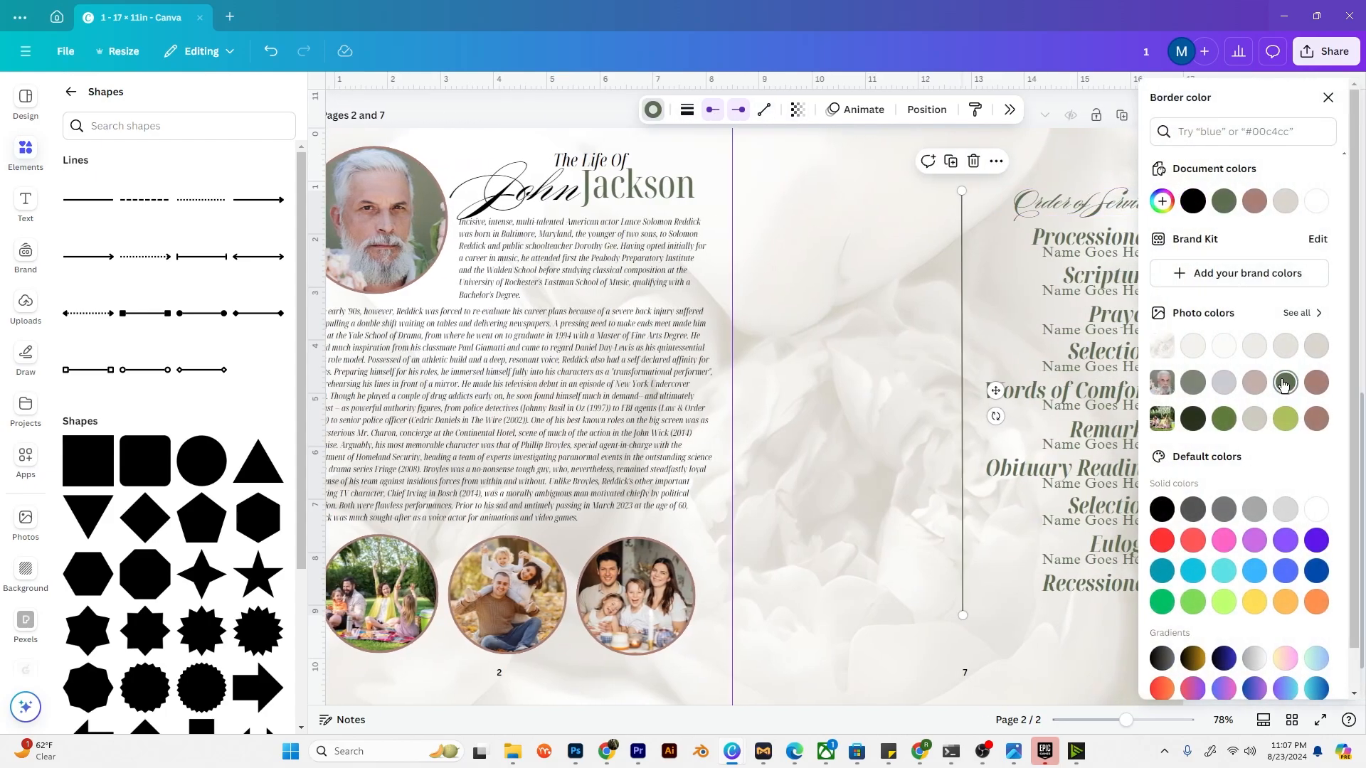
# Step: Recolor the vertical line on page 7 with the dusty rose document color
pyautogui.click(1255, 202)
pyautogui.click(904, 247)
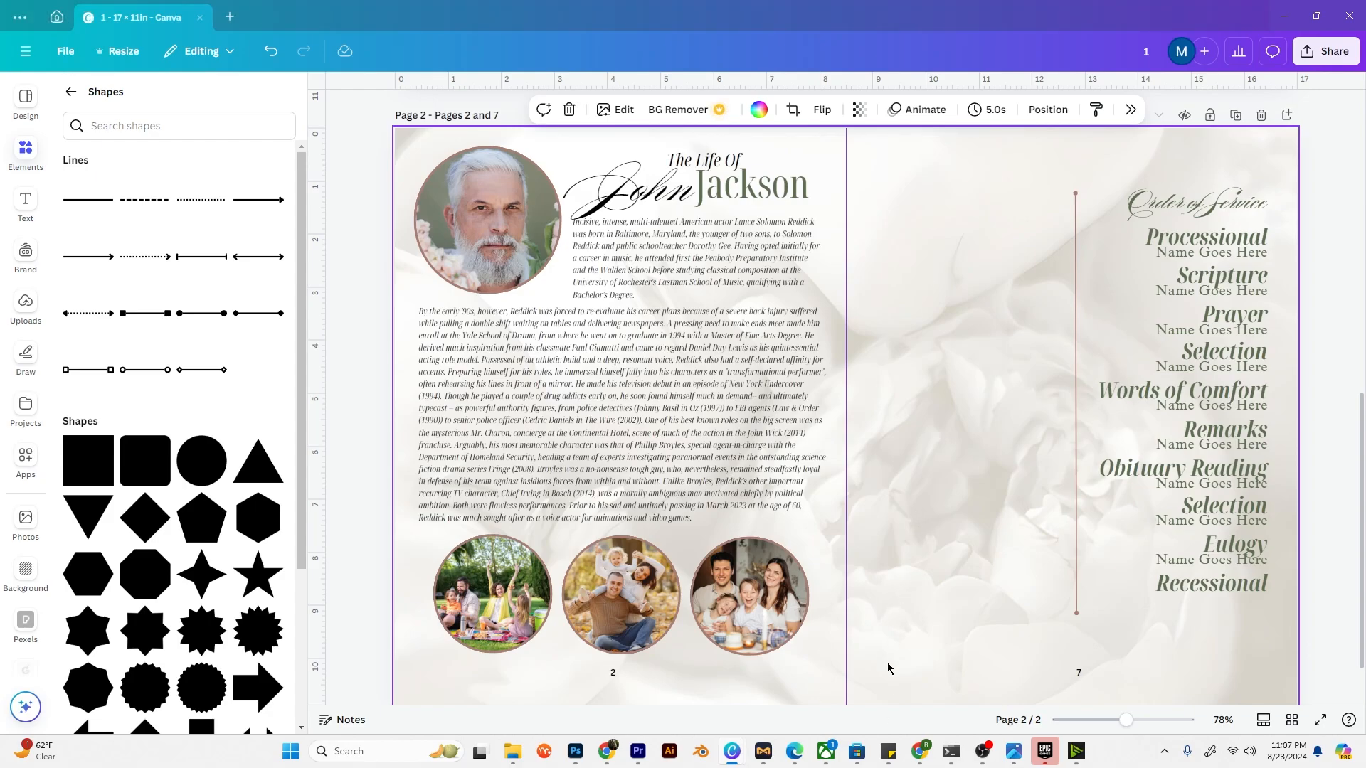
# Step: Position the Remember Me heading and poem beside the Order of Service list, and shift the vertical line right to the poem's edge
pyautogui.moveTo(994, 306); pyautogui.dragTo(984, 306)
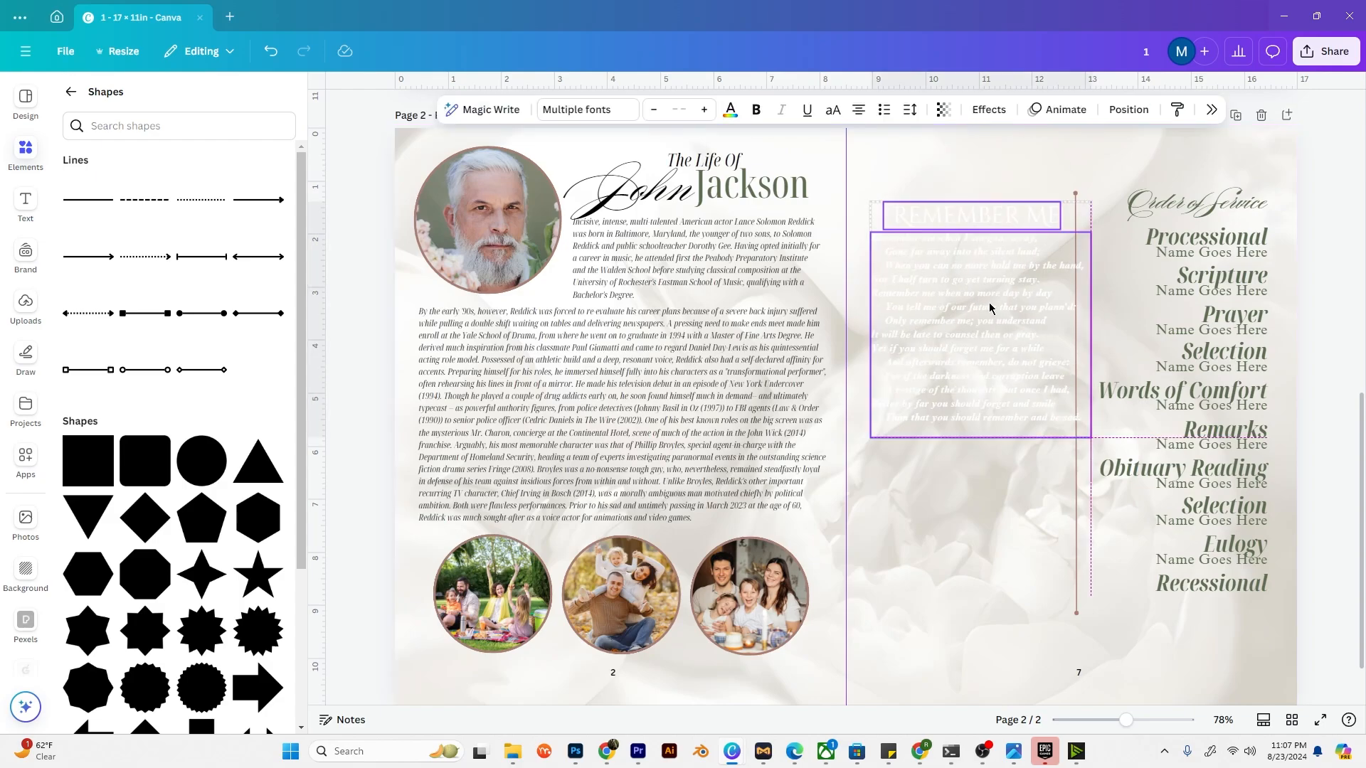
pyautogui.moveTo(1090, 318)
pyautogui.mouseDown()
pyautogui.moveTo(1074, 325)
pyautogui.moveTo(1091, 328)
pyautogui.mouseUp()
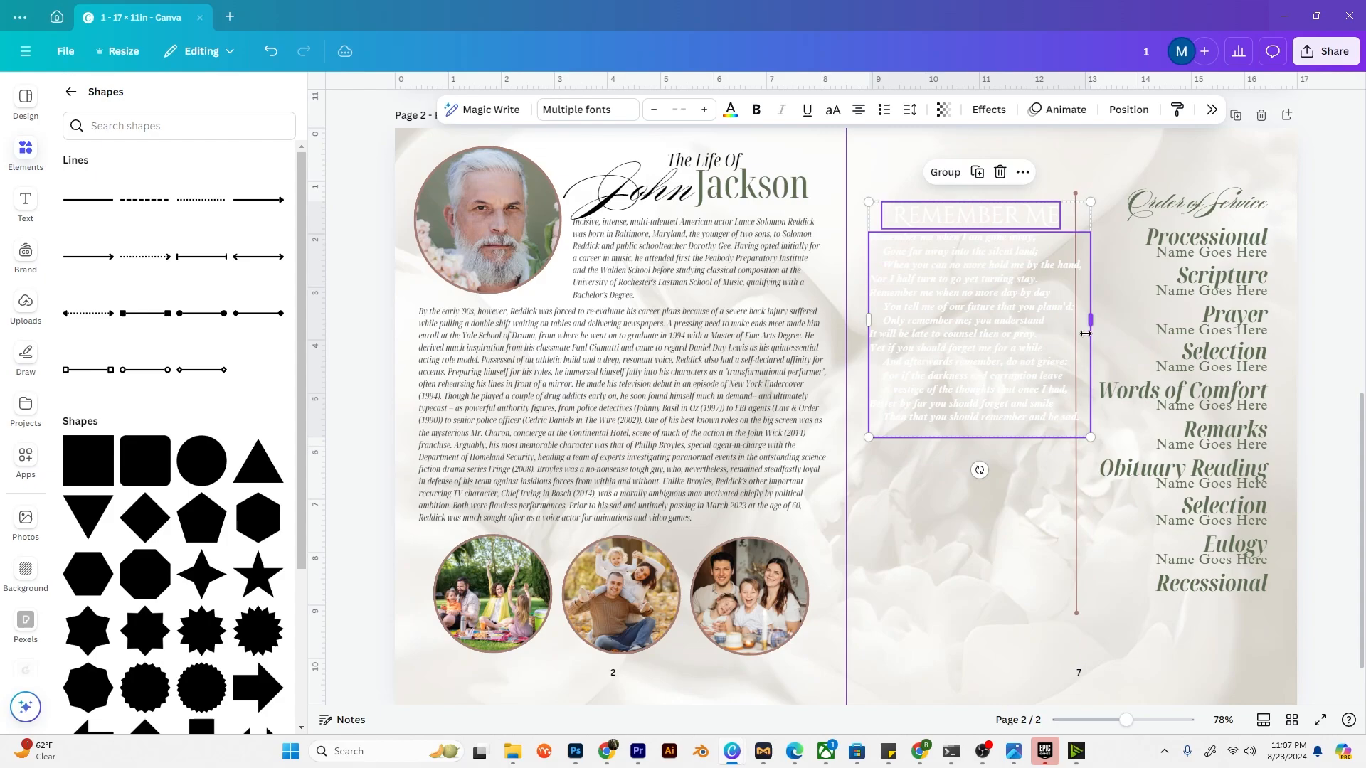
pyautogui.moveTo(1075, 552); pyautogui.dragTo(1088, 552)
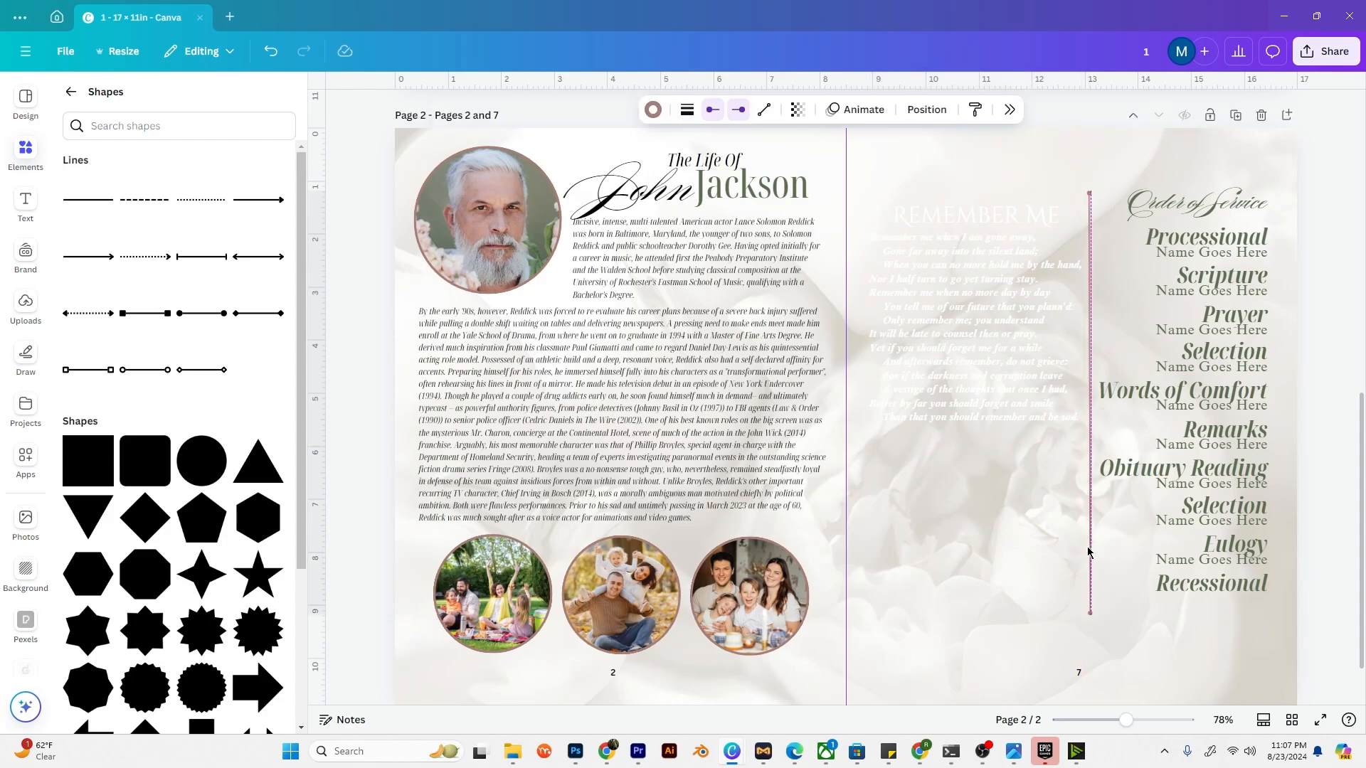
# Step: Recolor the Remember Me heading and poem with the document's dark green #5c6d51
pyautogui.click(1027, 407)
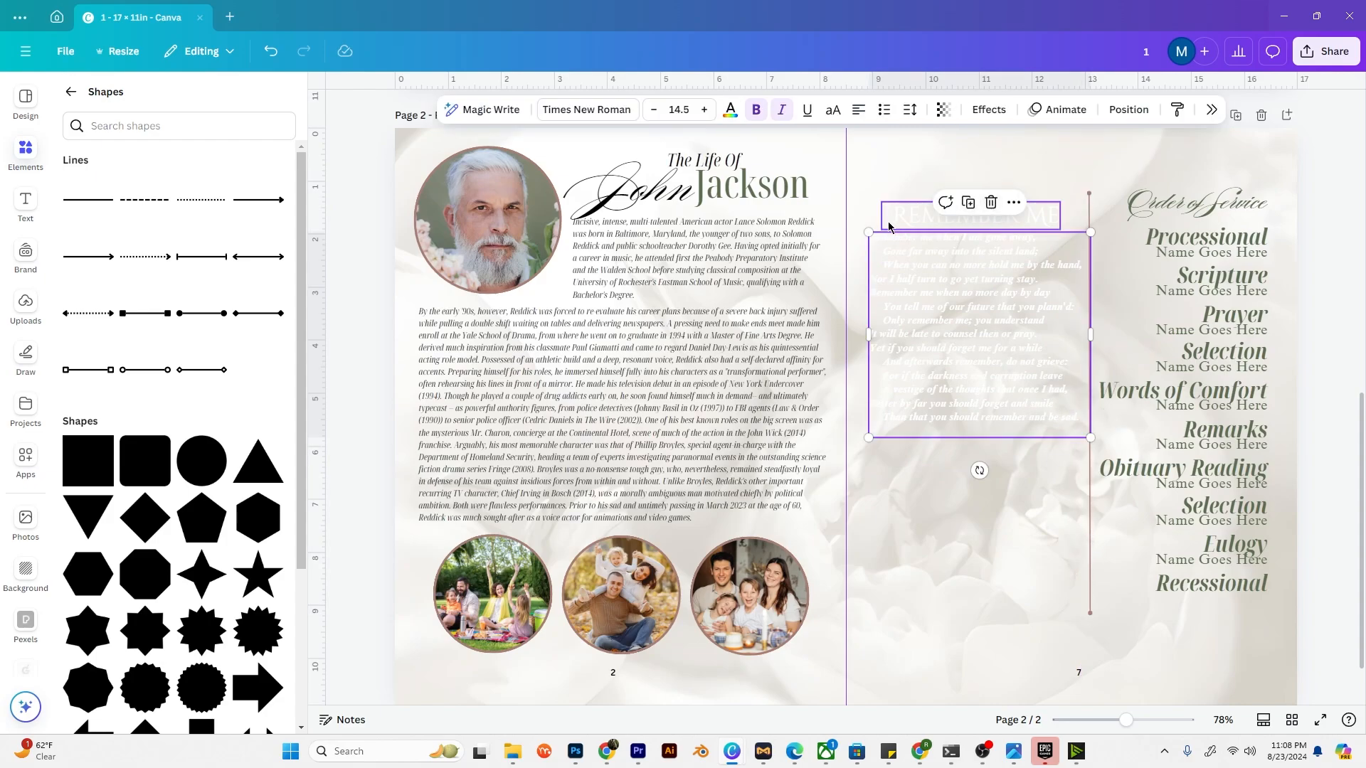
pyautogui.click(730, 110)
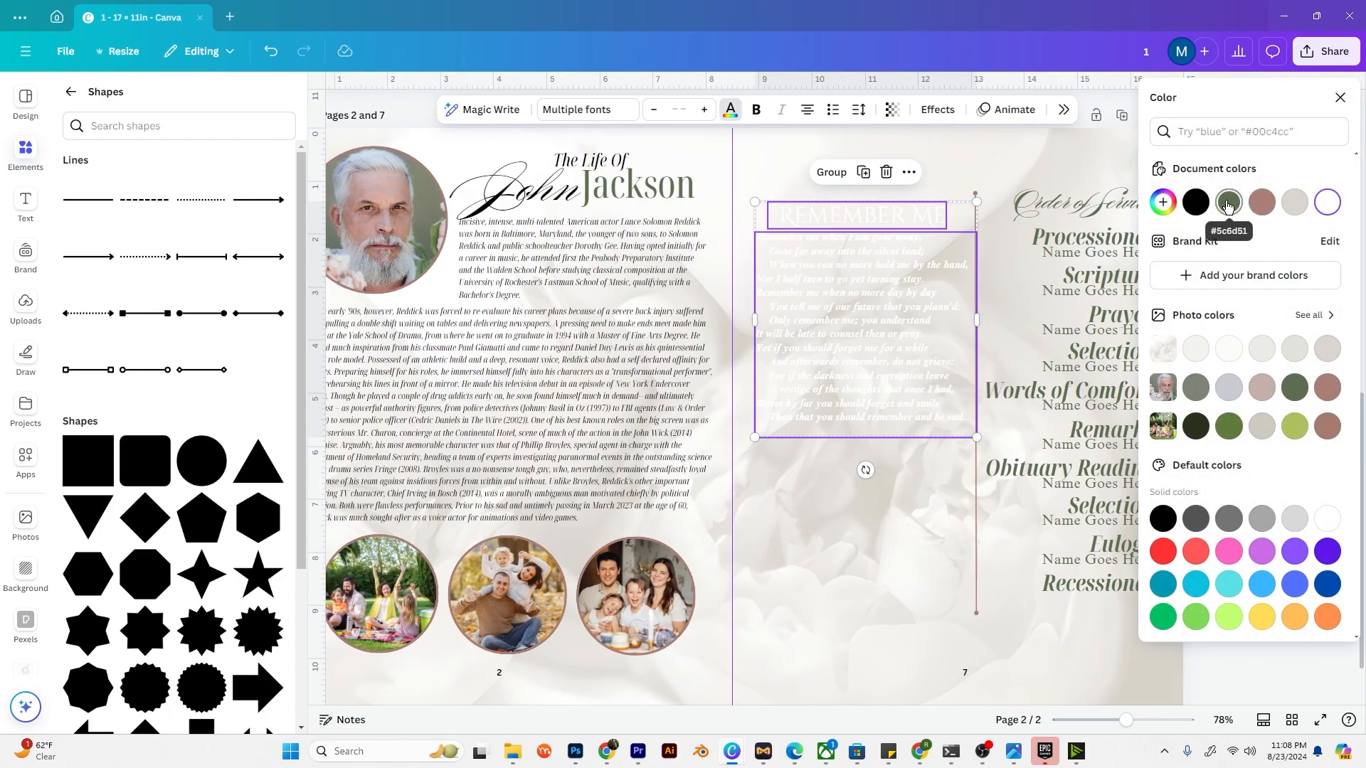
pyautogui.click(1228, 204)
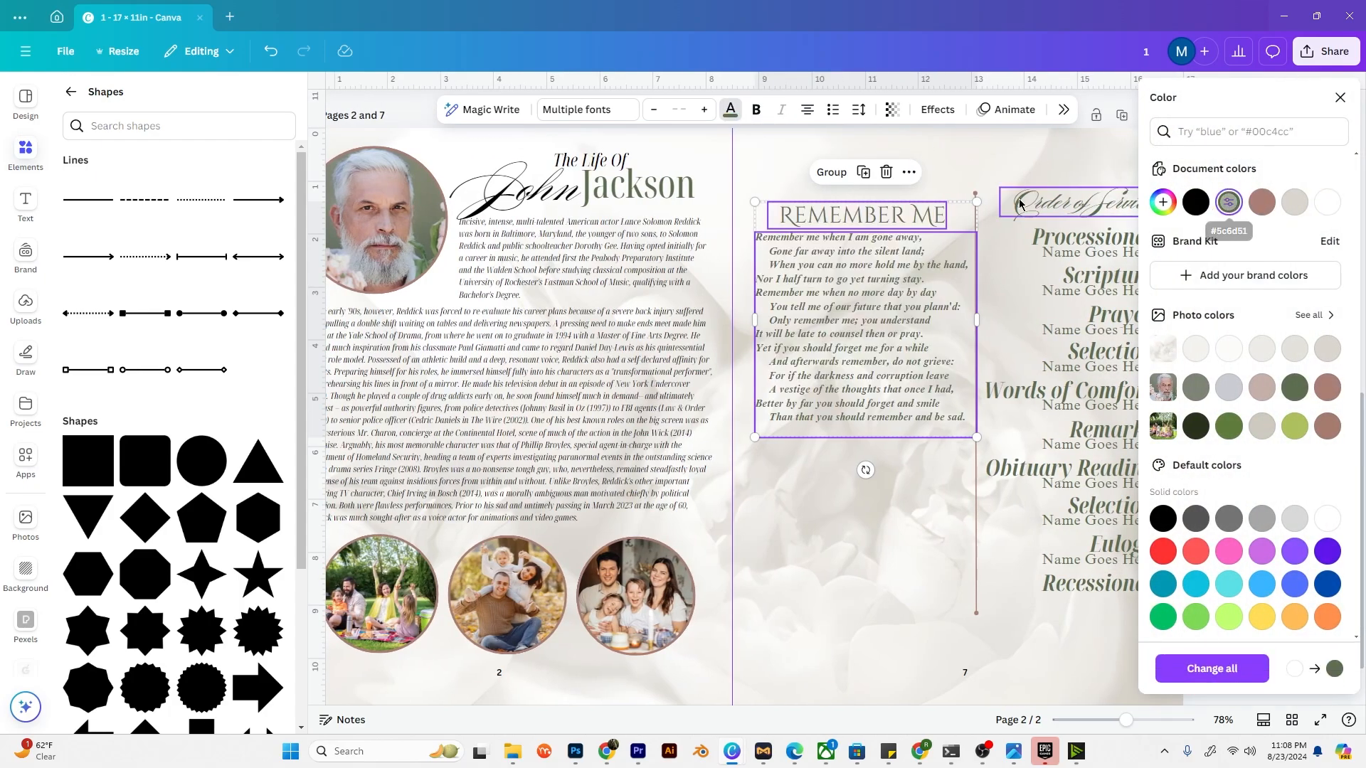
pyautogui.click(939, 179)
# Step: Nudge the Remember Me heading up and set both it and the Order of Service heading in Noto Serif Display ExtraCondensed
pyautogui.moveTo(972, 223); pyautogui.dragTo(977, 213)
pyautogui.keyDown('shift'); pyautogui.click(1147, 210); pyautogui.keyUp('shift')
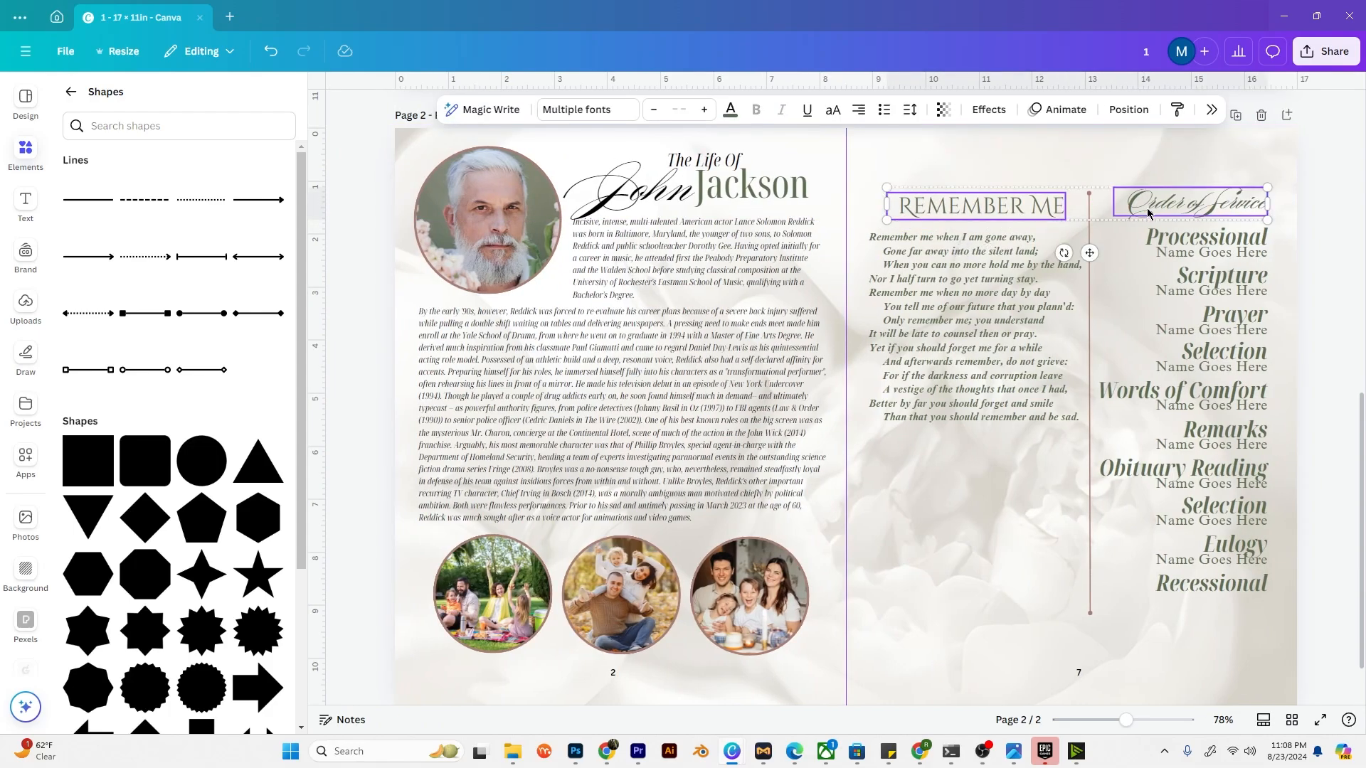
pyautogui.click(601, 110)
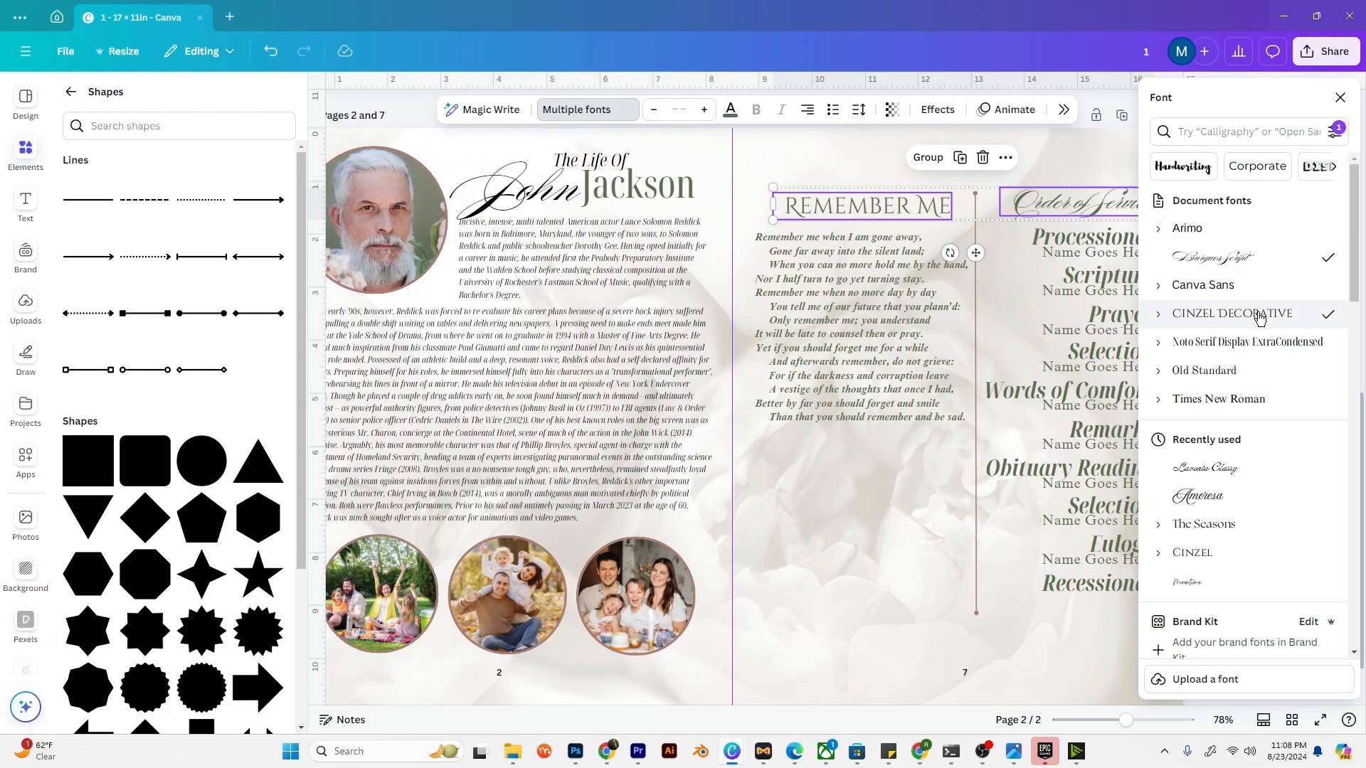
pyautogui.click(1253, 342)
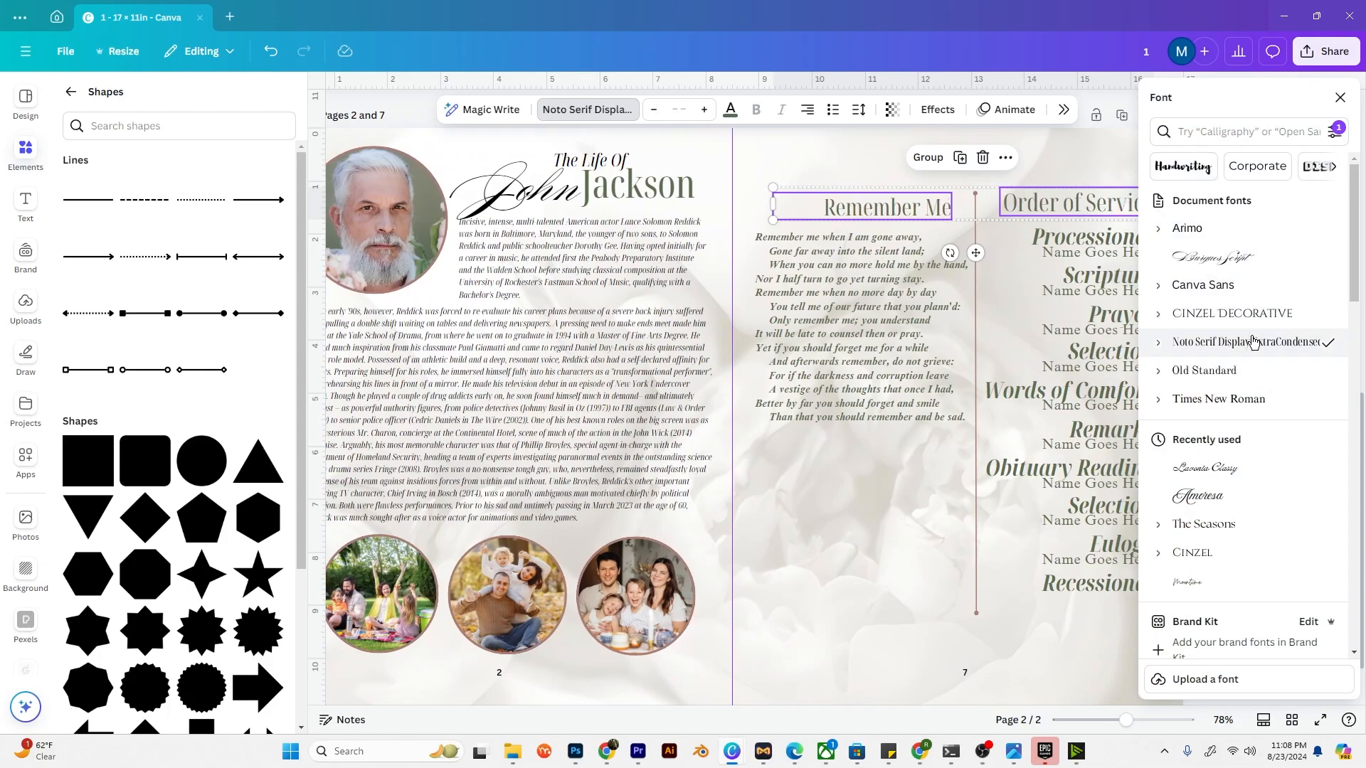
pyautogui.click(1064, 161)
# Step: Center the Remember Me heading's text and move the poem up close beneath it
pyautogui.click(1019, 211)
pyautogui.moveTo(1019, 211); pyautogui.dragTo(1019, 207)
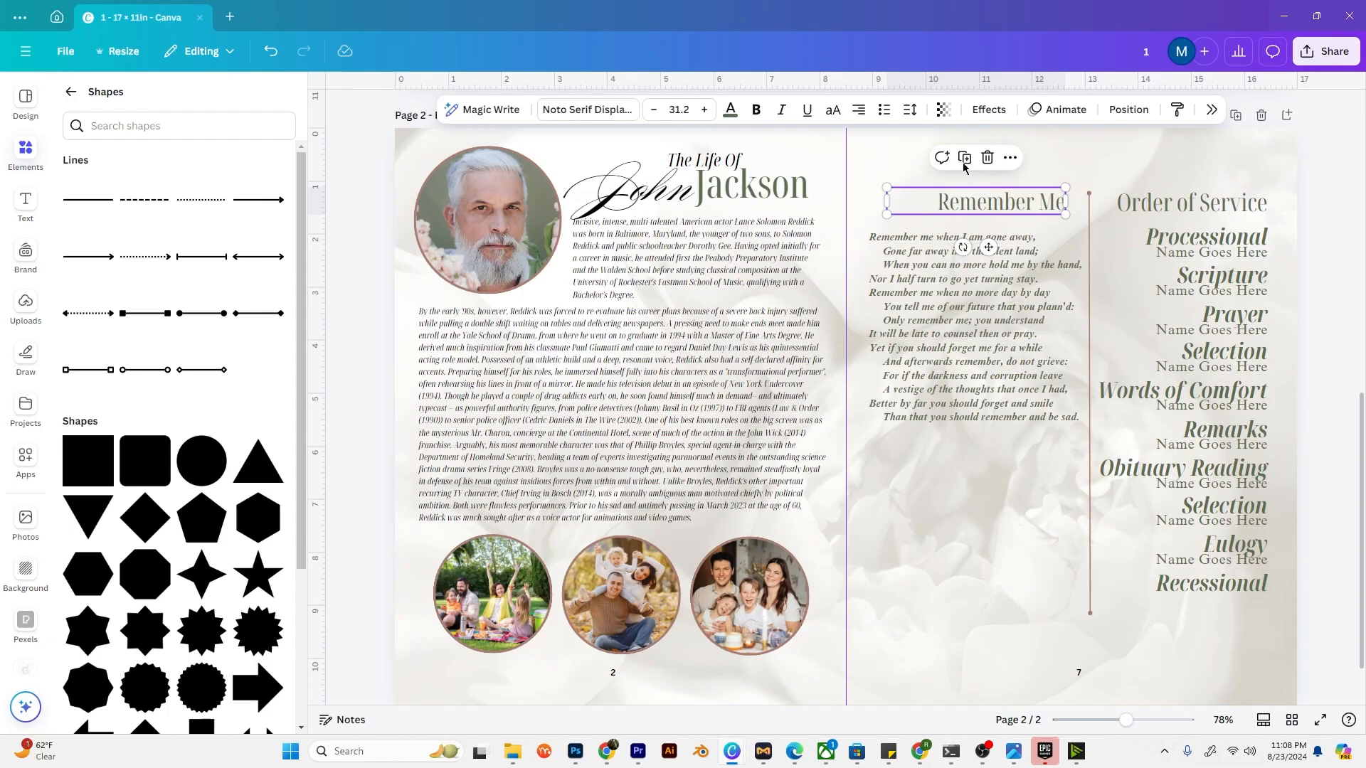
pyautogui.click(859, 110)
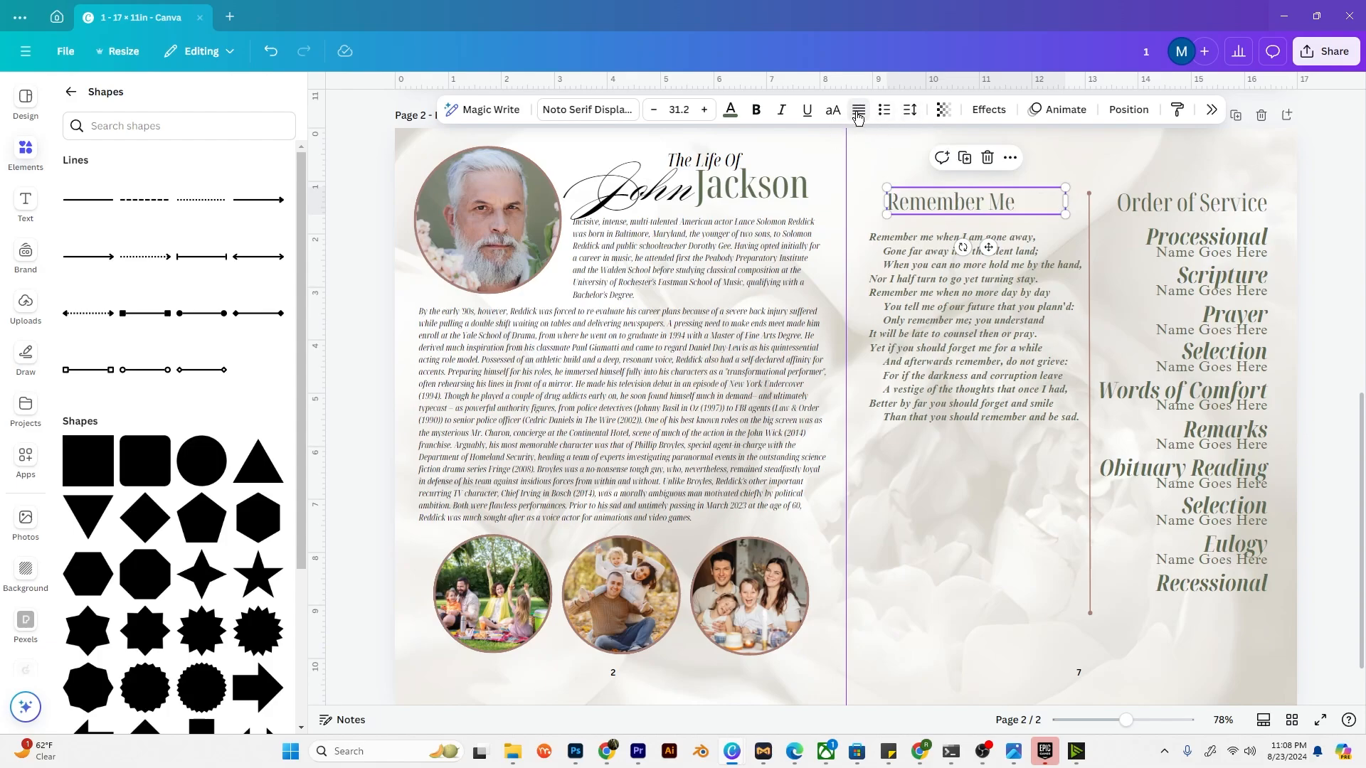
pyautogui.click(859, 111)
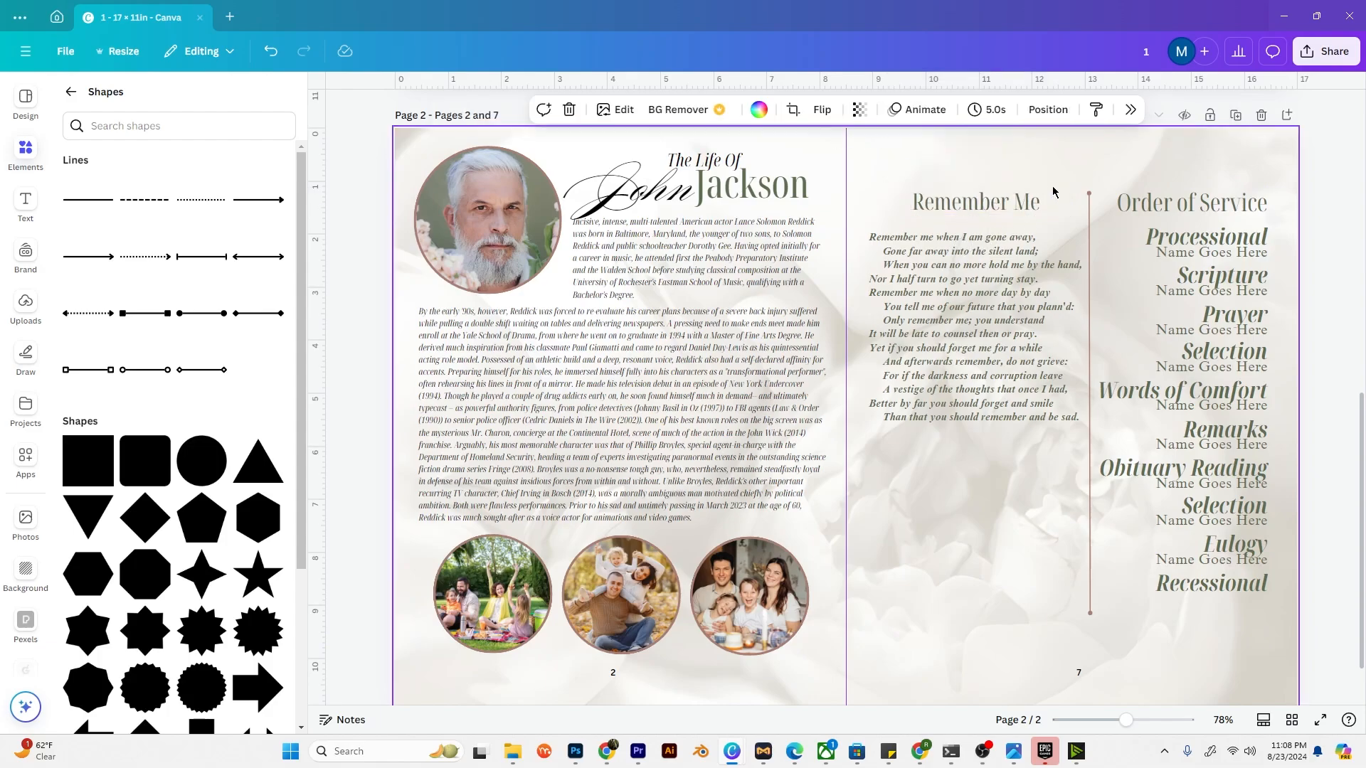
pyautogui.click(1021, 283)
pyautogui.moveTo(1021, 283); pyautogui.dragTo(1031, 269)
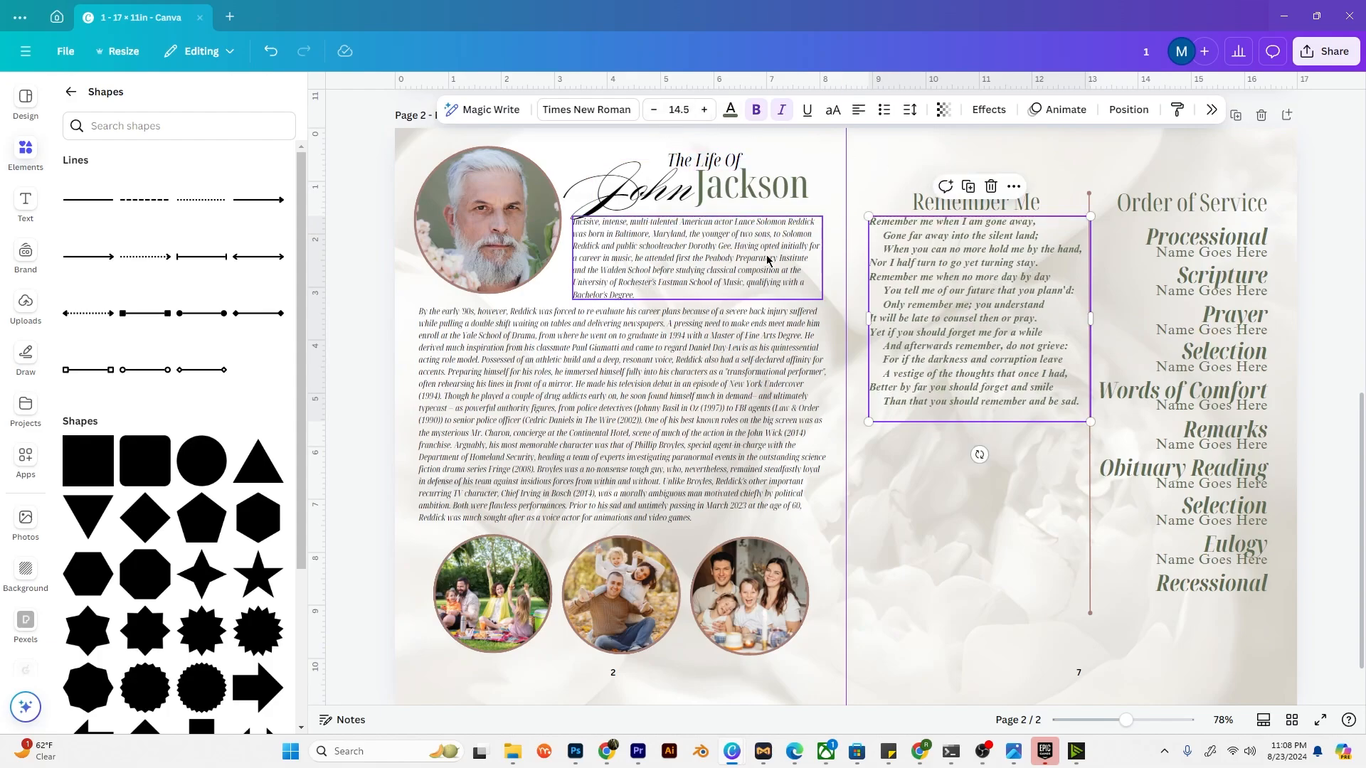
# Step: Copy the style of the life story's first paragraph onto the Remember Me poem and center the poem's text
pyautogui.rightClick(747, 245)
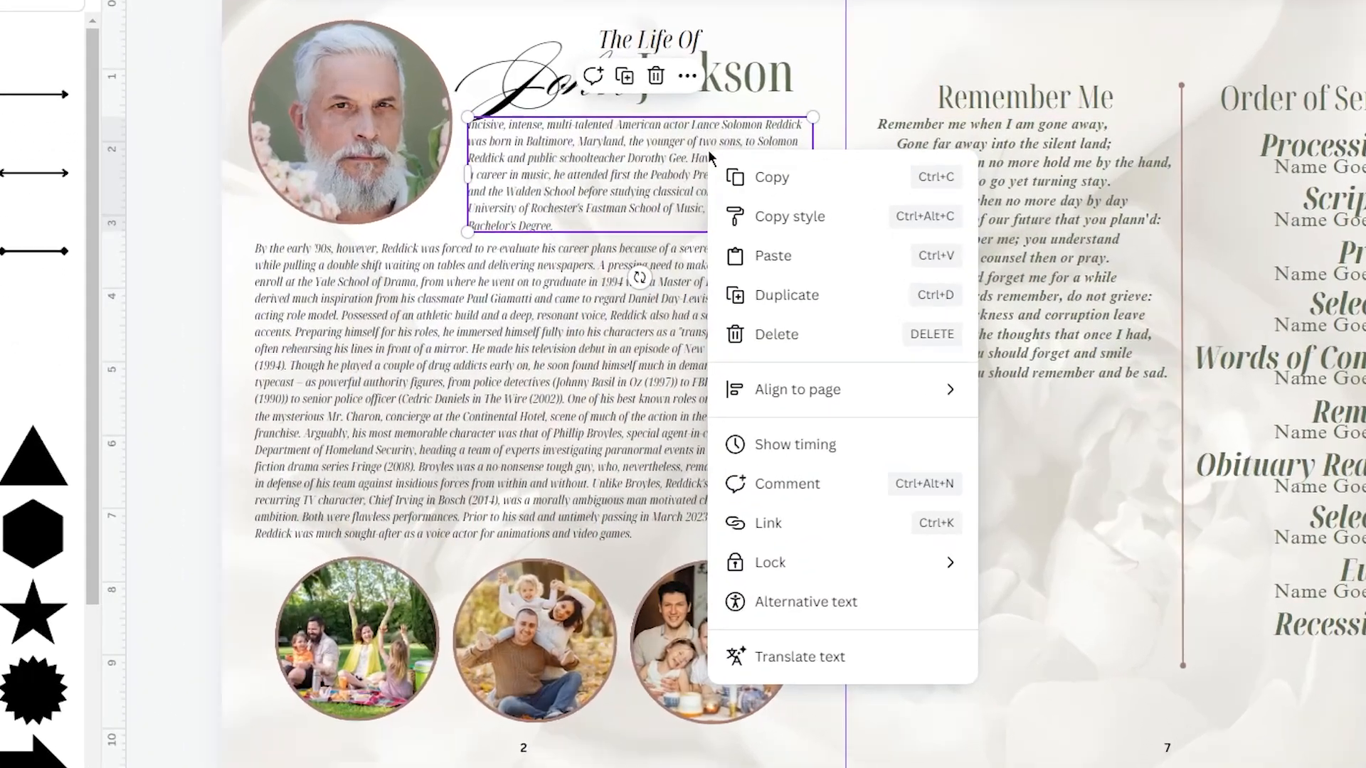
pyautogui.click(811, 279)
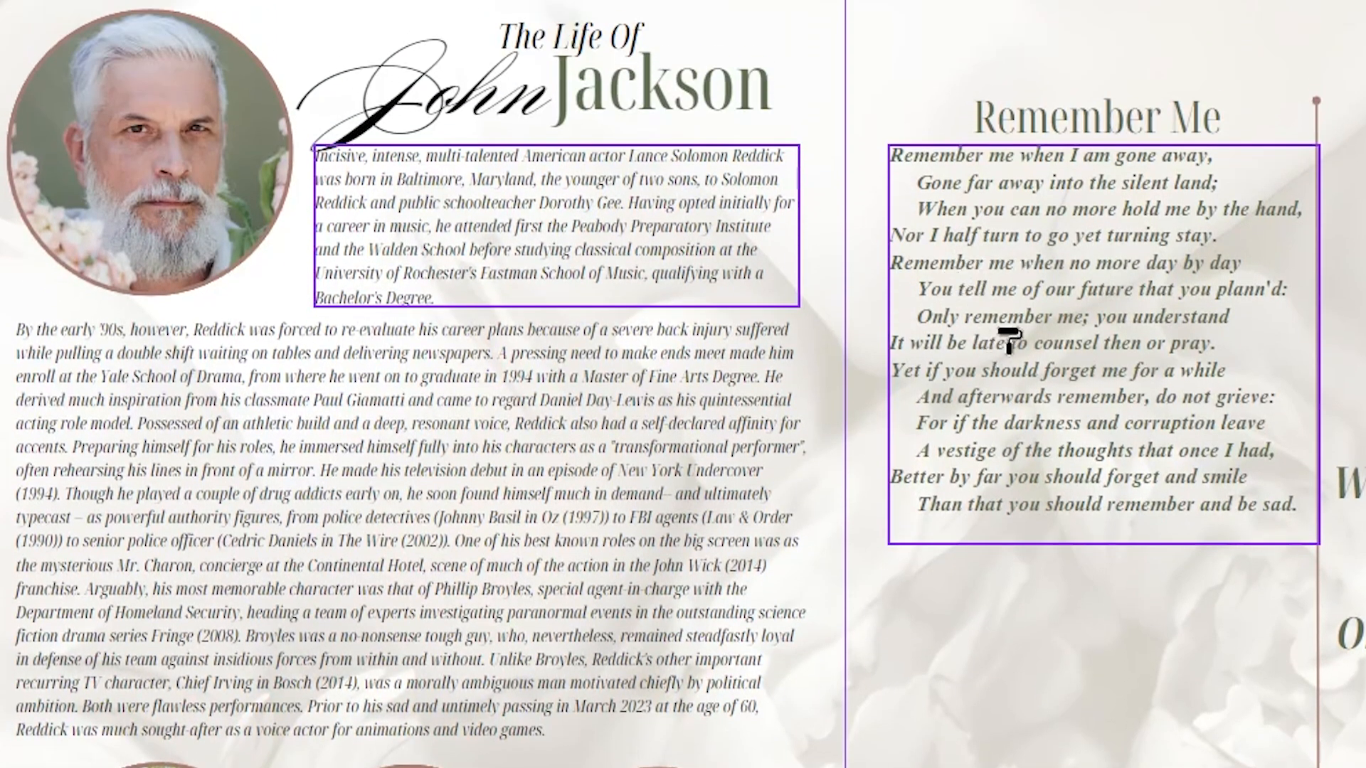
pyautogui.click(1050, 292)
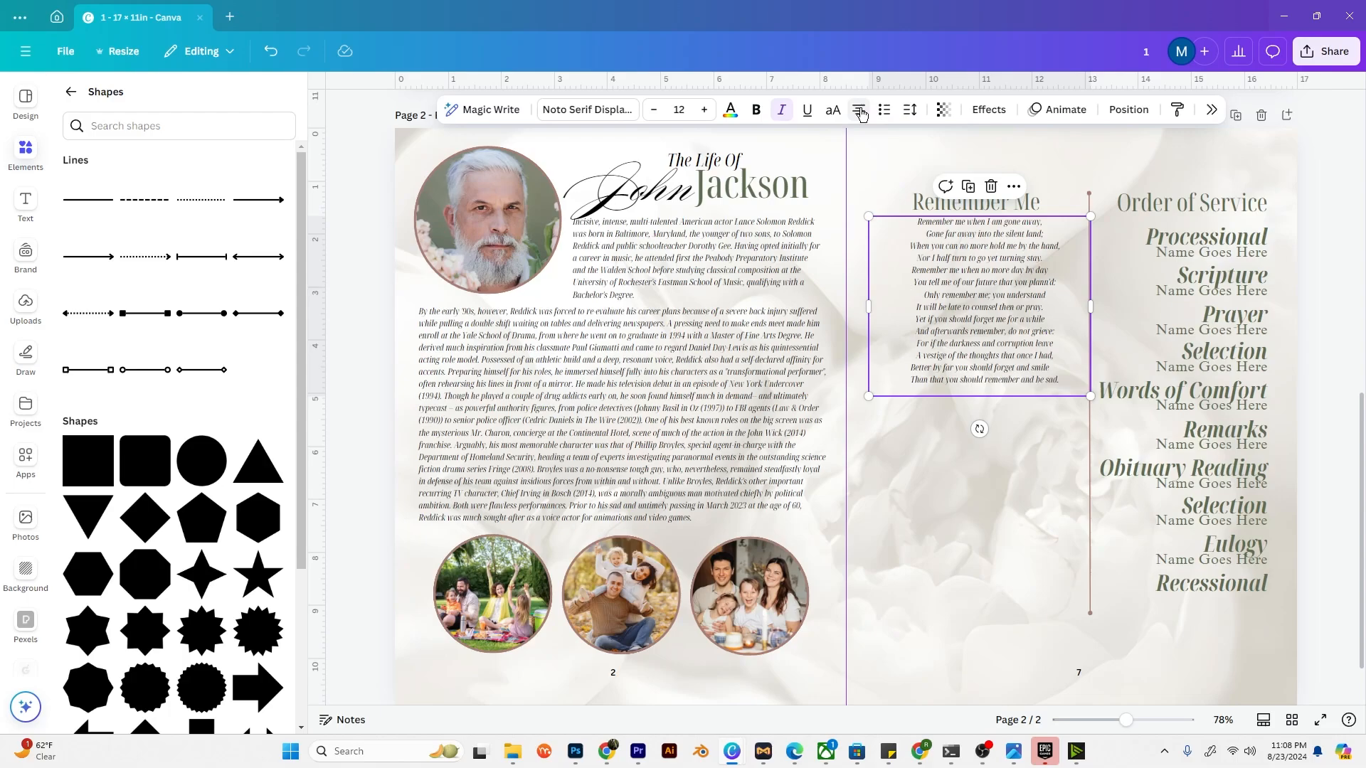
pyautogui.click(907, 140)
# Step: Shift the Remember Me heading and poem together slightly left, away from the vertical line
pyautogui.click(1003, 211)
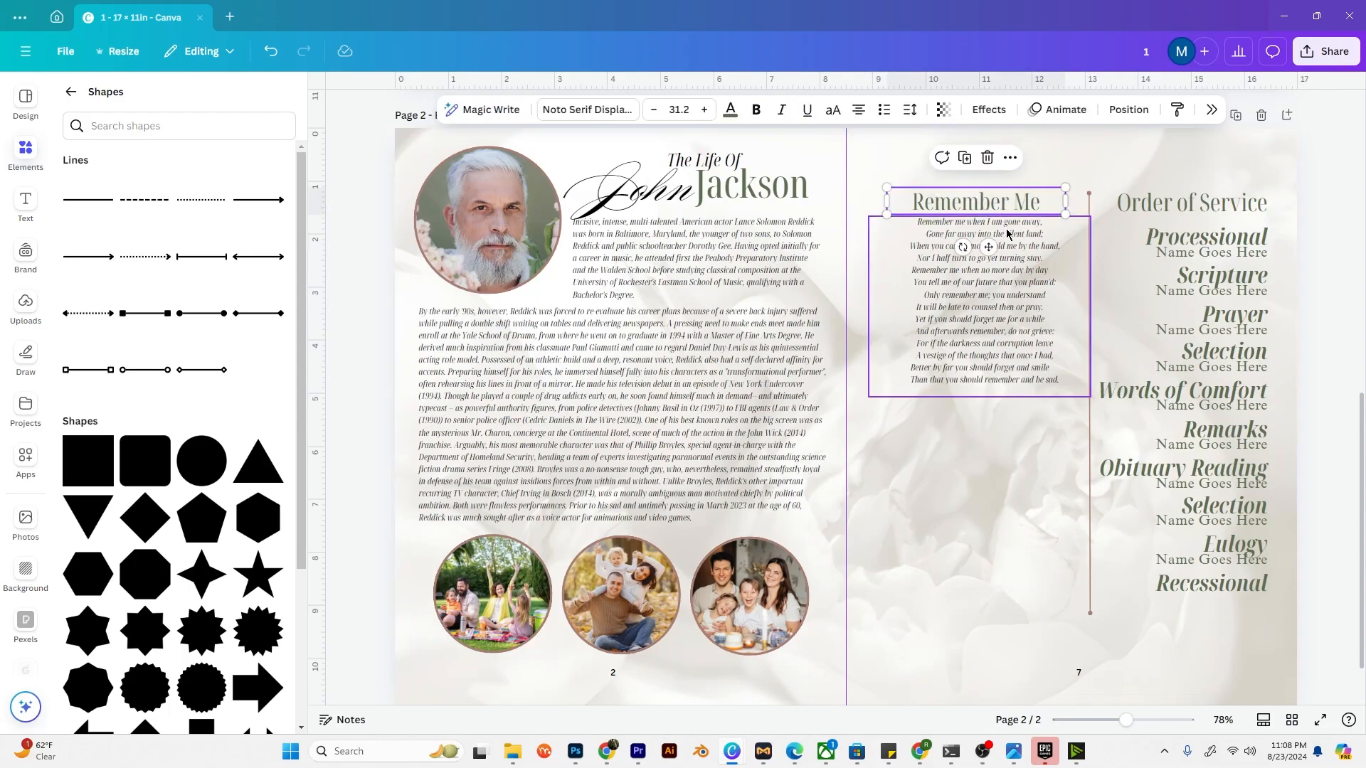
pyautogui.keyDown('shift'); pyautogui.click(1012, 290); pyautogui.keyUp('shift')
pyautogui.moveTo(1012, 289); pyautogui.dragTo(990, 290)
pyautogui.click(978, 444)
# Step: Set the Remember Me poem's font size to 15
pyautogui.click(964, 328)
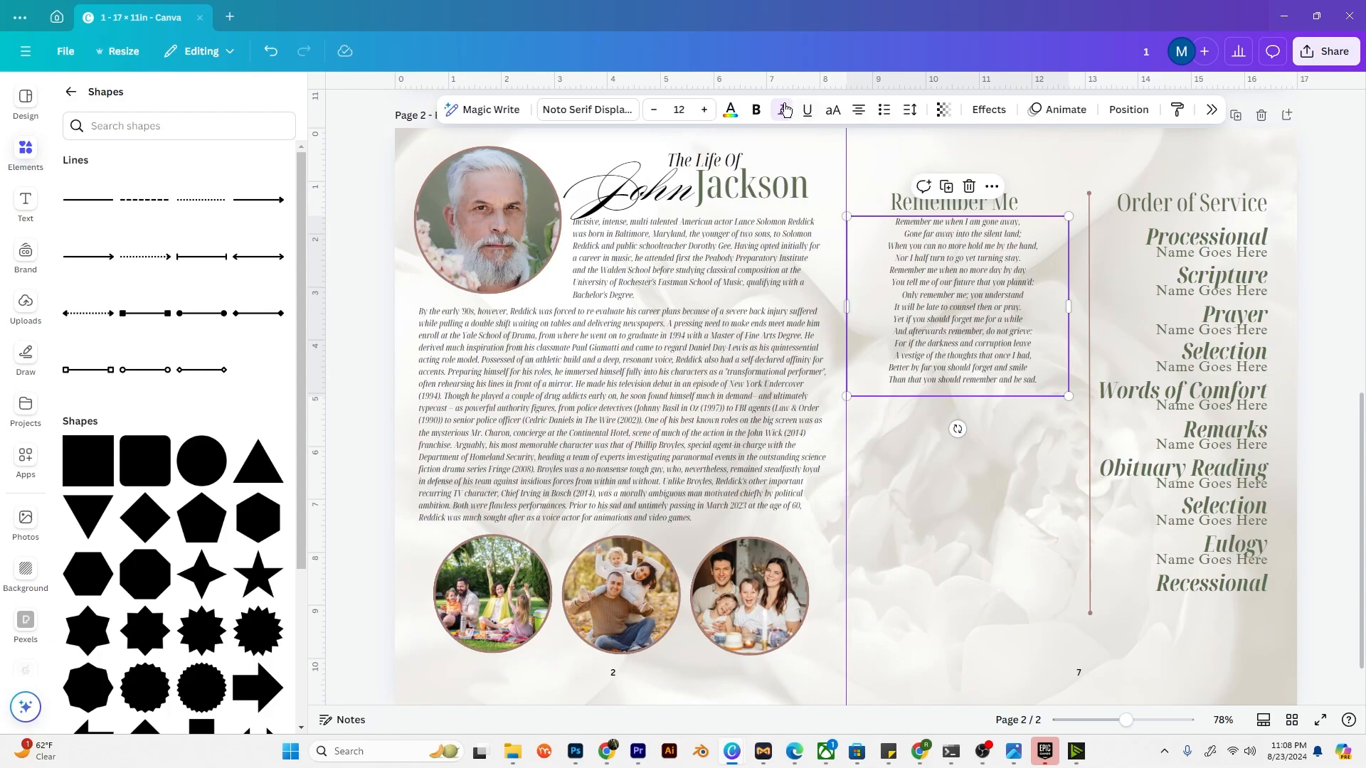
pyautogui.click(704, 112)
pyautogui.click(704, 112)
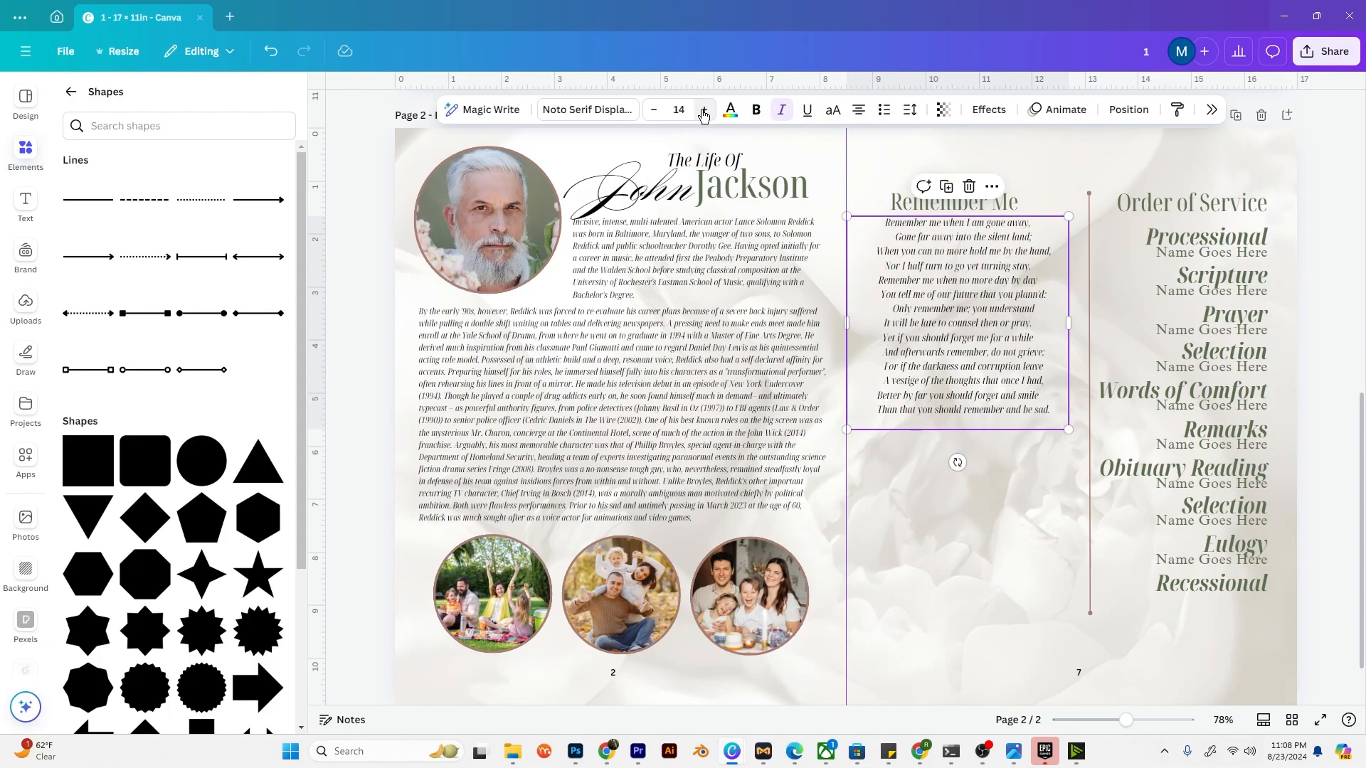
pyautogui.click(704, 115)
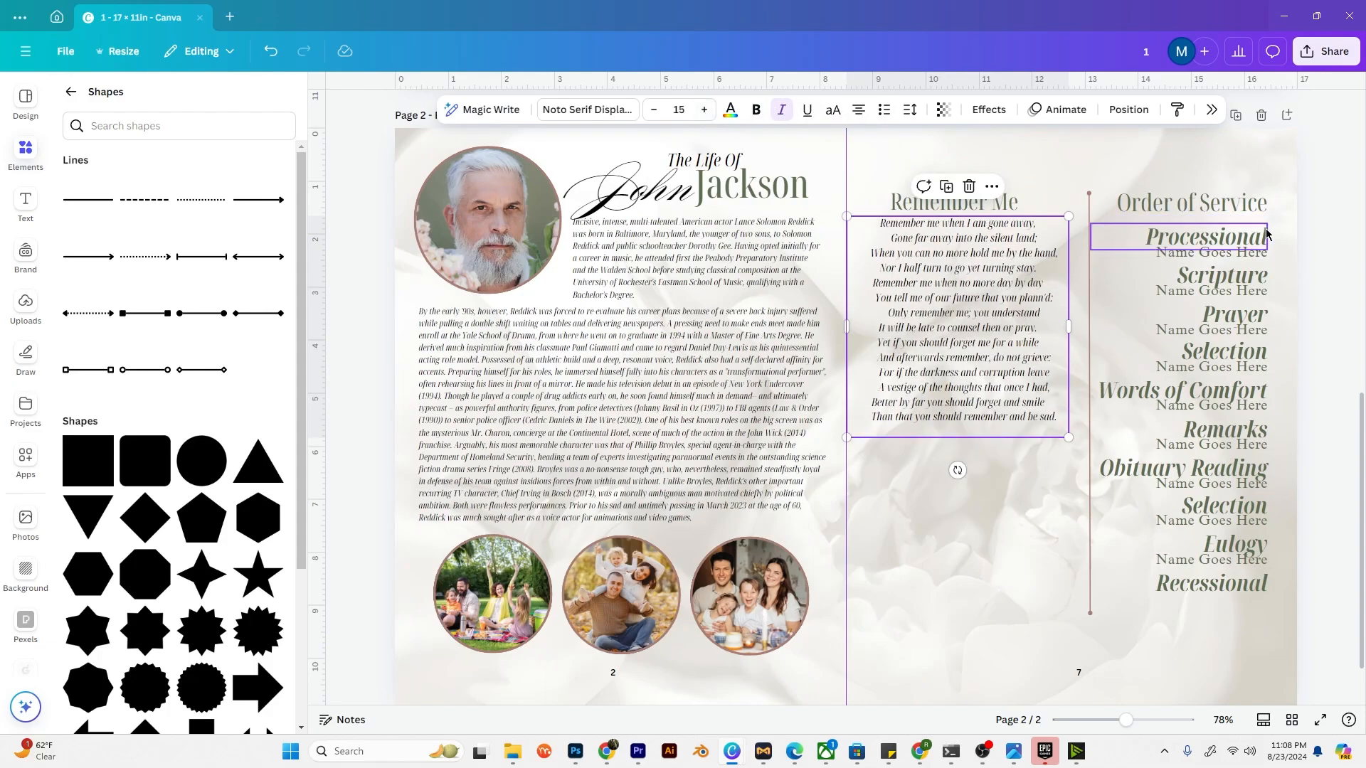
pyautogui.click(1287, 243)
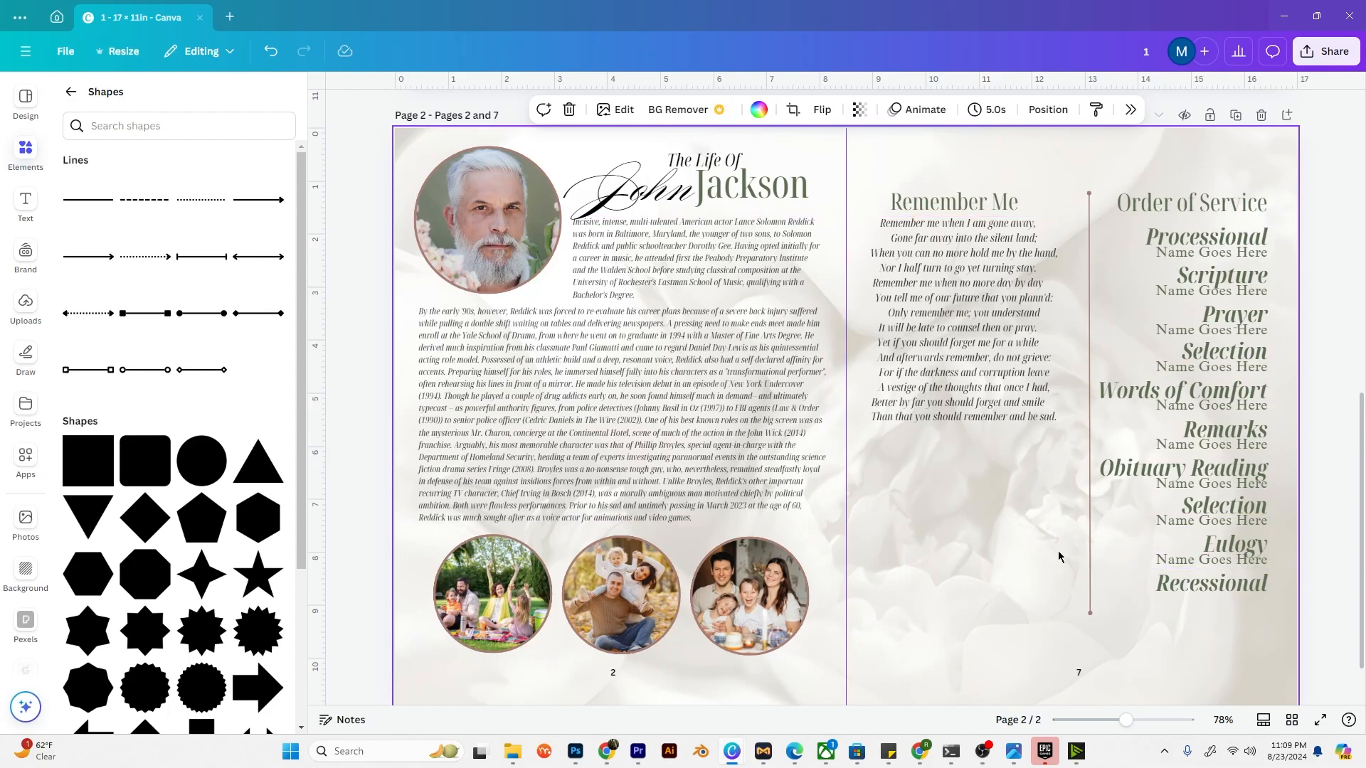
# Step: Duplicate the rightmost family photo circle from page 2, place the copy below the poem on page 7, and shrink it slightly
pyautogui.scroll(-1, 967, 587)
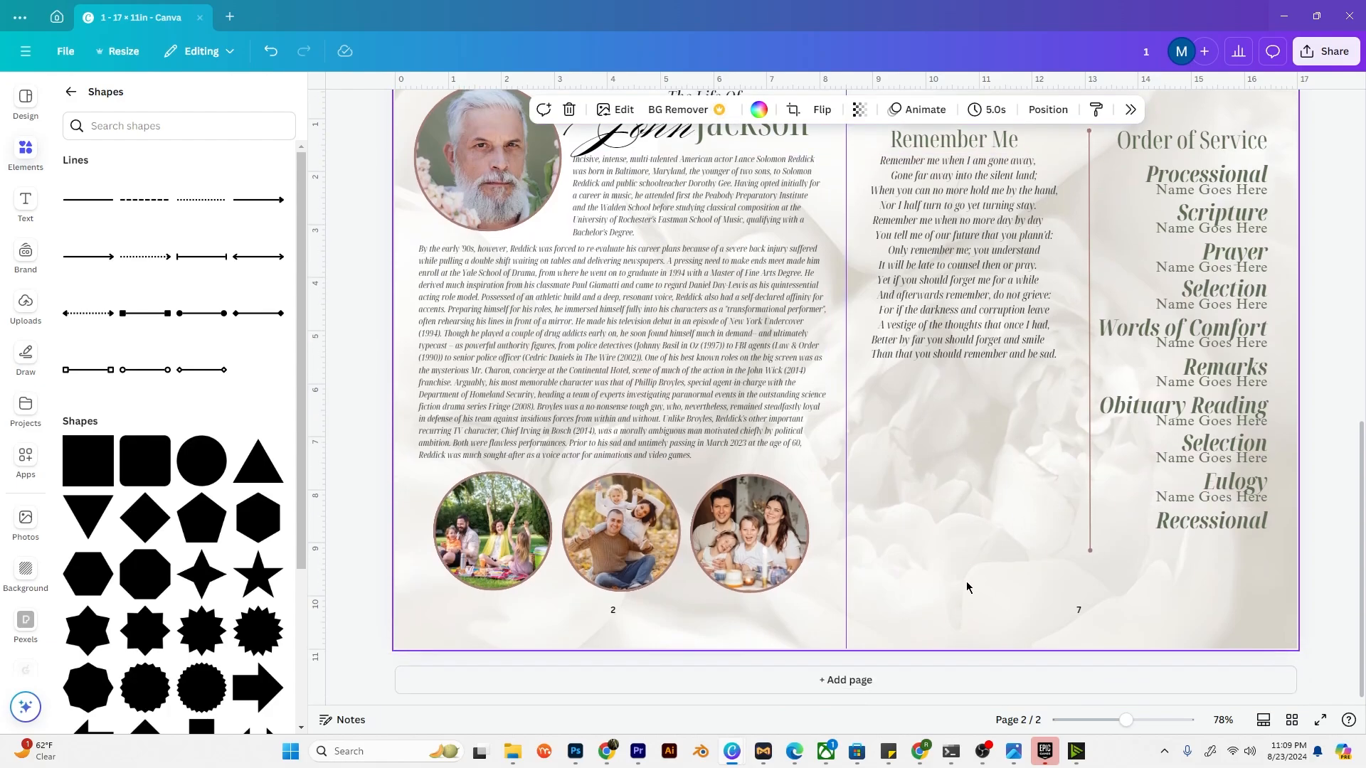
pyautogui.click(745, 538)
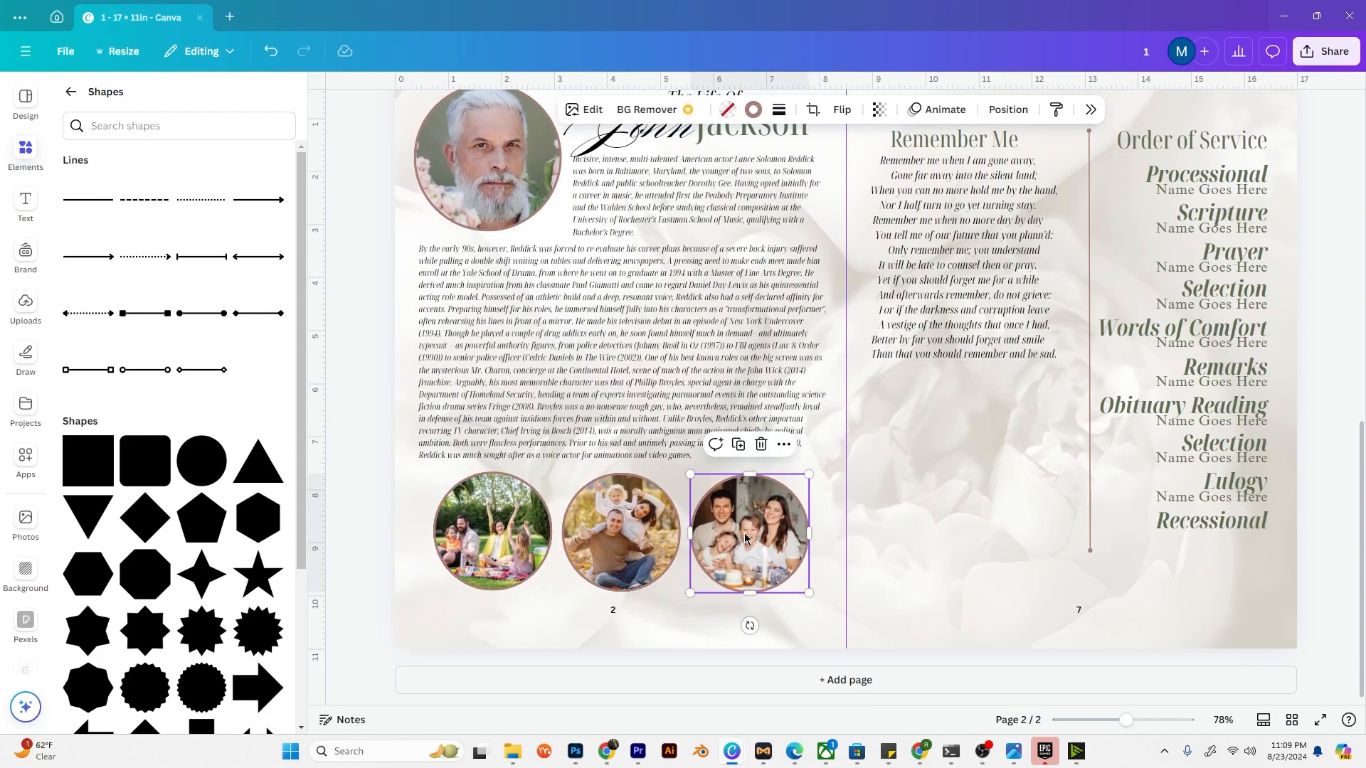
pyautogui.click(739, 444)
pyautogui.moveTo(761, 499); pyautogui.dragTo(965, 486)
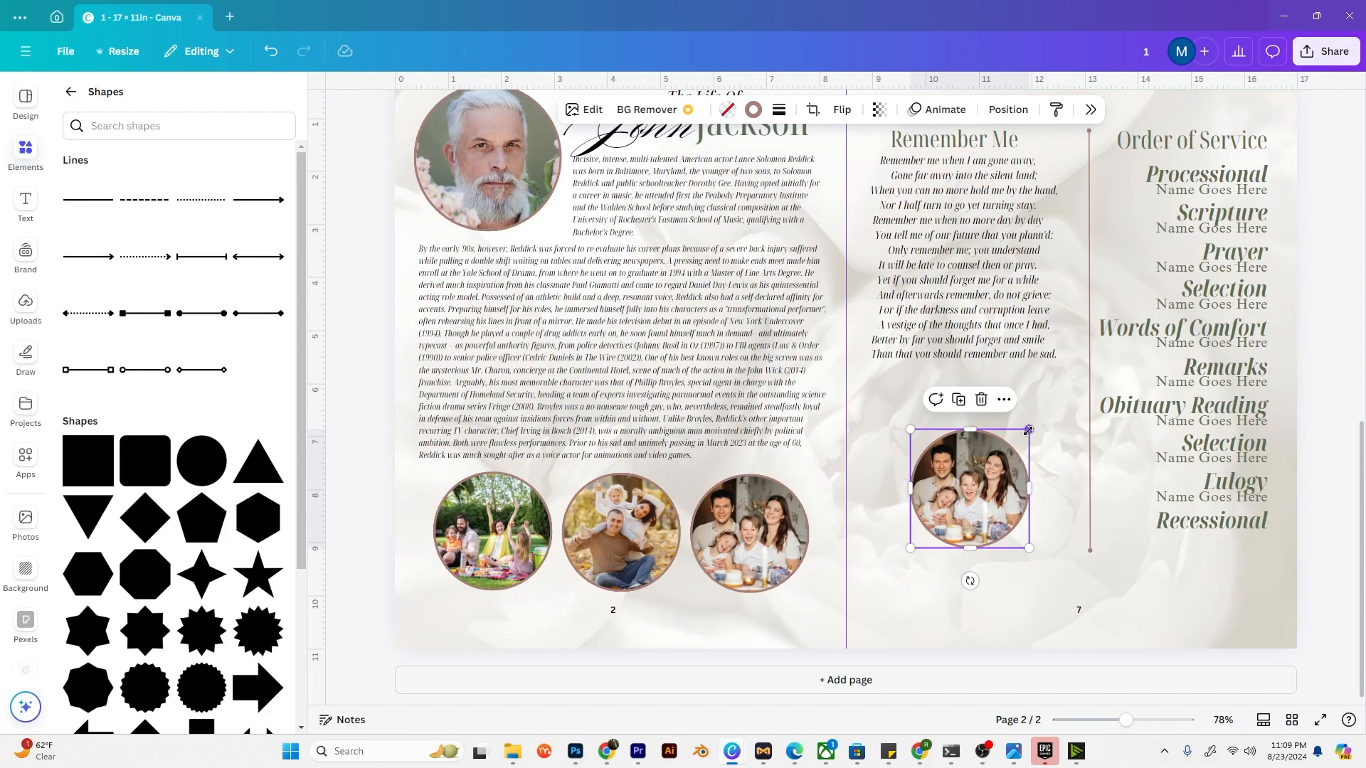
pyautogui.moveTo(1028, 431); pyautogui.dragTo(1015, 443)
pyautogui.moveTo(989, 502); pyautogui.dragTo(993, 486)
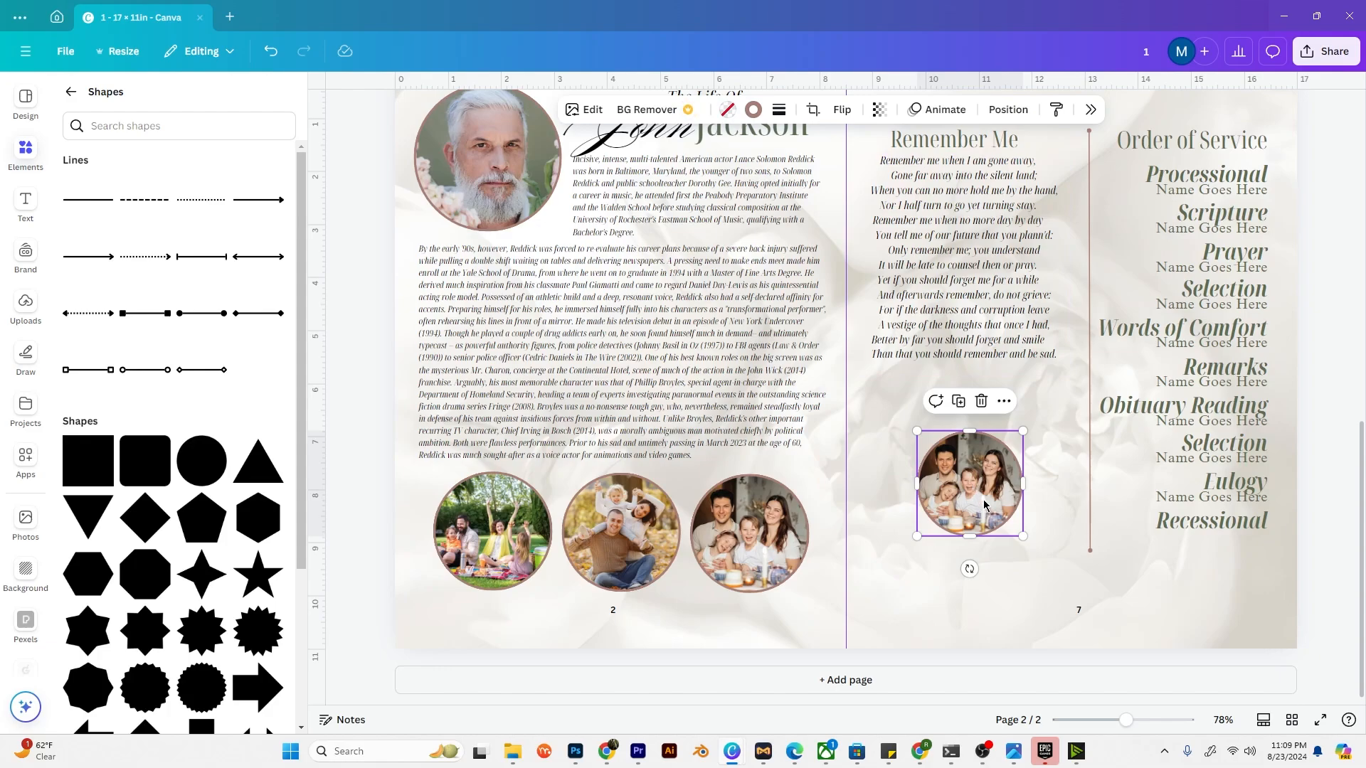
# Step: Duplicate the page 7 photo circle as a smaller one at its upper right, layered behind the larger circle
pyautogui.click(958, 400)
pyautogui.moveTo(1183, 430); pyautogui.dragTo(1015, 434)
pyautogui.moveTo(1079, 391); pyautogui.dragTo(1045, 425)
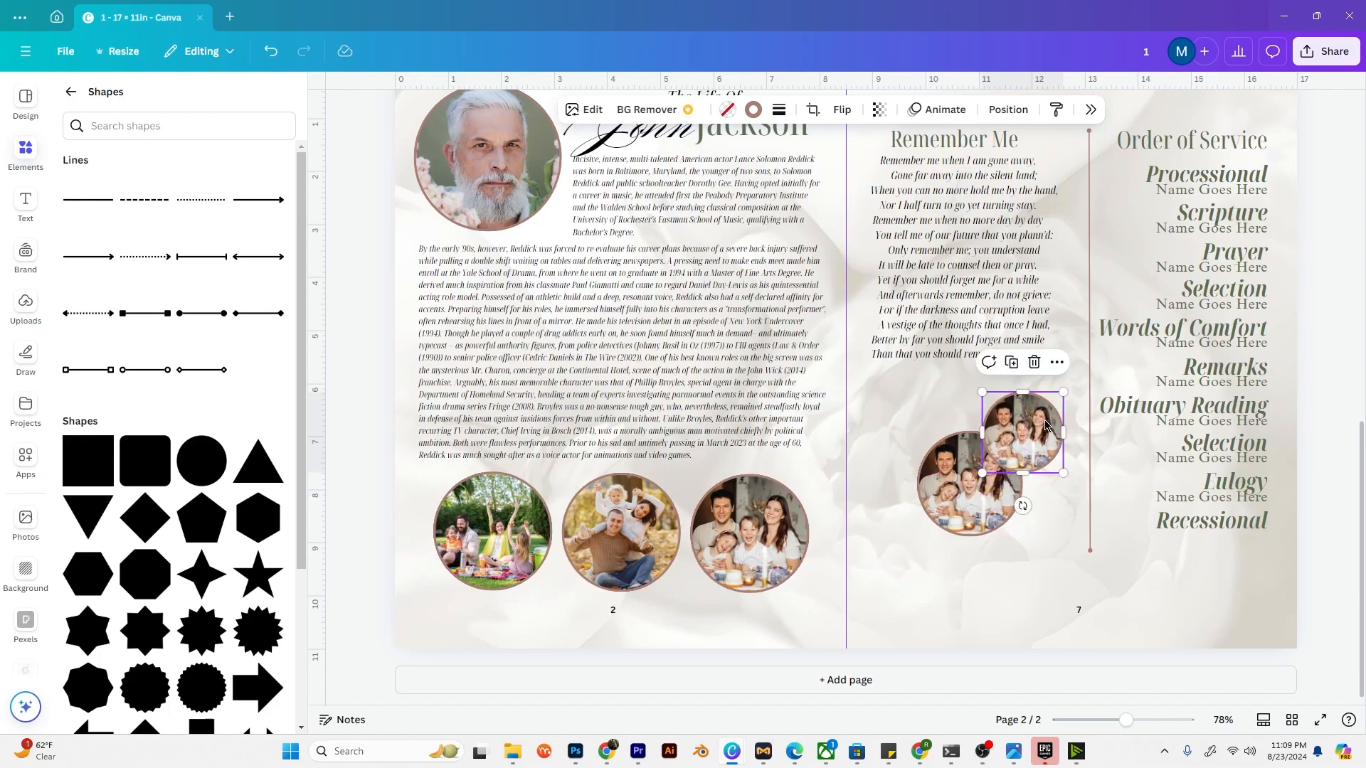
pyautogui.hotkey('ctrl', '[')
# Step: Duplicate the small photo circle and place the copy overlapping the lower right of the large center circle
pyautogui.hotkey('ctrl', 'd')
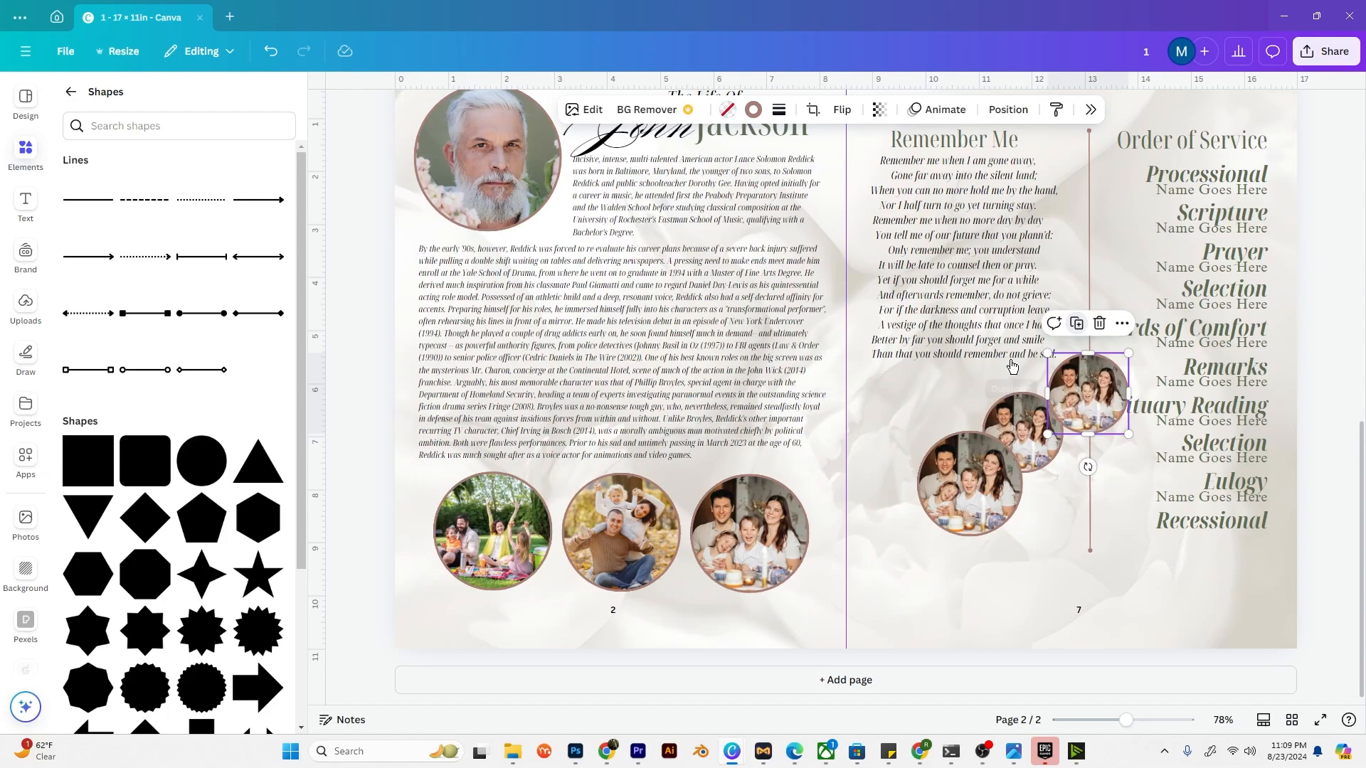
pyautogui.moveTo(1044, 427); pyautogui.dragTo(1019, 527)
pyautogui.hotkey('ctrl', '[')
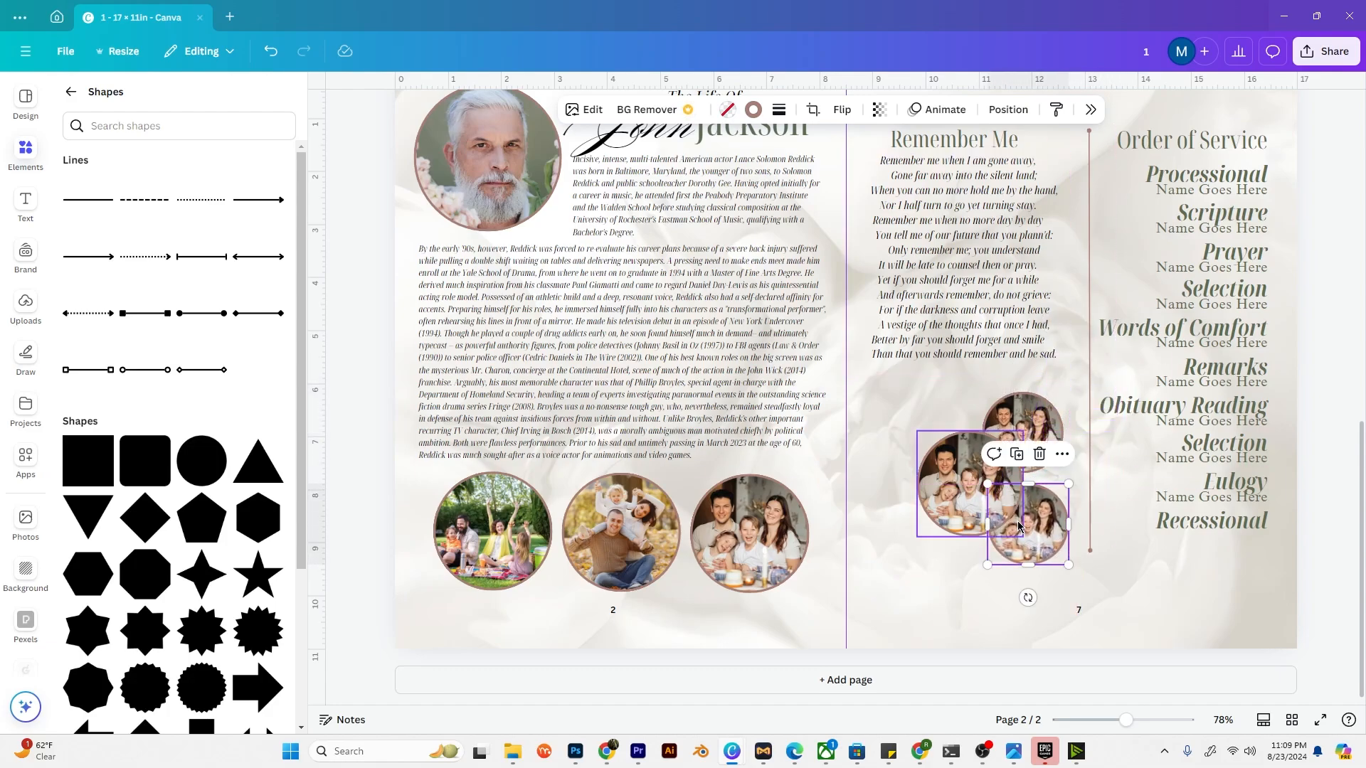
pyautogui.hotkey('ctrl', ']')
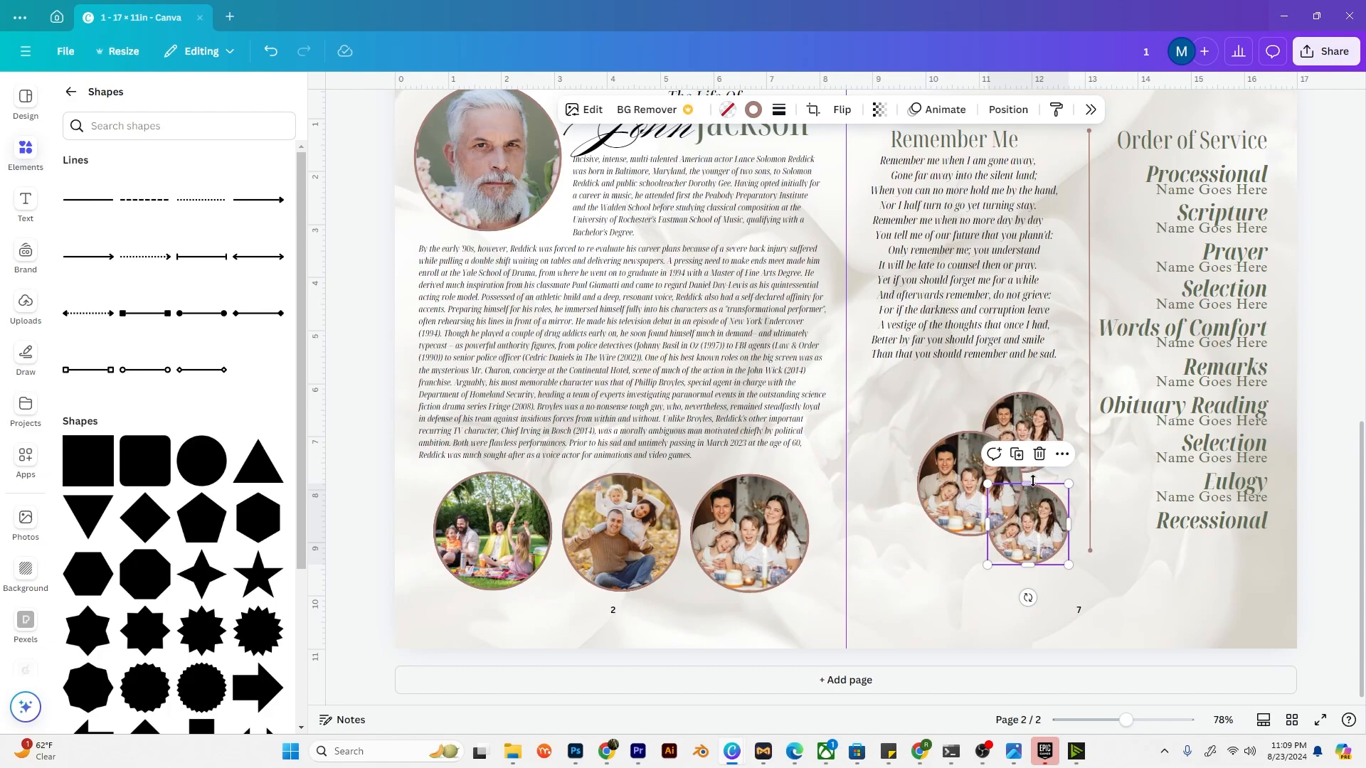
# Step: Add matching small photo circles at the upper left and lower left of the center circle and send them behind it
pyautogui.click(1017, 454)
pyautogui.moveTo(1046, 605); pyautogui.dragTo(930, 428)
pyautogui.keyDown('shift'); pyautogui.click(923, 551); pyautogui.keyUp('shift')
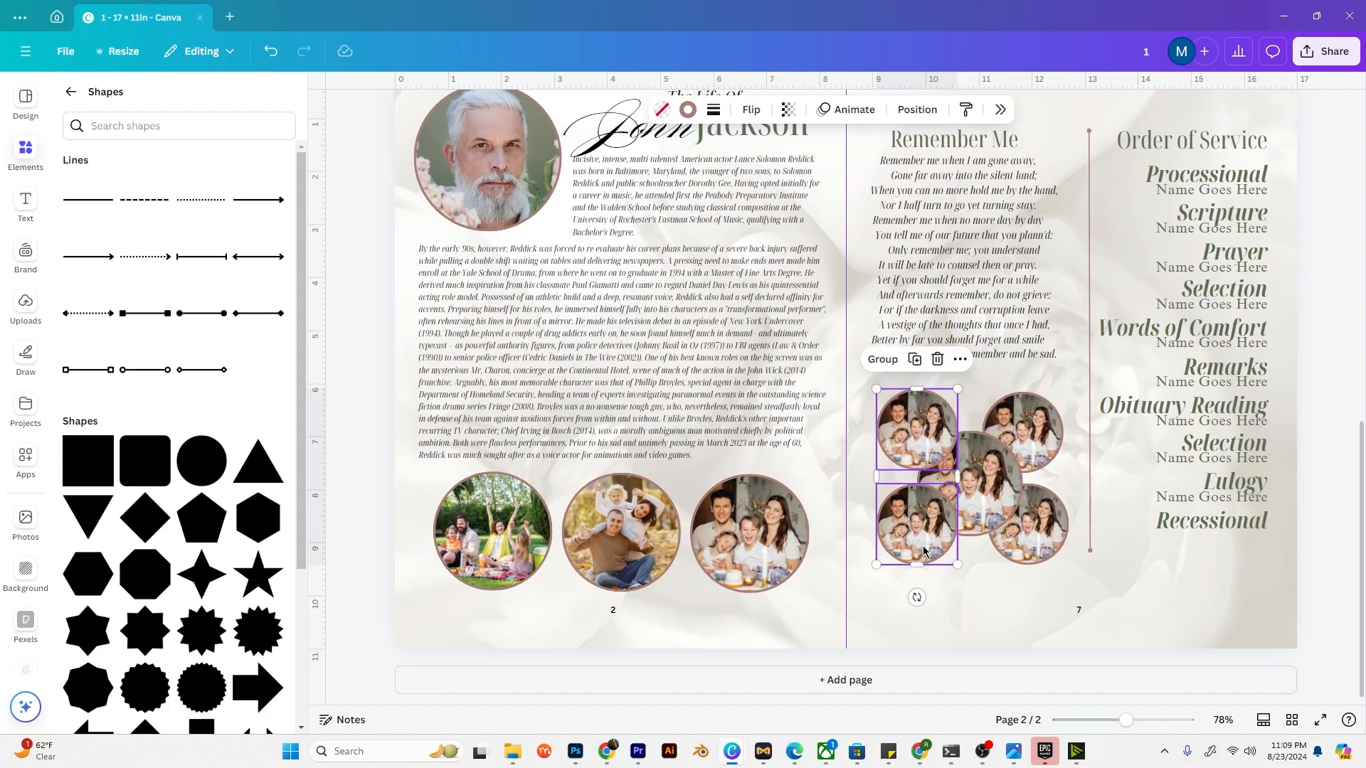
pyautogui.hotkey('ctrl', '[')
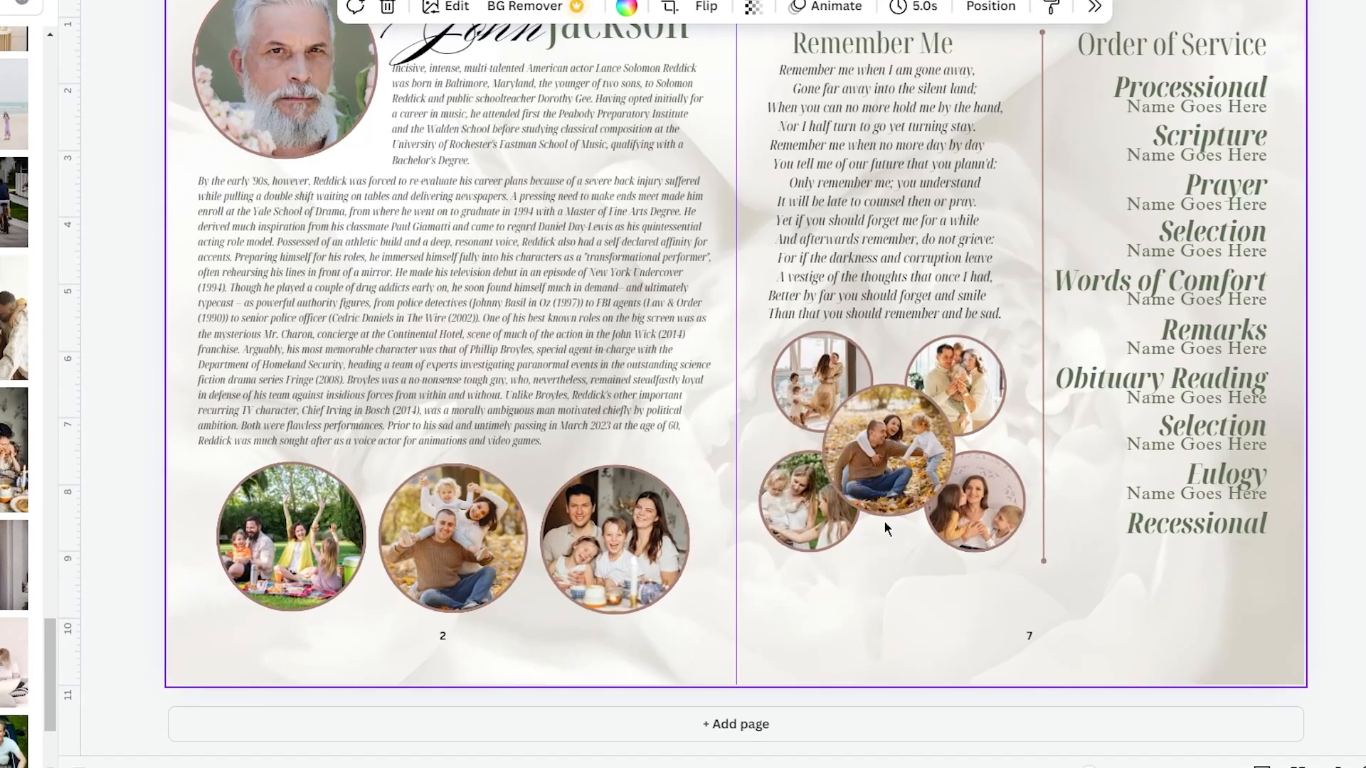
pyautogui.click(907, 444)
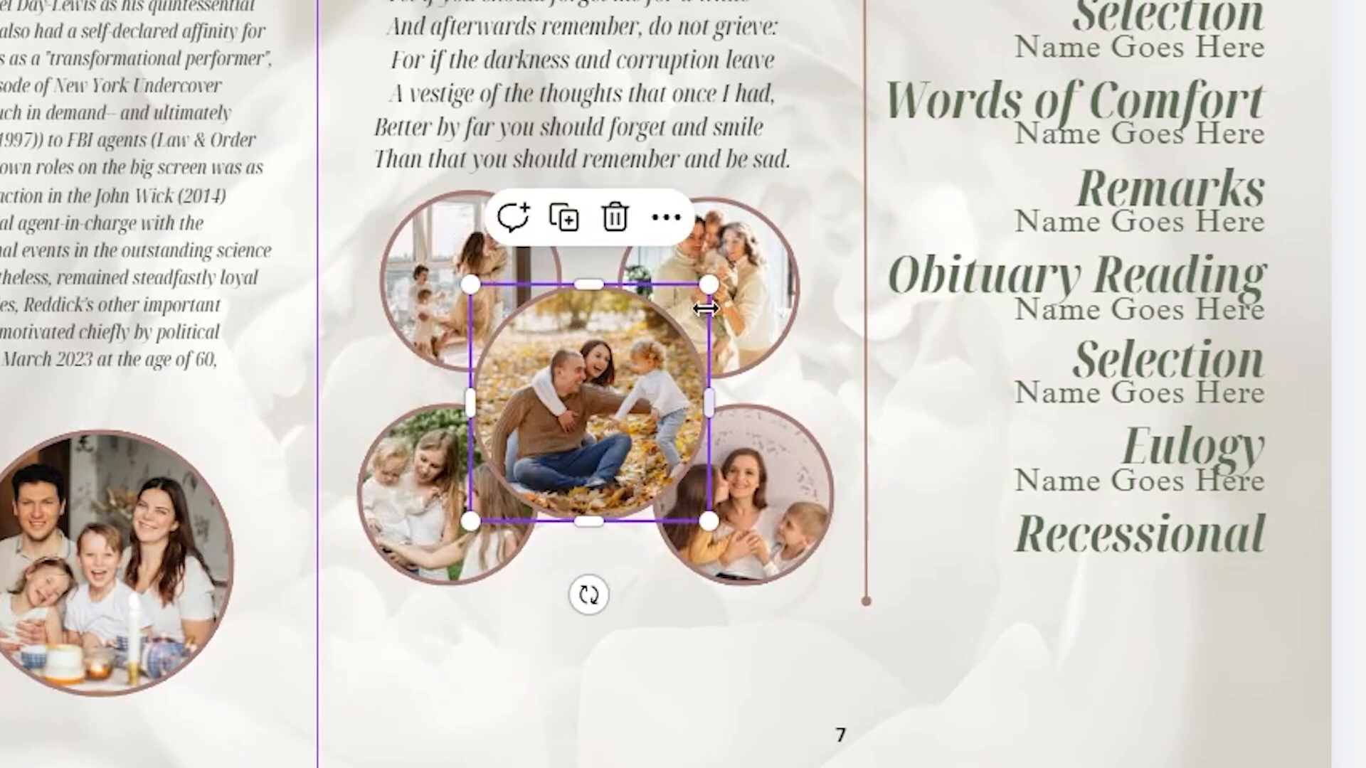
pyautogui.click(774, 274)
pyautogui.click(602, 404)
pyautogui.click(722, 487)
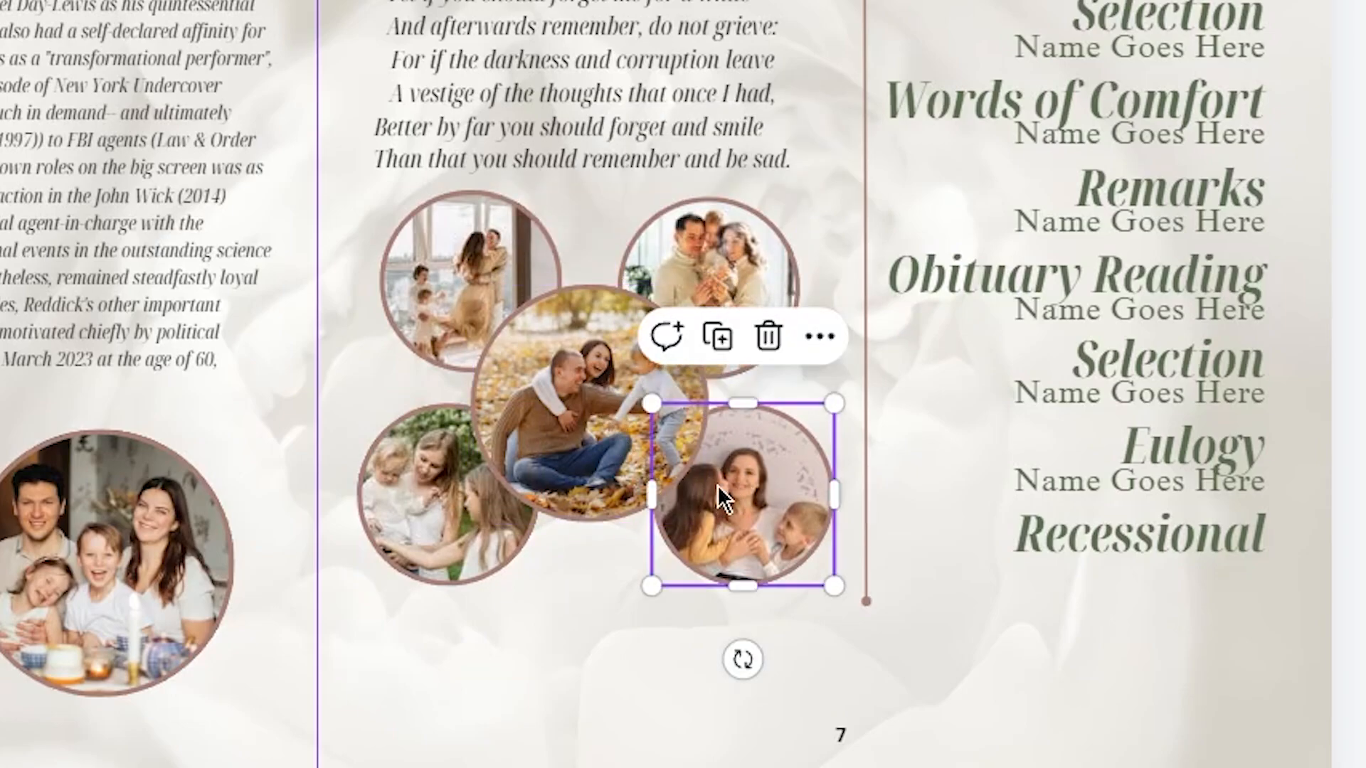
pyautogui.click(498, 509)
pyautogui.click(435, 515)
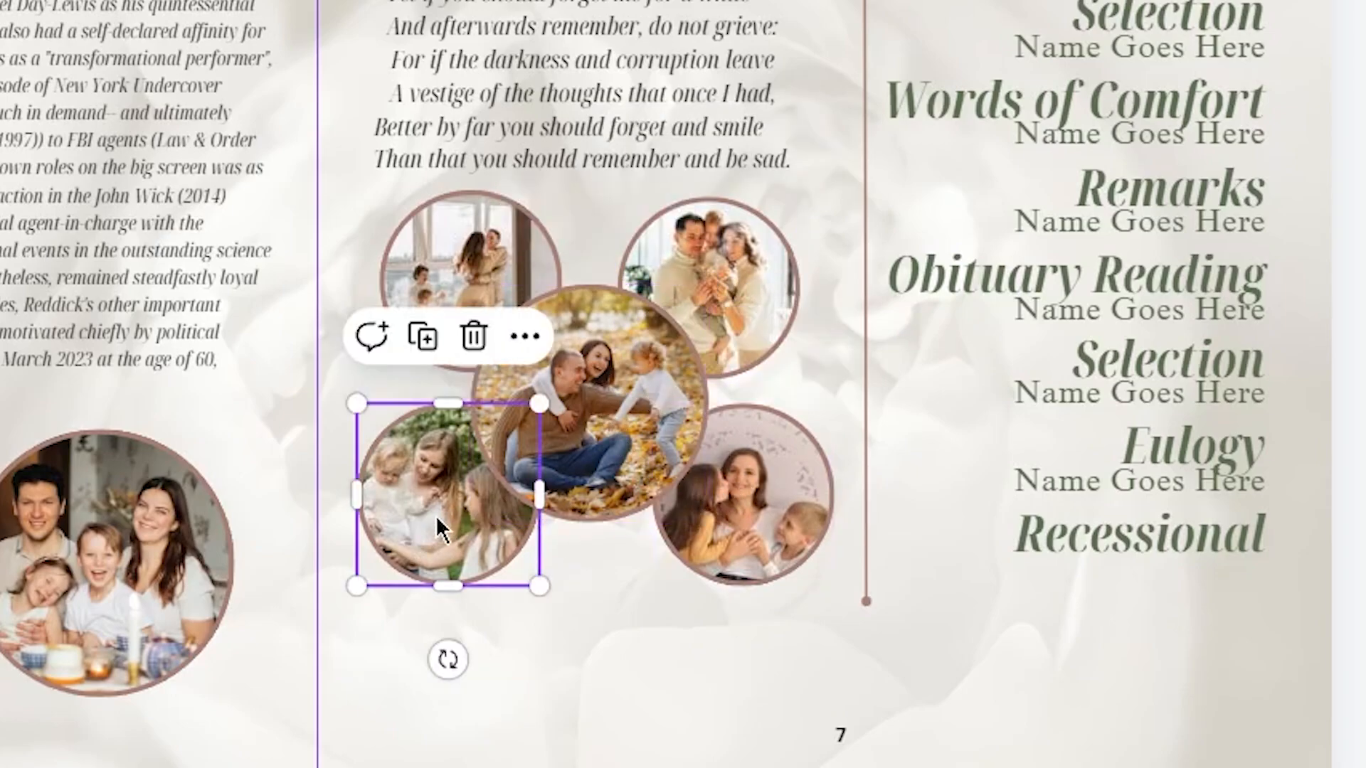
pyautogui.click(492, 281)
pyautogui.click(579, 460)
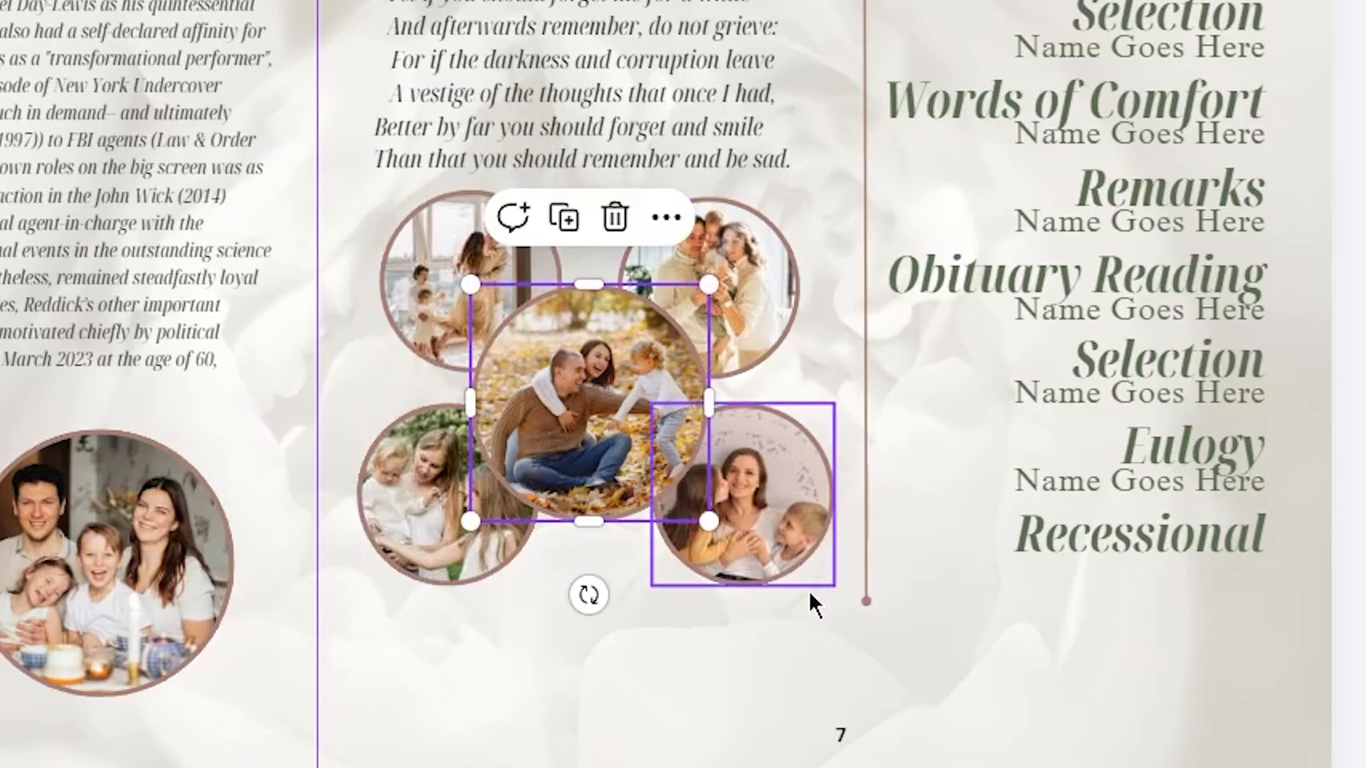
pyautogui.click(793, 603)
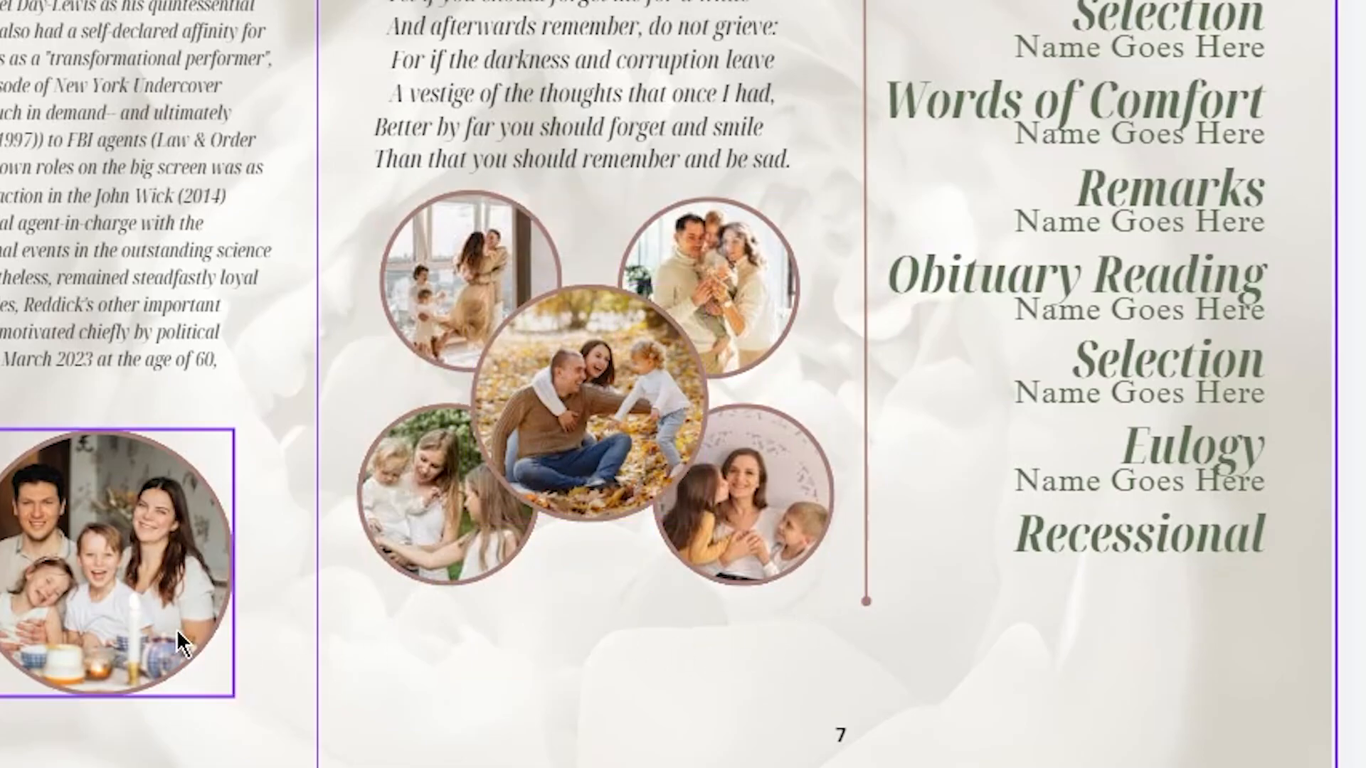
pyautogui.click(126, 595)
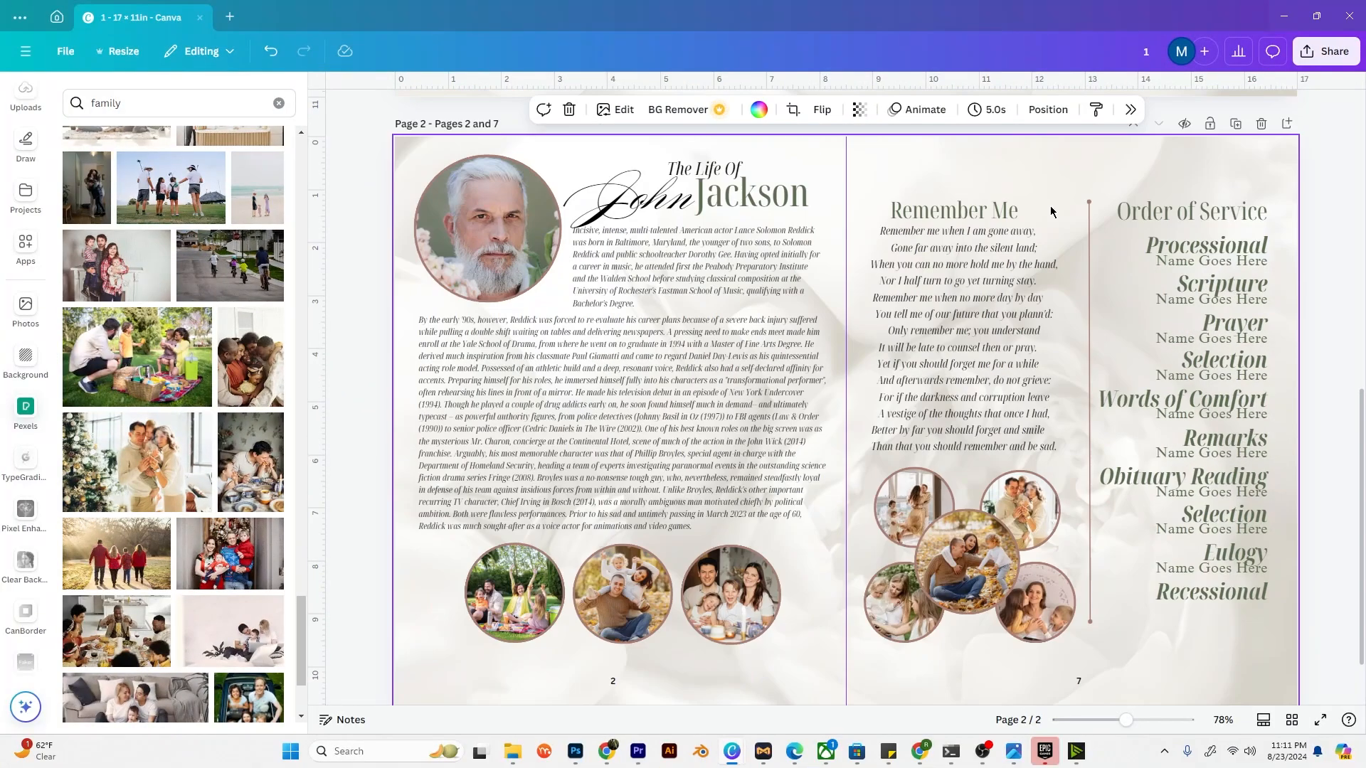
# Step: Recolor all ten Order of Service headings on page 7, from Processional to Recessional, black
pyautogui.click(1242, 246)
pyautogui.keyDown('shift'); pyautogui.click(1242, 285); pyautogui.keyUp('shift')
pyautogui.keyDown('shift'); pyautogui.click(1242, 324); pyautogui.keyUp('shift')
pyautogui.keyDown('shift'); pyautogui.click(1238, 361); pyautogui.keyUp('shift')
pyautogui.keyDown('shift'); pyautogui.click(1238, 400); pyautogui.keyUp('shift')
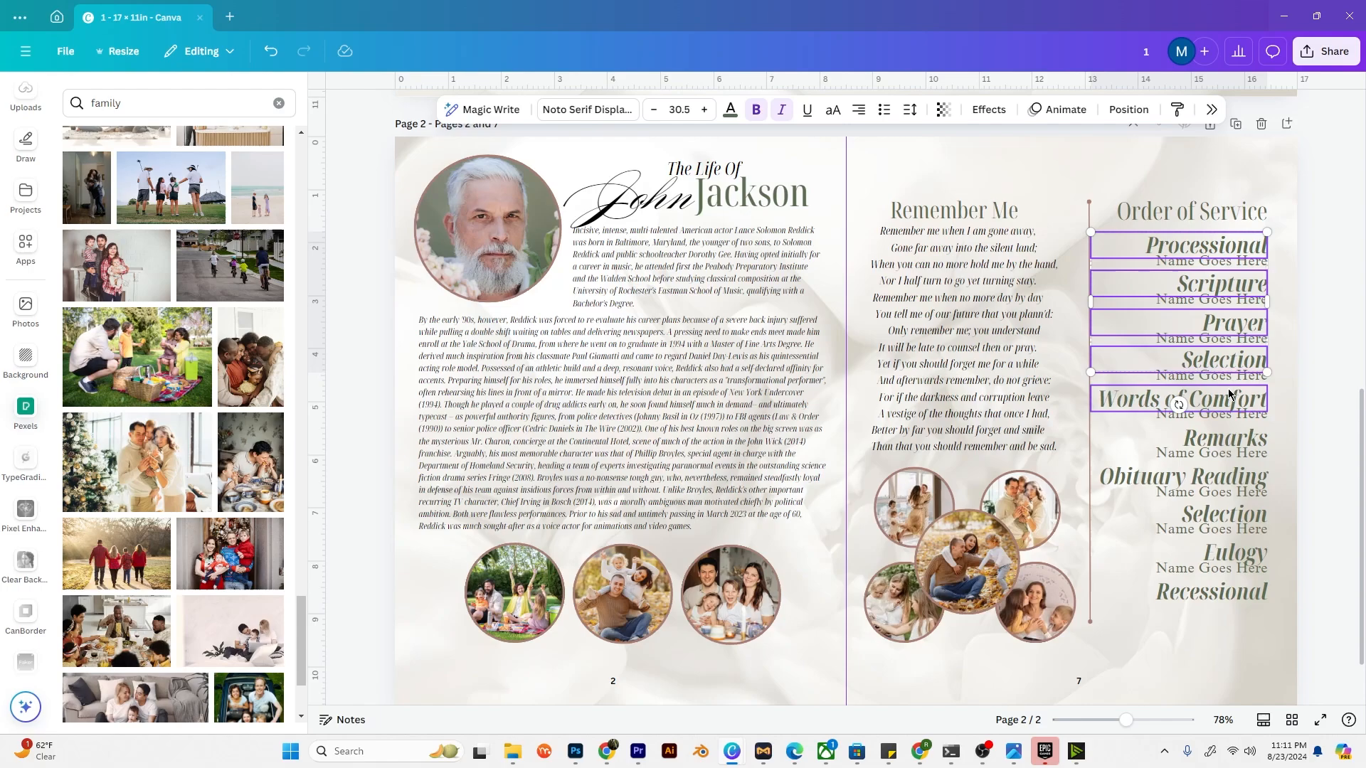
pyautogui.keyDown('shift'); pyautogui.click(1238, 438); pyautogui.keyUp('shift')
pyautogui.keyDown('shift'); pyautogui.click(1234, 477); pyautogui.keyUp('shift')
pyautogui.keyDown('shift'); pyautogui.click(1222, 514); pyautogui.keyUp('shift')
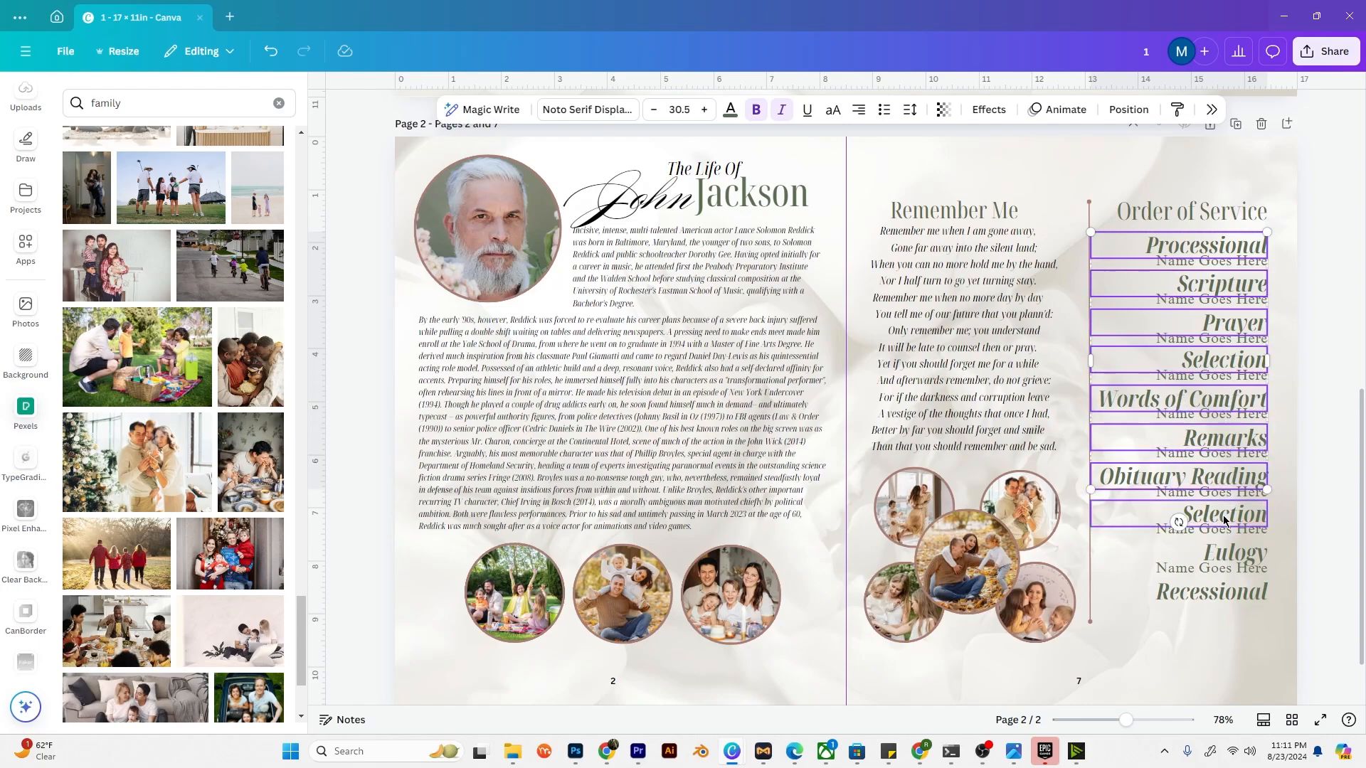
pyautogui.keyDown('shift'); pyautogui.click(1221, 554); pyautogui.keyUp('shift')
pyautogui.keyDown('shift'); pyautogui.click(1209, 593); pyautogui.keyUp('shift')
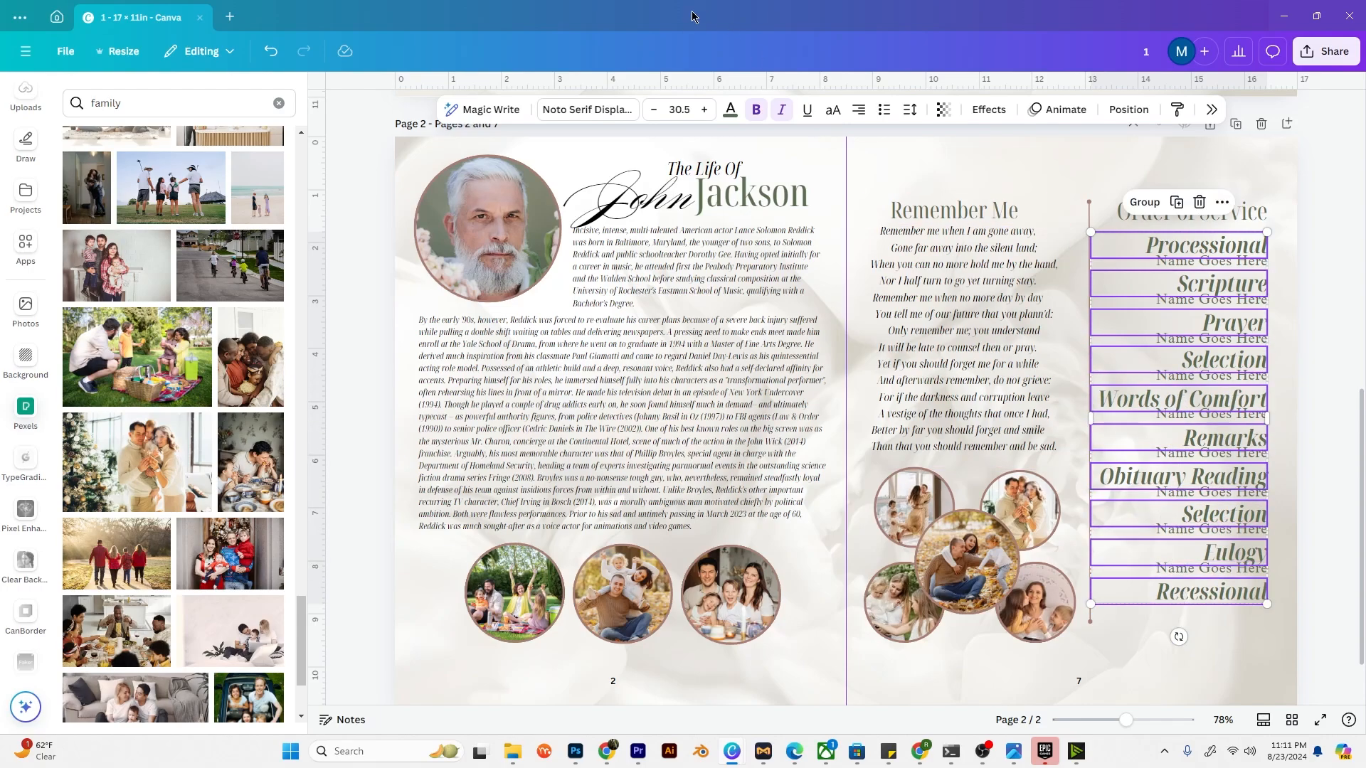
pyautogui.click(731, 113)
pyautogui.click(1196, 202)
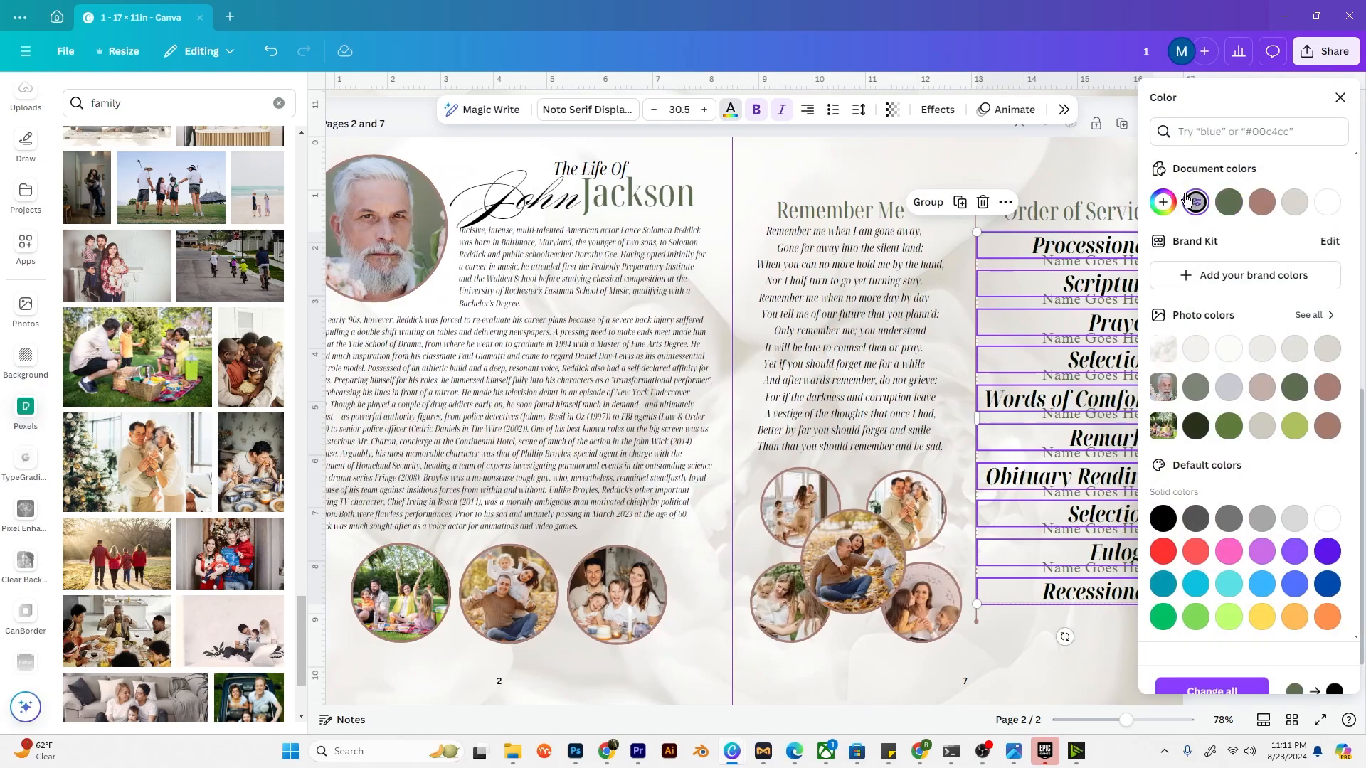
pyautogui.click(1073, 185)
pyautogui.click(1335, 212)
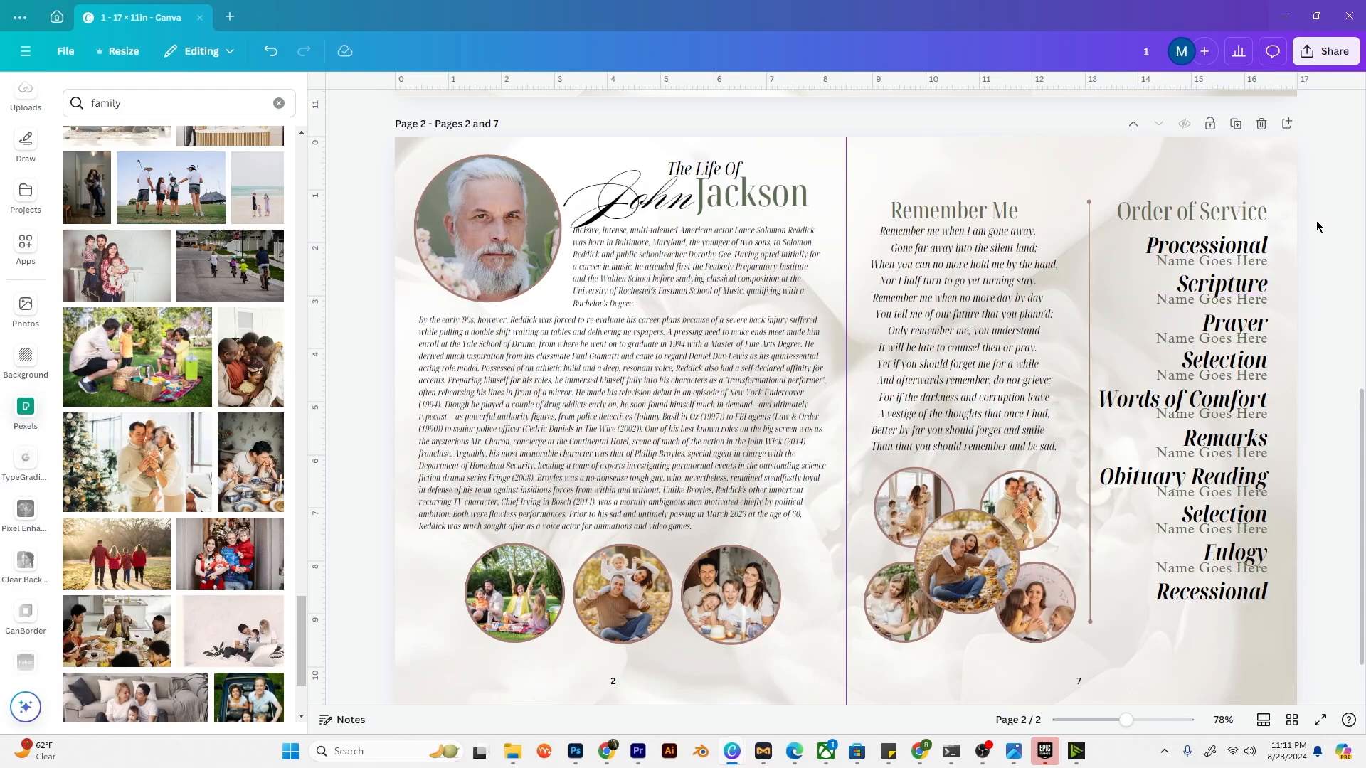
# Step: Shift the Remember Me heading slightly so it sits centered above the poem on page 7
pyautogui.scroll(-1, 1317, 227)
pyautogui.scroll(1, 1317, 227)
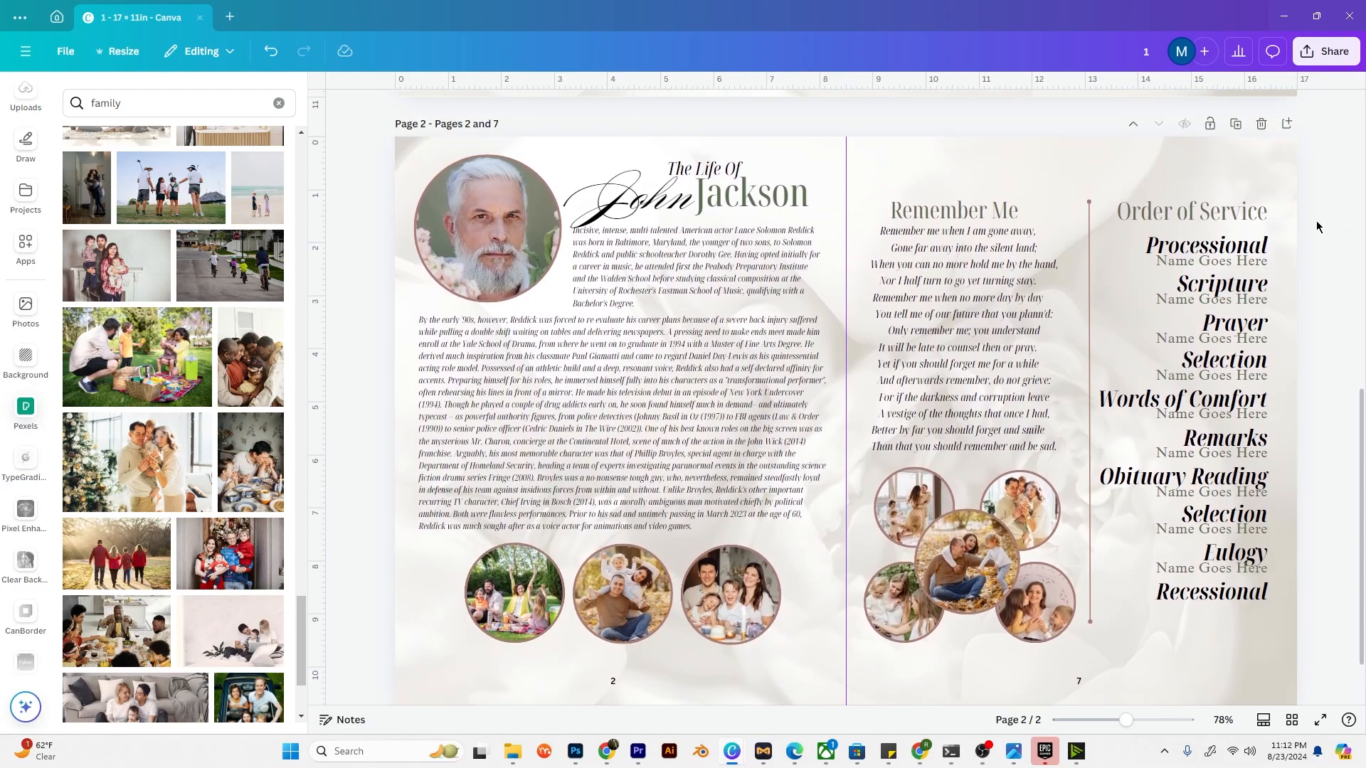
pyautogui.click(1012, 211)
pyautogui.click(1305, 191)
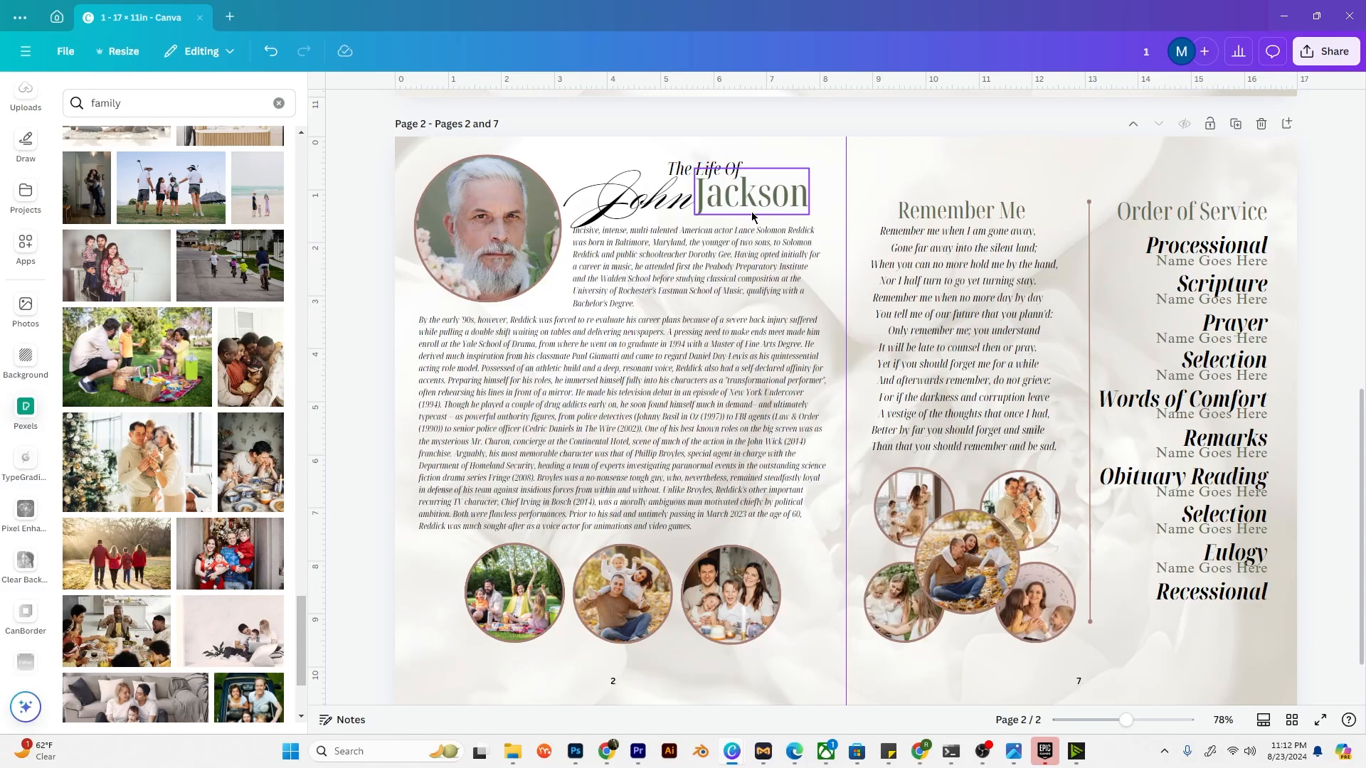
# Step: Copy the green banner from the cover and place it across page 7 above the Remember Me and Order of Service headings
pyautogui.scroll(8, 762, 213)
pyautogui.click(1078, 201)
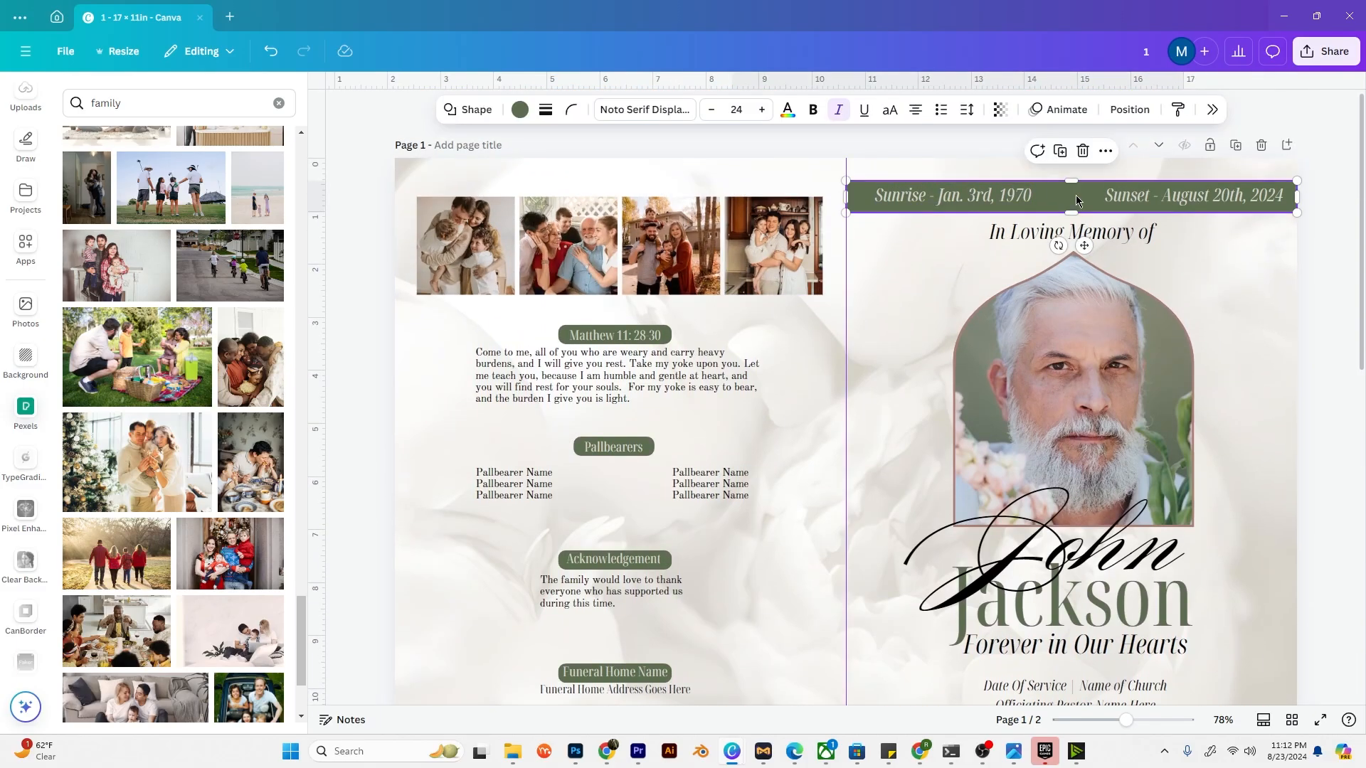
pyautogui.scroll(-8, 1078, 202)
pyautogui.scroll(1, 1067, 185)
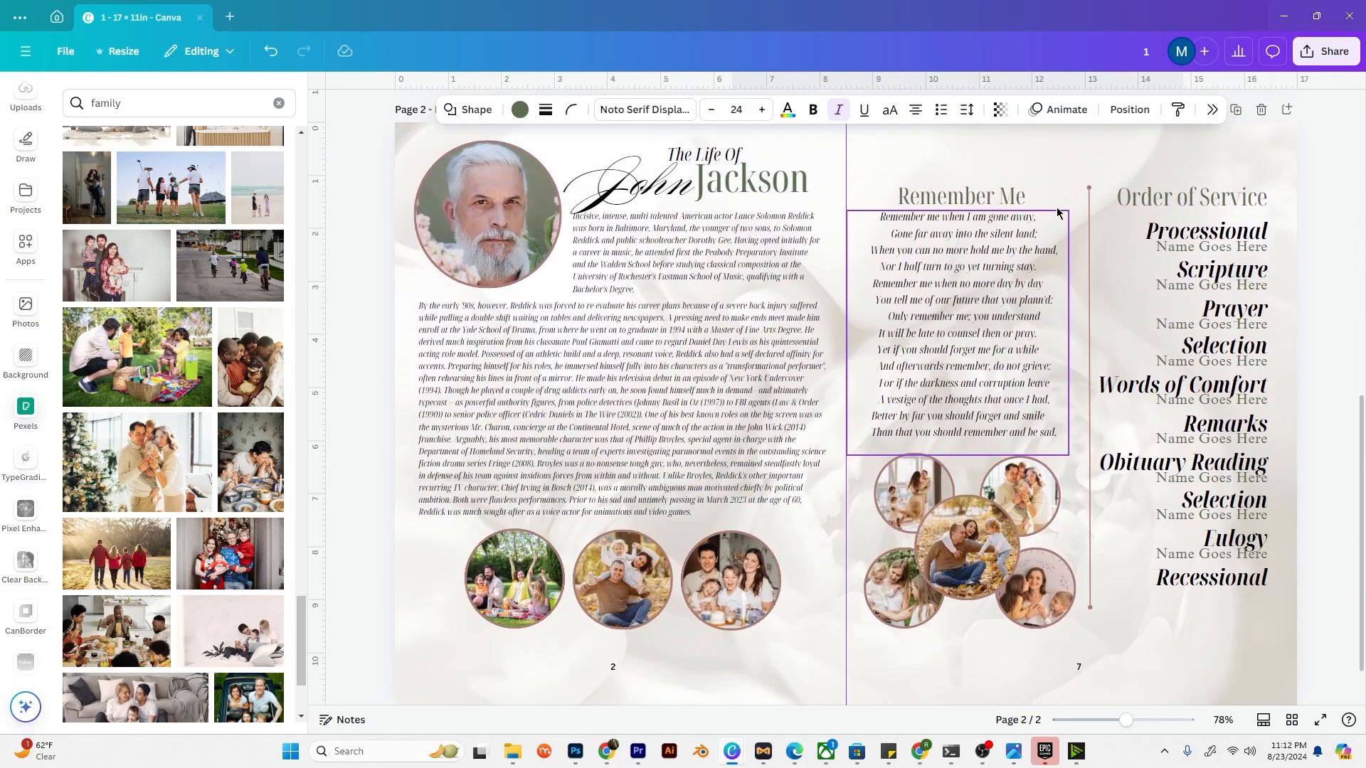
pyautogui.hotkey('ctrl', 'v')
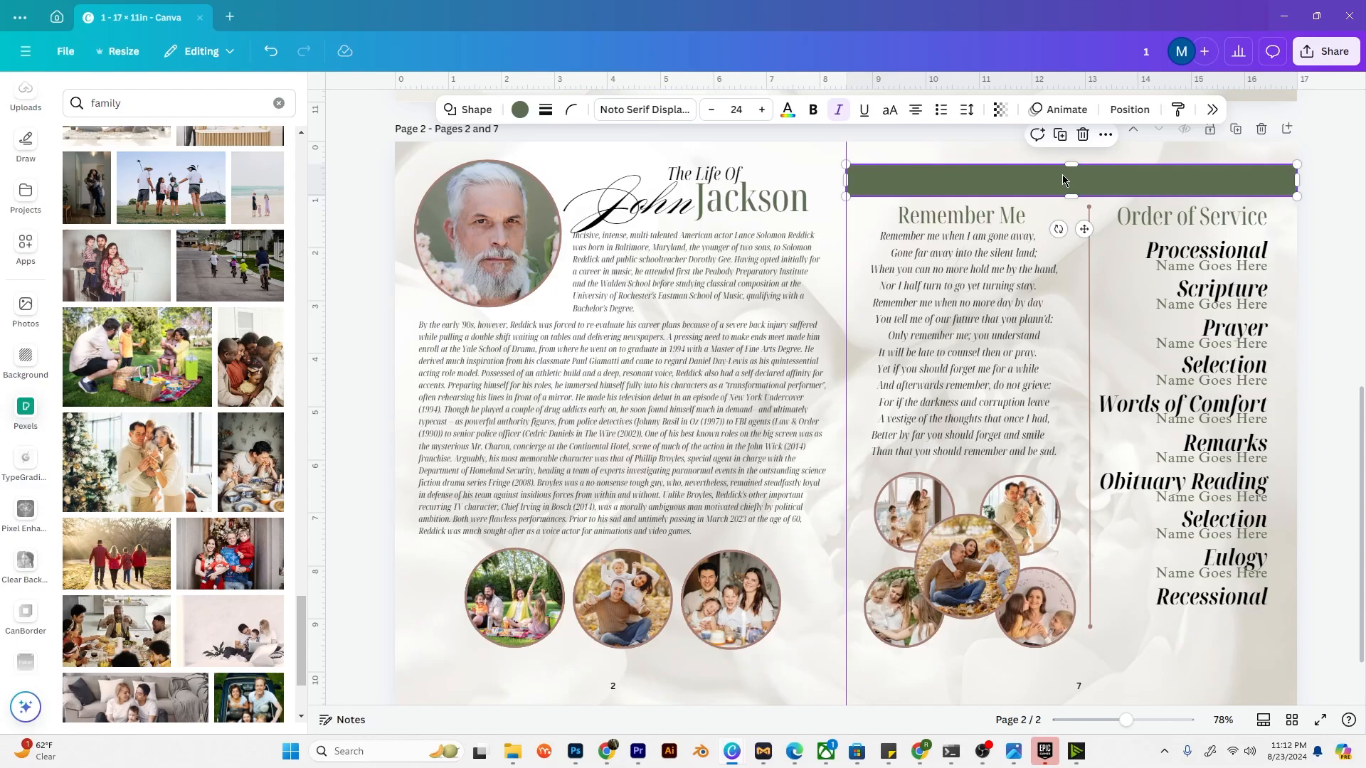
pyautogui.moveTo(1063, 180); pyautogui.dragTo(1063, 169)
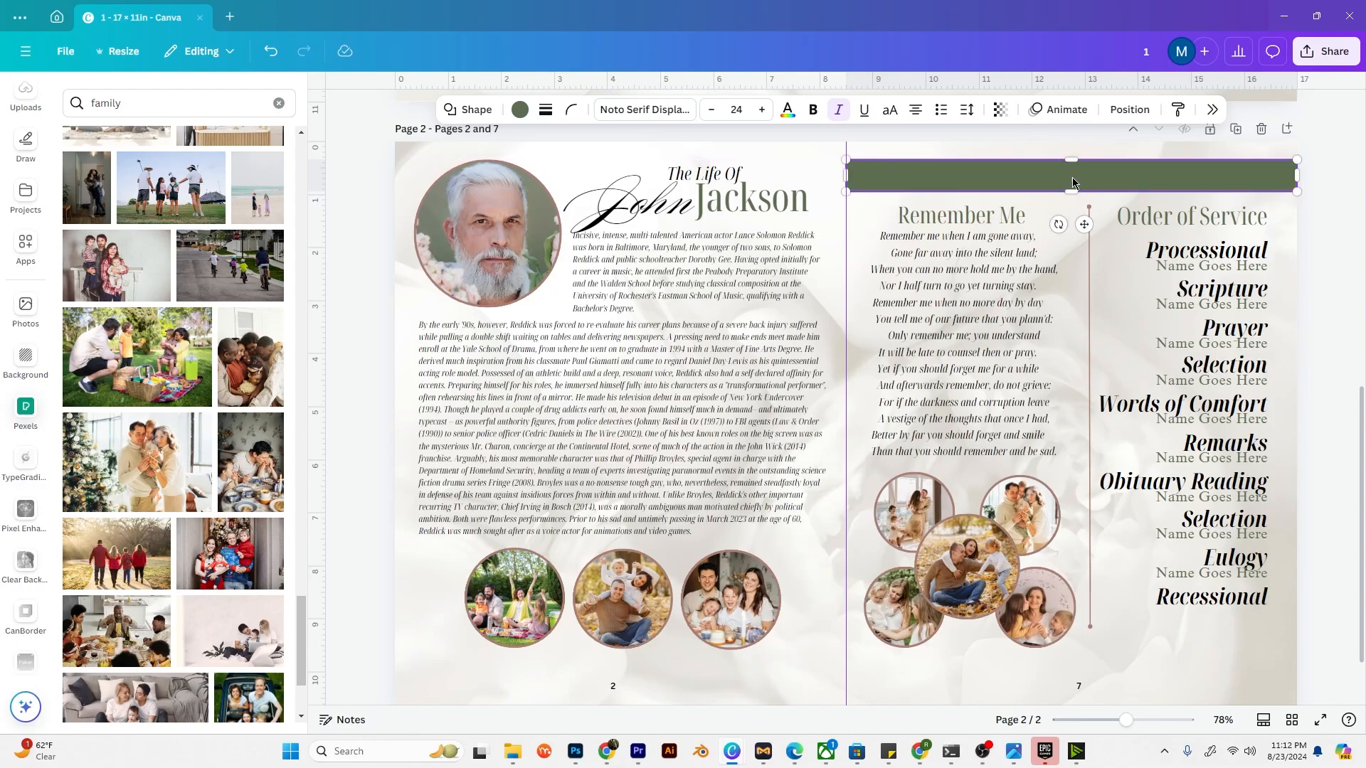
pyautogui.click(1328, 177)
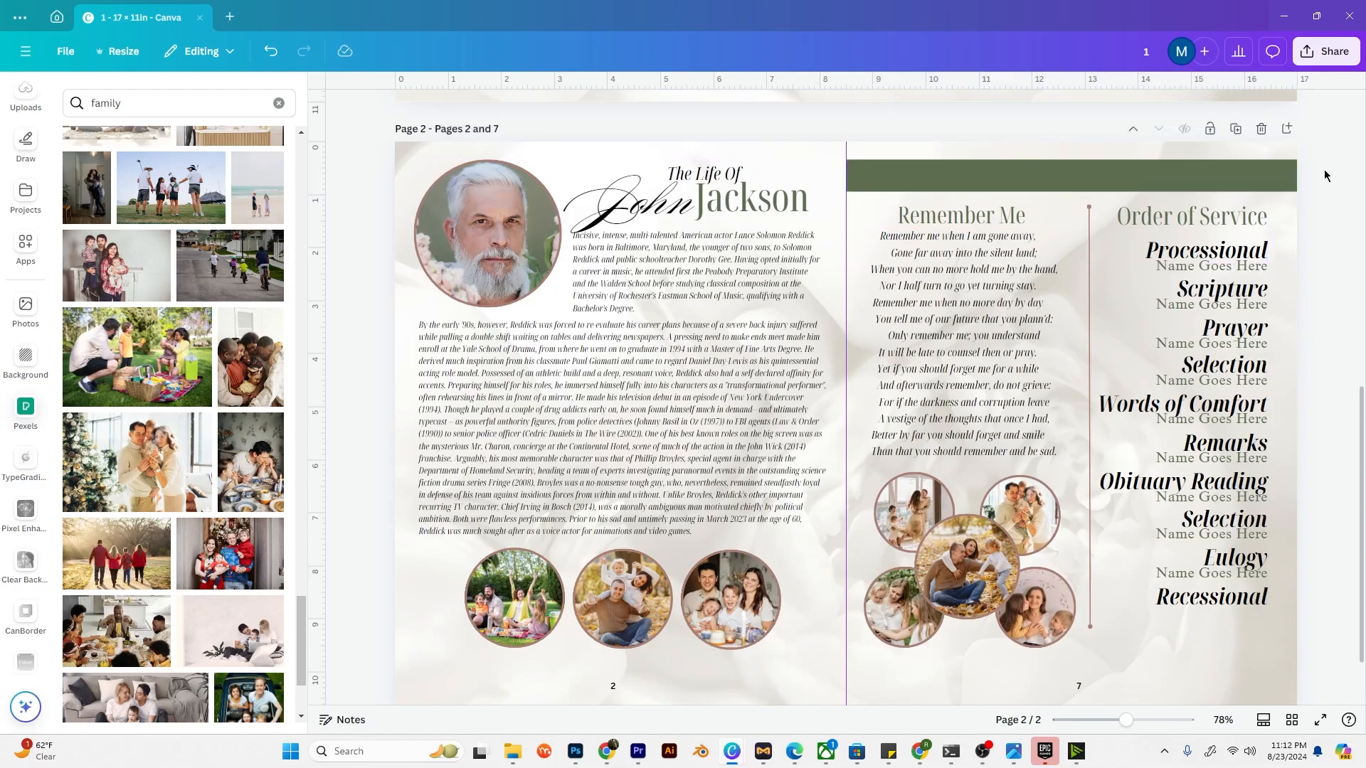
# Step: Copy the "The Life Of" title with the full name onto page 7's green banner as one line, lightening "The Life Of" and the surname
pyautogui.click(693, 179)
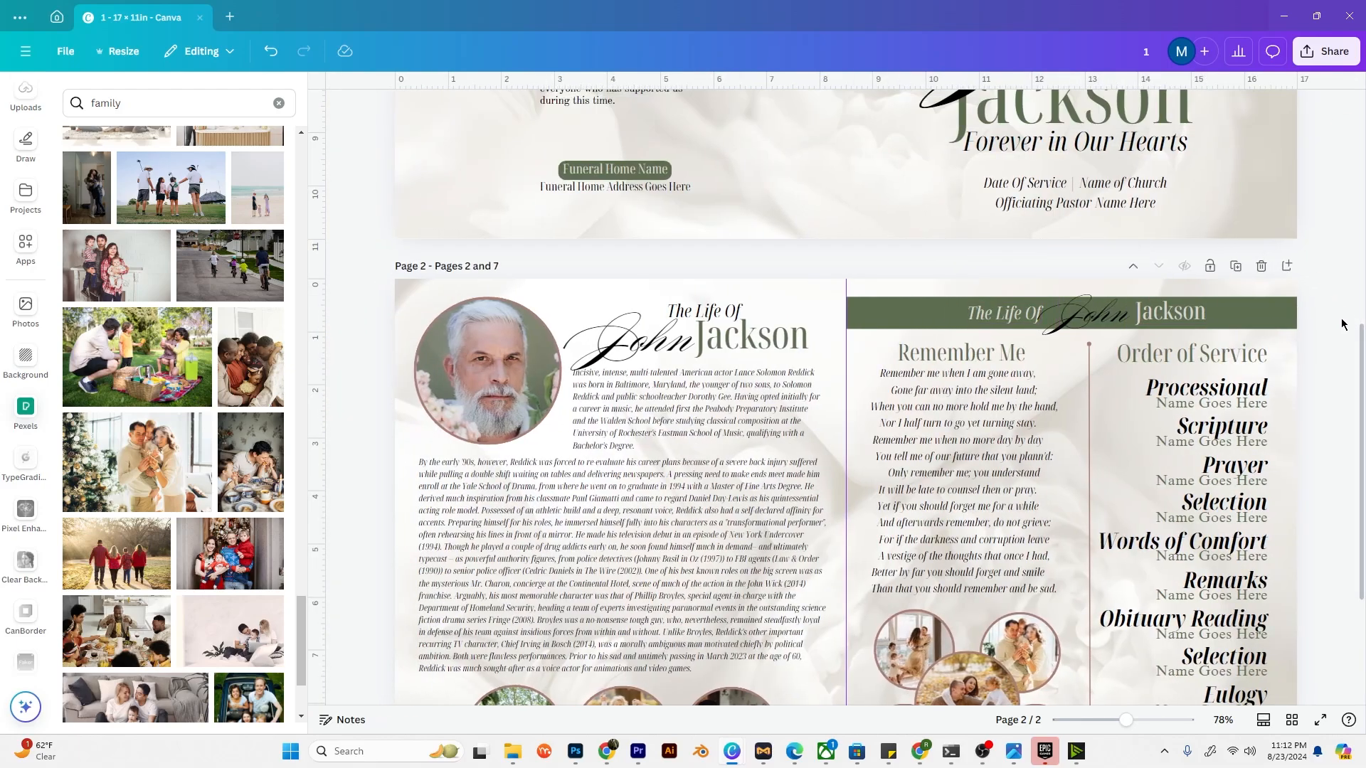
pyautogui.click(1317, 341)
# Step: Duplicate the spread containing pages 2 and 7
pyautogui.scroll(-3, 1317, 342)
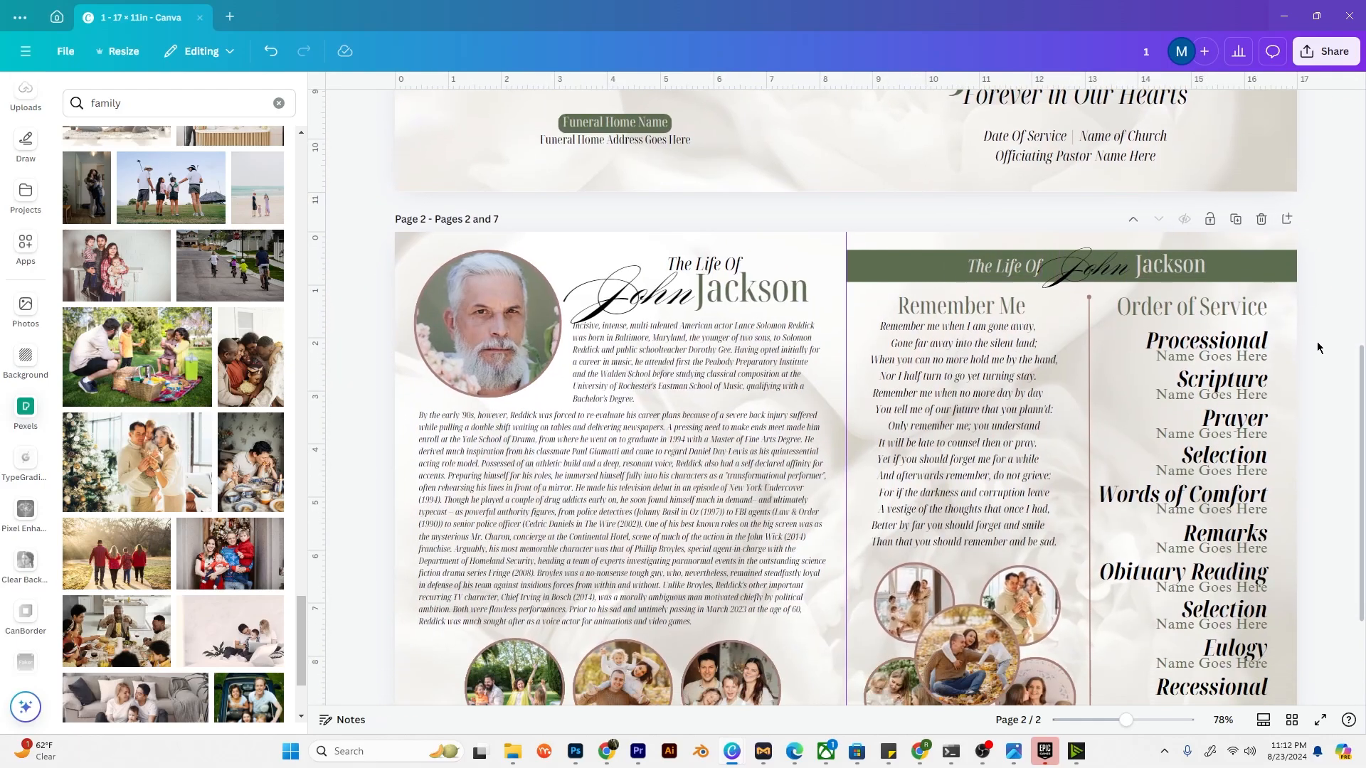
pyautogui.scroll(-1, 1317, 342)
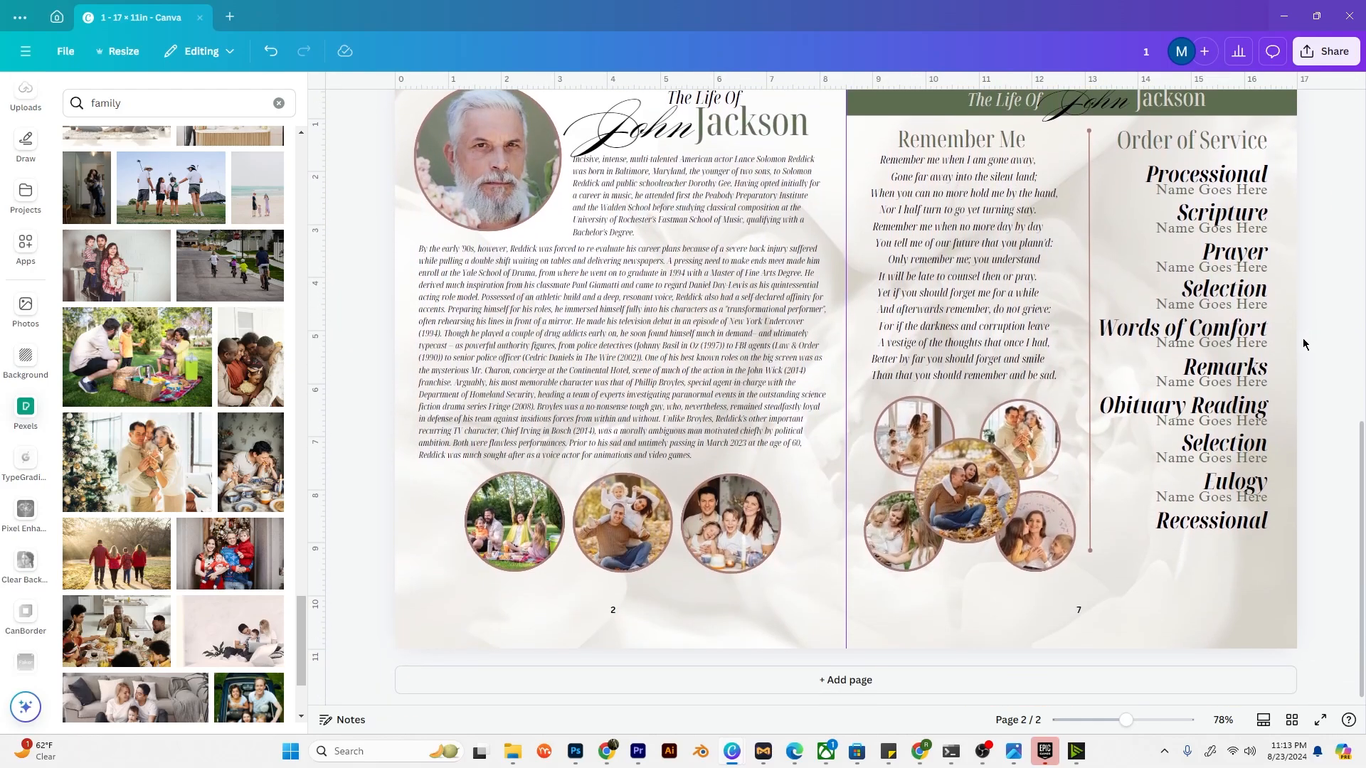
pyautogui.scroll(1, 1303, 339)
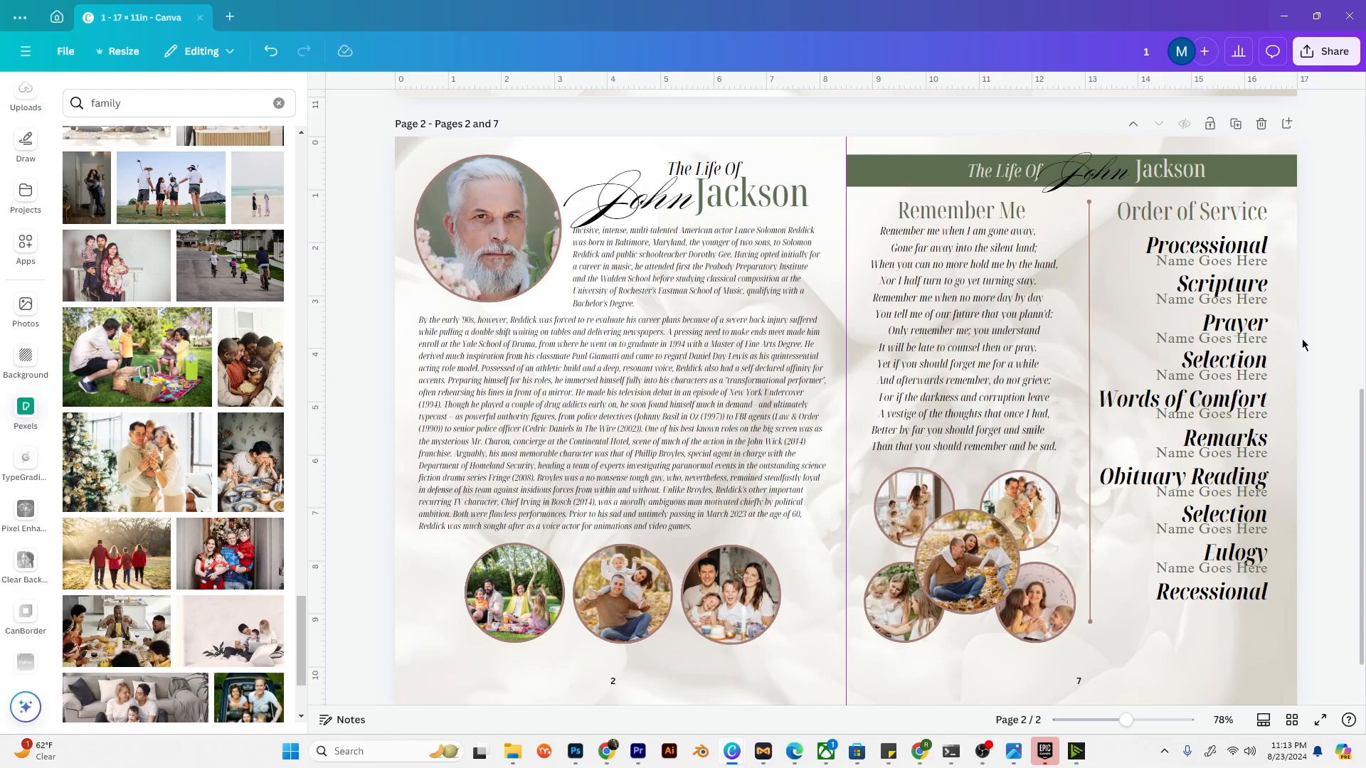
pyautogui.scroll(-1, 1304, 345)
pyautogui.scroll(1, 1304, 345)
pyautogui.scroll(-1, 1305, 403)
pyautogui.scroll(2, 1305, 403)
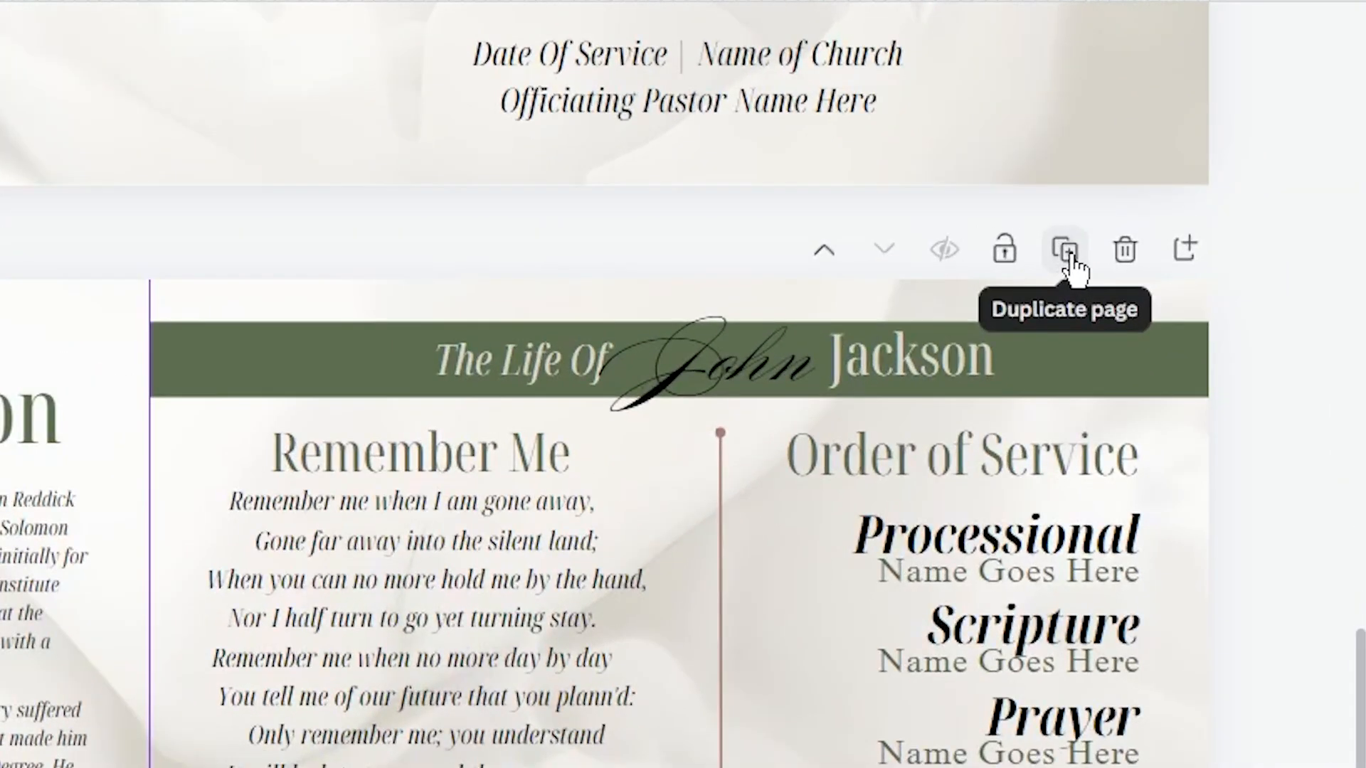
pyautogui.click(1066, 251)
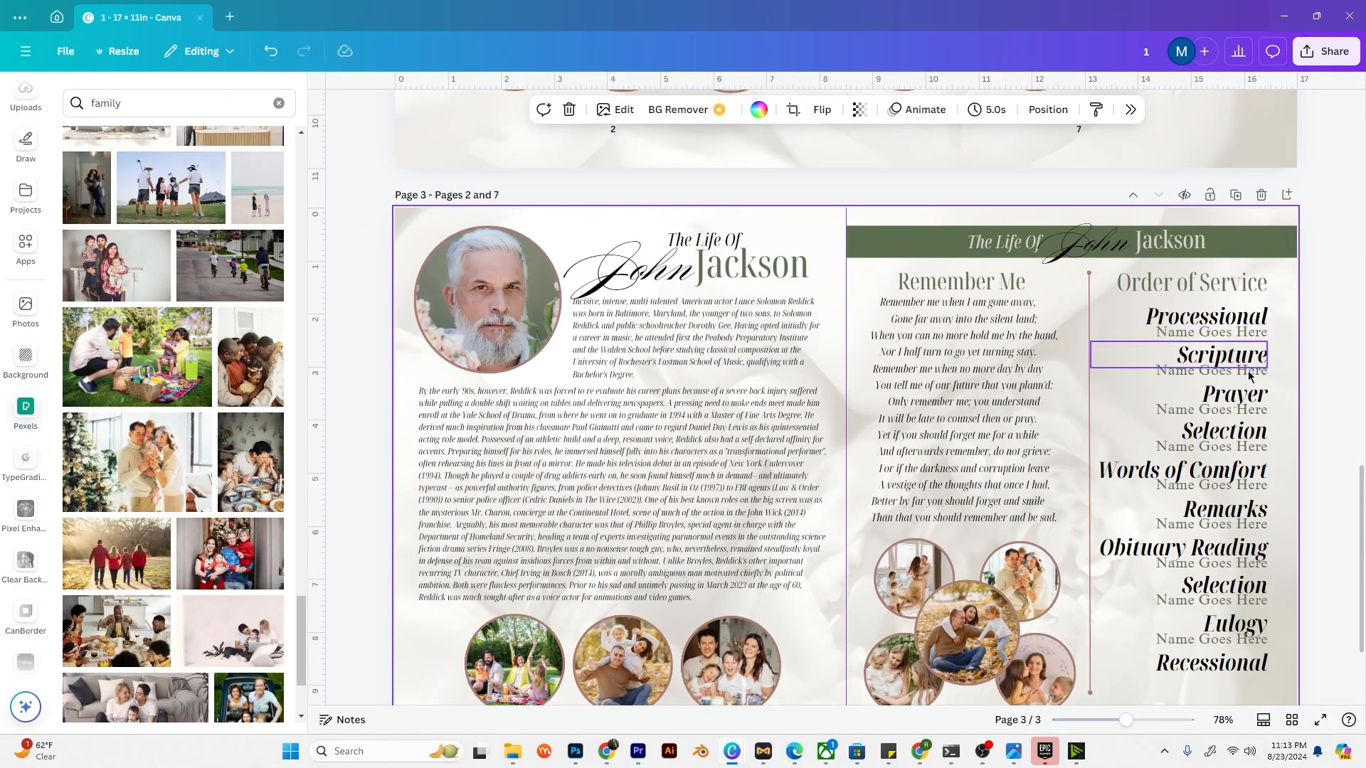
# Step: Renumber the duplicated spread, changing page number 2 to 6 and page number 7 to 3
pyautogui.scroll(-3, 1258, 378)
pyautogui.scroll(1, 1256, 384)
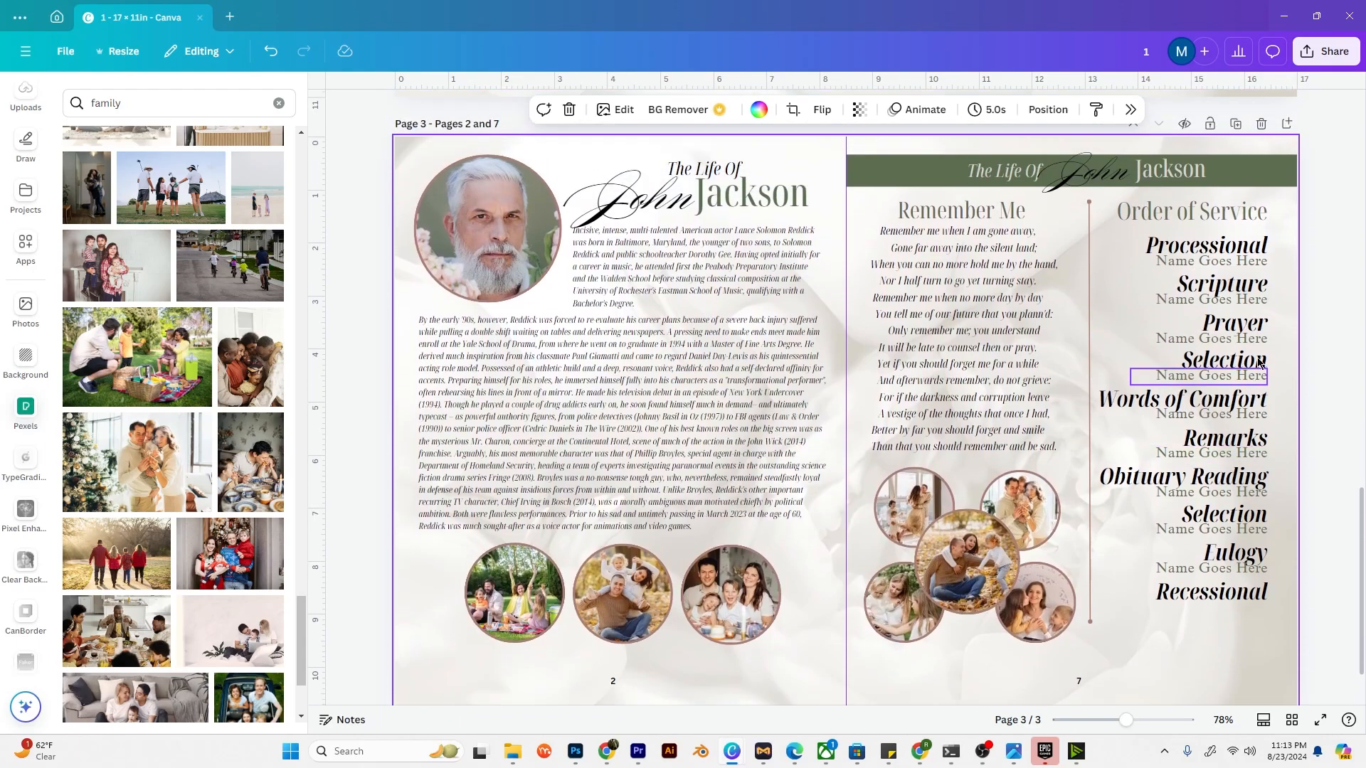
pyautogui.scroll(-2, 1305, 335)
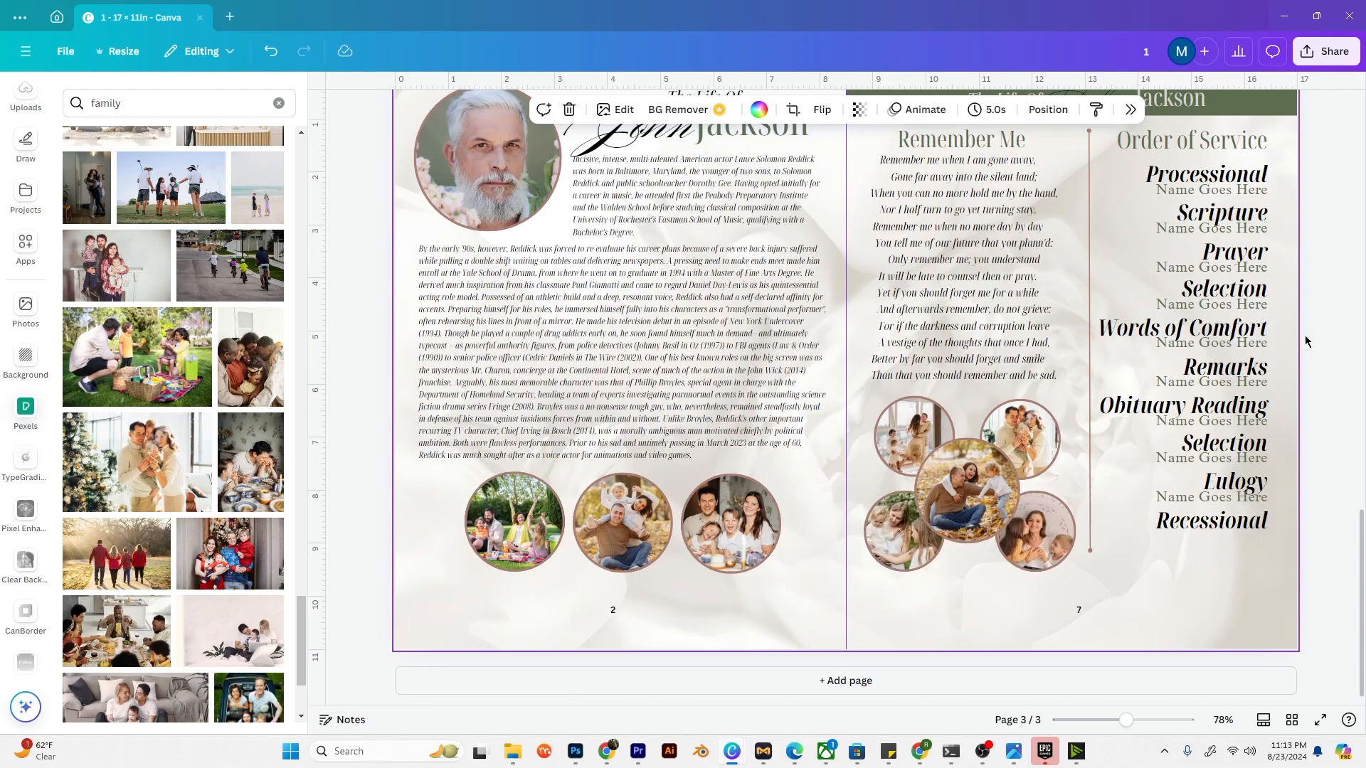
pyautogui.click(613, 613)
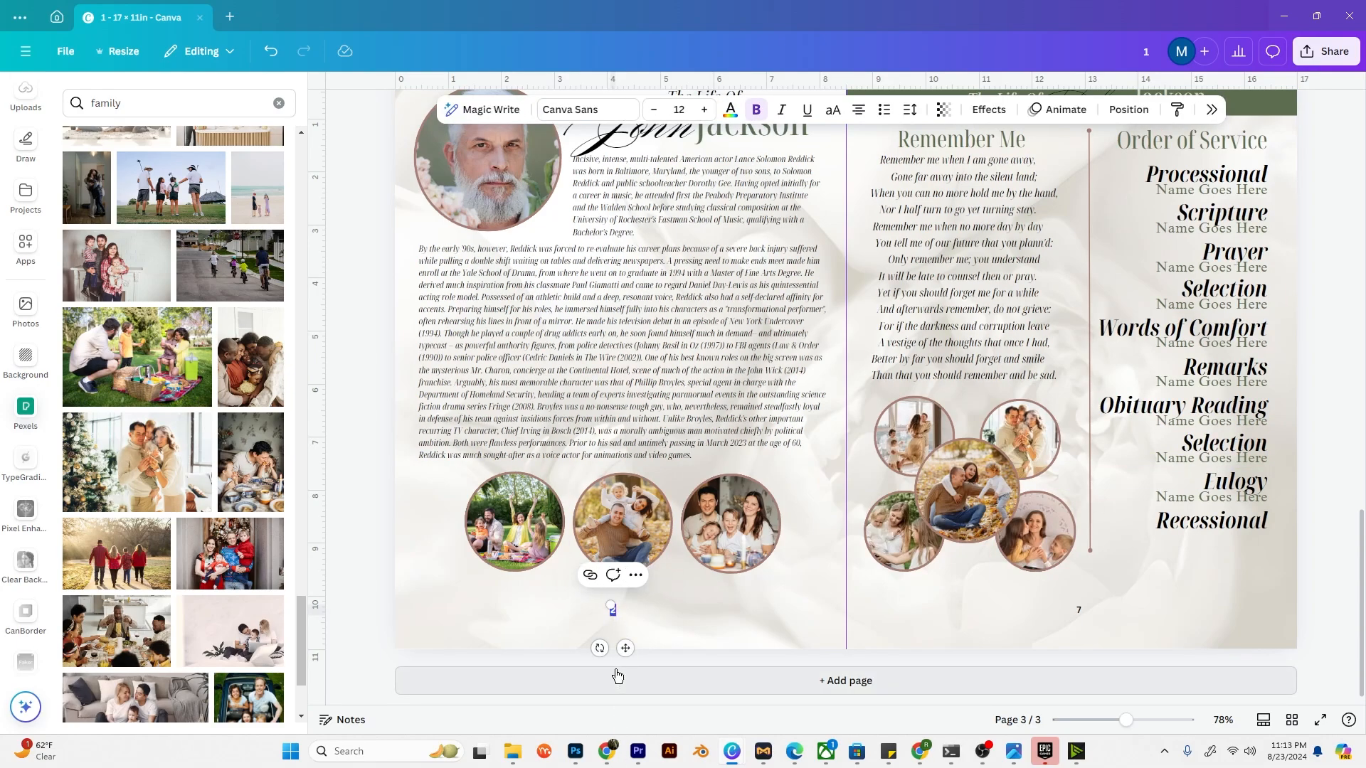
pyautogui.write('6')
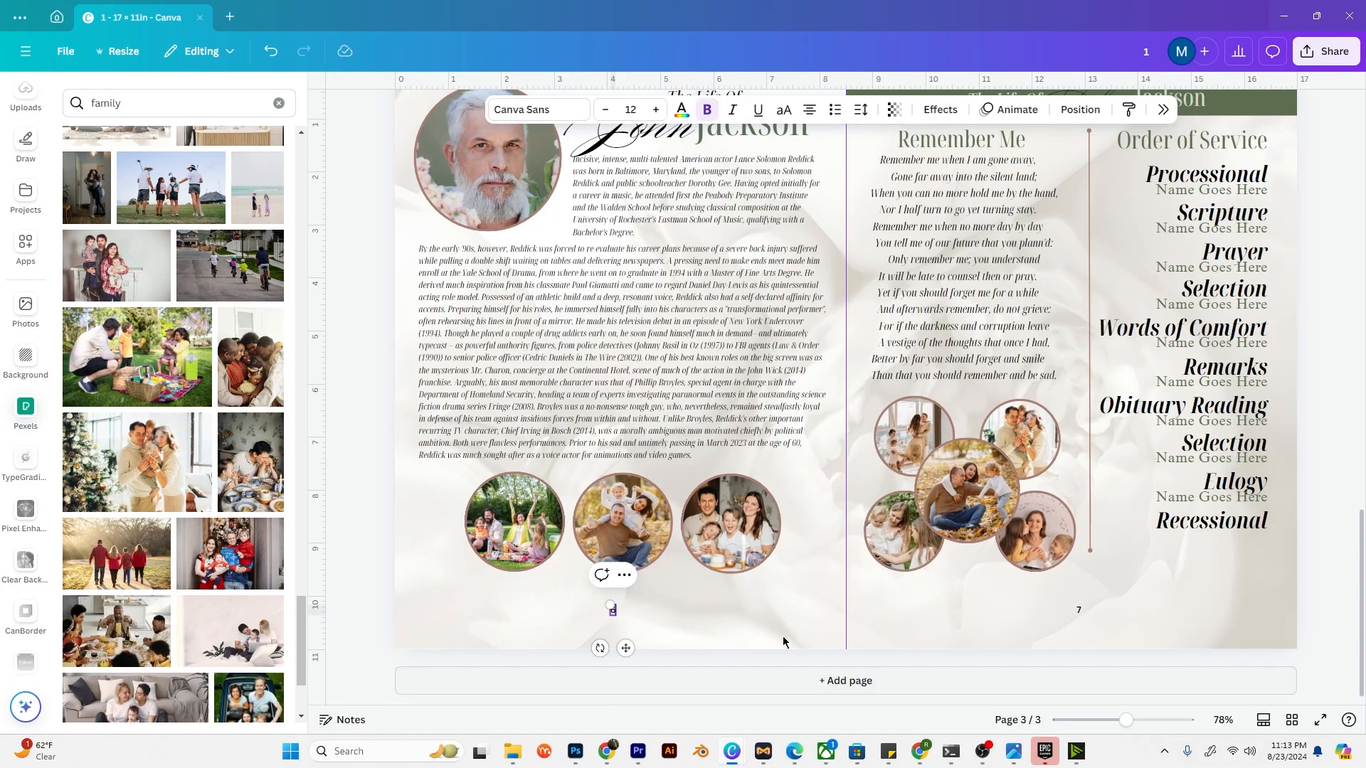
pyautogui.click(1078, 612)
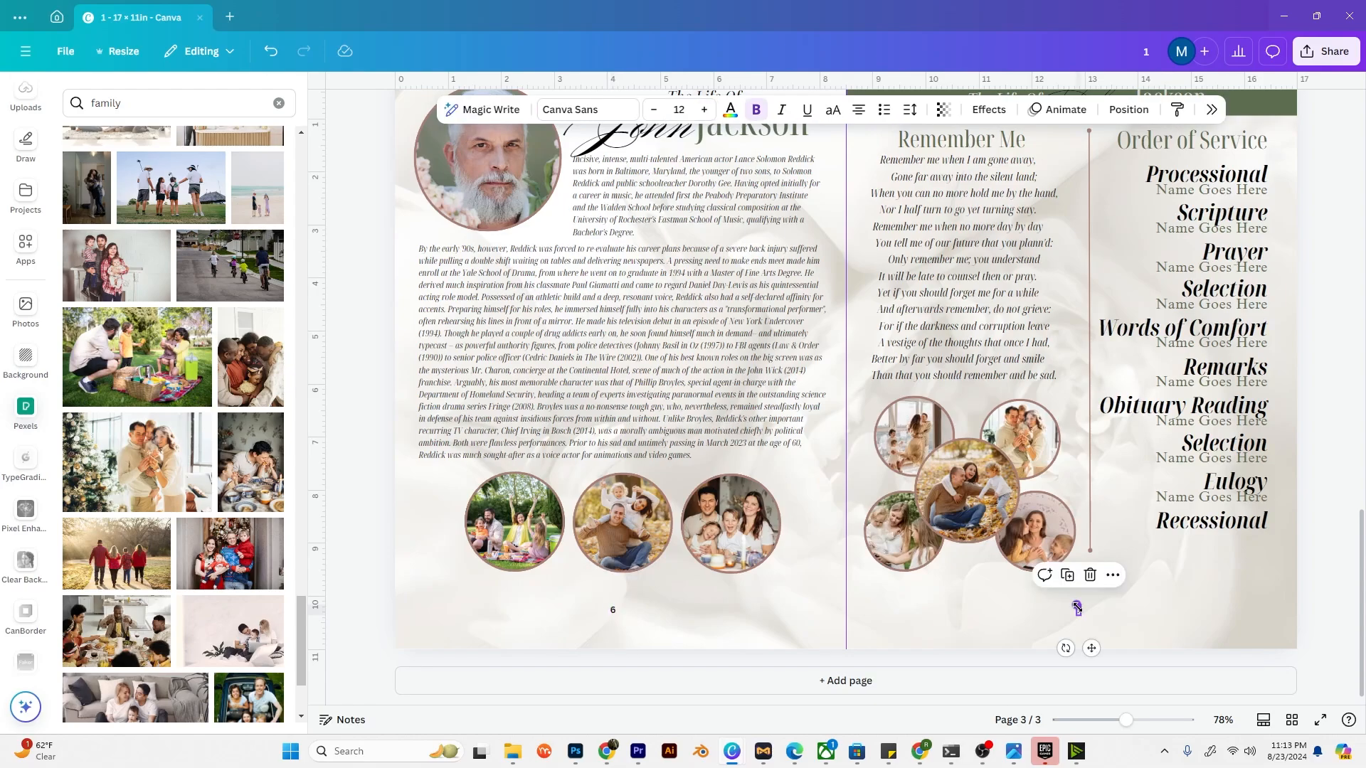
pyautogui.click(1314, 575)
# Step: Clear the portrait, life story, poem and Order of Service text from the duplicated spread and retitle the Remember Me heading Tributes
pyautogui.scroll(2, 1153, 552)
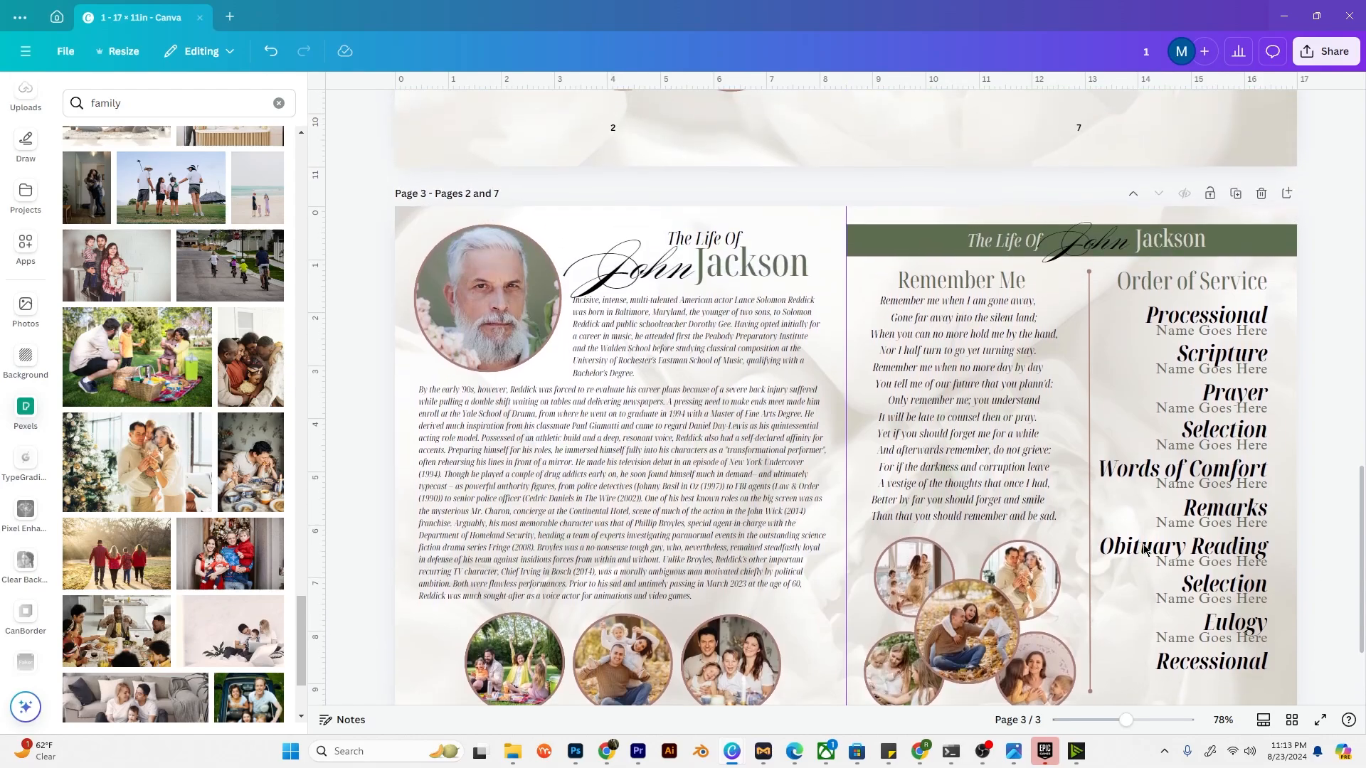
pyautogui.scroll(-2, 1144, 550)
pyautogui.scroll(1, 1143, 548)
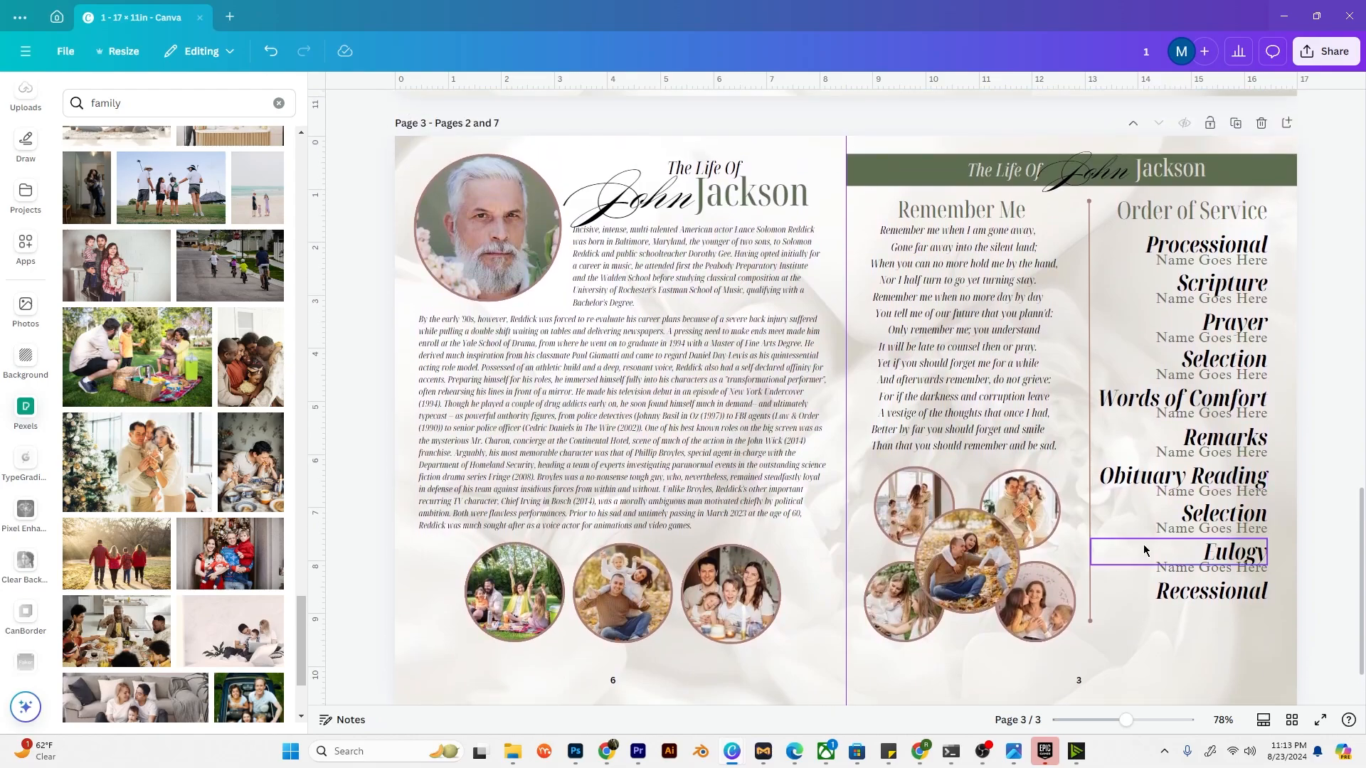
pyautogui.scroll(-1, 1145, 548)
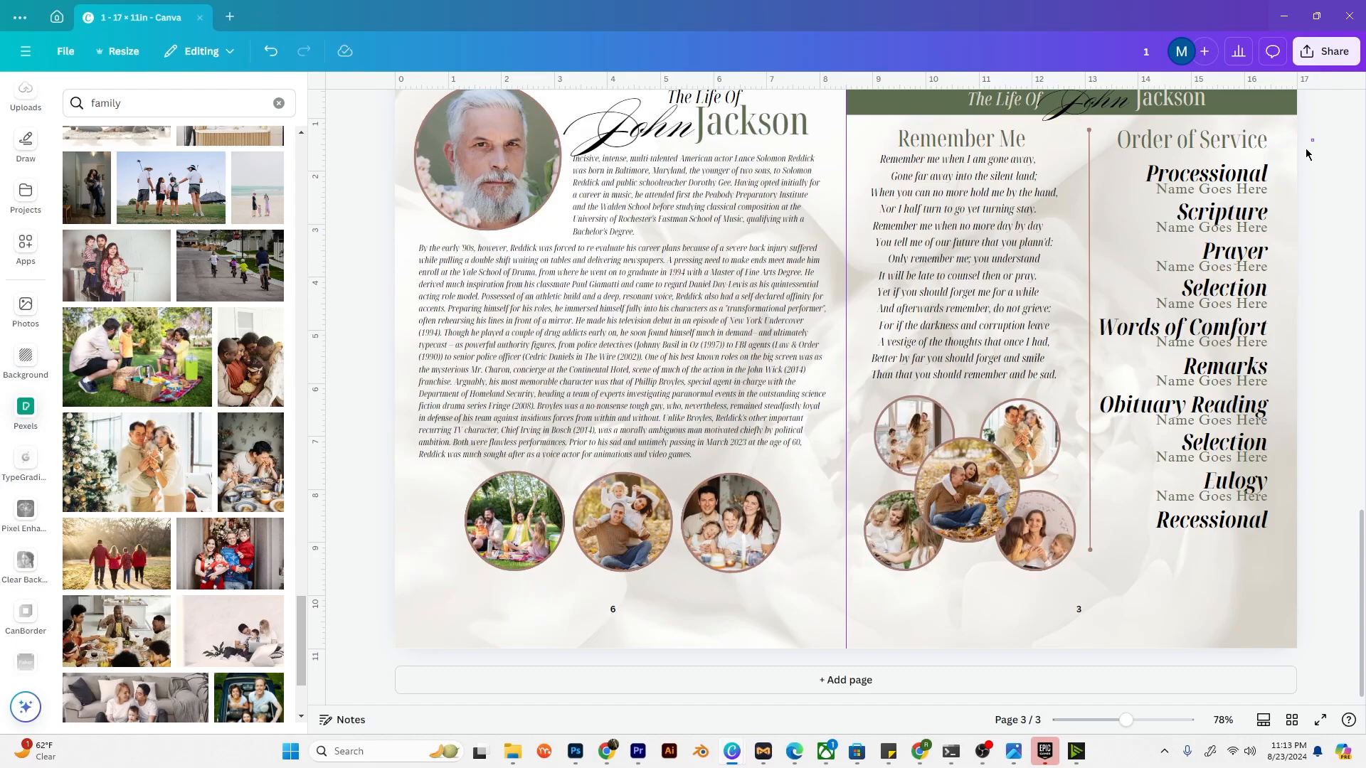
pyautogui.moveTo(1307, 154); pyautogui.dragTo(1131, 545)
pyautogui.press('Delete')
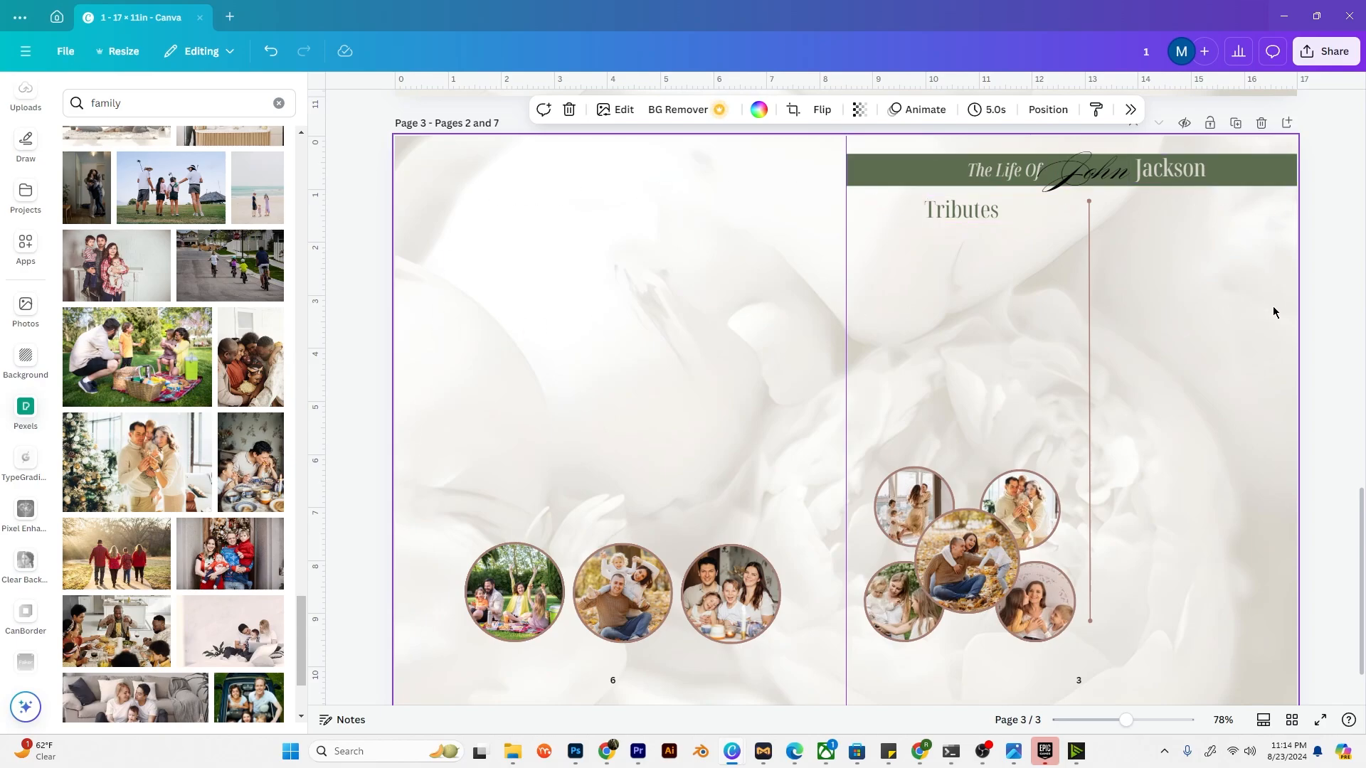
# Step: Rearrange page 6's three family photo circles into an evenly spaced vertical column along the page's left edge
pyautogui.scroll(-1, 670, 338)
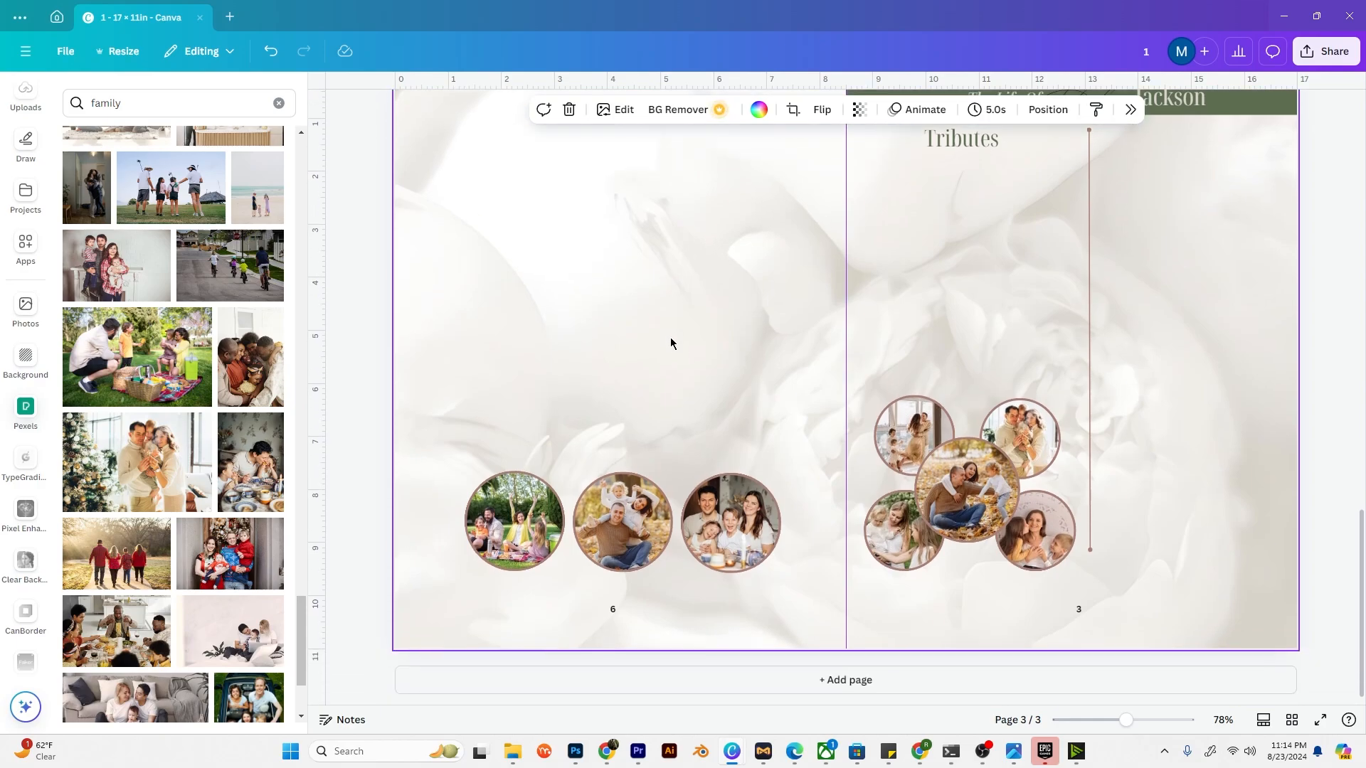
pyautogui.scroll(2, 671, 337)
pyautogui.scroll(-2, 670, 338)
pyautogui.moveTo(512, 516); pyautogui.dragTo(464, 169)
pyautogui.moveTo(624, 522); pyautogui.dragTo(625, 519)
pyautogui.moveTo(625, 519); pyautogui.dragTo(471, 283)
pyautogui.moveTo(733, 526); pyautogui.dragTo(476, 405)
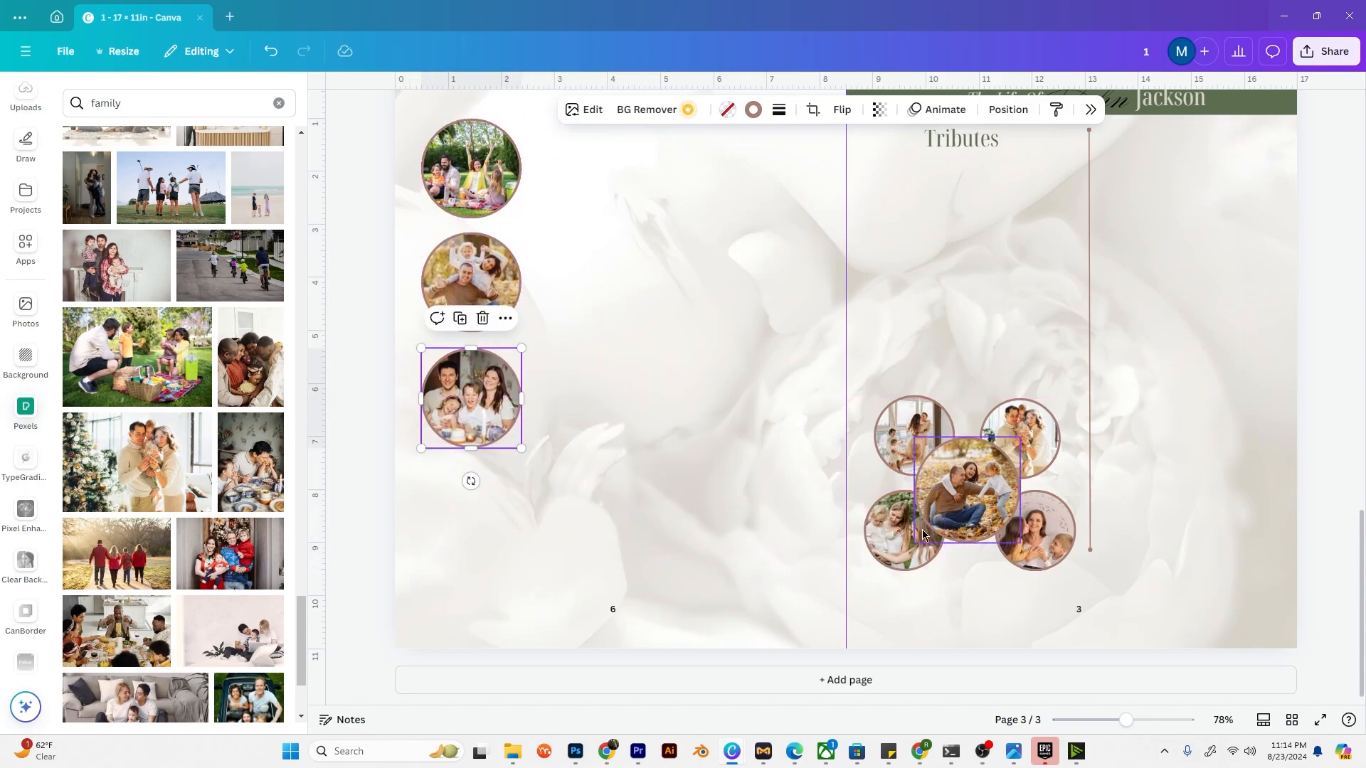
# Step: Delete the five-circle photo collage from page 3
pyautogui.moveTo(1055, 579); pyautogui.dragTo(1057, 582)
pyautogui.press('Delete')
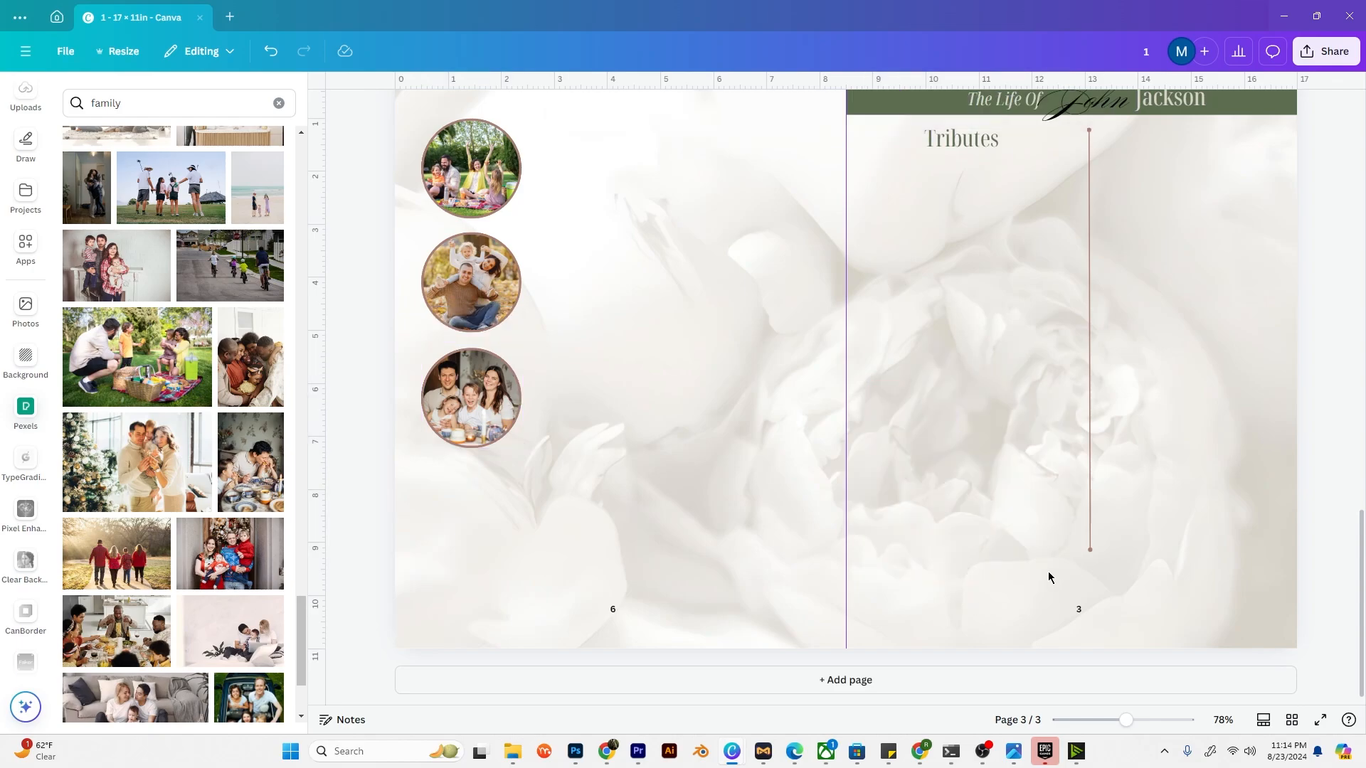
# Step: Duplicate page 6's three photo circles and place the copies directly below the originals, continuing the column with equal spacing
pyautogui.moveTo(574, 178); pyautogui.dragTo(470, 638)
pyautogui.hotkey('ctrl', 'd')
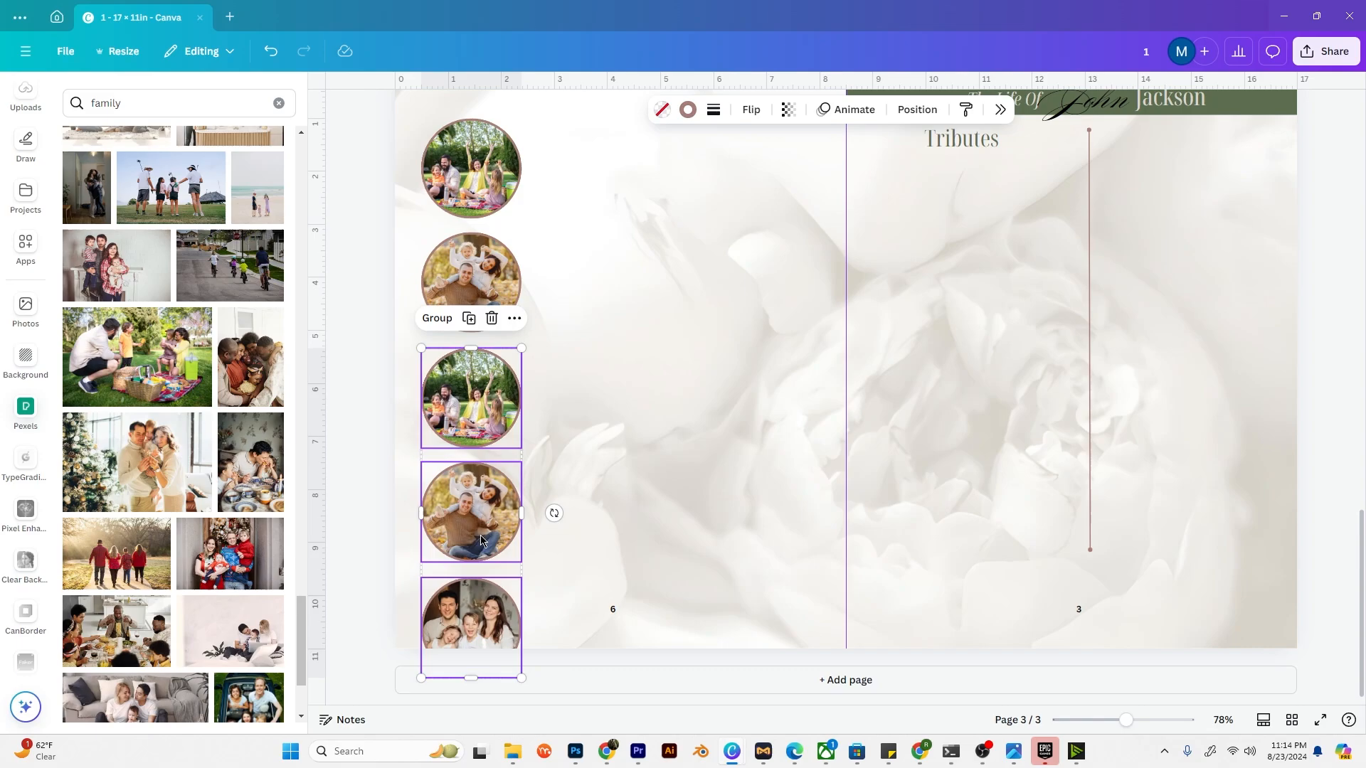
pyautogui.moveTo(483, 498); pyautogui.dragTo(483, 607)
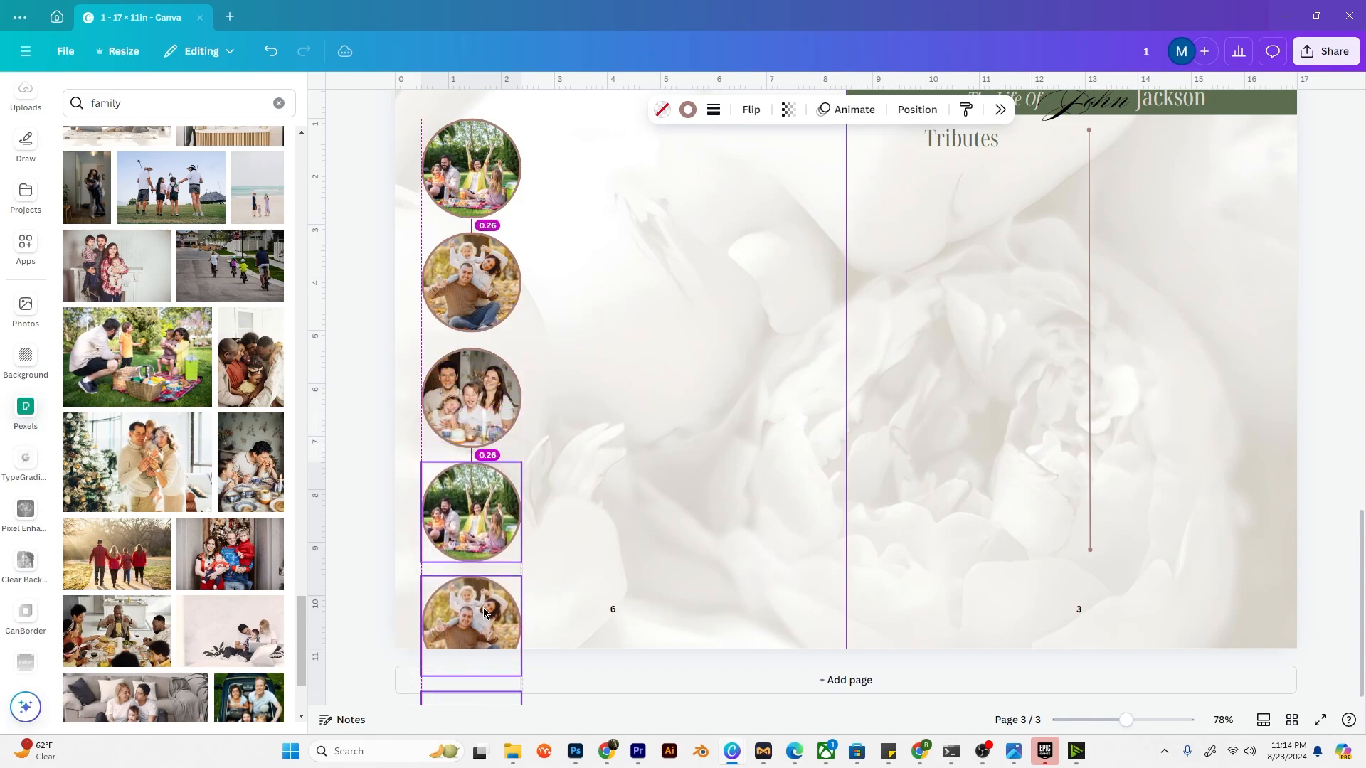
# Step: Scale all six photo circles down together so the whole column fits within the height of page 6
pyautogui.scroll(3, 559, 569)
pyautogui.scroll(1, 568, 491)
pyautogui.keyDown('shift'); pyautogui.click(473, 569); pyautogui.keyUp('shift')
pyautogui.keyDown('shift'); pyautogui.click(471, 502); pyautogui.keyUp('shift')
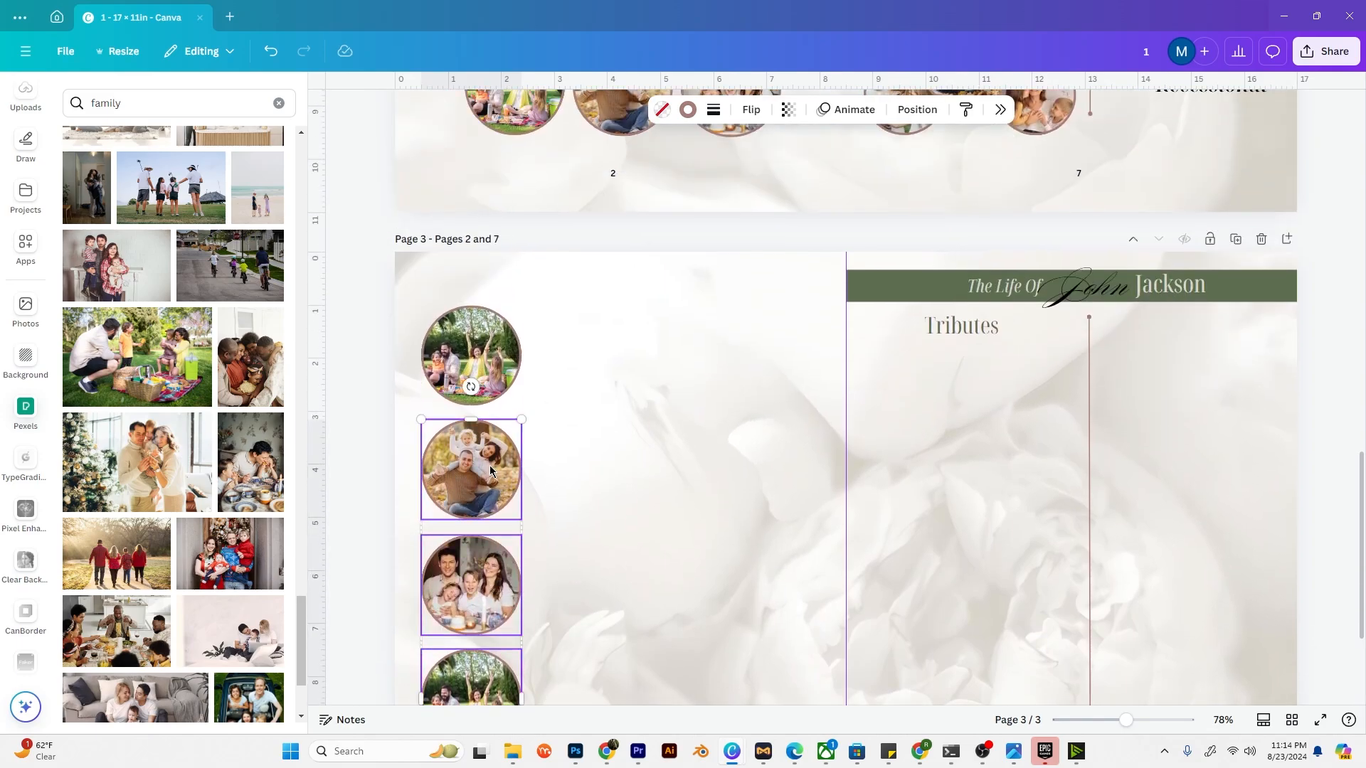
pyautogui.keyDown('shift'); pyautogui.click(485, 388); pyautogui.keyUp('shift')
pyautogui.scroll(-4, 493, 406)
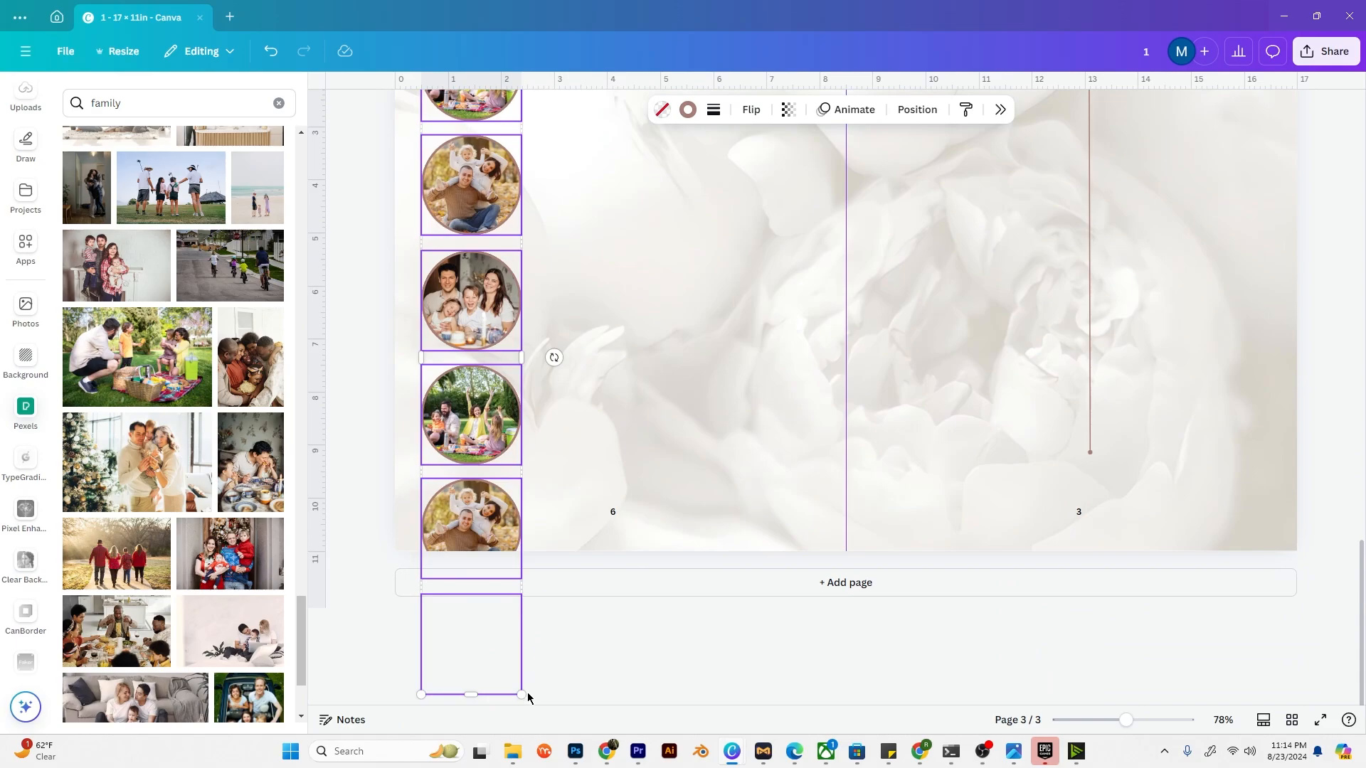
pyautogui.moveTo(519, 691); pyautogui.dragTo(513, 623)
pyautogui.click(570, 522)
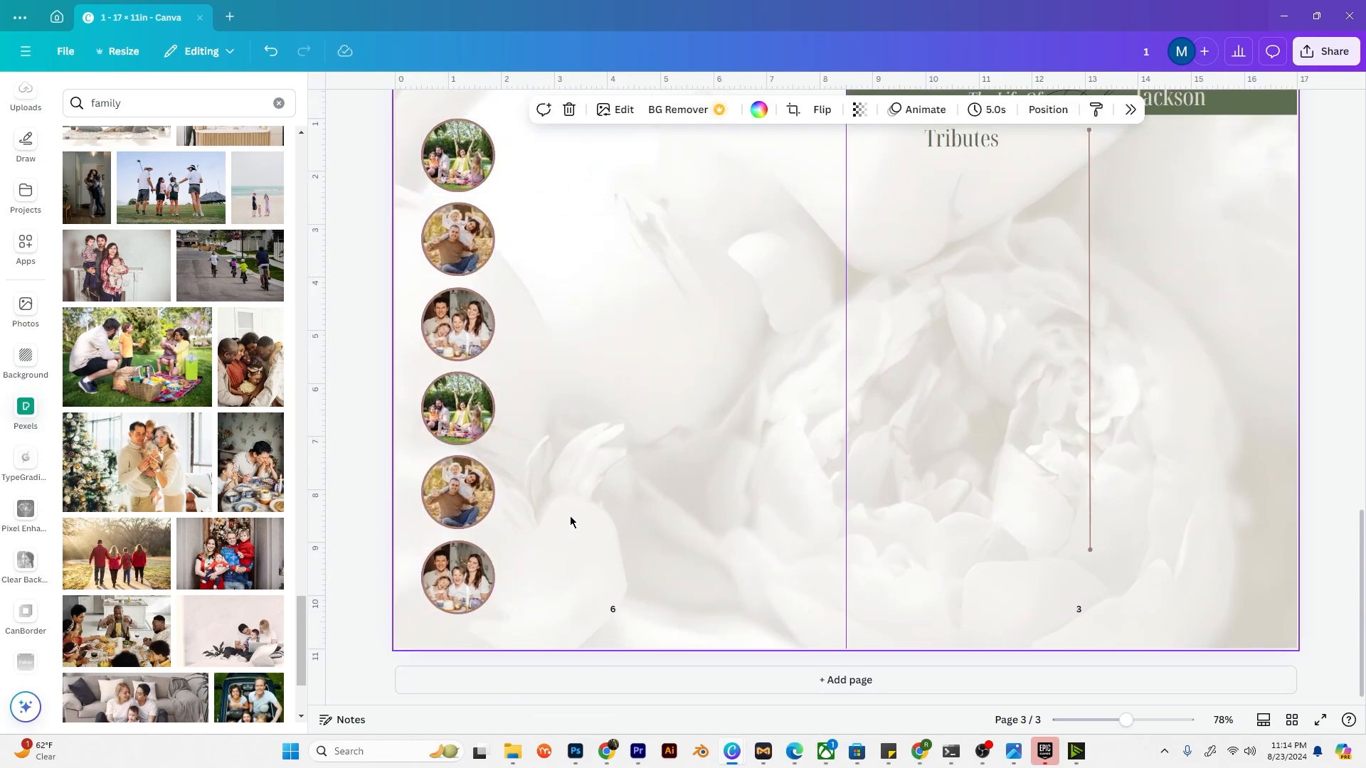
# Step: Place a copy of the six-circle photo column along the outer edge of page 3
pyautogui.moveTo(548, 146); pyautogui.dragTo(415, 600)
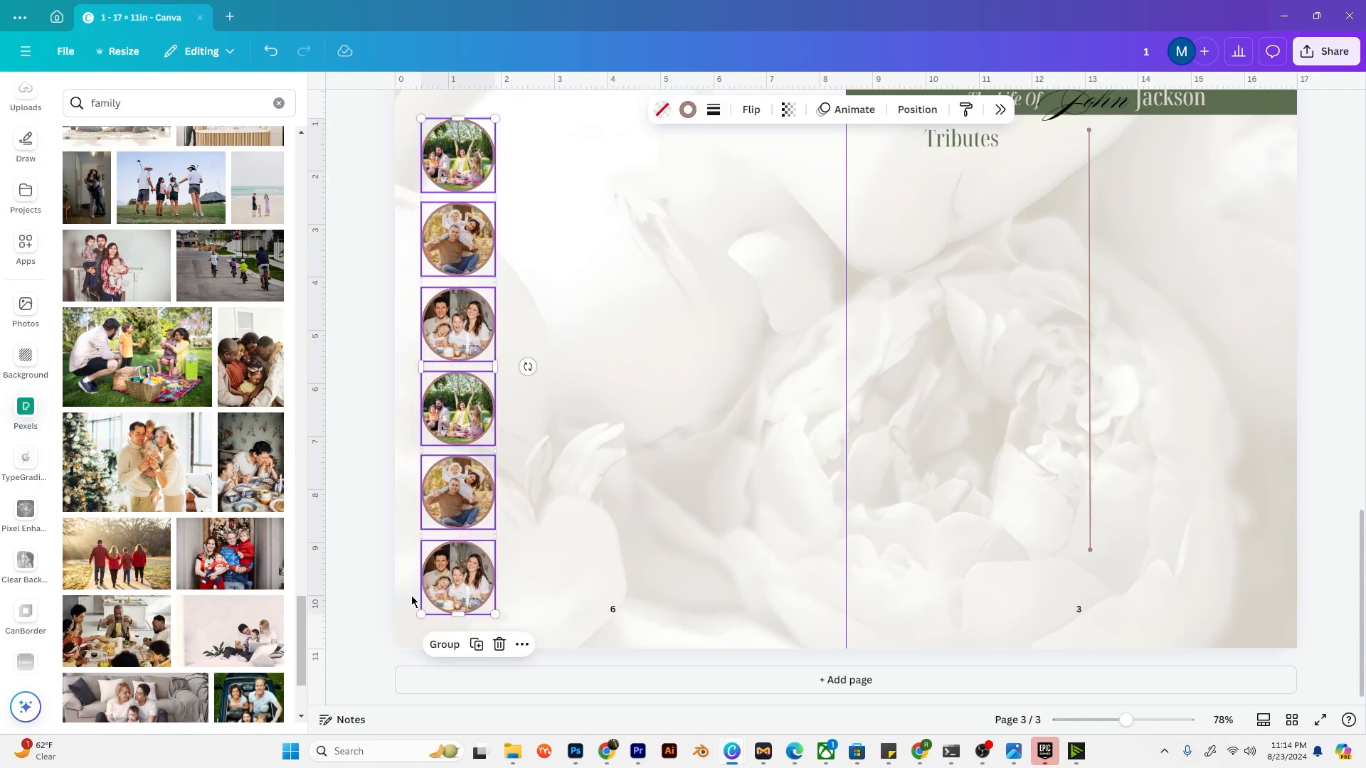
pyautogui.moveTo(498, 509); pyautogui.dragTo(1247, 517)
pyautogui.click(1309, 550)
pyautogui.moveTo(1319, 567); pyautogui.dragTo(404, 577)
pyautogui.rightClick(531, 586)
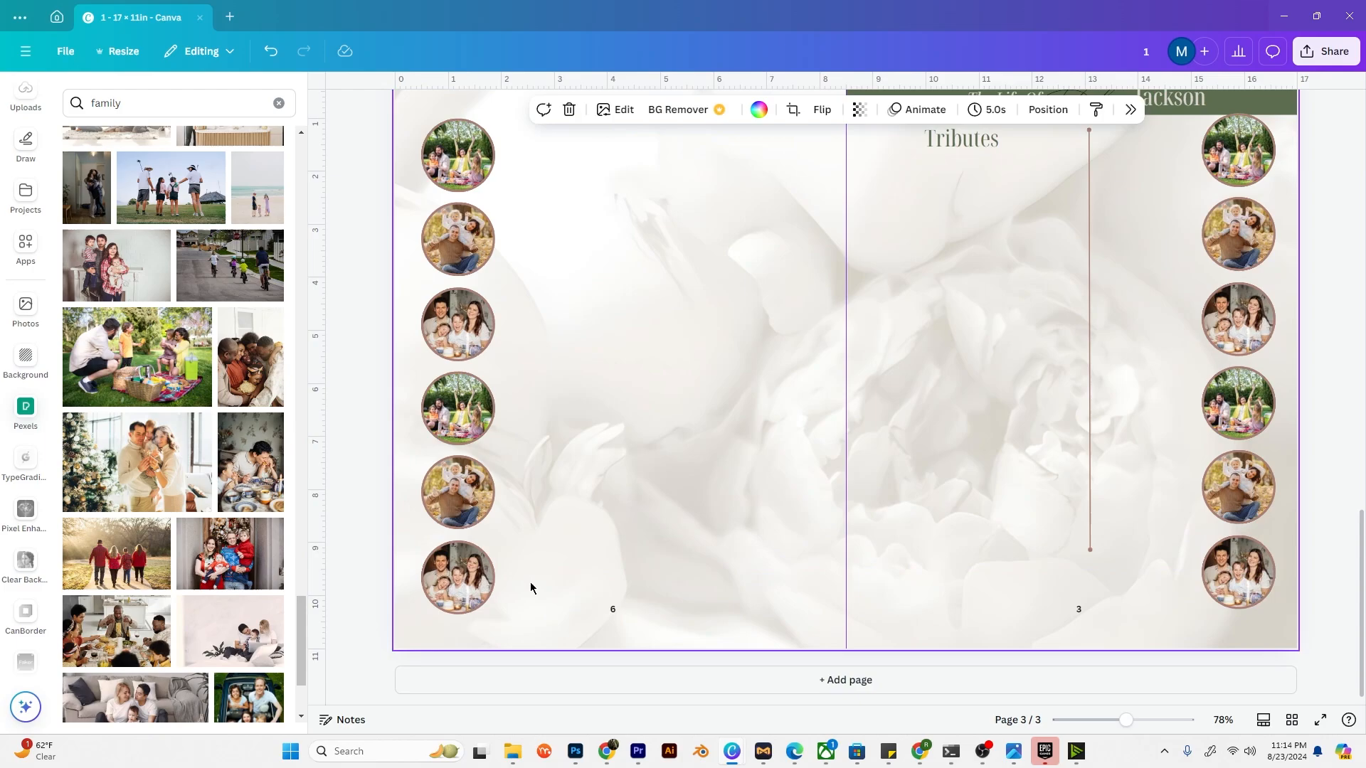
# Step: Align the matching photo circles of the page 6 and page 3 columns by their middles, row by row from the bottom
pyautogui.click(484, 585)
pyautogui.click(1253, 581)
pyautogui.keyDown('shift'); pyautogui.click(452, 579); pyautogui.keyUp('shift')
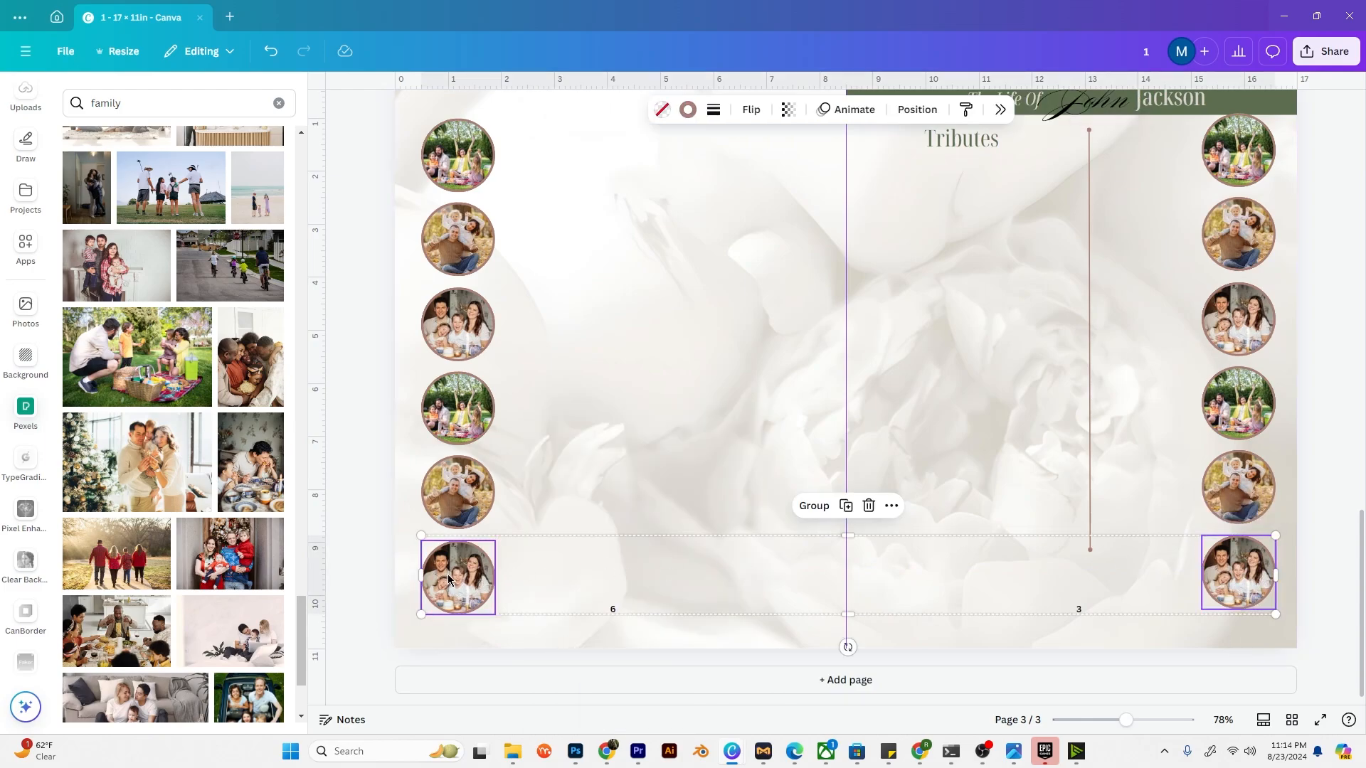
pyautogui.rightClick(452, 579)
pyautogui.moveTo(557, 518)
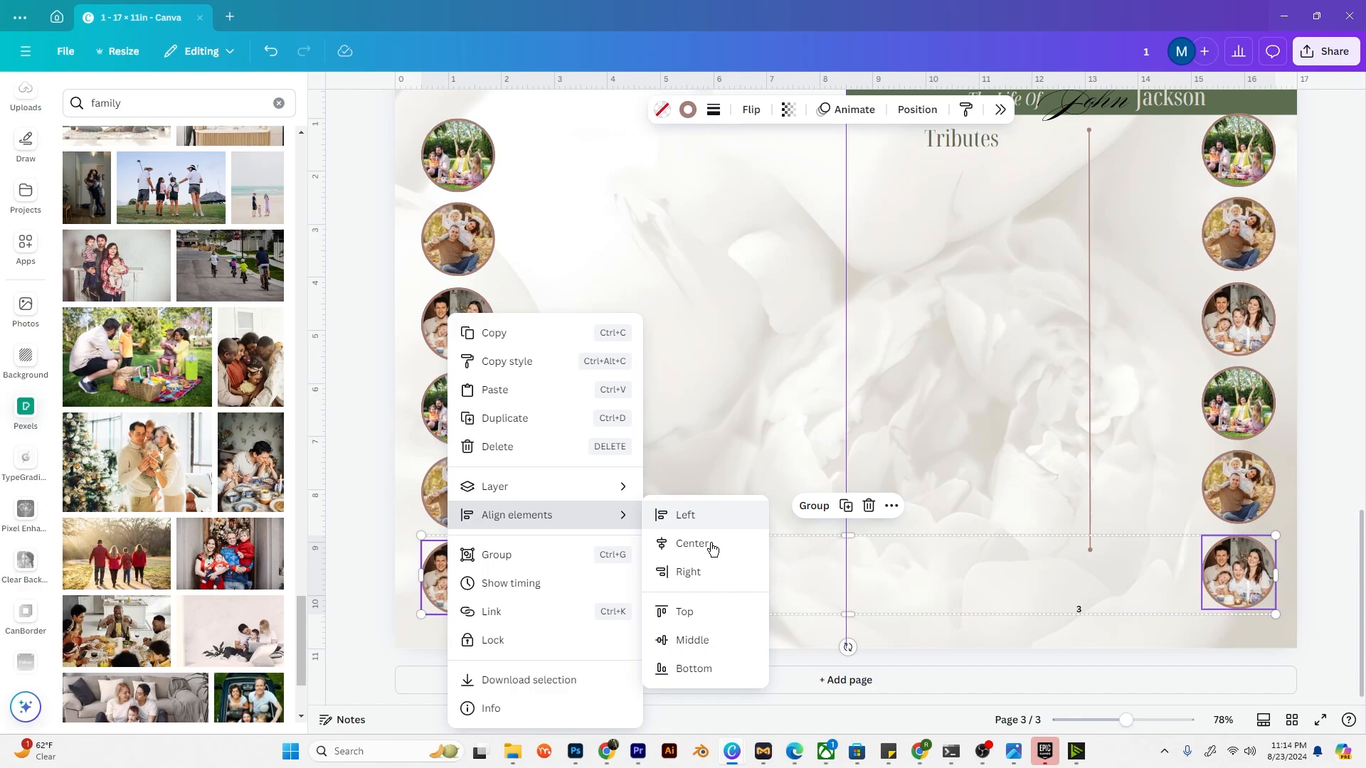
pyautogui.click(711, 639)
pyautogui.click(640, 478)
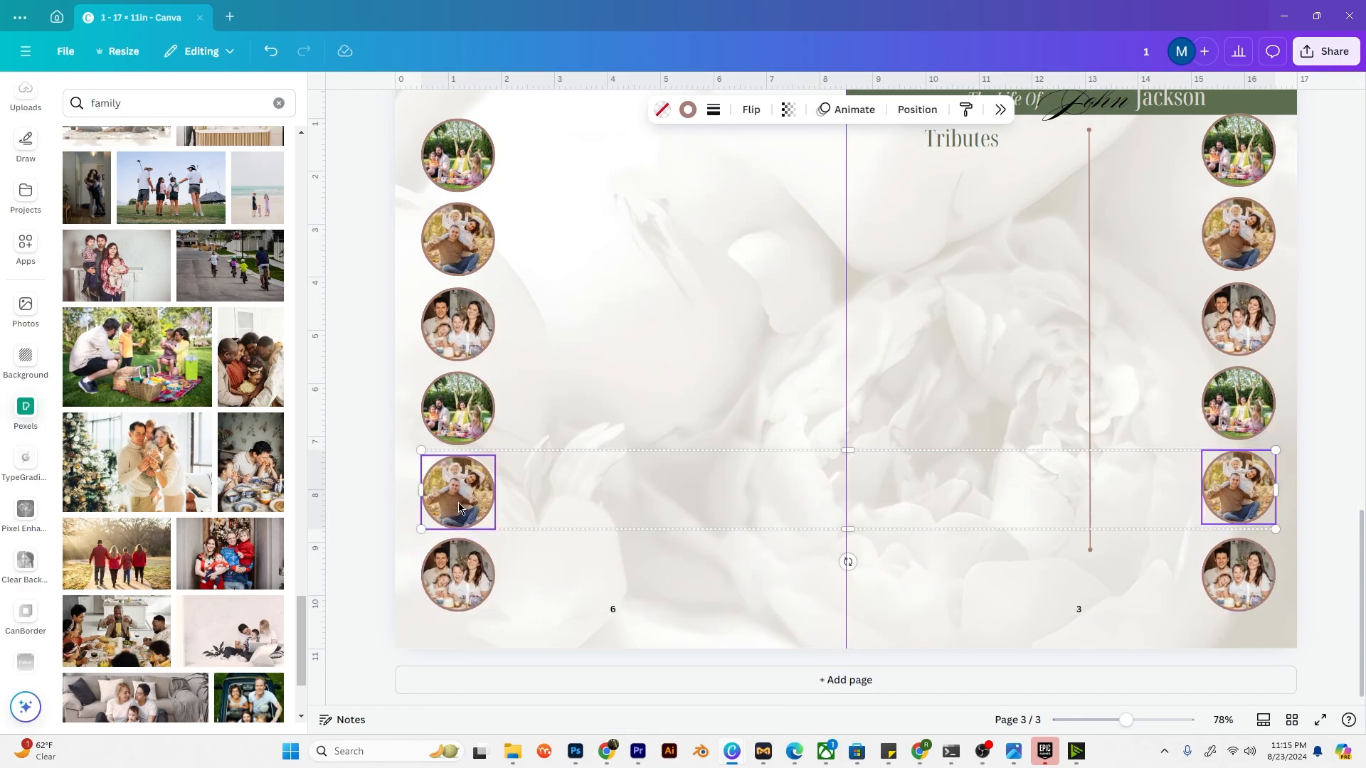
# Step: Delete the green The Life Of banner with its name text and the vertical divider line from page 3
pyautogui.scroll(3, 847, 559)
pyautogui.click(1233, 318)
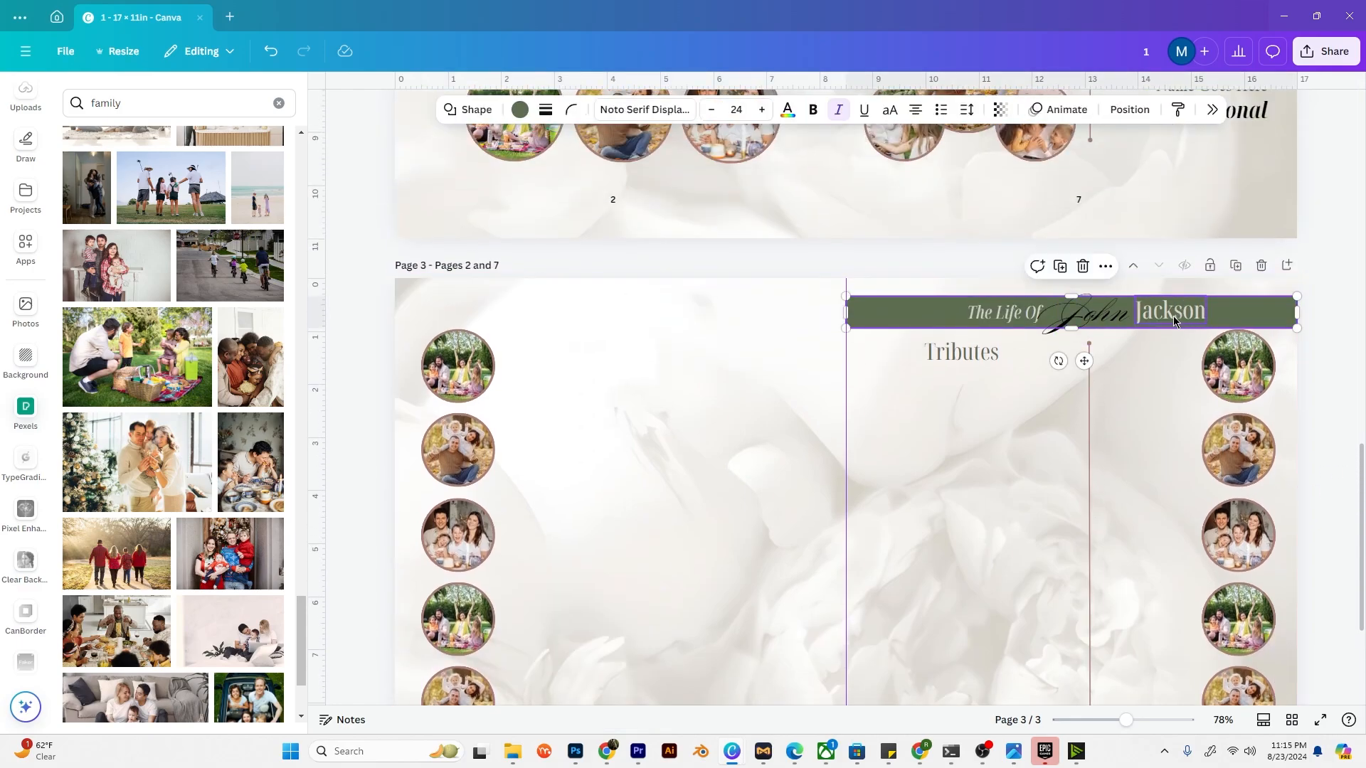
pyautogui.press('Delete')
pyautogui.click(1152, 308)
pyautogui.press('Delete')
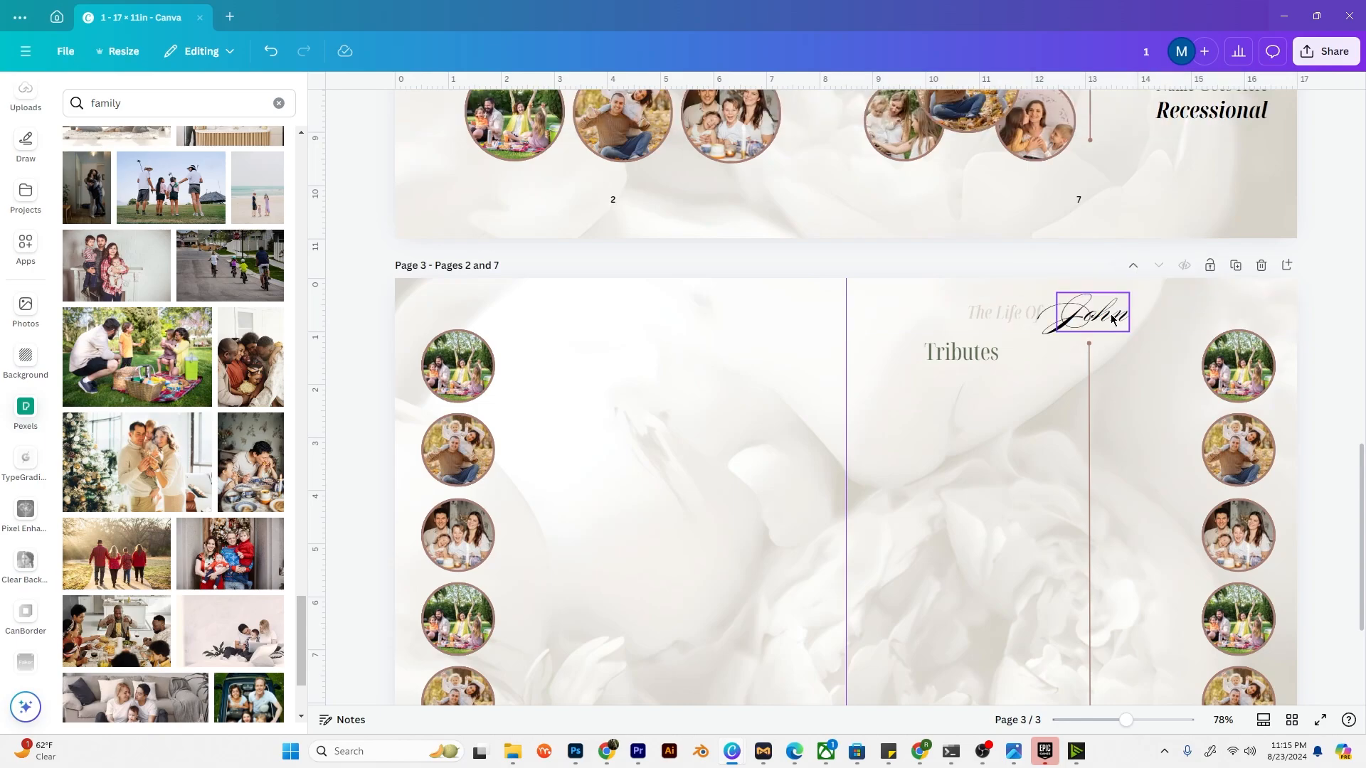
pyautogui.click(1096, 313)
pyautogui.press('Delete')
pyautogui.click(1032, 313)
pyautogui.press('Delete')
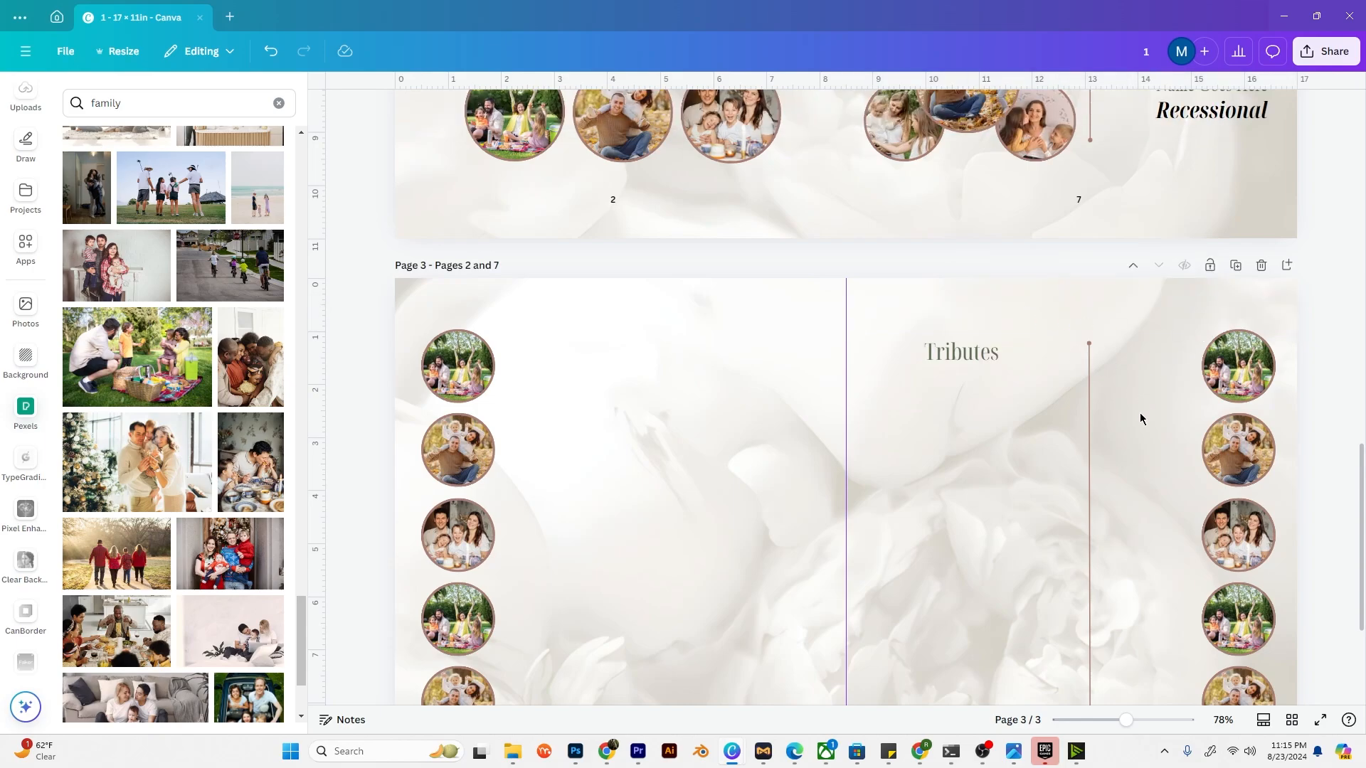
pyautogui.click(1092, 397)
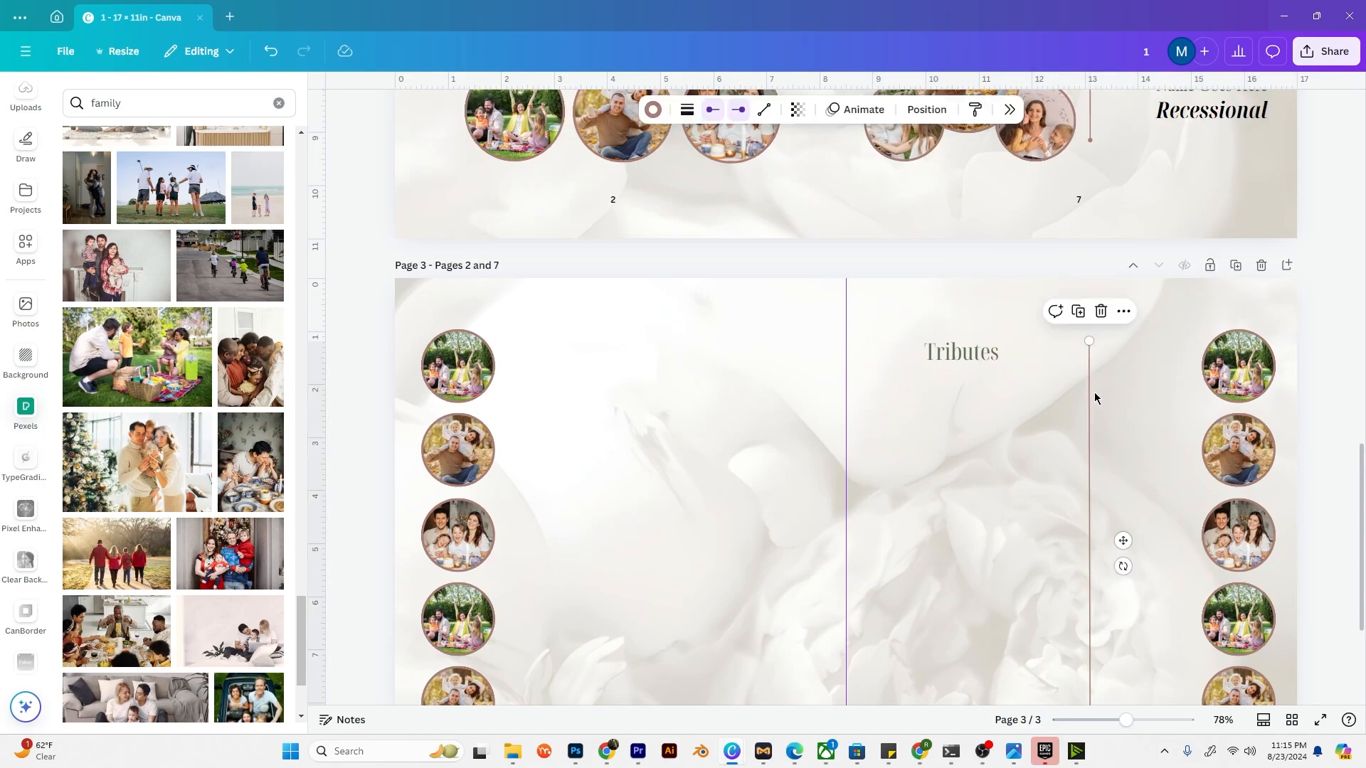
pyautogui.press('Delete')
# Step: Move the Tributes heading to the upper center of page 6 and place a matching Tributes heading on page 3
pyautogui.scroll(-2, 1095, 395)
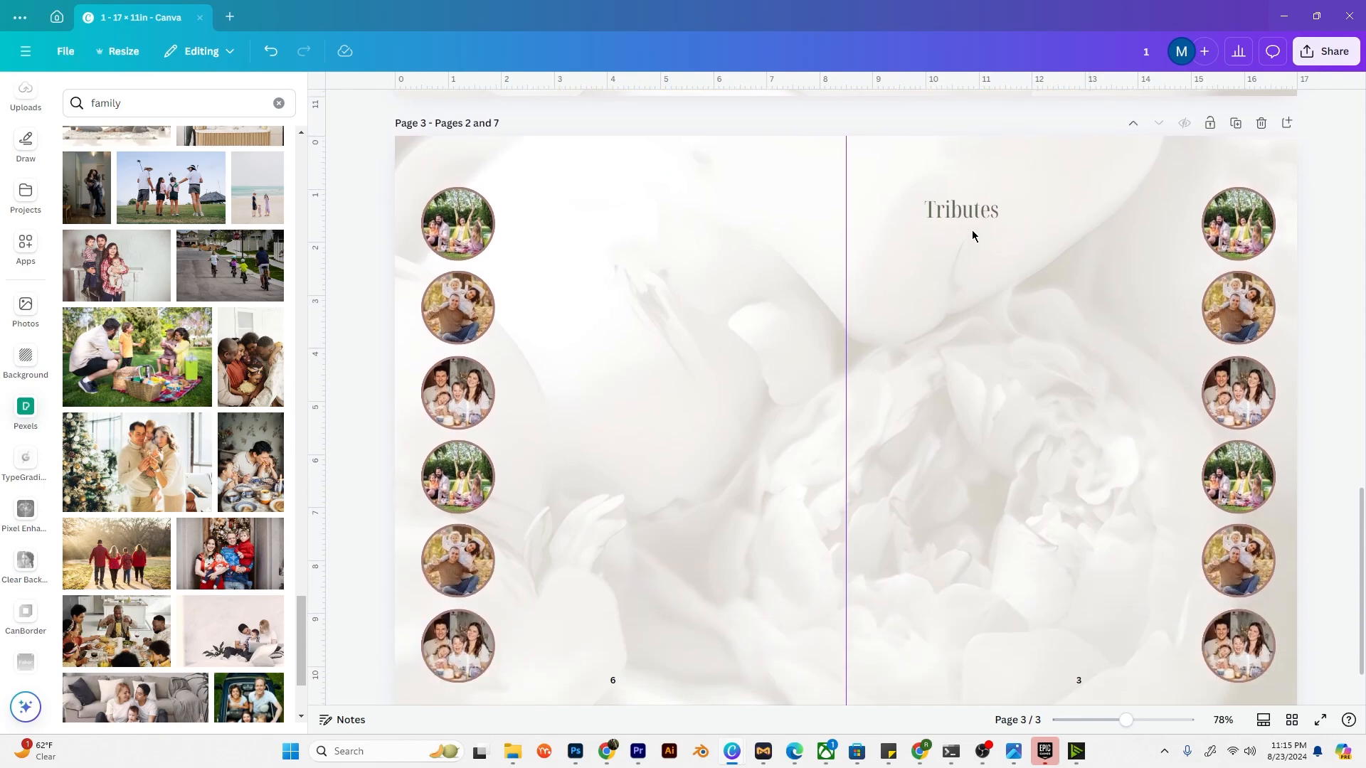
pyautogui.moveTo(969, 210); pyautogui.dragTo(625, 166)
pyautogui.click(1047, 208)
pyautogui.click(841, 194)
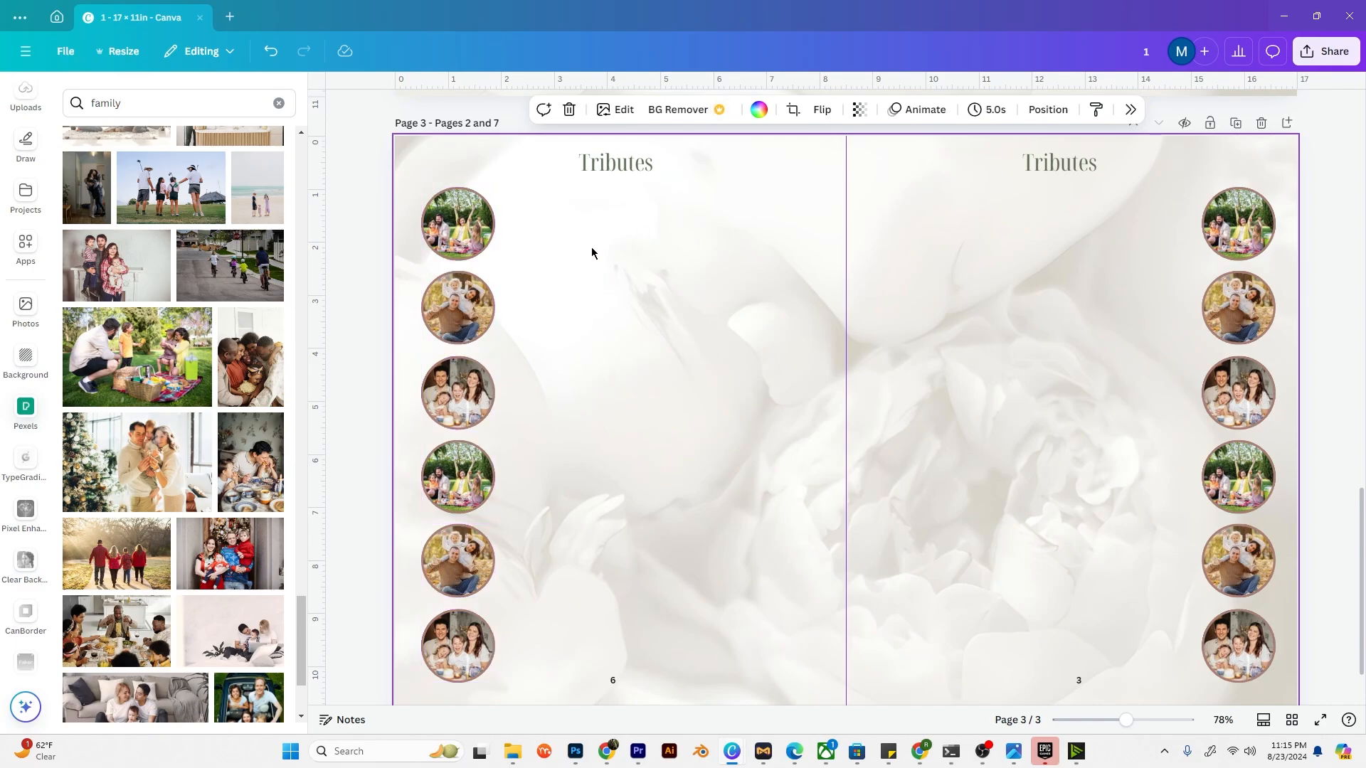
# Step: Copy the short opening biography paragraph from page 2 and place it beside the first photo circle on page 6
pyautogui.scroll(8, 591, 252)
pyautogui.click(661, 230)
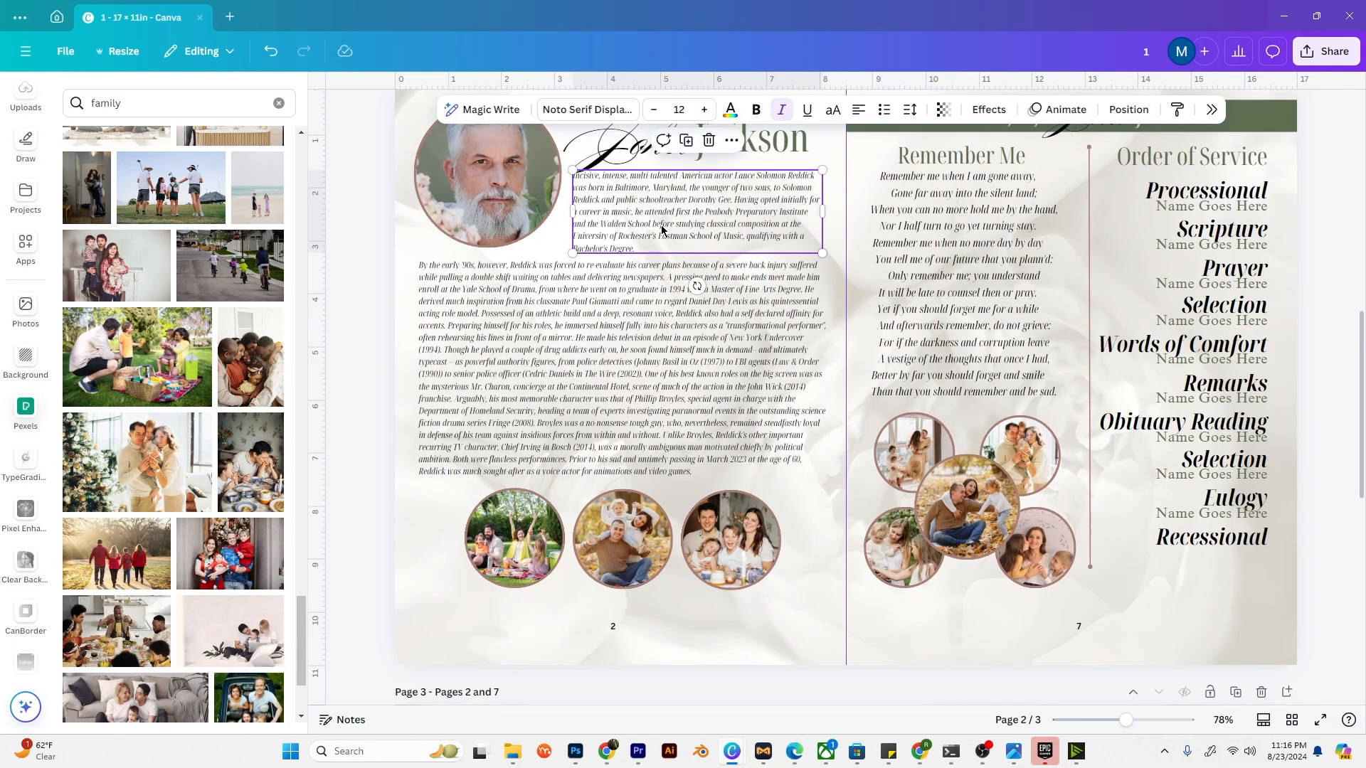
pyautogui.scroll(-8, 629, 382)
pyautogui.click(607, 410)
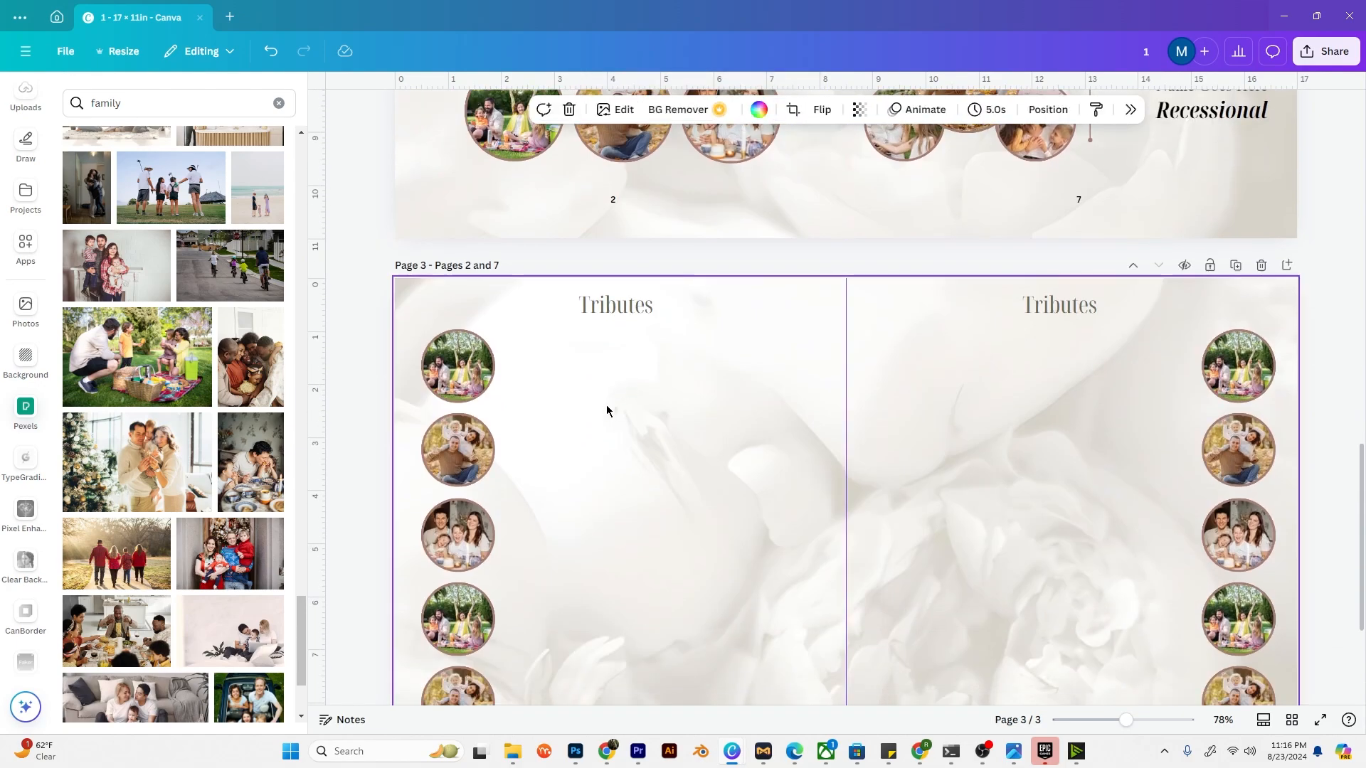
pyautogui.hotkey('ctrl', 'v')
pyautogui.moveTo(654, 405); pyautogui.dragTo(615, 374)
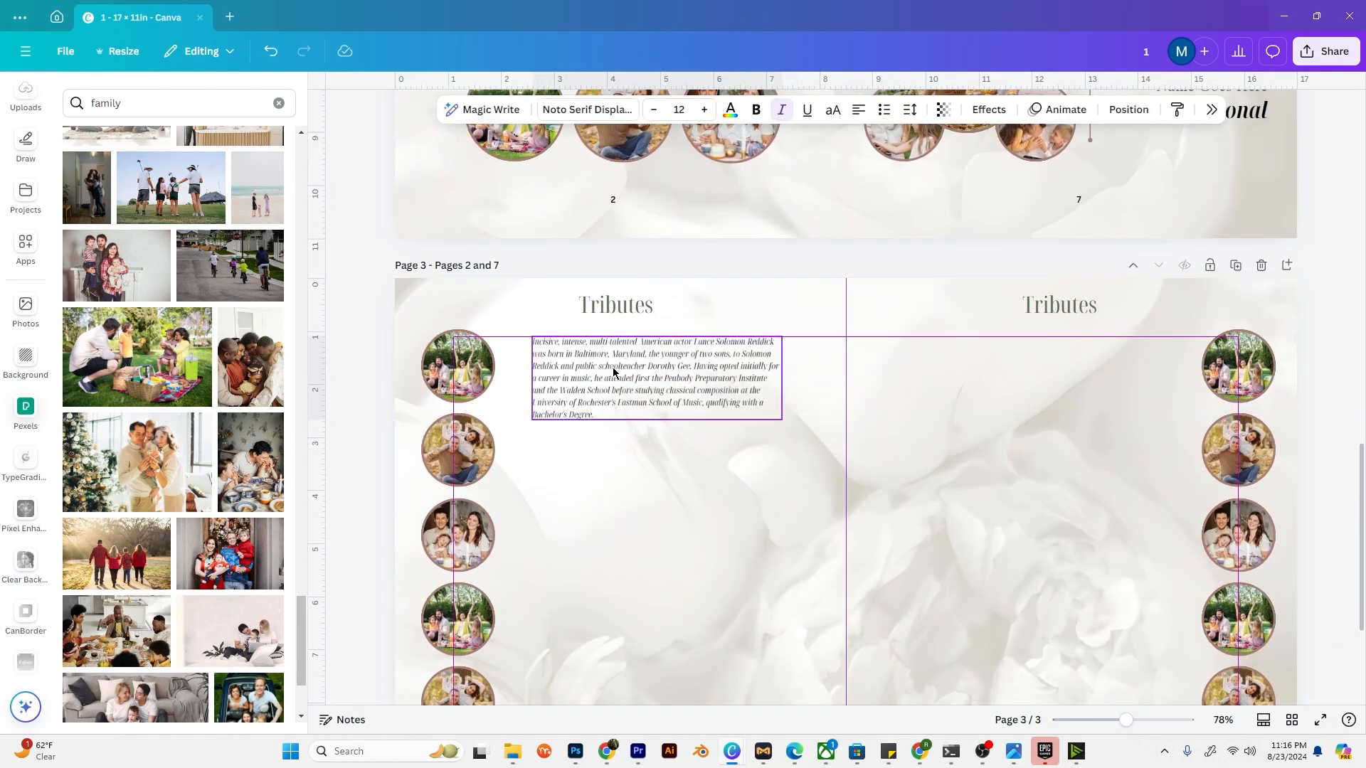
# Step: Keep the tribute paragraph at size 12, slightly widen its letter spacing and tighten its line spacing
pyautogui.click(655, 110)
pyautogui.click(705, 109)
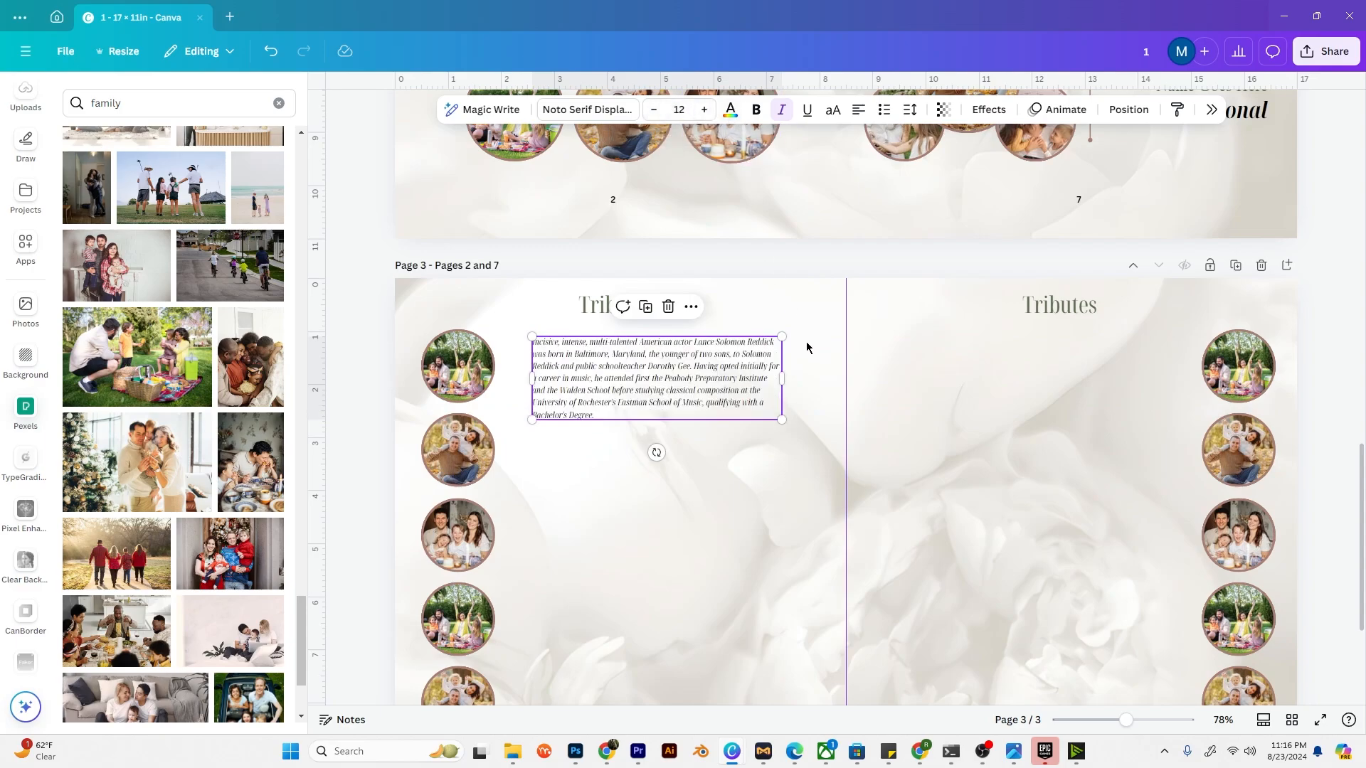
pyautogui.click(808, 348)
pyautogui.click(683, 377)
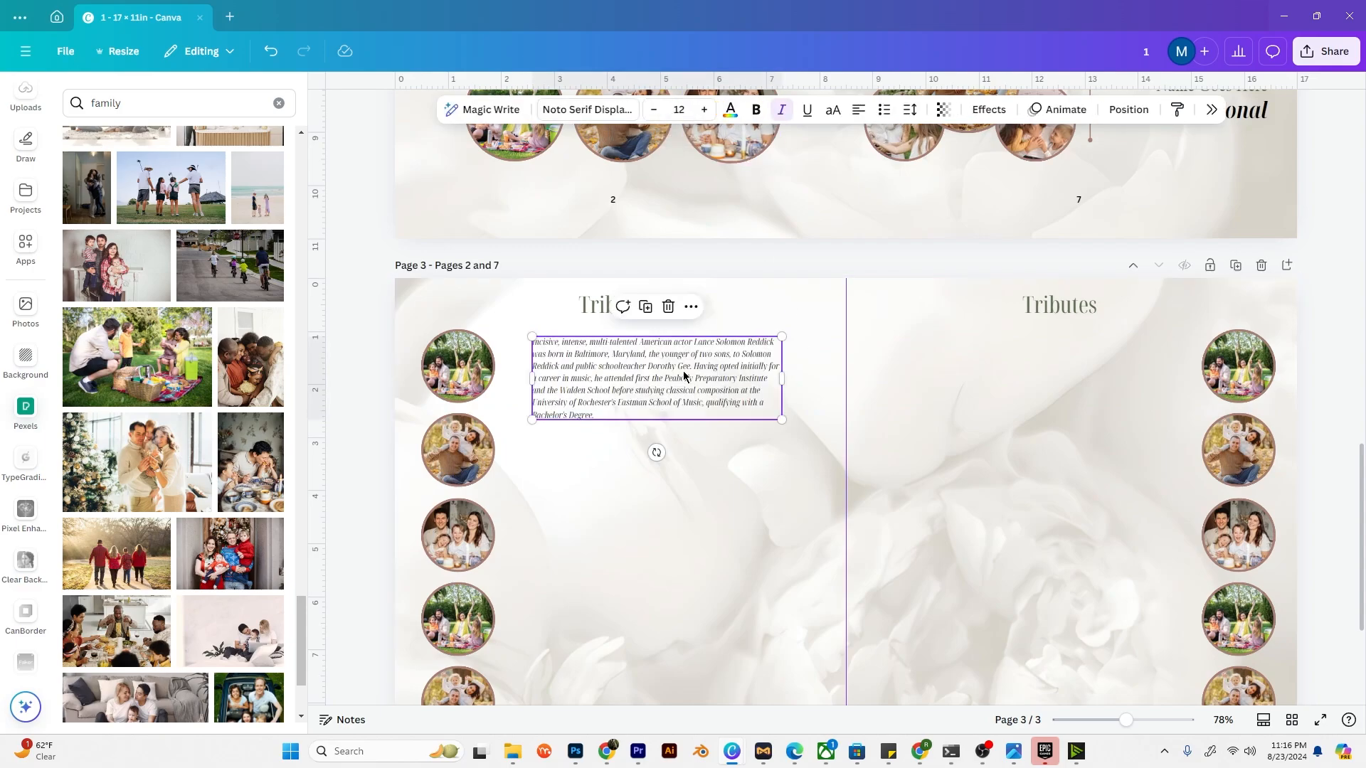
pyautogui.click(910, 110)
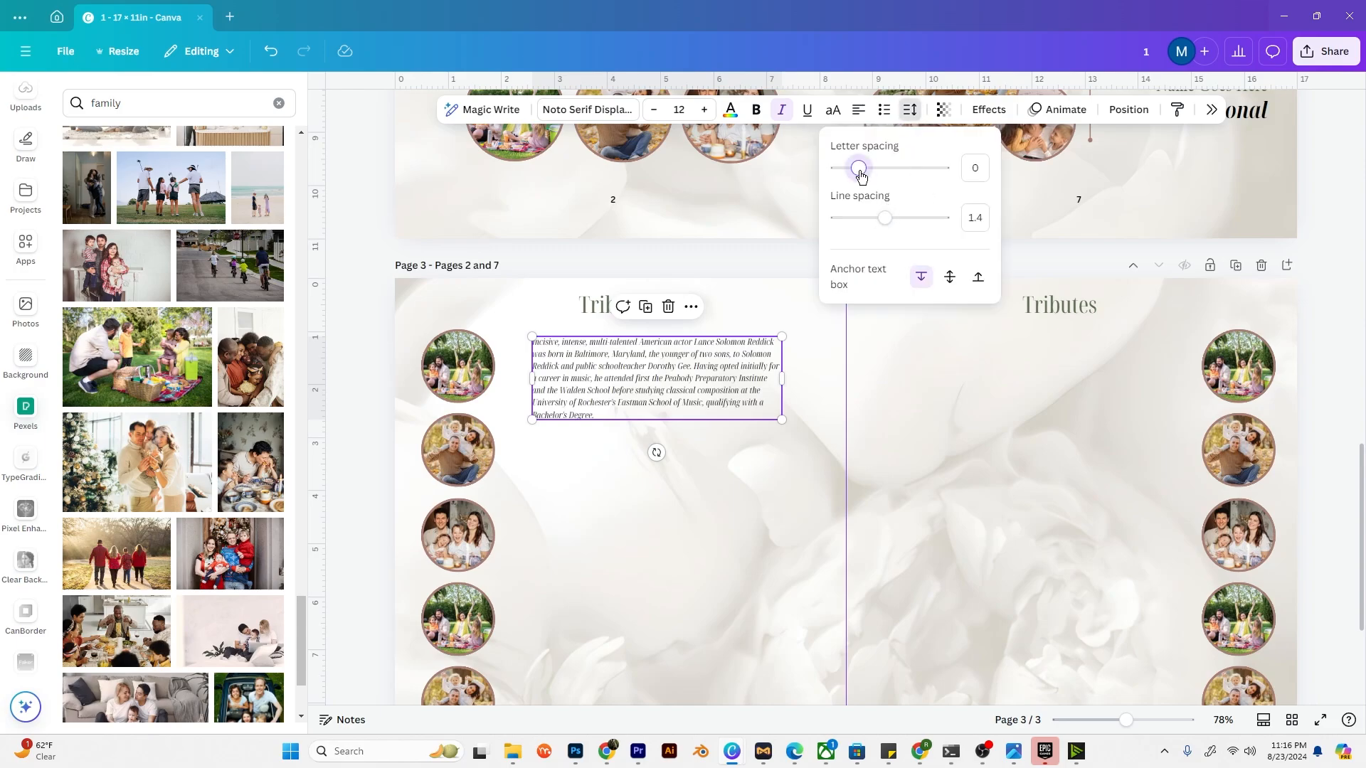
pyautogui.moveTo(861, 175); pyautogui.dragTo(872, 217)
pyautogui.click(837, 327)
# Step: Duplicate the tribute paragraph down page 6 so that each of the six photo circles has one beside it
pyautogui.click(712, 368)
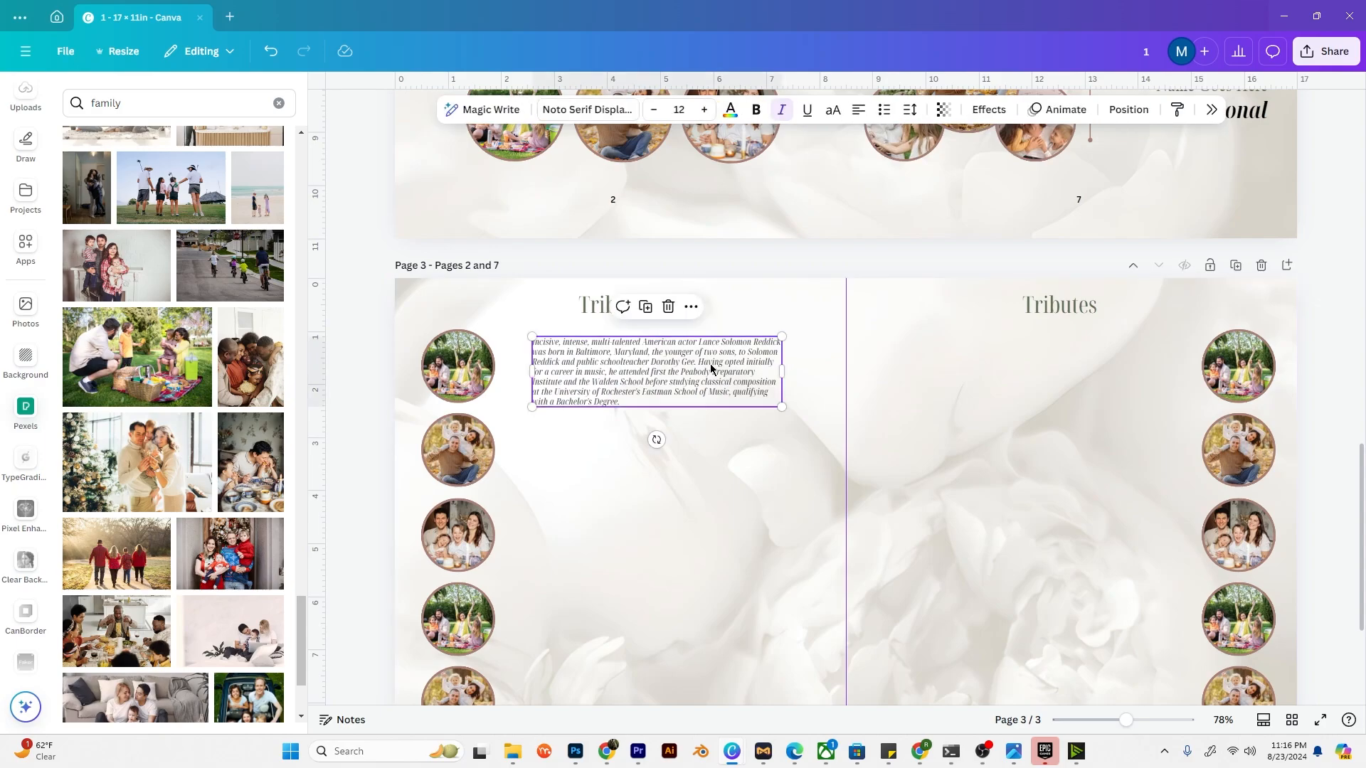
pyautogui.click(646, 309)
pyautogui.moveTo(663, 394); pyautogui.dragTo(655, 462)
pyautogui.moveTo(655, 463); pyautogui.dragTo(656, 450)
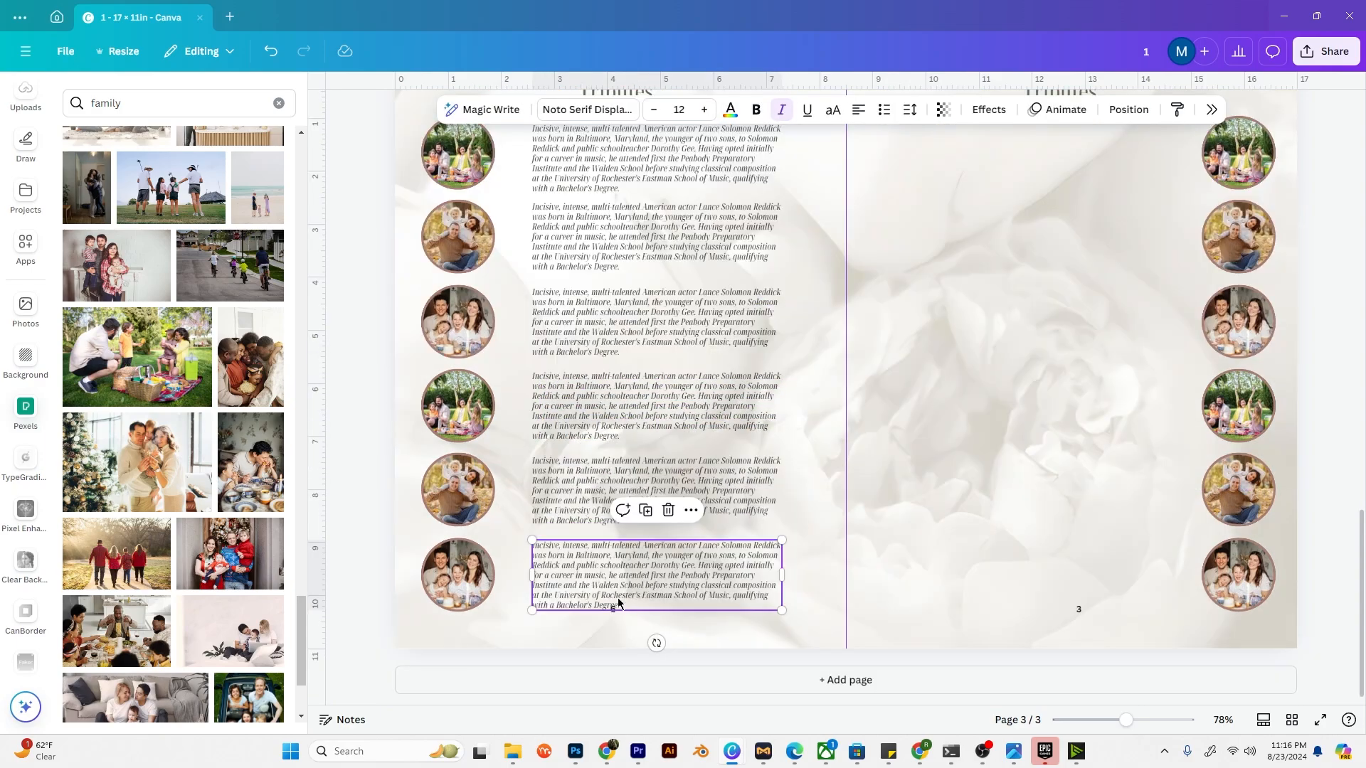
# Step: Move page numbers 6 and 3 together slightly lower, clear of the last tribute paragraph
pyautogui.click(941, 478)
pyautogui.scroll(1, 940, 478)
pyautogui.scroll(-1, 937, 477)
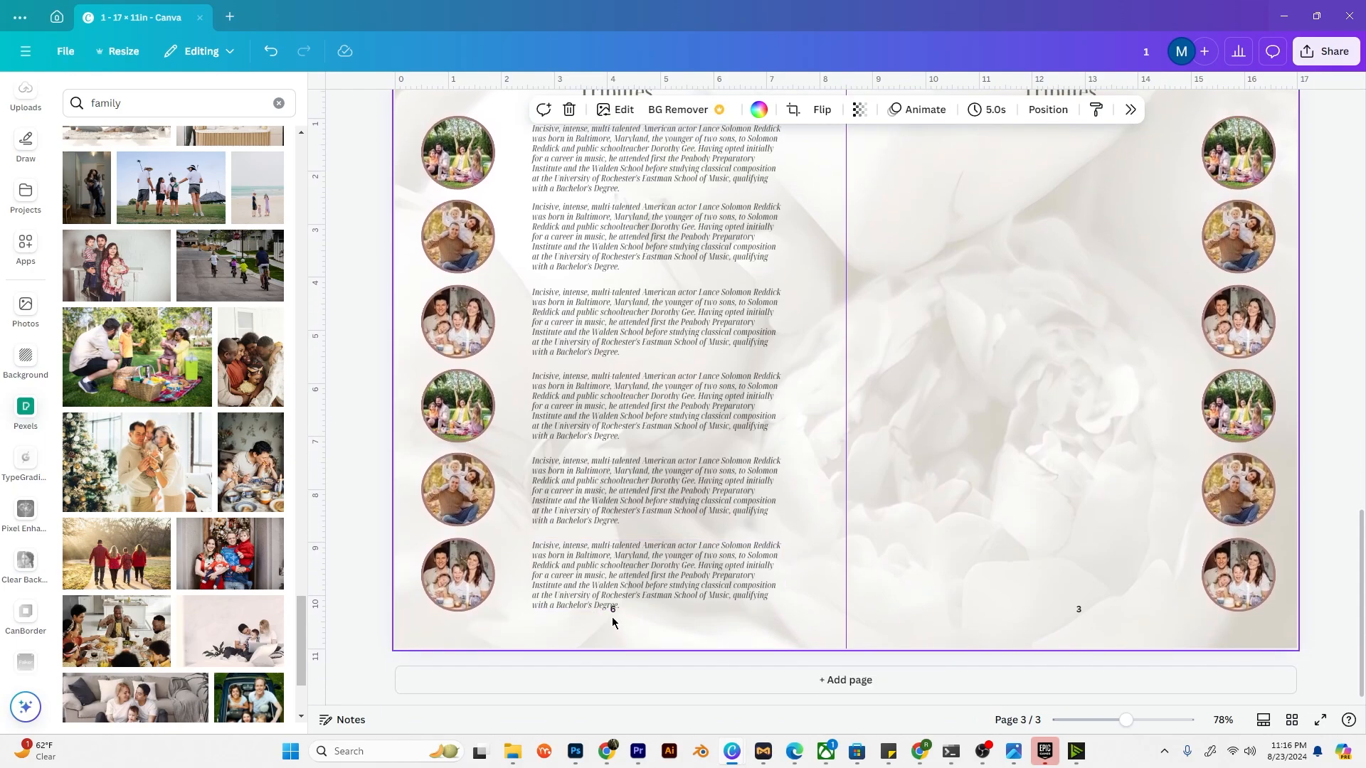
pyautogui.click(611, 615)
pyautogui.keyDown('shift'); pyautogui.click(1079, 609); pyautogui.keyUp('shift')
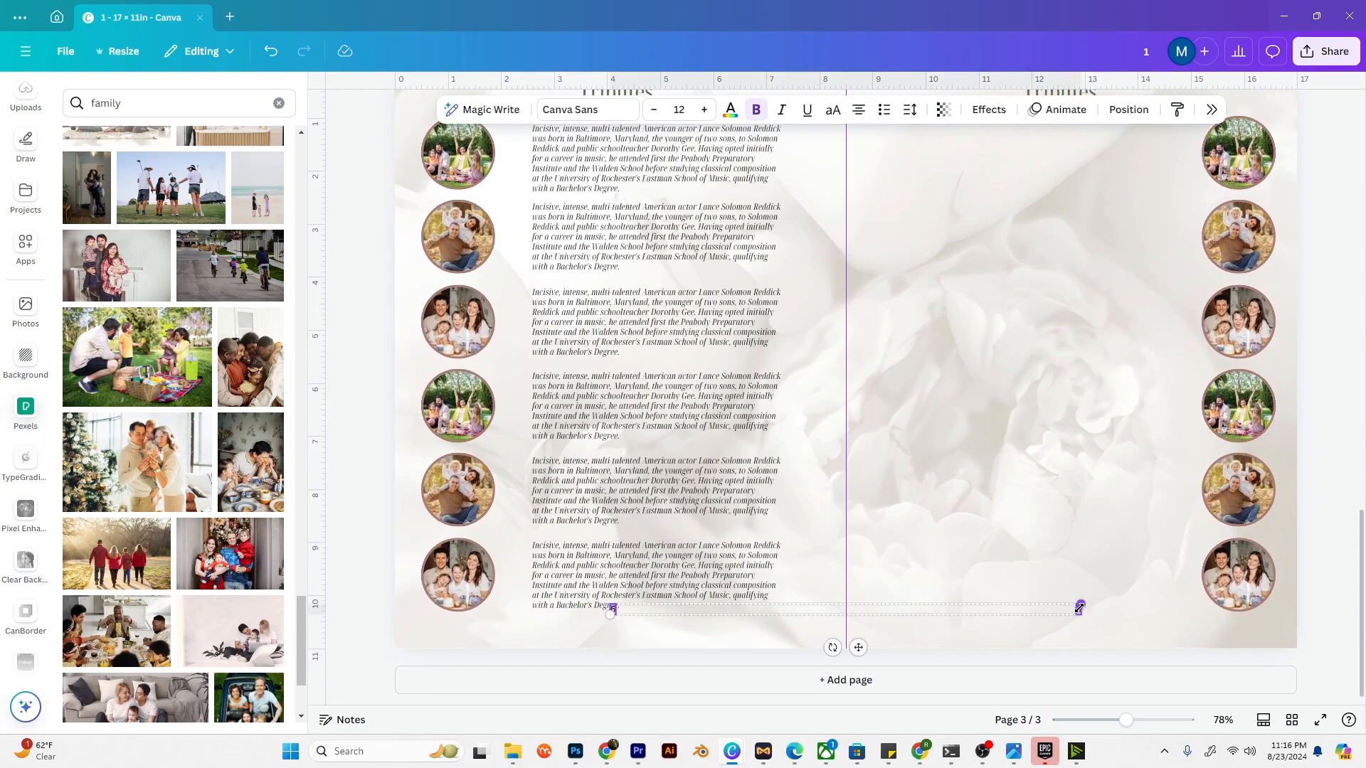
pyautogui.moveTo(1078, 609); pyautogui.dragTo(1067, 596)
pyautogui.click(1068, 597)
# Step: Move page numbers 2 and 7 on the previous spread slightly lower to match the Tributes spread
pyautogui.scroll(8, 1065, 540)
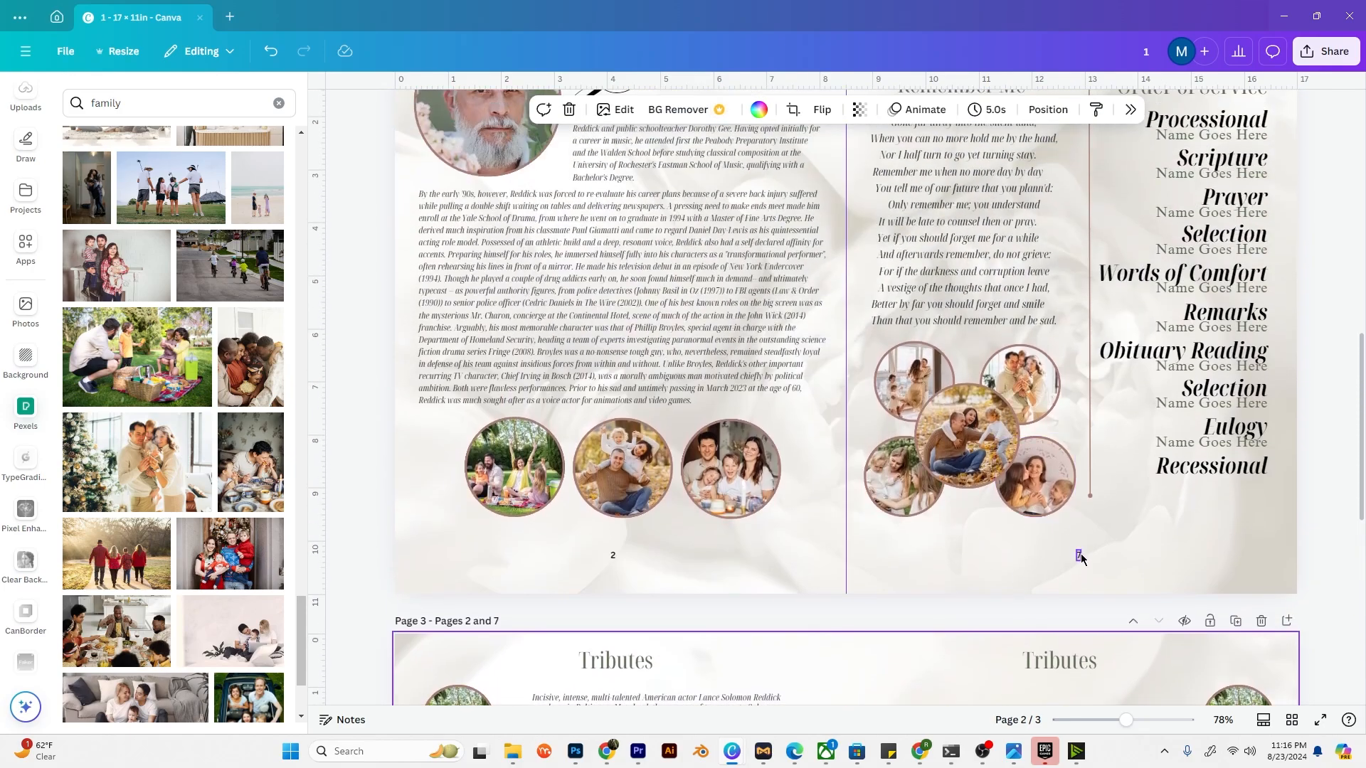
pyautogui.click(1079, 556)
pyautogui.keyDown('shift'); pyautogui.click(605, 561); pyautogui.keyUp('shift')
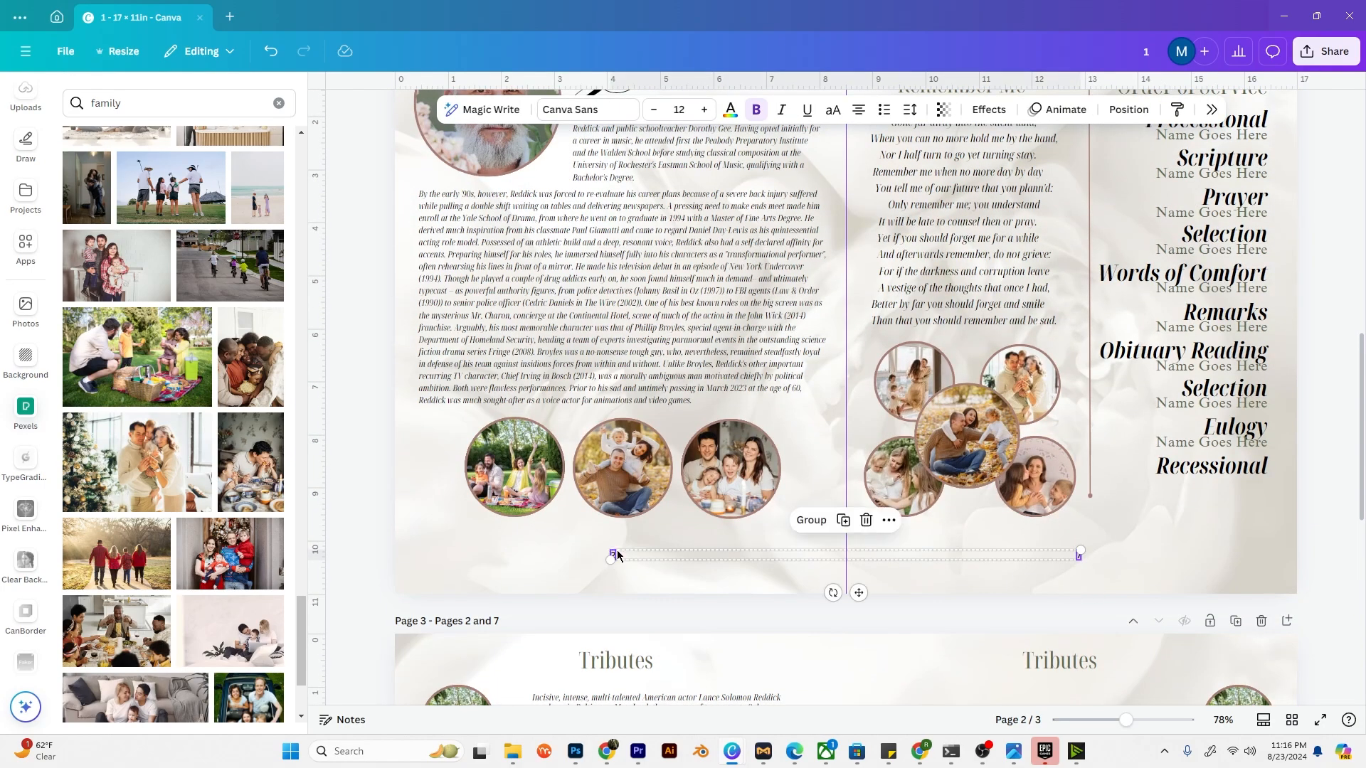
pyautogui.moveTo(609, 559); pyautogui.dragTo(618, 555)
pyautogui.click(775, 628)
pyautogui.scroll(-8, 784, 623)
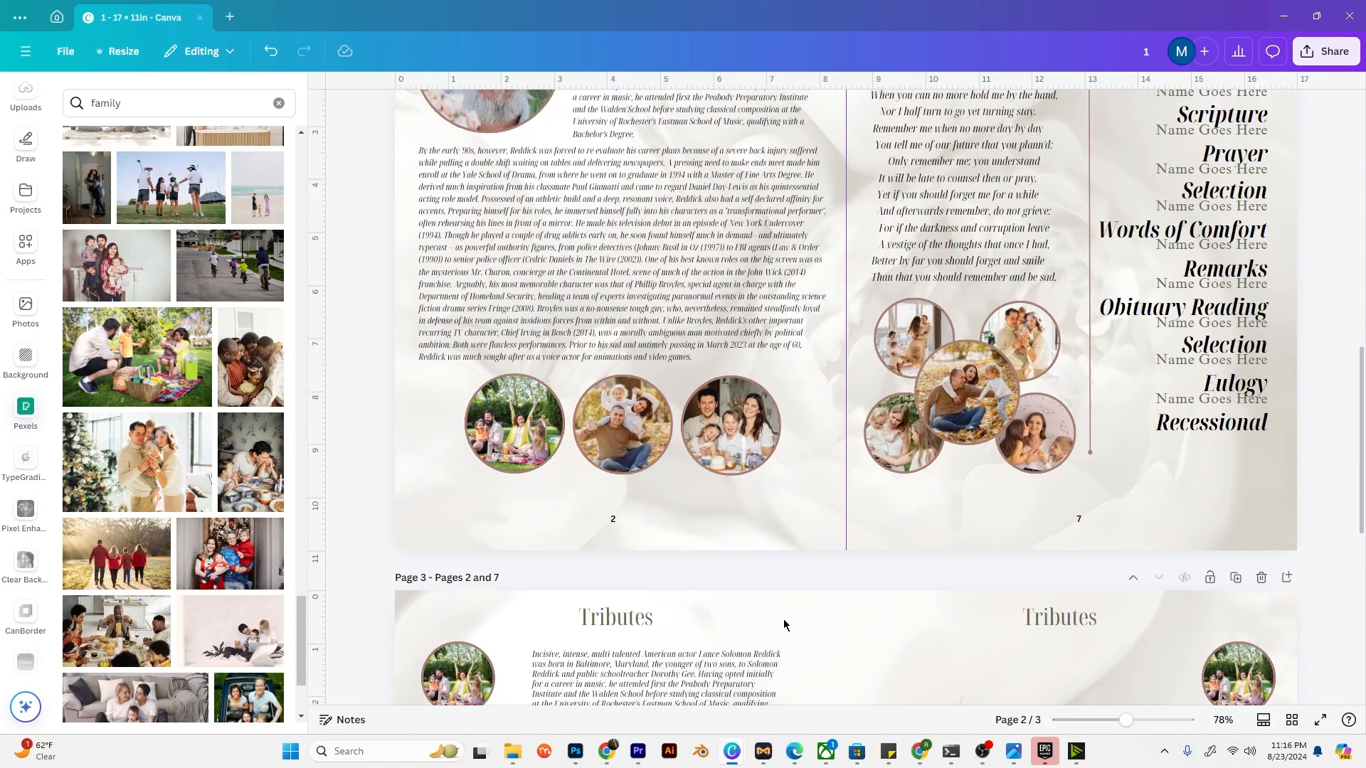
pyautogui.scroll(3, 875, 519)
pyautogui.scroll(-3, 874, 499)
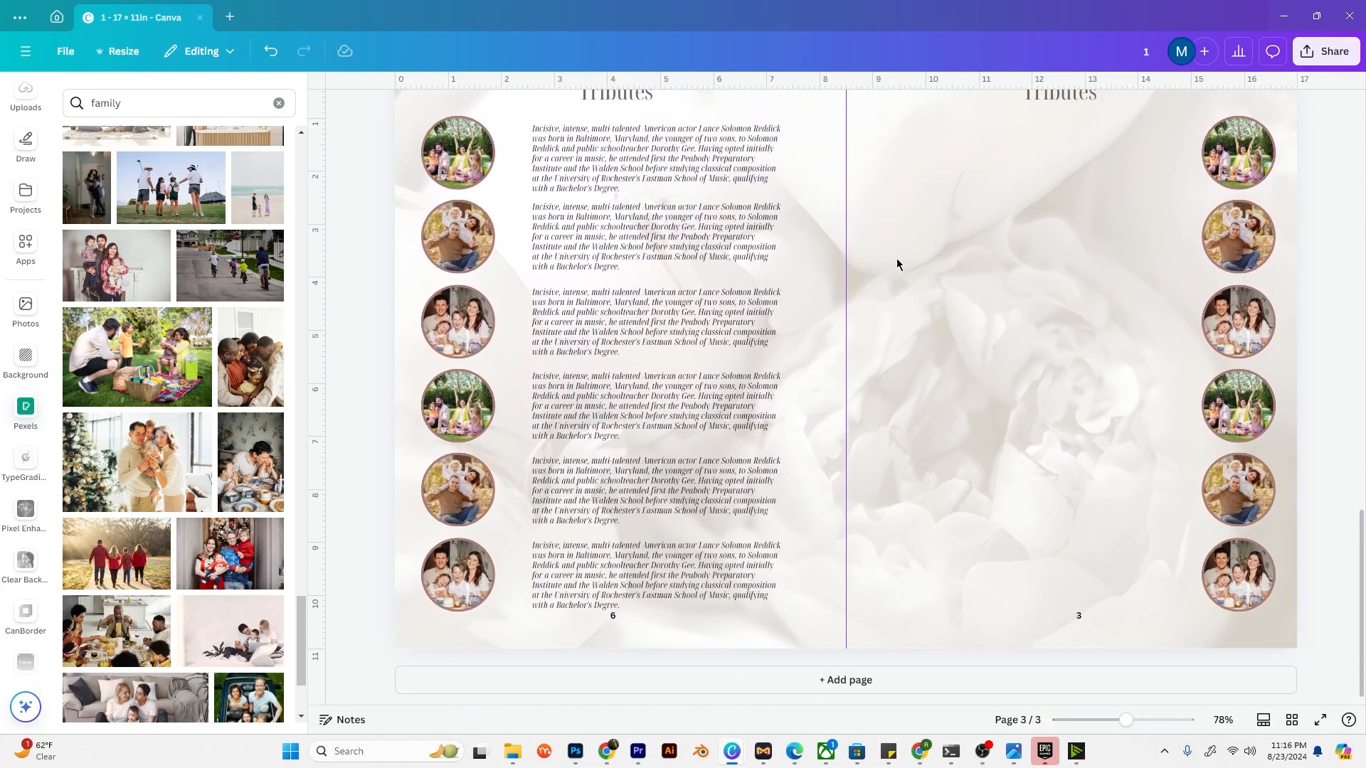
# Step: Duplicate page 6's six tribute paragraphs and place the copies beside the photo circles on page 3
pyautogui.moveTo(864, 152); pyautogui.dragTo(590, 561)
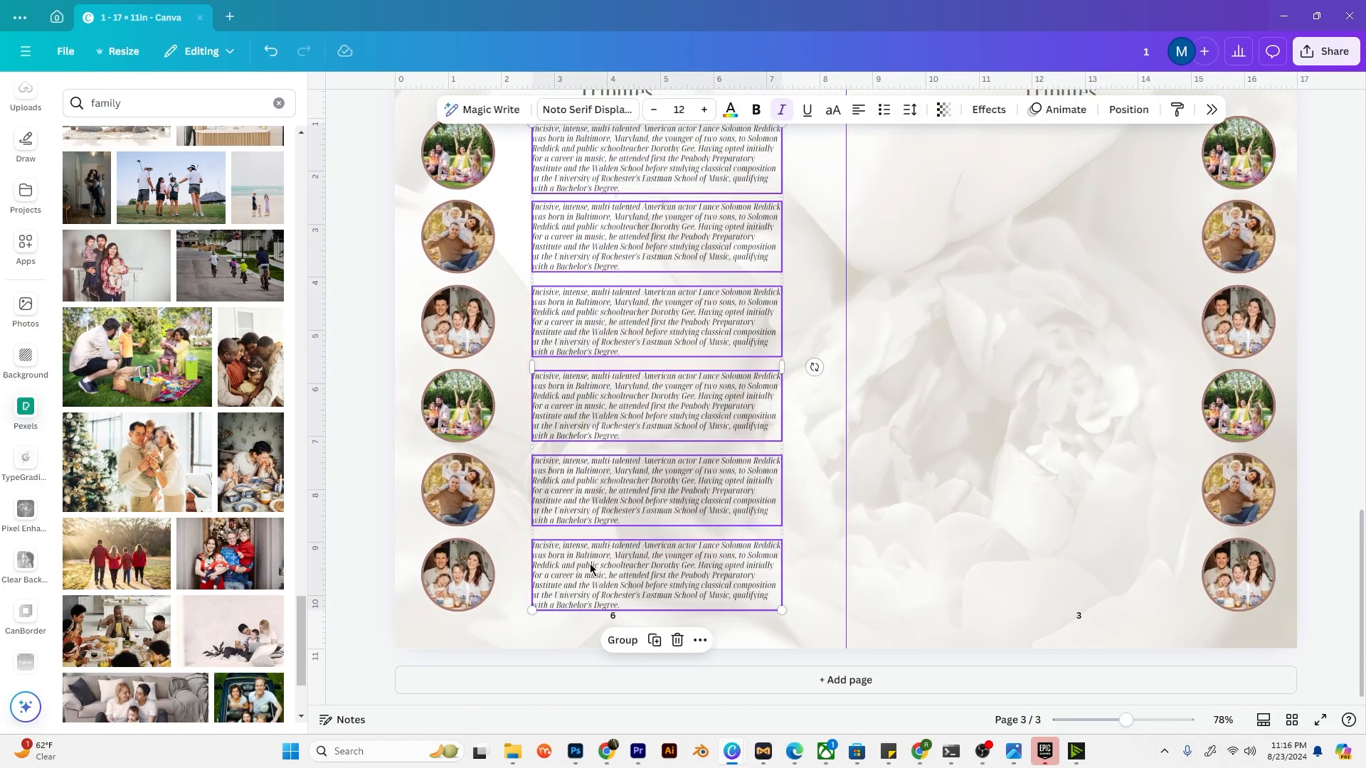
pyautogui.hotkey('ctrl', 'd')
pyautogui.moveTo(596, 510); pyautogui.dragTo(977, 503)
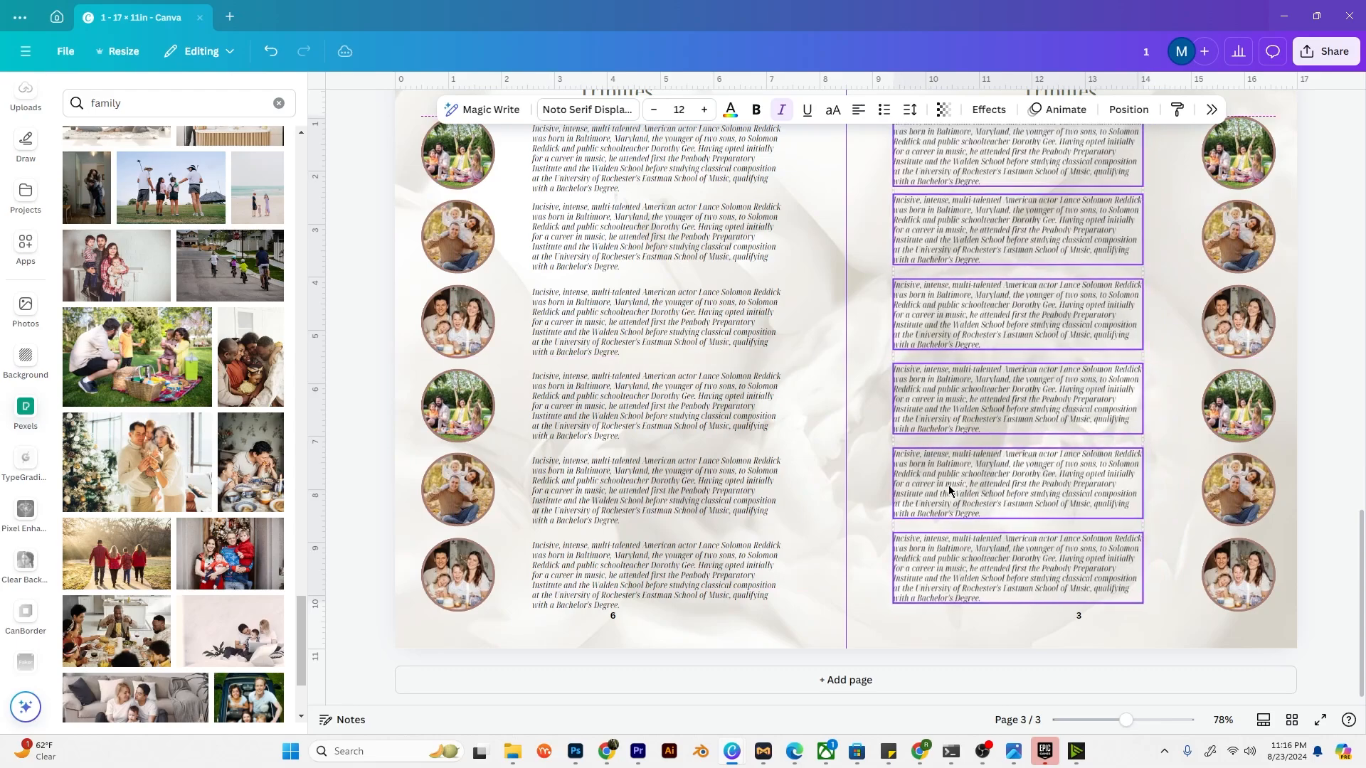
pyautogui.press('Escape')
pyautogui.scroll(1, 1221, 213)
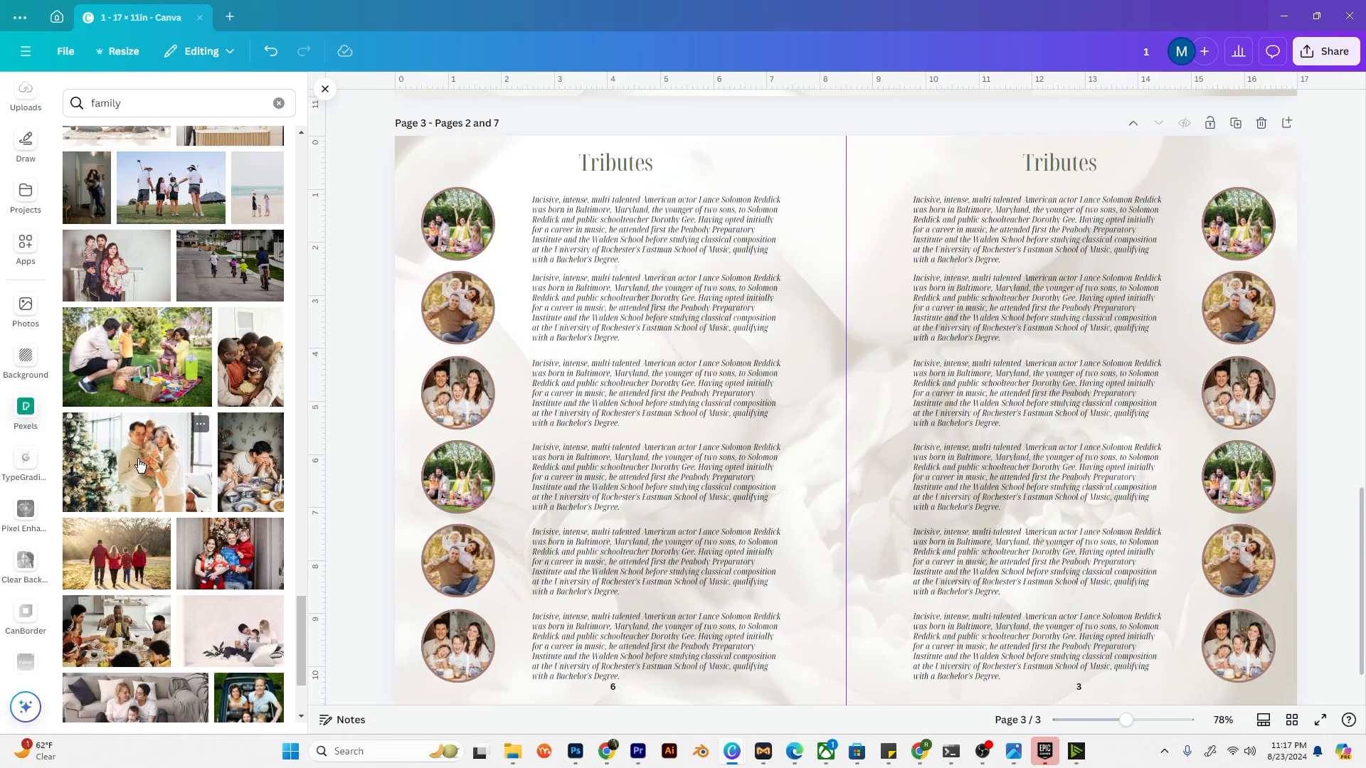
# Step: Replace the repeated circle photos with different family and friends pictures, starting with the couple by the Christmas tree in page 6's first circle
pyautogui.moveTo(140, 465); pyautogui.dragTo(455, 242)
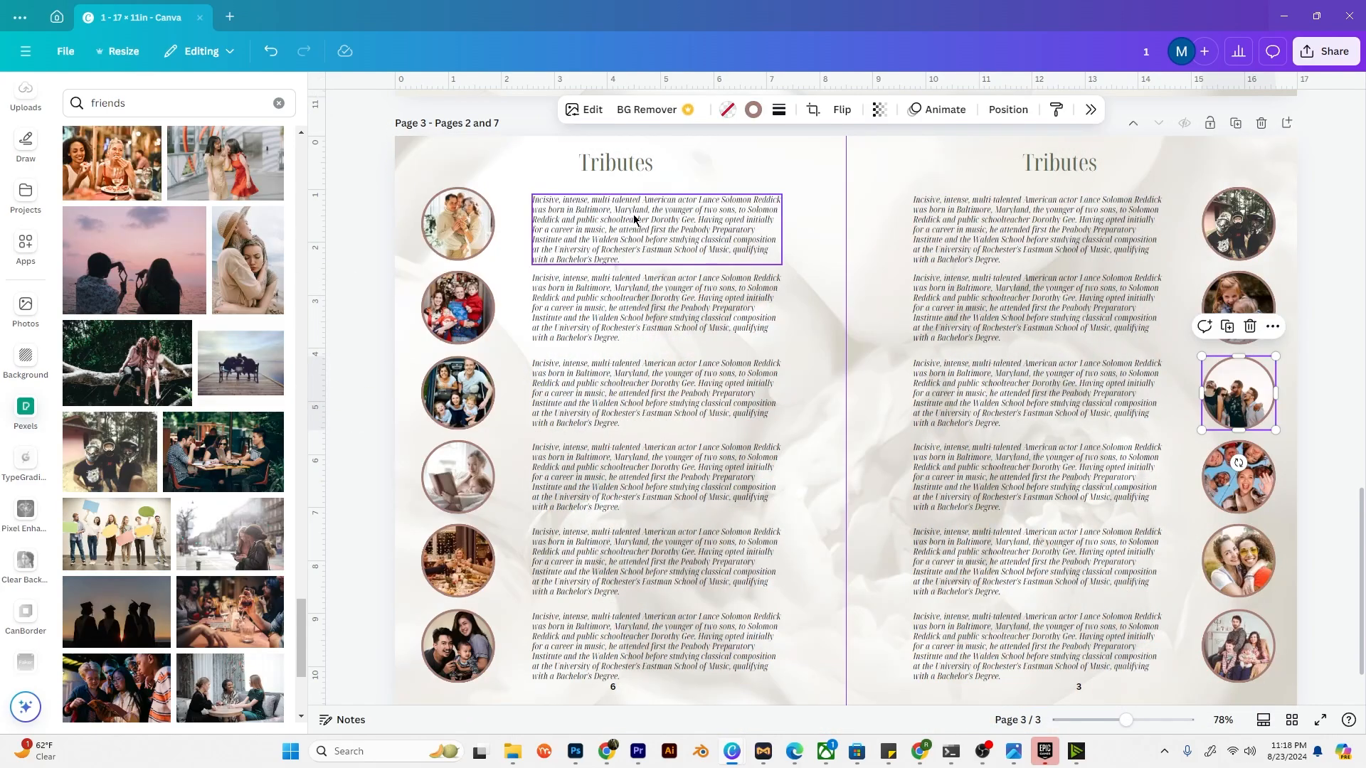
# Step: Nudge page 6's second tribute paragraph up slightly to adjust its position beside the family photo circle
pyautogui.click(649, 309)
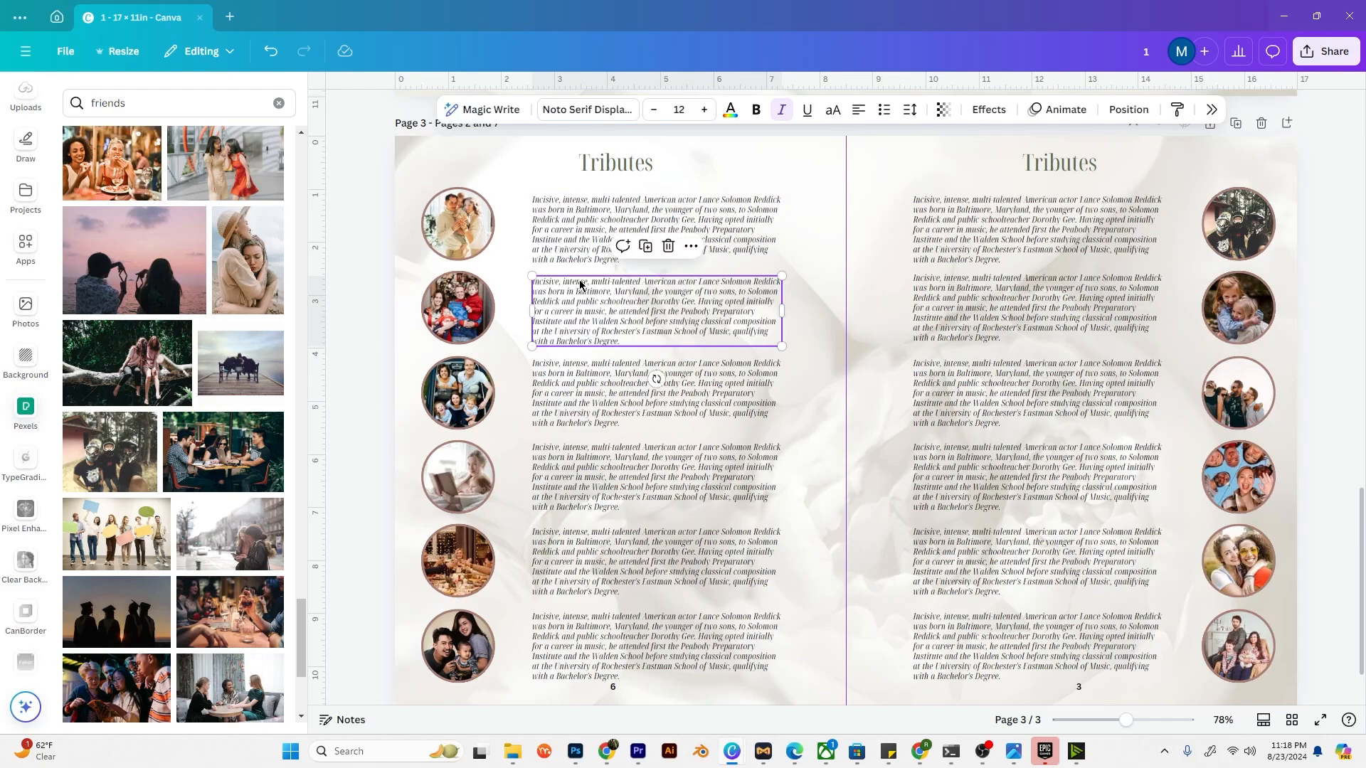
pyautogui.moveTo(580, 284); pyautogui.dragTo(580, 280)
pyautogui.click(851, 330)
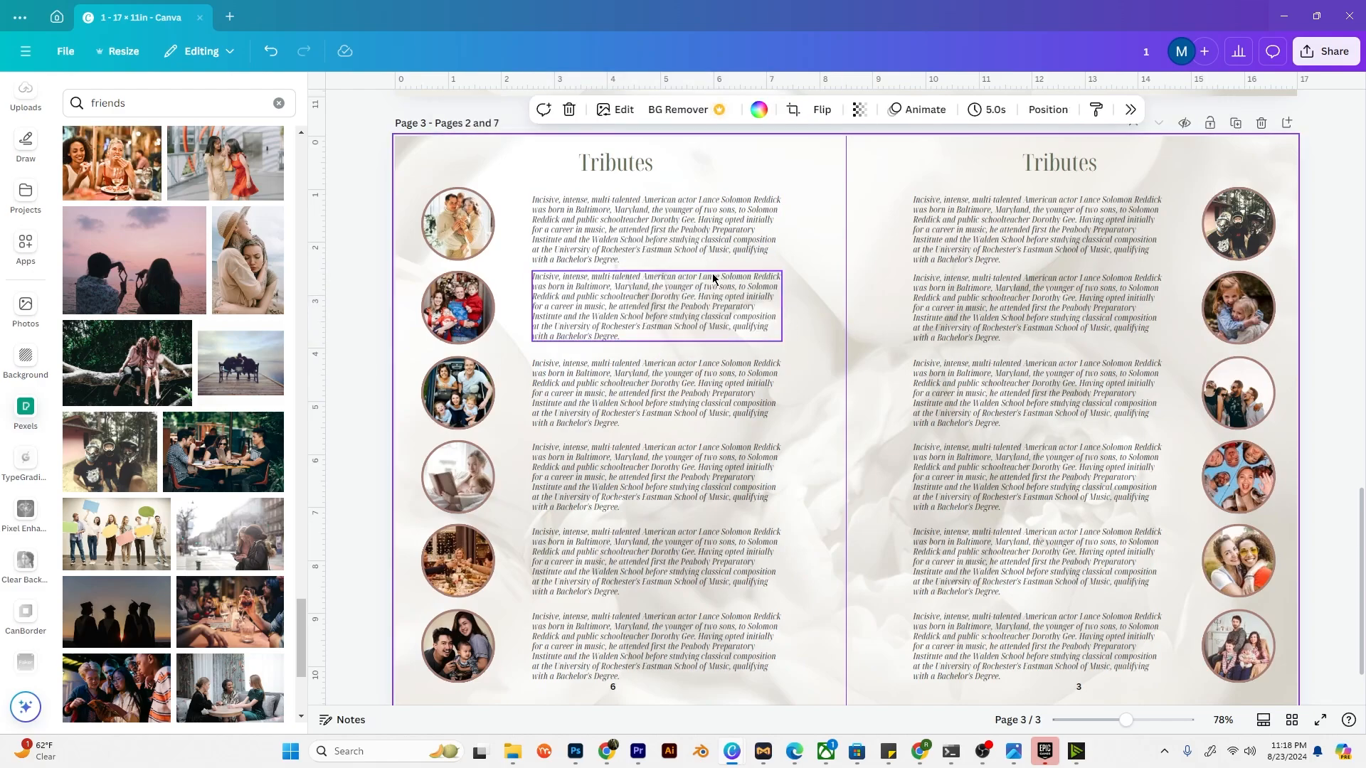
# Step: Place 14 pt relationship signatures made from heading copies after the tribute paragraphs, shifting "-Youngest Son" slightly right of page 3's last closing line
pyautogui.click(620, 165)
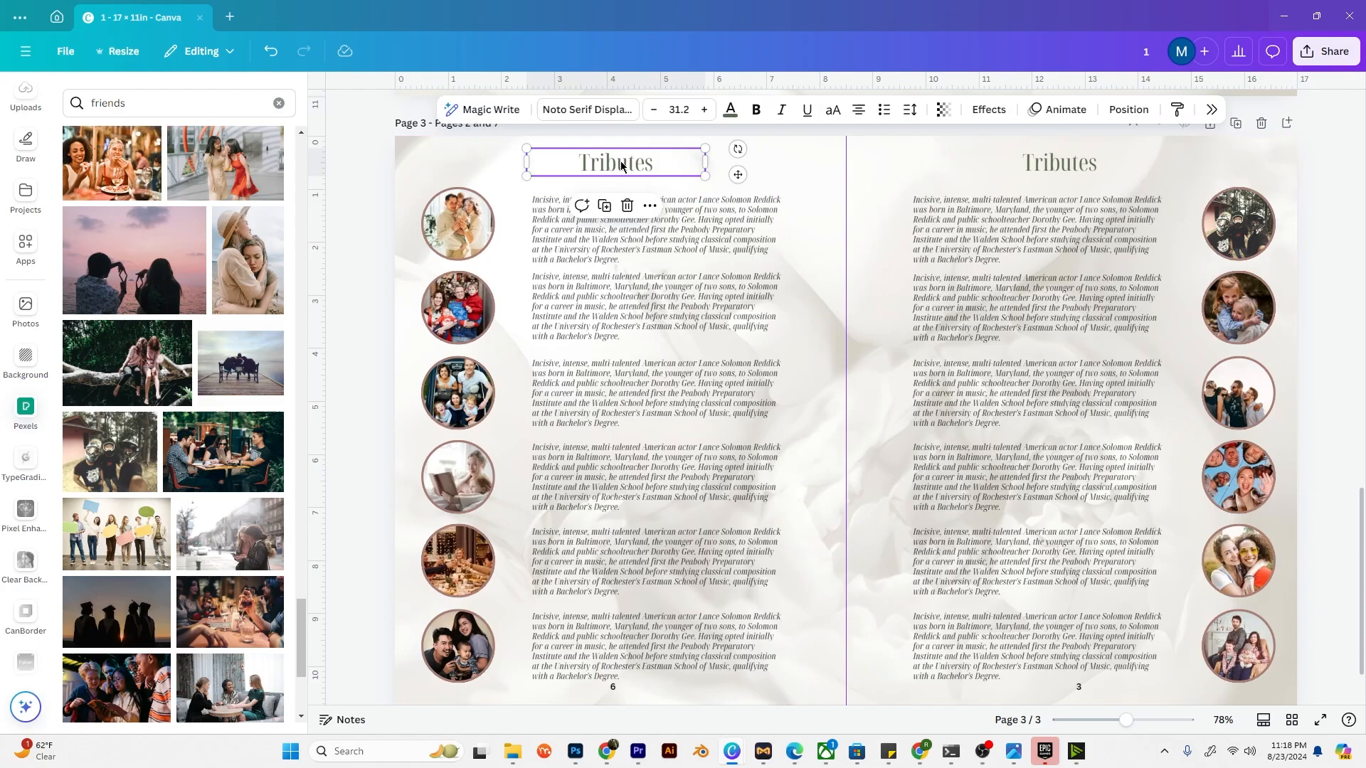
pyautogui.moveTo(621, 166); pyautogui.dragTo(691, 268)
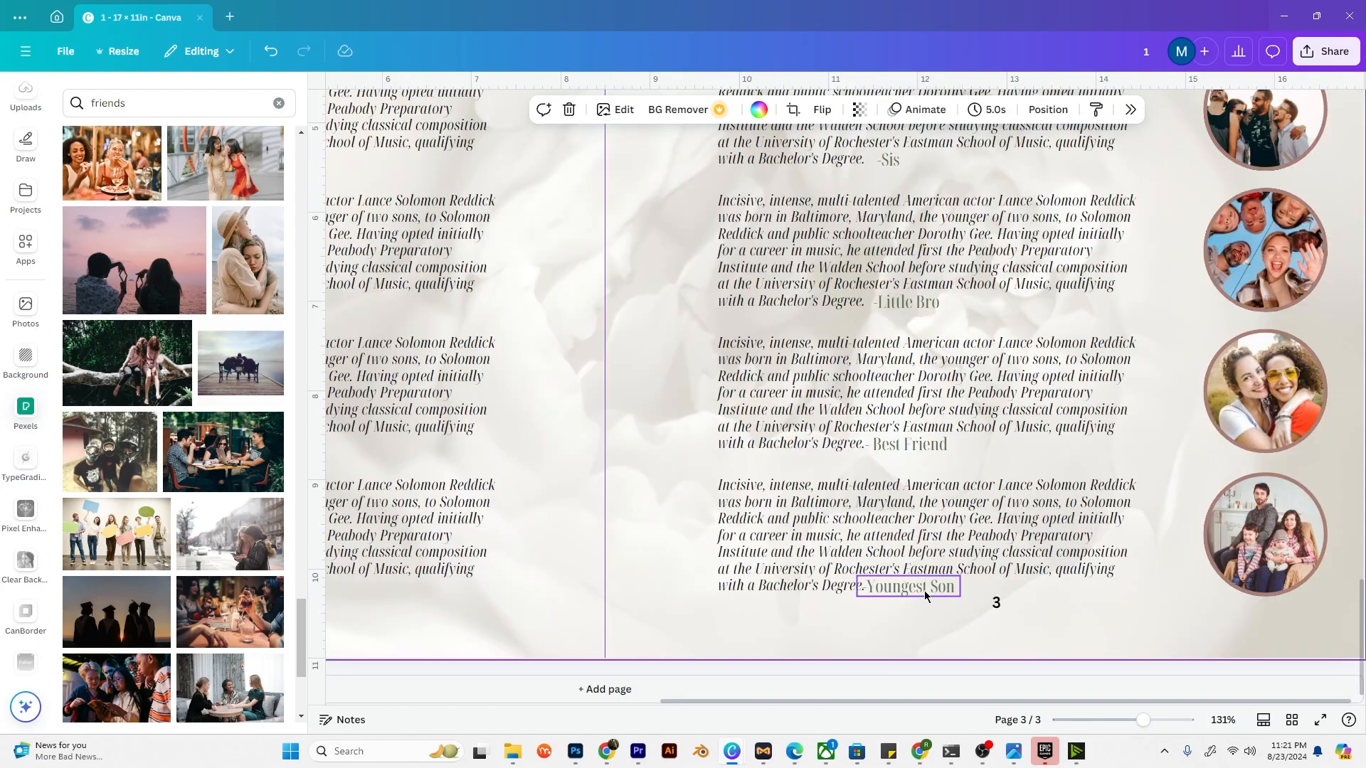
pyautogui.click(929, 593)
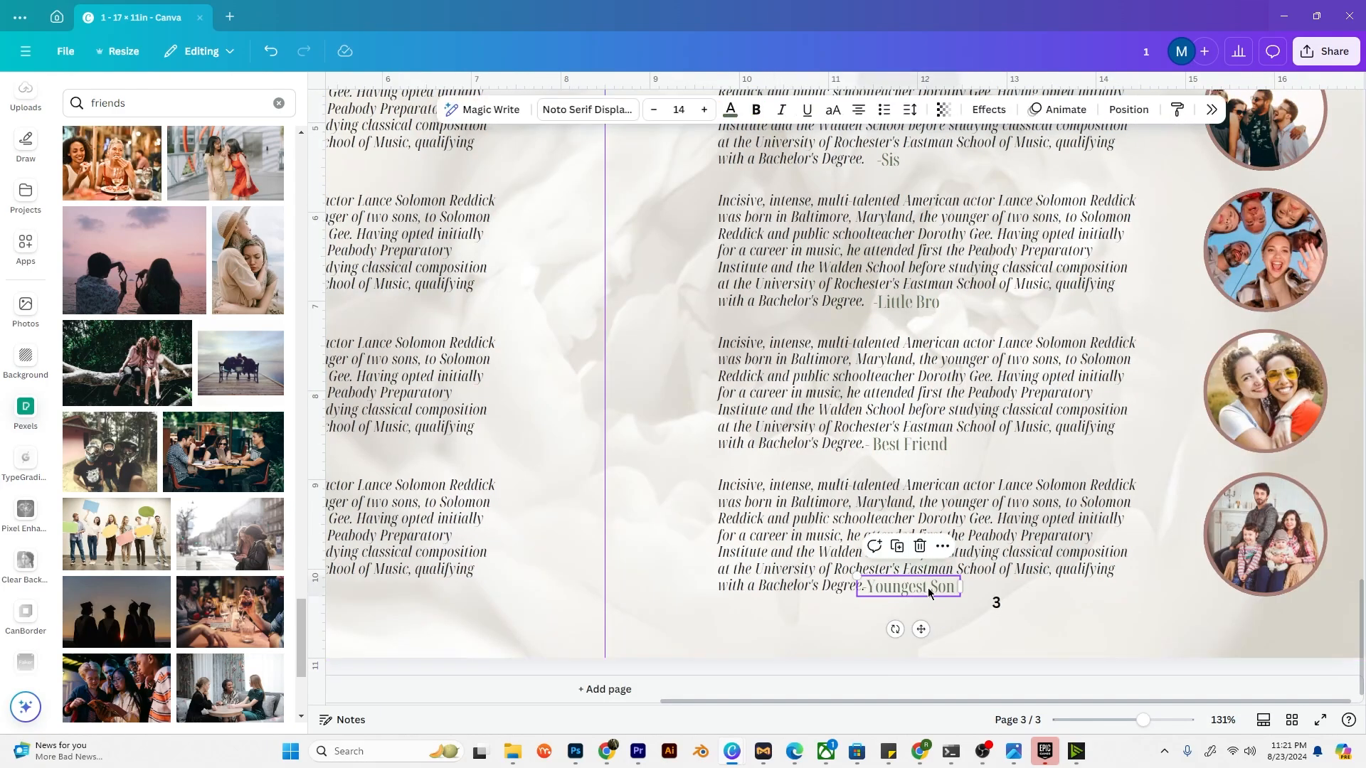
pyautogui.moveTo(929, 593); pyautogui.dragTo(939, 592)
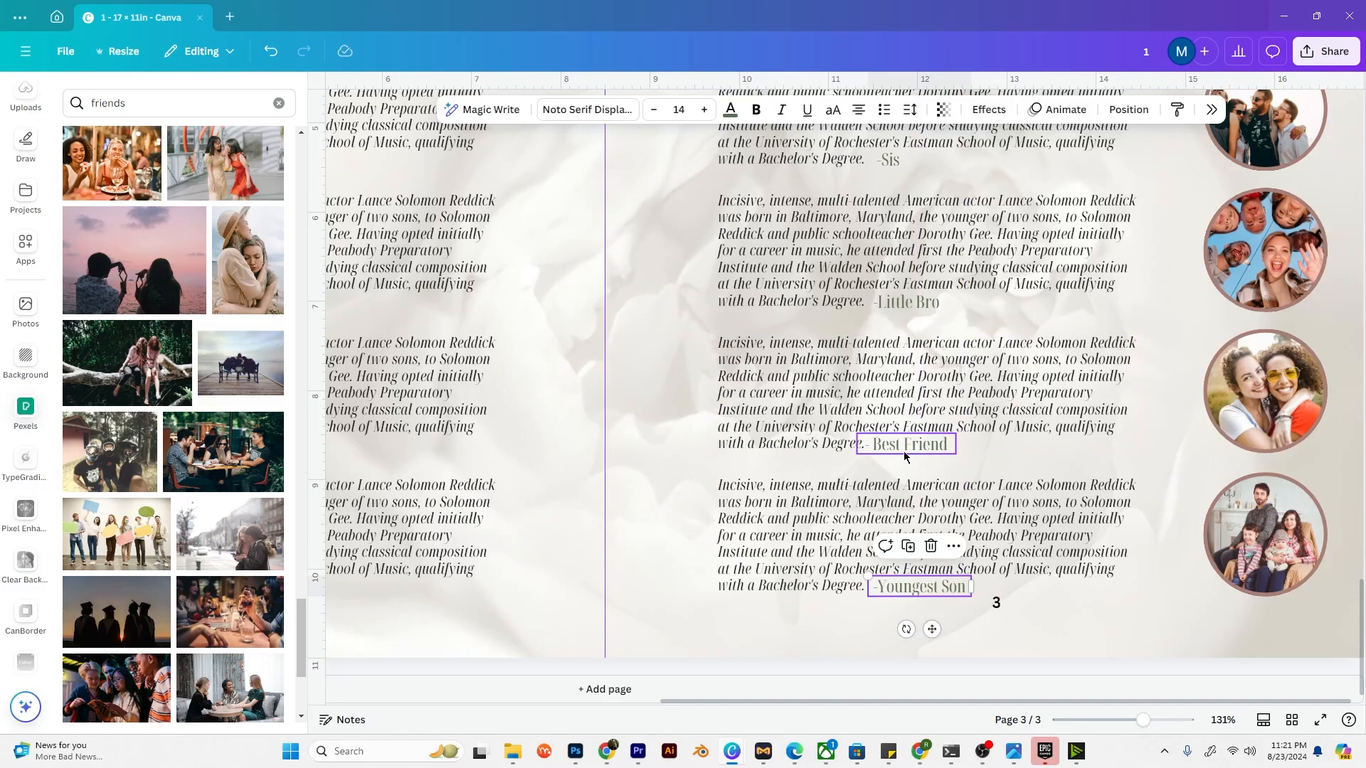
# Step: Review the signatures, photo circles and paragraph alignment across the Tributes spread and compare it with the previous spread
pyautogui.scroll(6, 906, 456)
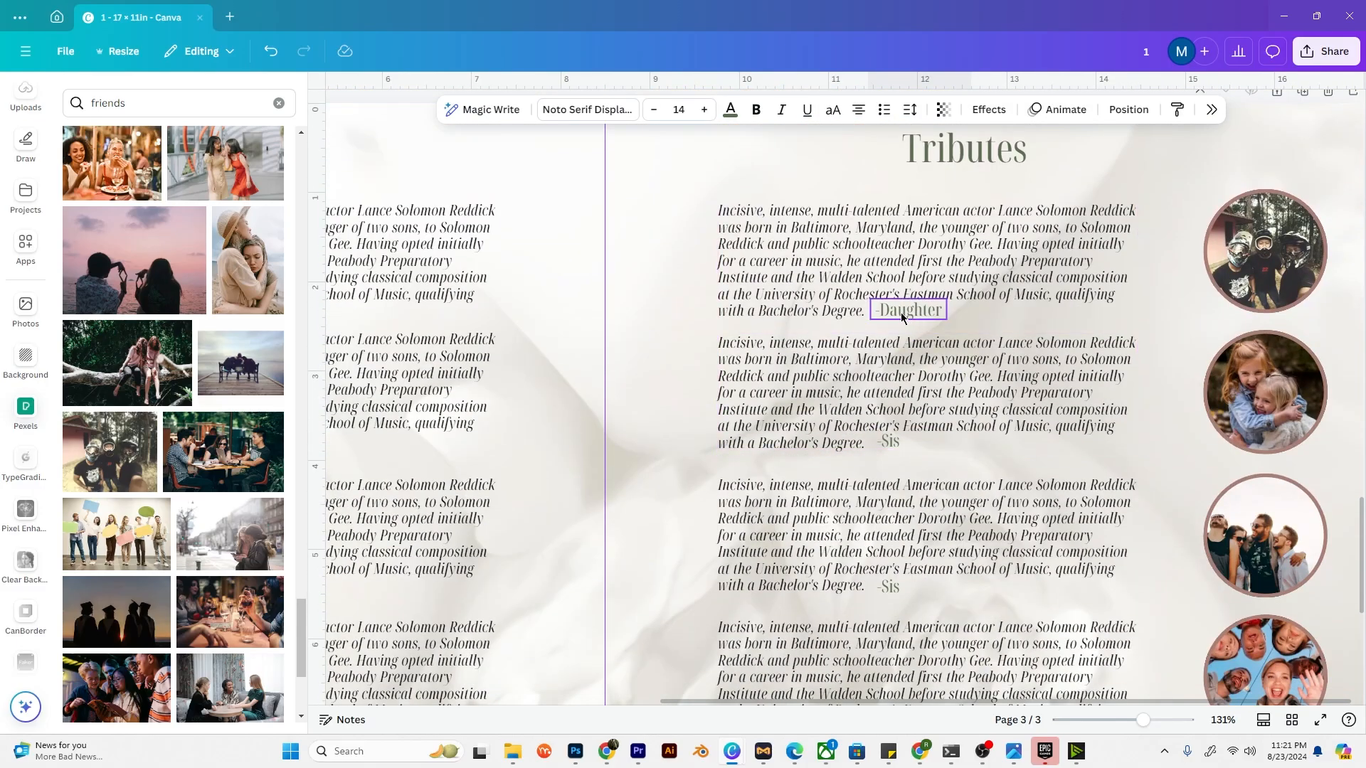
pyautogui.click(1264, 246)
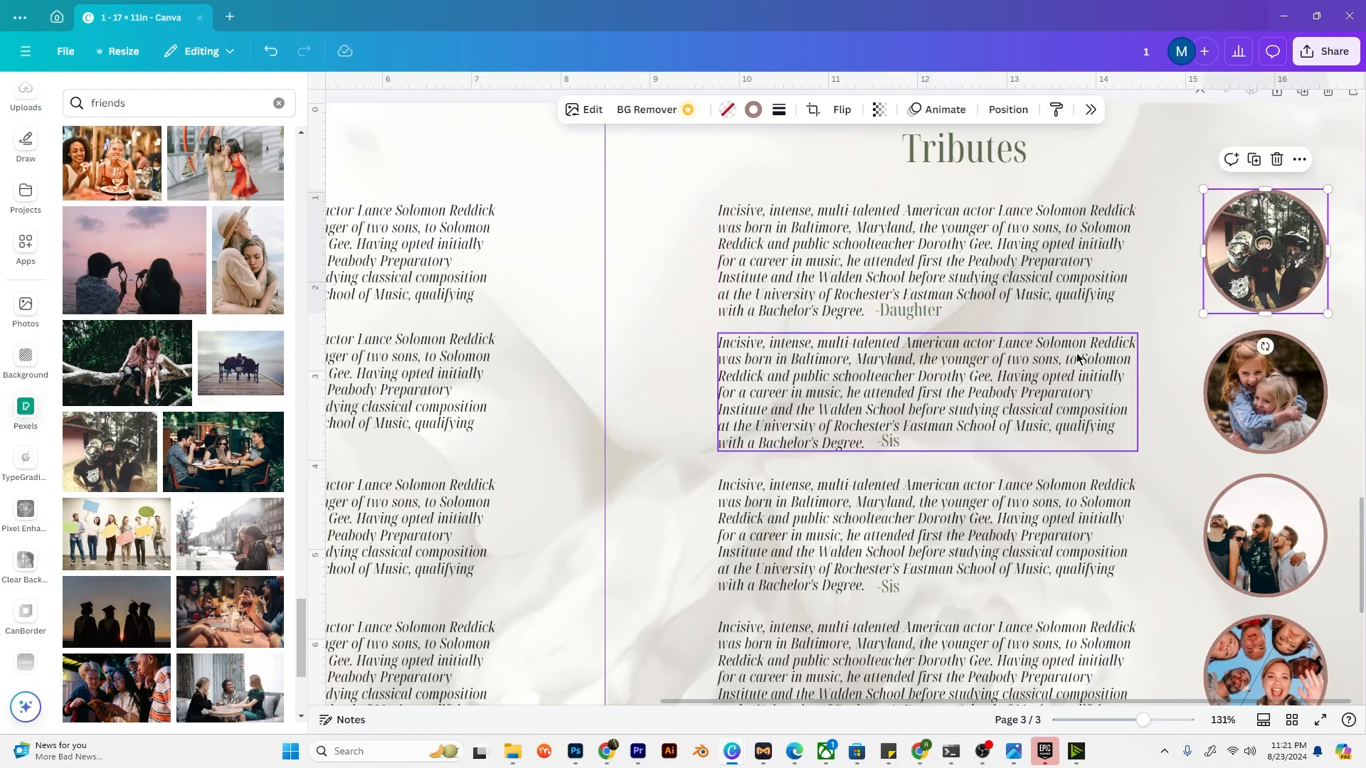
pyautogui.click(1251, 404)
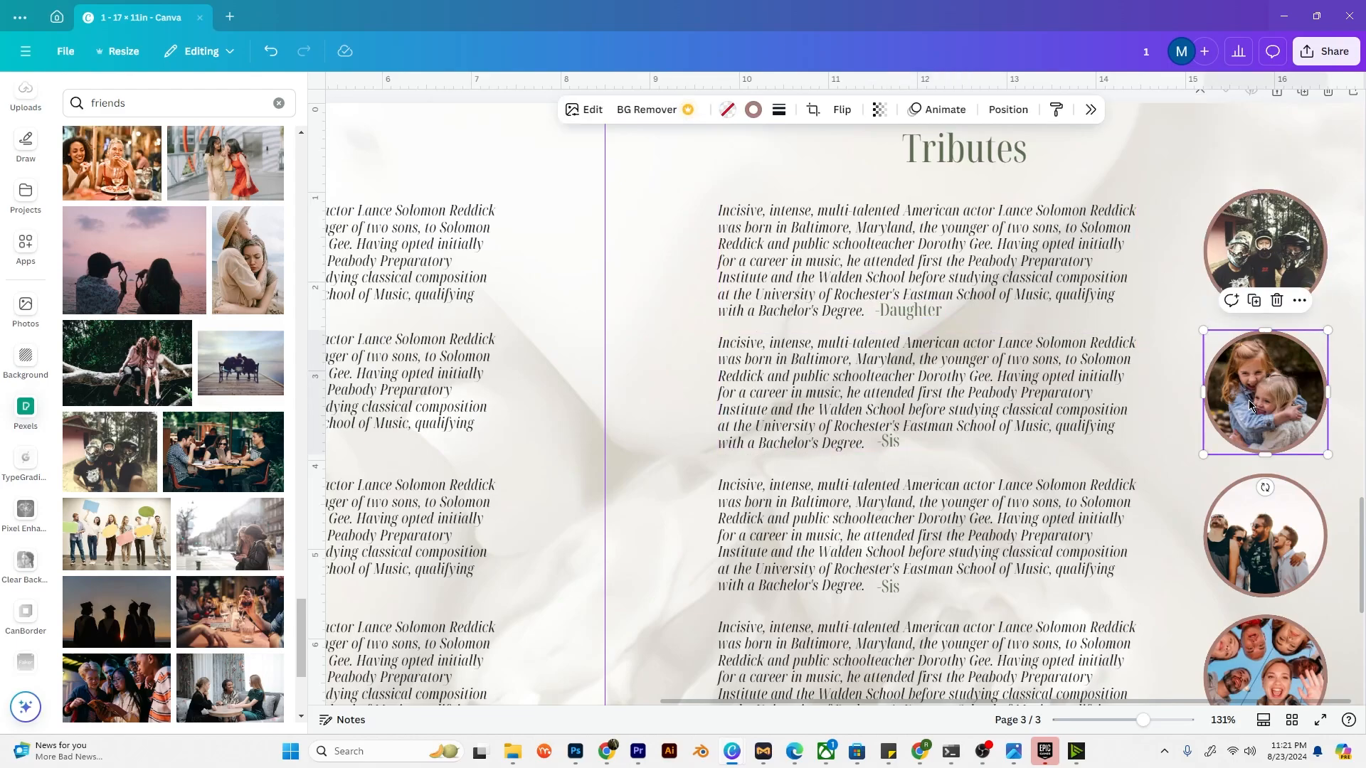
pyautogui.click(1279, 232)
pyautogui.click(1174, 274)
pyautogui.scroll(-1, 1134, 267)
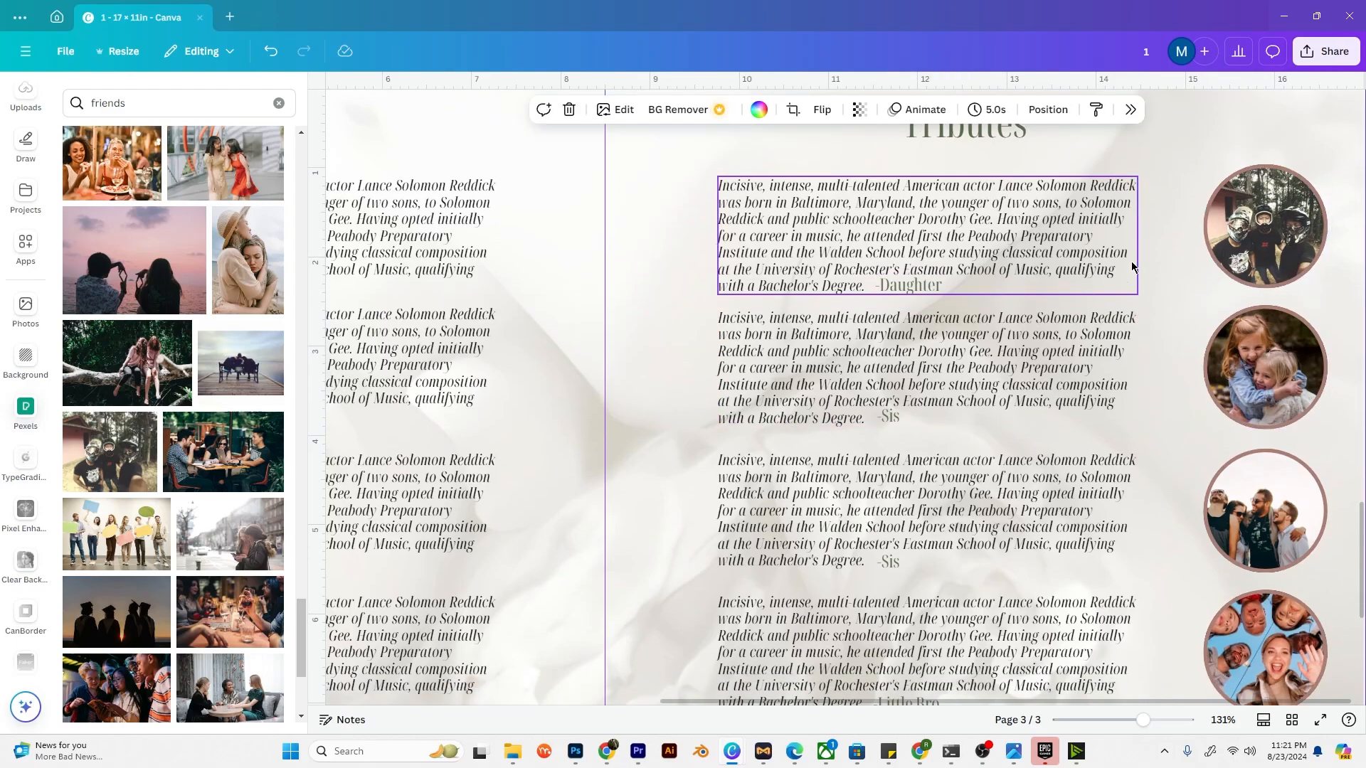
pyautogui.scroll(-5, 1133, 267)
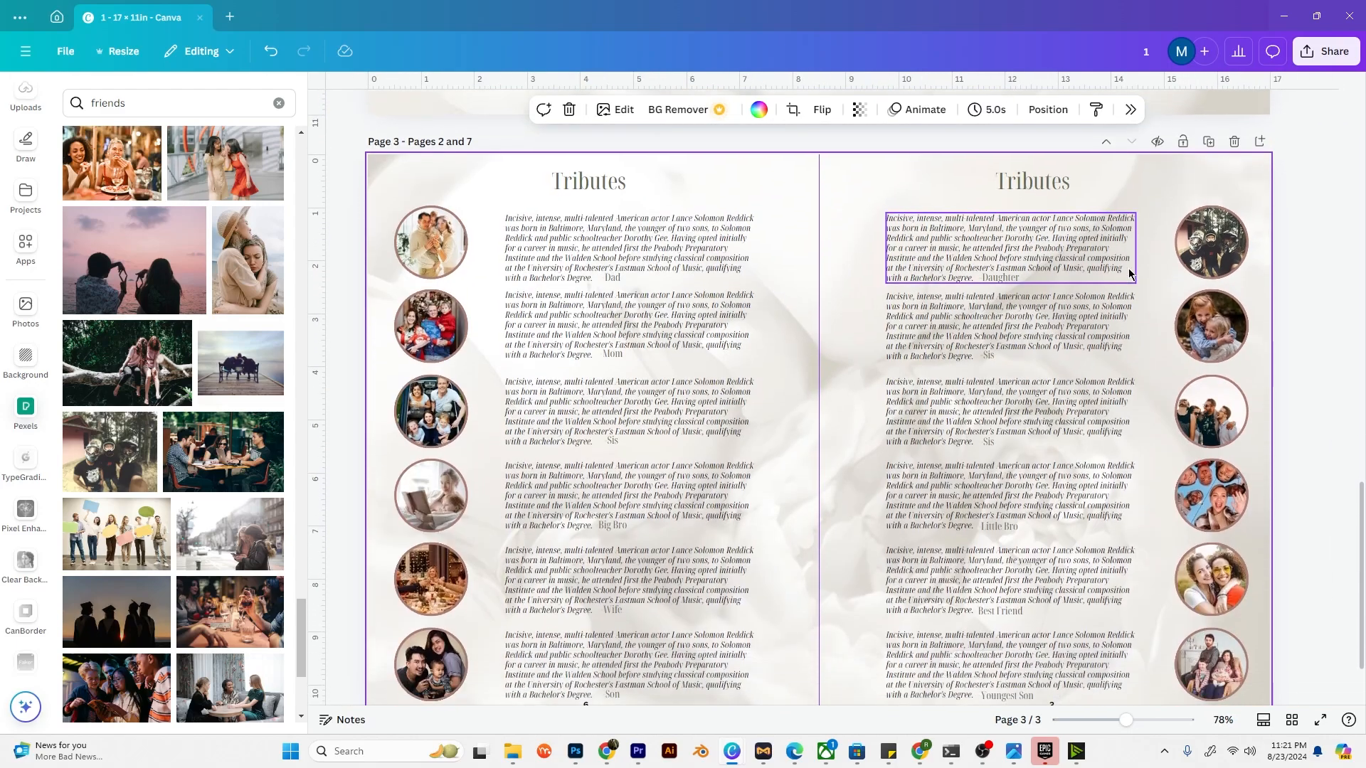
pyautogui.scroll(-2, 1130, 274)
pyautogui.scroll(1, 1129, 271)
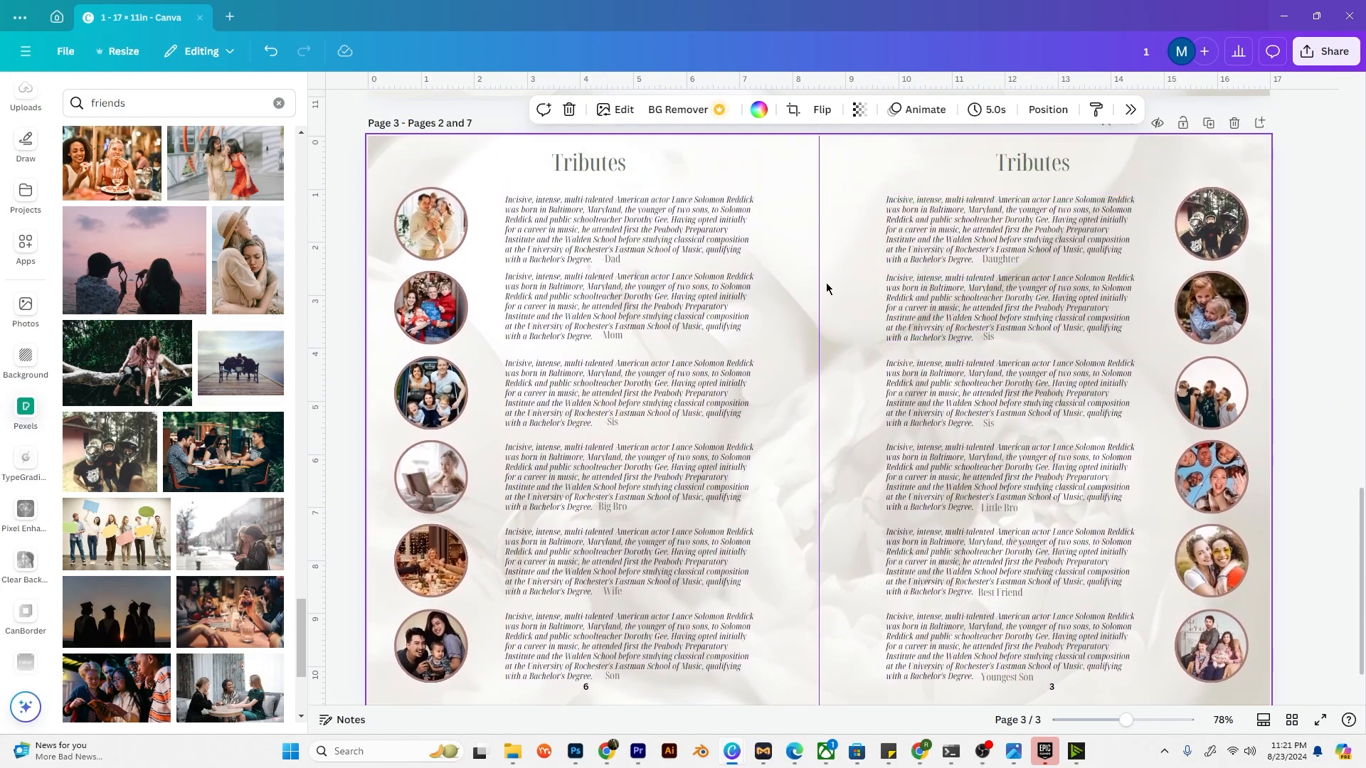
pyautogui.scroll(-2, 826, 283)
pyautogui.scroll(2, 827, 283)
pyautogui.scroll(-1, 858, 526)
pyautogui.scroll(8, 861, 523)
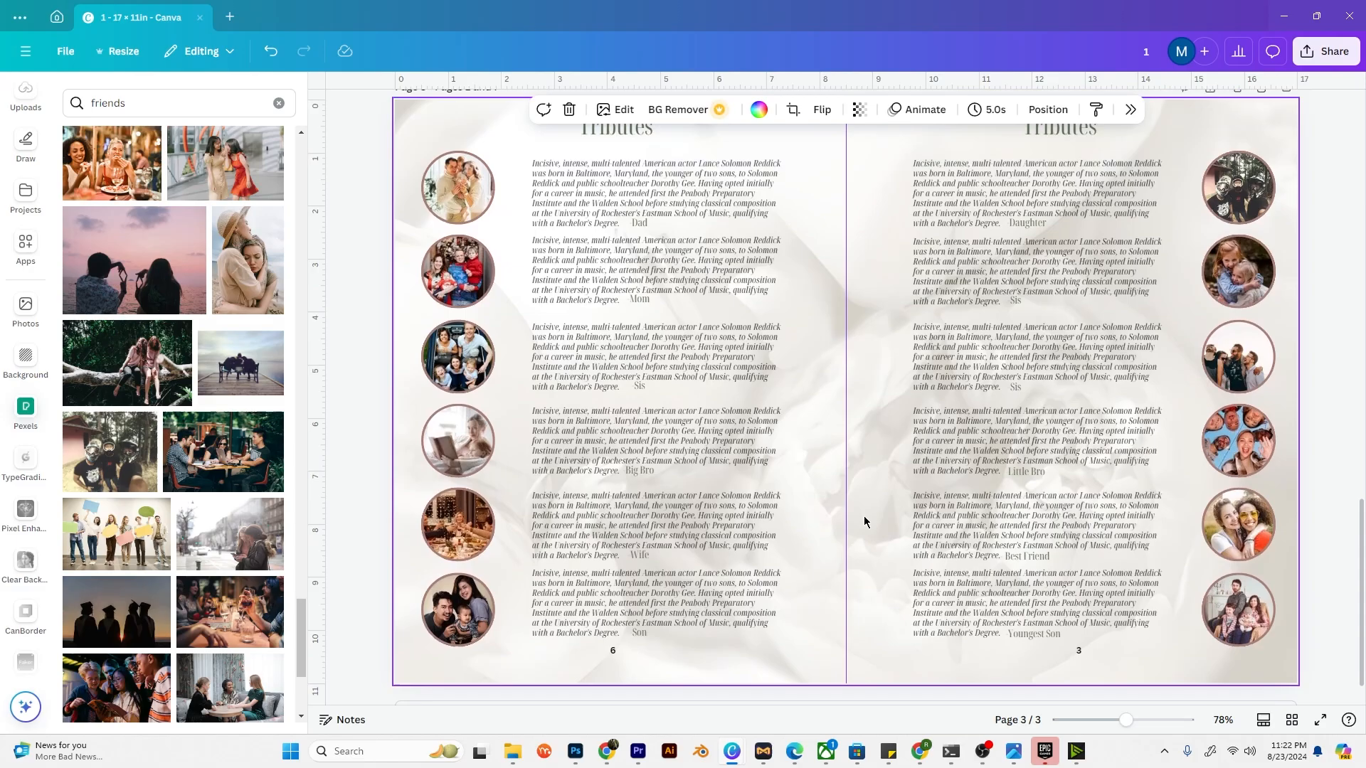
pyautogui.scroll(-4, 869, 502)
pyautogui.scroll(3, 869, 503)
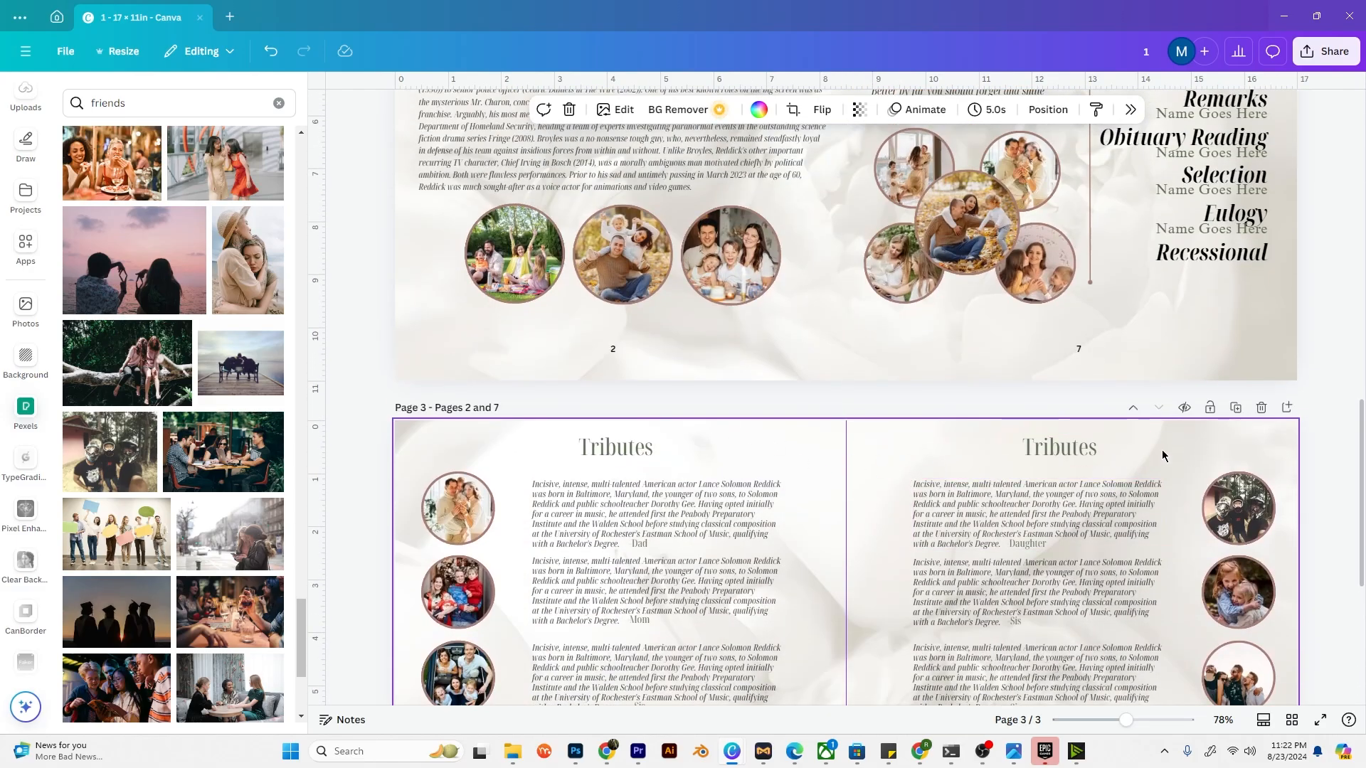
pyautogui.scroll(-5, 1163, 456)
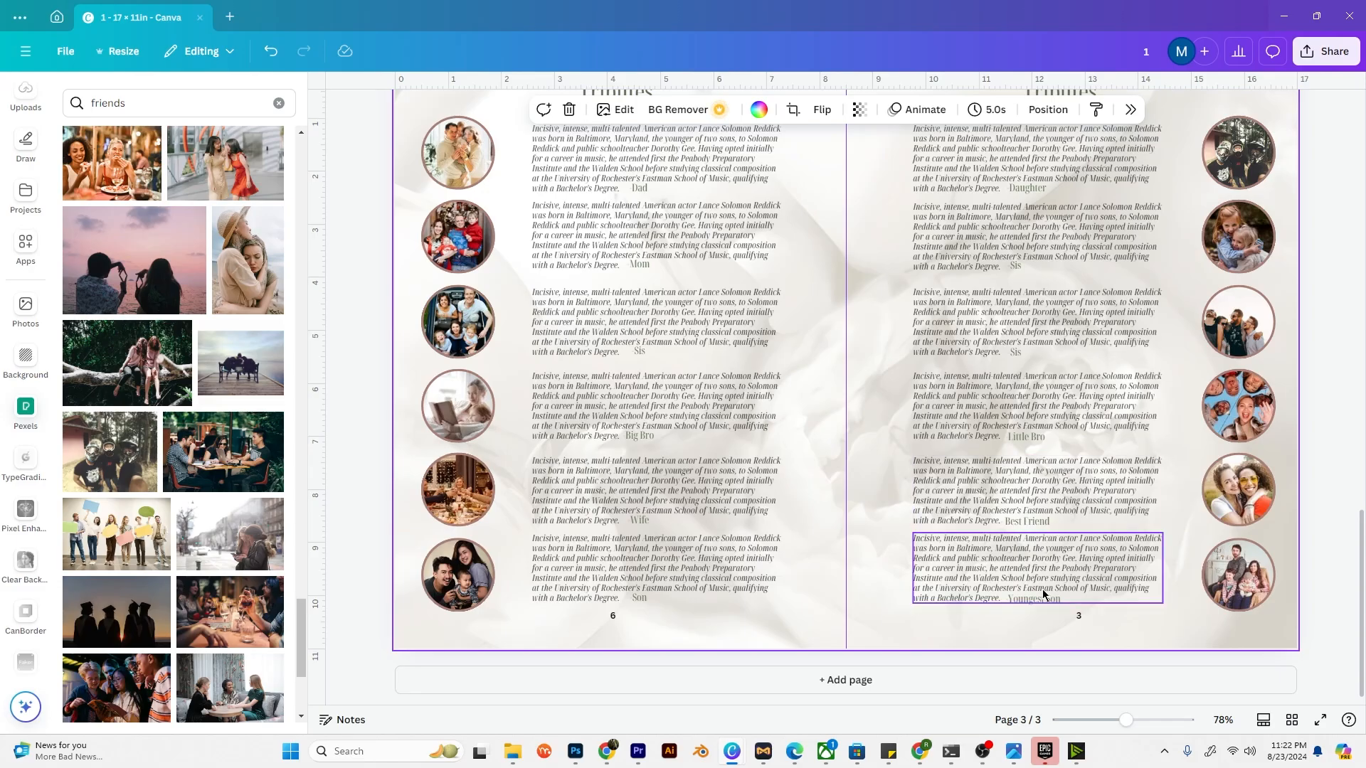
# Step: Duplicate the finished Tributes spread to start a fourth page
pyautogui.scroll(3, 1181, 398)
pyautogui.click(1234, 267)
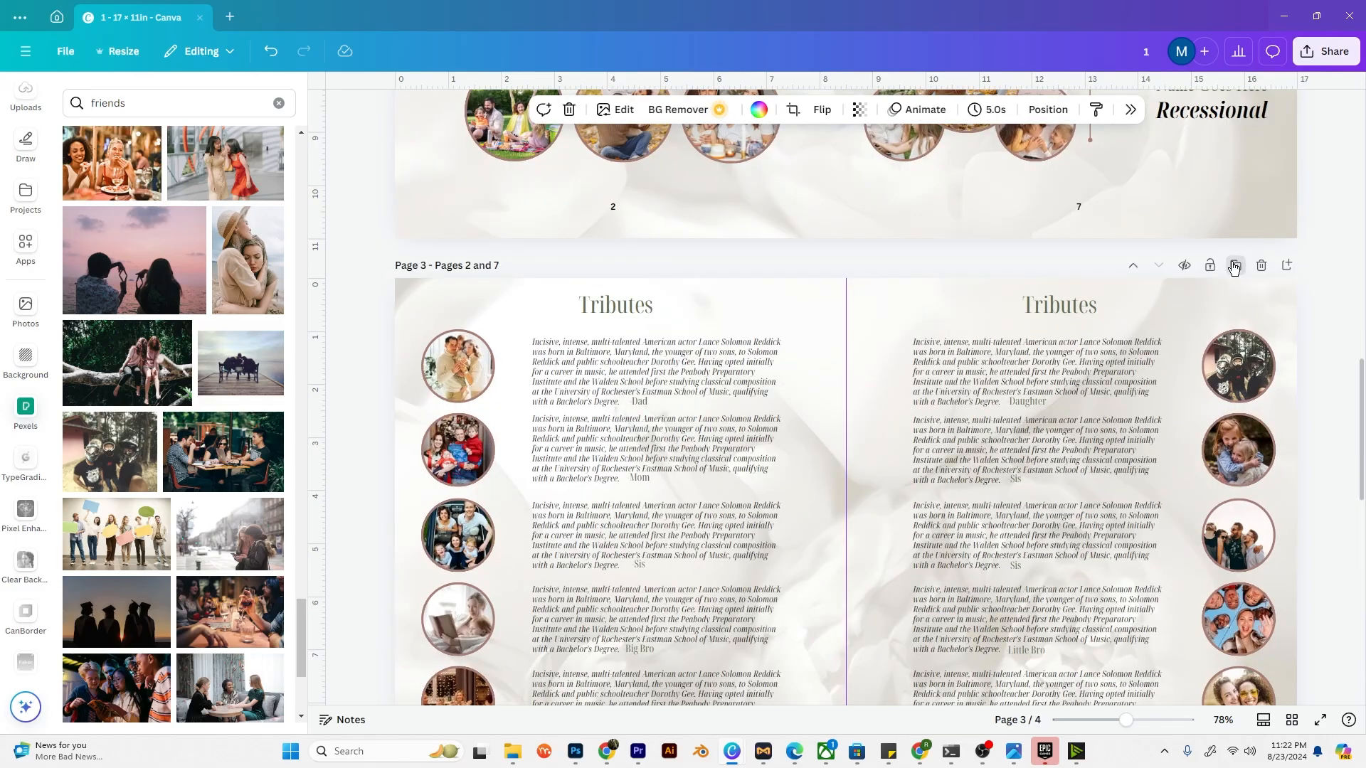
pyautogui.scroll(-3, 1116, 295)
pyautogui.scroll(2, 1115, 295)
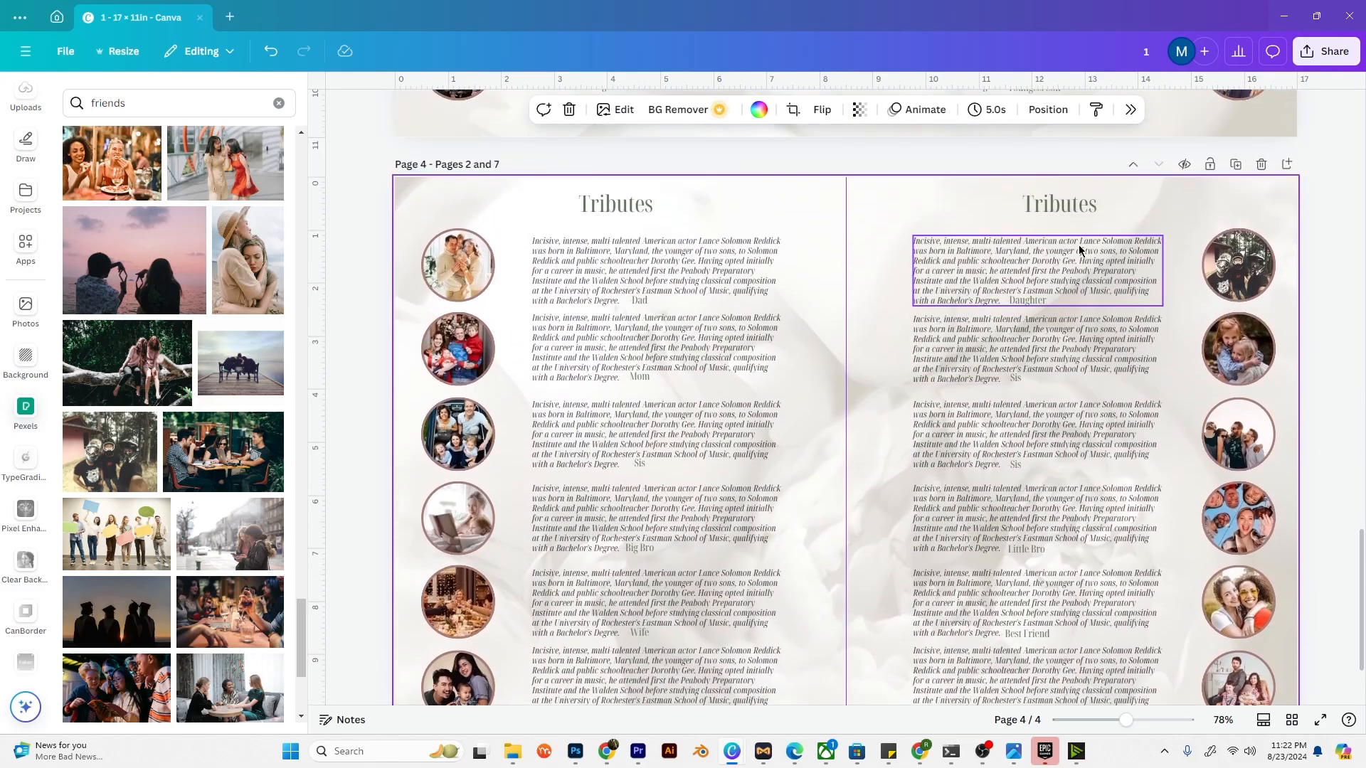
# Step: Change both headings on the duplicated spread from Tributes to "Memories"
pyautogui.doubleClick(1069, 231)
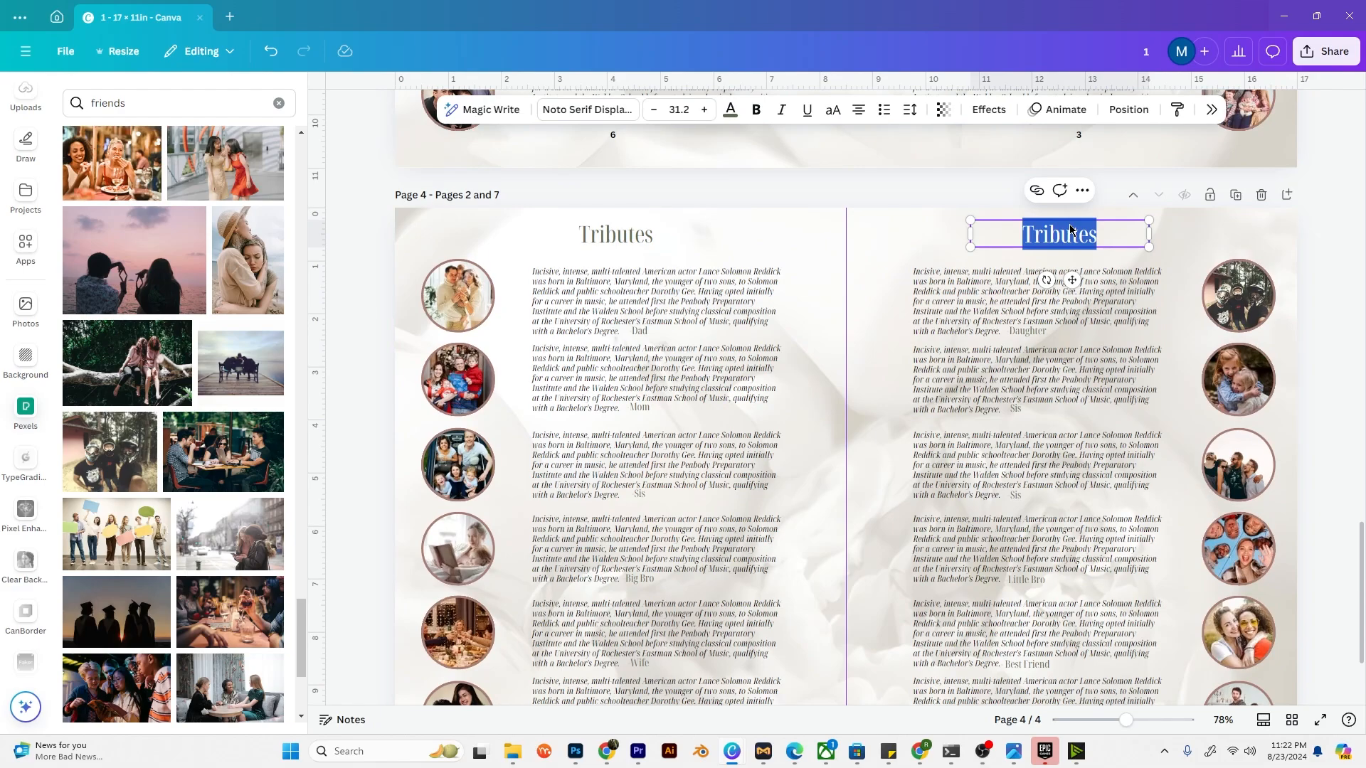
pyautogui.write('Memories')
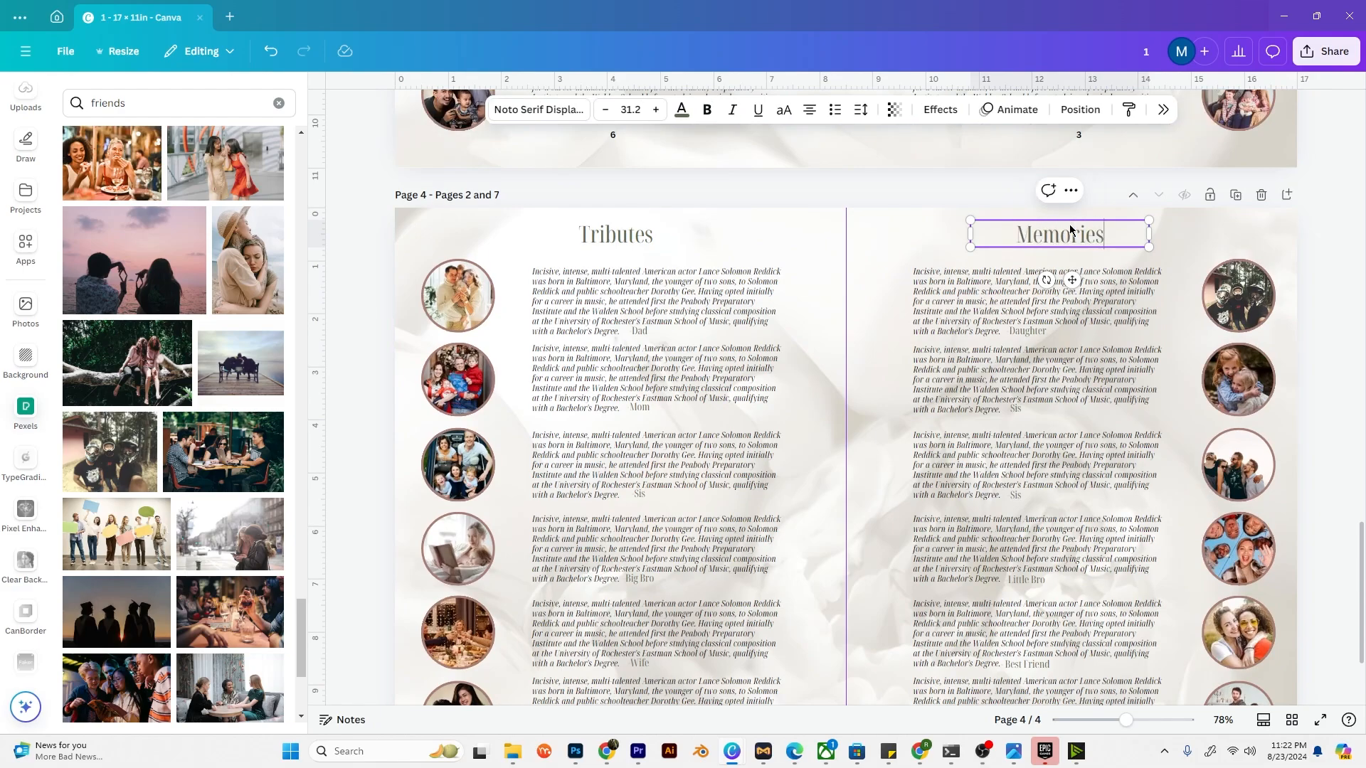
pyautogui.click(869, 244)
pyautogui.click(649, 230)
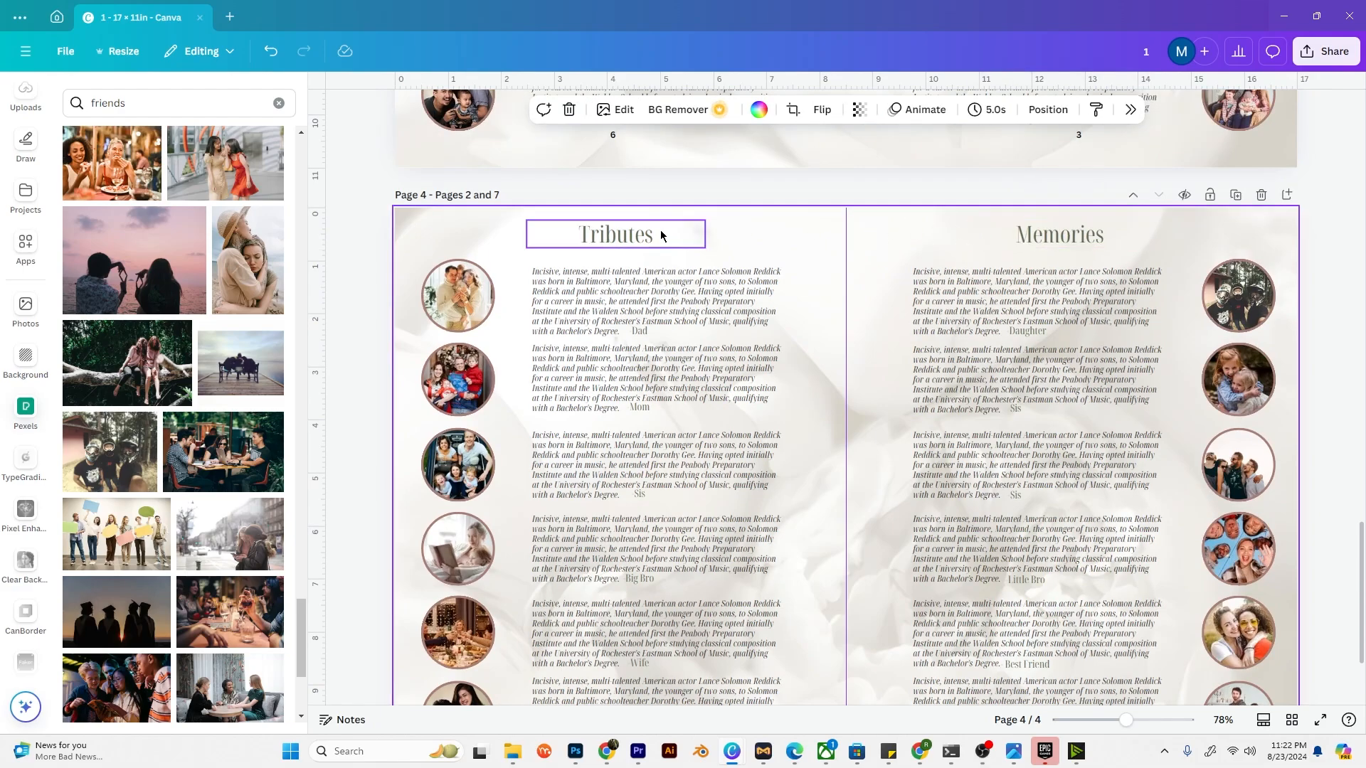
pyautogui.doubleClick(633, 234)
# Step: Delete the tribute paragraphs from both halves of the Memories spread together with all signatures except "Son" and "Youngest Son"
pyautogui.moveTo(1179, 124); pyautogui.dragTo(548, 562)
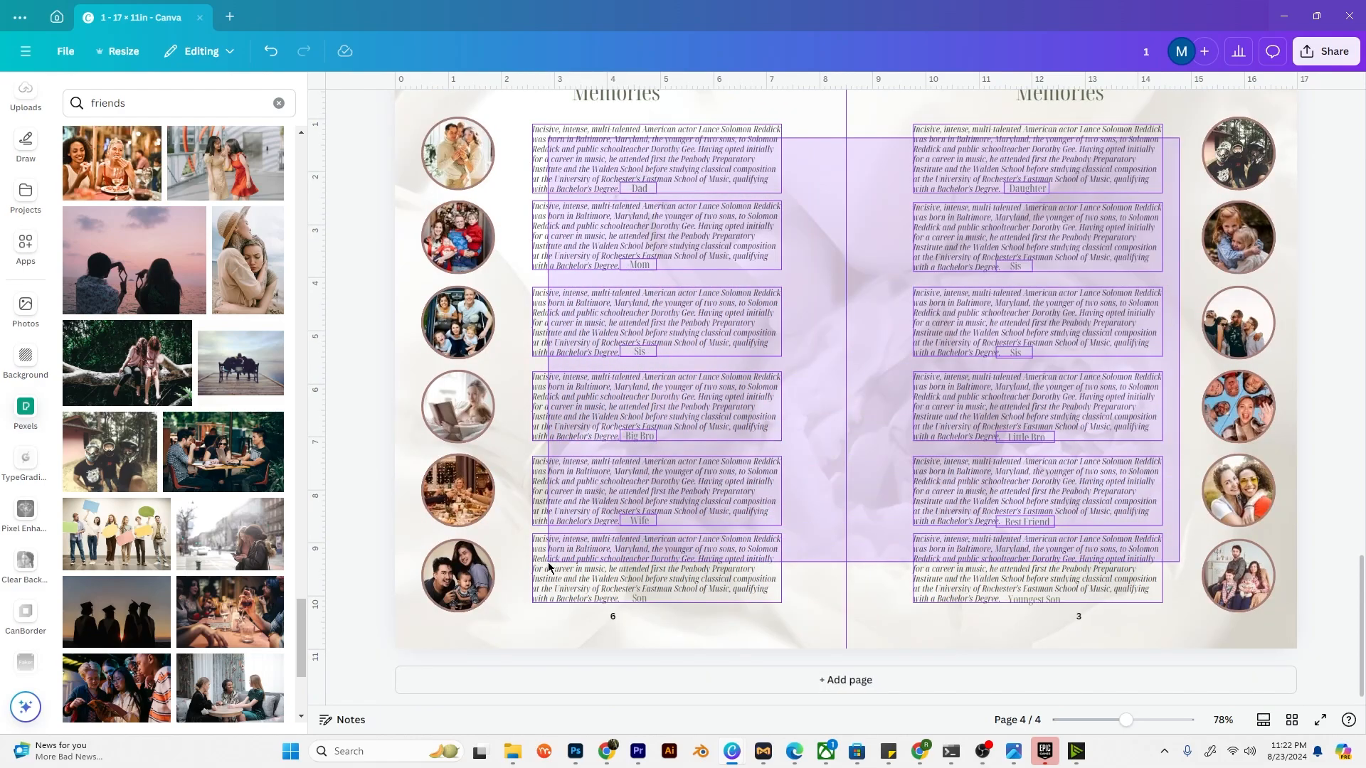
pyautogui.moveTo(548, 562); pyautogui.dragTo(548, 563)
pyautogui.moveTo(377, 128); pyautogui.dragTo(590, 590)
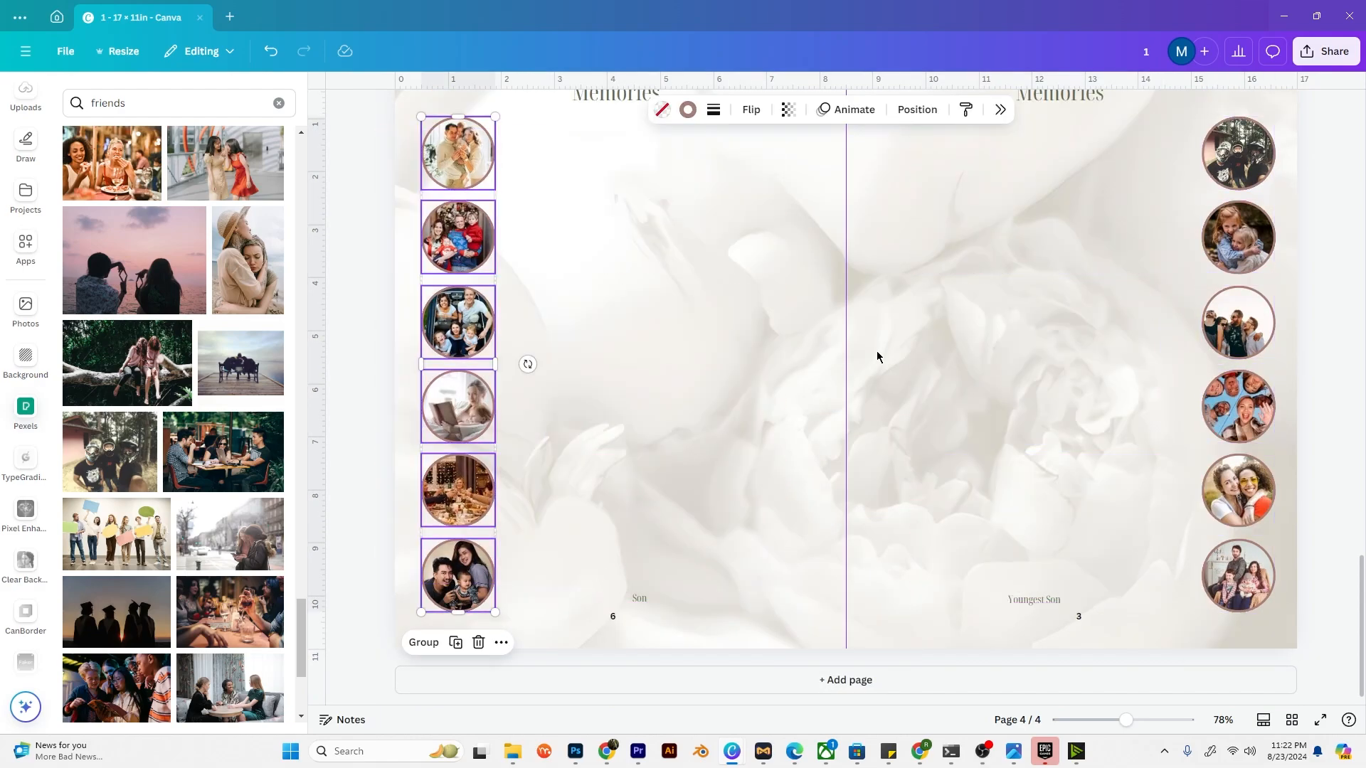
pyautogui.click(1000, 318)
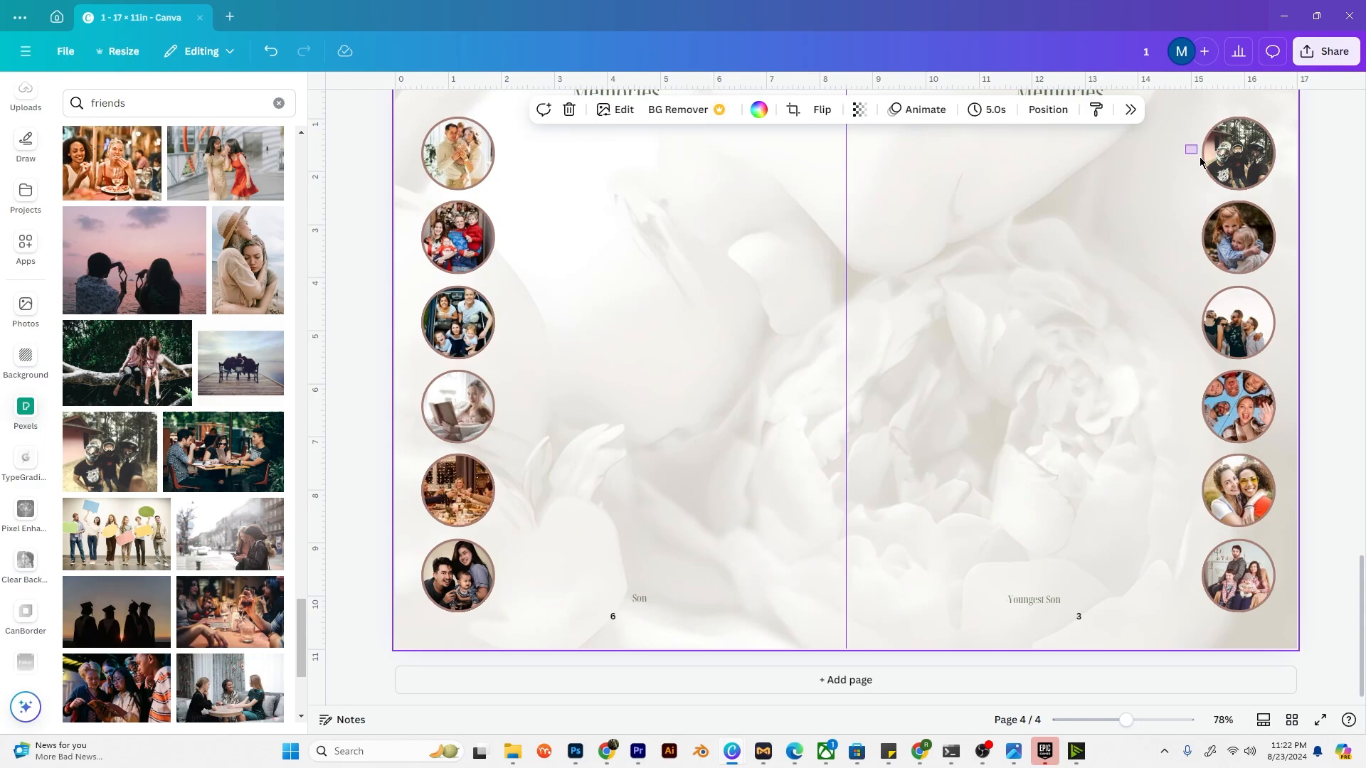
# Step: Enlarge the first circle, the couple holding a baby, to about 3.3 in and move it beneath the left Memories heading
pyautogui.scroll(2, 1040, 314)
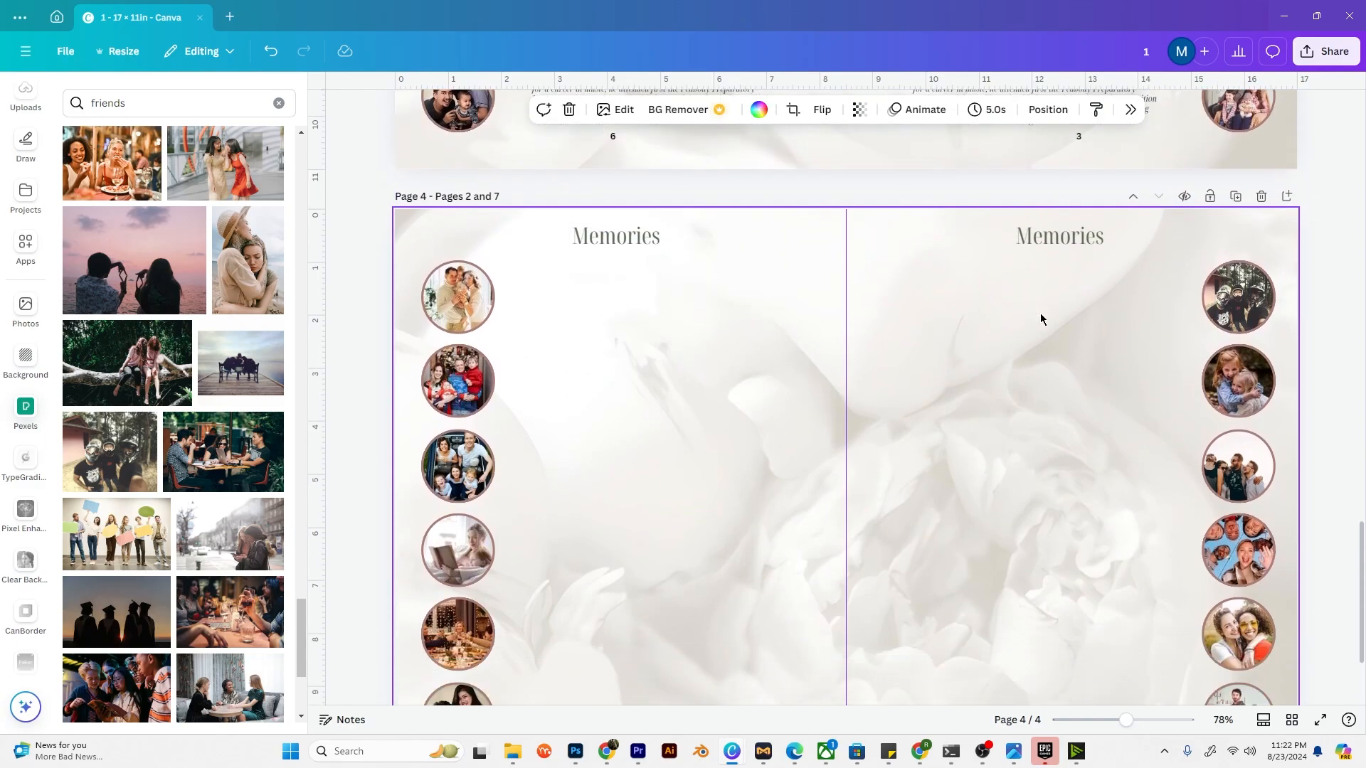
pyautogui.click(486, 242)
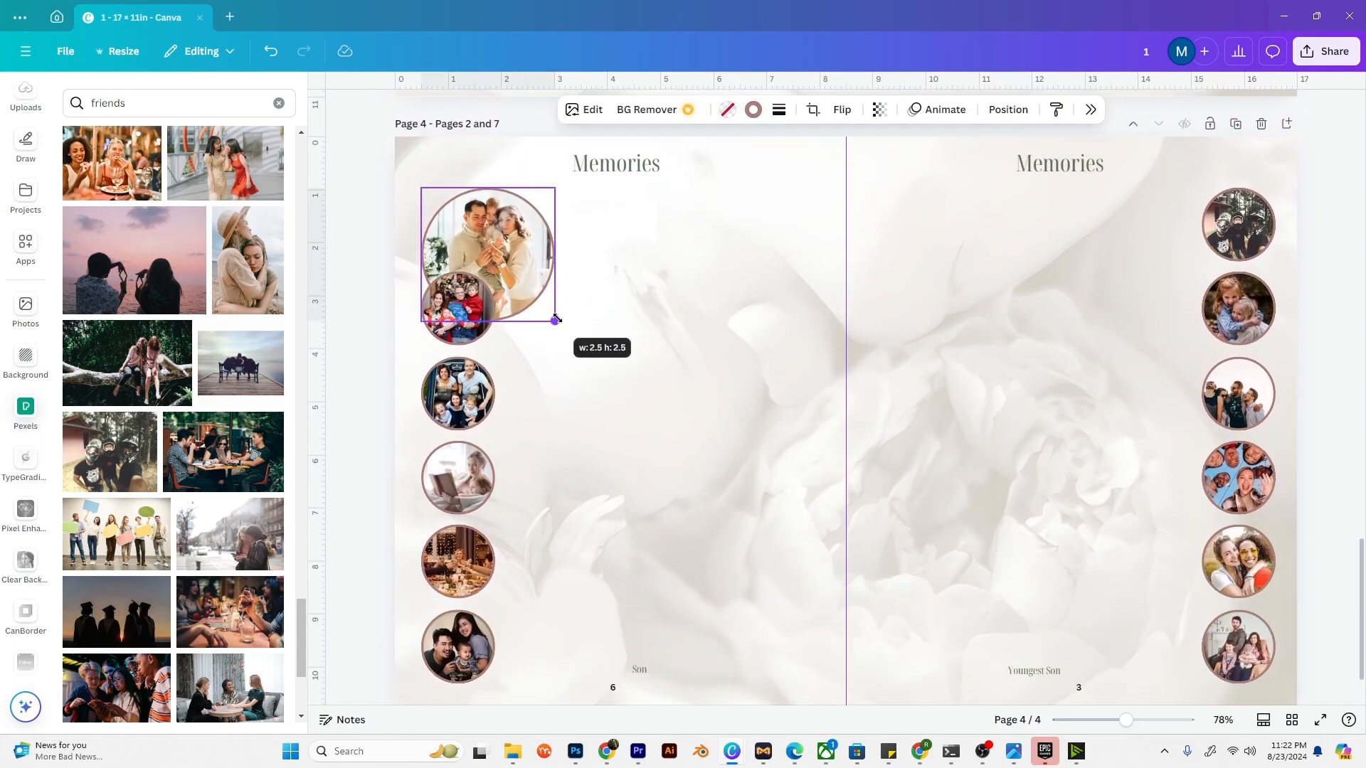
pyautogui.moveTo(556, 319); pyautogui.dragTo(591, 359)
pyautogui.moveTo(495, 246); pyautogui.dragTo(601, 365)
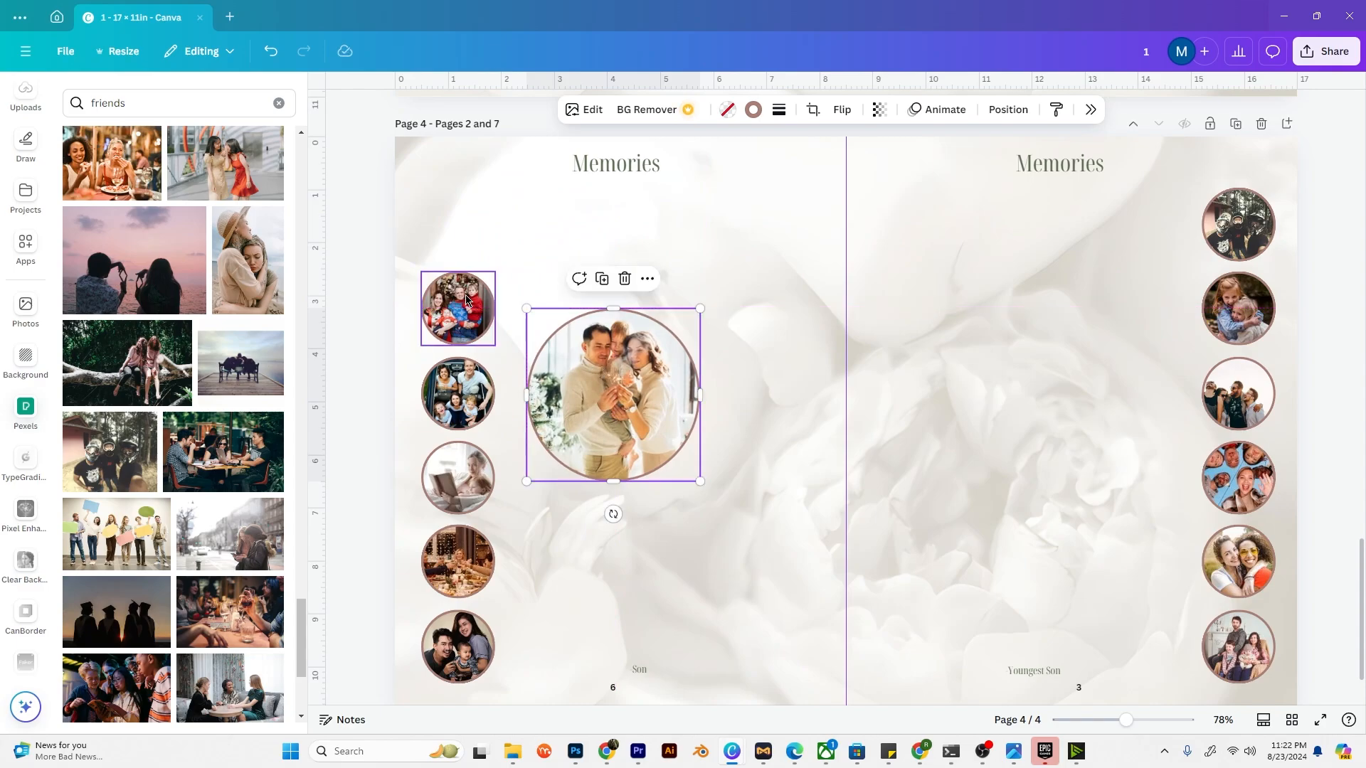
# Step: Enlarge the Christmas family and car family circles and arrange them around the upper-left side of the large couple photo
pyautogui.moveTo(466, 300); pyautogui.dragTo(530, 293)
pyautogui.moveTo(560, 264); pyautogui.dragTo(603, 244)
pyautogui.moveTo(536, 288); pyautogui.dragTo(516, 289)
pyautogui.click(460, 395)
pyautogui.moveTo(496, 432); pyautogui.dragTo(534, 471)
pyautogui.moveTo(477, 414); pyautogui.dragTo(464, 384)
# Step: Enlarge the reading, dinner and parents-with-child circles, placing the first two below the large couple photo and the third above it
pyautogui.click(459, 479)
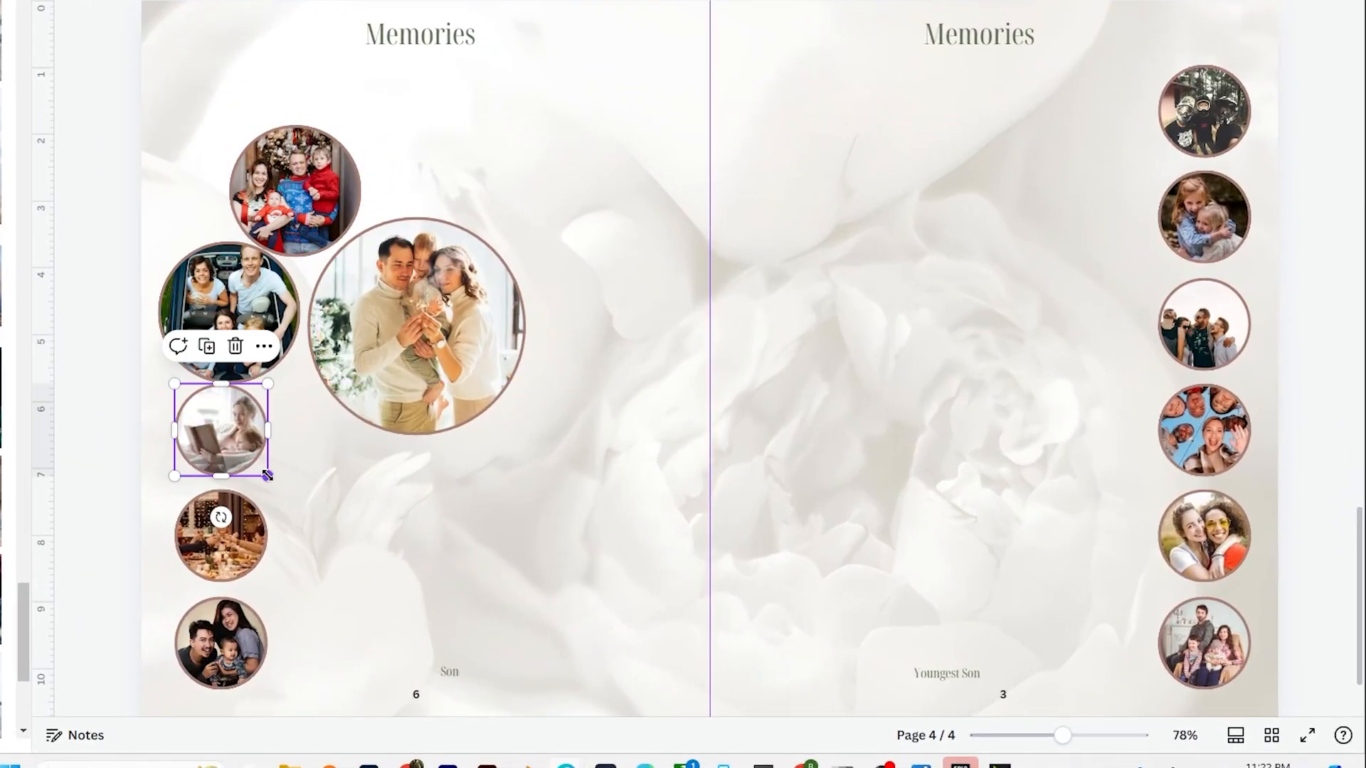
pyautogui.moveTo(267, 475); pyautogui.dragTo(371, 580)
pyautogui.moveTo(220, 541); pyautogui.dragTo(423, 502)
pyautogui.moveTo(470, 542); pyautogui.dragTo(498, 562)
pyautogui.moveTo(242, 633); pyautogui.dragTo(498, 86)
pyautogui.moveTo(436, 147); pyautogui.dragTo(424, 147)
# Step: Move page 3's top four circles beside the left cluster and towards the centre fold, enlarging the helmet trio and the blue-sky group photo
pyautogui.moveTo(1205, 111); pyautogui.dragTo(535, 177)
pyautogui.moveTo(581, 225); pyautogui.dragTo(628, 271)
pyautogui.moveTo(1205, 217); pyautogui.dragTo(581, 321)
pyautogui.moveTo(1205, 324); pyautogui.dragTo(675, 265)
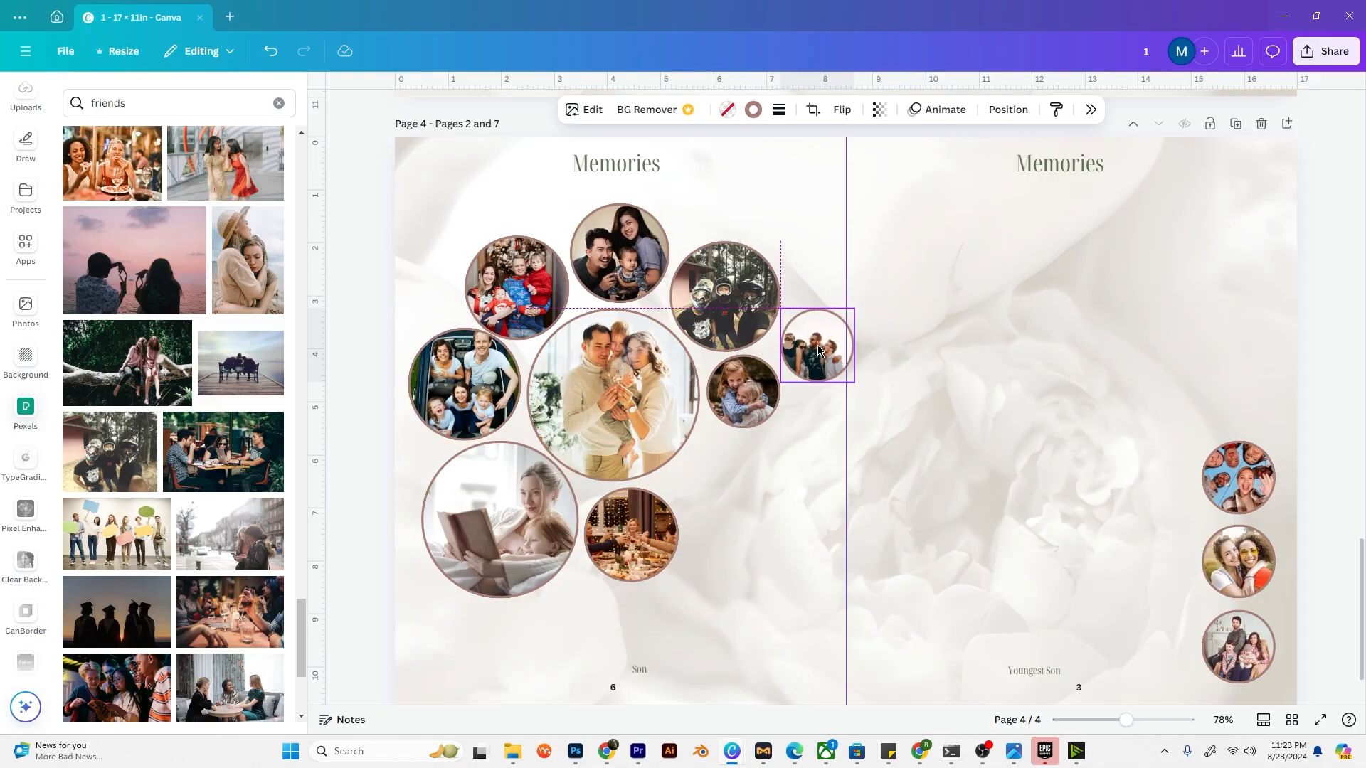
pyautogui.moveTo(1241, 484); pyautogui.dragTo(889, 393)
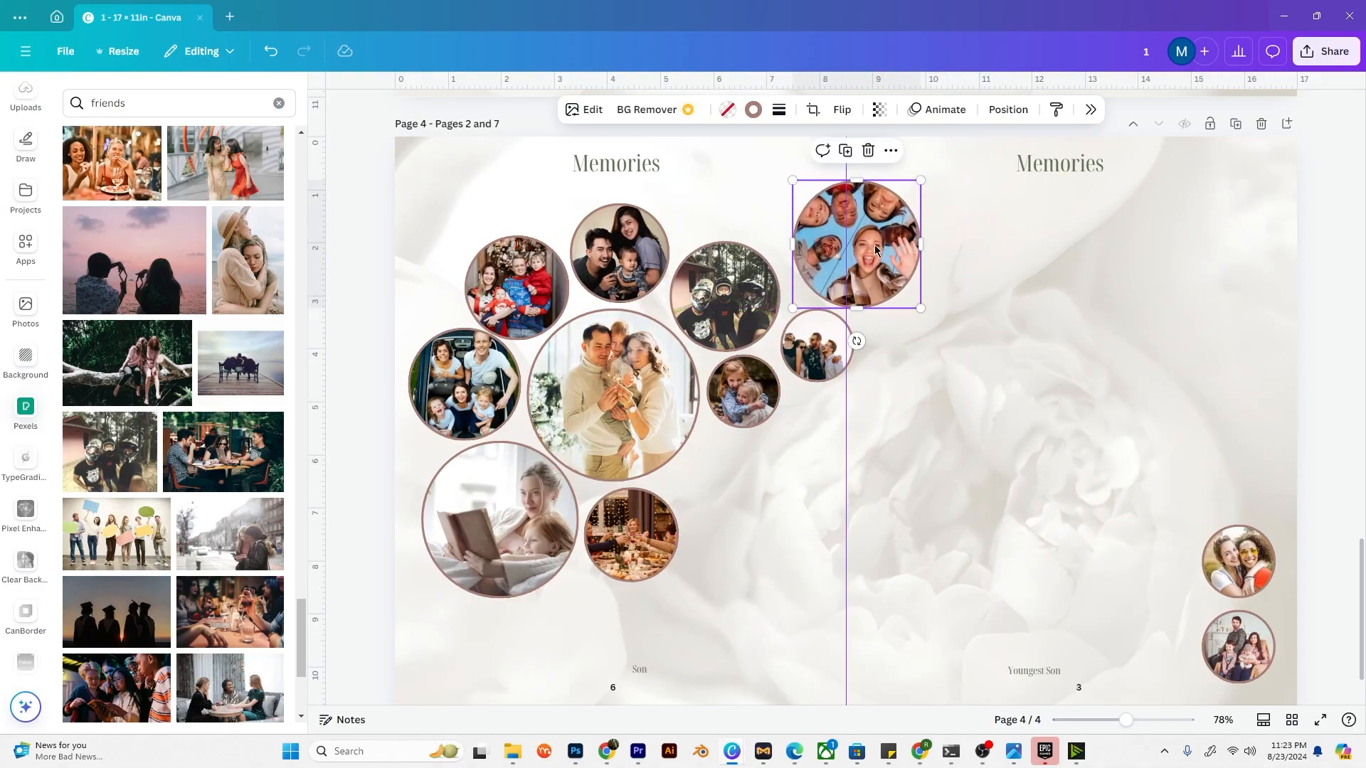
pyautogui.scroll(-1, 1075, 358)
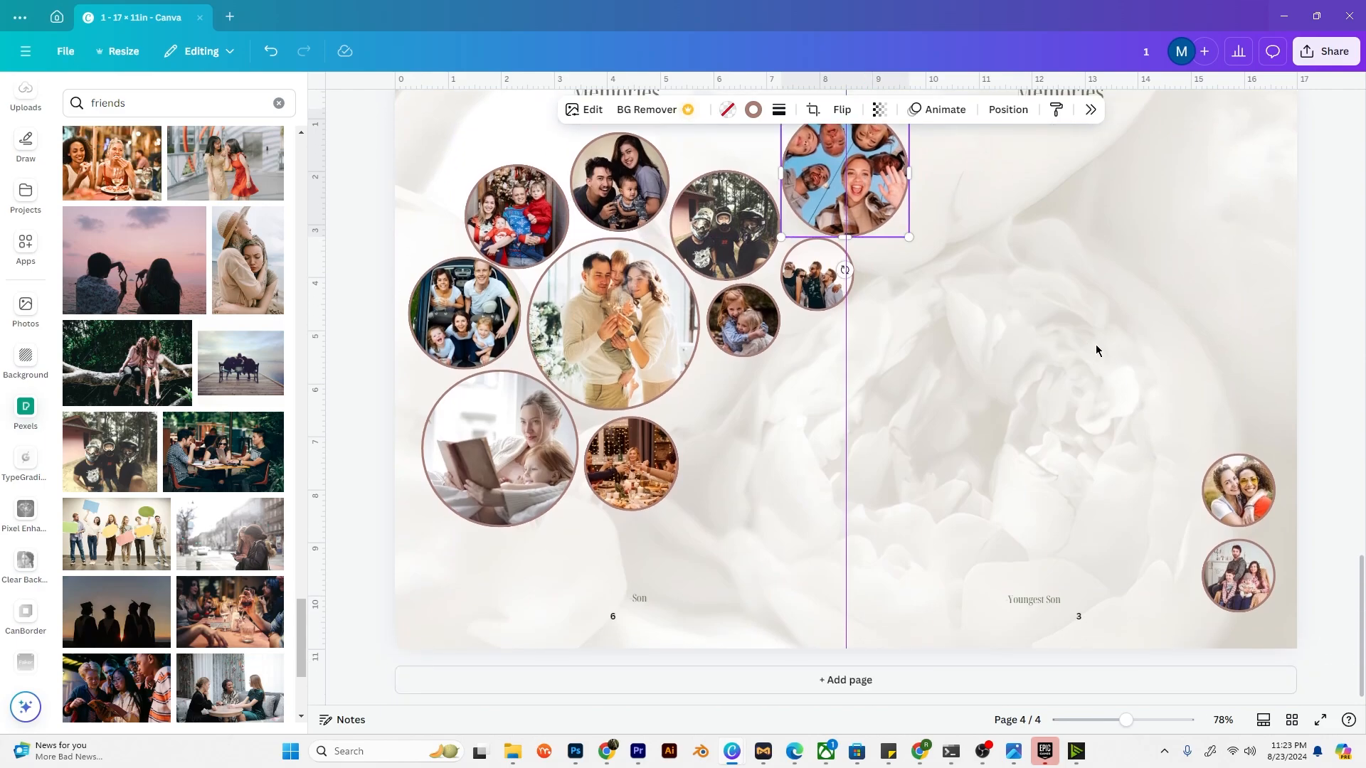